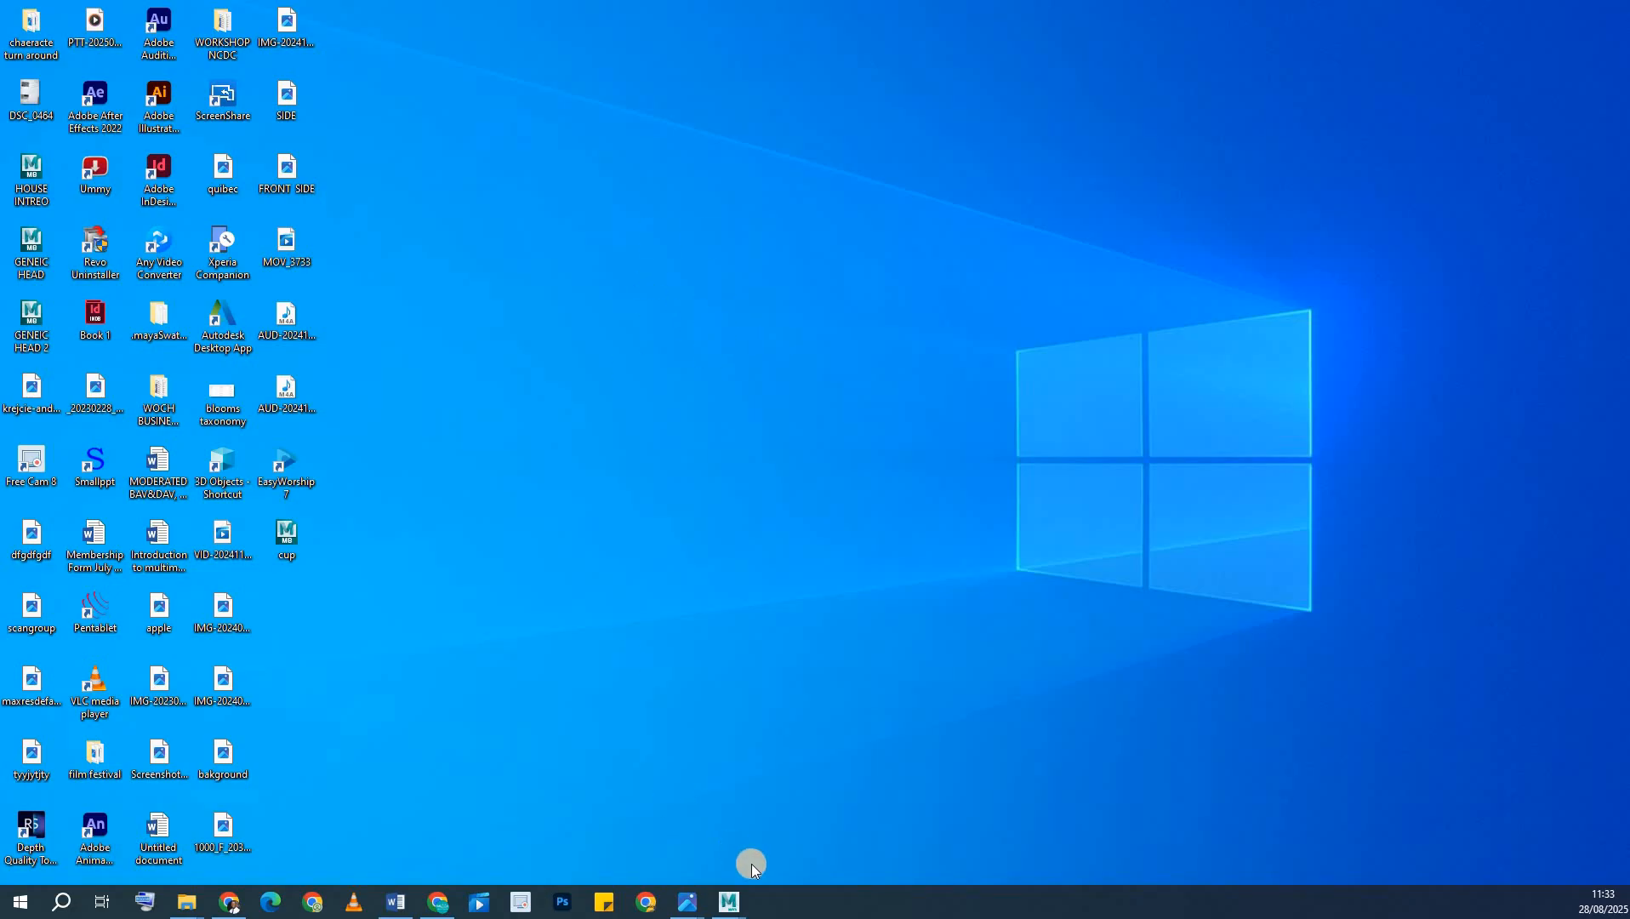
- Close the open building photos, open sofa.jpg from the Downloads folder, and enlarge it to 195% in a maximized window
mouse_move(688, 902)
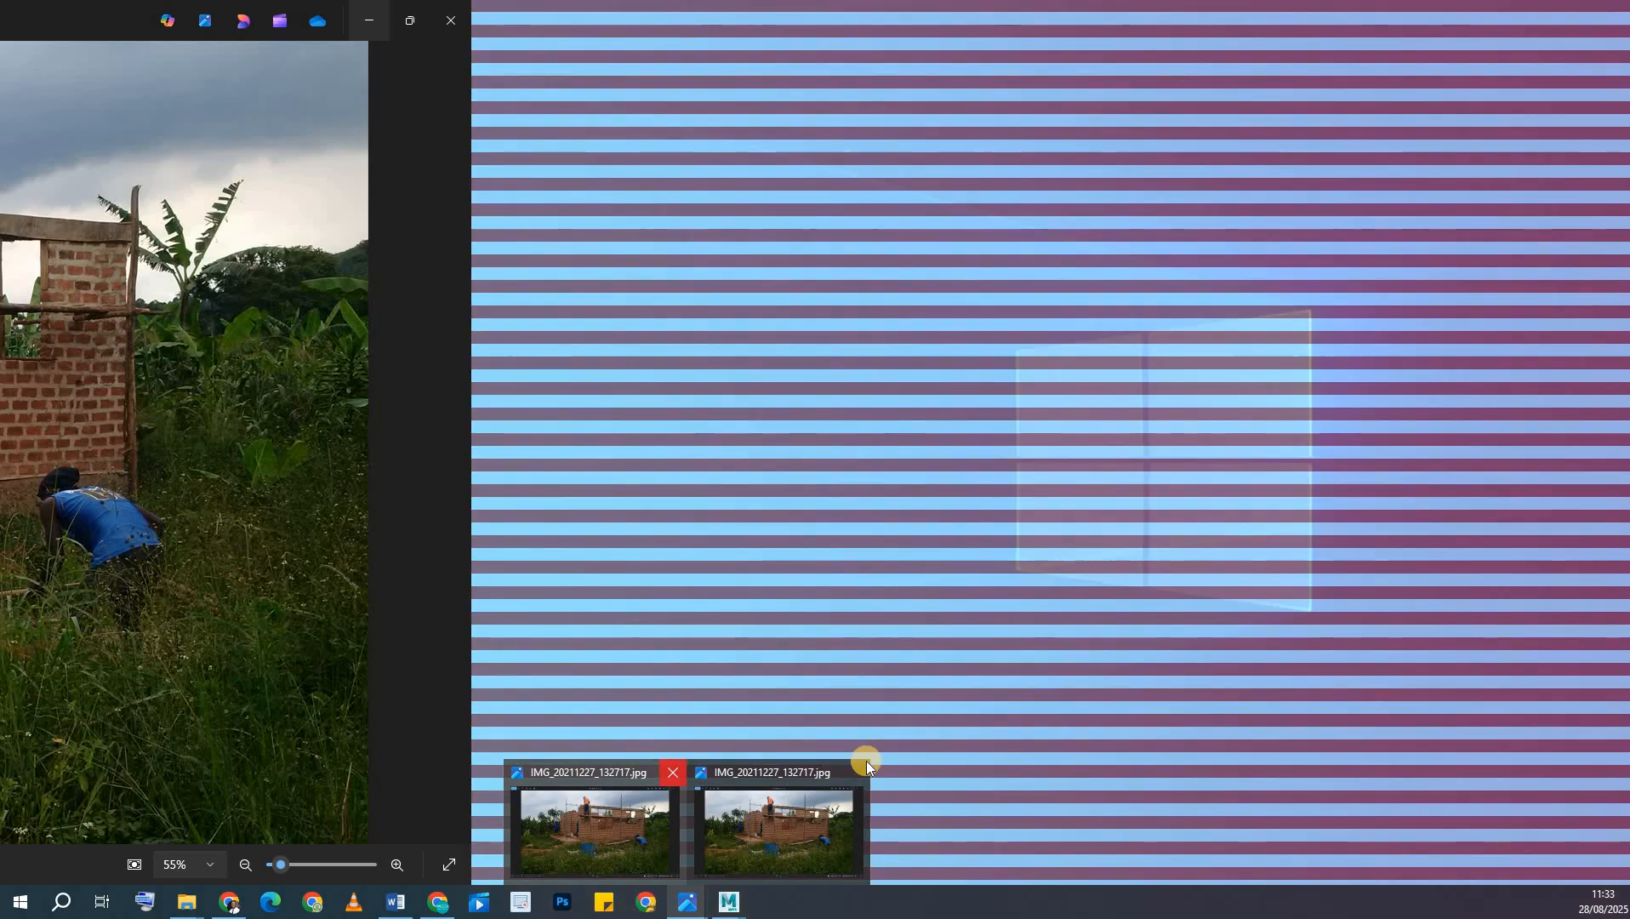
left_click(858, 775)
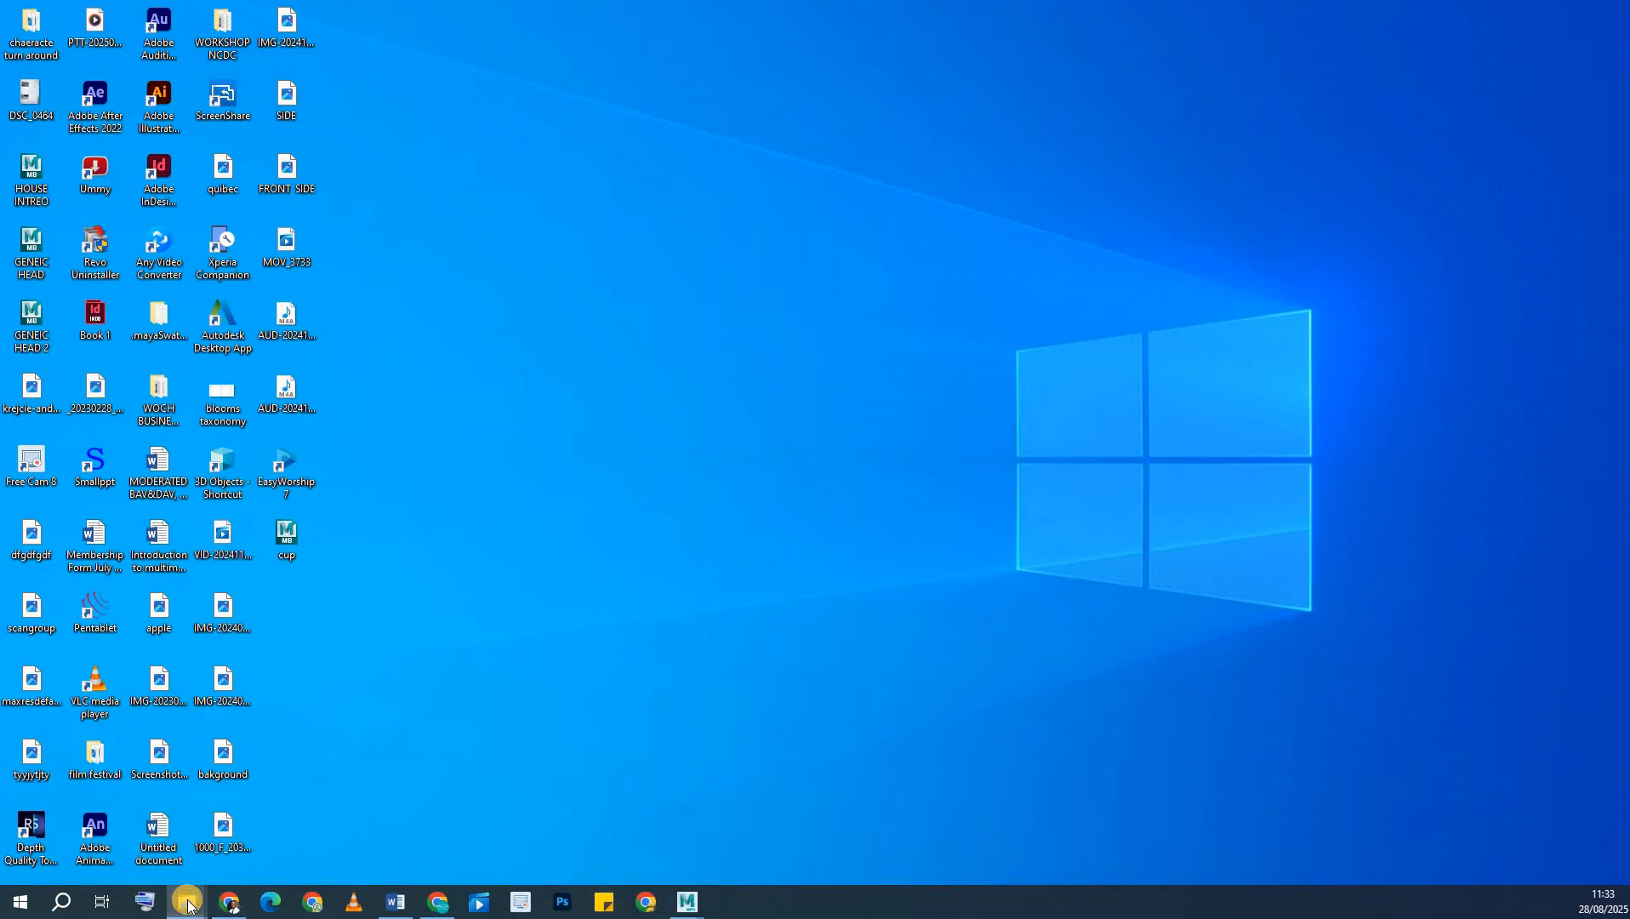
mouse_move(189, 907)
left_click(438, 821)
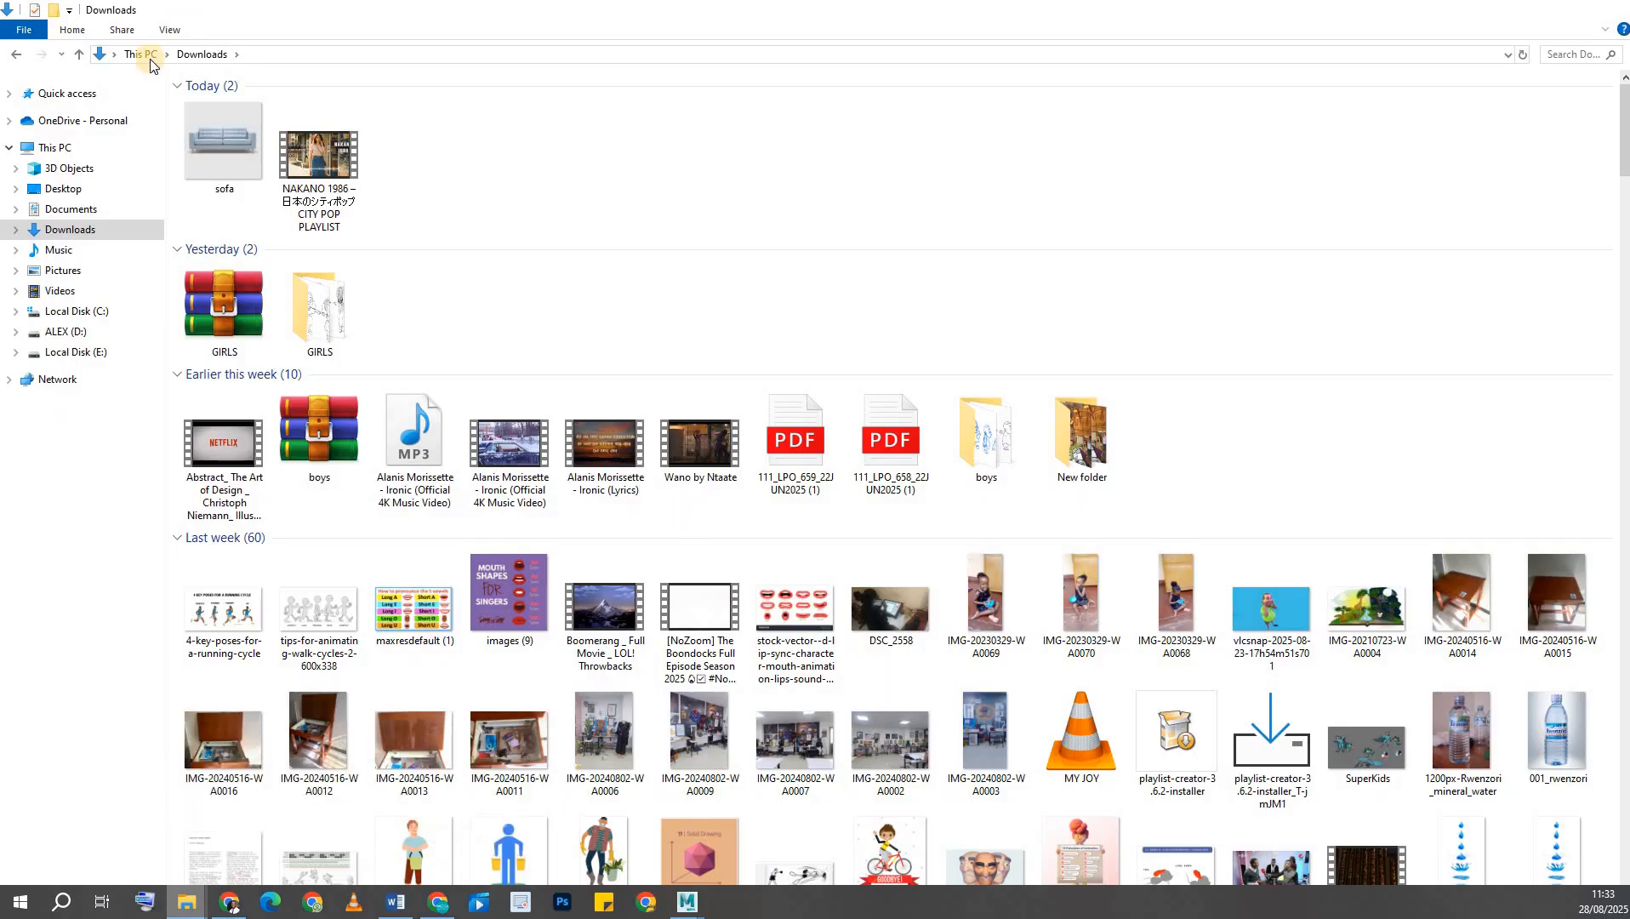
double_click(222, 151)
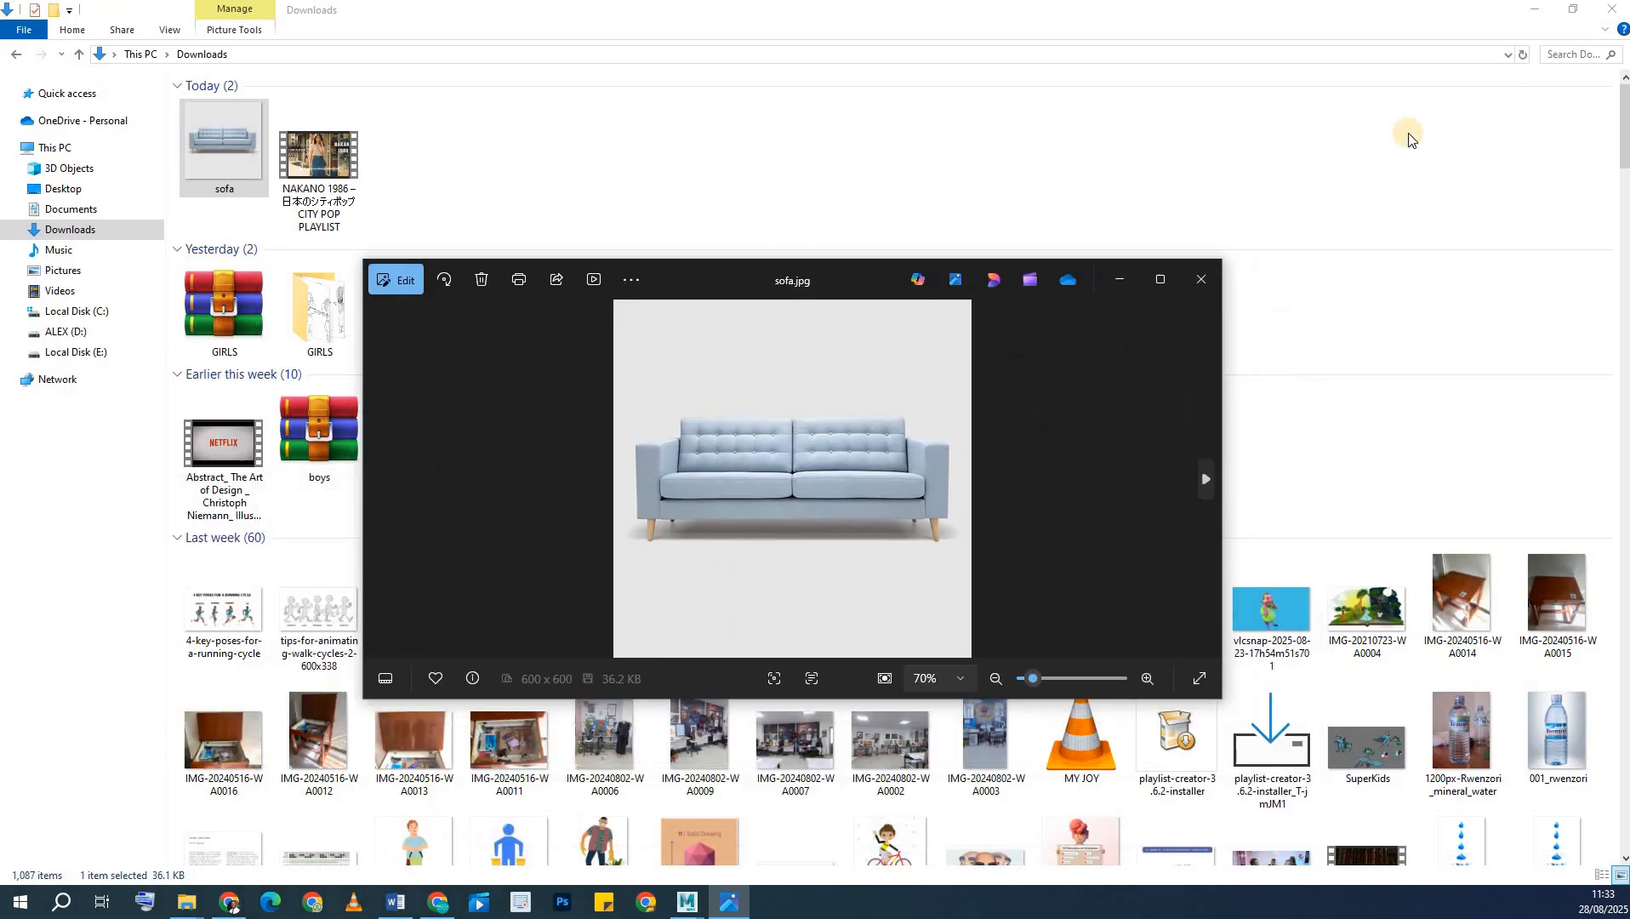
left_click(1534, 8)
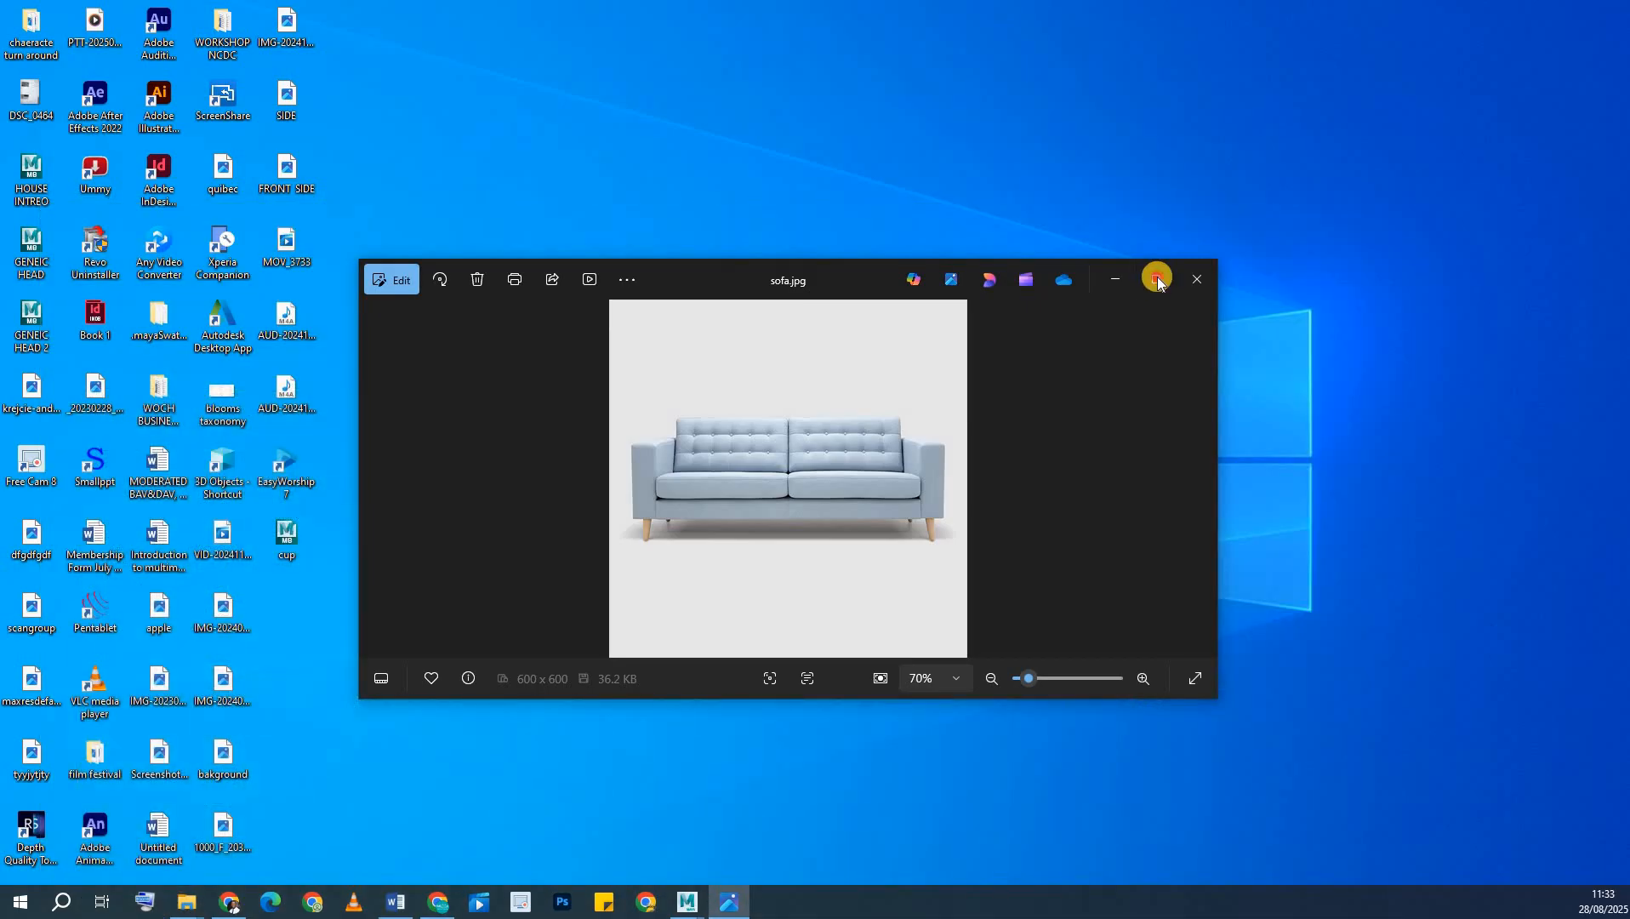
left_click(1155, 279)
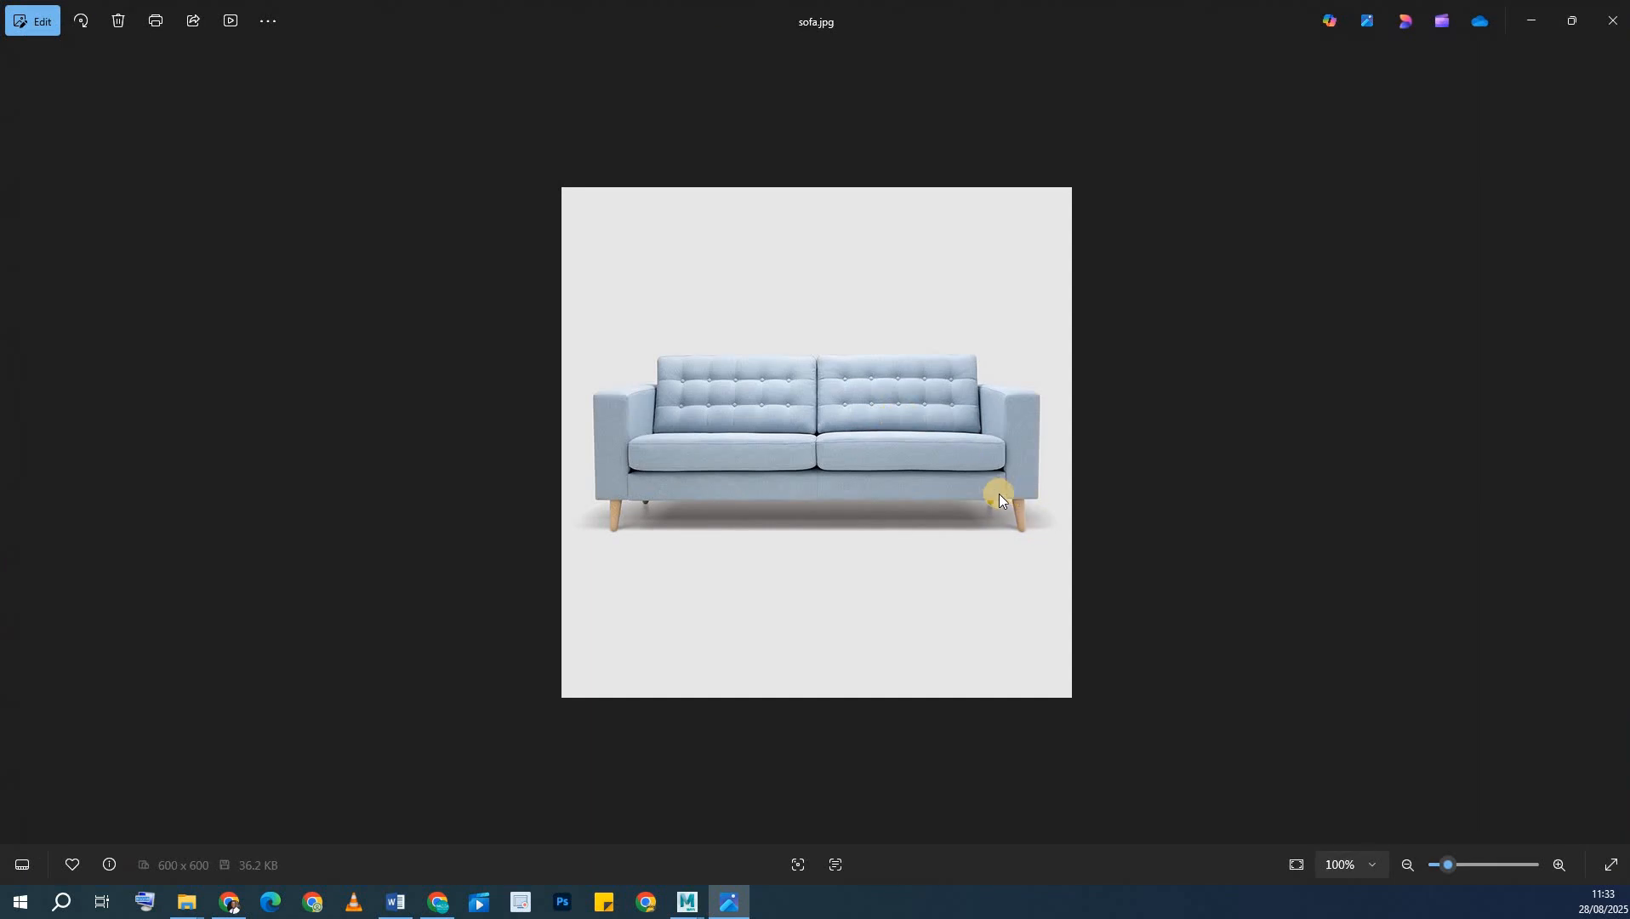
scroll(995, 421, "up", 5)
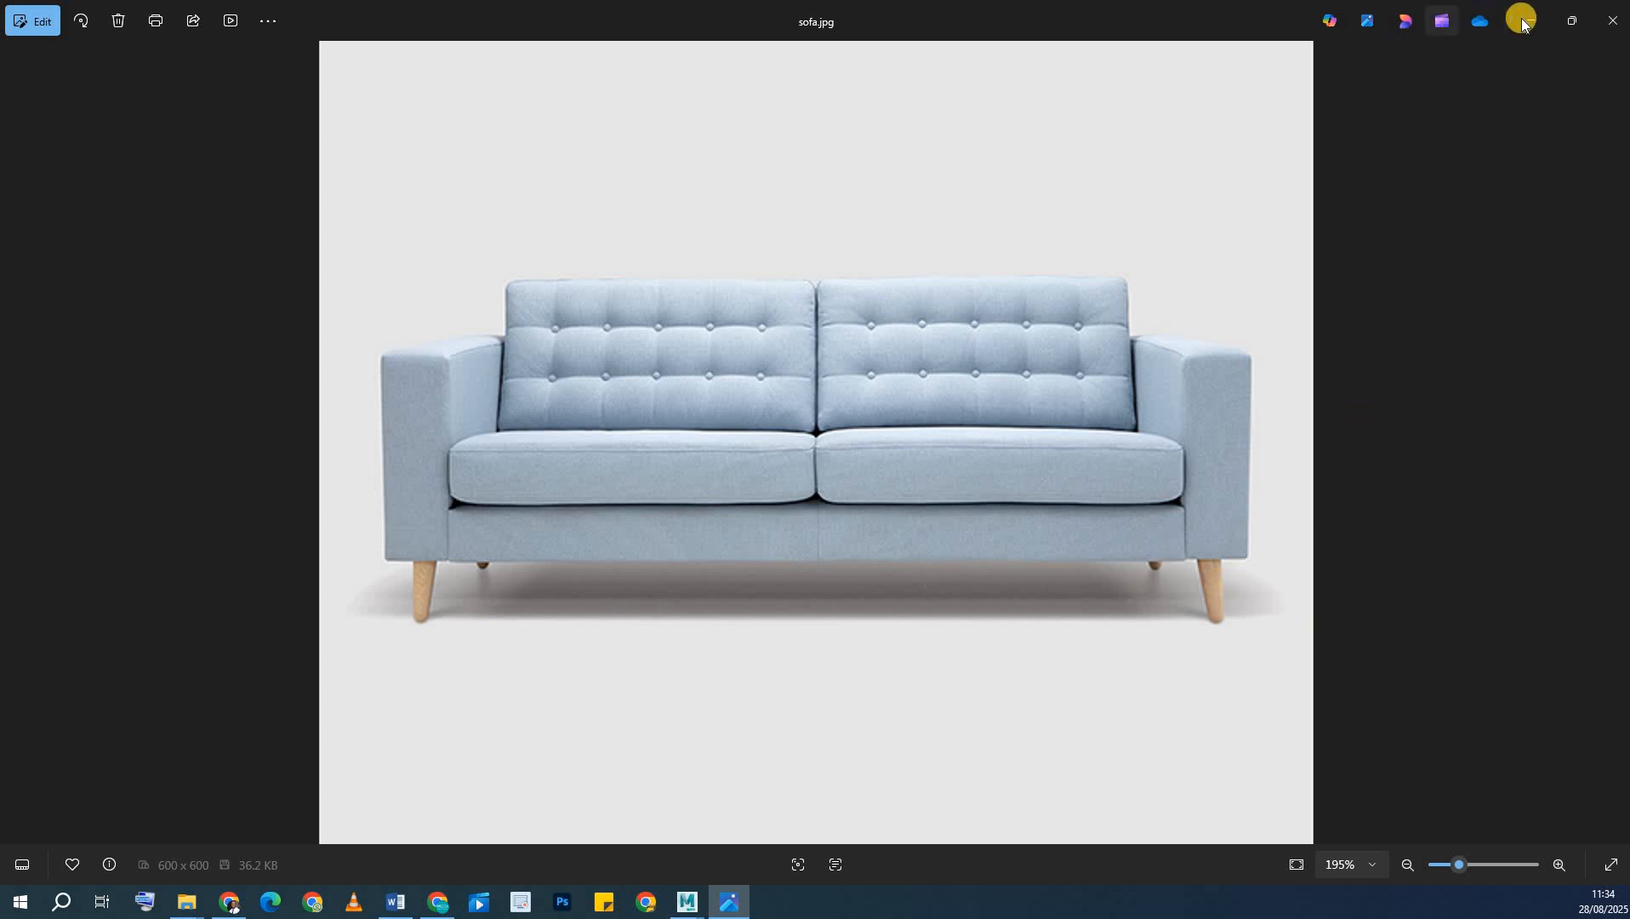
- Switch to Autodesk Maya and create a wide, low polygon cube covering most of the grid as the sofa base
mouse_move(685, 906)
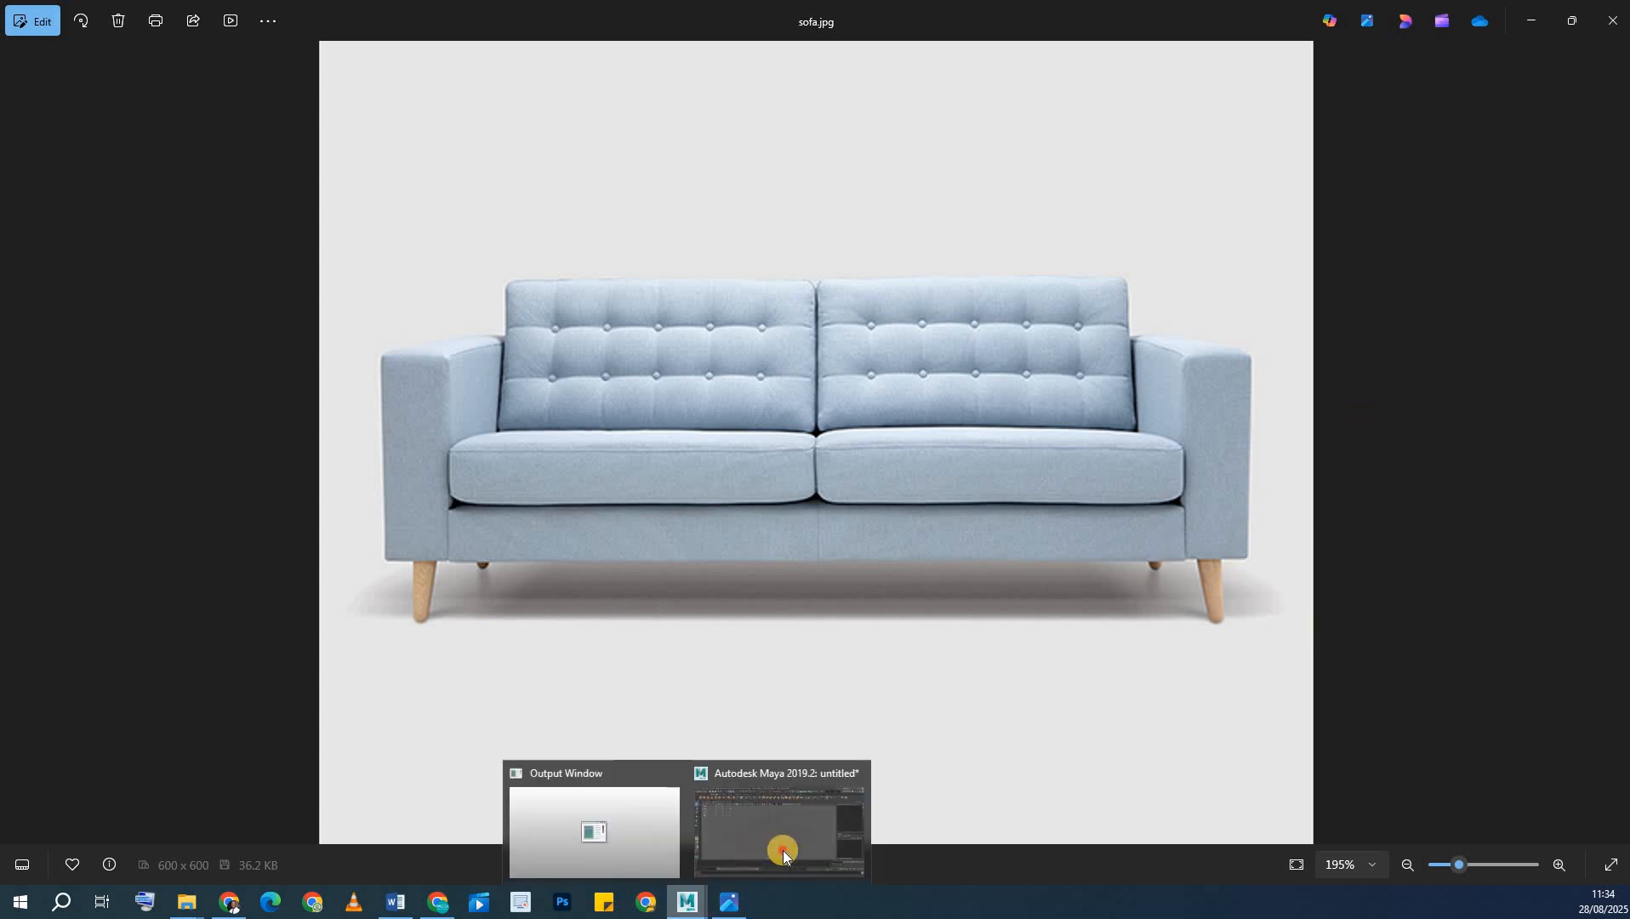
left_click(778, 849)
left_click(1209, 273)
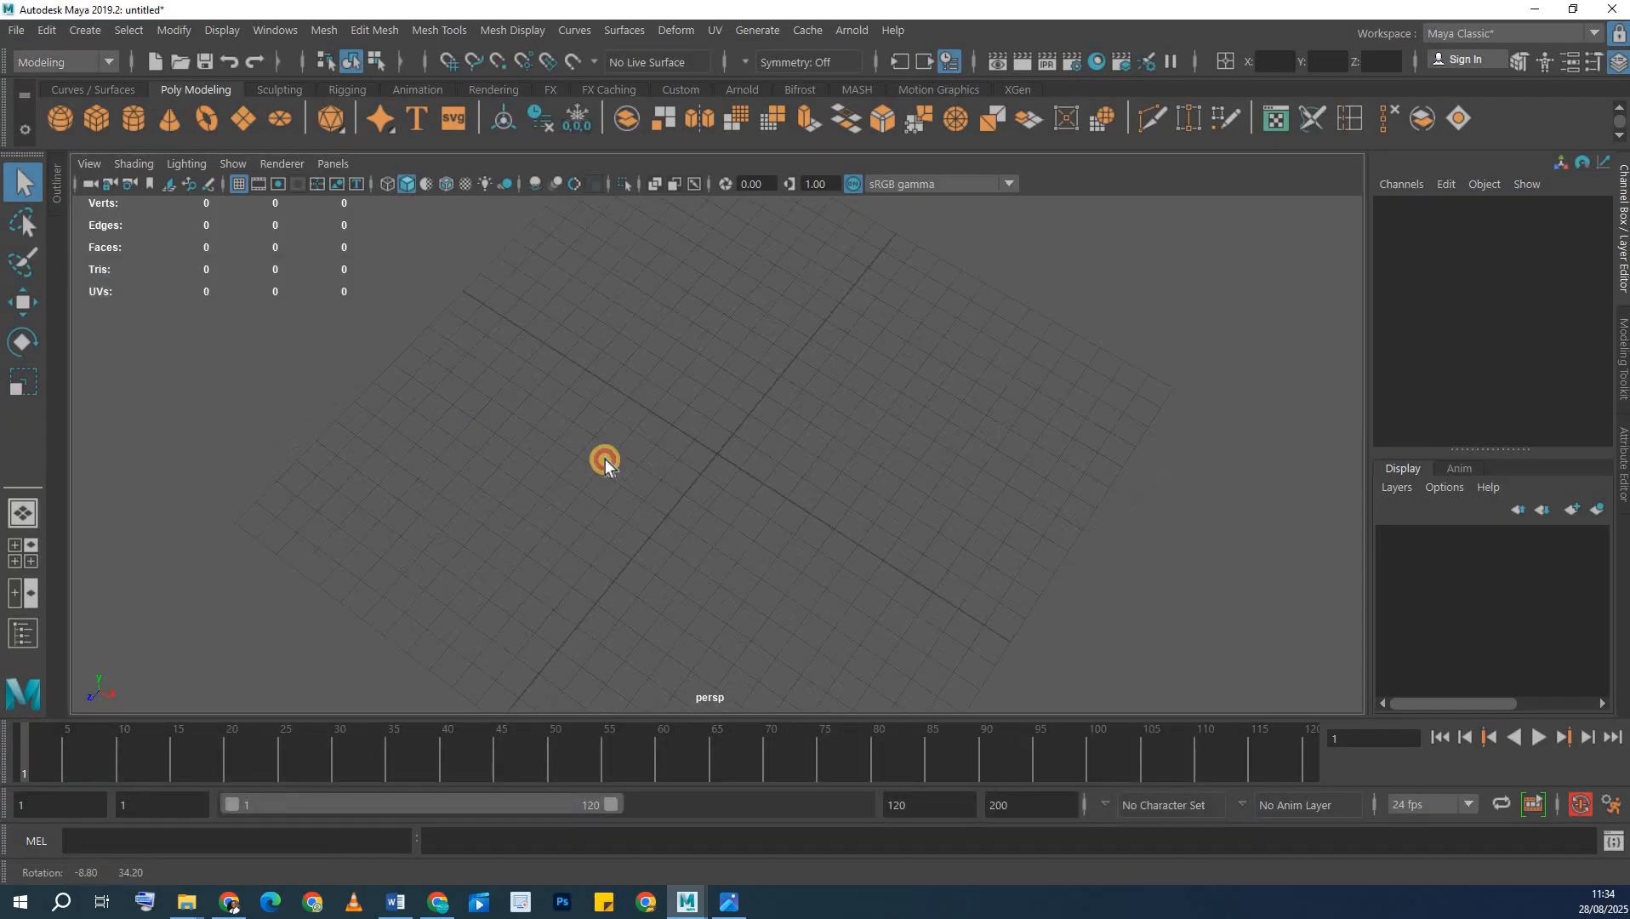
left_click_drag(605, 460, 707, 525, "alt")
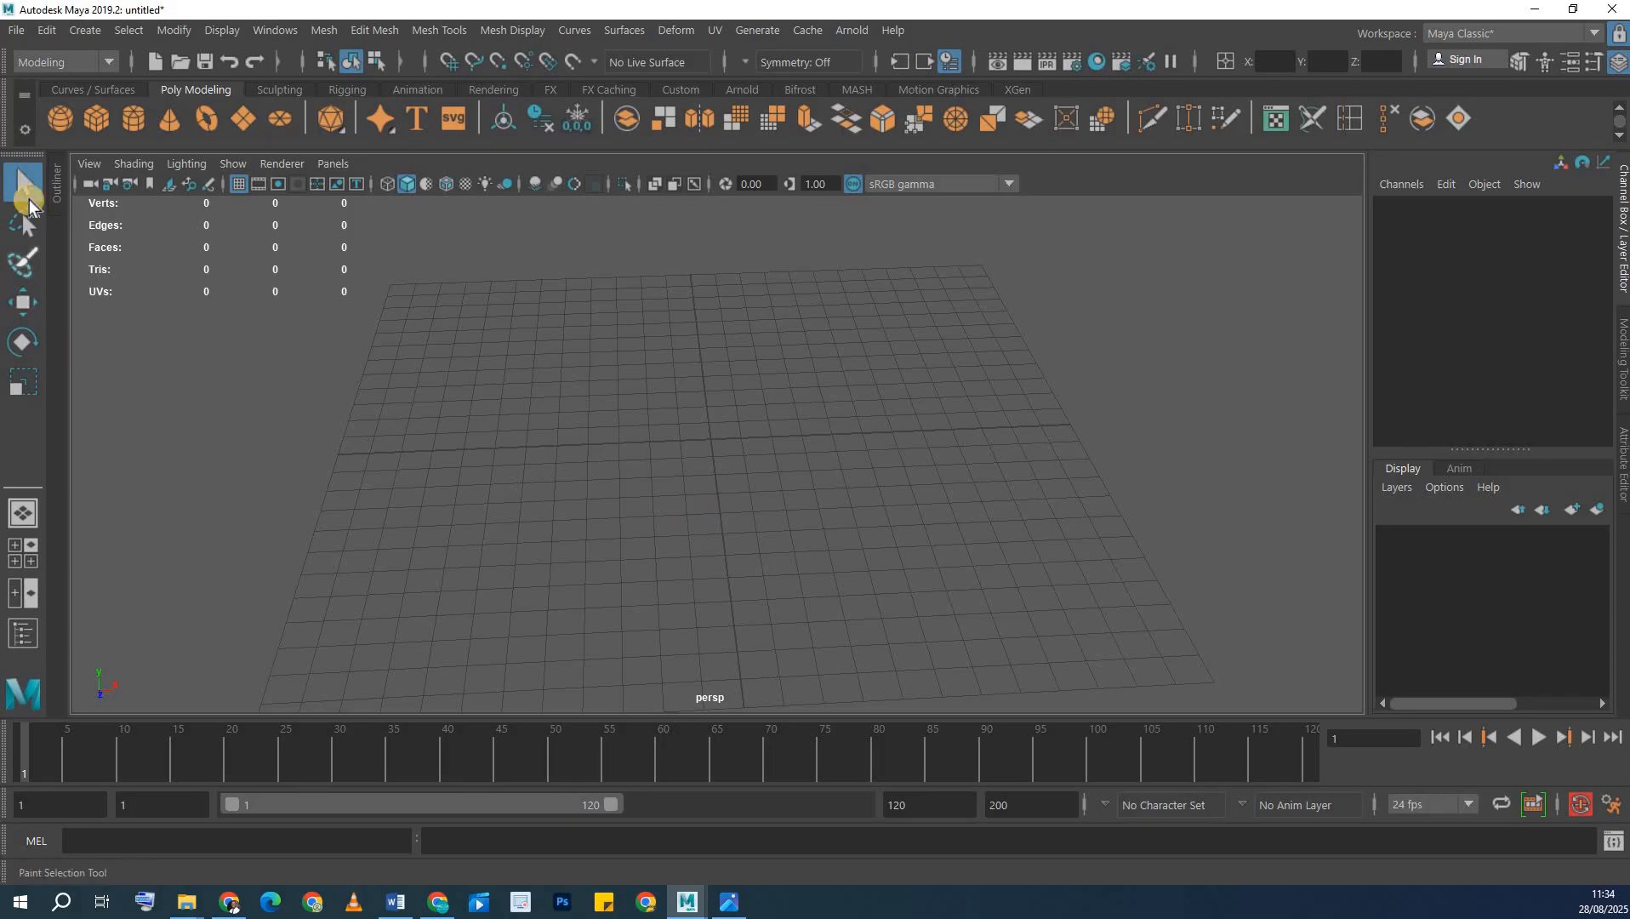
left_click(728, 902)
left_click(728, 901)
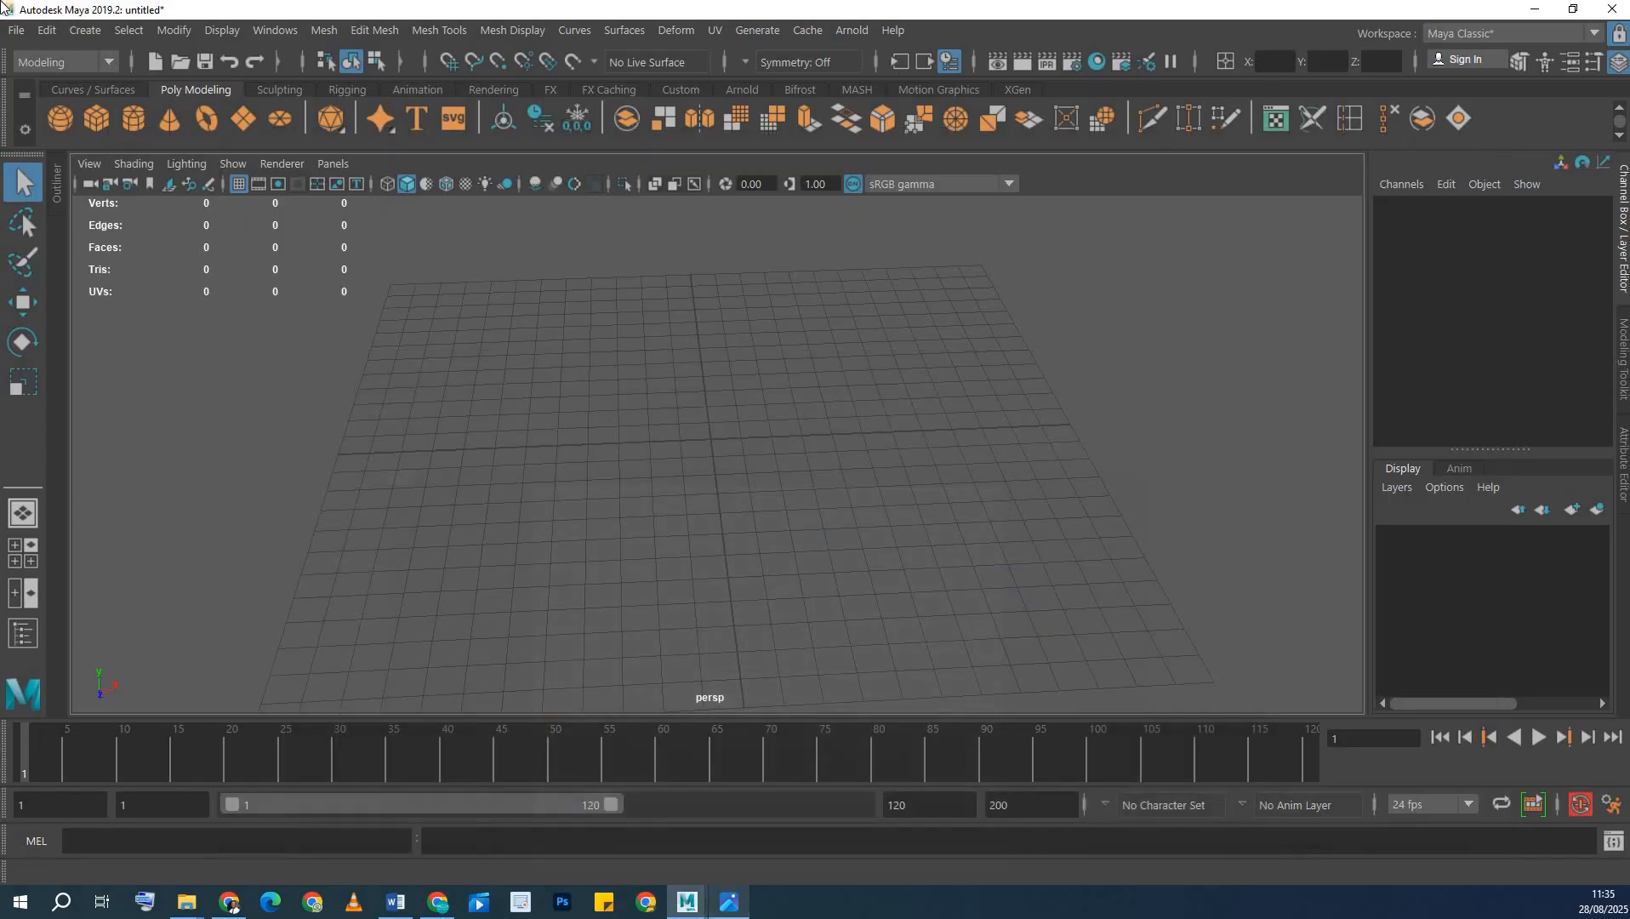
left_click(100, 118)
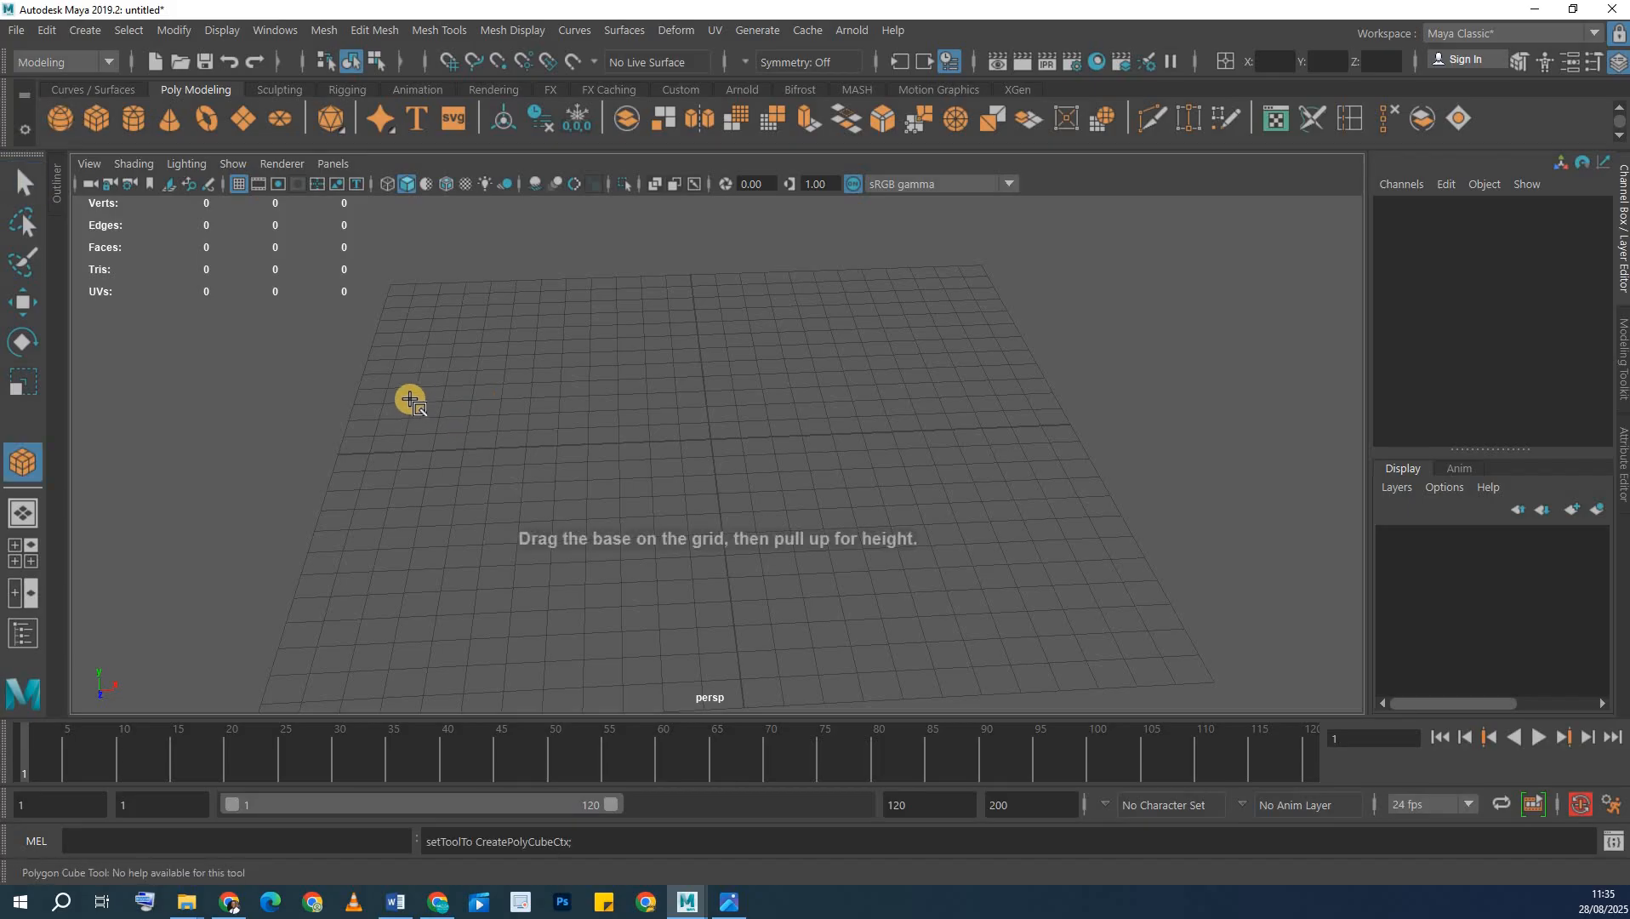
left_click_drag(393, 396, 1118, 572)
left_click_drag(1082, 504, 1068, 451)
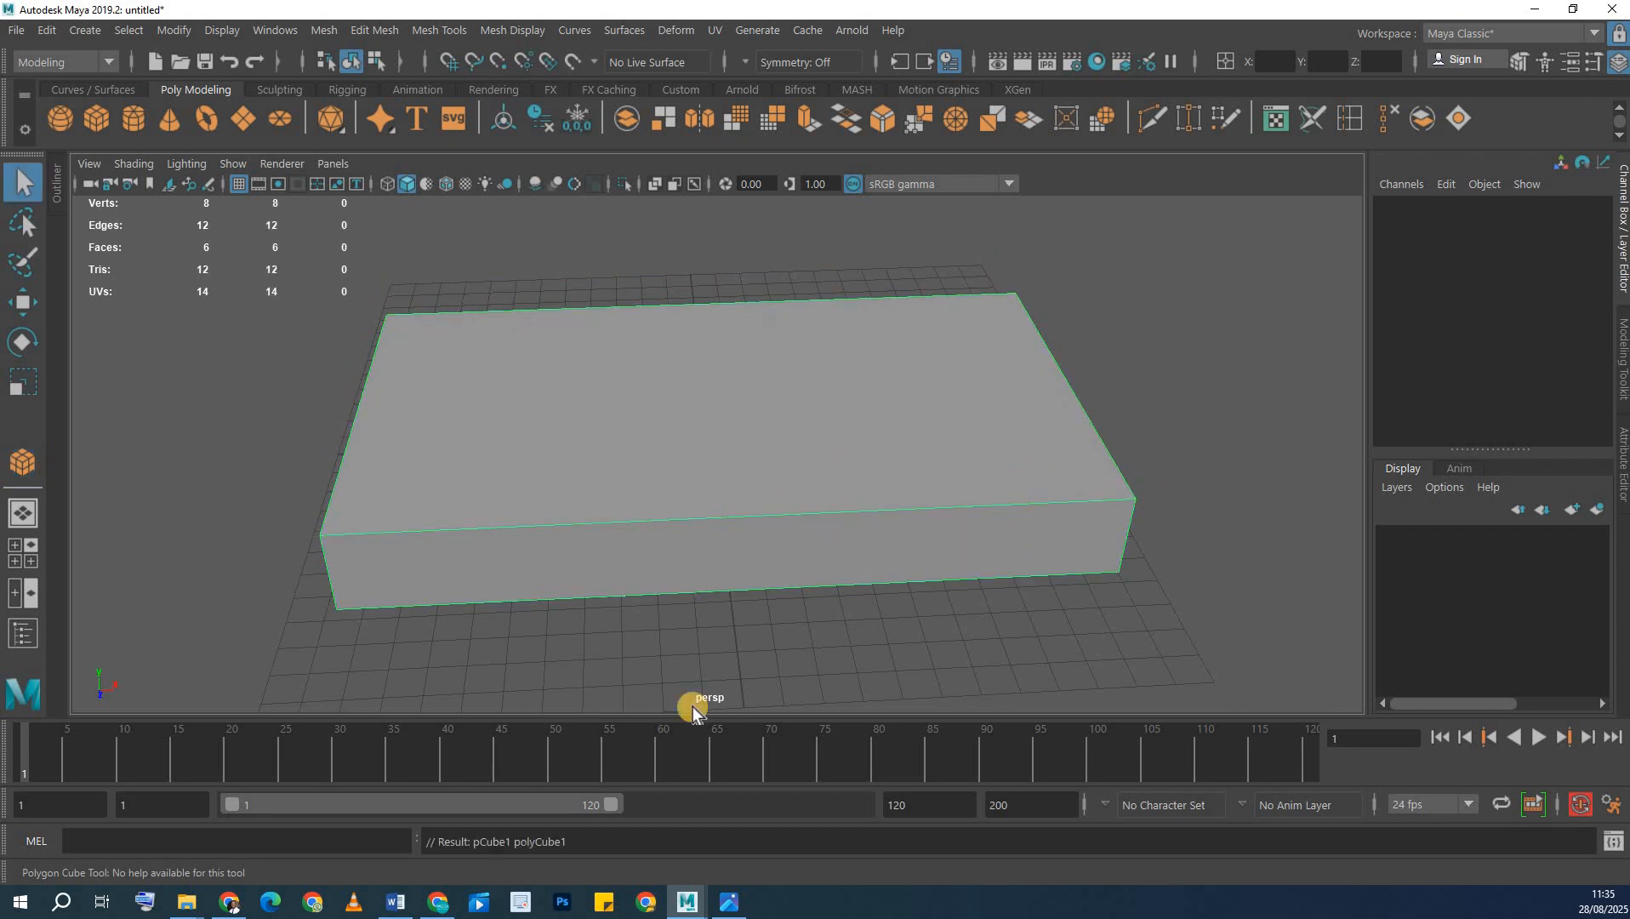
- Compare the box with the sofa reference and scale it to about 0.546 in Y and 0.886 in Z
left_click(723, 899)
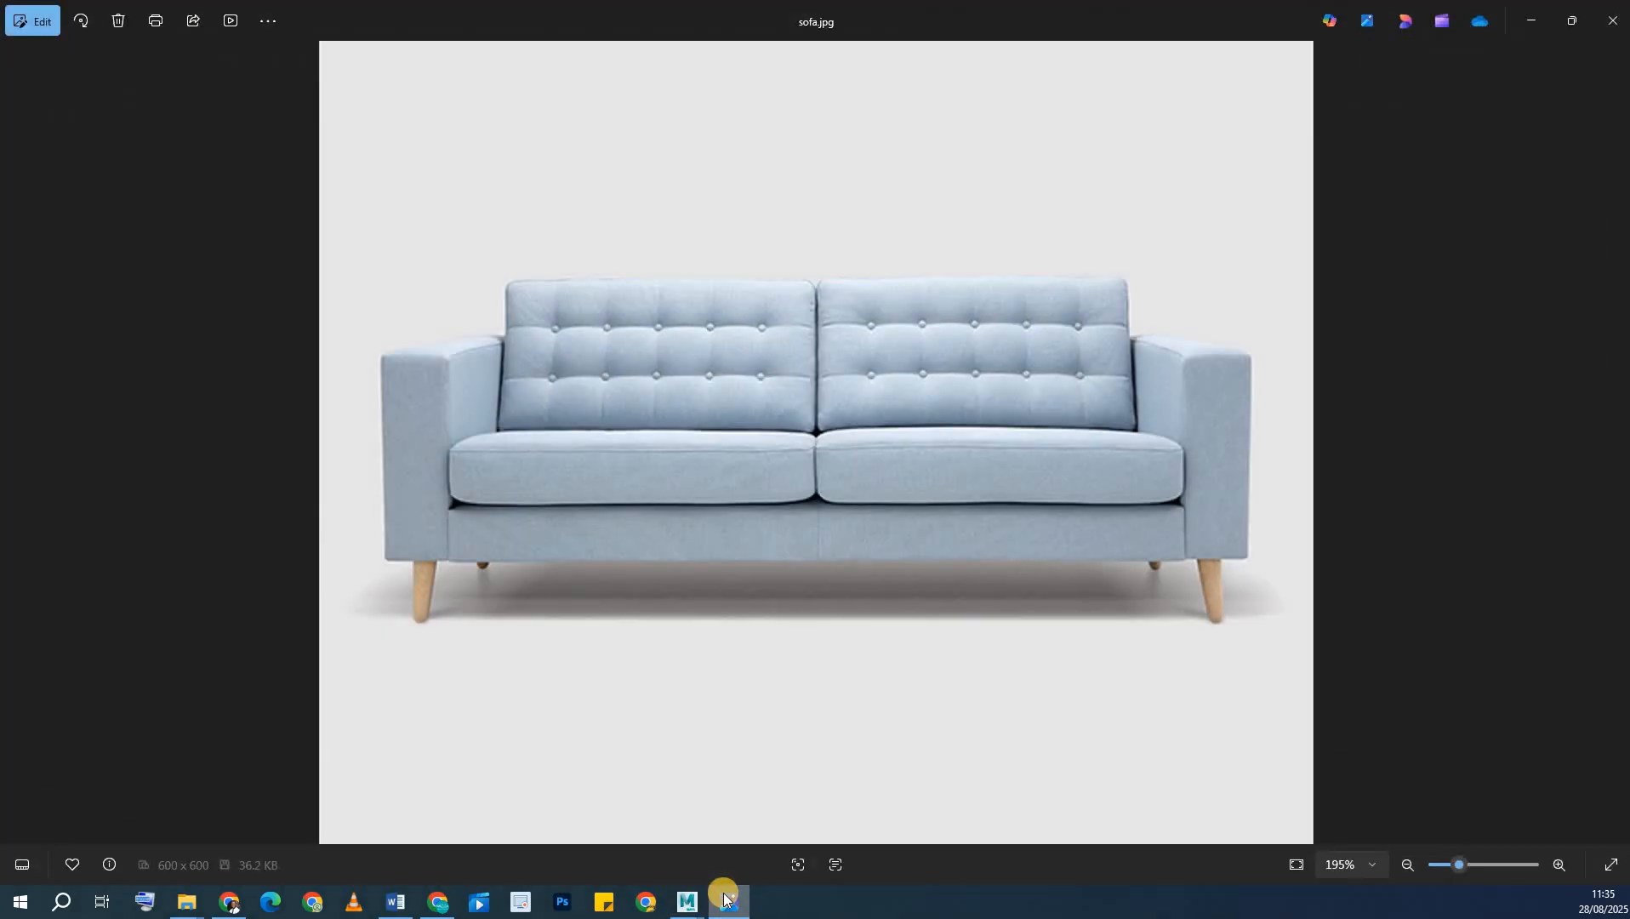
key("alt+Tab")
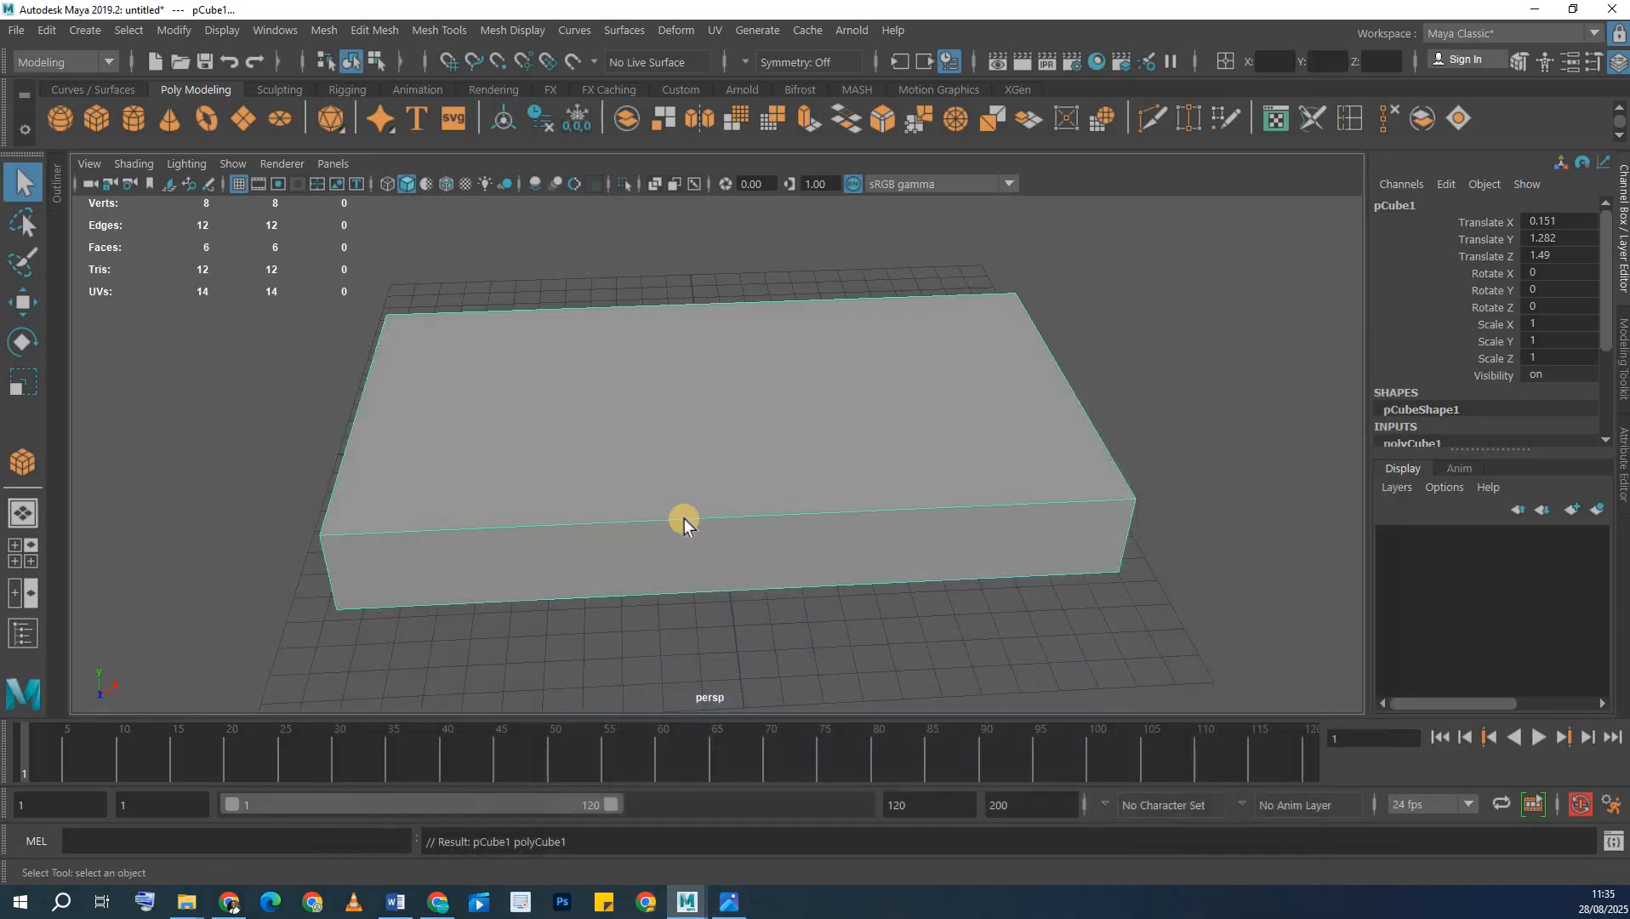
left_click_drag(684, 465, 812, 438, "alt")
key("r")
left_click_drag(695, 505, 734, 483, "alt")
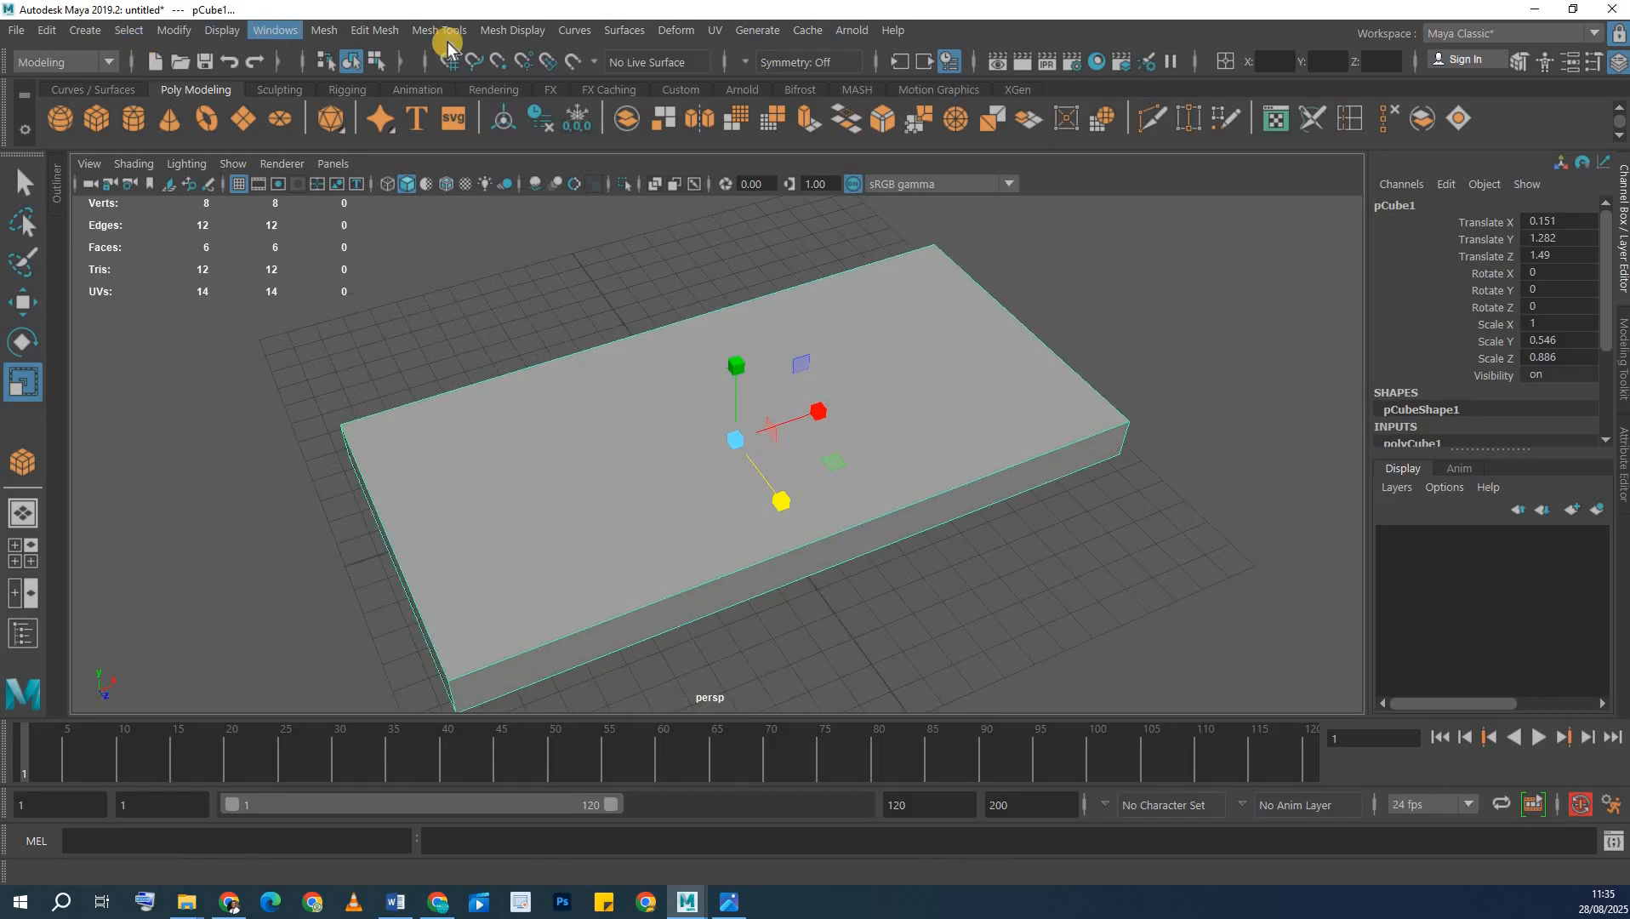
- Try to insert edge loops across the box's long edges with the Insert Edge Loop tool, and undo them
left_click(499, 37)
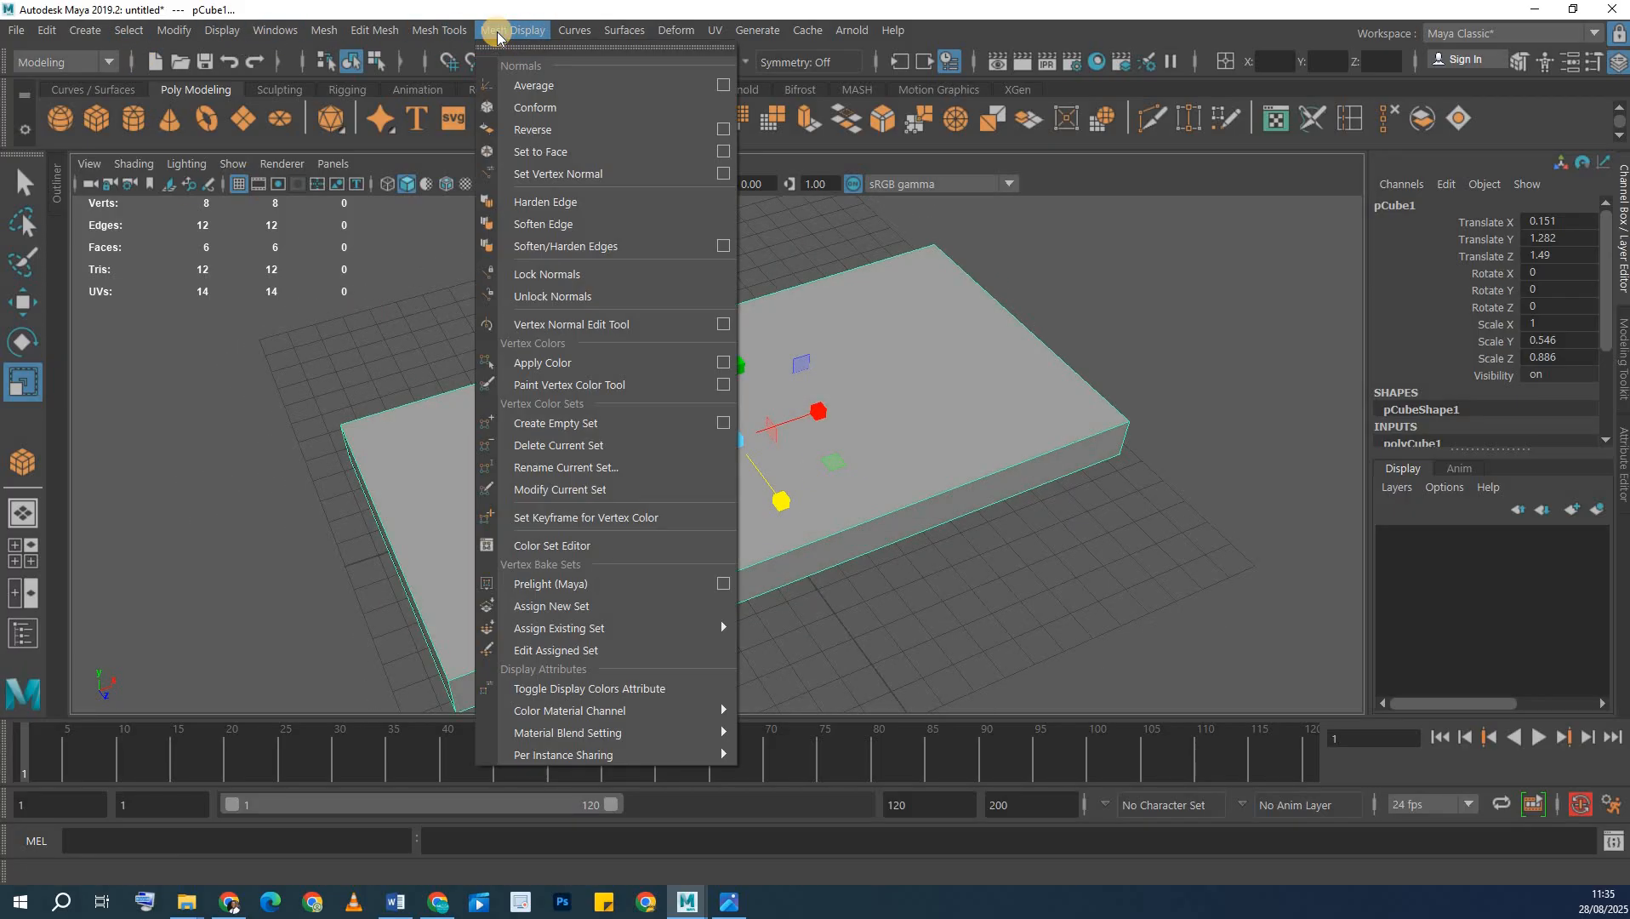
mouse_move(439, 29)
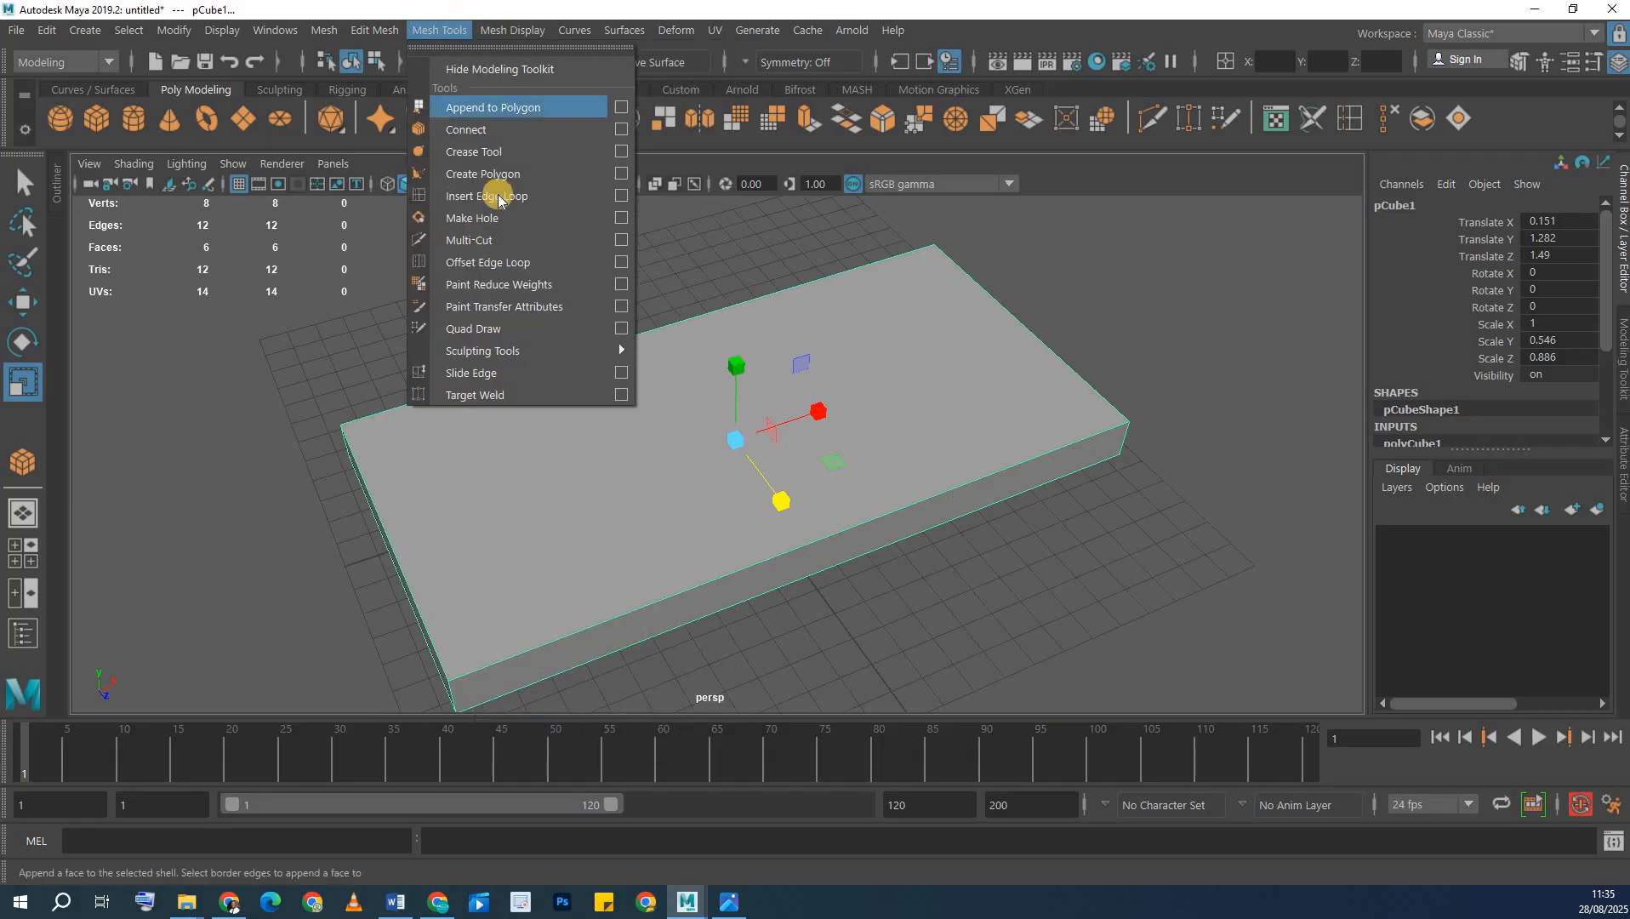
left_click(505, 663)
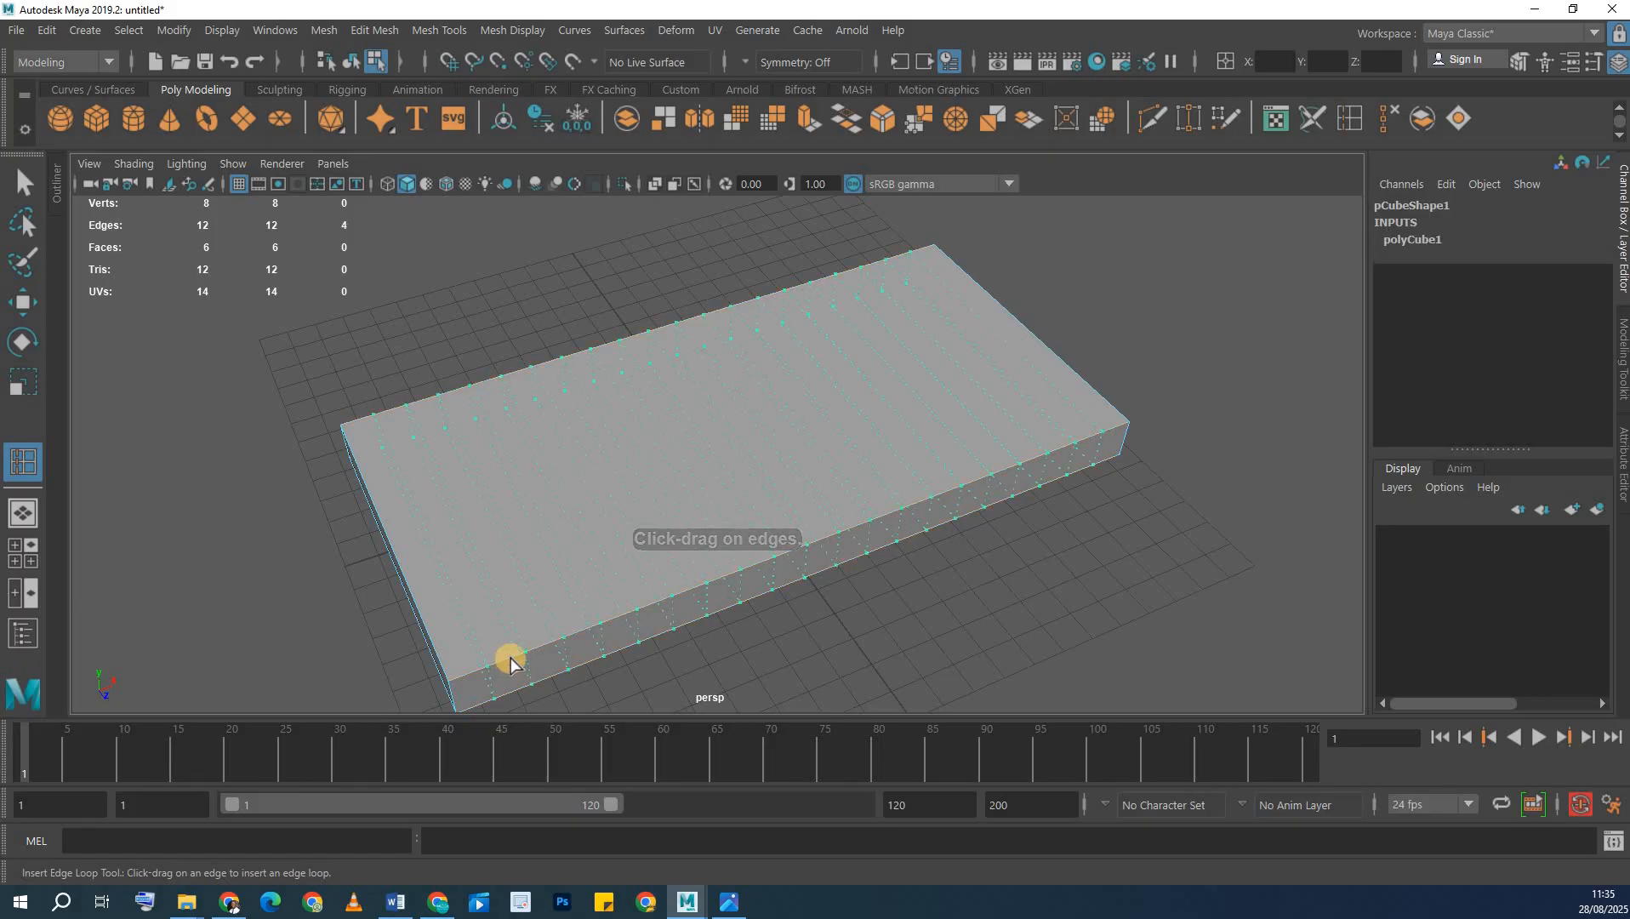
key("ctrl+z")
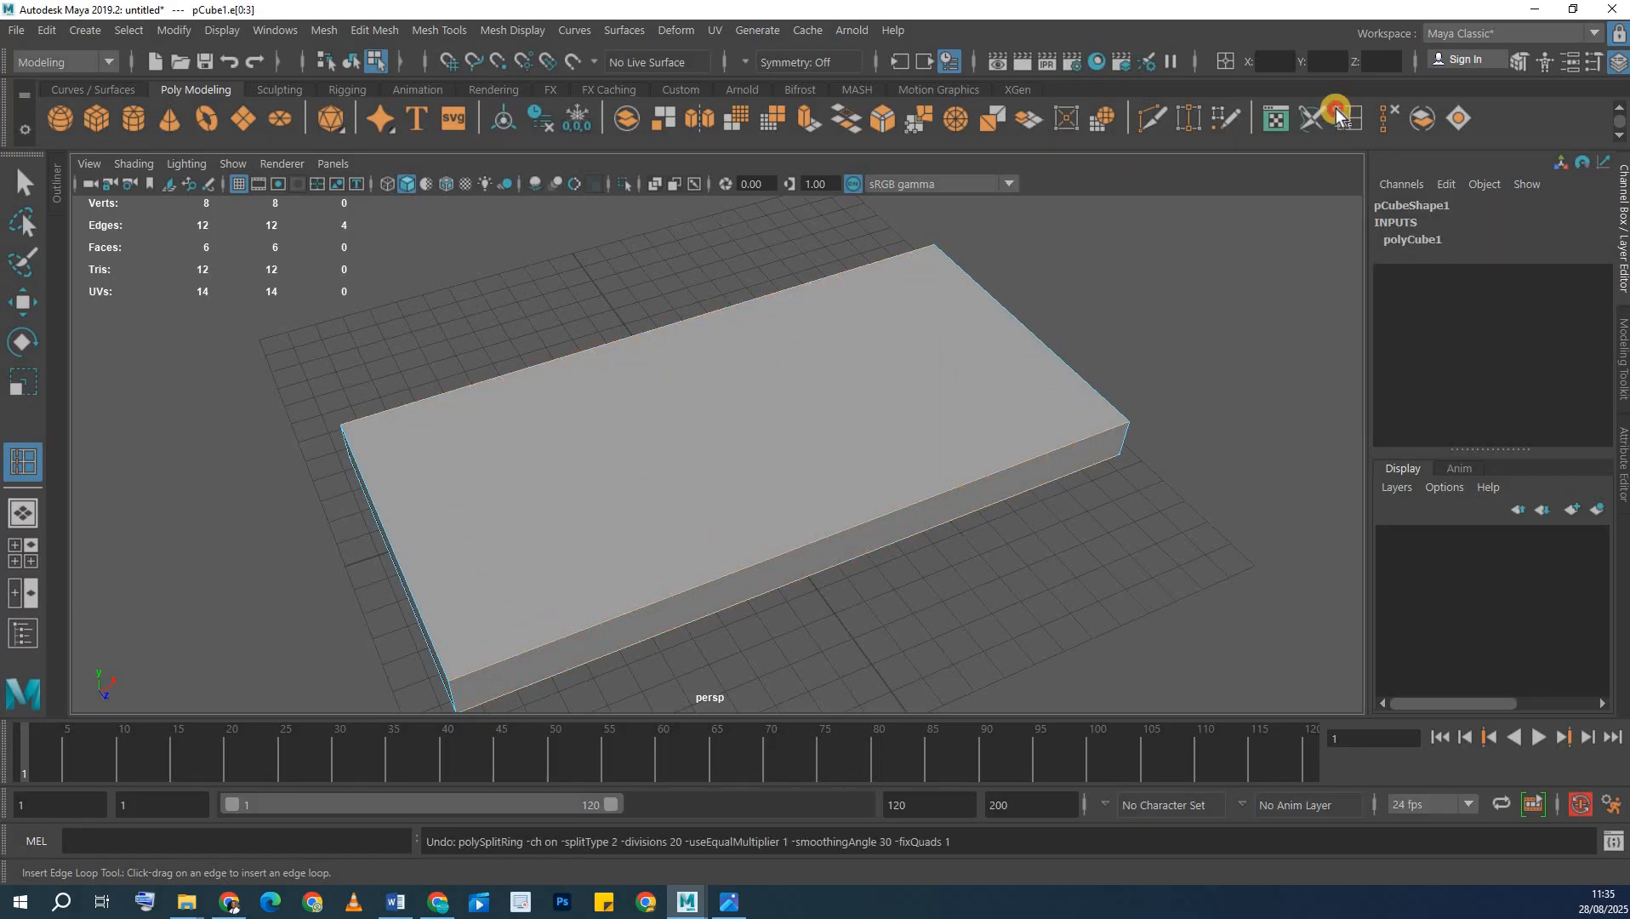
- Reset the Insert Edge Loop tool settings so loops keep a relative distance from the edge
double_click(1341, 114)
left_click(1299, 322)
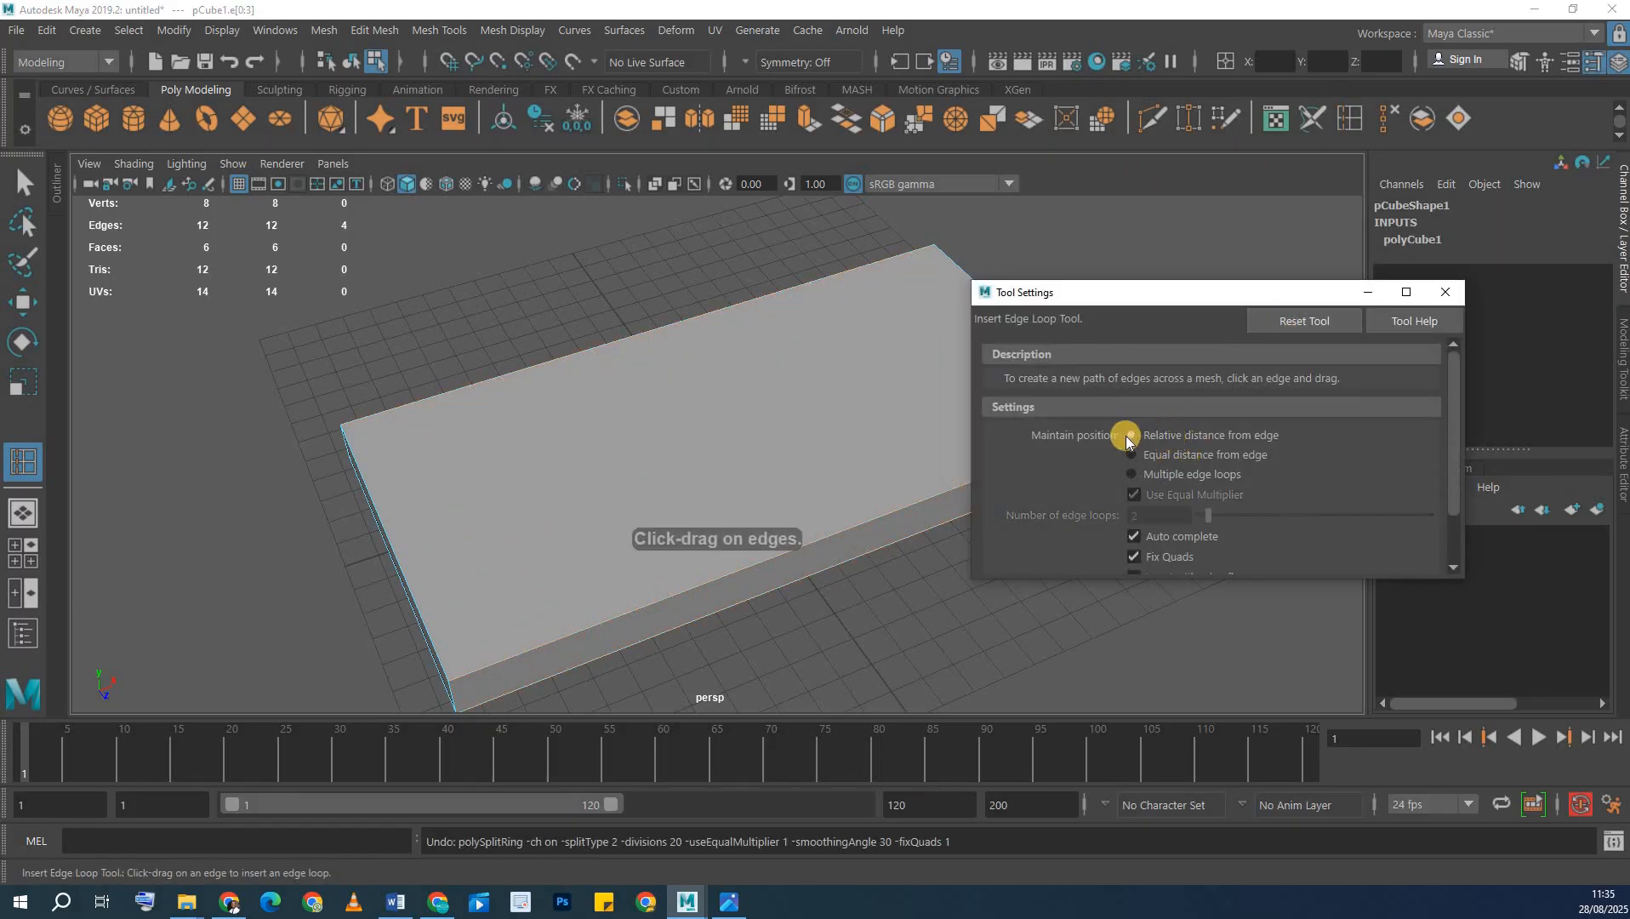
left_click(1368, 293)
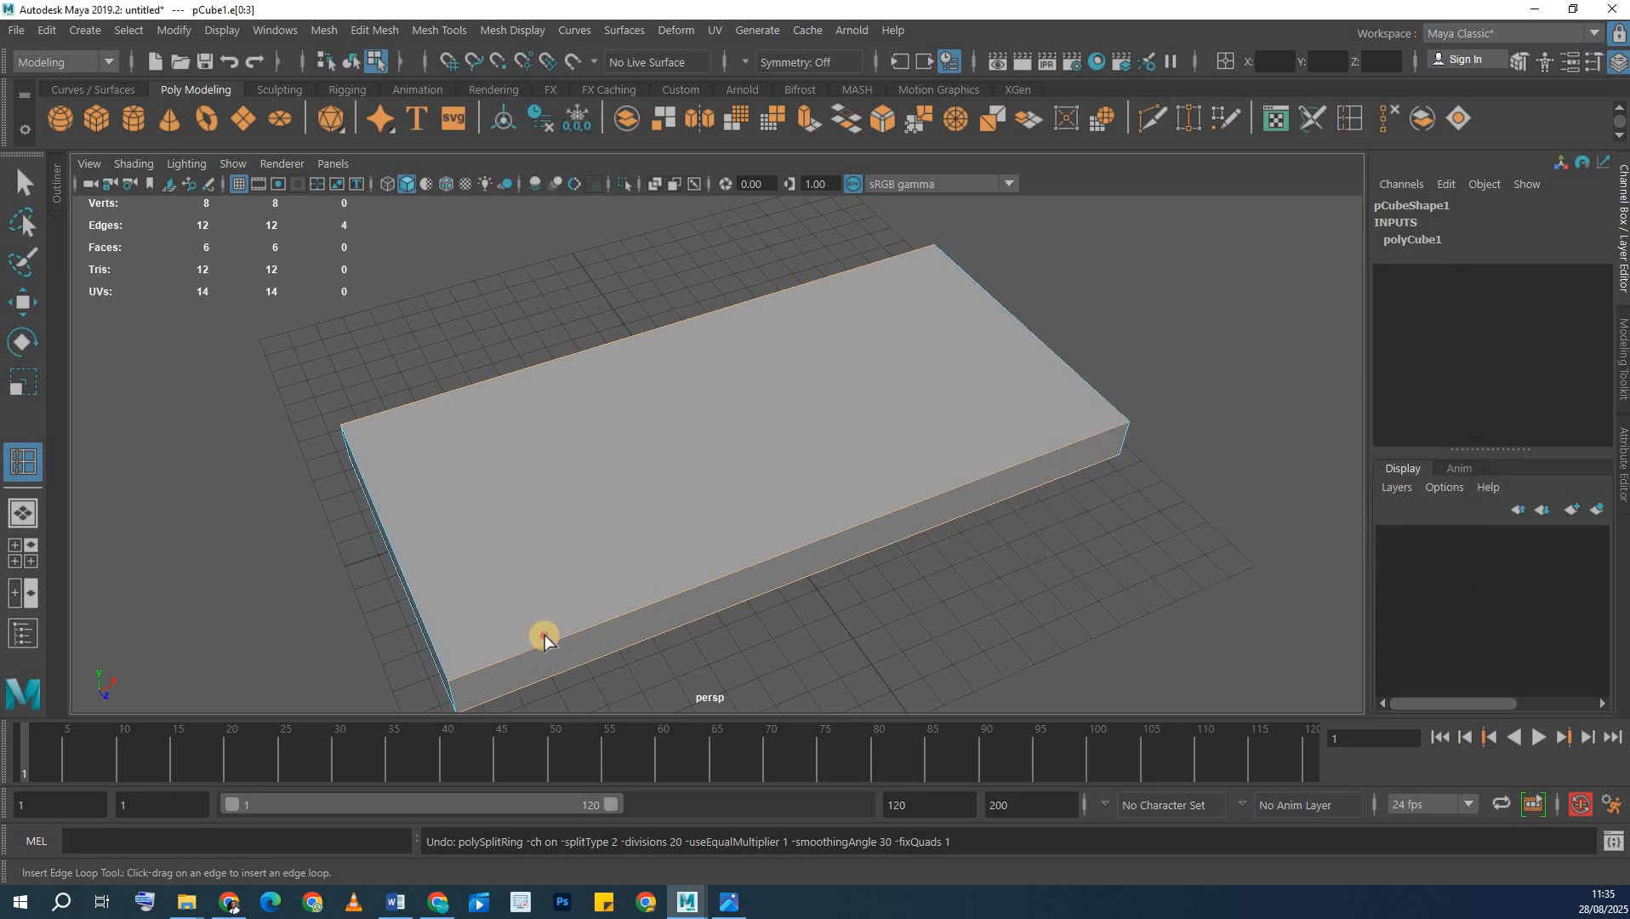
- Insert an edge loop near each short end of the box and one along its long back edge
left_click_drag(545, 640, 514, 653)
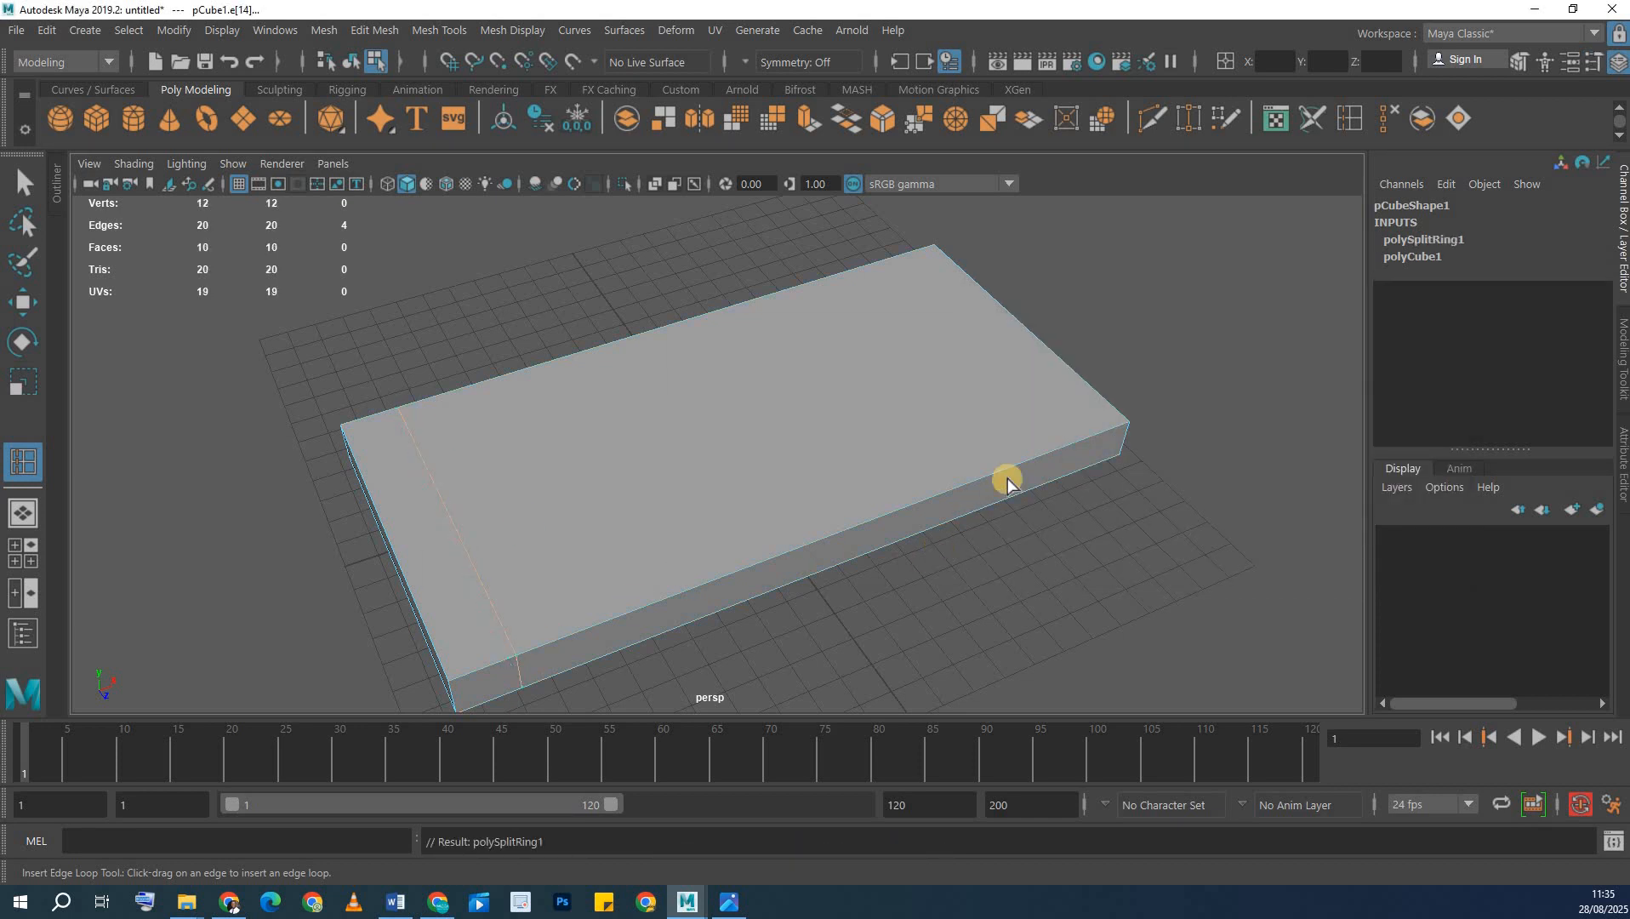
left_click_drag(1017, 468, 1055, 438)
left_click_drag(866, 470, 488, 500, "alt")
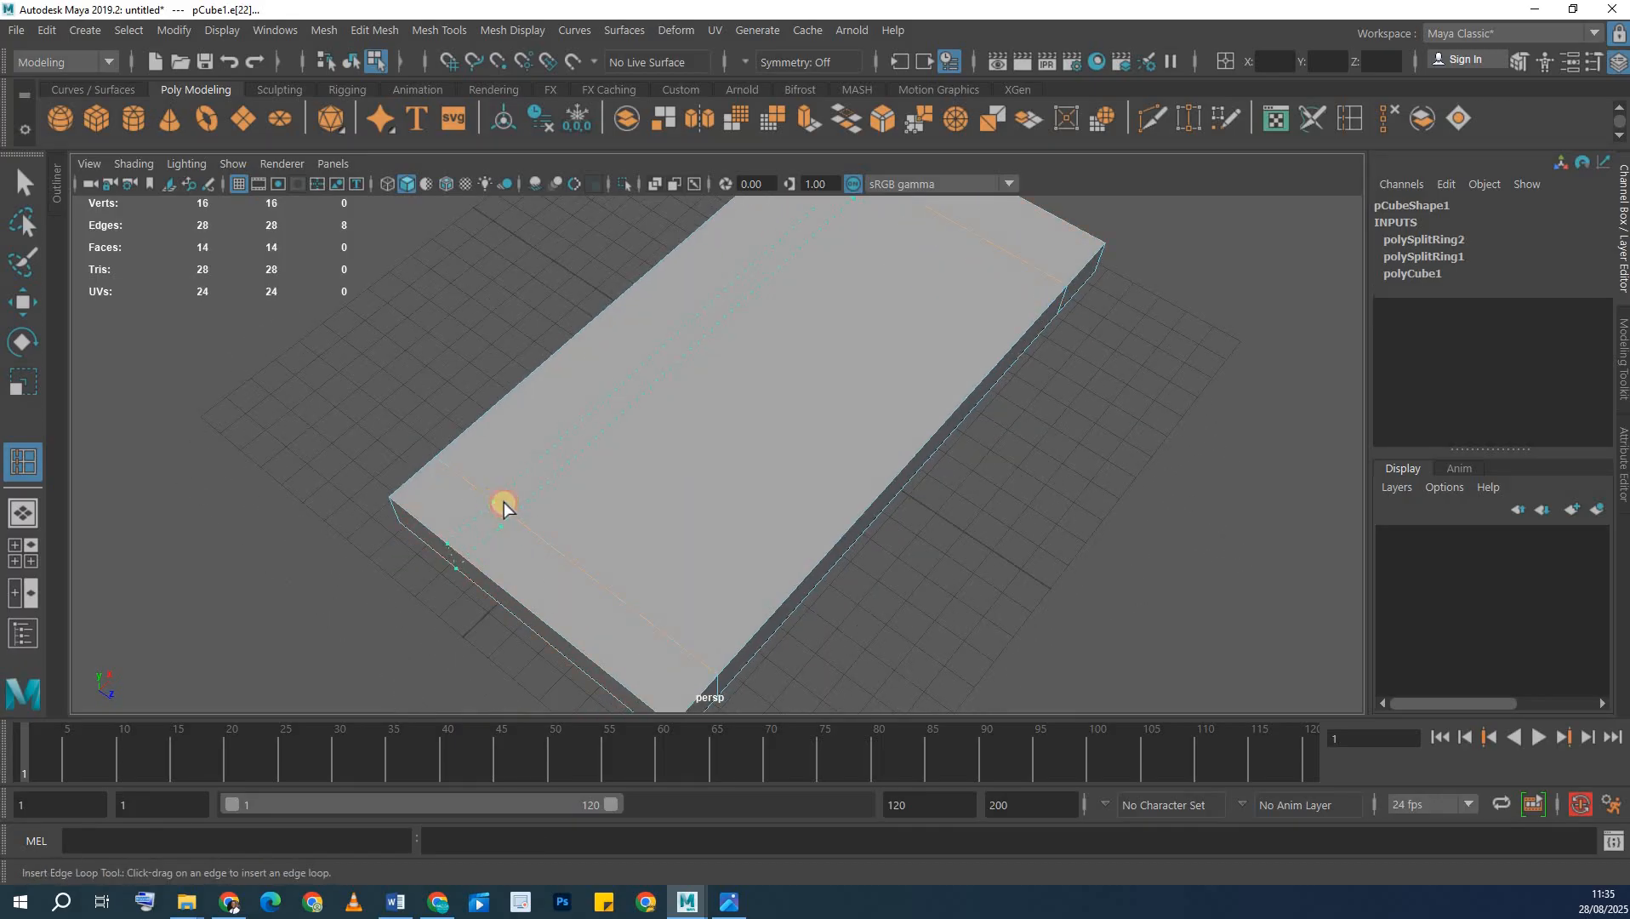
left_click_drag(661, 520, 661, 521)
left_click_drag(661, 520, 708, 457, "alt")
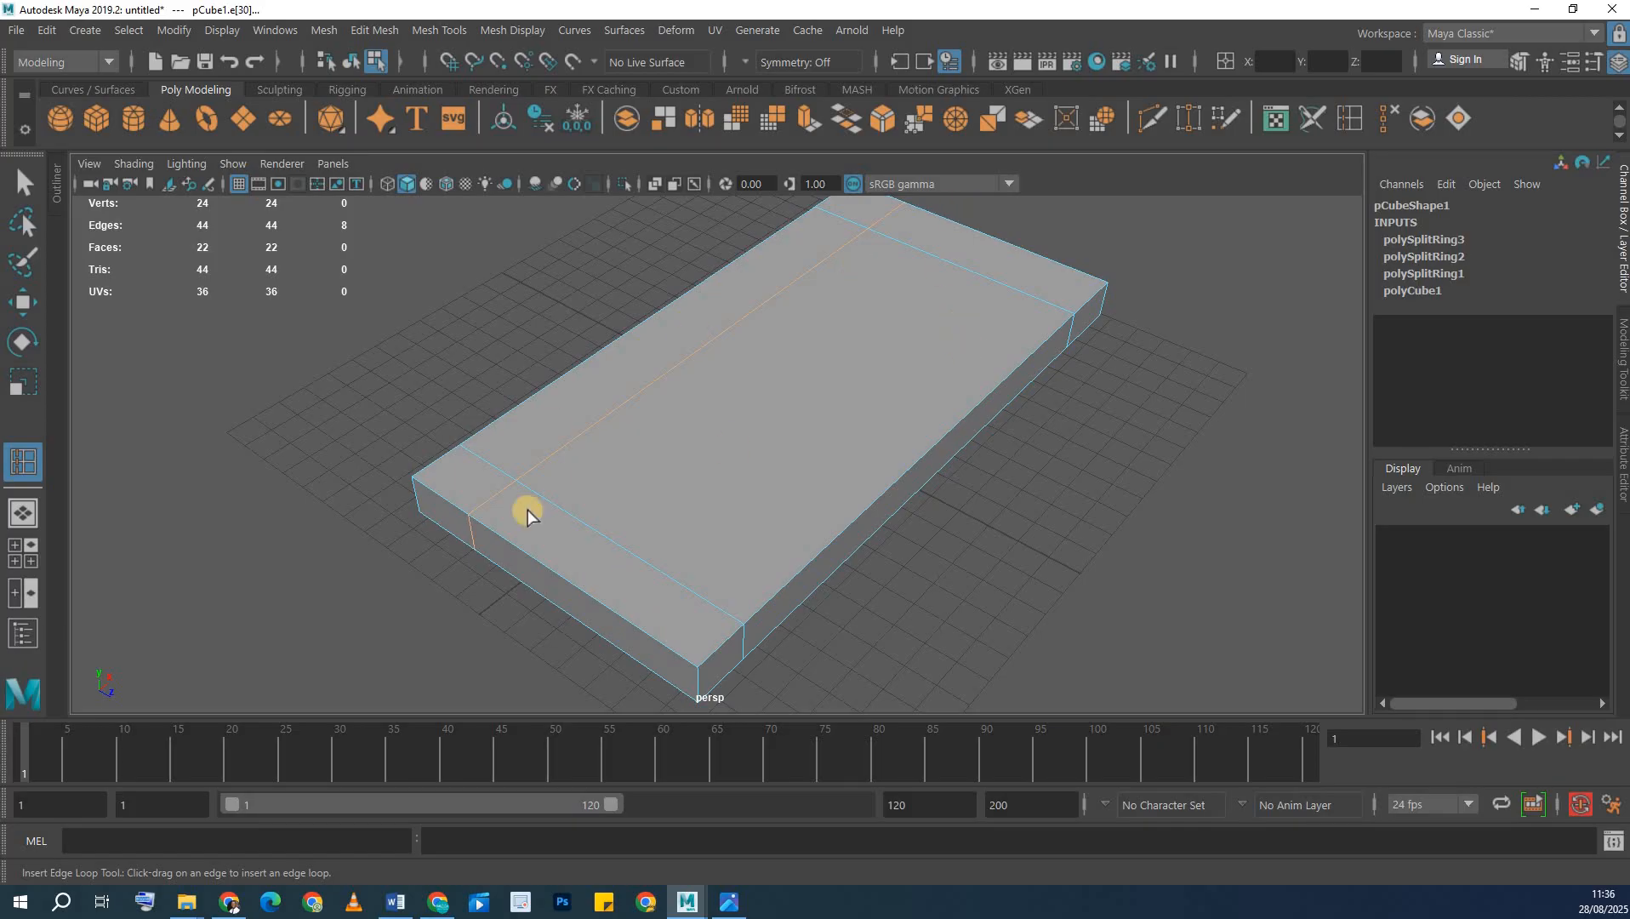
- Extrude the five top faces along the back and both short ends upward to form the sofa's backrest and arms
left_click(12, 182)
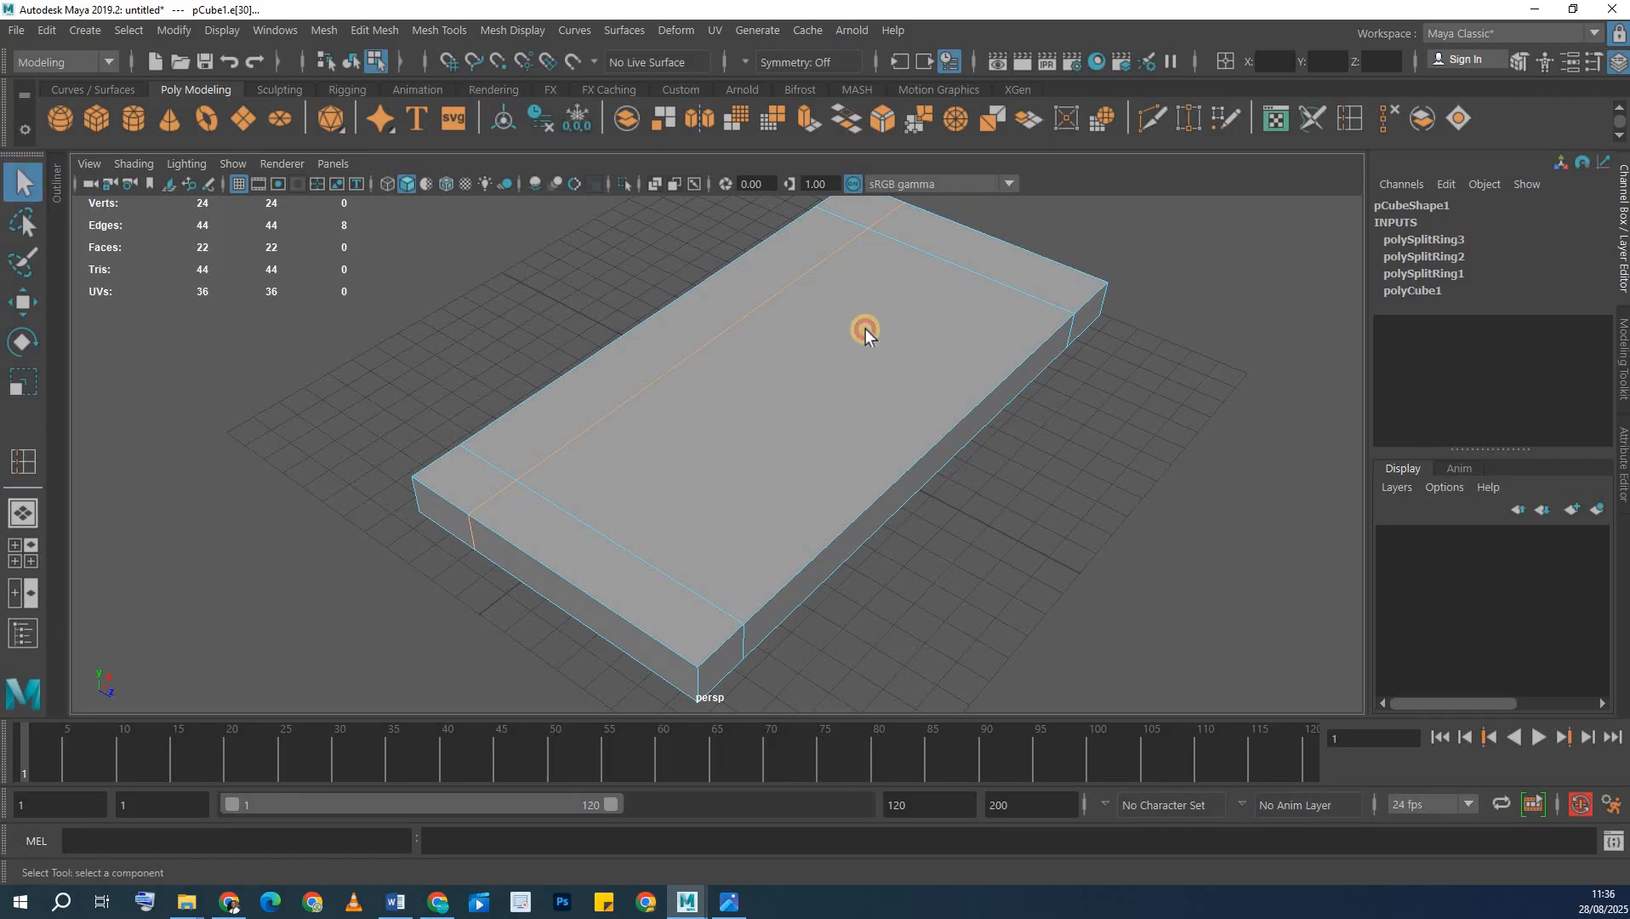
left_click_drag(866, 331, 900, 301, "alt")
right_click_drag(900, 306, 874, 389)
left_click(483, 470)
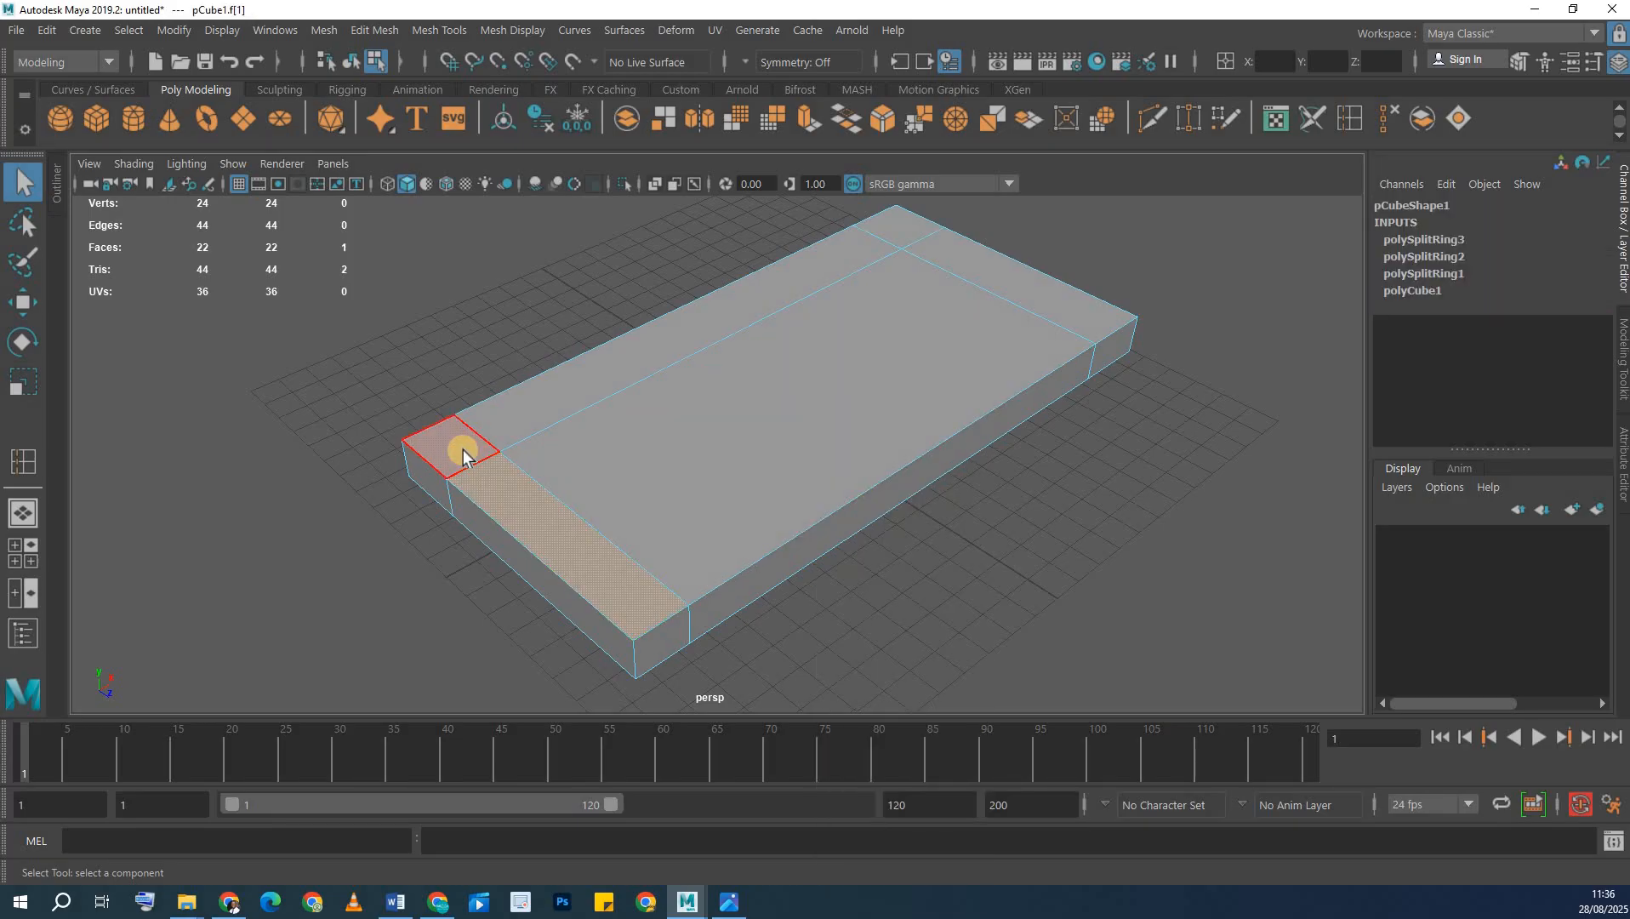
left_click(464, 446, "shift")
left_click(806, 279, "shift")
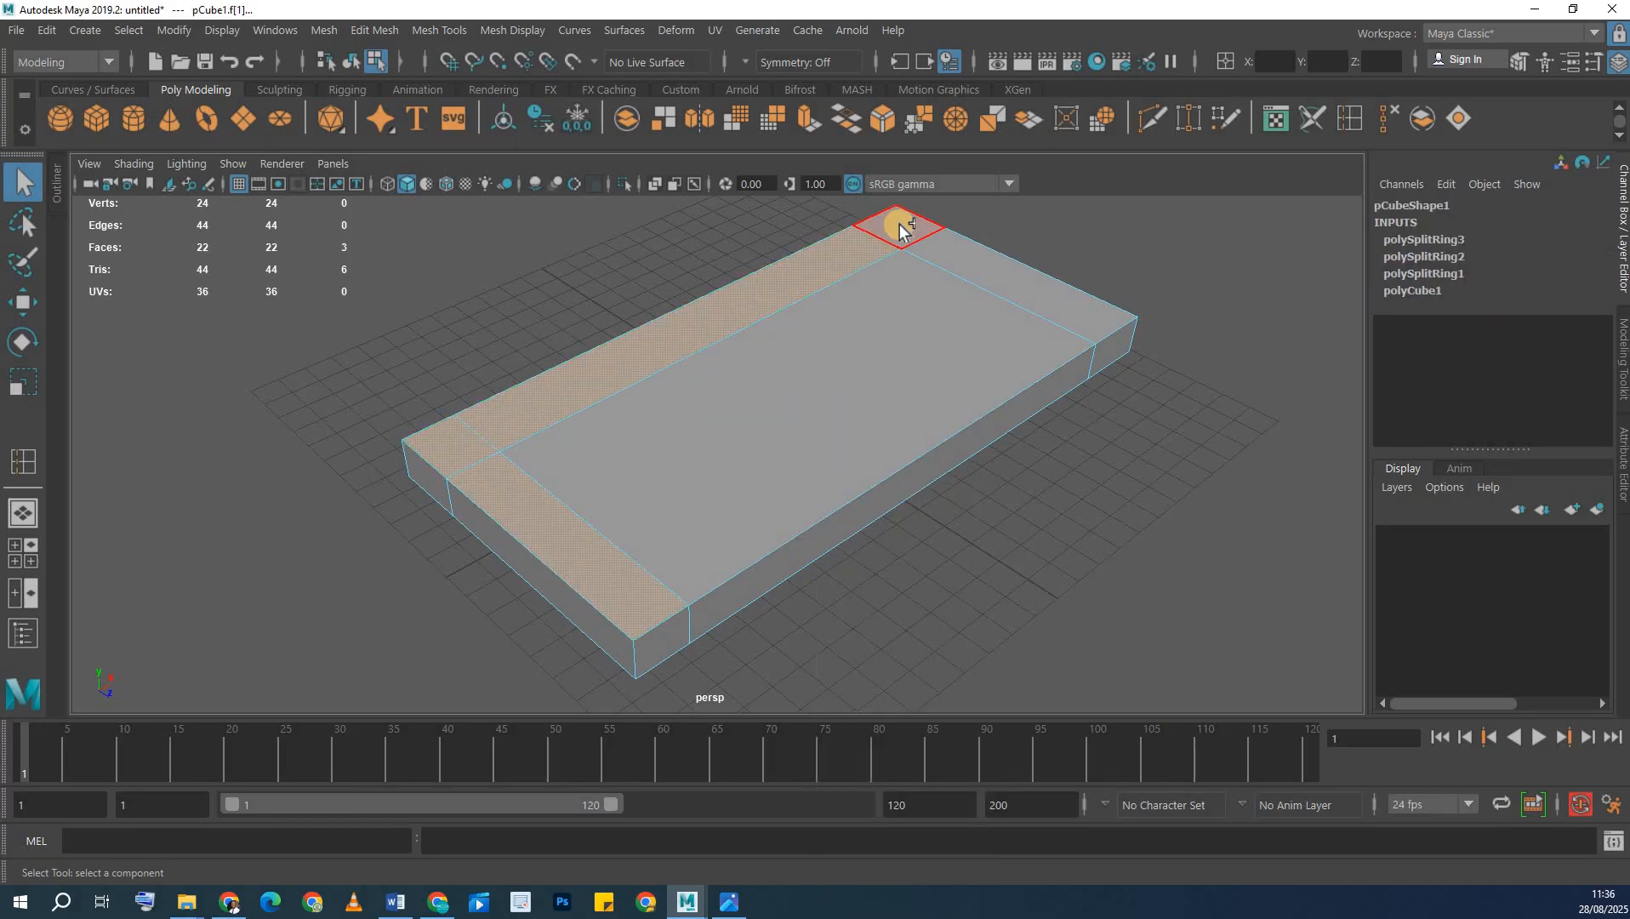
left_click(899, 224, "shift")
left_click(993, 270, "shift")
left_click_drag(541, 344, 782, 340, "alt")
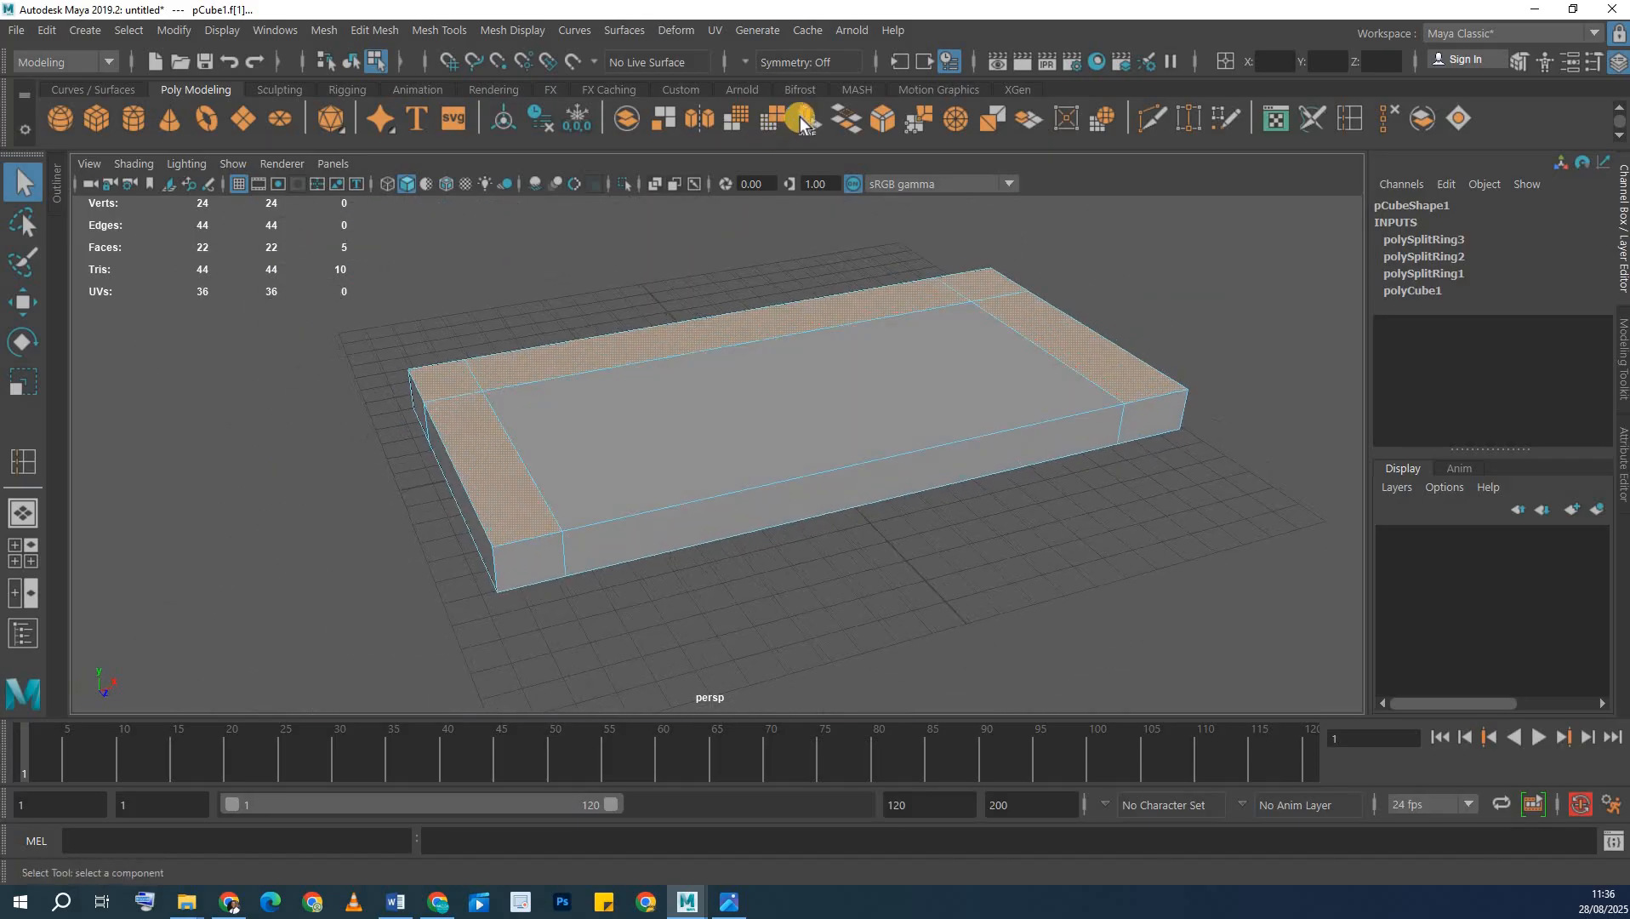
left_click(802, 118)
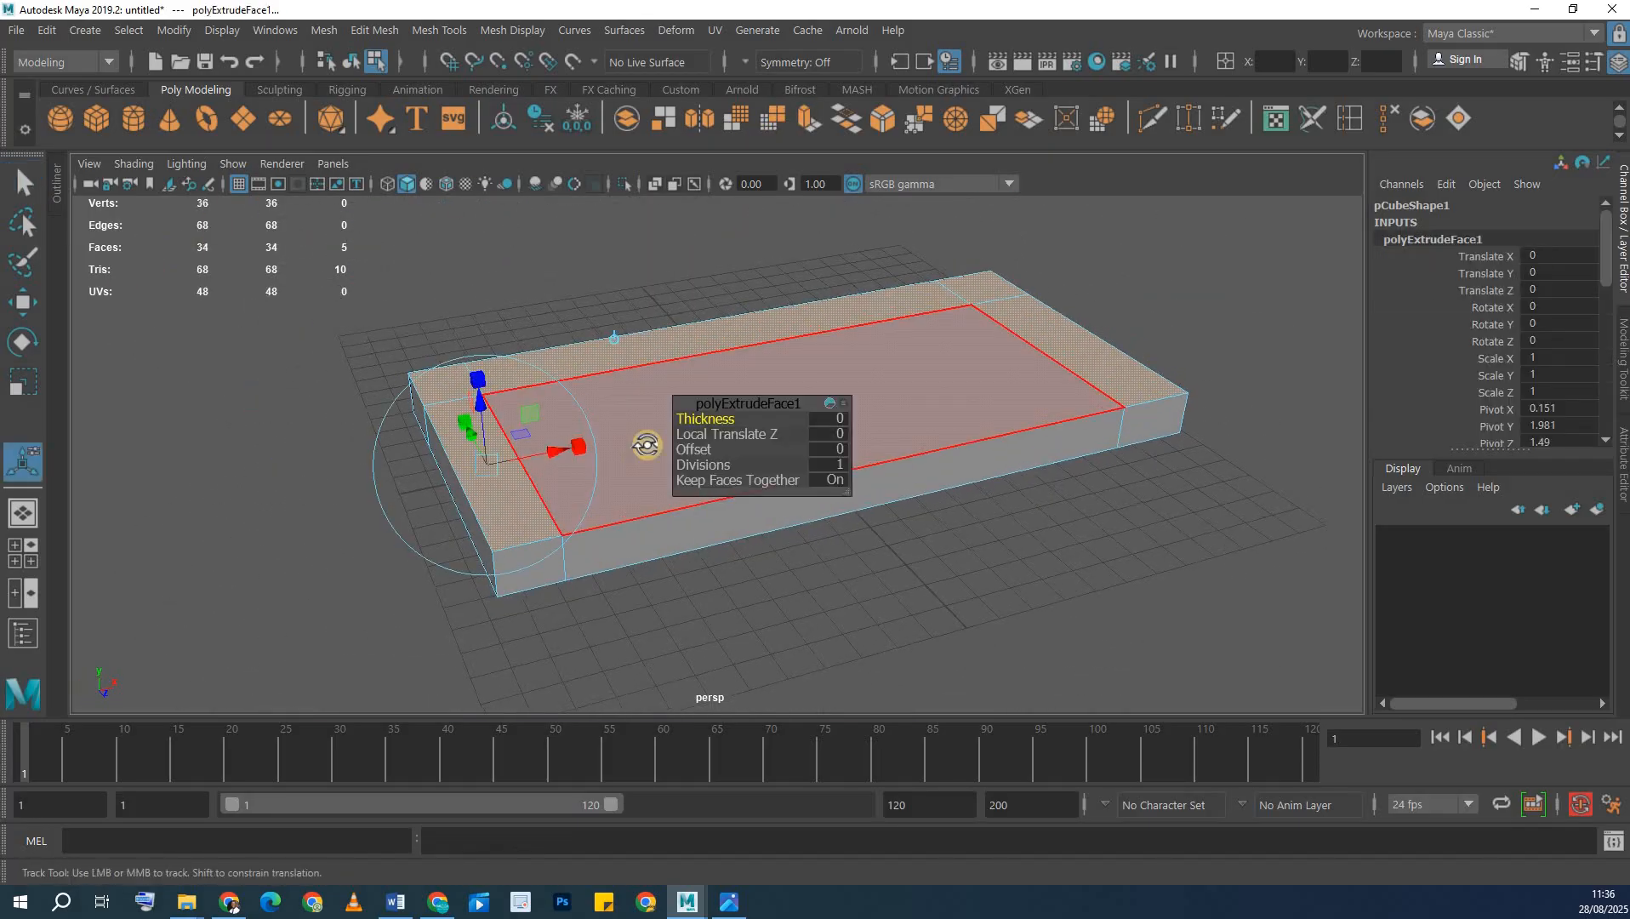
middle_click_drag(647, 396, 647, 445, "alt")
left_click_drag(646, 445, 678, 432, "alt")
left_click(31, 292)
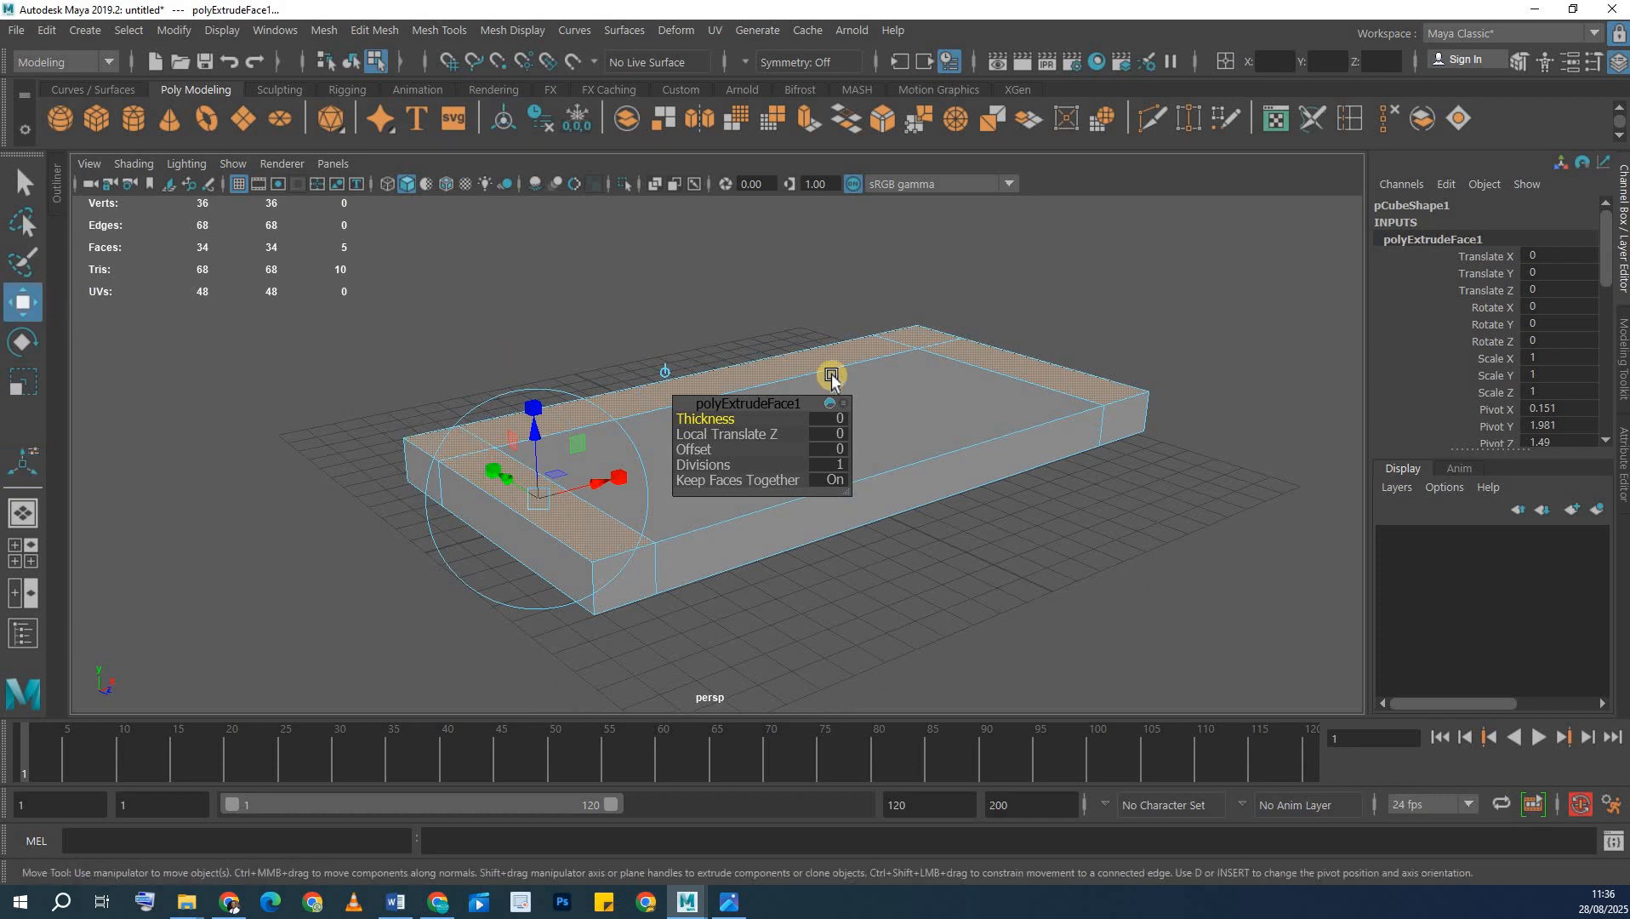
middle_click_drag(805, 355, 814, 431, "alt")
left_click_drag(812, 359, 815, 280)
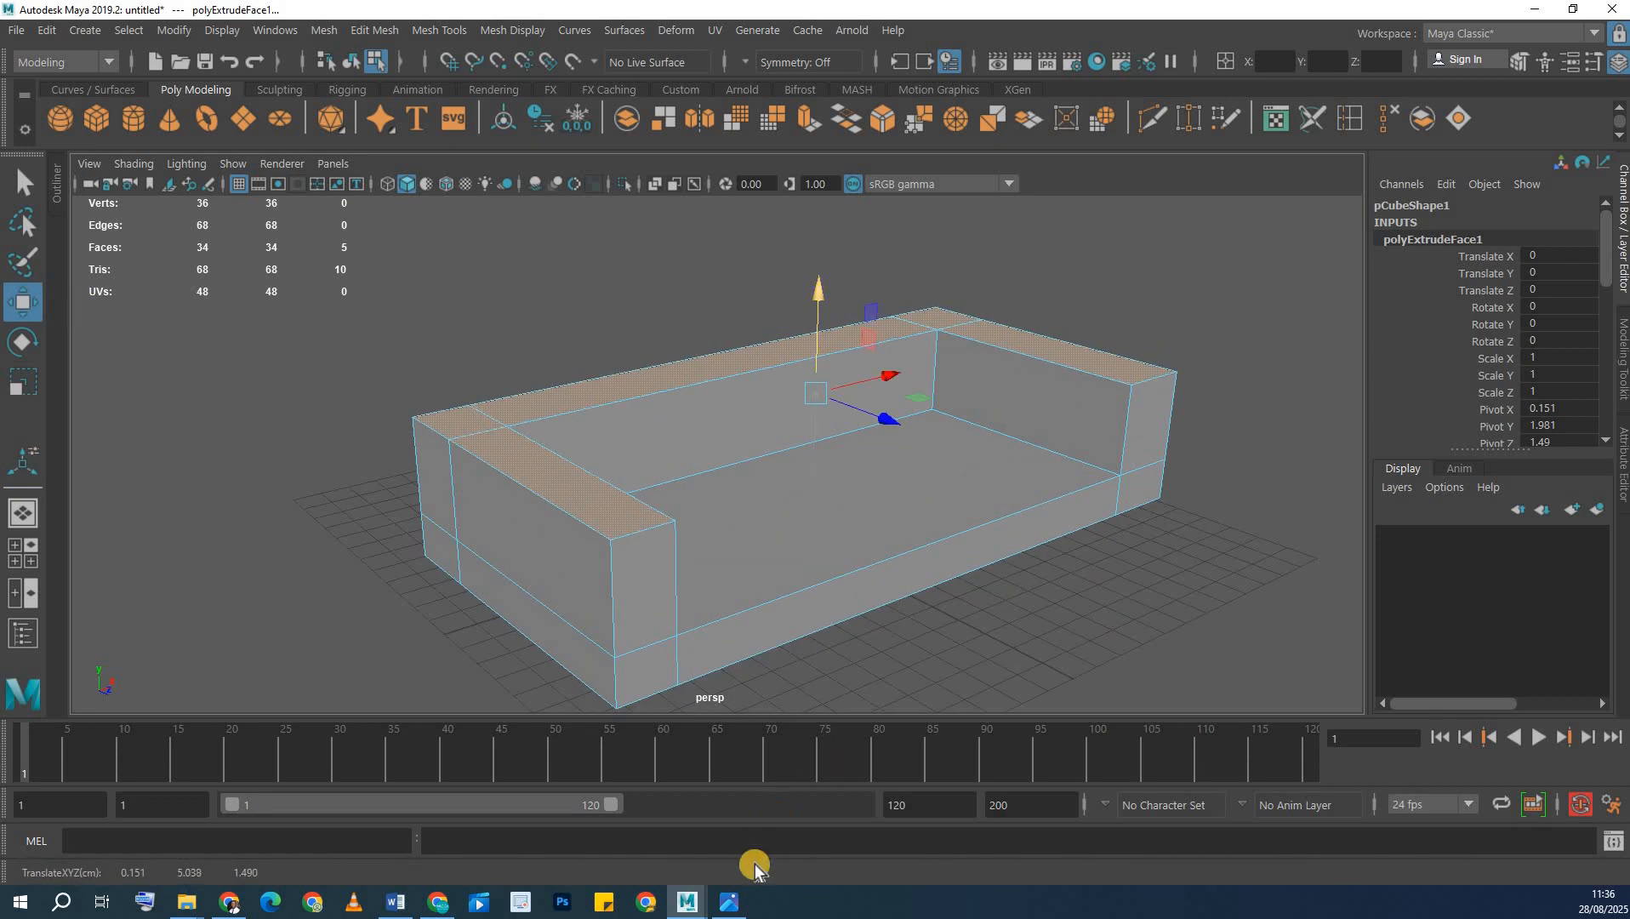
- Lower the extruded top faces of the arms and backrest slightly, checking the proportions against the sofa reference
left_click(742, 903)
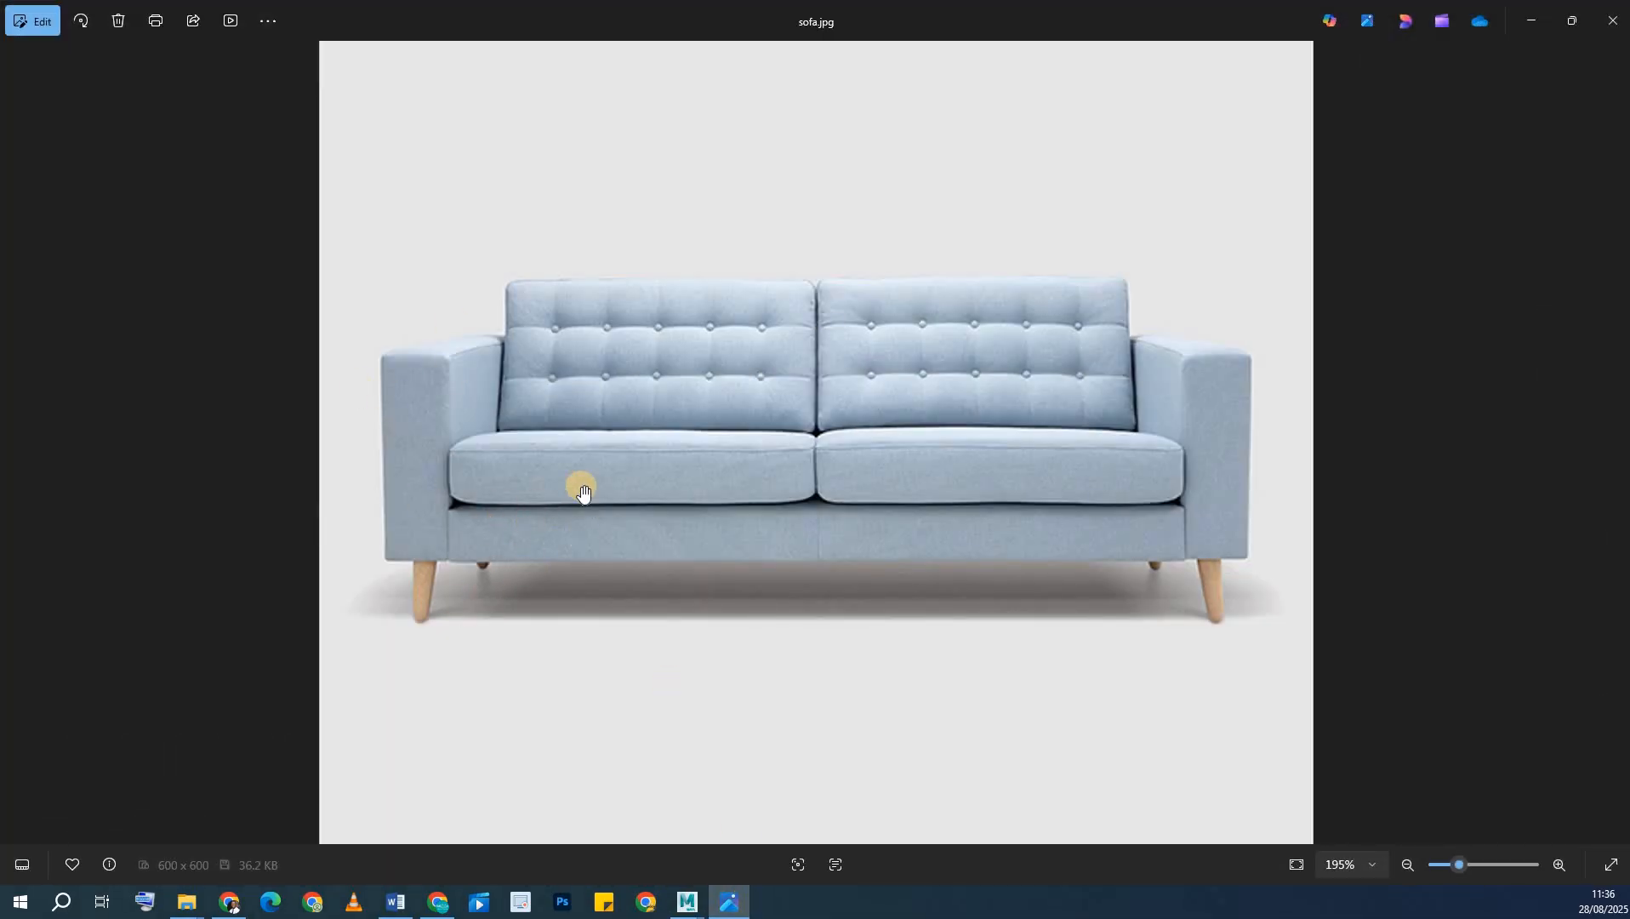
left_click(721, 898)
left_click_drag(772, 423, 824, 409, "alt")
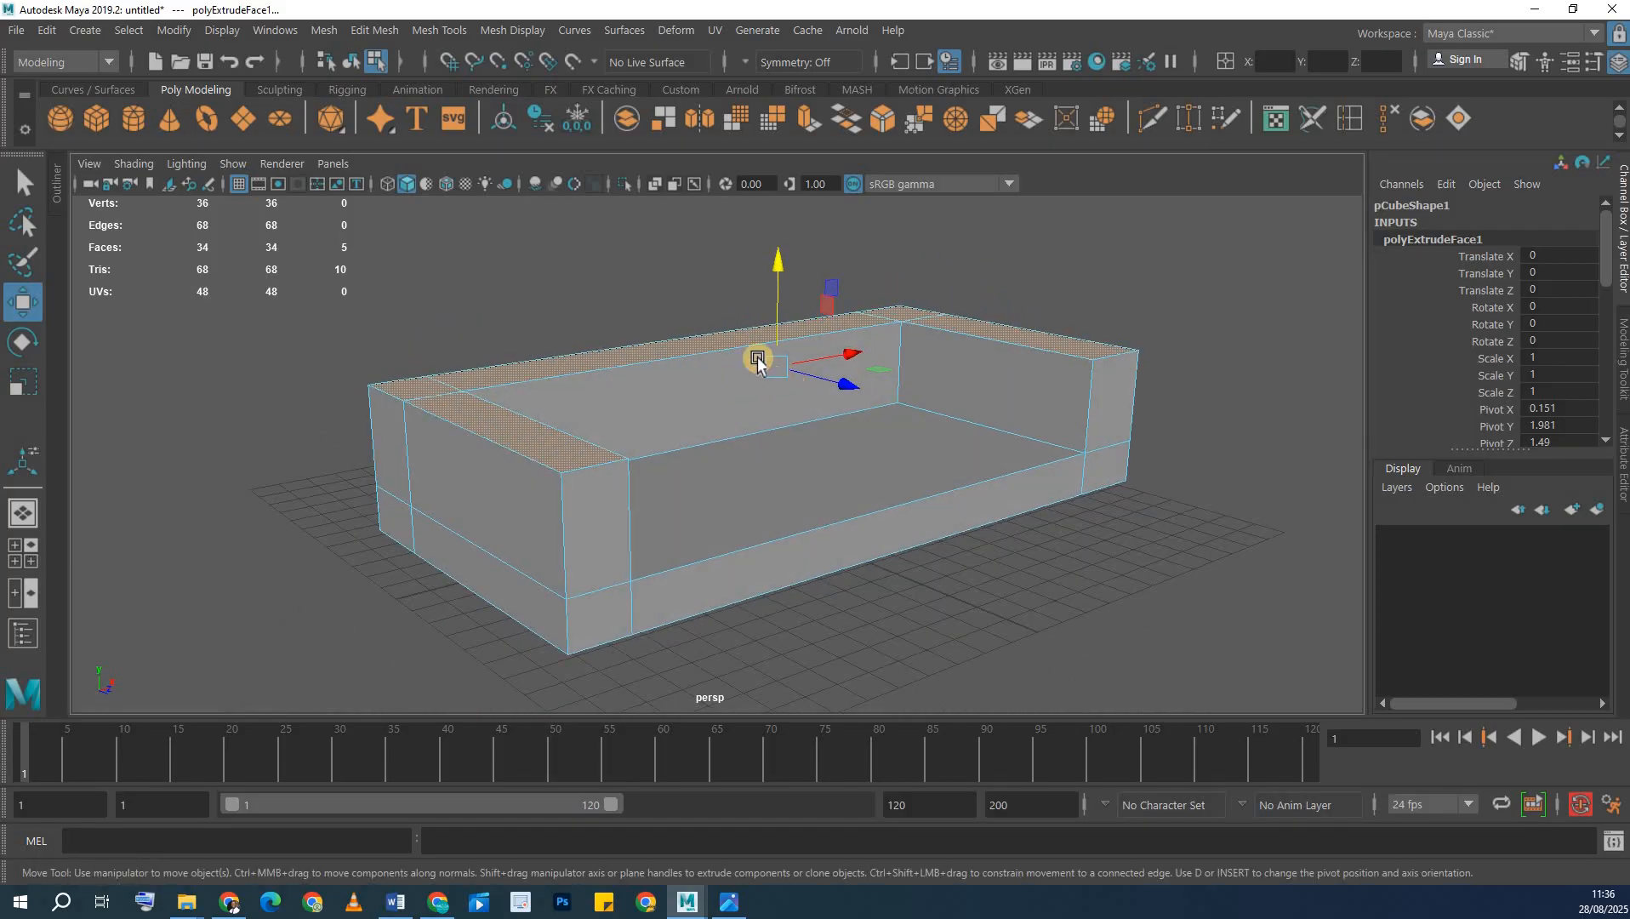
left_click_drag(774, 262, 796, 270)
left_click(727, 904)
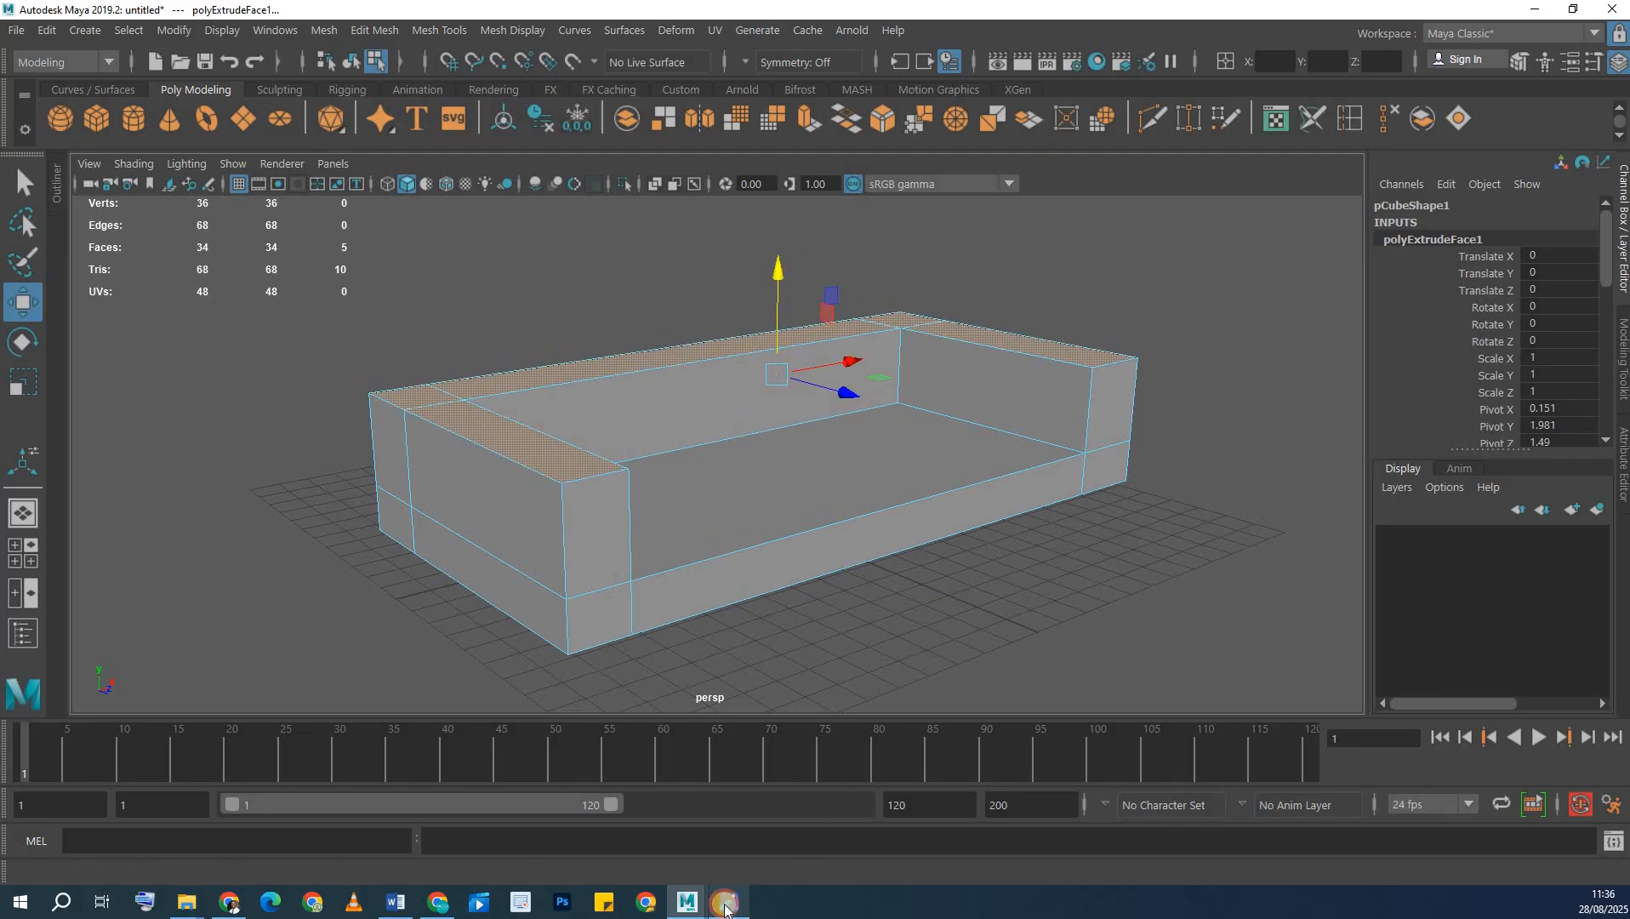
- Extrude only the three top faces along the back upward to raise the backrest above the arms, checking the sofa reference
left_click(727, 903)
left_click_drag(684, 534, 756, 511, "alt")
left_click_drag(608, 608, 548, 585, "alt")
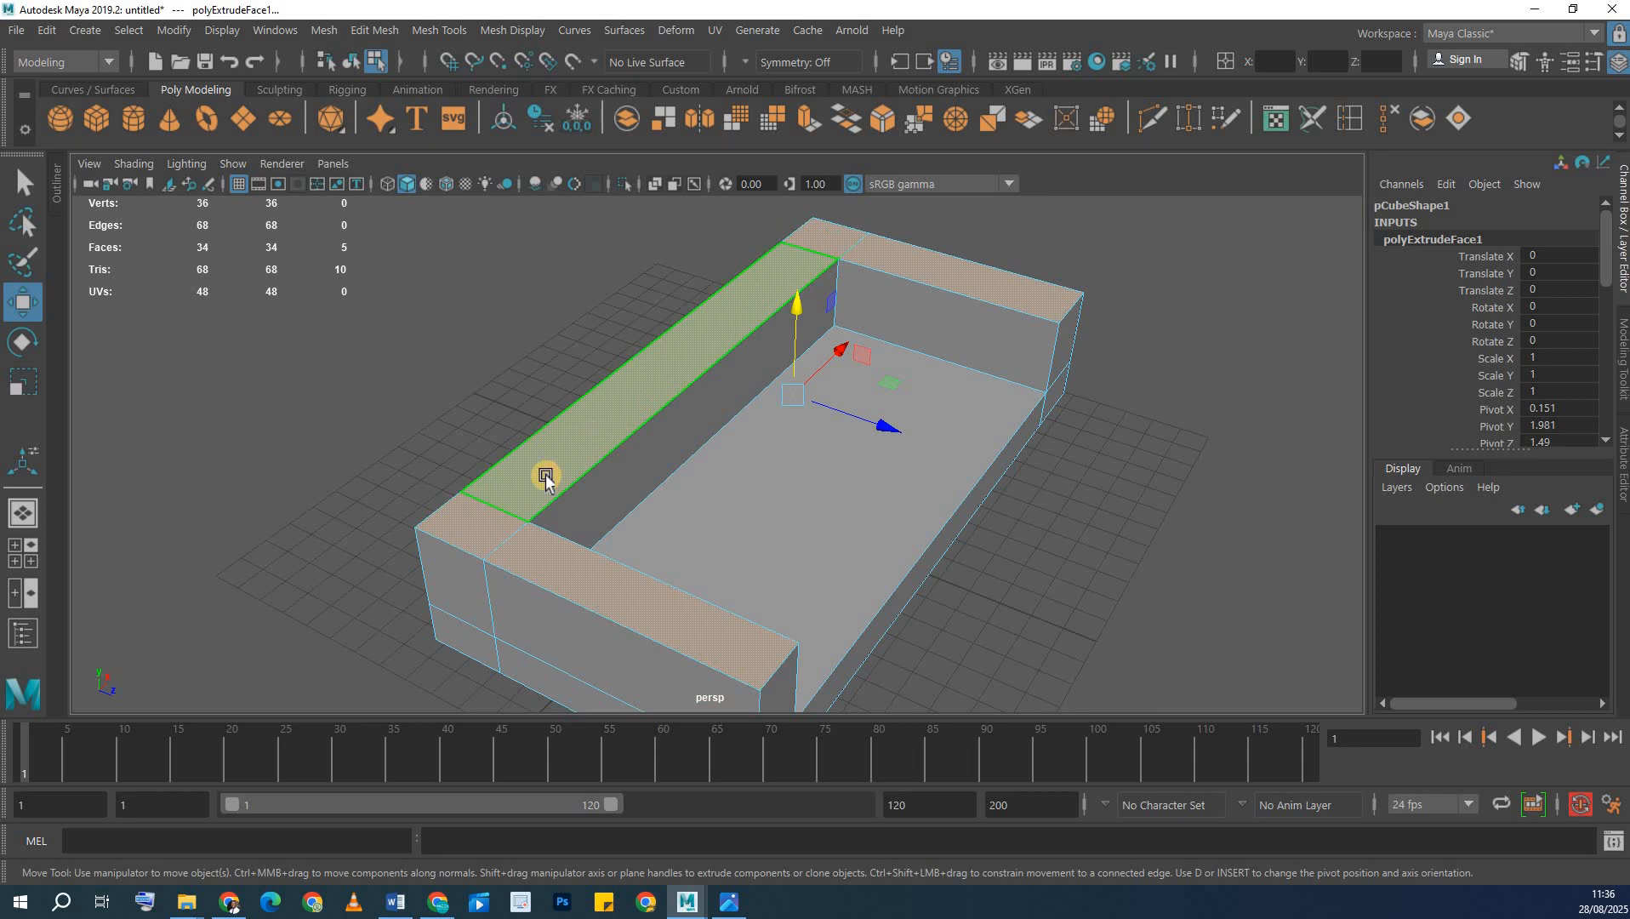
left_click_drag(647, 441, 614, 396, "alt")
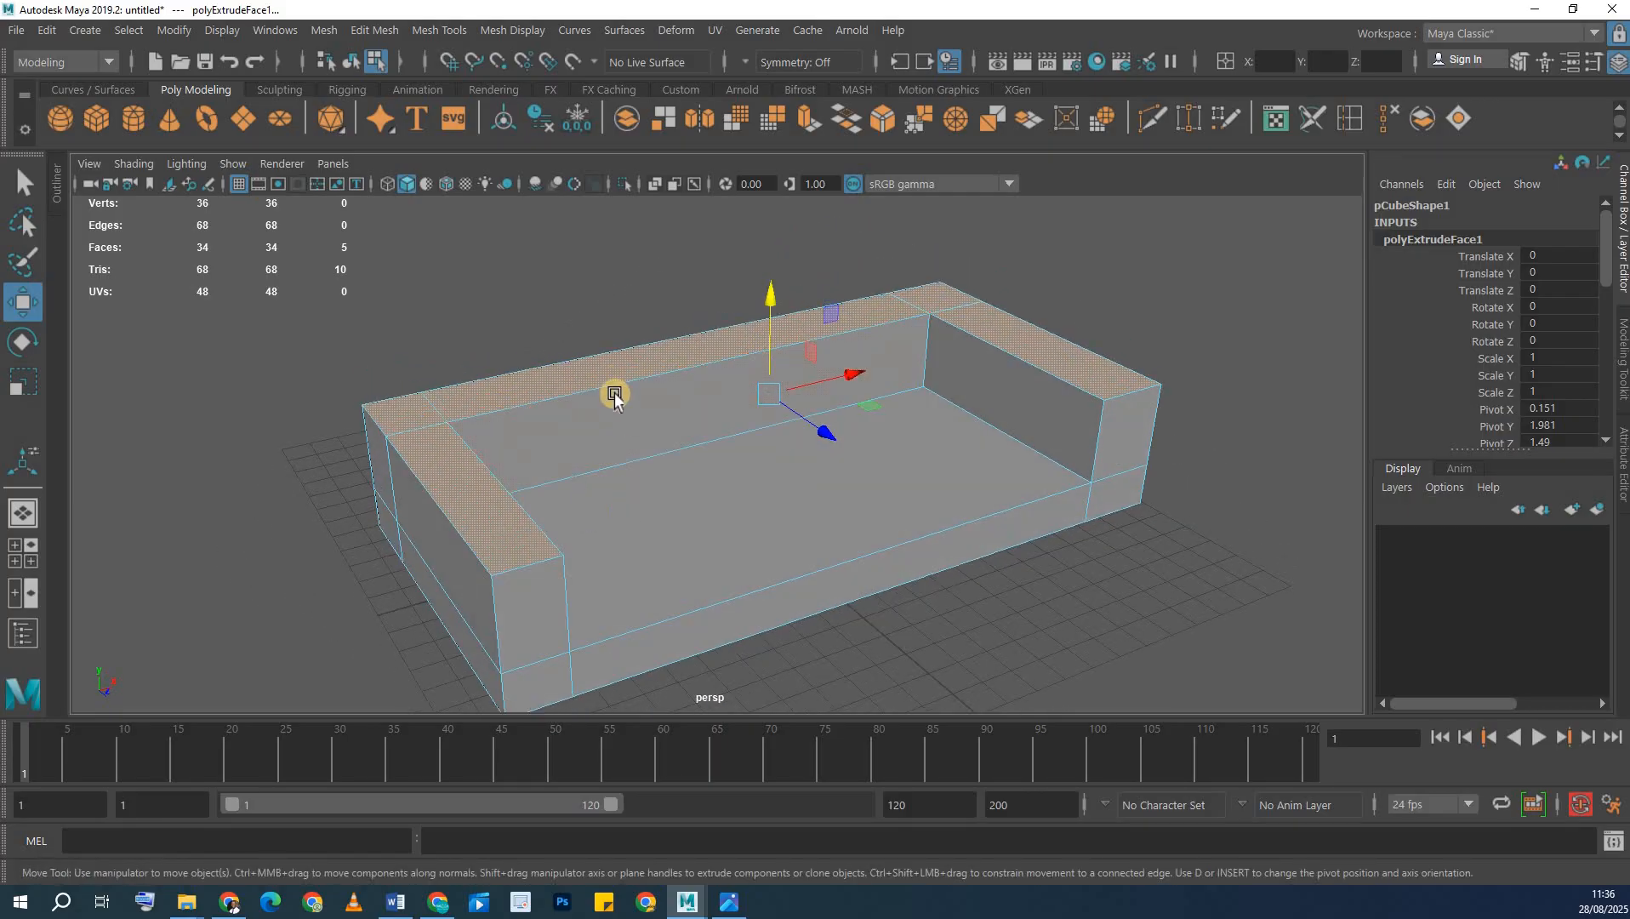
left_click_drag(411, 410, 534, 511, "alt")
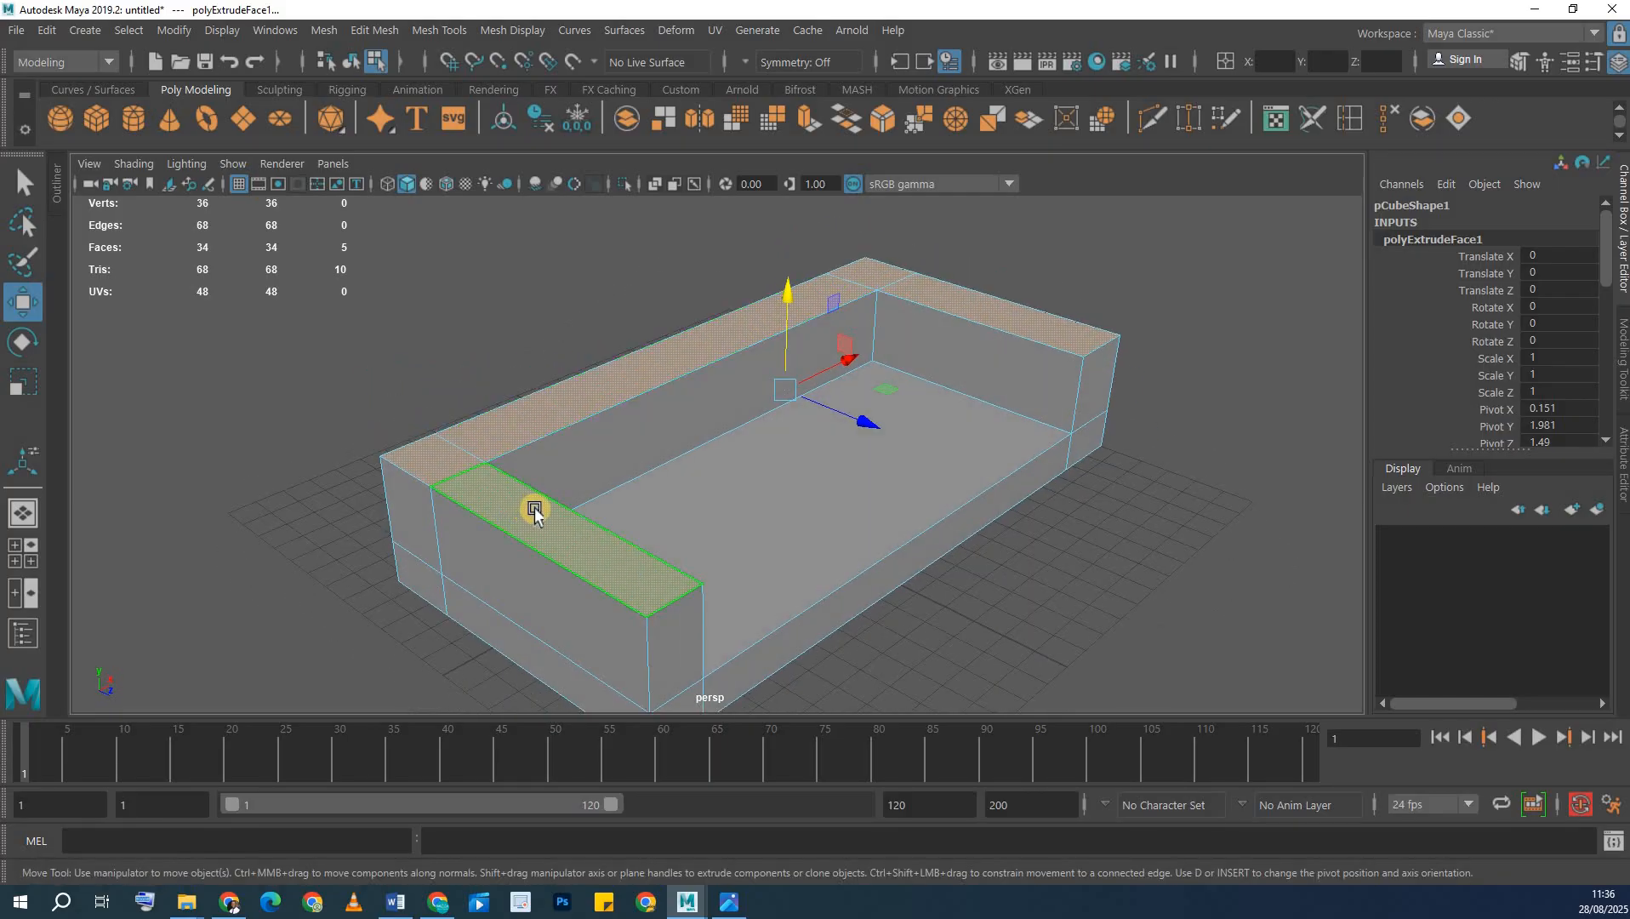
left_click(977, 303, "shift")
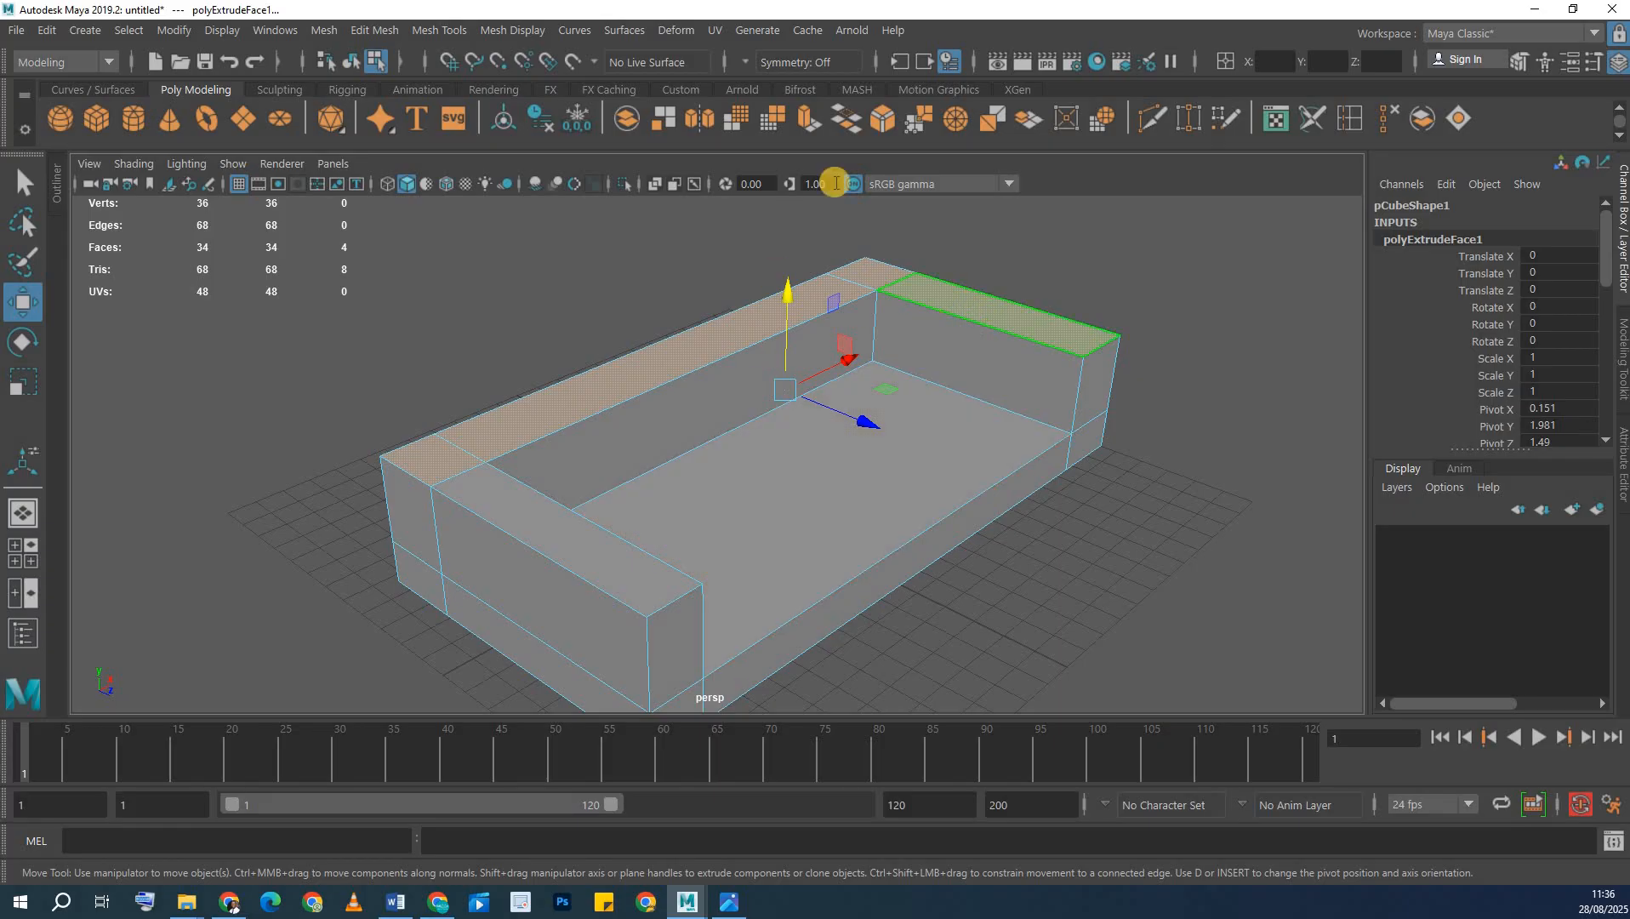
left_click(740, 138)
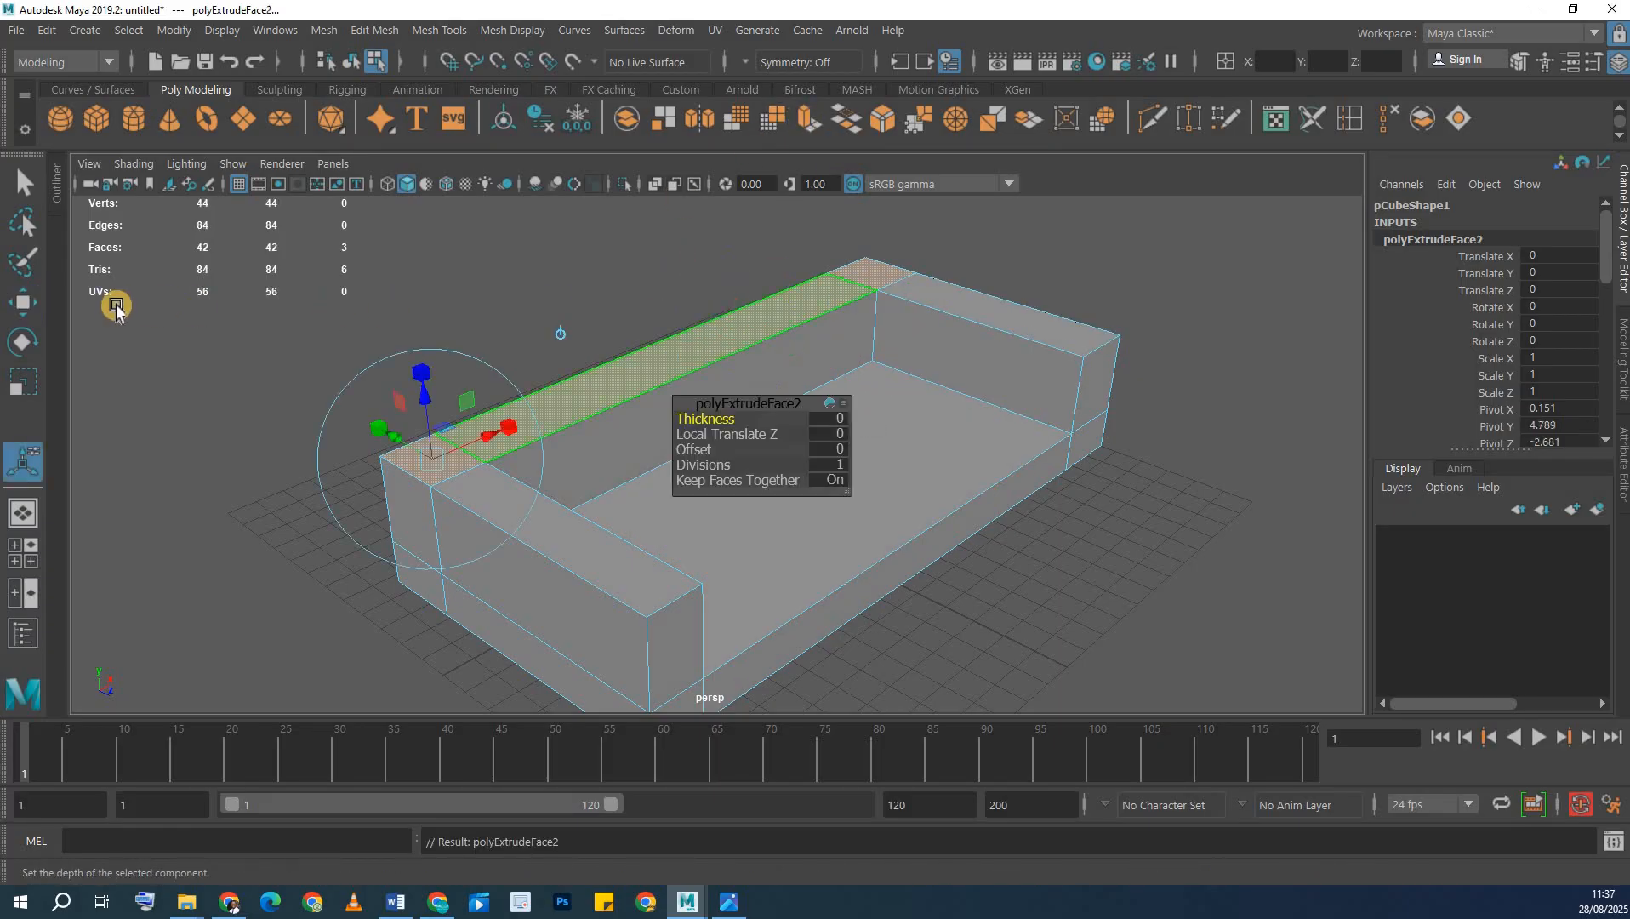
key("w")
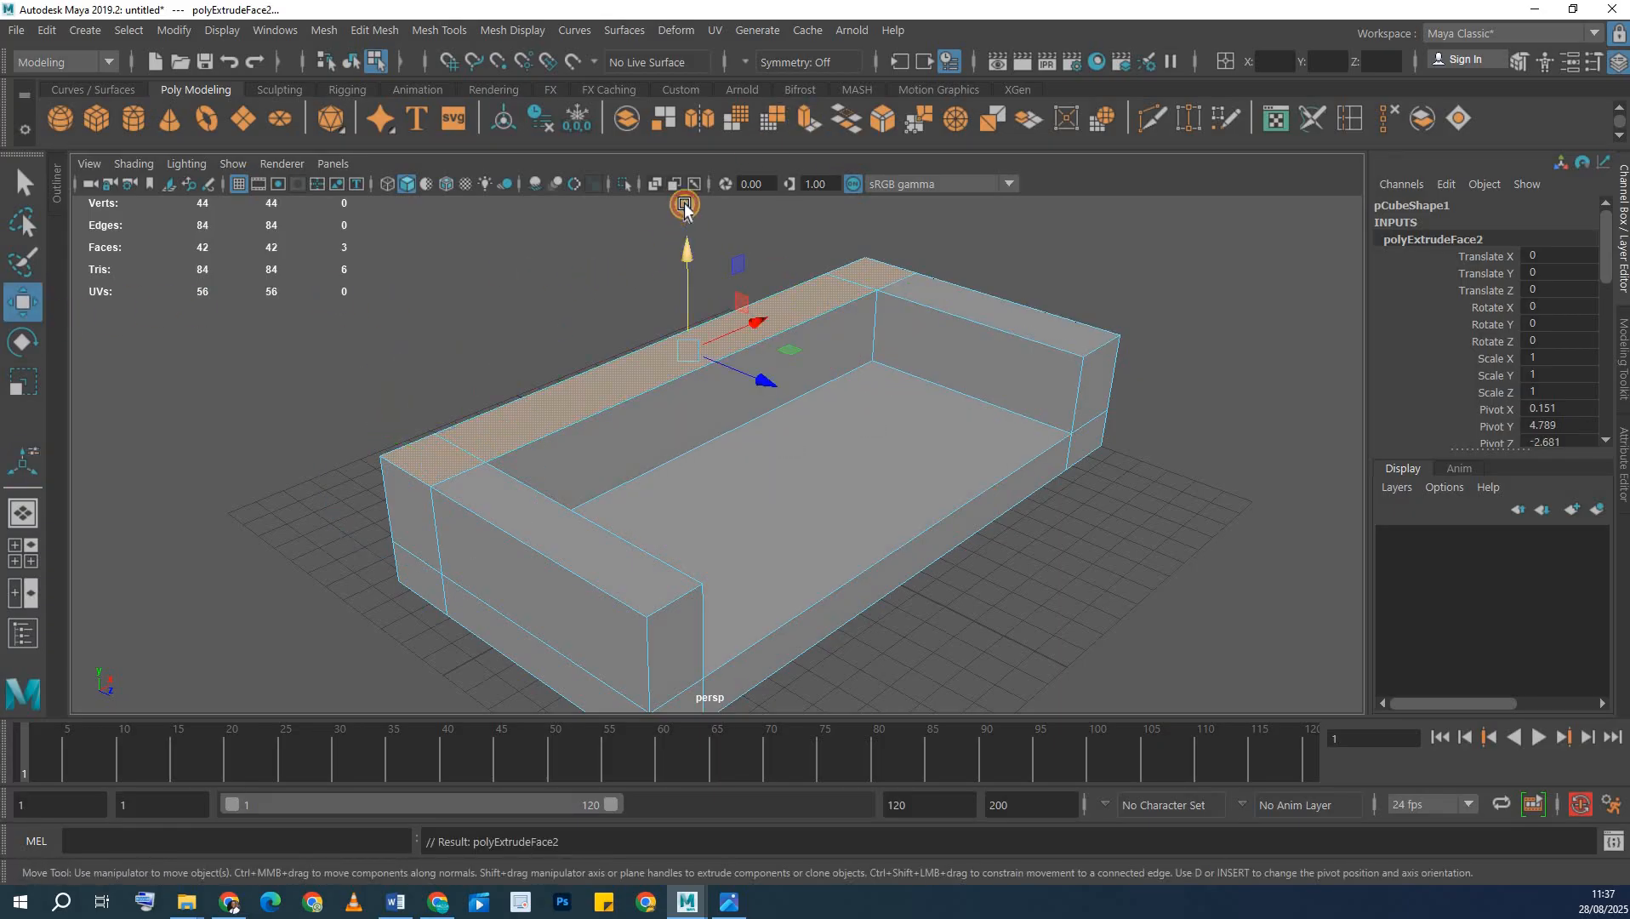
left_click_drag(685, 207, 678, 144)
left_click_drag(561, 510, 630, 433, "alt")
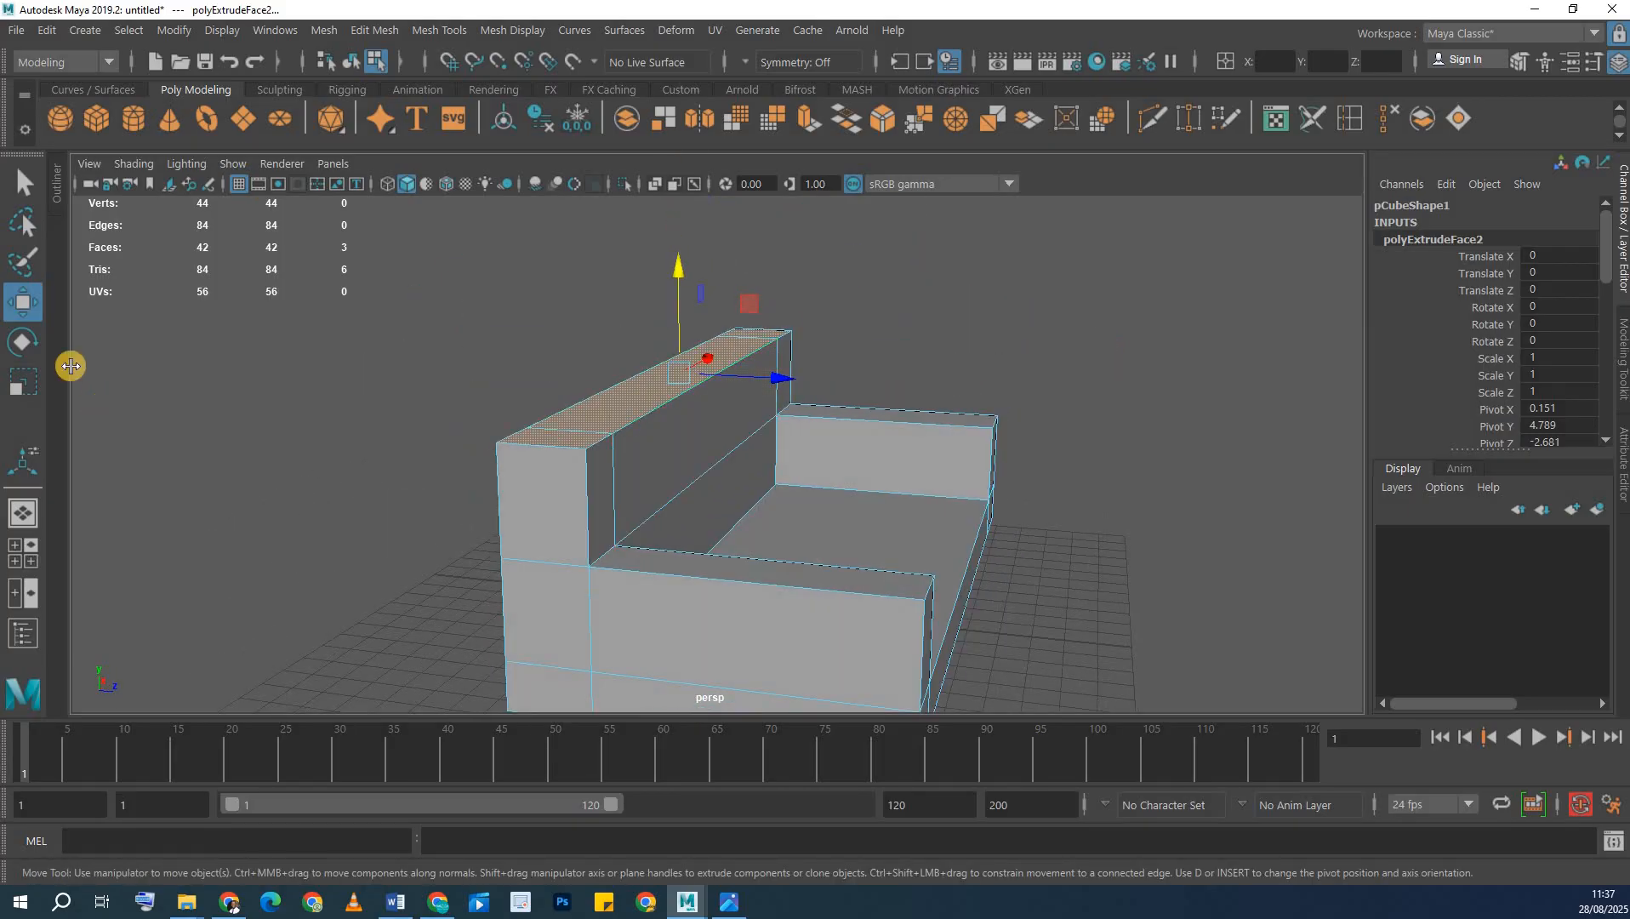
- Tilt the backrest's top faces and shift them backward so the backrest leans away from the seat
left_click(28, 345)
left_click_drag(761, 327, 729, 299)
left_click_drag(586, 389, 631, 369, "alt")
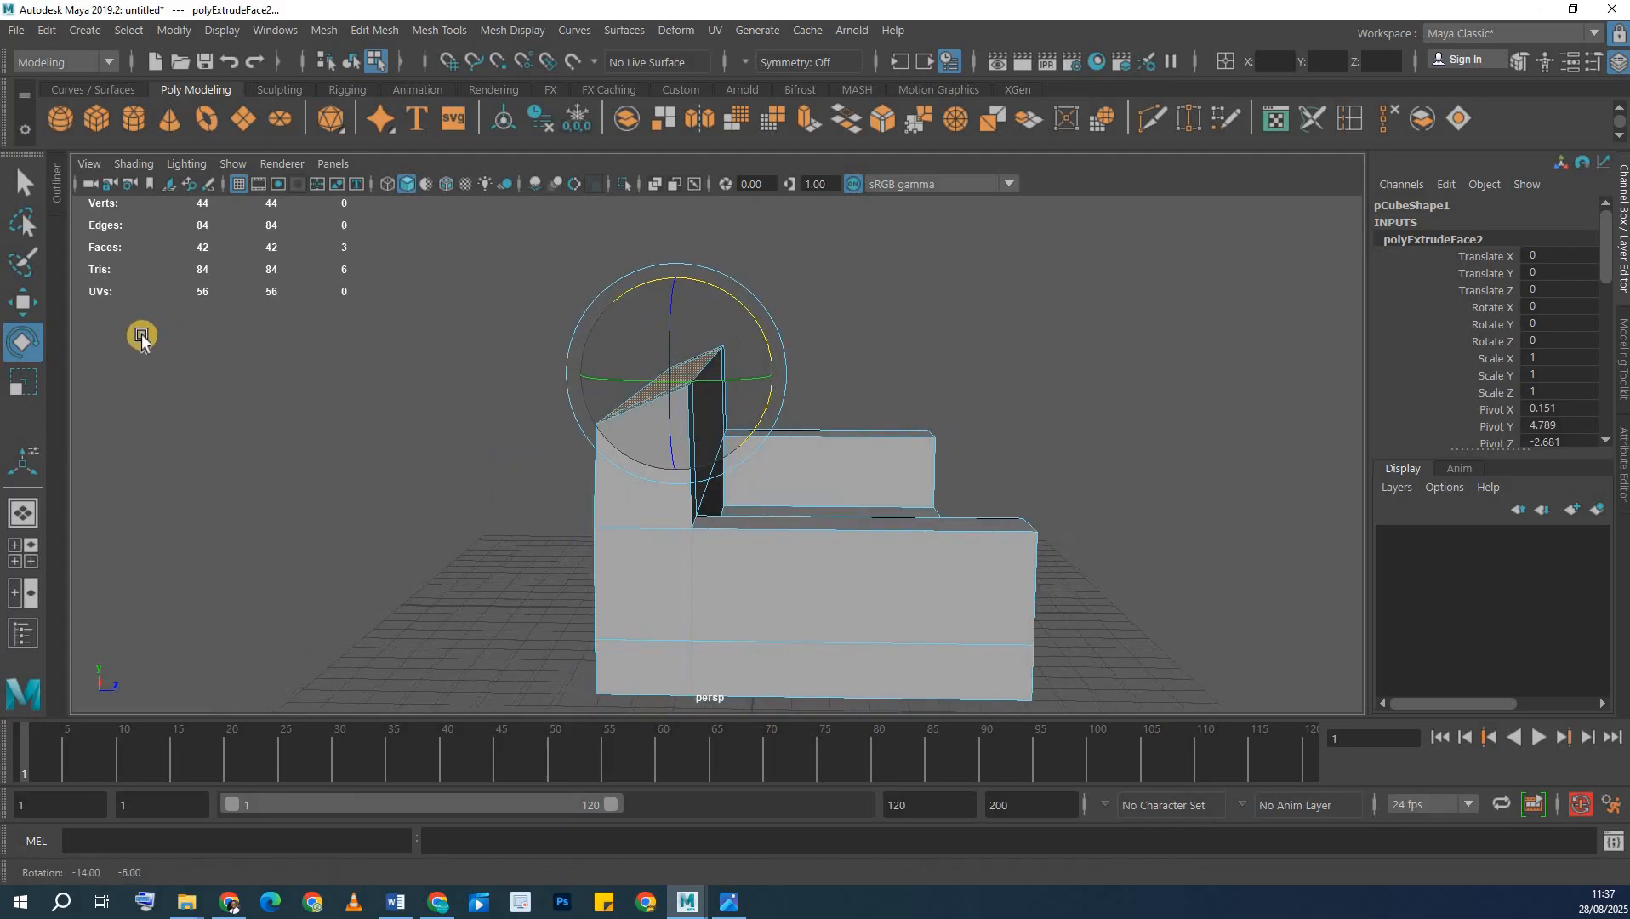
key("w")
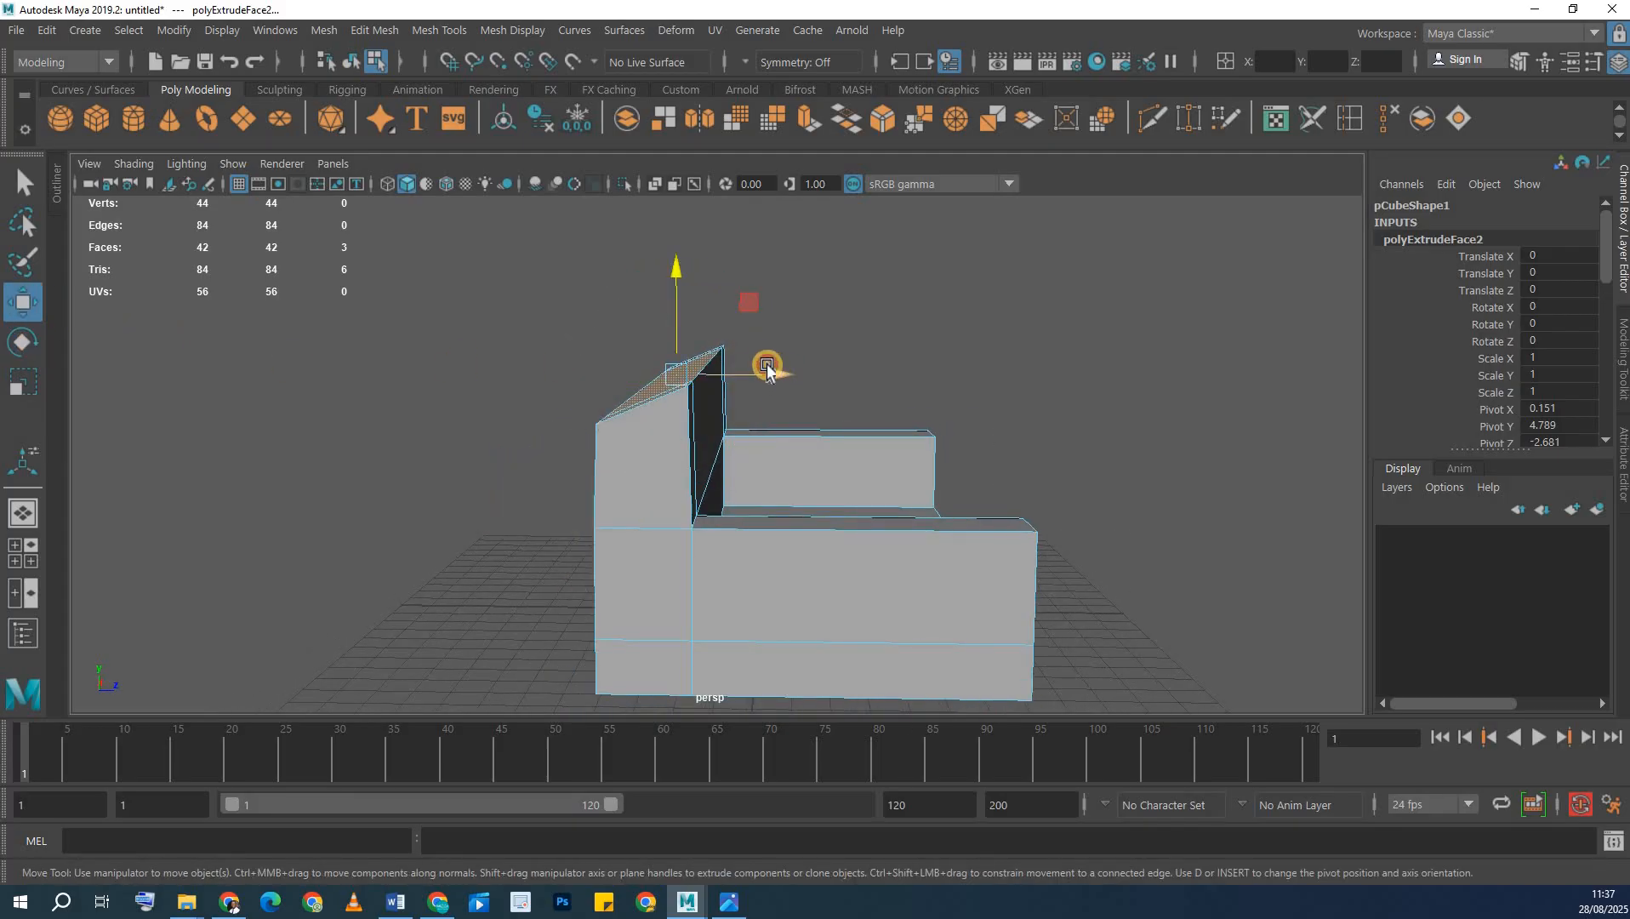
left_click_drag(767, 368, 740, 356)
- Extrude the top faces of both arms upward to make the arms taller
left_click_drag(687, 480, 1012, 418, "alt")
left_click(936, 442)
left_click(493, 632, "shift")
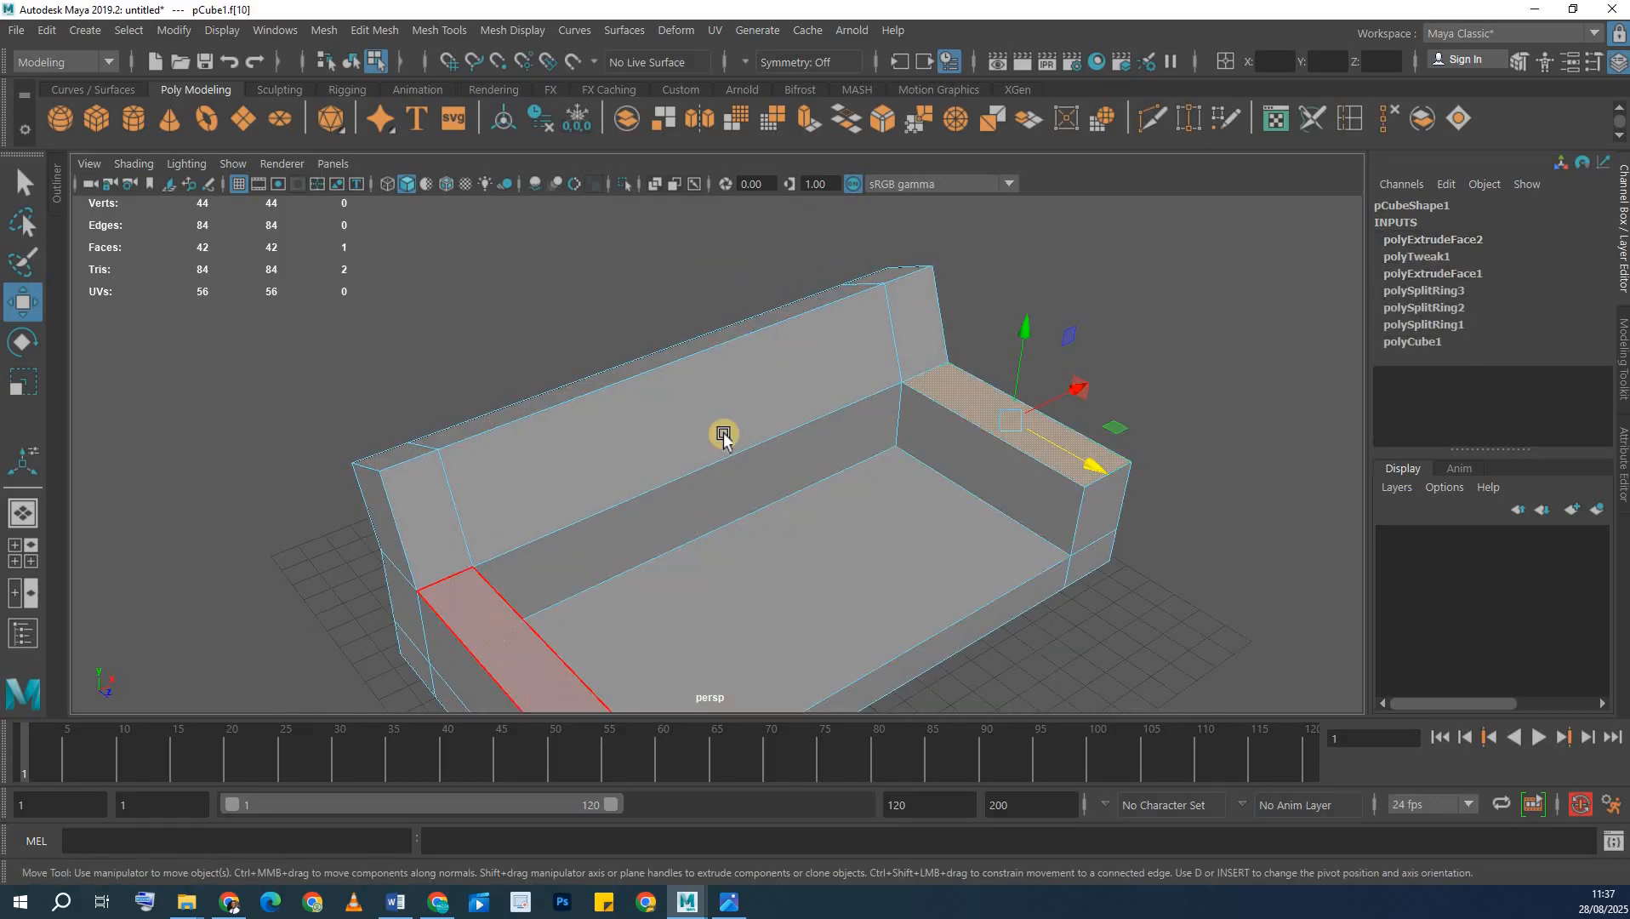
left_click_drag(829, 342, 714, 324, "alt")
key("ctrl+e")
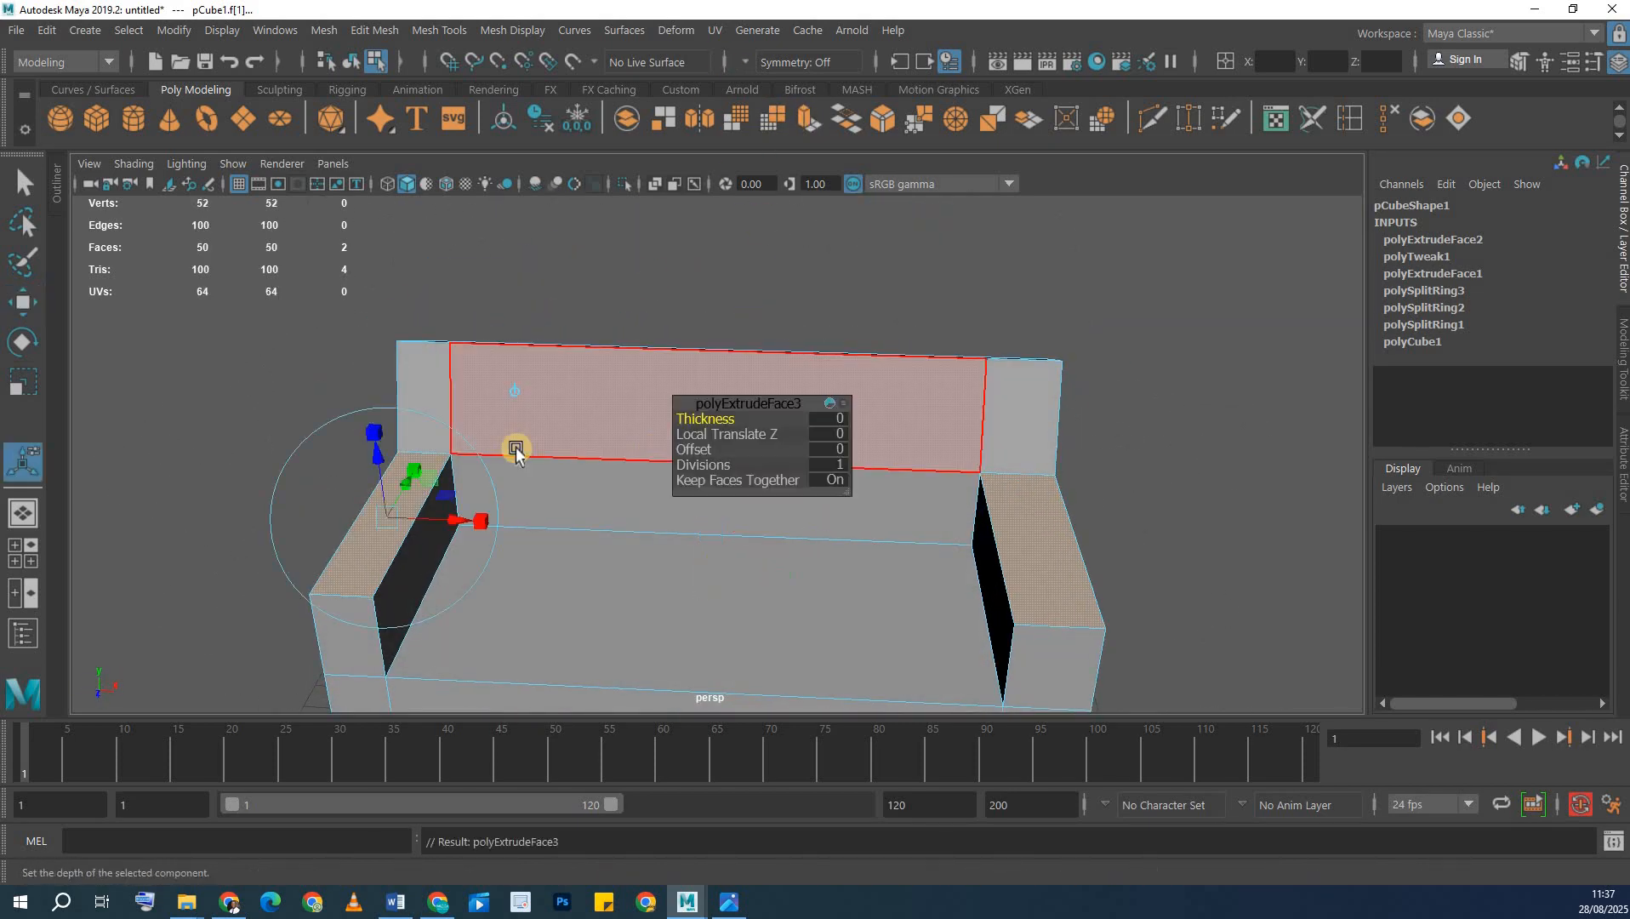
key("w")
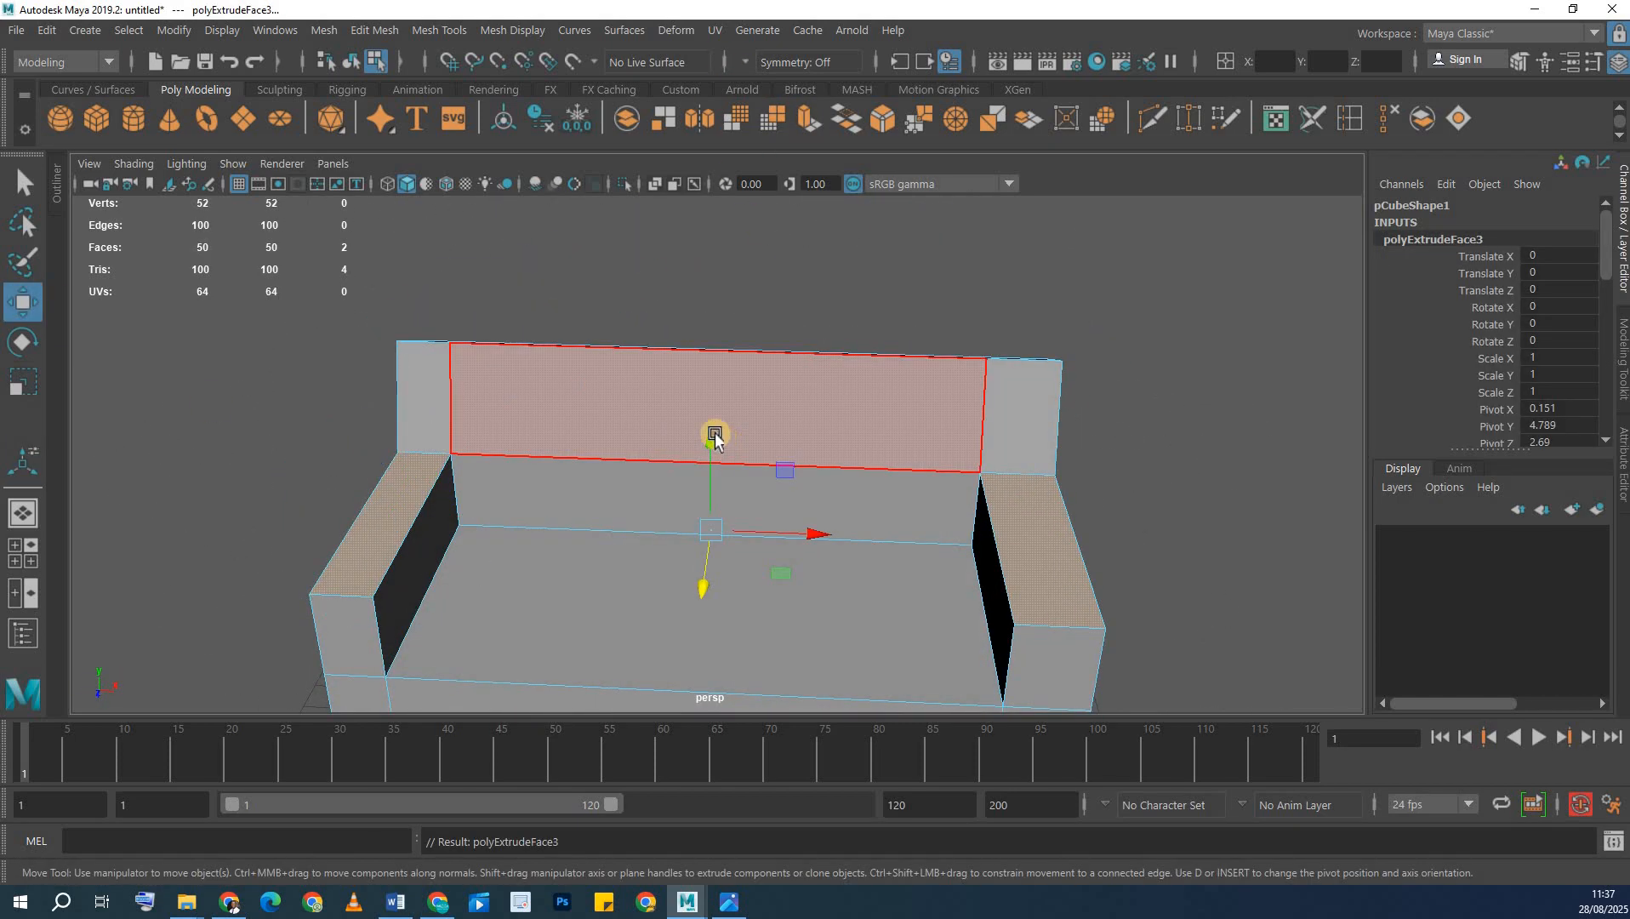
left_click_drag(713, 427, 856, 451)
- Rotate the right arm's top face and move it outward so the arm flares away from the seat
left_click(1006, 503)
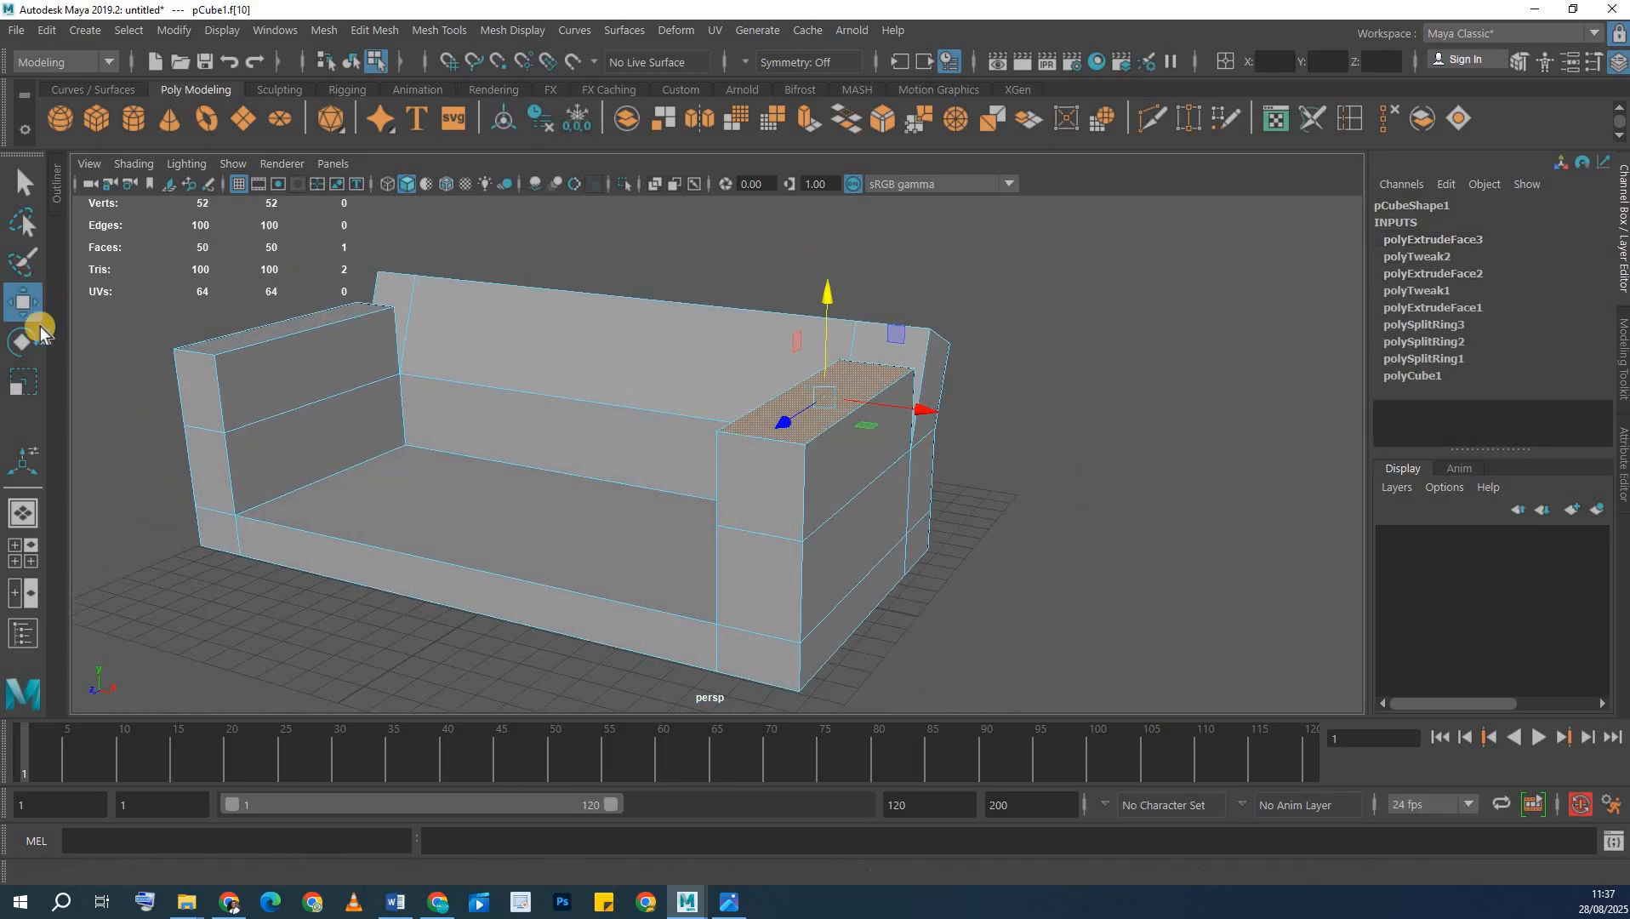
key("e")
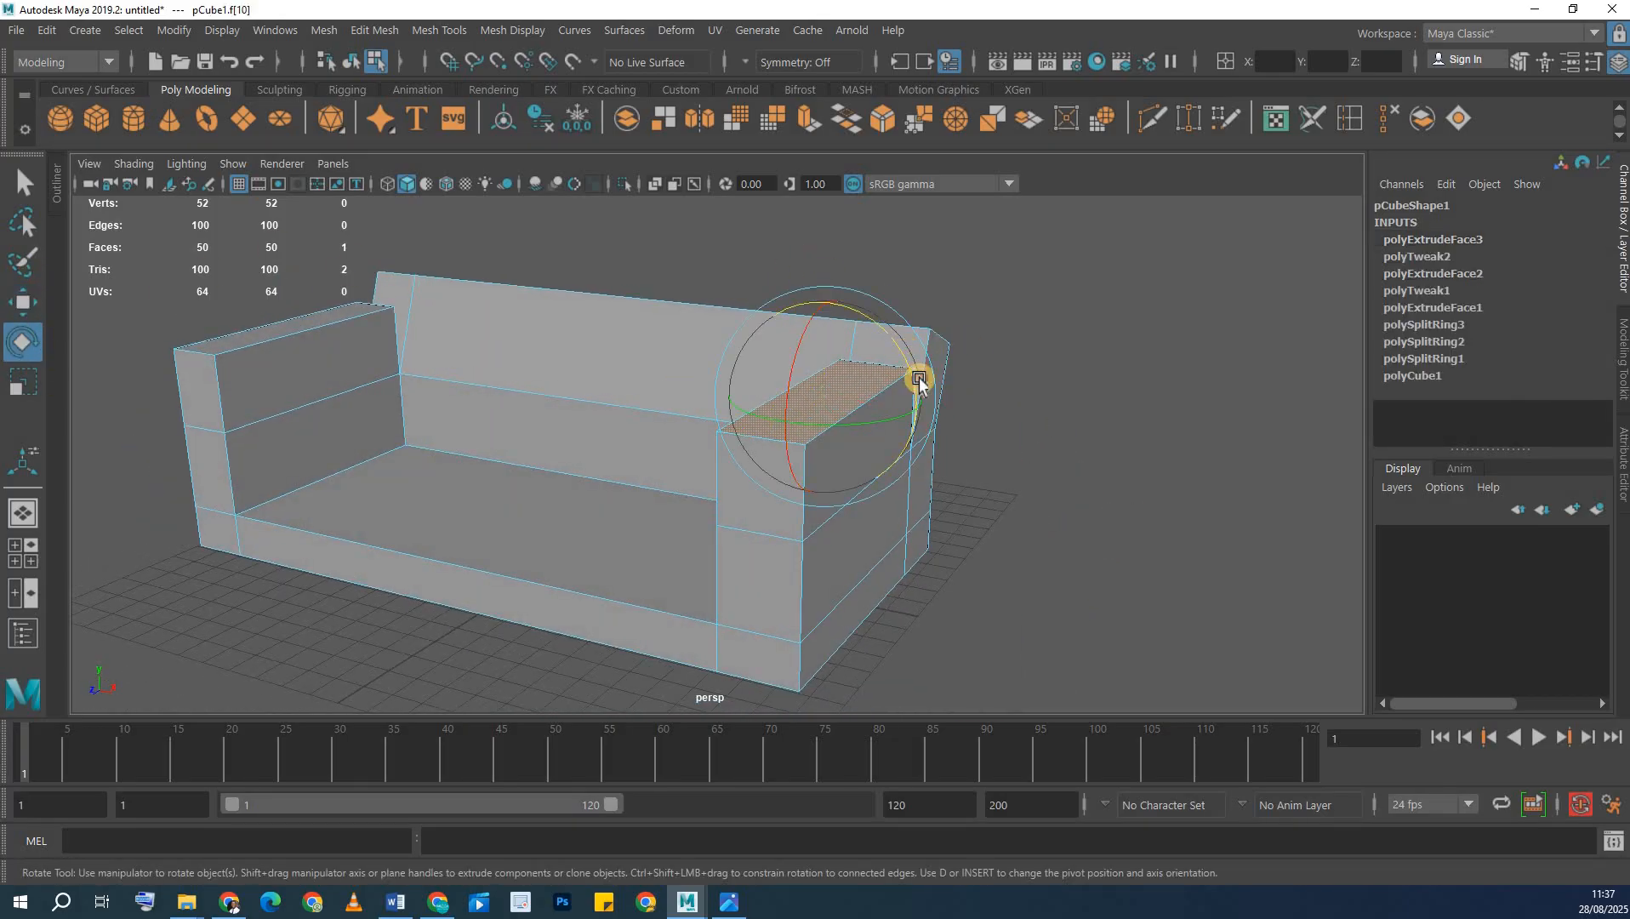
left_click_drag(919, 380, 42, 310)
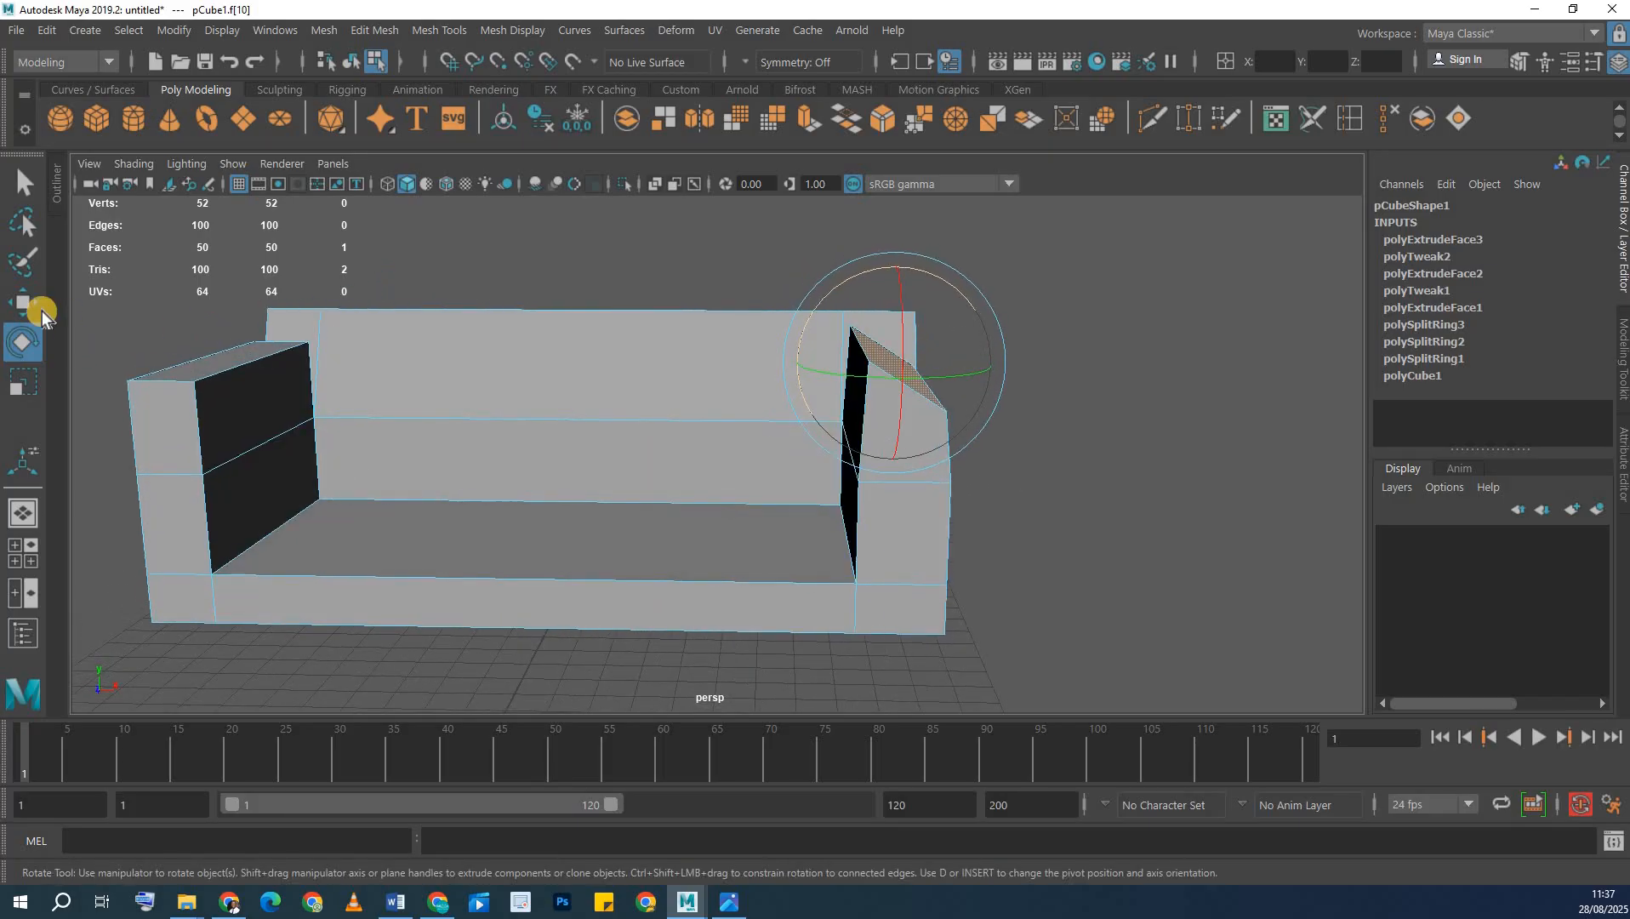
key("w")
left_click_drag(1008, 369, 1043, 377)
- Flare the left arm outward to match by rotating and moving its top face, and return to object mode
middle_click_drag(404, 378, 600, 402, "alt")
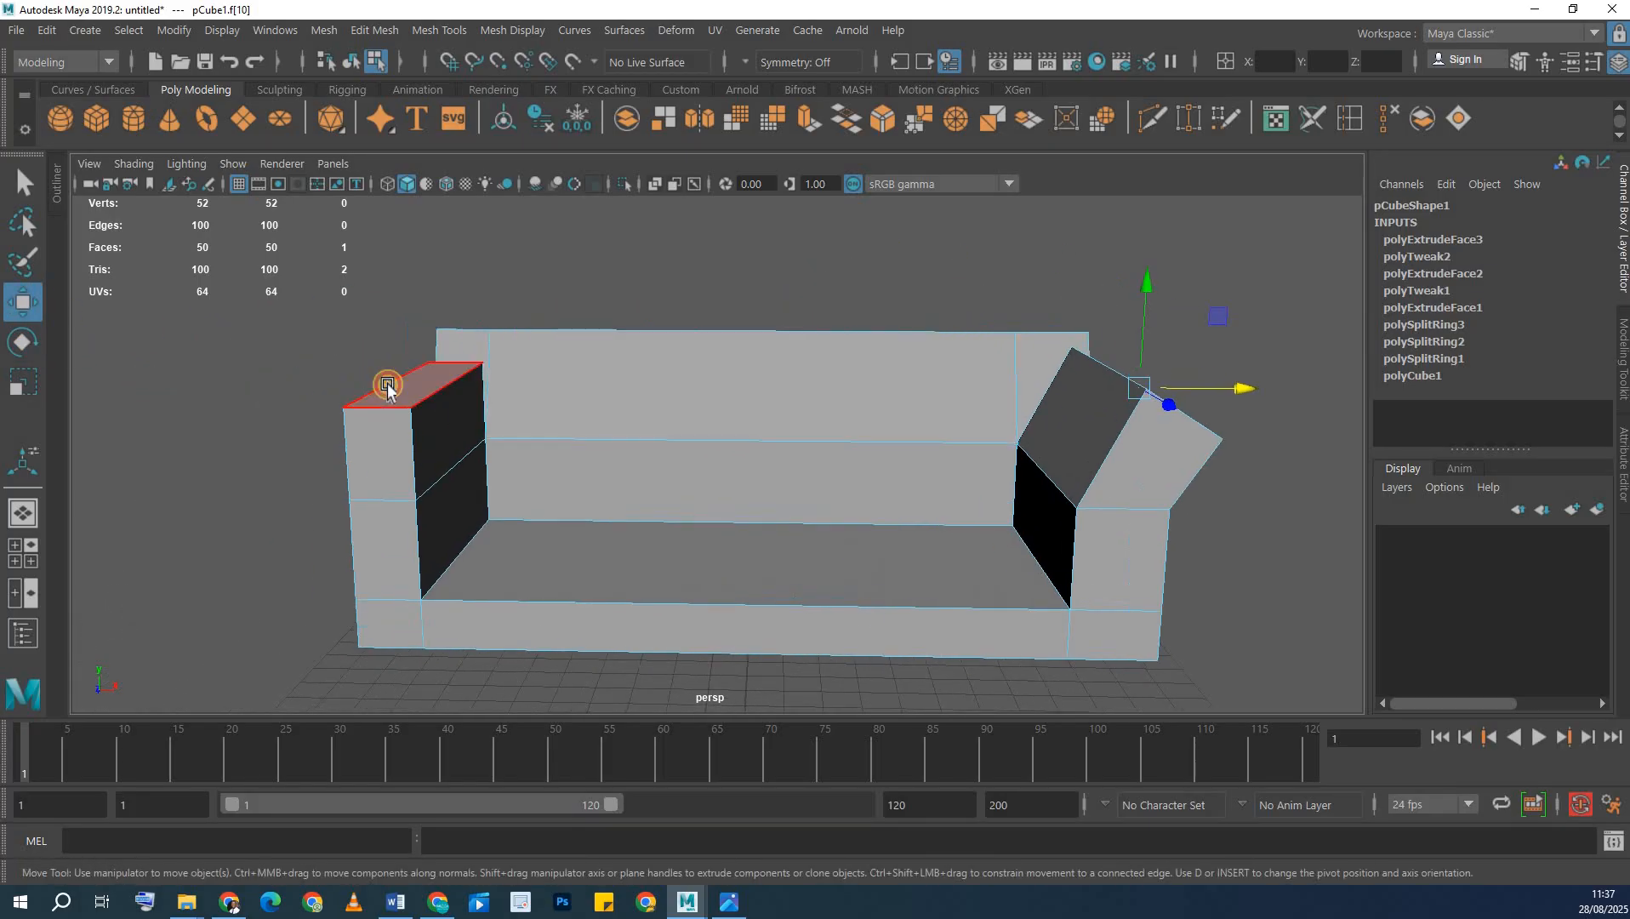
left_click(398, 392)
left_click_drag(434, 405, 633, 405, "alt")
key("e")
left_click_drag(601, 353, 568, 315)
left_click_drag(667, 437, 900, 293, "alt")
right_click_drag(900, 293, 889, 338)
left_click_drag(889, 338, 510, 293, "alt")
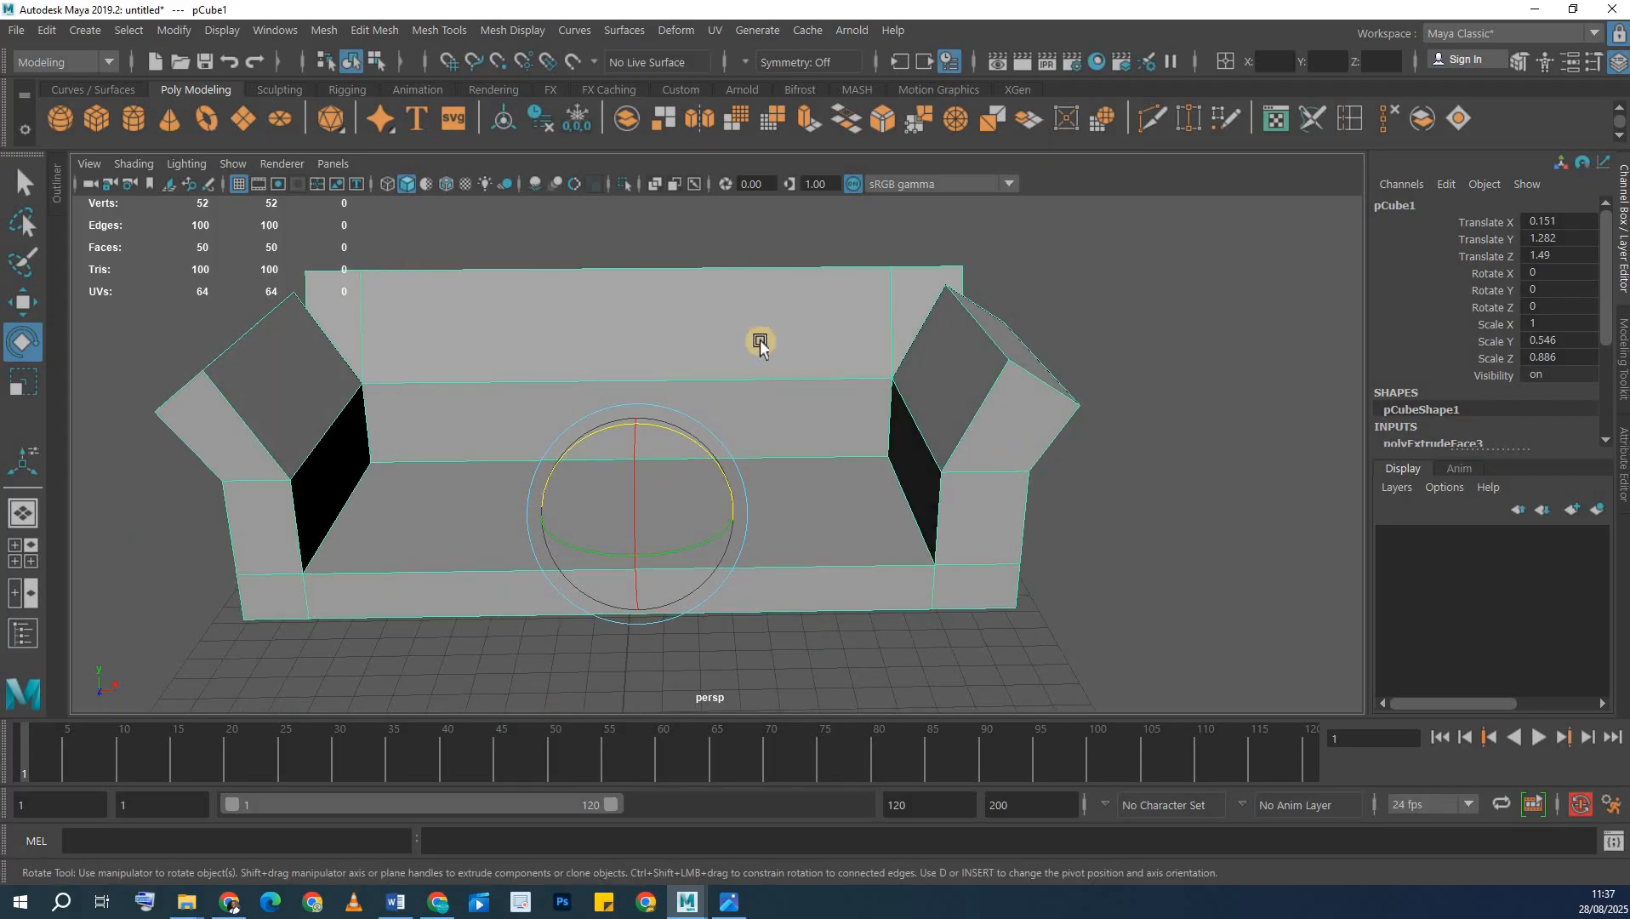
left_click_drag(802, 457, 601, 208, "alt")
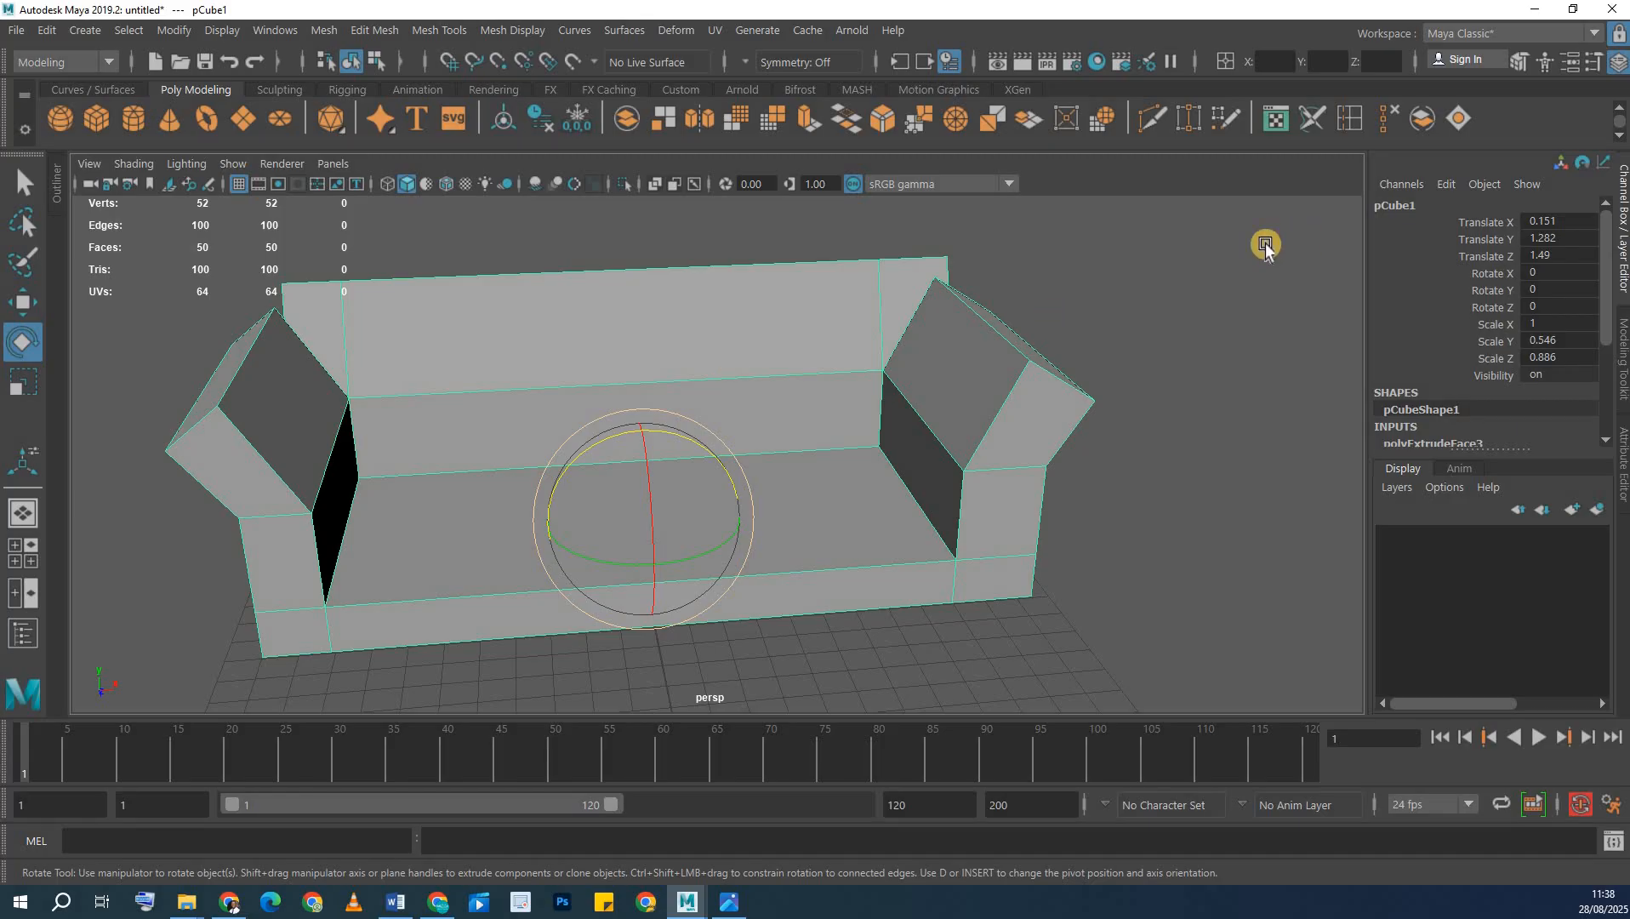
- Set the Insert Edge Loop tool to multiple edge loops with 1 loop and split the sofa down its centre
double_click(1349, 118)
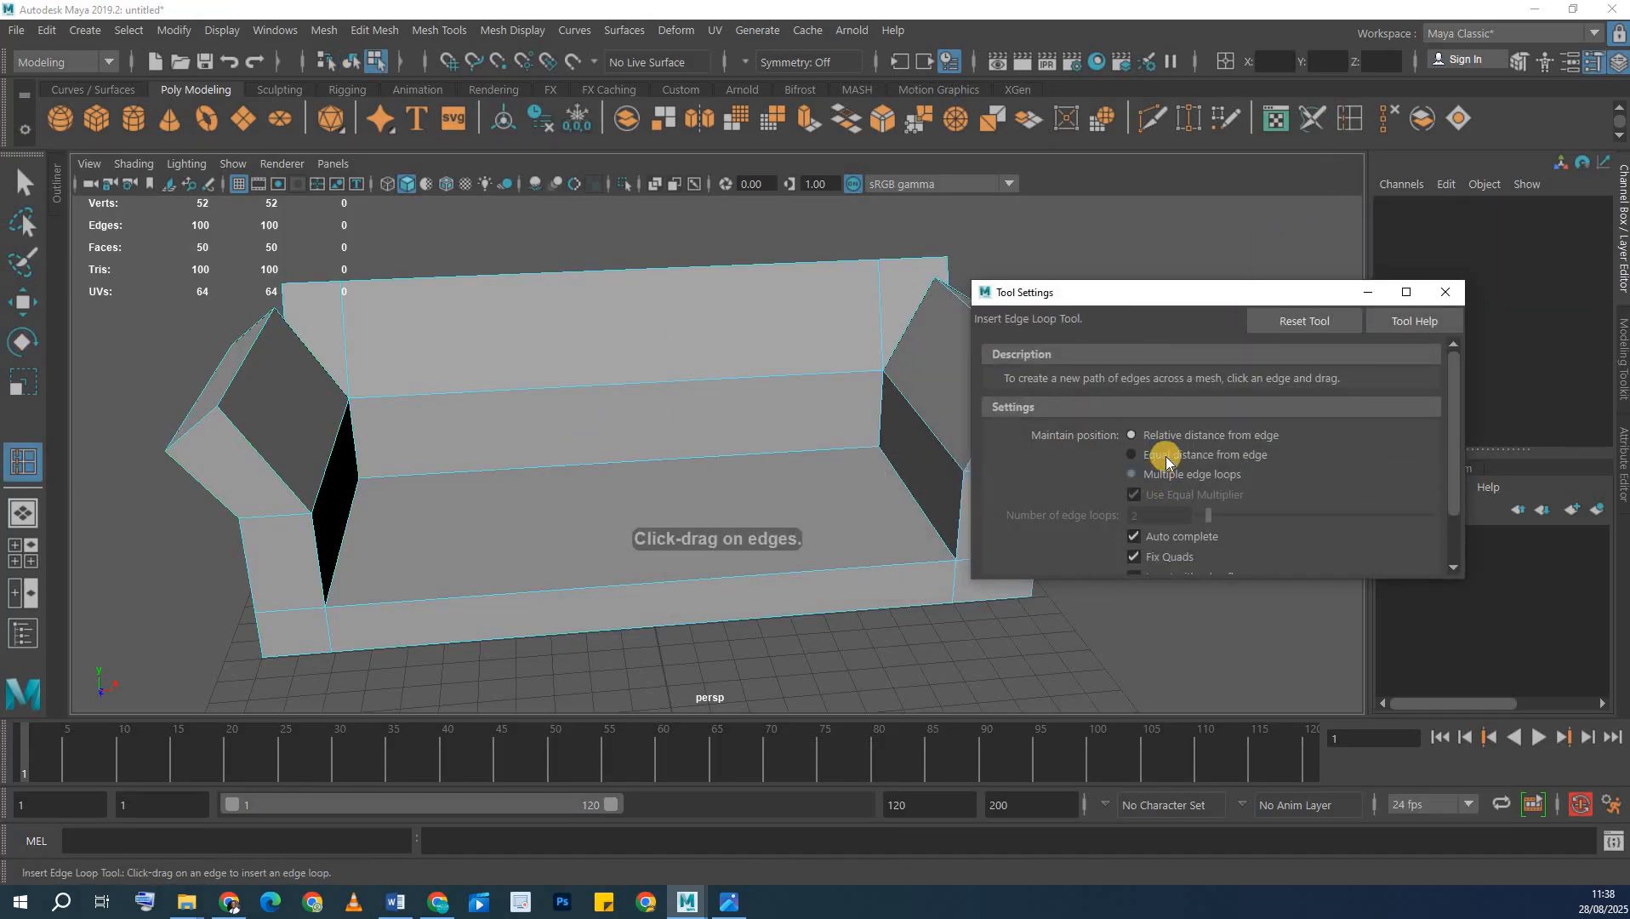
left_click(1167, 472)
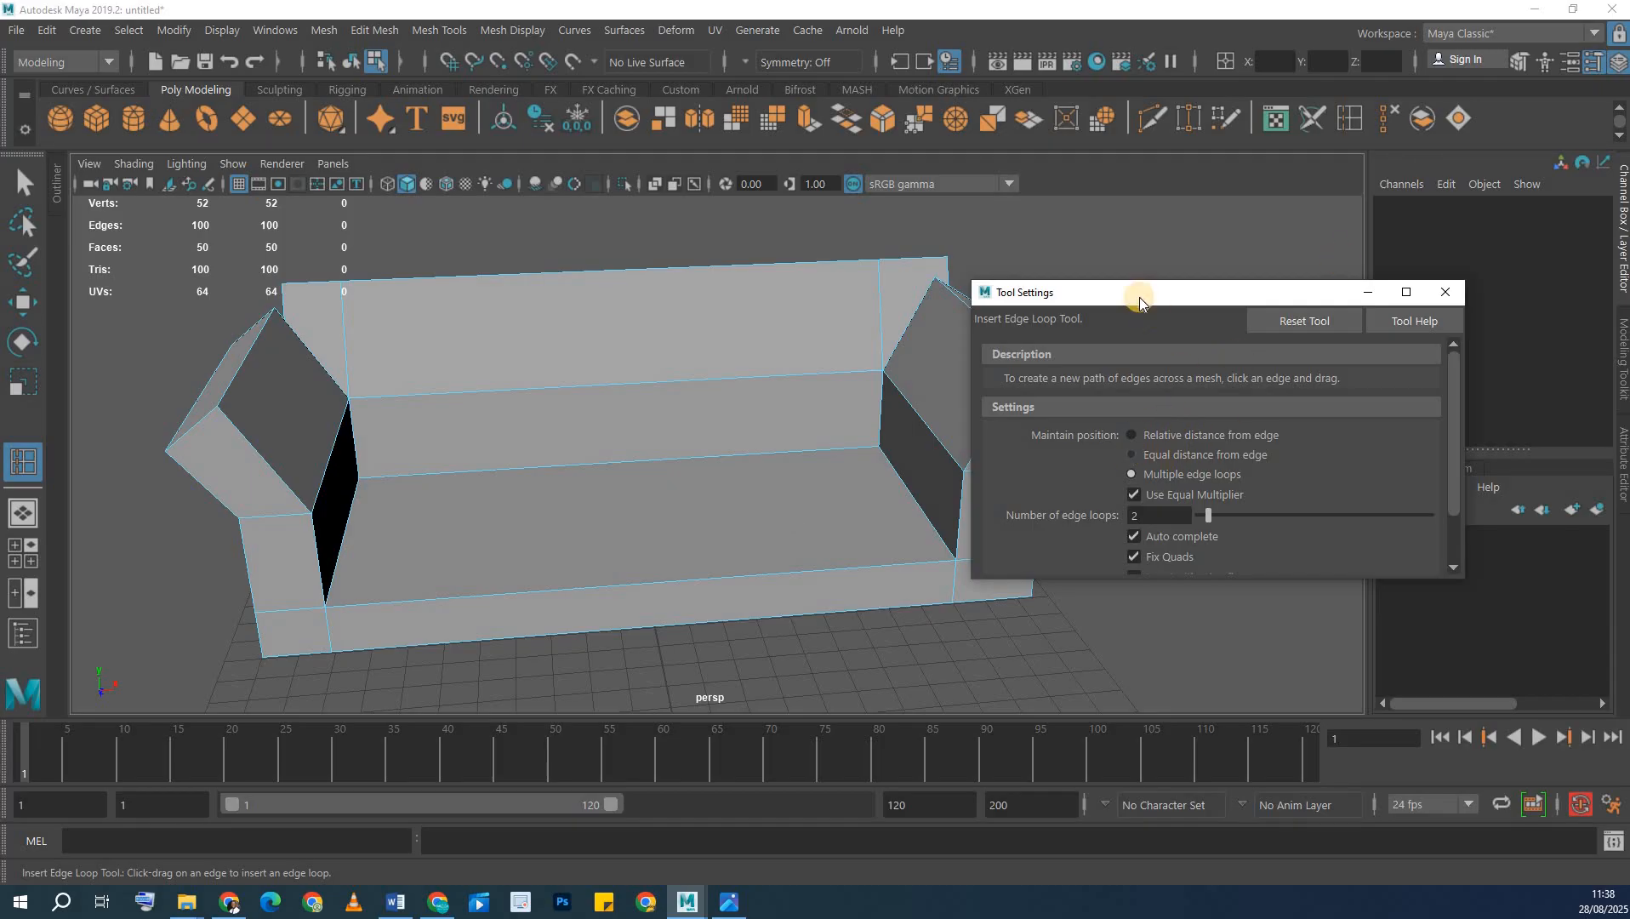
left_click_drag(1141, 298, 1191, 213)
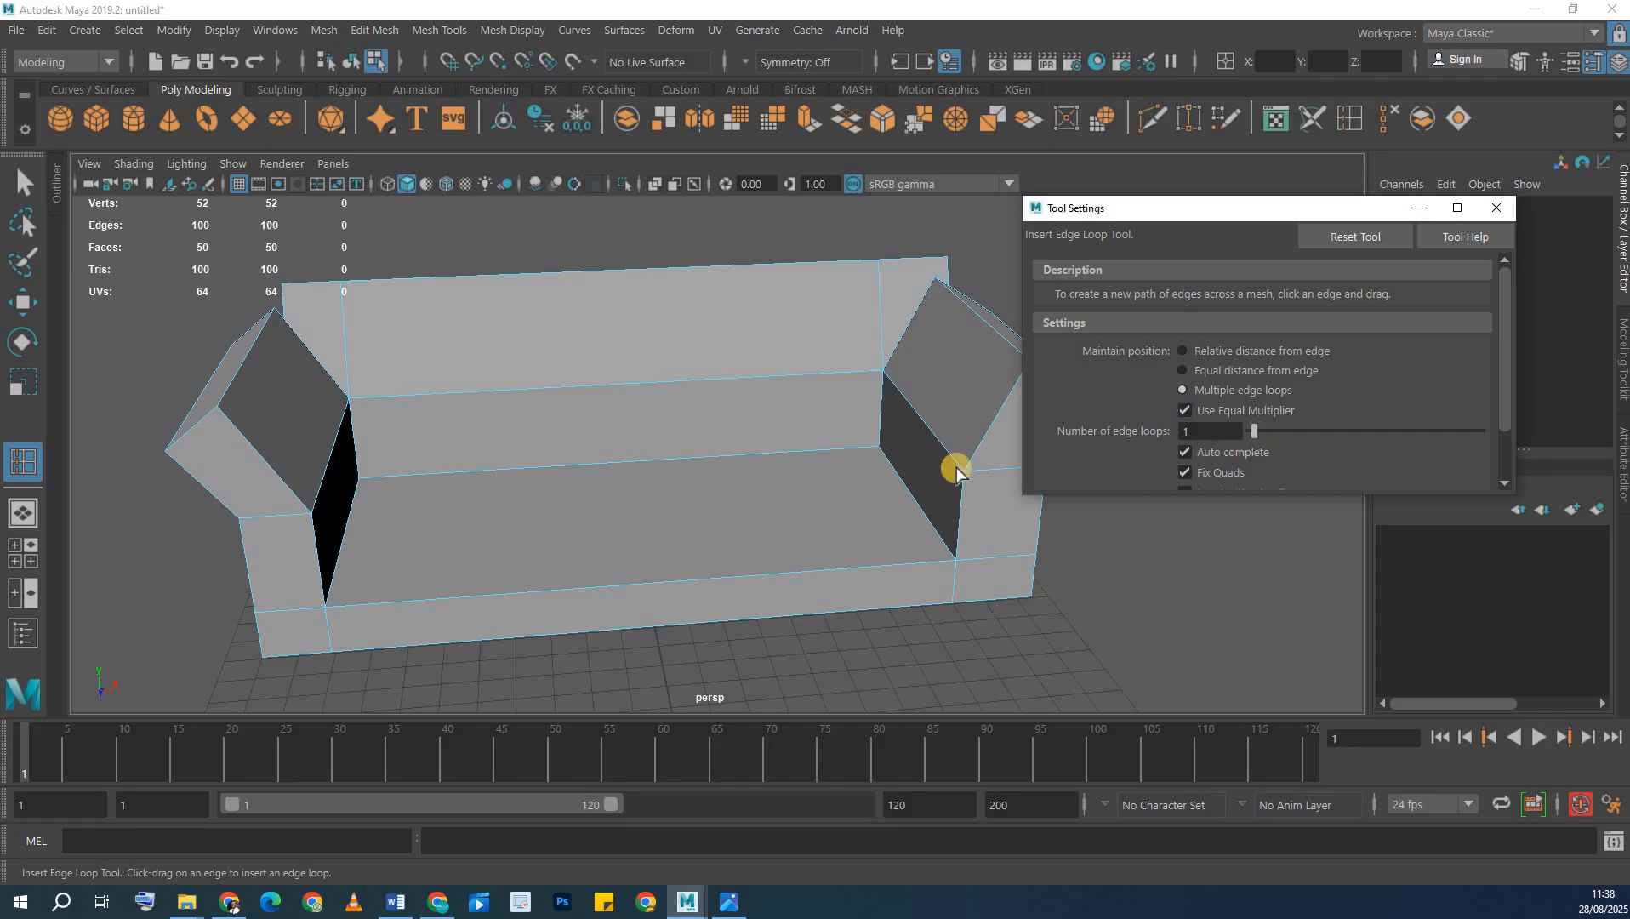
left_click(459, 466)
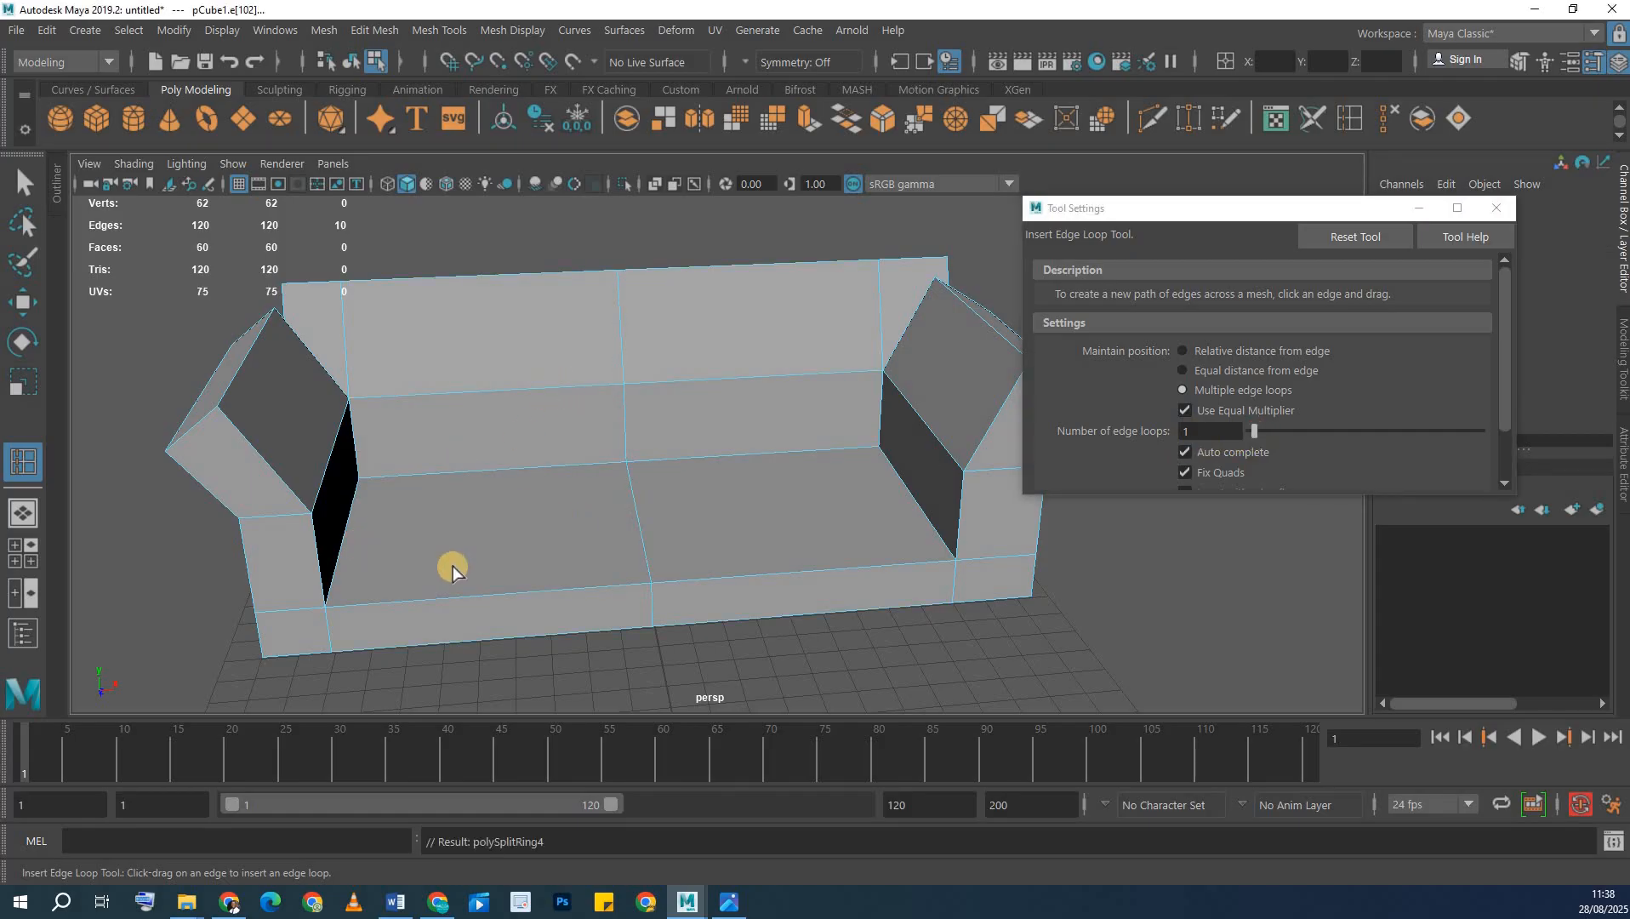
left_click(1353, 120)
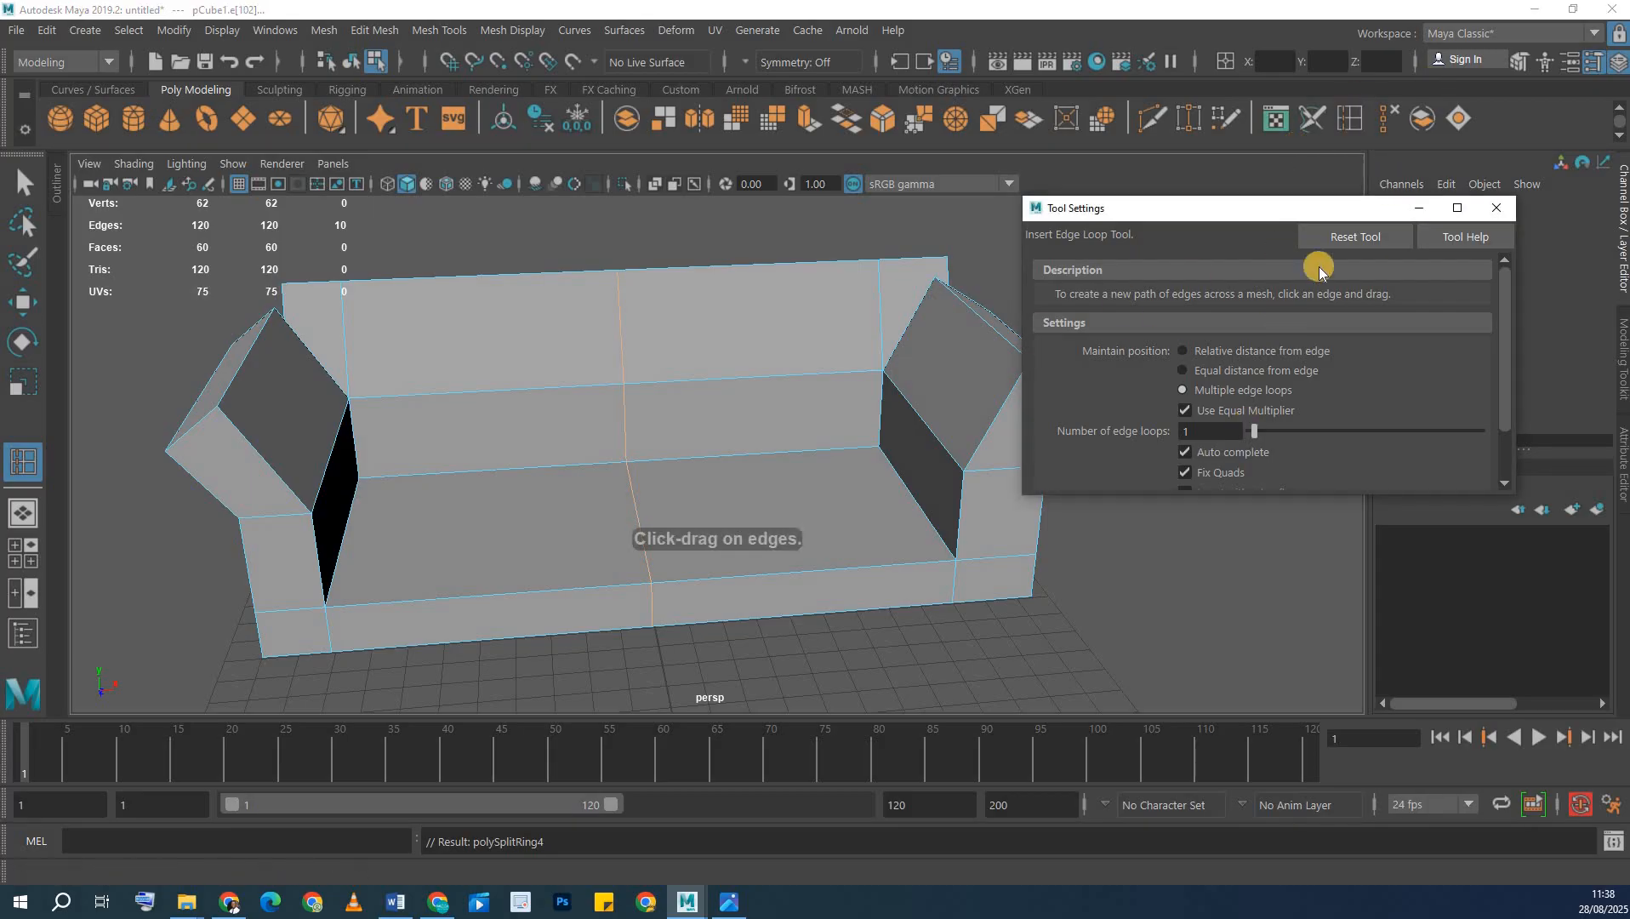
middle_click_drag(564, 368, 539, 404, "alt")
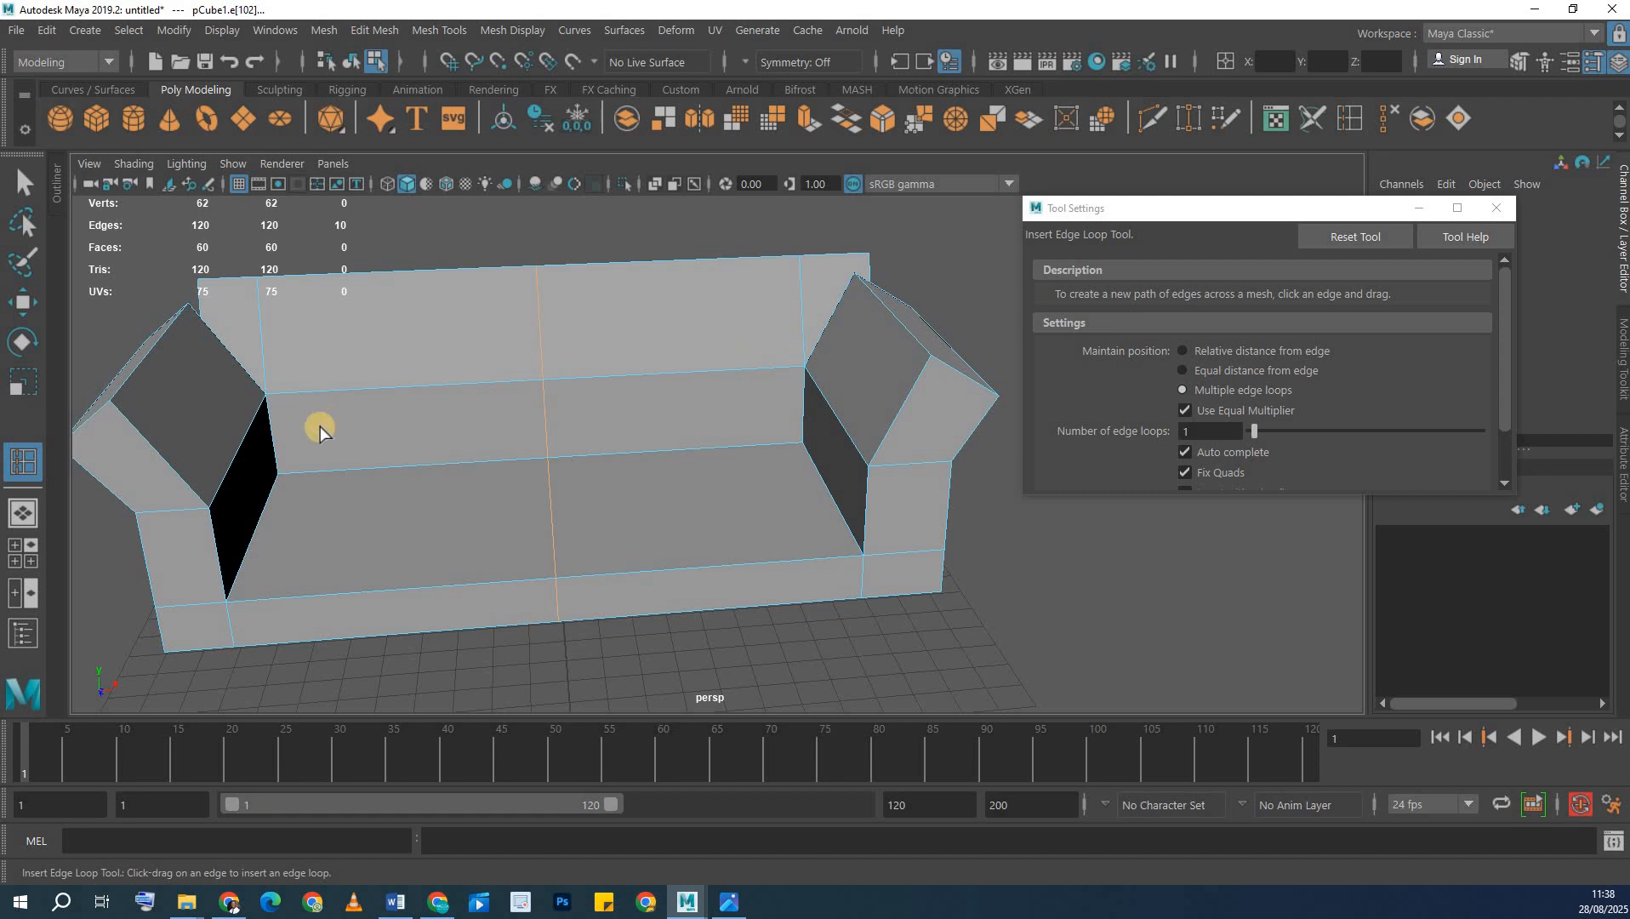
- Select all faces of the sofa's left half up to the centre loop and delete them
left_click(23, 182)
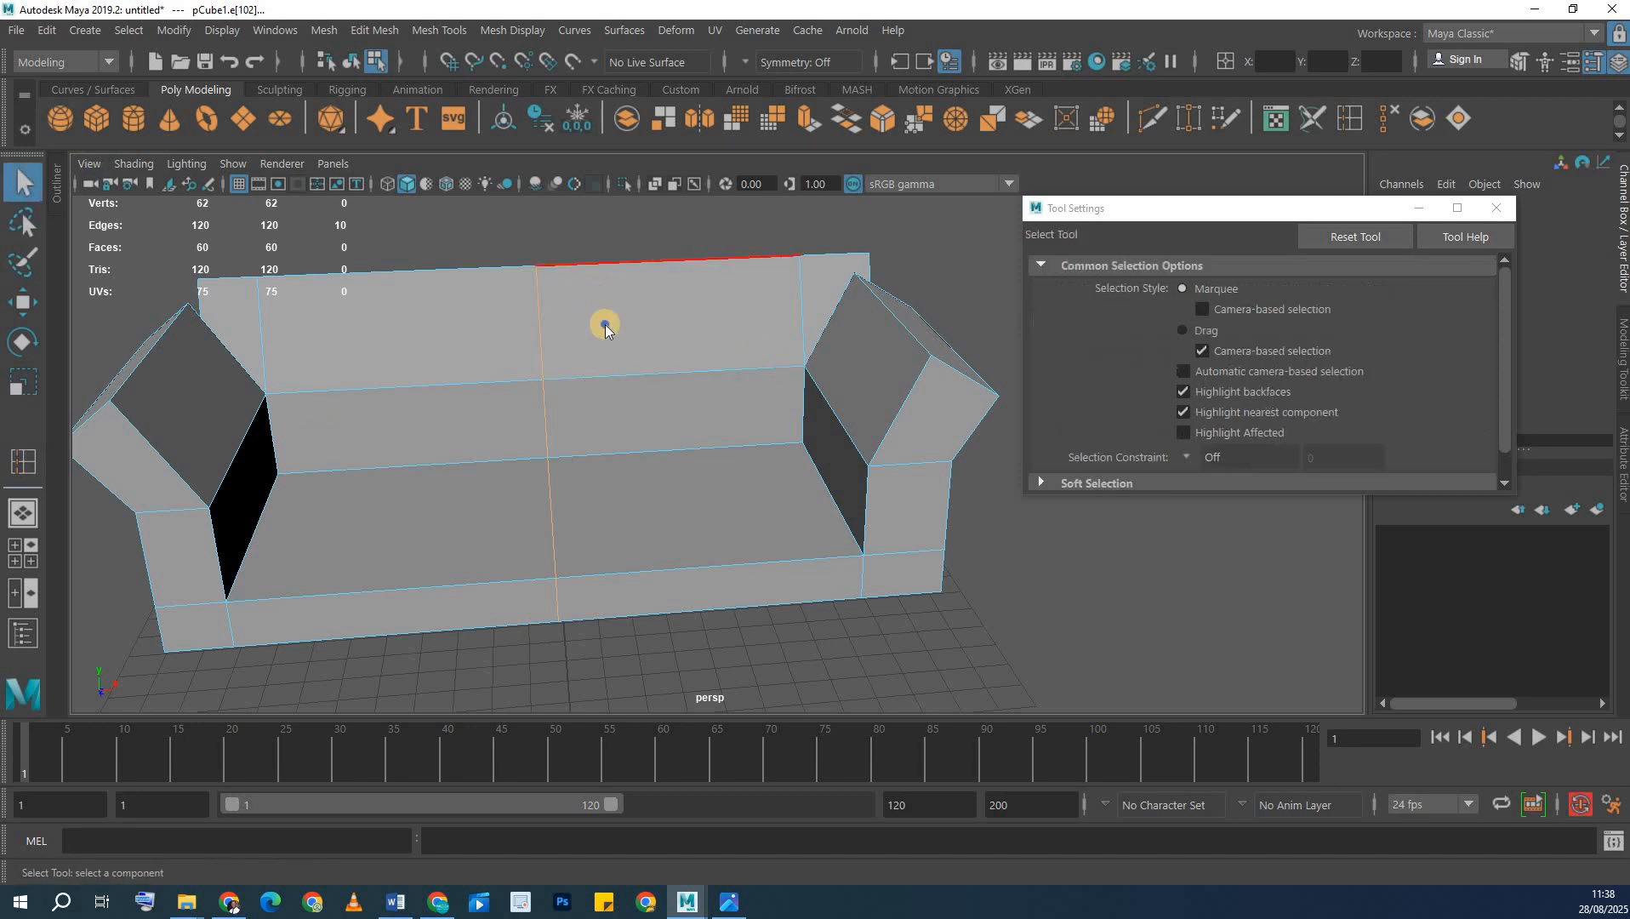
right_click_drag(590, 291, 586, 357)
scroll(319, 330, "down", 4)
left_click_drag(482, 546, 501, 657)
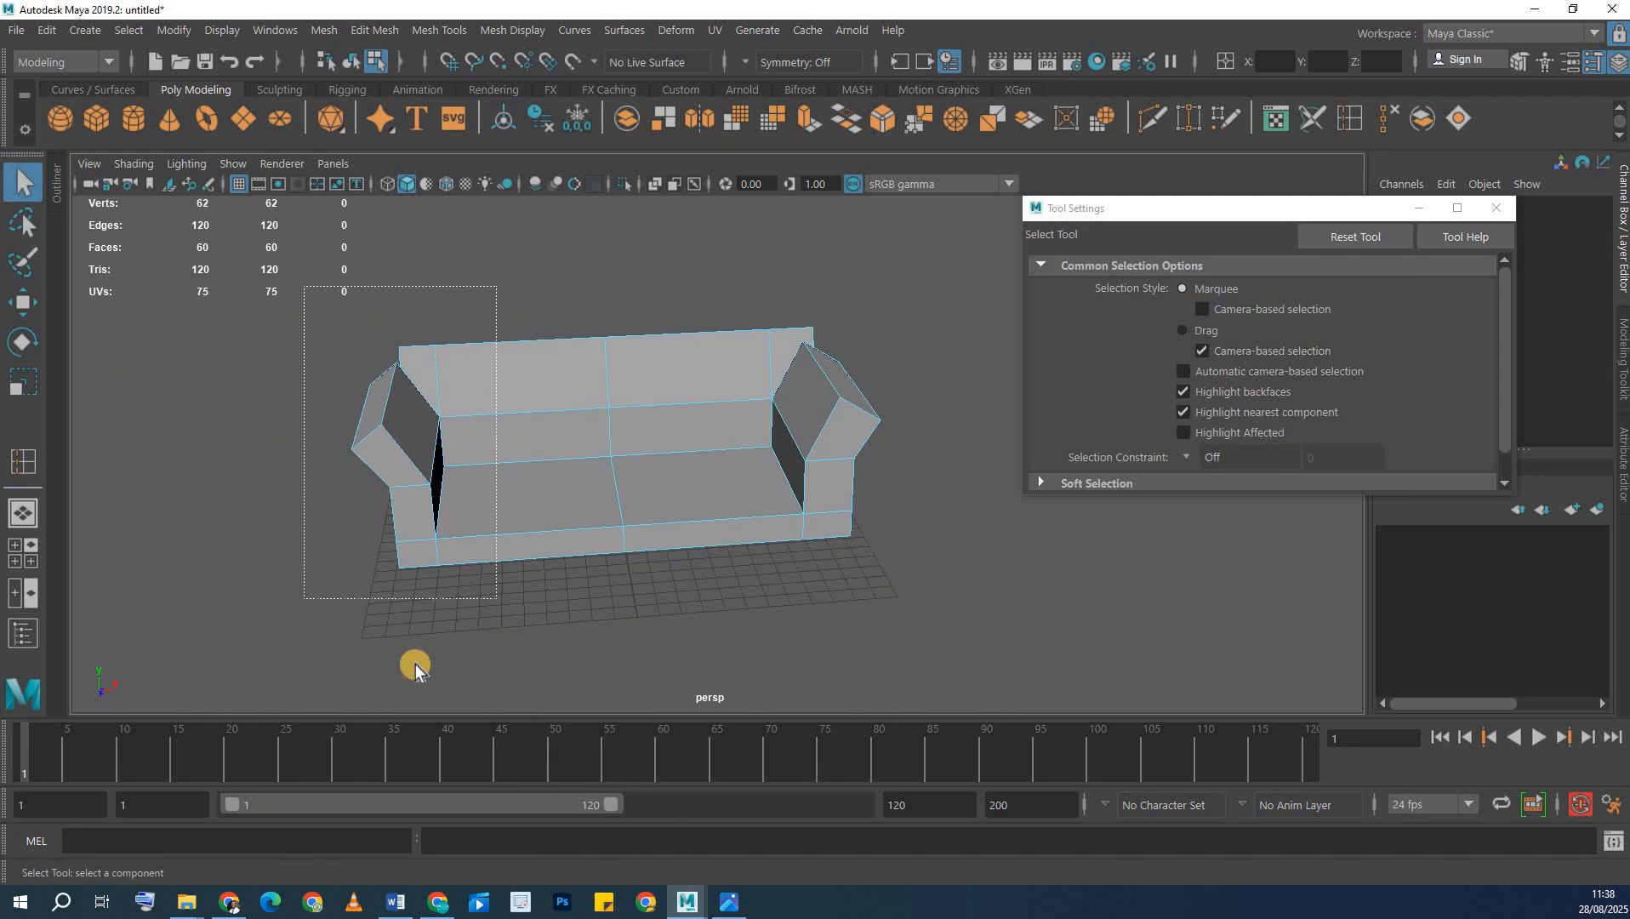
right_click_drag(557, 451, 558, 354)
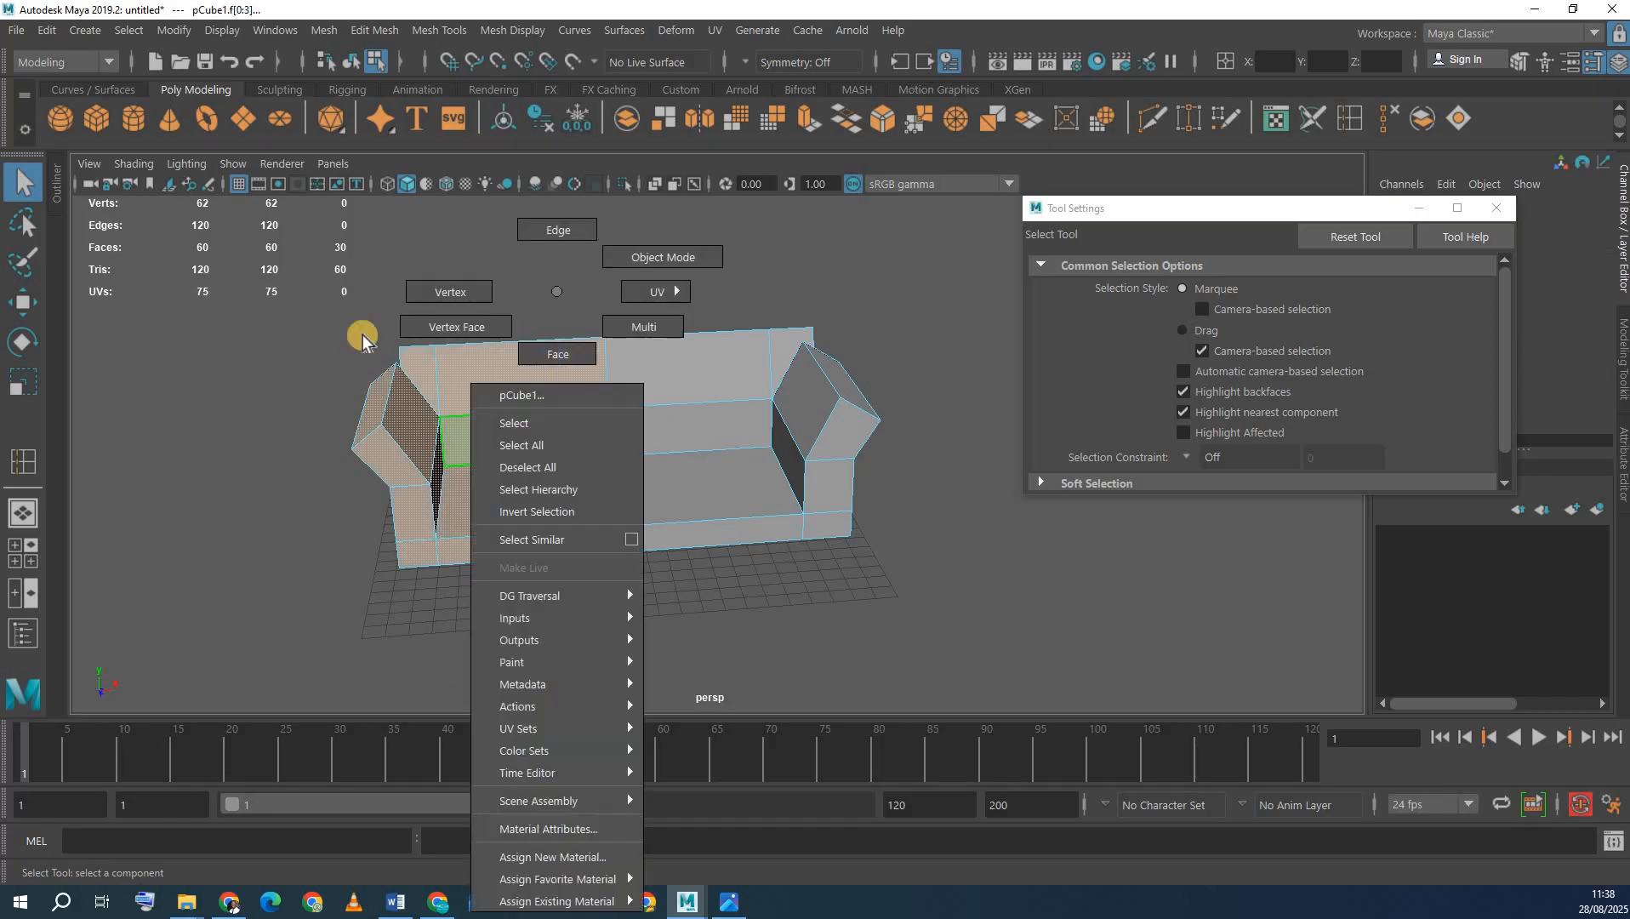
left_click_drag(299, 279, 525, 733)
key("Delete")
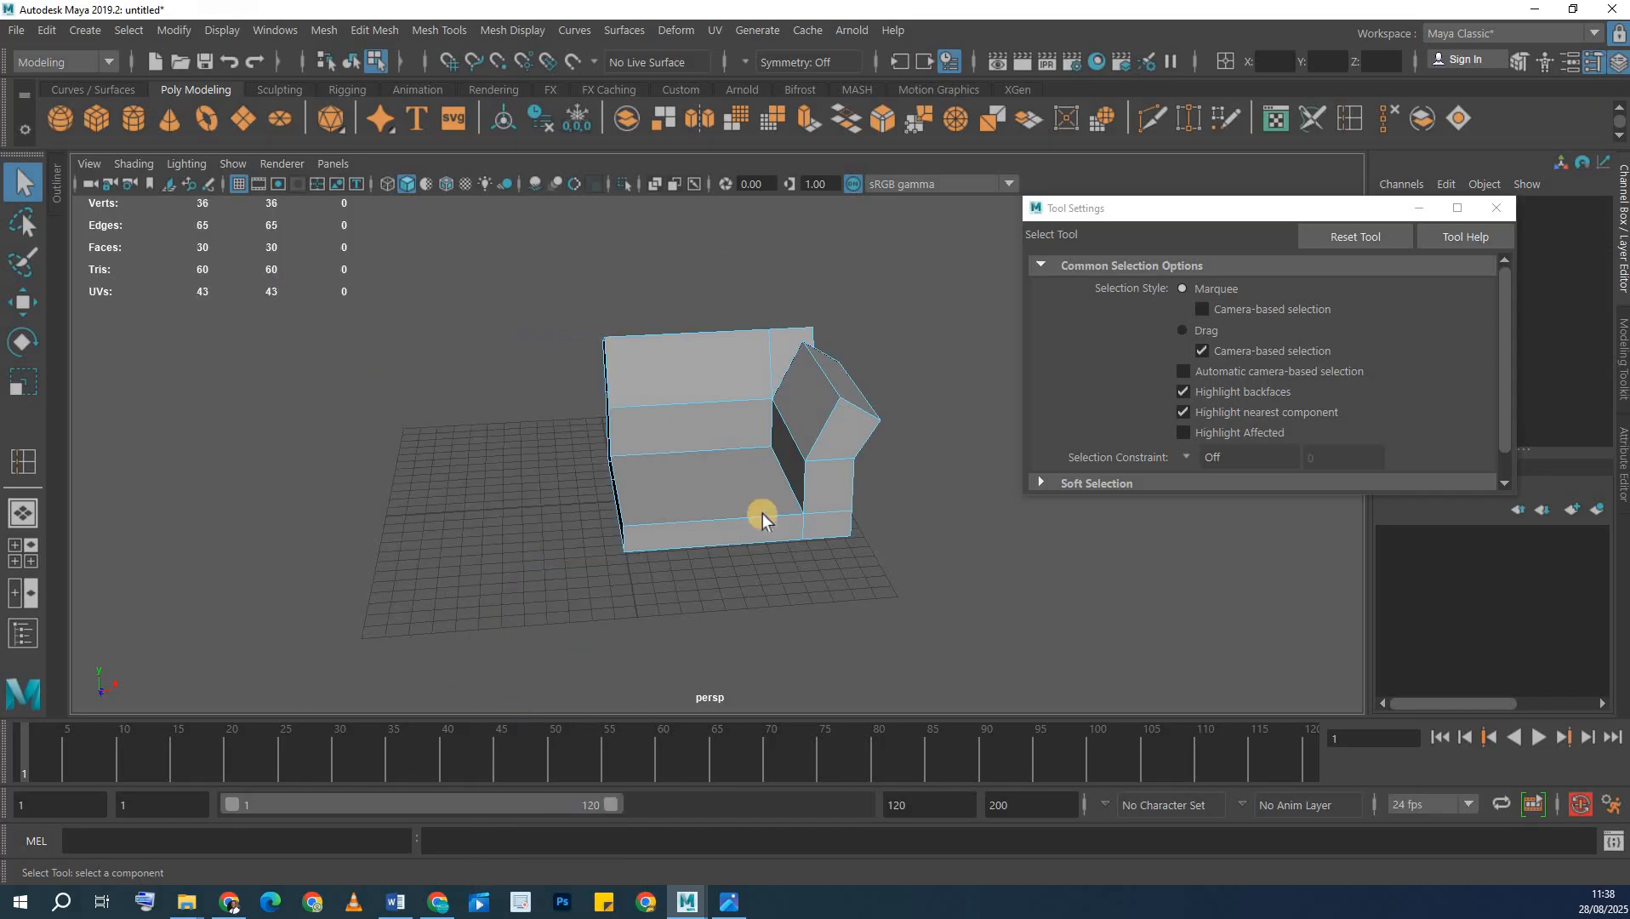
- Return to object mode and select the remaining right half of the sofa
right_click_drag(632, 331, 701, 334, "alt")
left_click_drag(688, 338, 678, 342, "alt")
left_click(772, 222)
right_click_drag(679, 328, 761, 253)
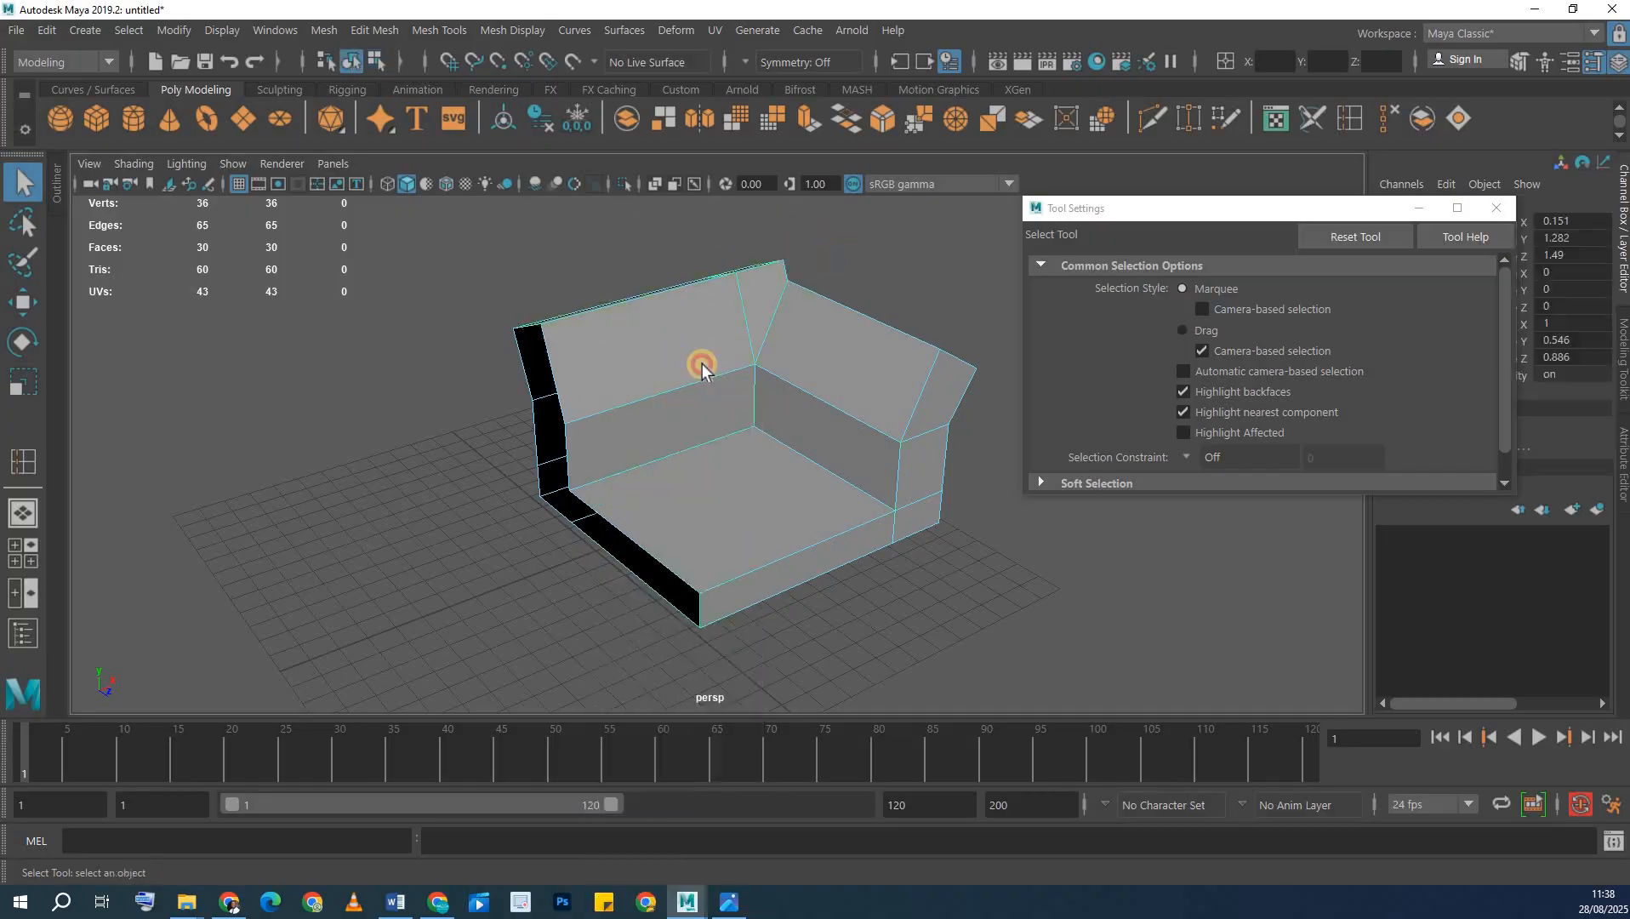
left_click(885, 293)
left_click(704, 439)
left_click_drag(918, 371, 778, 415, "alt")
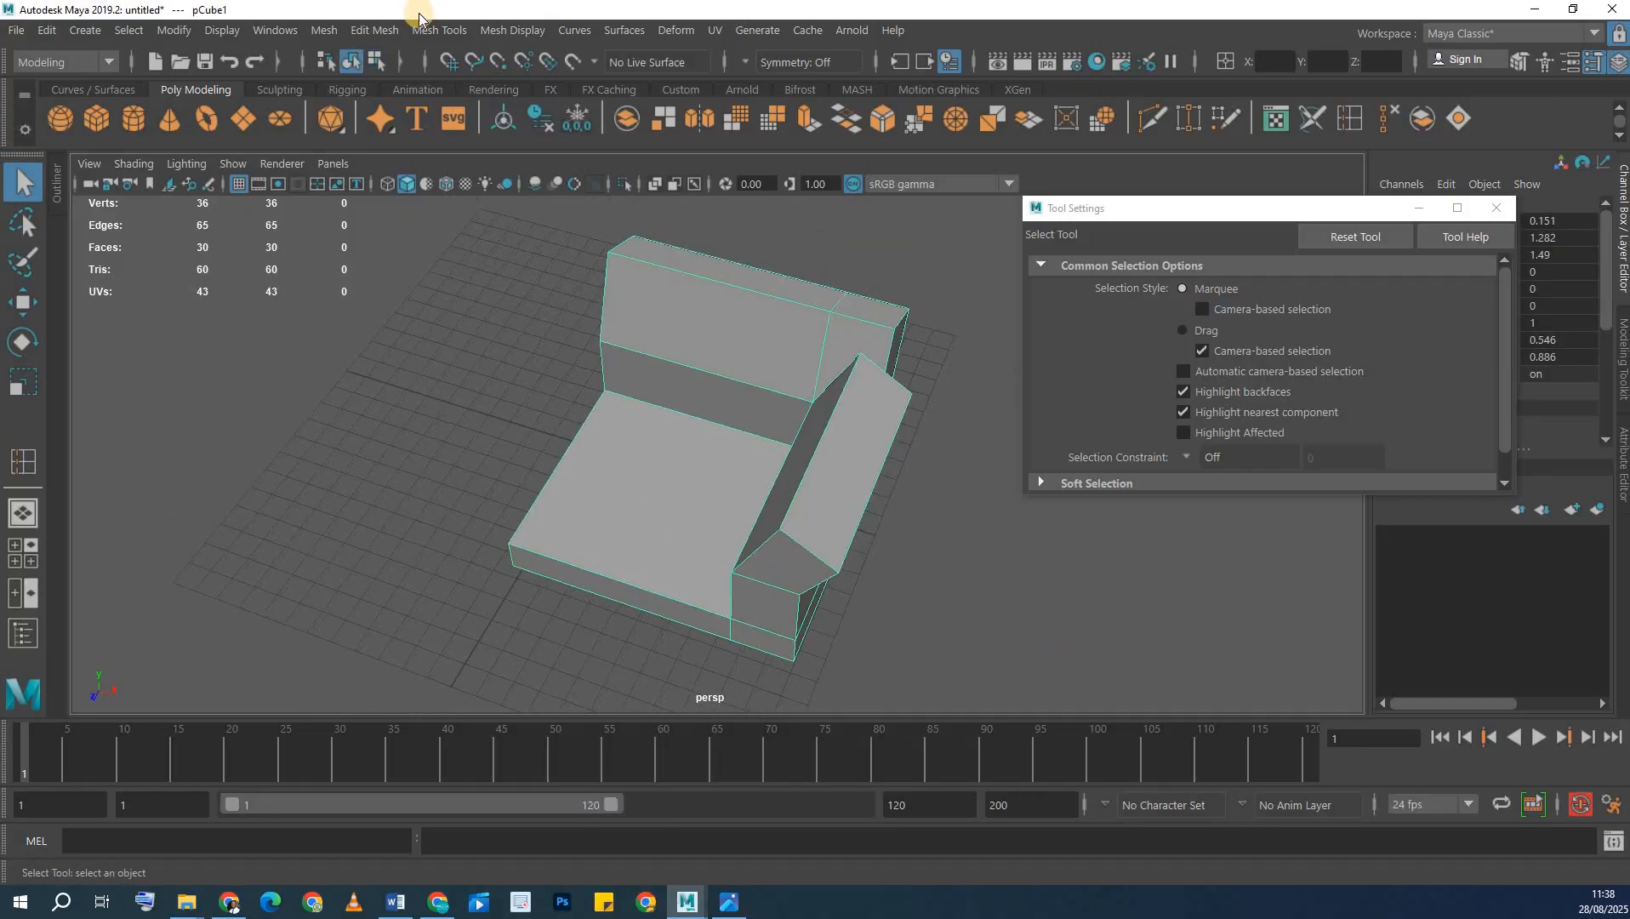
- Mirror the half sofa as a copy along positive X about its bounding box, combined with the original and merging border vertices
left_click(324, 31)
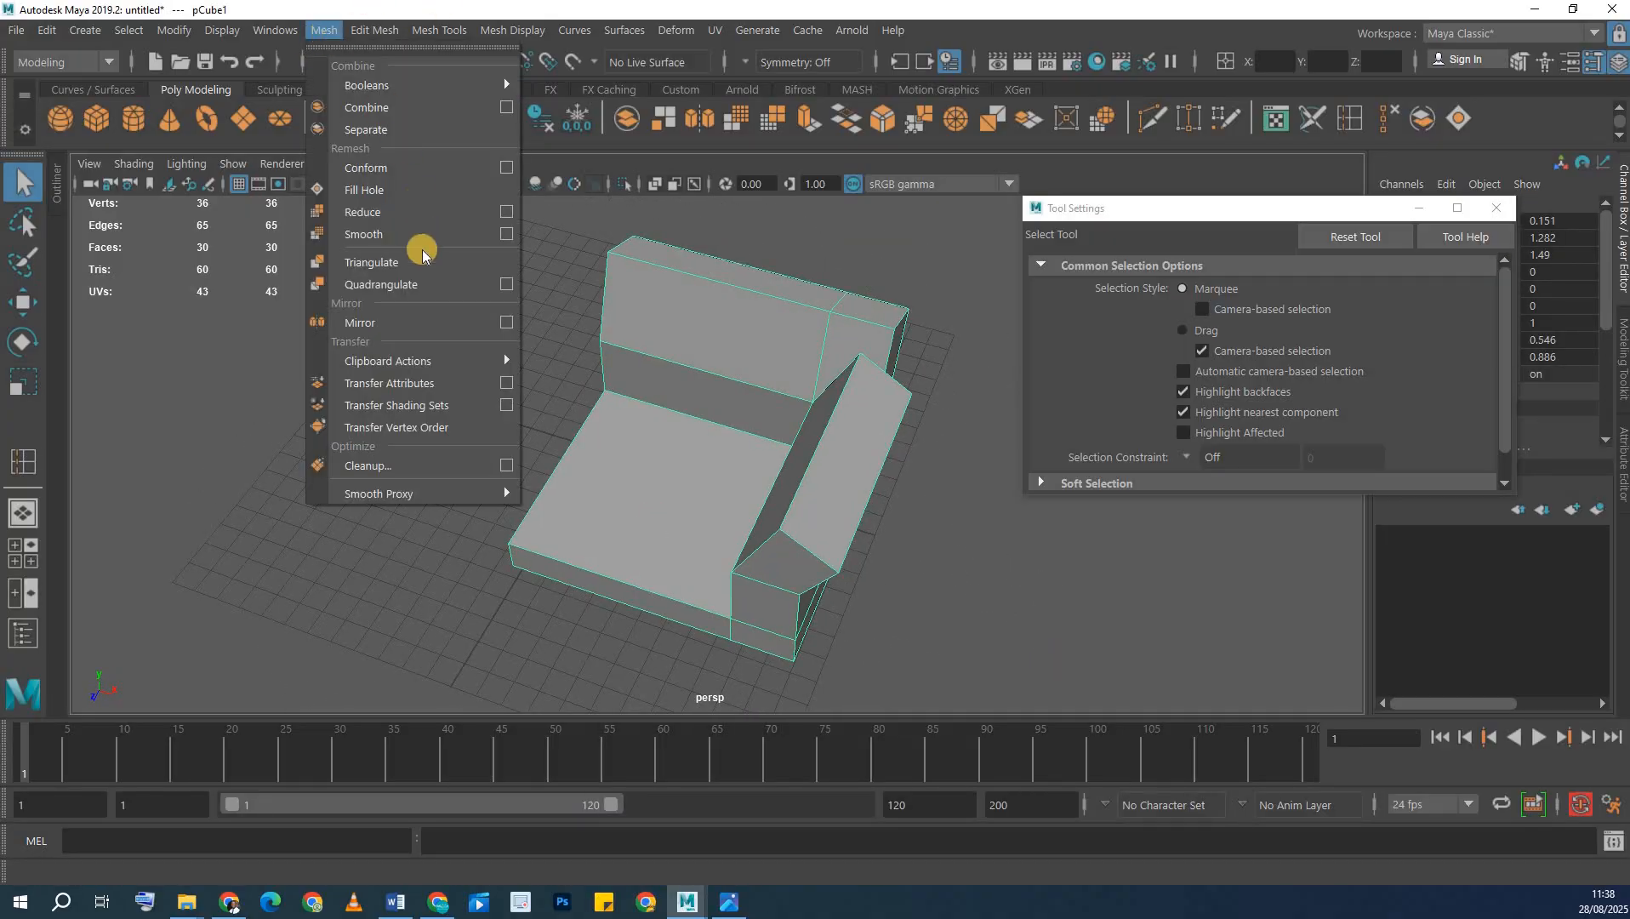
left_click(503, 322)
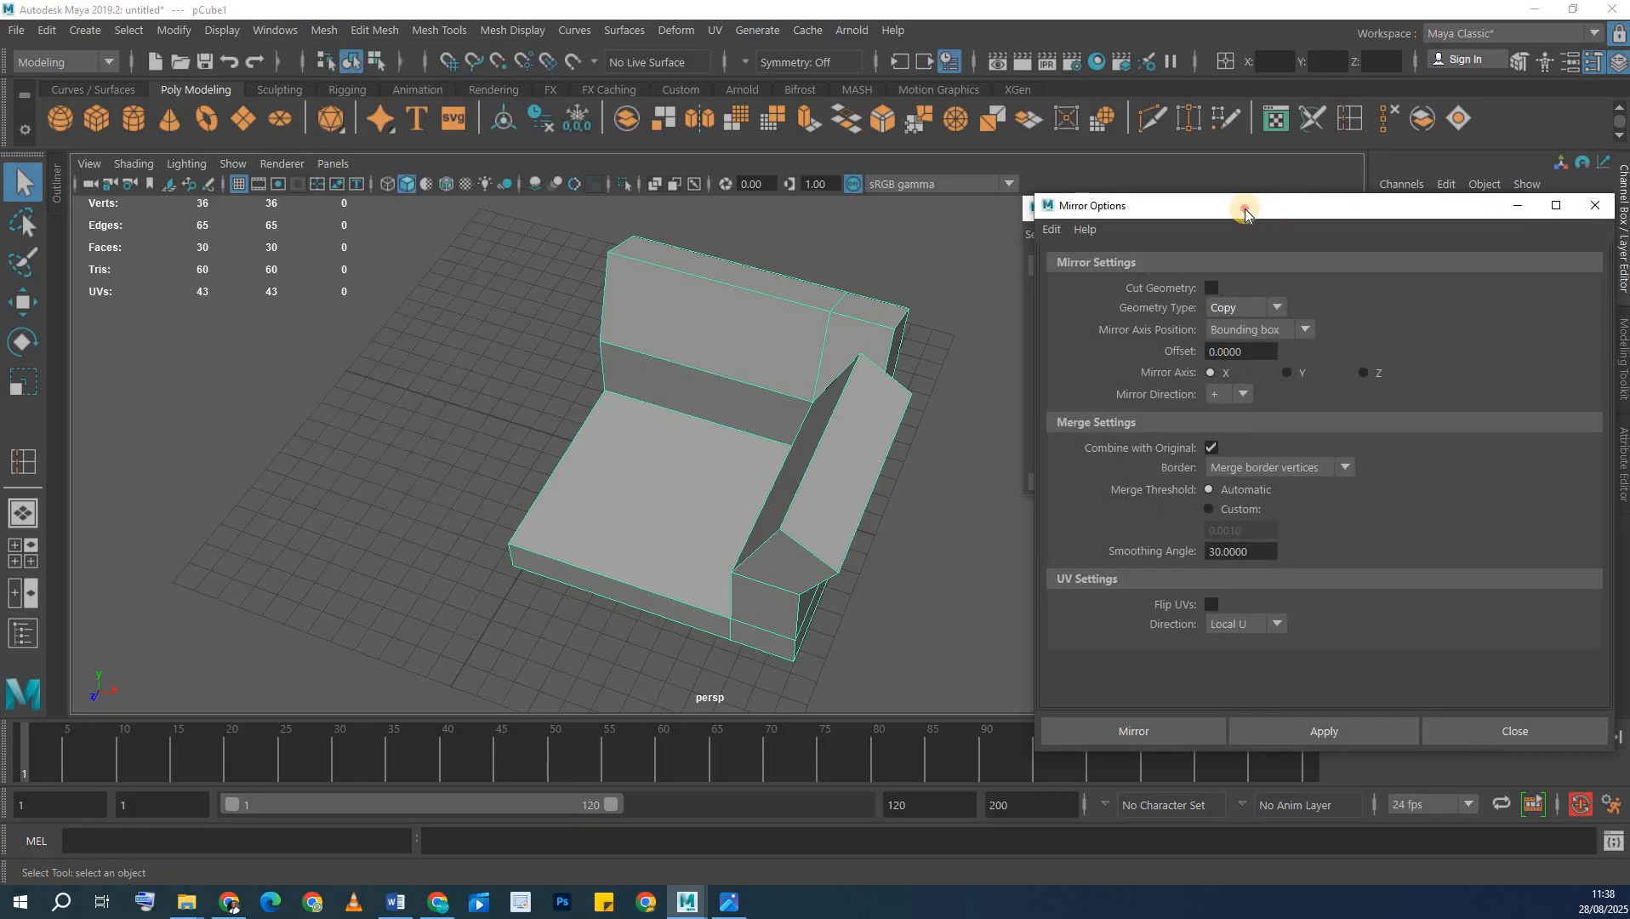
left_click_drag(900, 414, 774, 345)
mouse_move(258, 481)
left_mouse_down("alt")
mouse_move(309, 459)
mouse_move(509, 509)
mouse_move(534, 499)
mouse_move(477, 492)
left_mouse_up("alt")
key("e")
key("w")
left_click(25, 302)
left_click(675, 511)
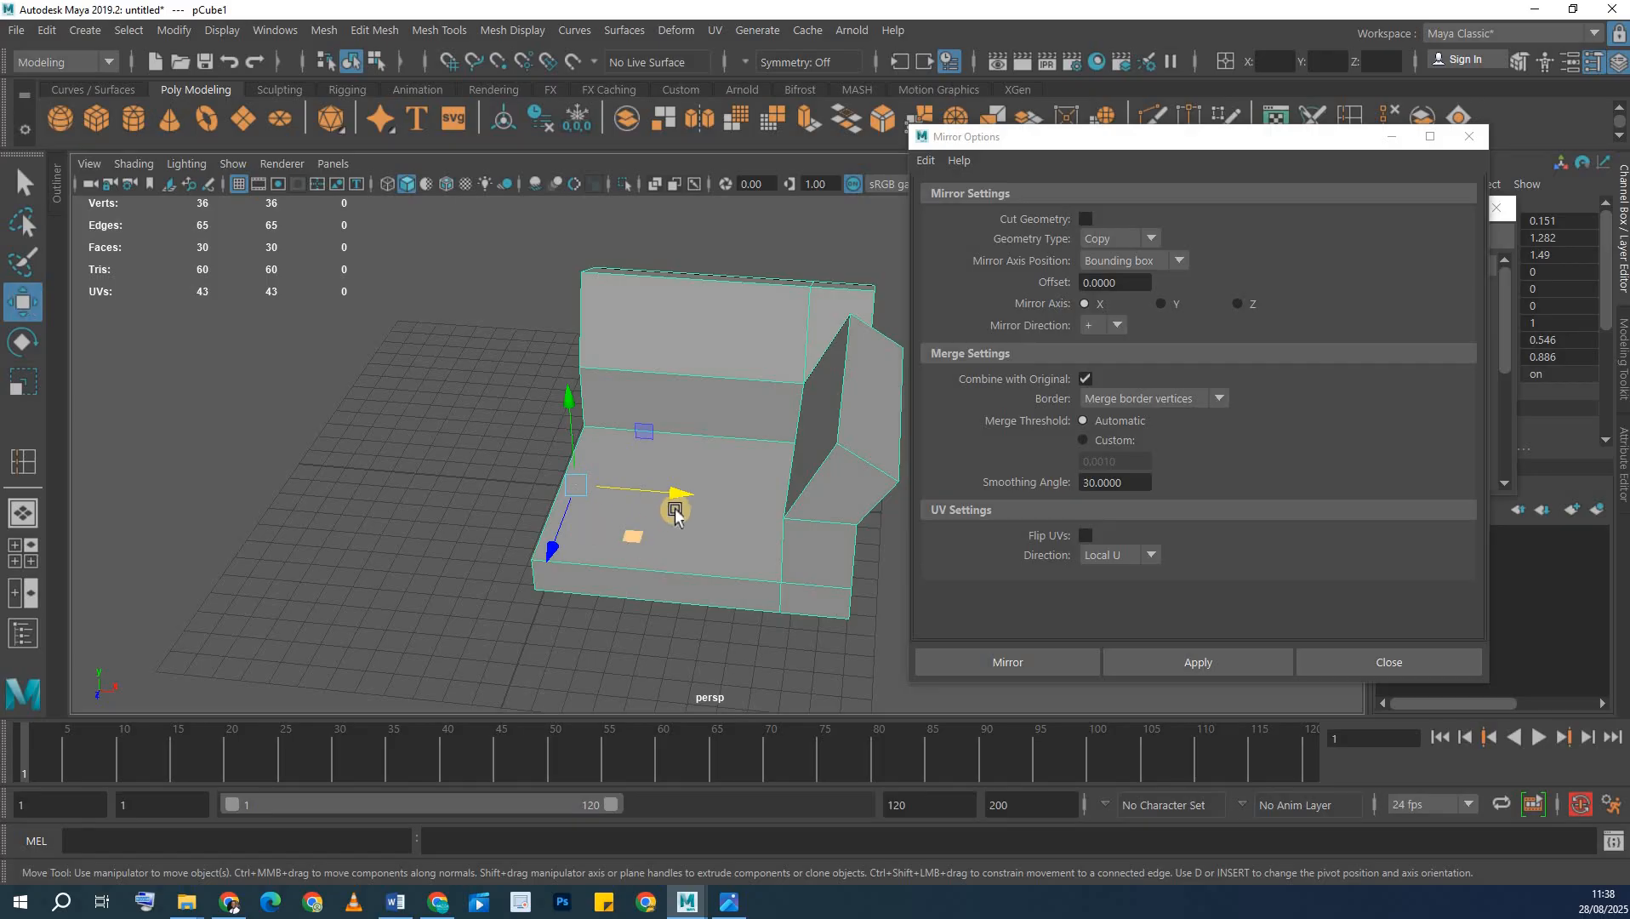
left_click(685, 499)
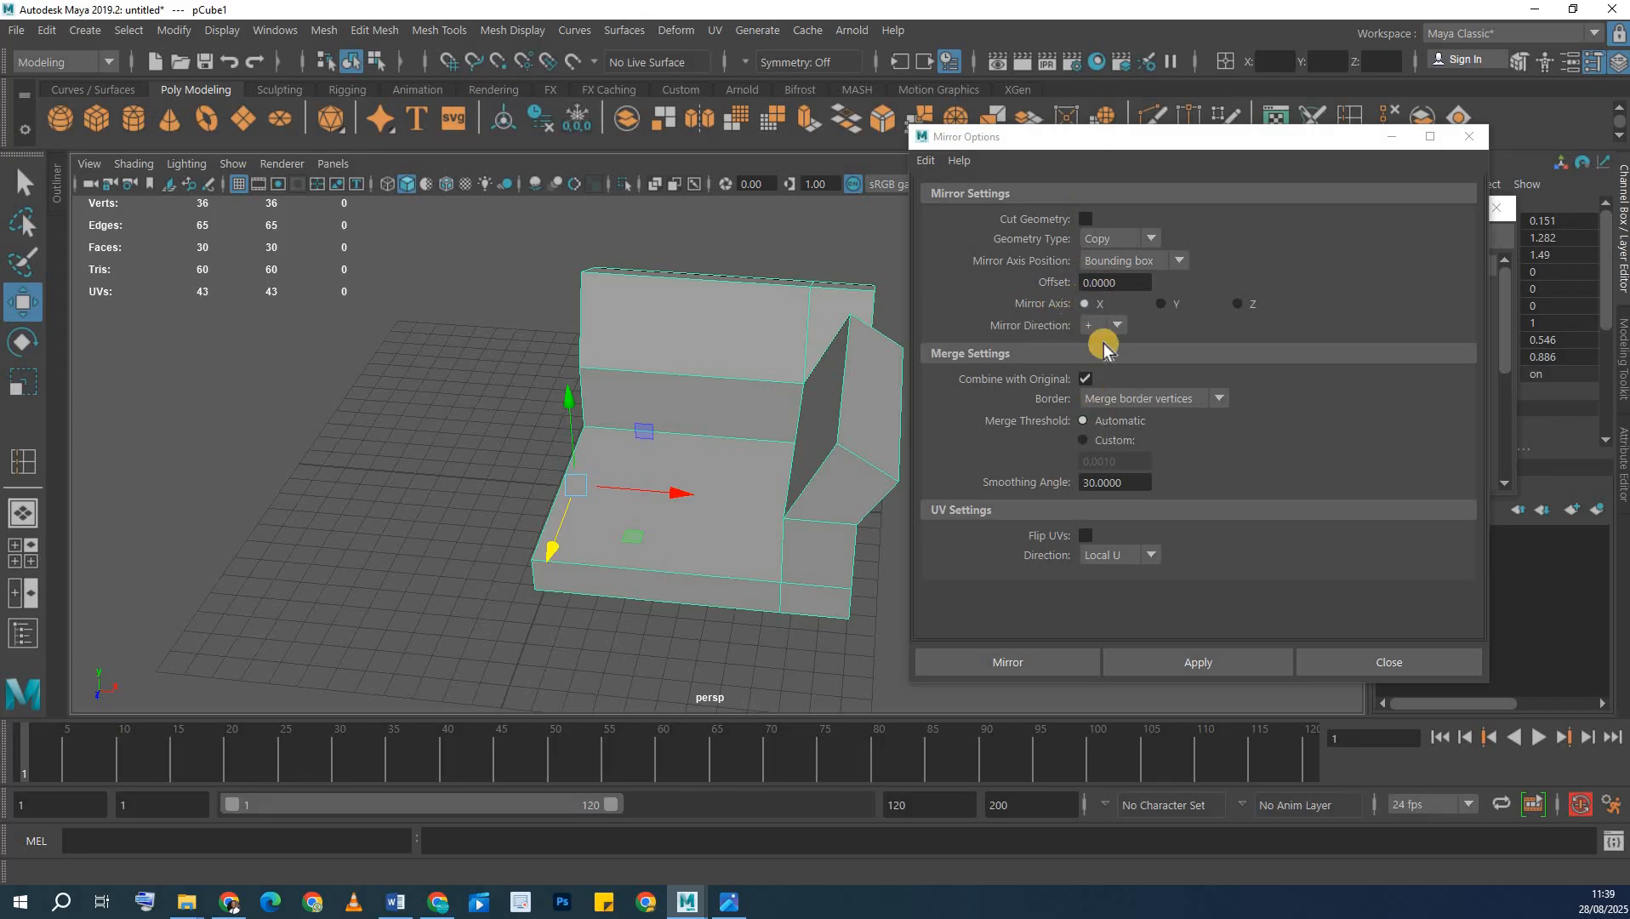
left_click(1182, 664)
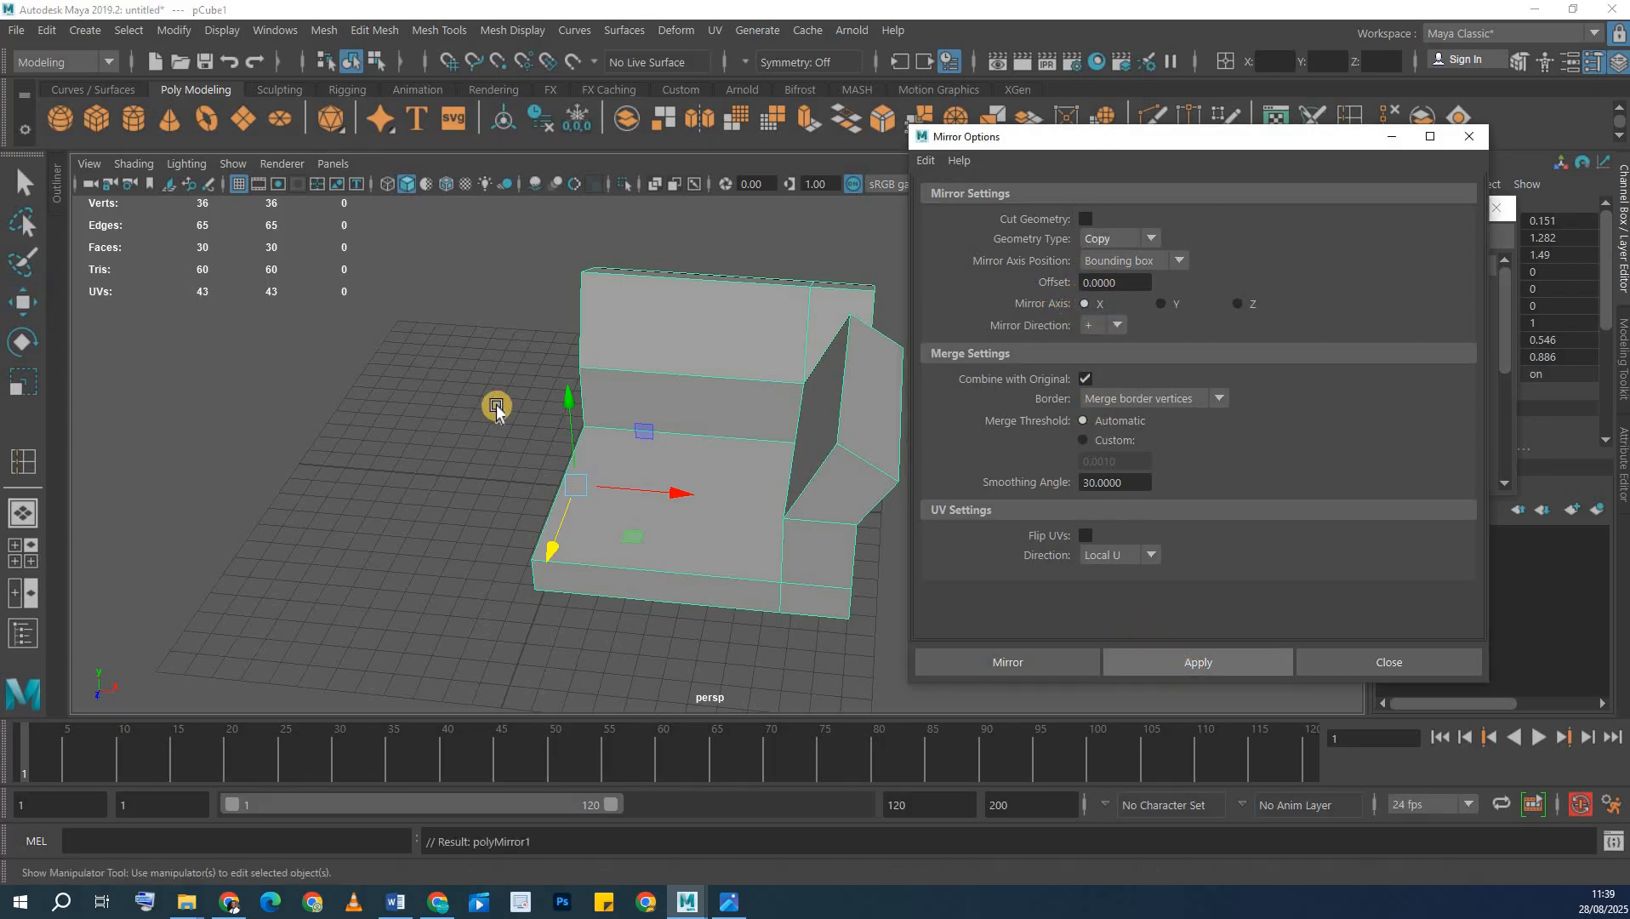
- Undo the positive X mirror of the half sofa
scroll(590, 393, "down", 3)
middle_click_drag(341, 338, 335, 337, "alt")
left_click_drag(433, 371, 610, 345, "alt")
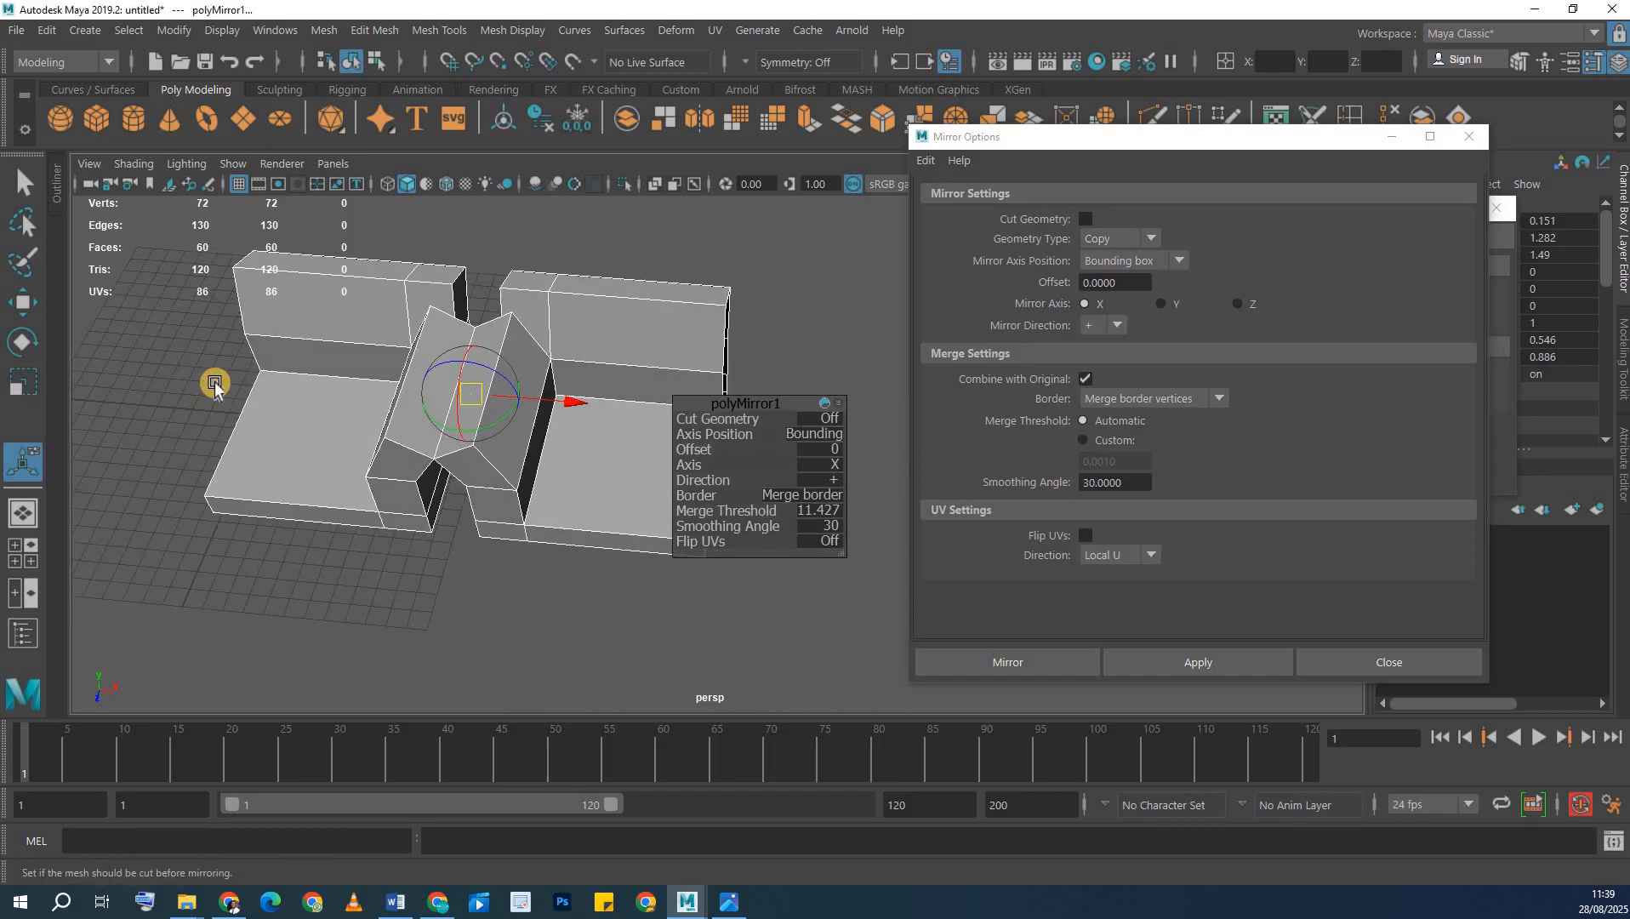
key("ctrl+z")
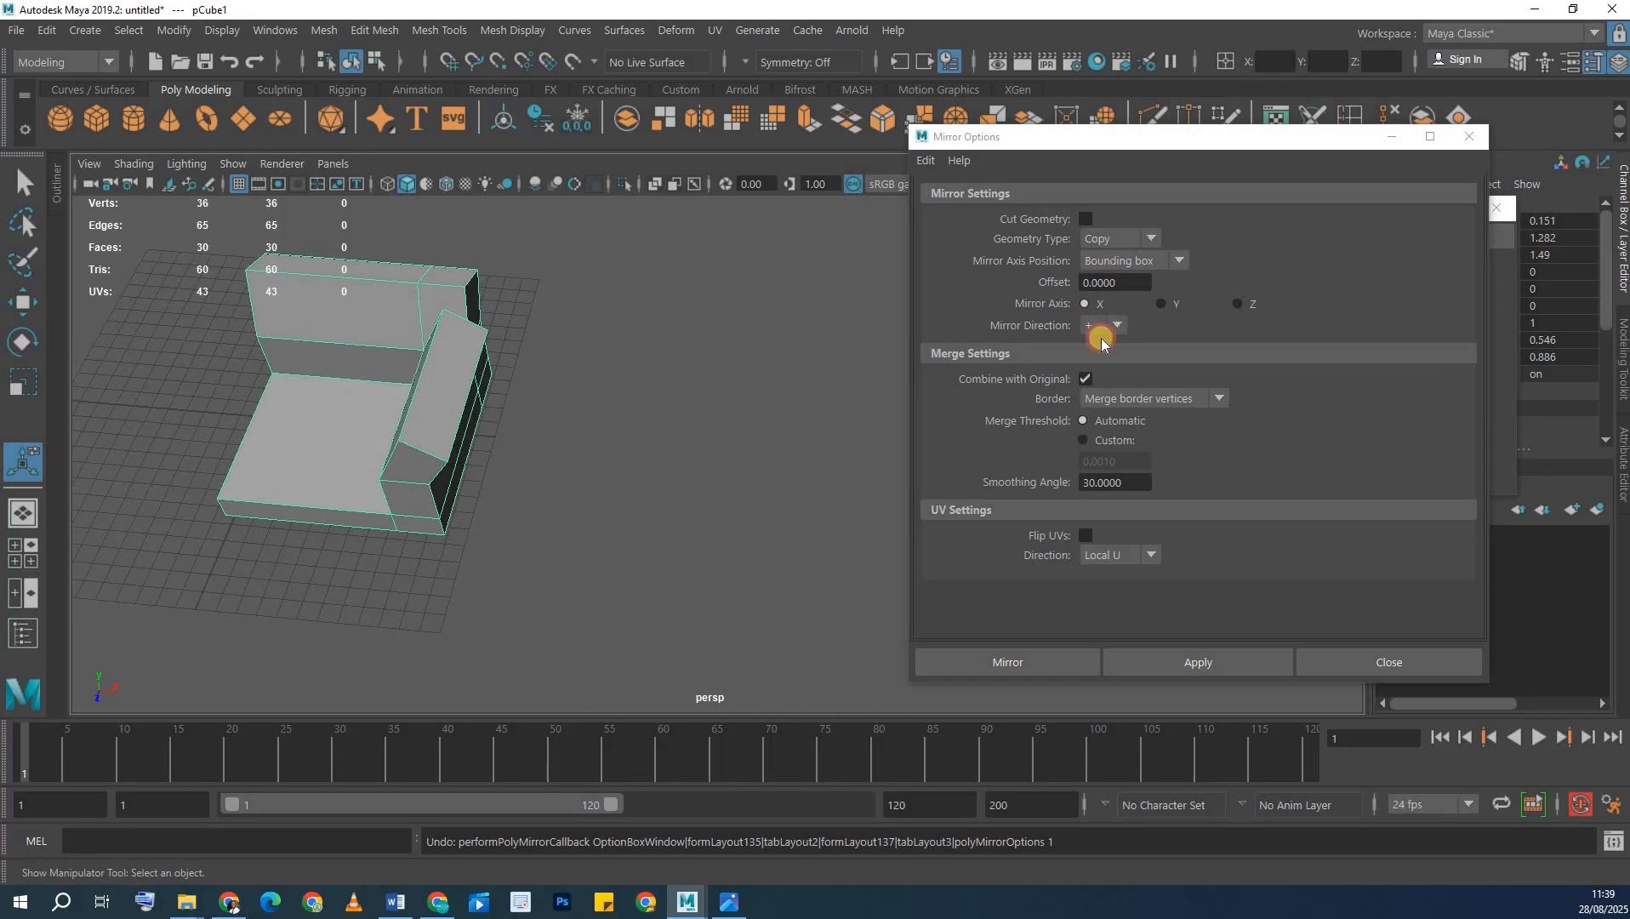
- Mirror the half sofa as a combined copy along negative X and reselect the complete sofa
left_click(1100, 331)
left_click(1095, 367)
left_click(1230, 660)
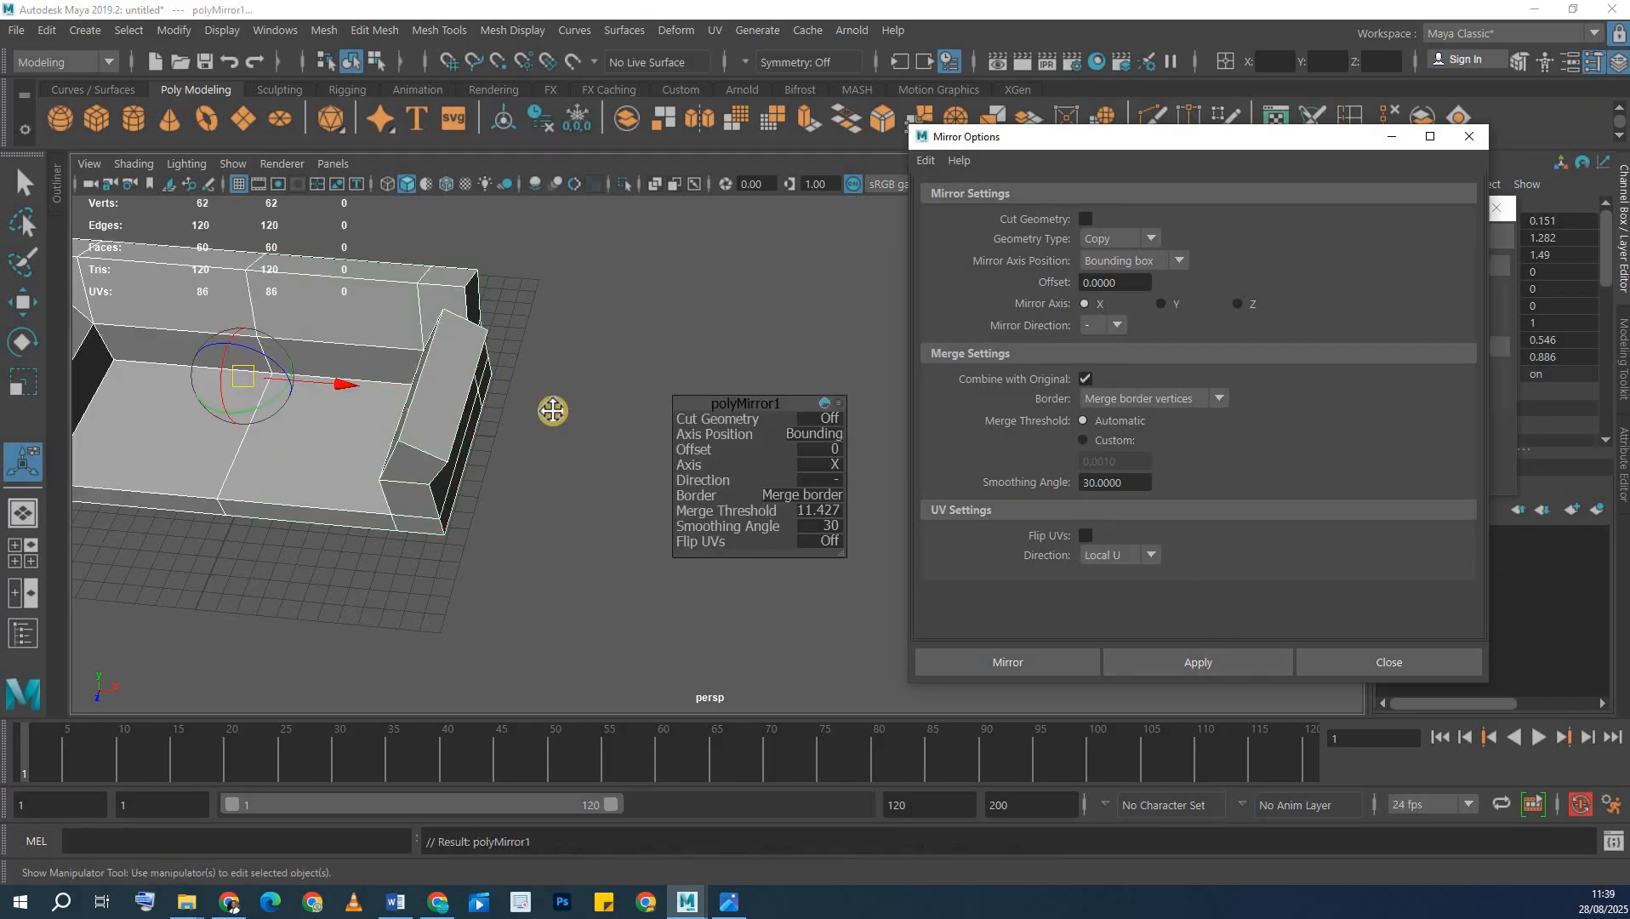
left_click_drag(500, 352, 465, 401, "alt")
left_click(563, 372)
left_click(447, 357)
key("q")
left_click_drag(613, 289, 691, 338, "alt")
left_click_drag(344, 450, 447, 477, "alt")
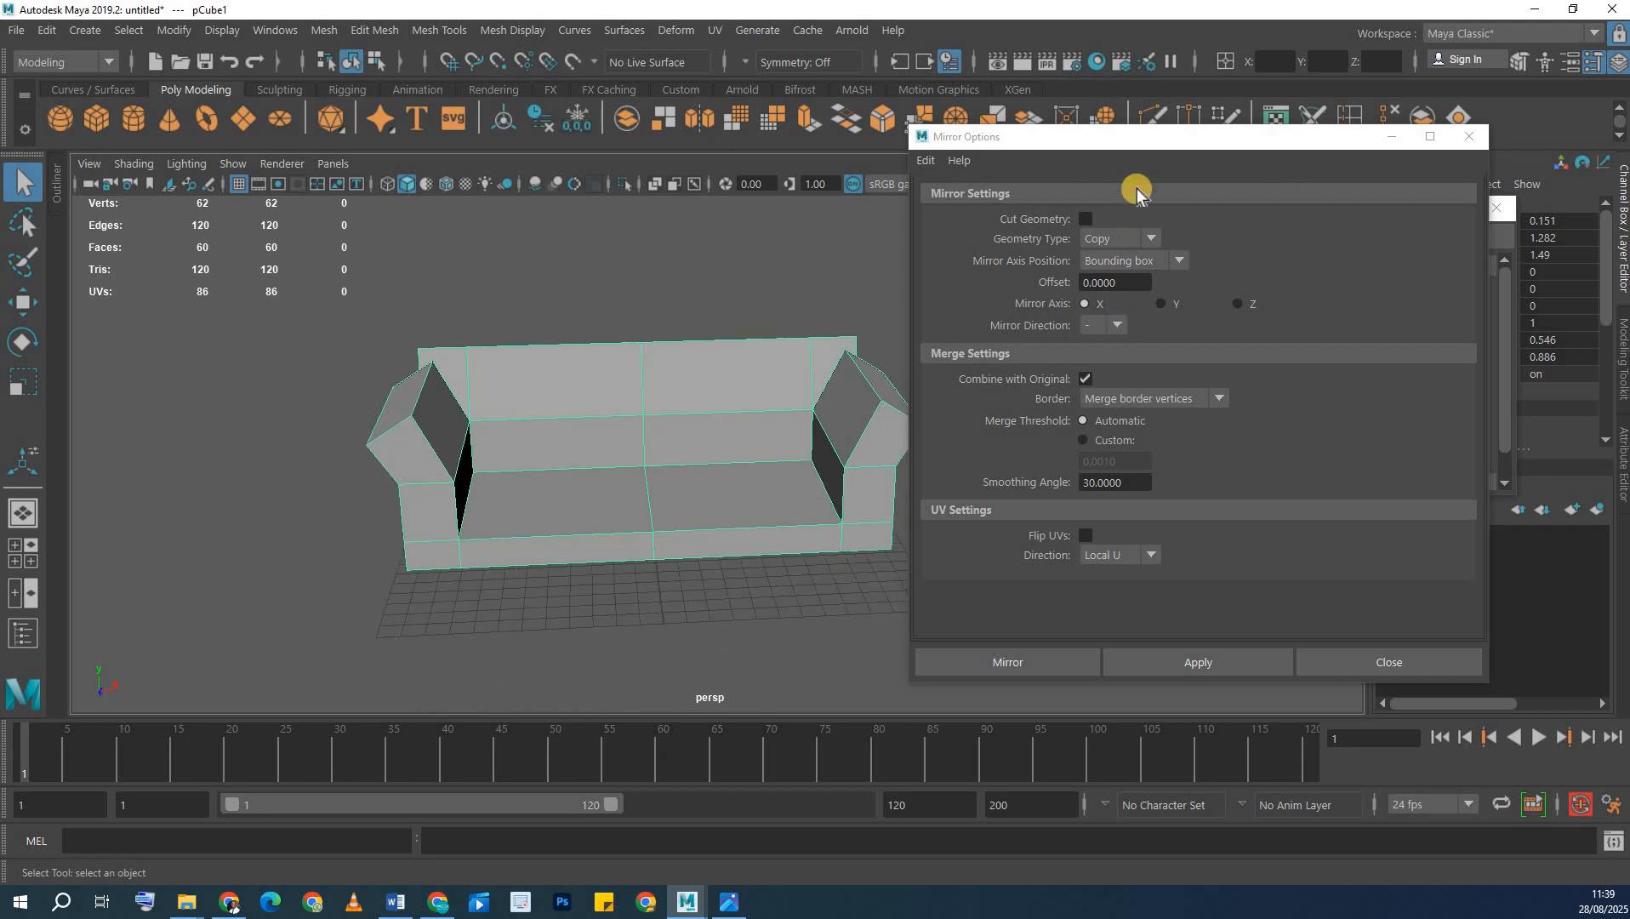
- Insert one centred edge loop lengthwise along the left arm with the Insert Edge Loop tool in multiple edge loops mode
left_click_drag(1106, 136, 1331, 110)
left_click_drag(429, 488, 593, 389, "alt")
key("w")
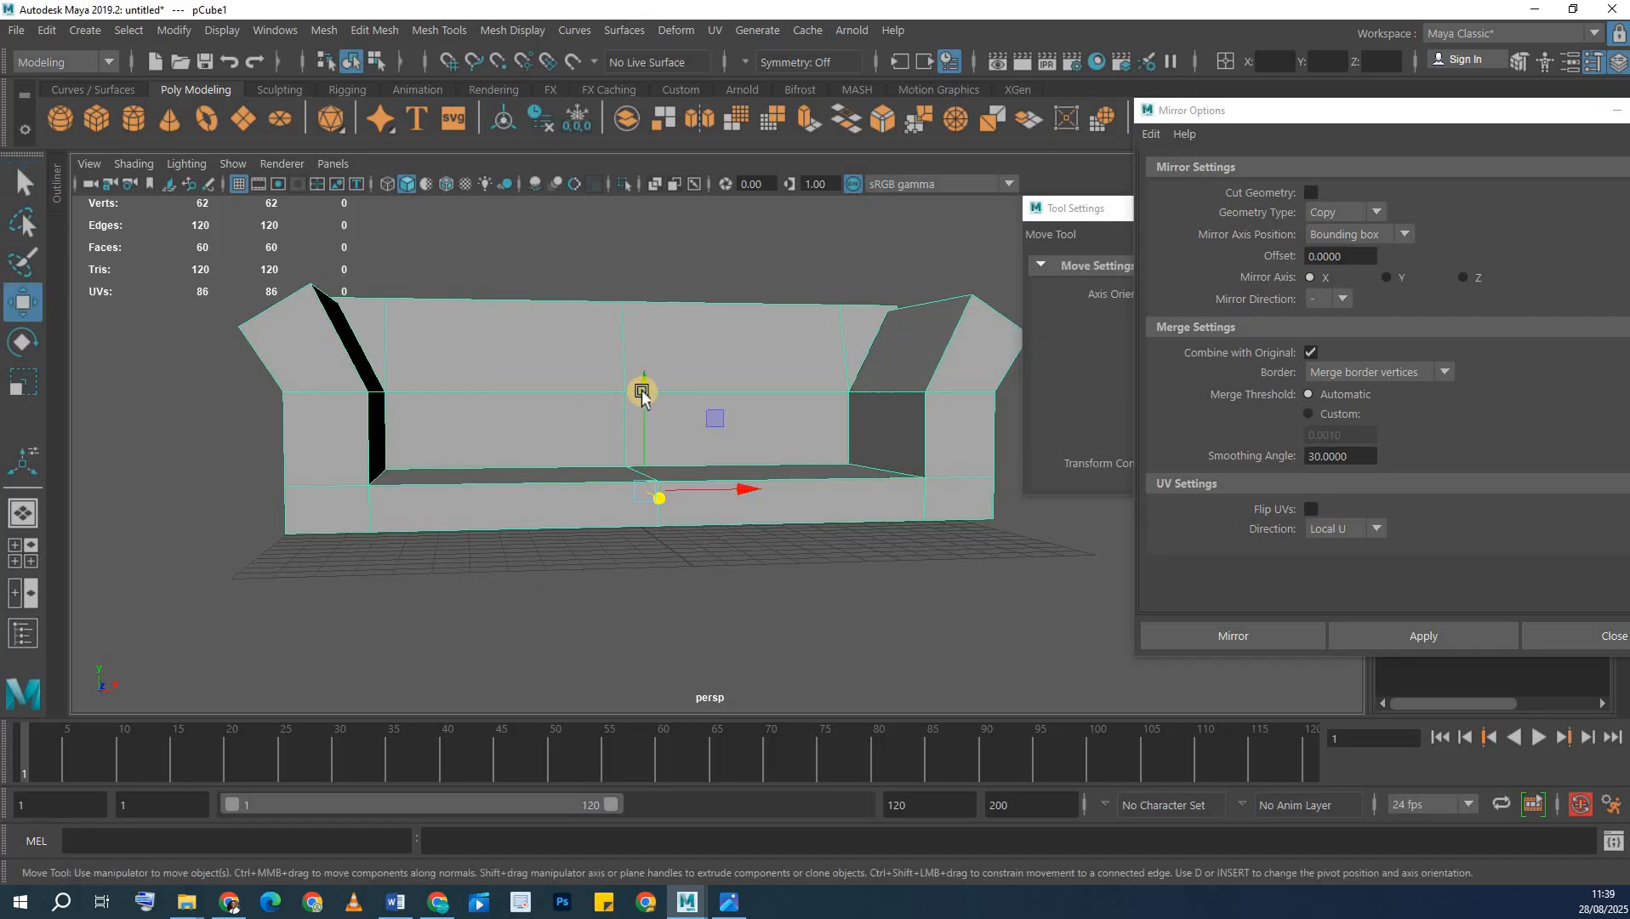
left_click_drag(638, 323, 538, 475, "alt")
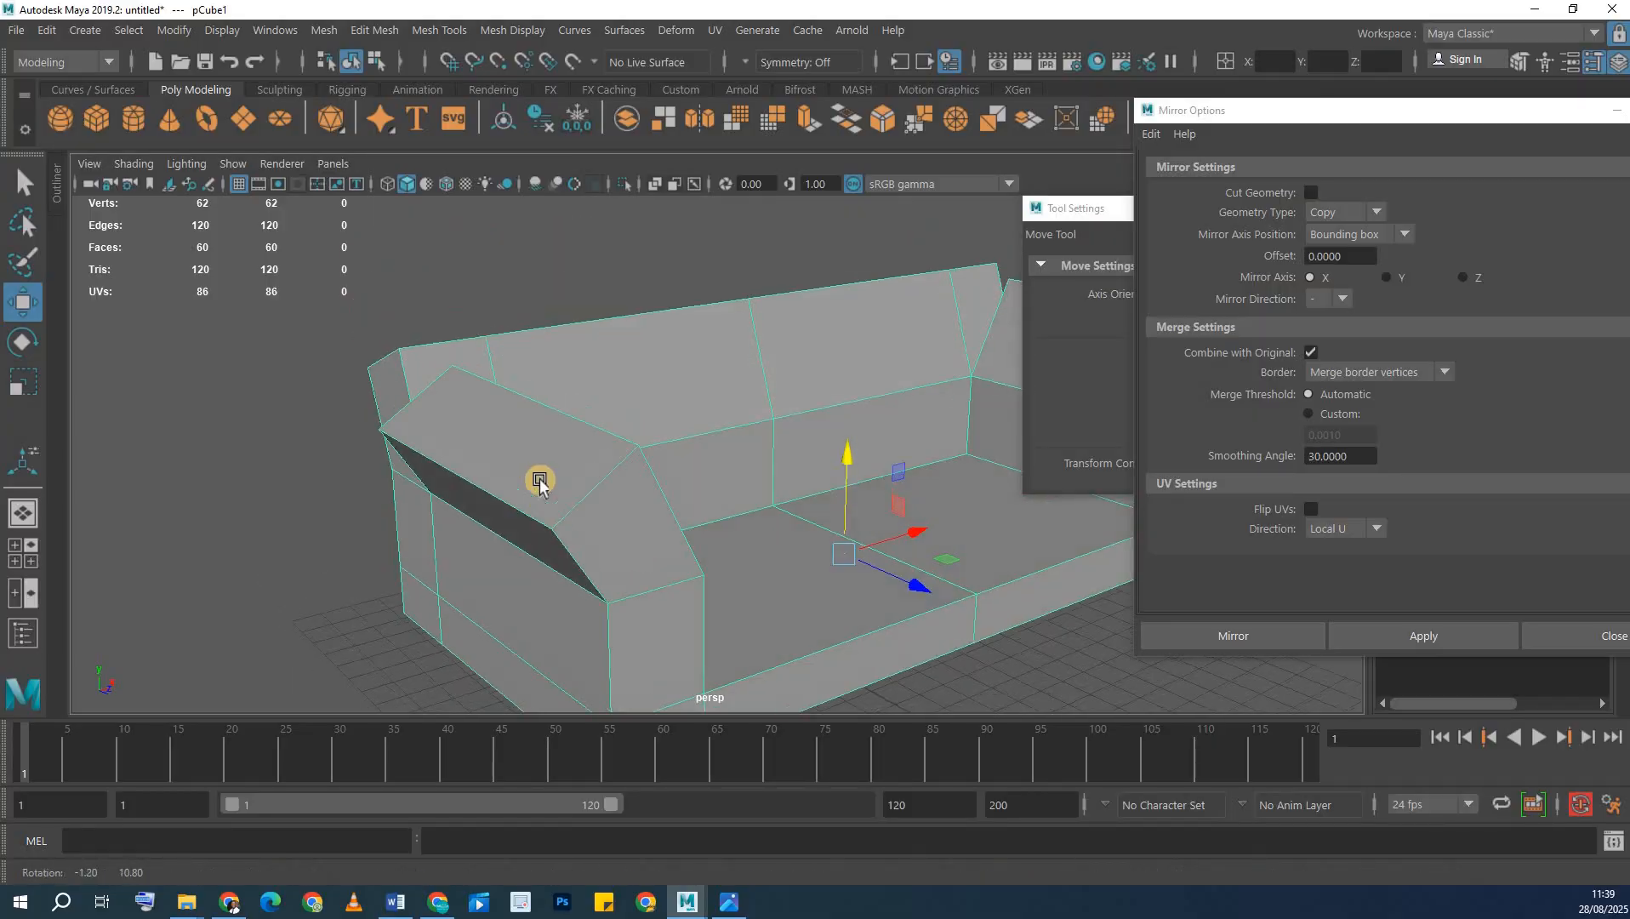
left_click_drag(1366, 117, 1135, 277)
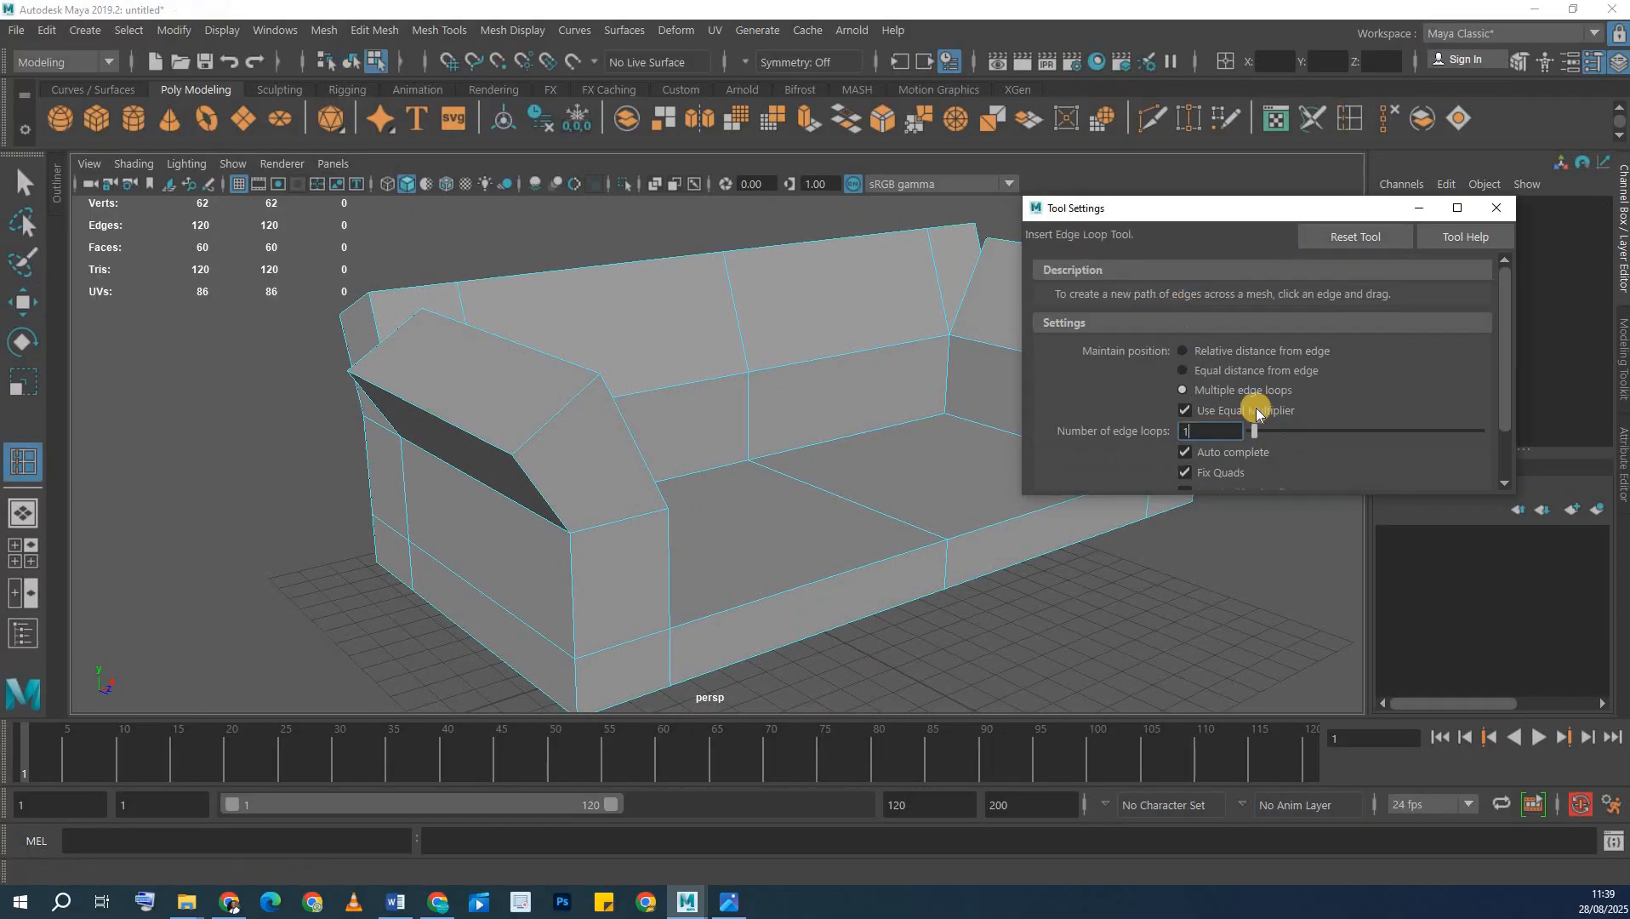
left_click(1192, 348)
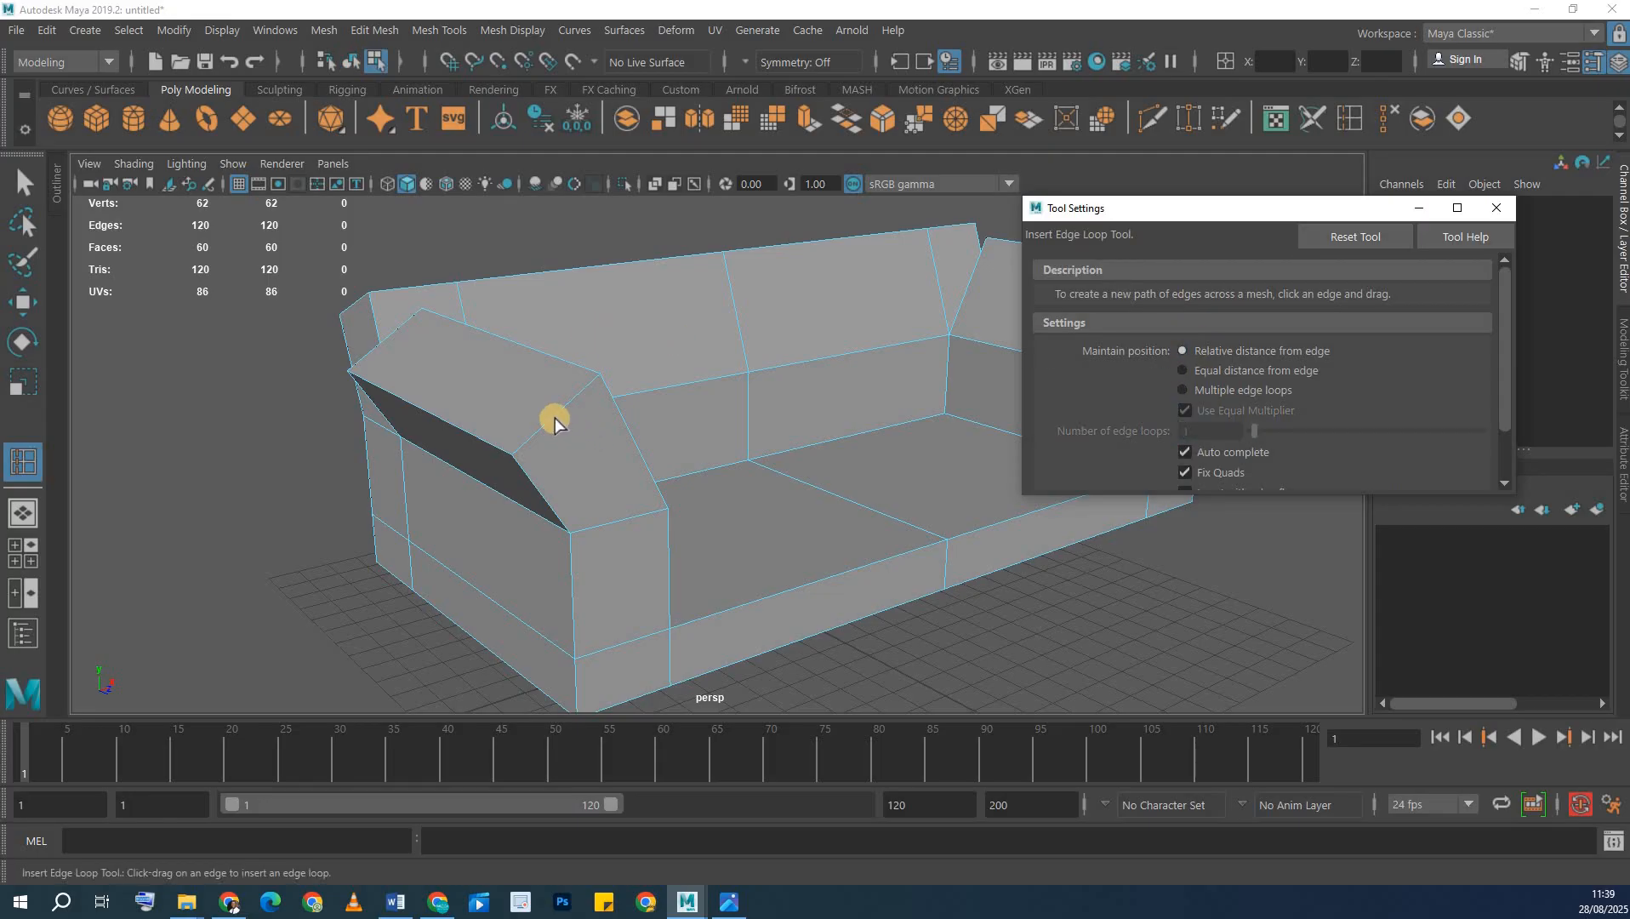
left_click(1200, 390)
left_click_drag(556, 413, 581, 462)
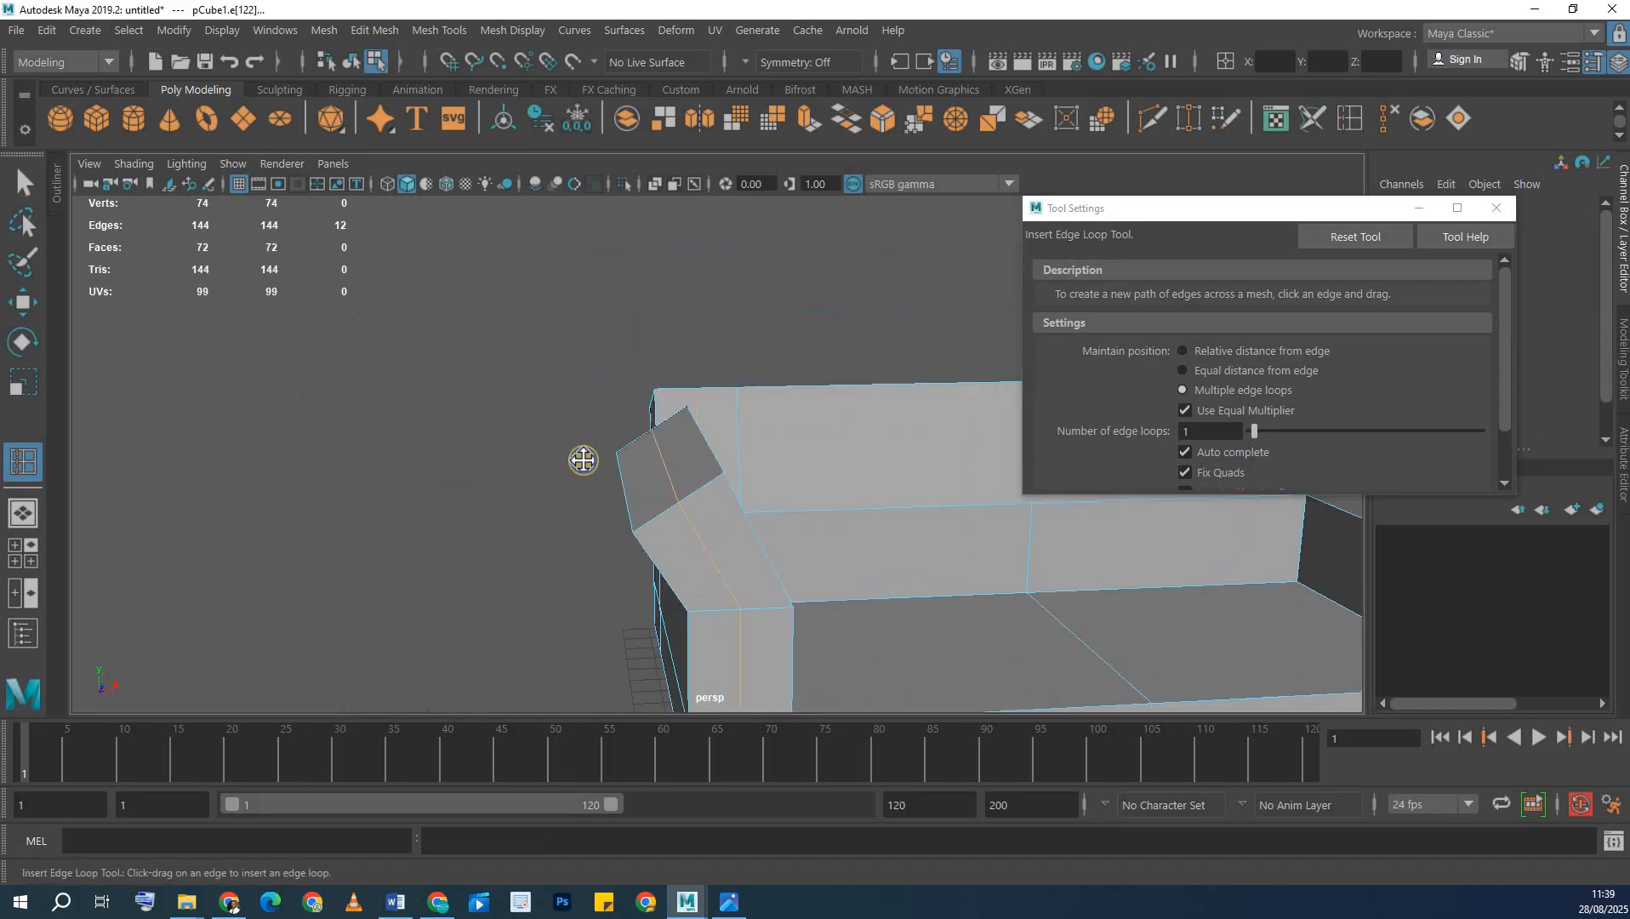
scroll(657, 444, "up", 5)
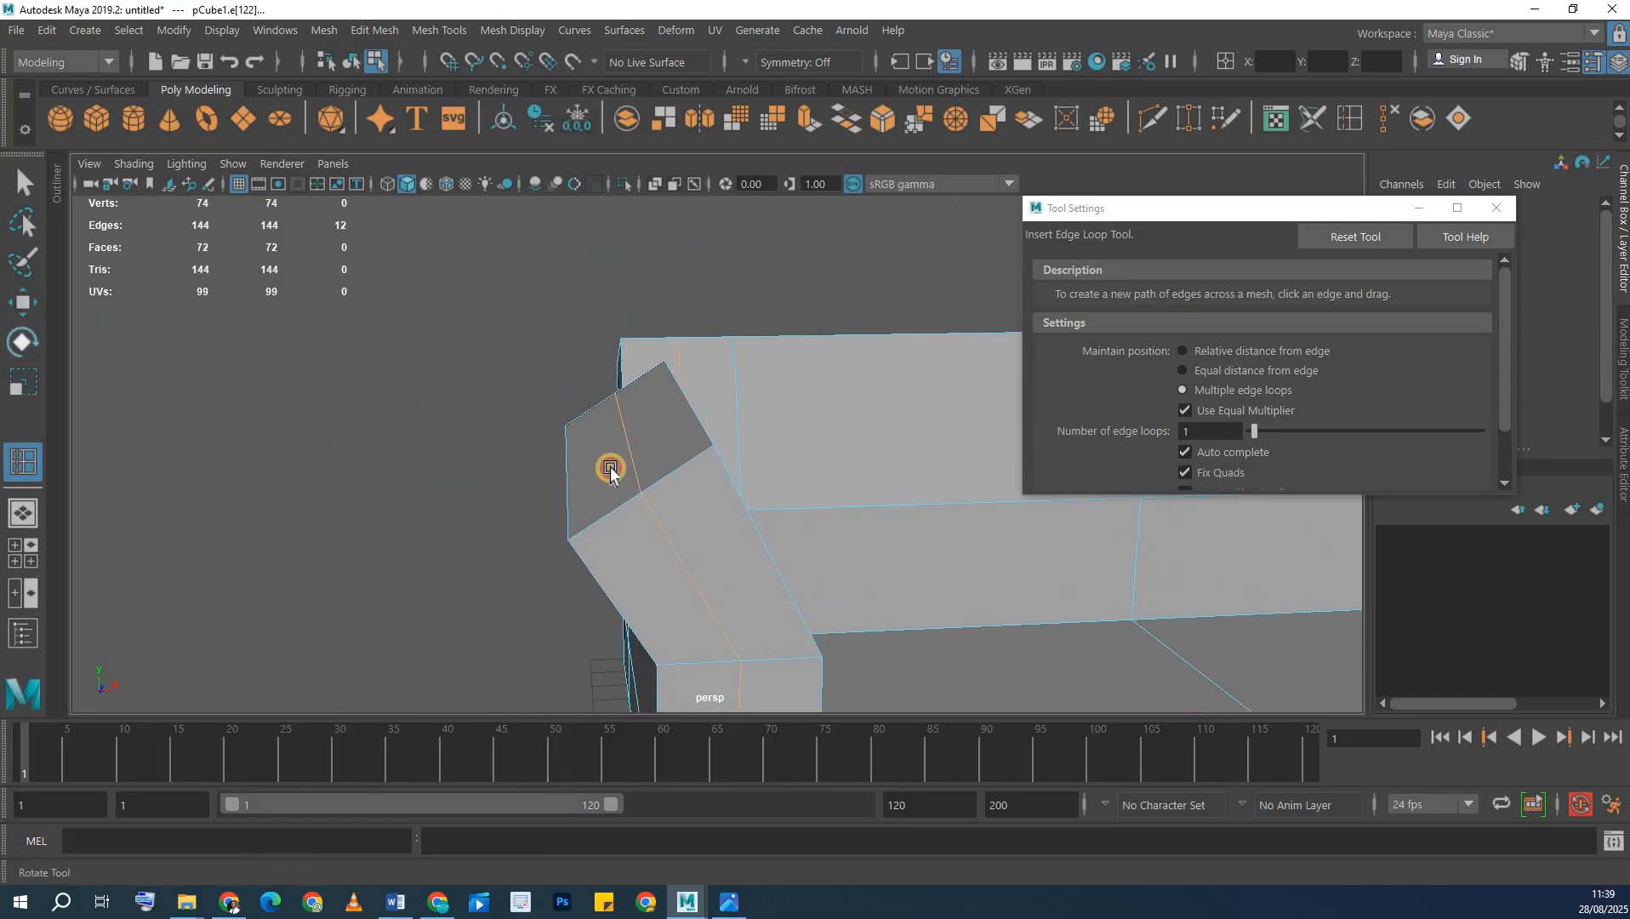
- Move the middle edge on top of the left arm upward and slightly outward to round the armrest
key("w")
left_click(626, 441)
left_click_drag(626, 324, 683, 404)
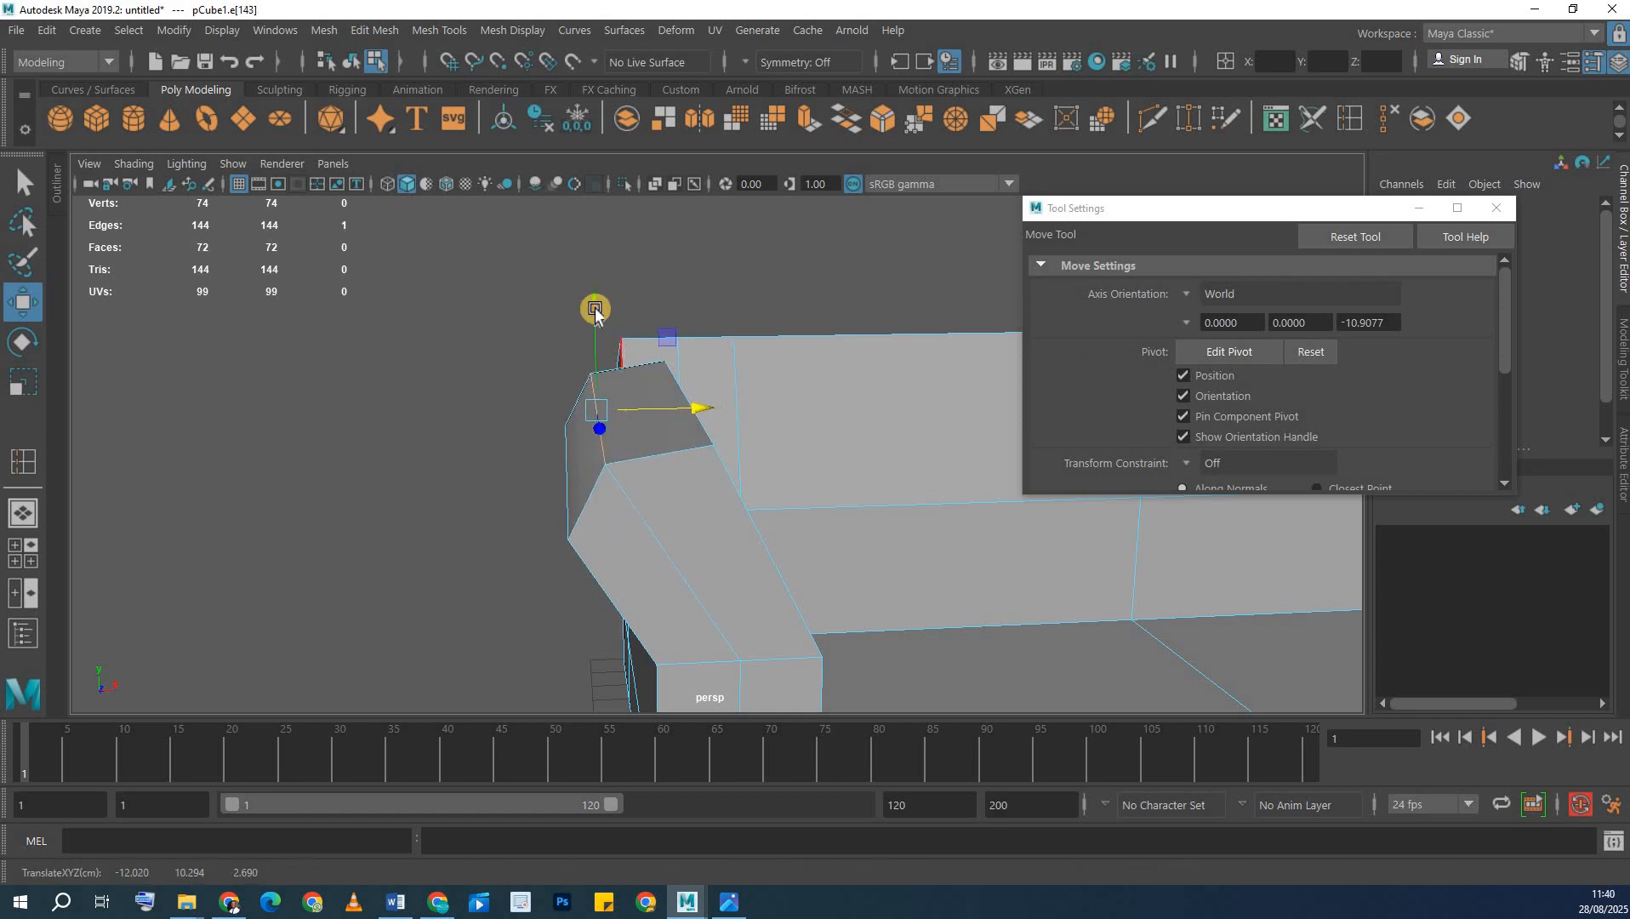
left_click_drag(595, 310, 596, 328)
left_click_drag(702, 424, 709, 425)
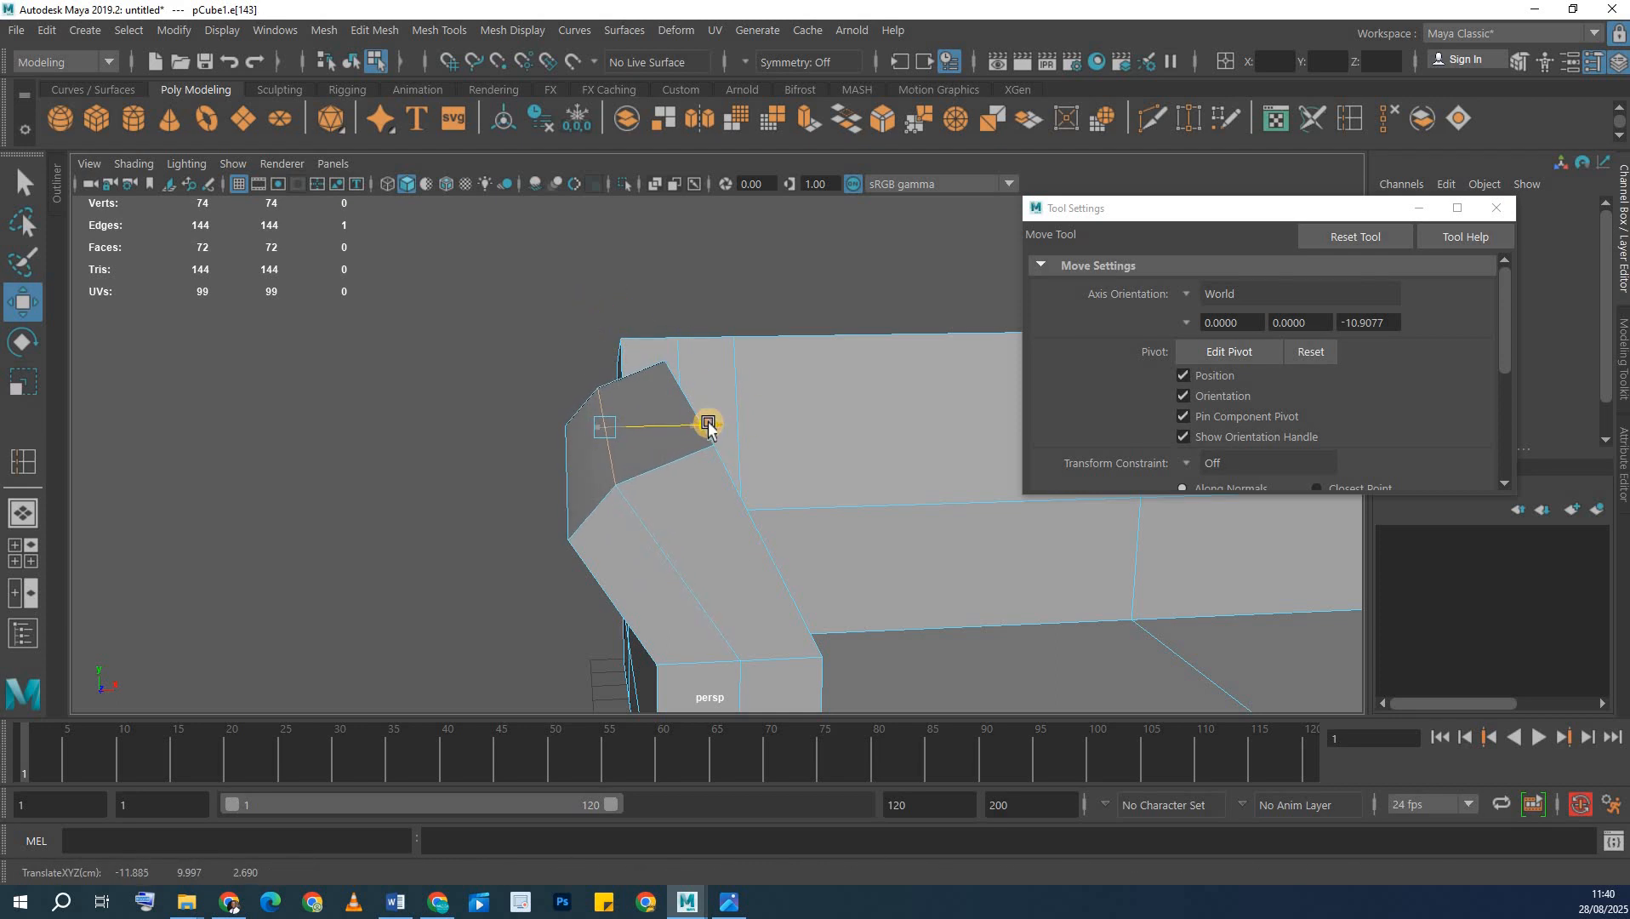
left_click_drag(604, 314, 601, 308)
left_click_drag(790, 473, 553, 400, "alt")
- Insert an edge loop across the flared part of the left arm and shift it sideways toward the seat to curve the profile
left_click(1360, 113)
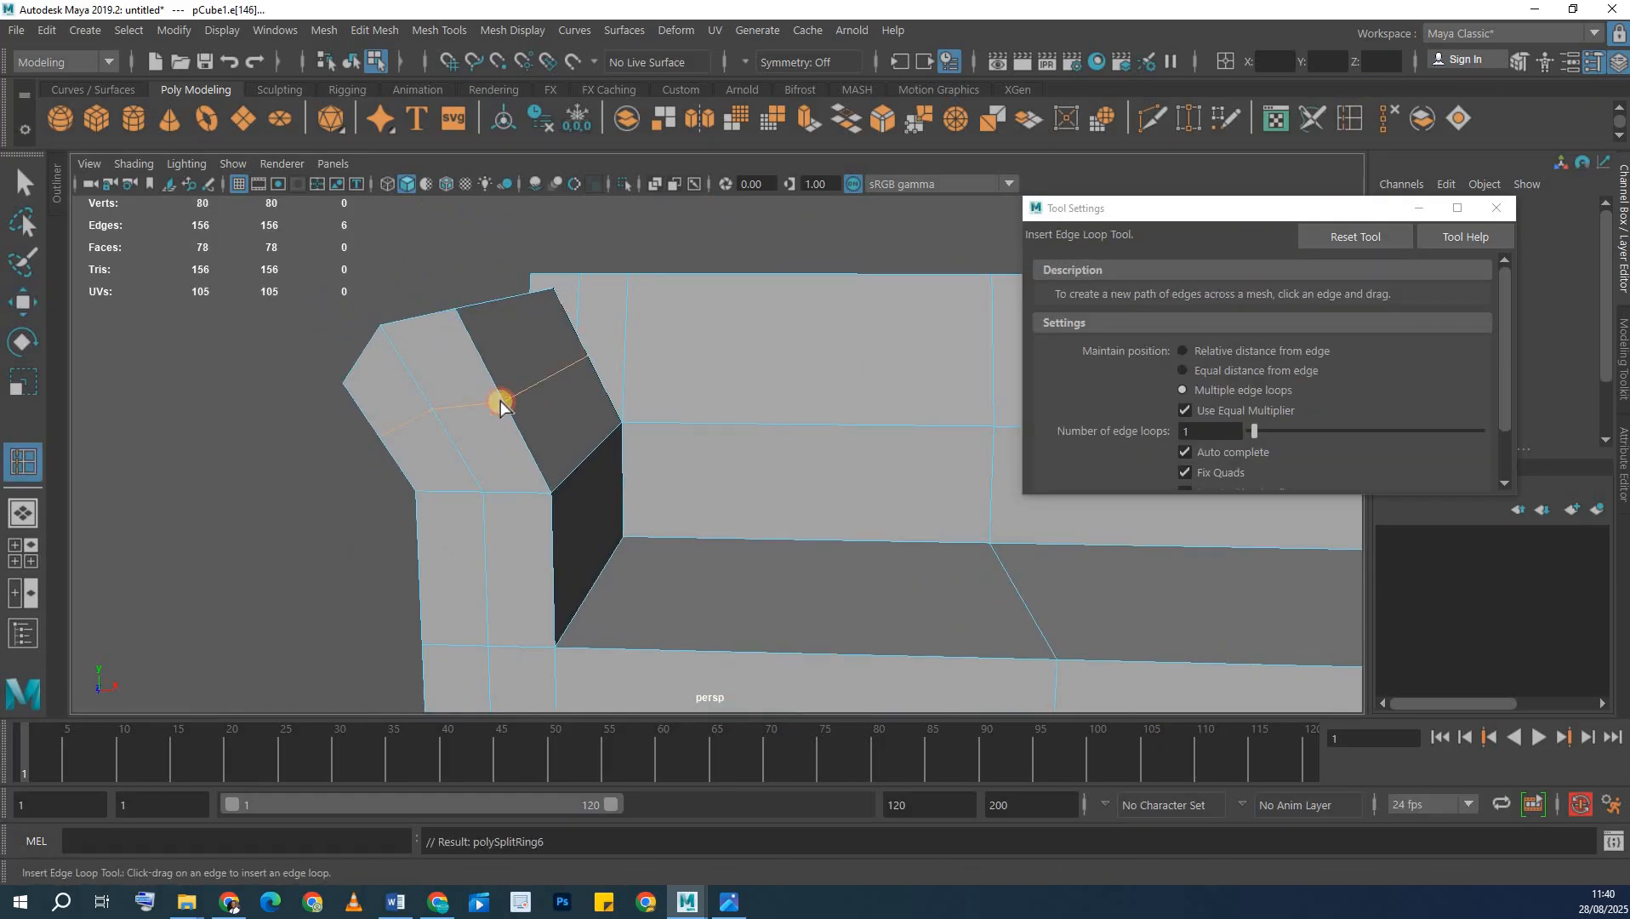
left_click_drag(500, 402, 563, 436, "alt")
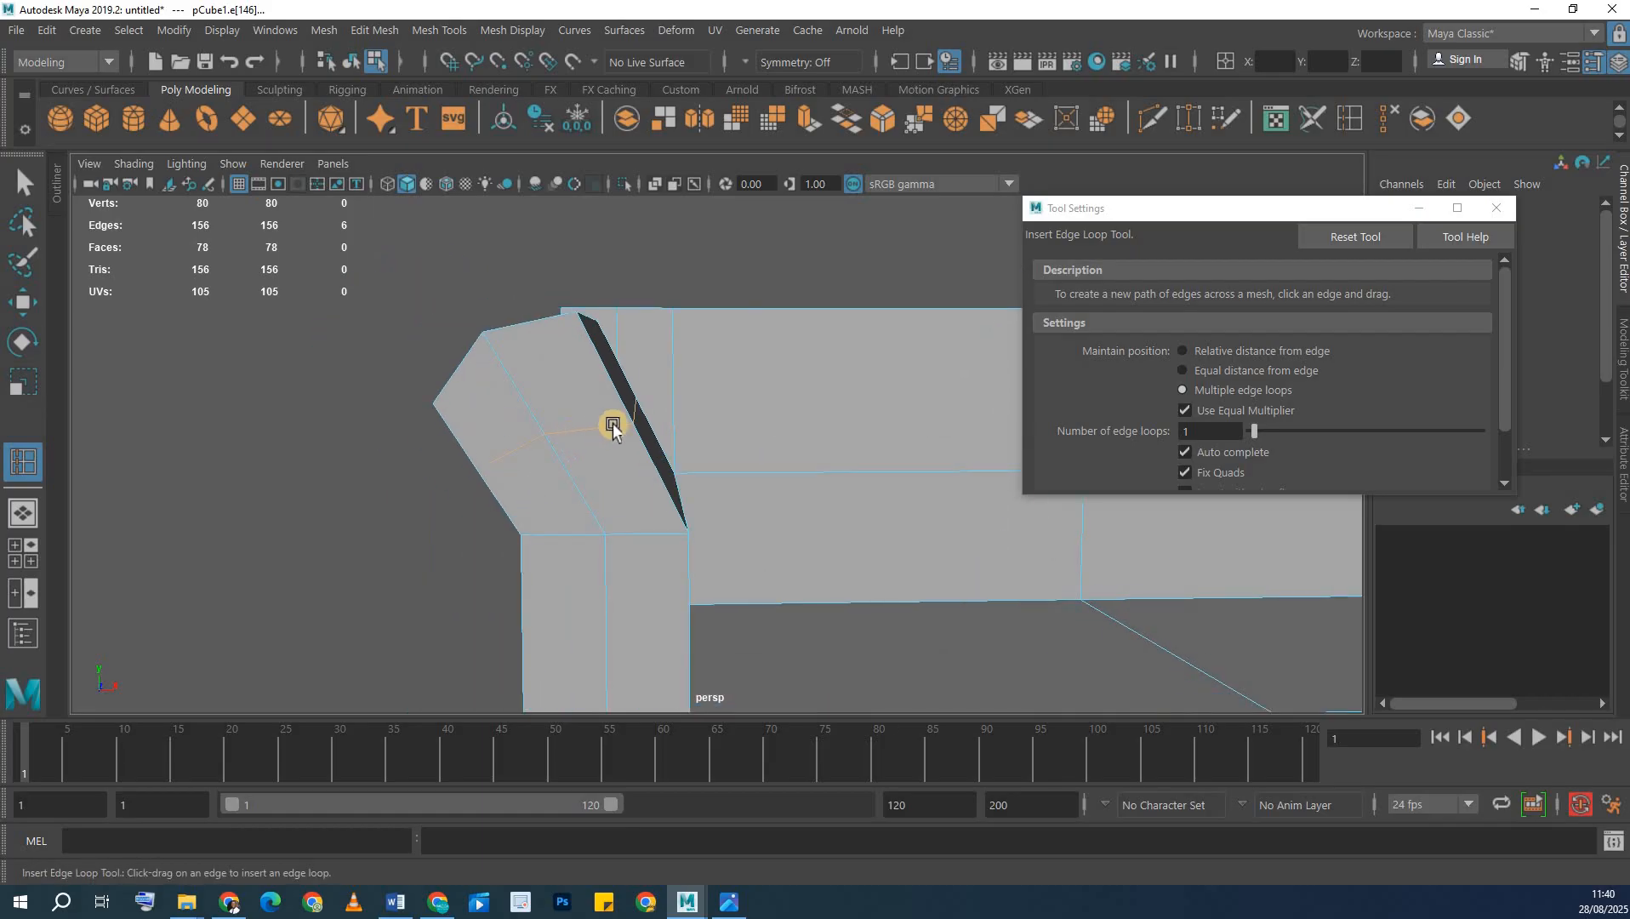
key("w")
mouse_move(677, 417)
left_mouse_down()
mouse_move(637, 487)
mouse_move(676, 462)
mouse_move(669, 575)
mouse_move(687, 440)
left_mouse_up()
left_click_drag(575, 462, 594, 353, "alt")
- Insert an edge loop along the backrest's thickness and raise its top middle vertices to round the upper edge
left_click(1361, 115)
key("q")
scroll(604, 342, "up", 1)
right_click_drag(604, 342, 502, 290)
left_click_drag(597, 347, 659, 425, "alt")
left_click_drag(660, 424, 627, 417, "alt")
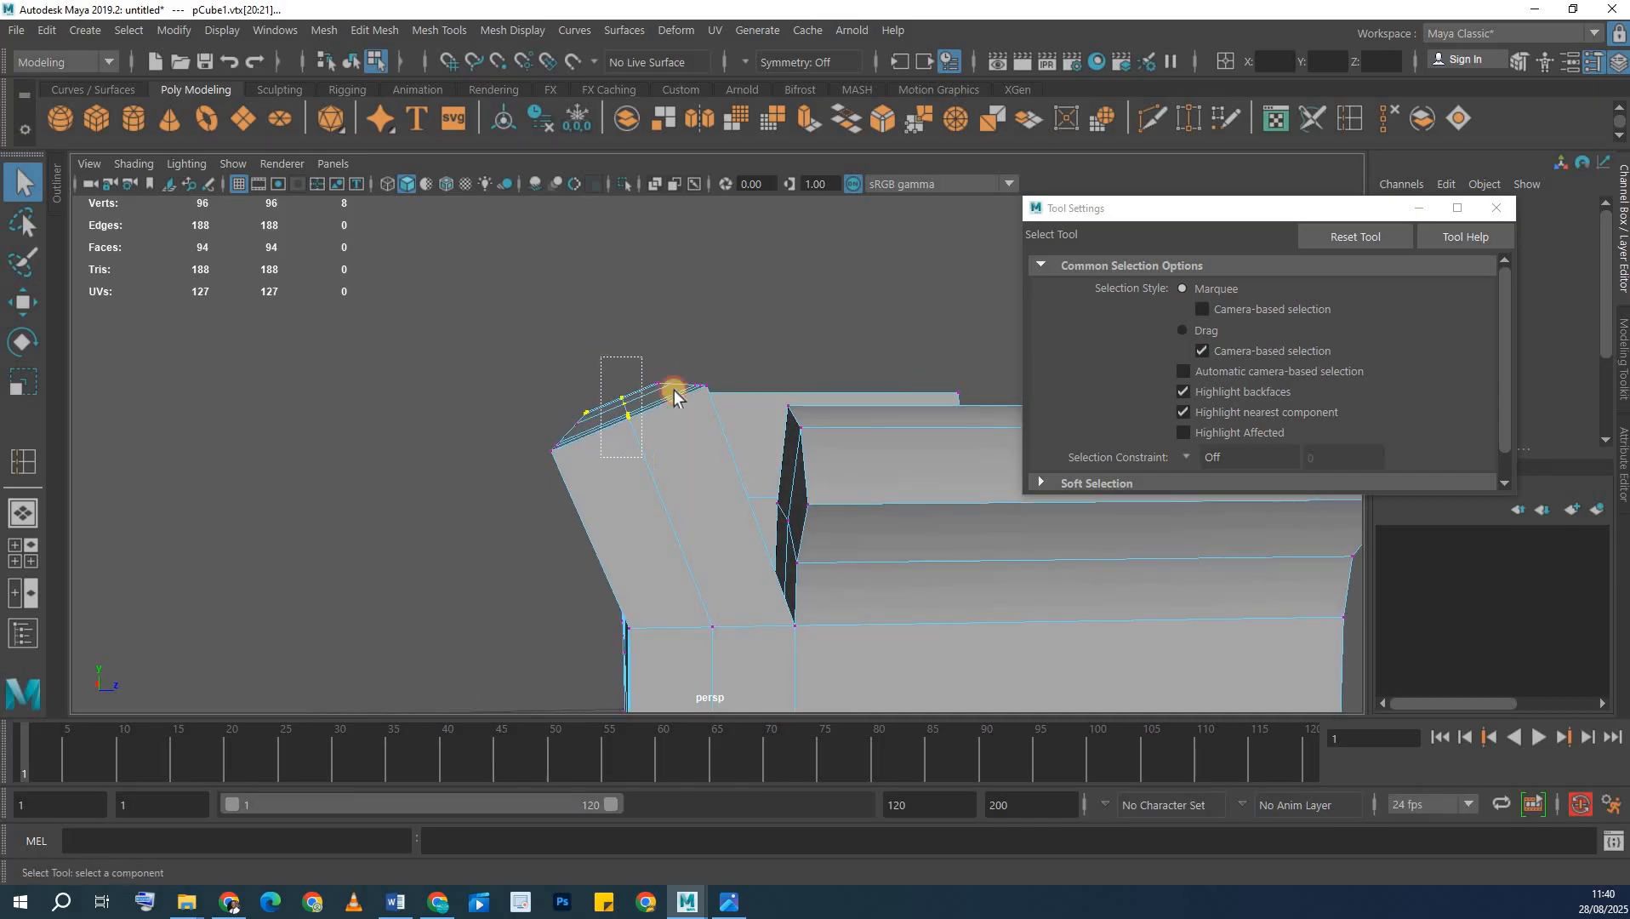
key("w")
left_click_drag(619, 291, 684, 390)
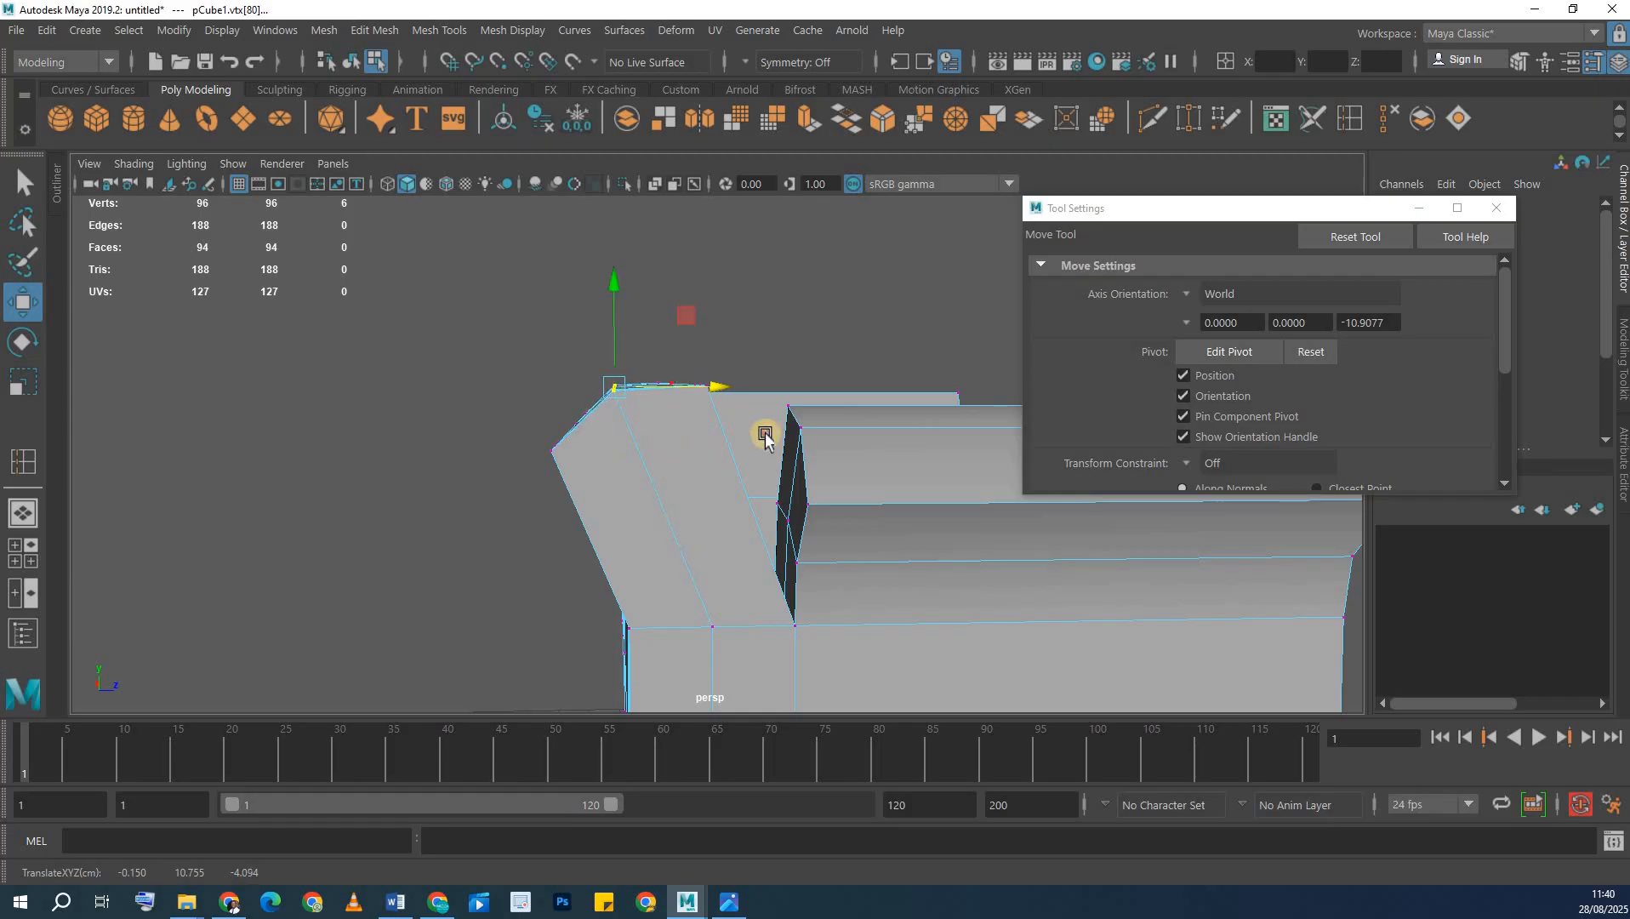
left_click_drag(764, 430, 688, 434, "alt")
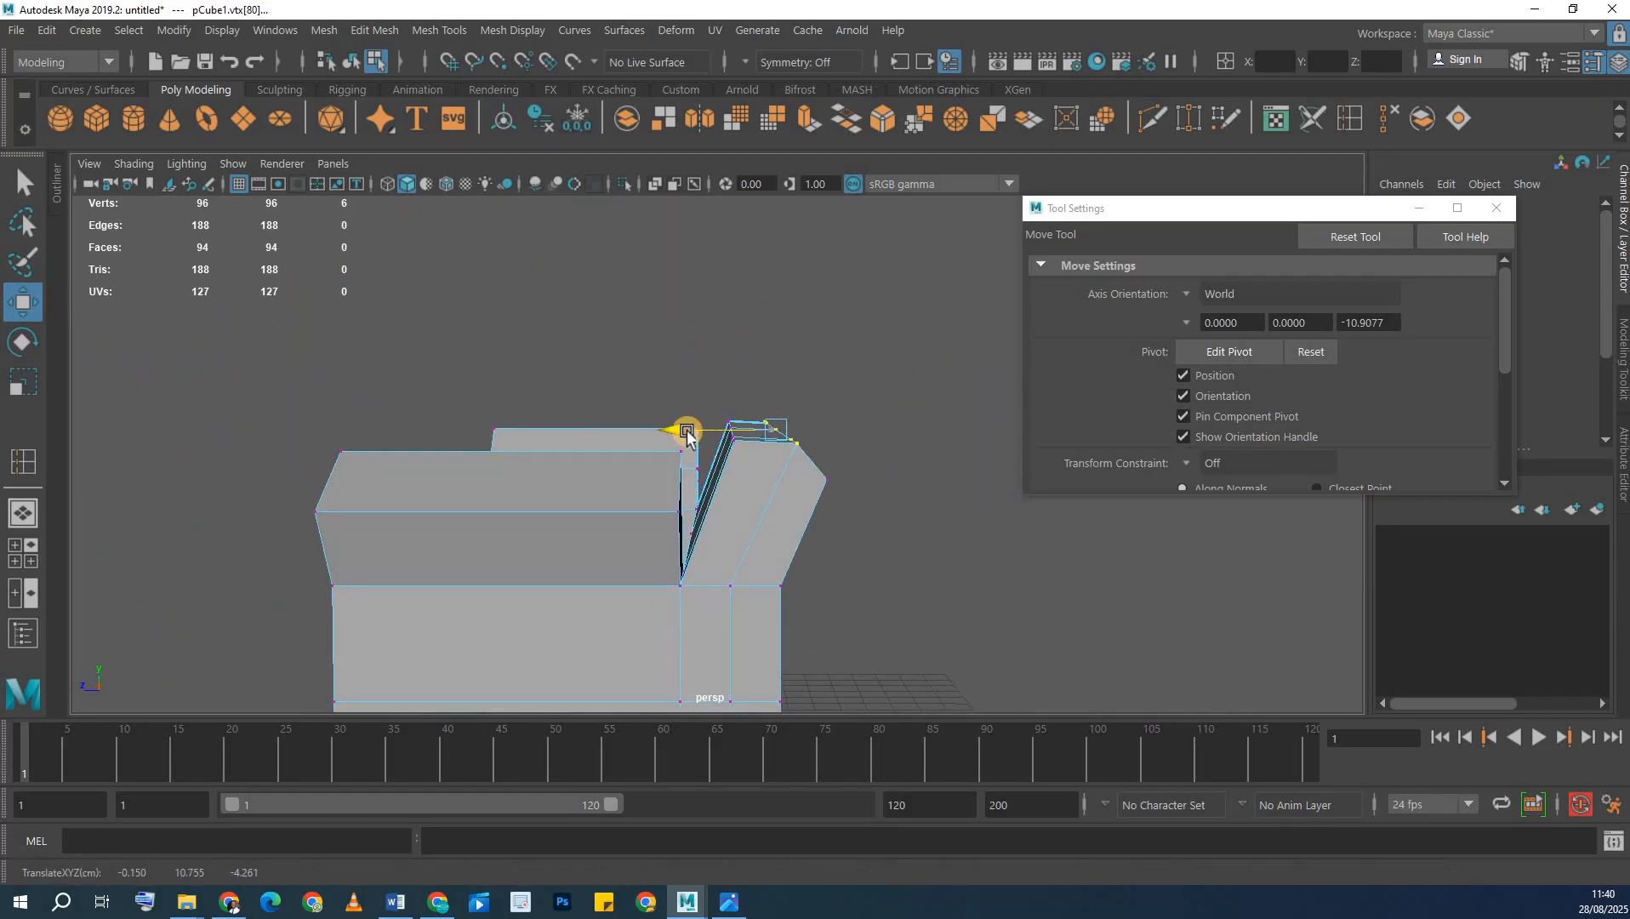
- Insert a horizontal edge loop through the backrest's slanted part, move it forward to curve the profile, and return to object mode
left_click_drag(392, 469, 1352, 112, "alt")
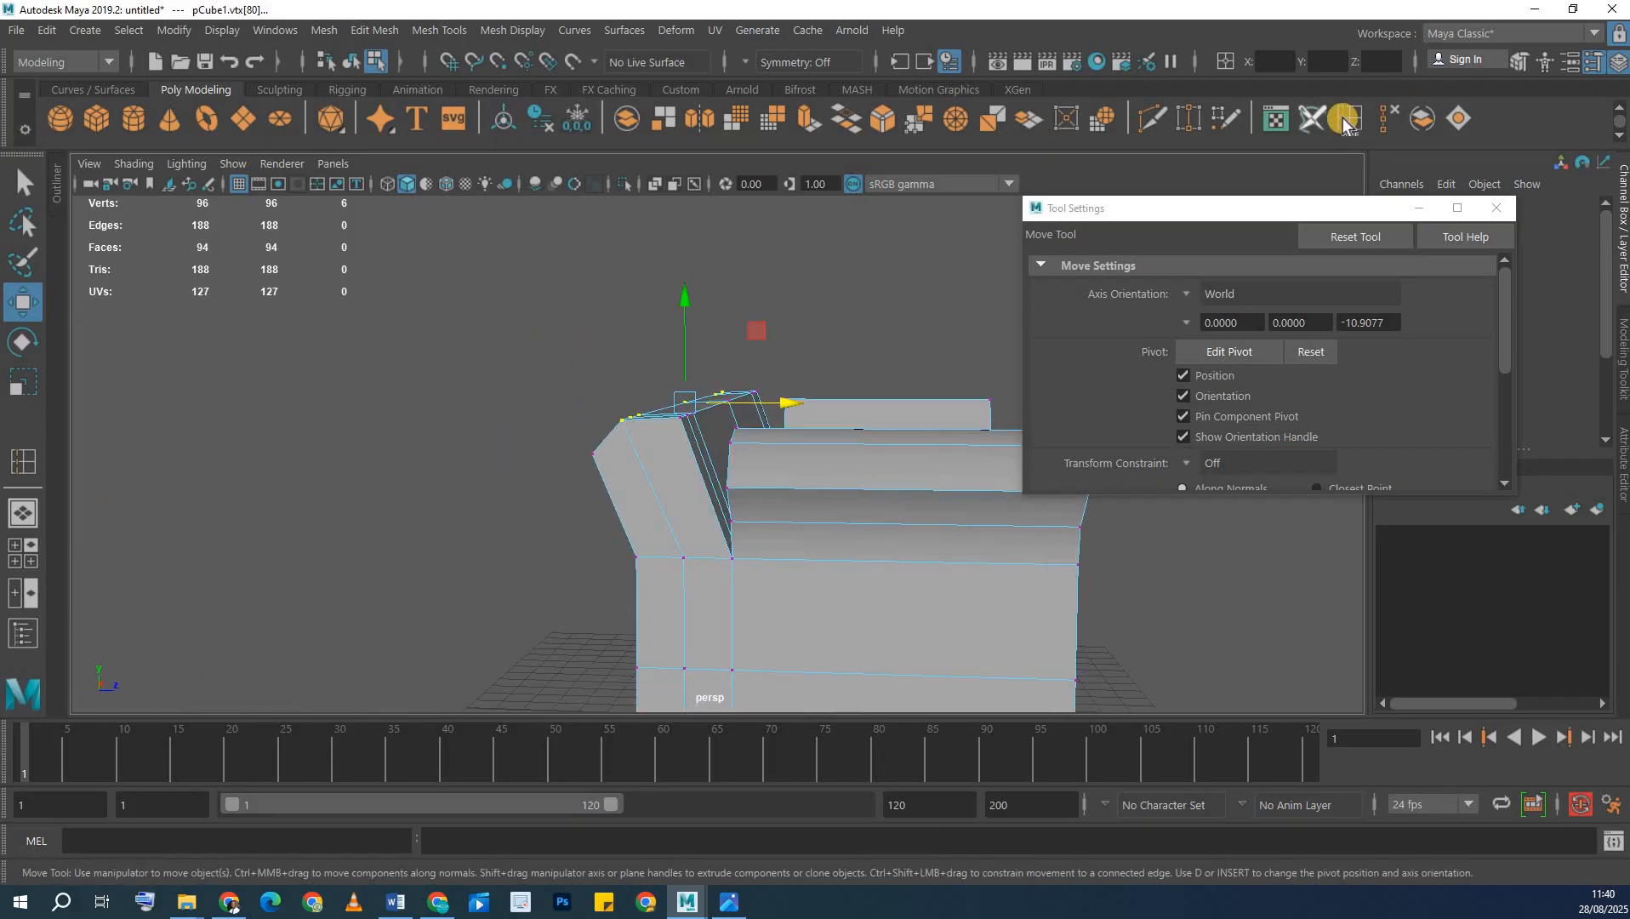
left_click(697, 468)
left_click_drag(682, 462, 683, 462)
left_click_drag(825, 484, 626, 440, "alt")
key("w")
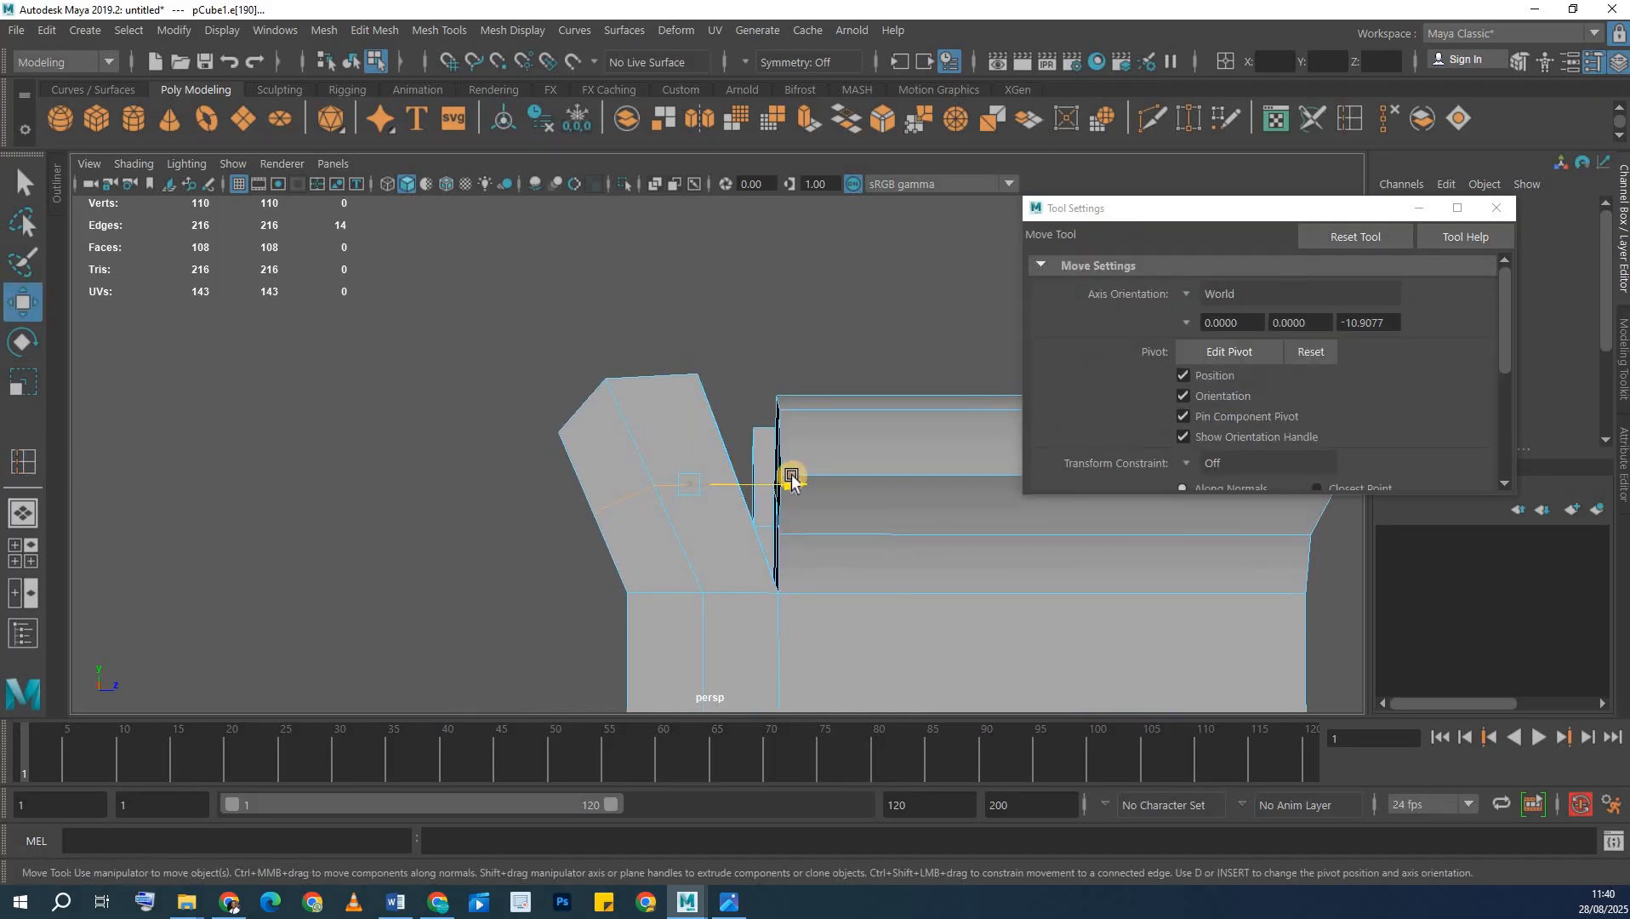
left_click_drag(791, 481, 794, 482)
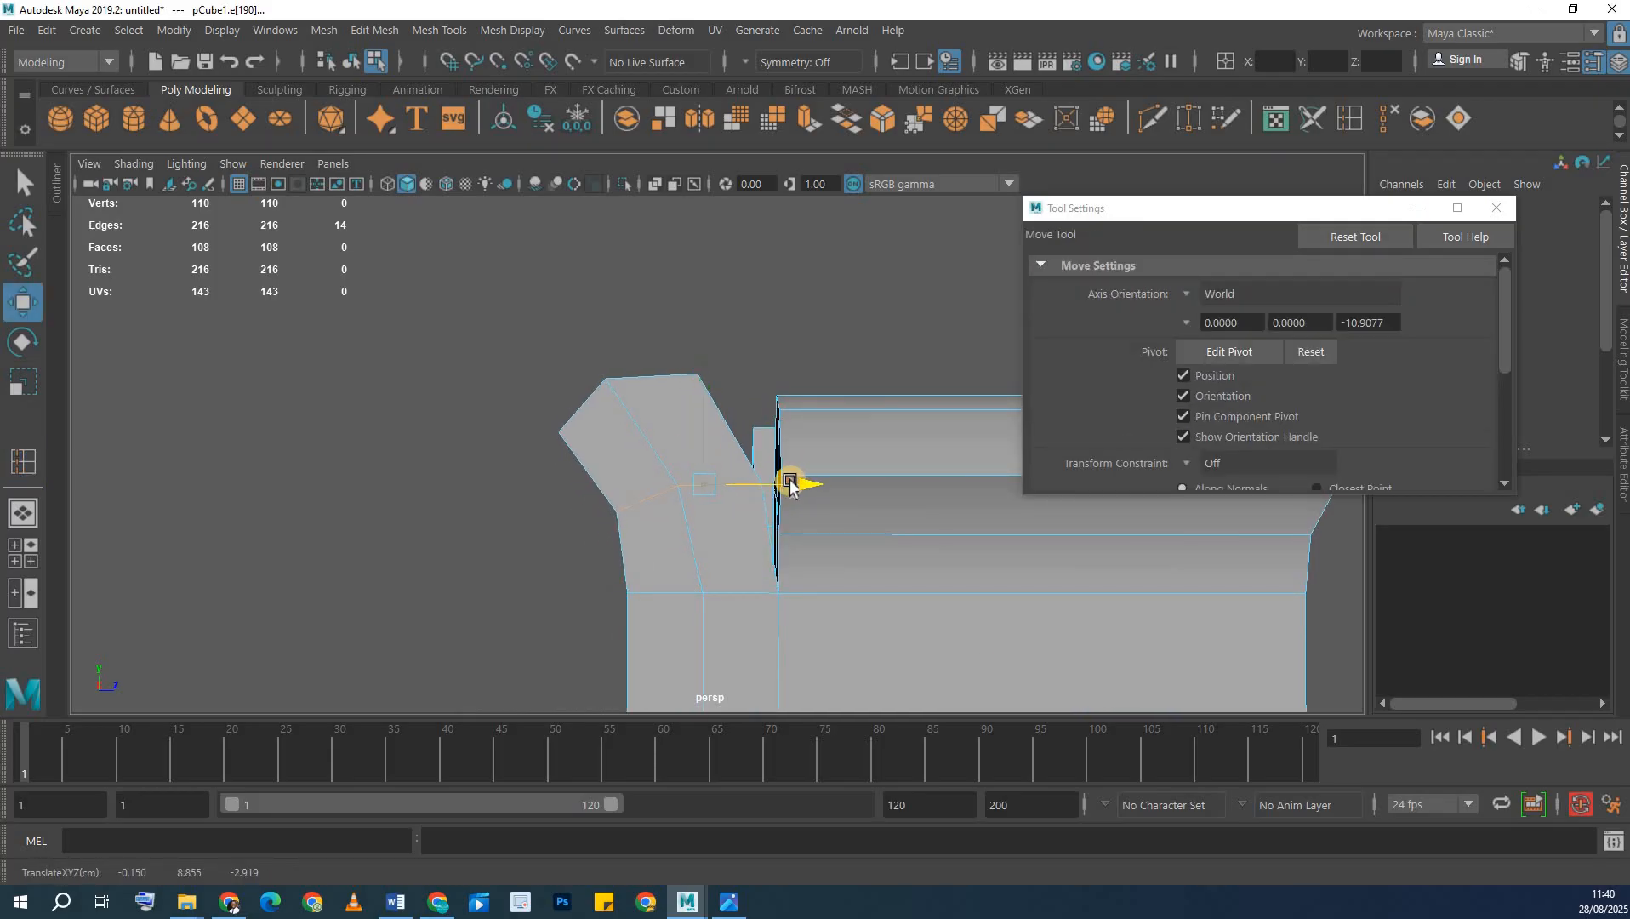
mouse_move(644, 520)
left_mouse_down("alt")
mouse_move(800, 484)
mouse_move(593, 396)
mouse_move(695, 415)
mouse_move(545, 397)
left_mouse_up("alt")
scroll(593, 396, "down", 5)
mouse_move(598, 370)
right_mouse_down()
mouse_move(659, 276)
mouse_move(611, 291)
mouse_move(664, 255)
right_mouse_up()
left_click_drag(455, 455, 921, 467, "alt")
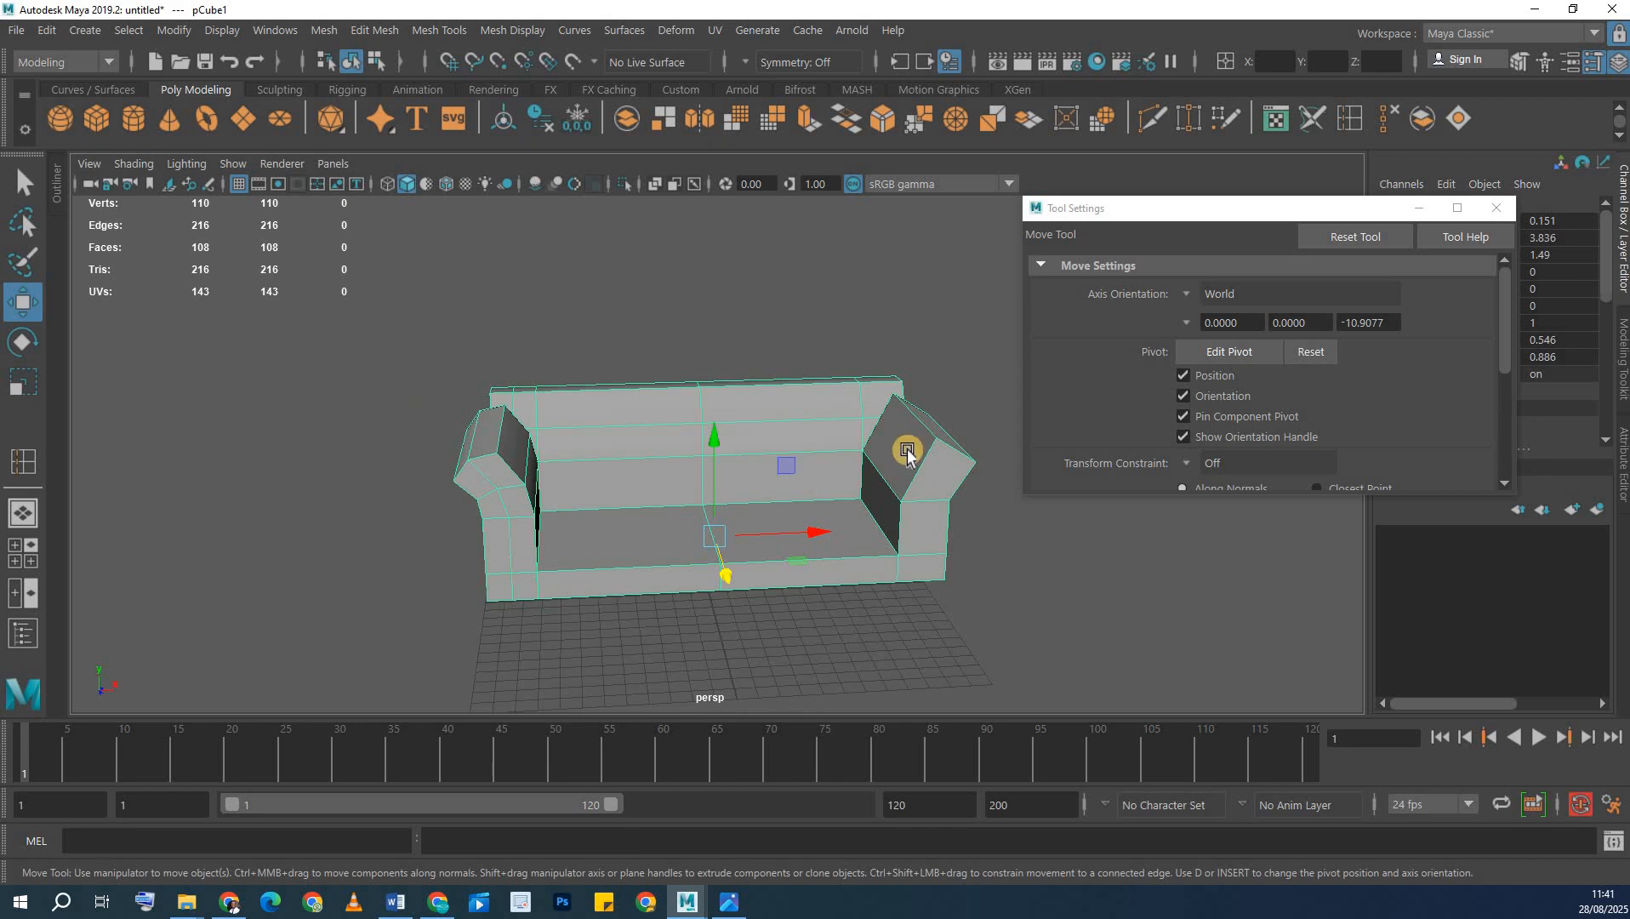
- Select all faces of the sofa's right half up to the centre loop and delete them
right_click_drag(851, 391, 838, 408)
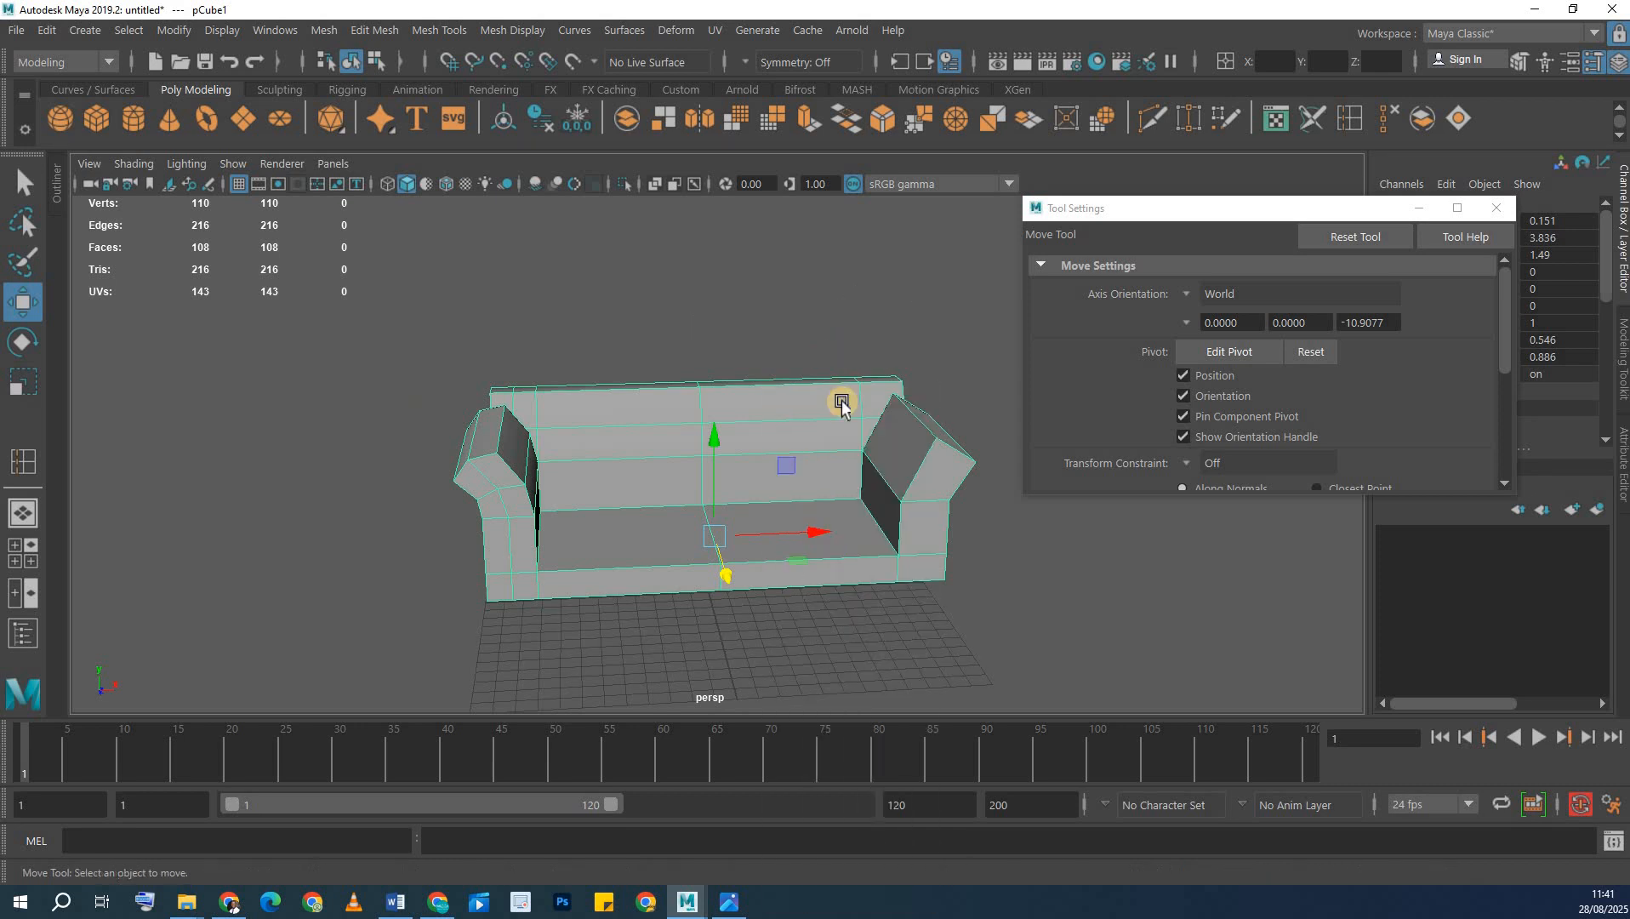
left_click_drag(904, 551, 964, 689)
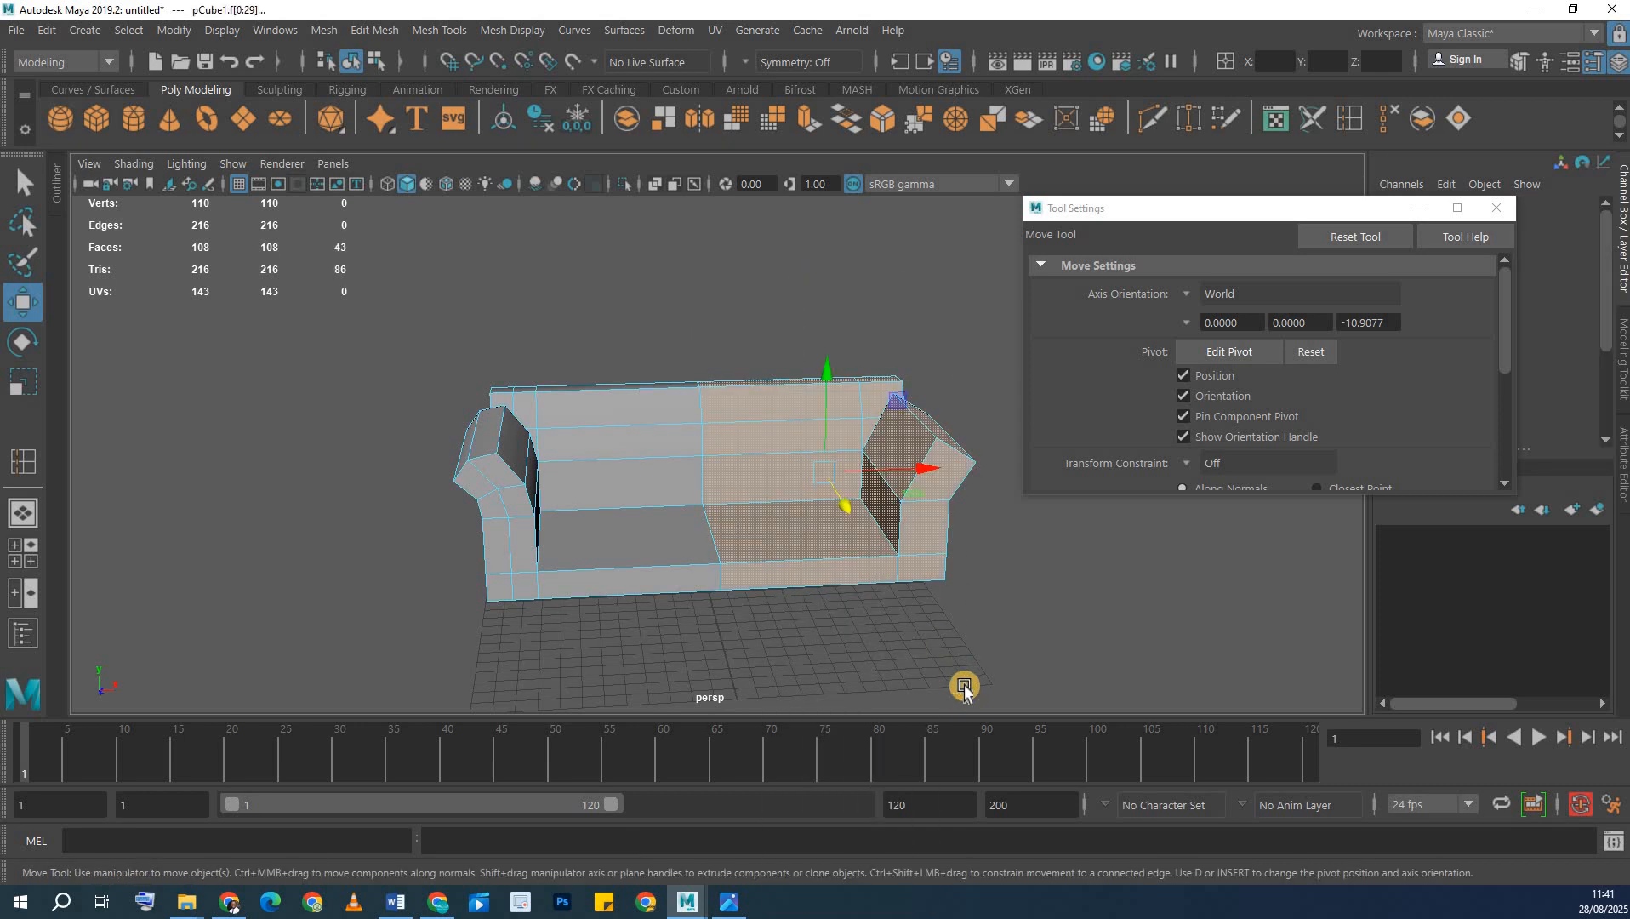
key("Delete")
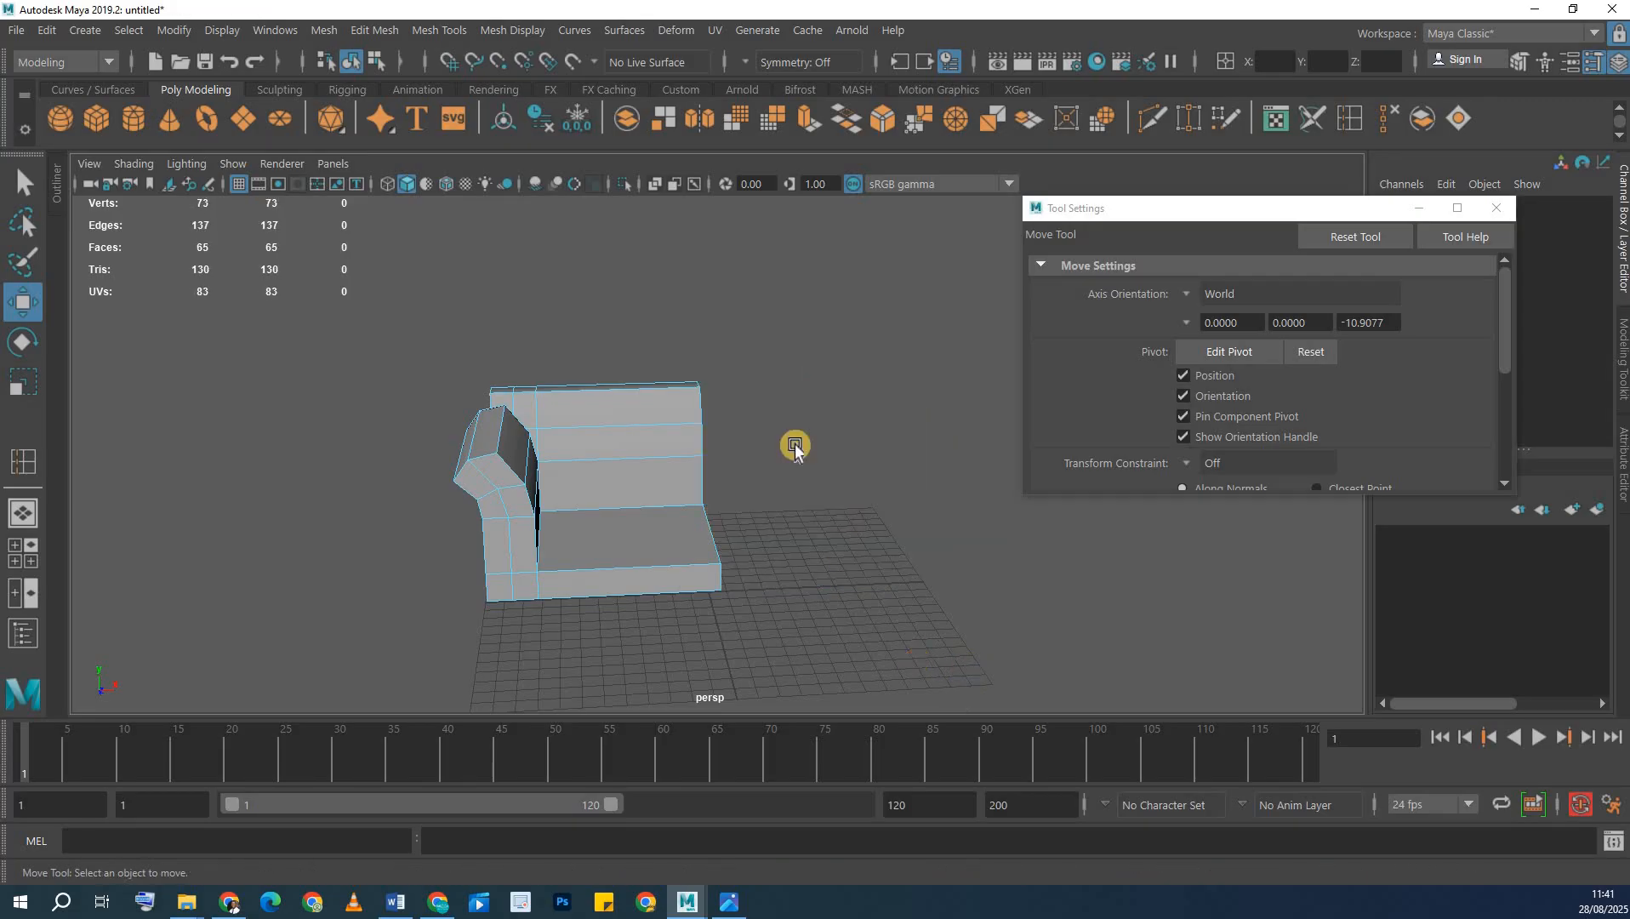
left_click_drag(668, 481, 668, 482, "alt")
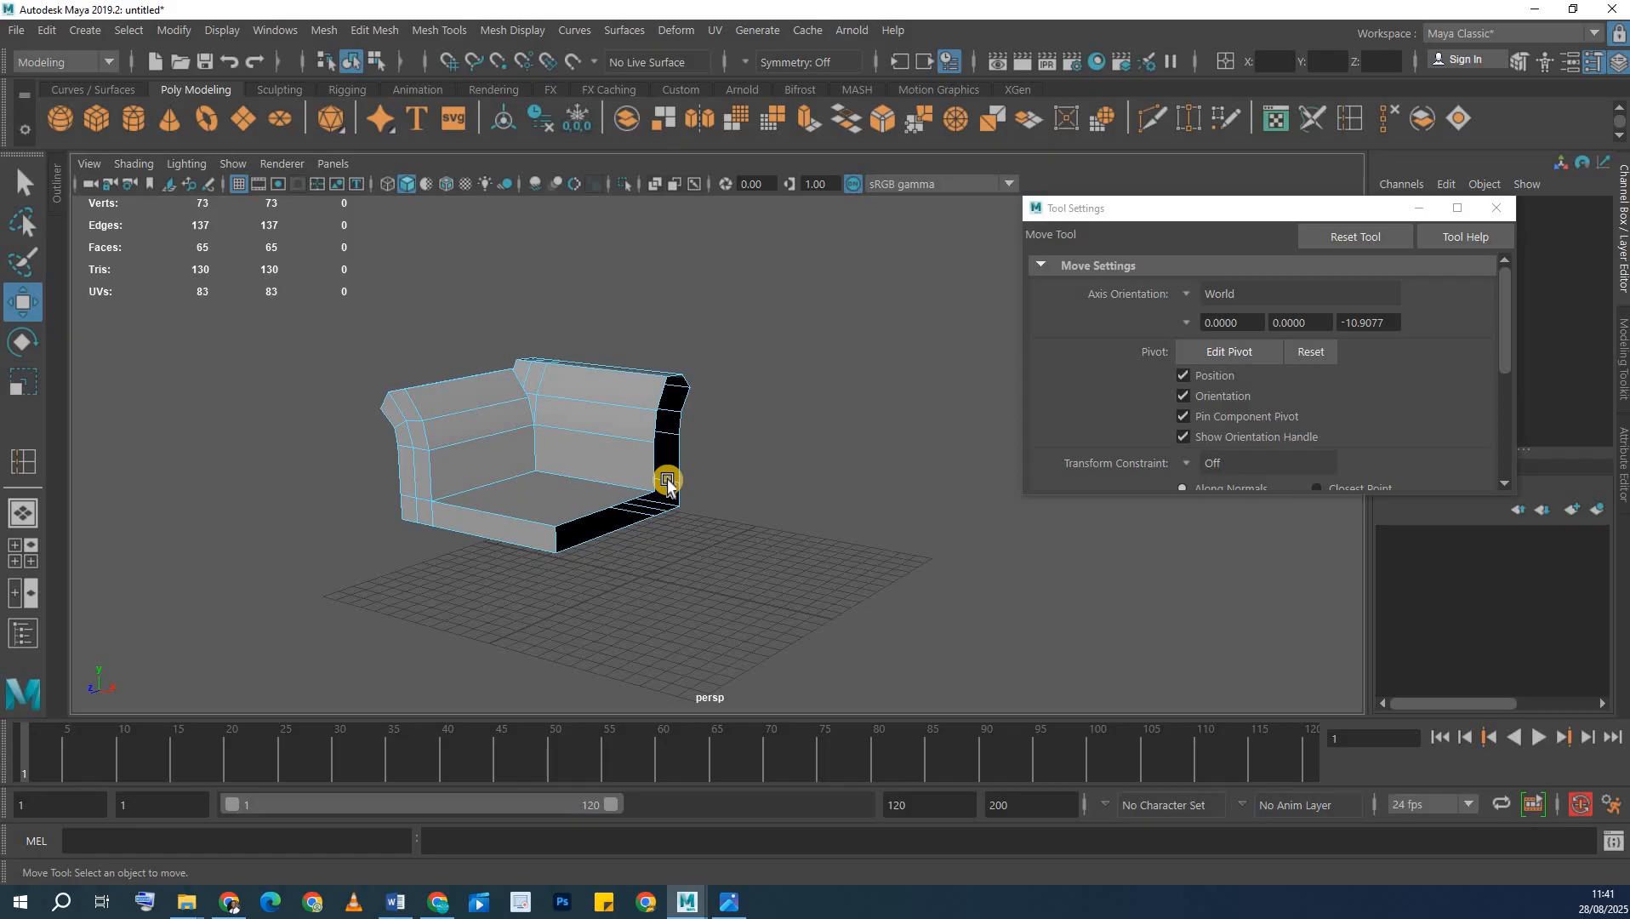
left_click_drag(587, 476, 643, 430, "alt")
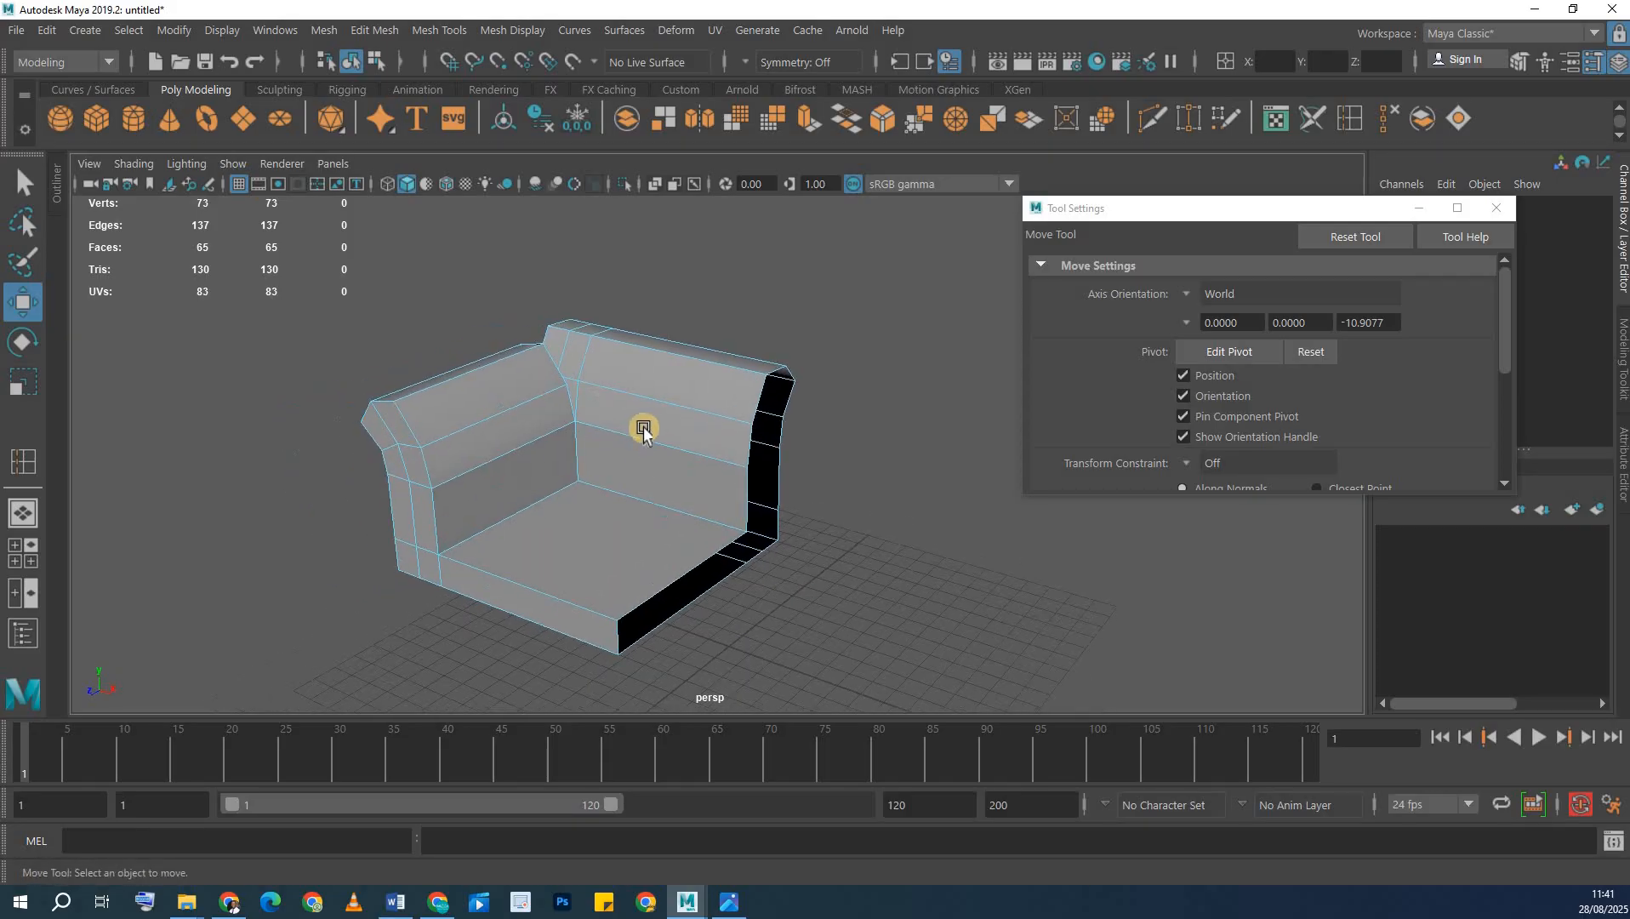
- Return to object mode with the remaining left half selected and open the Mirror options
right_click_drag(693, 363, 717, 336)
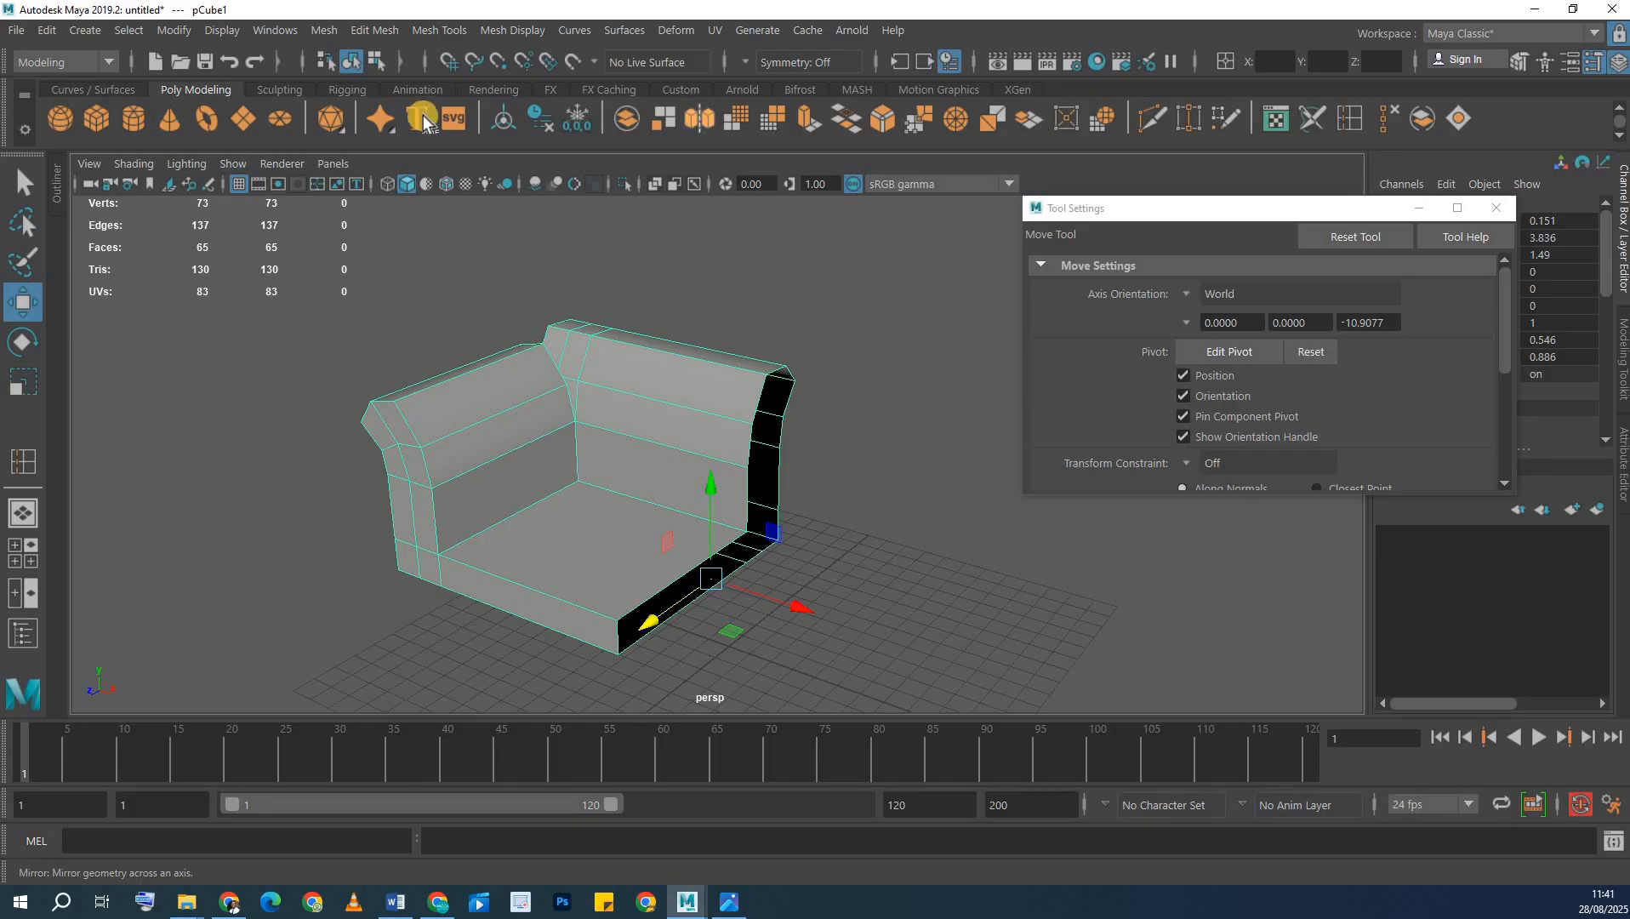
left_click(323, 31)
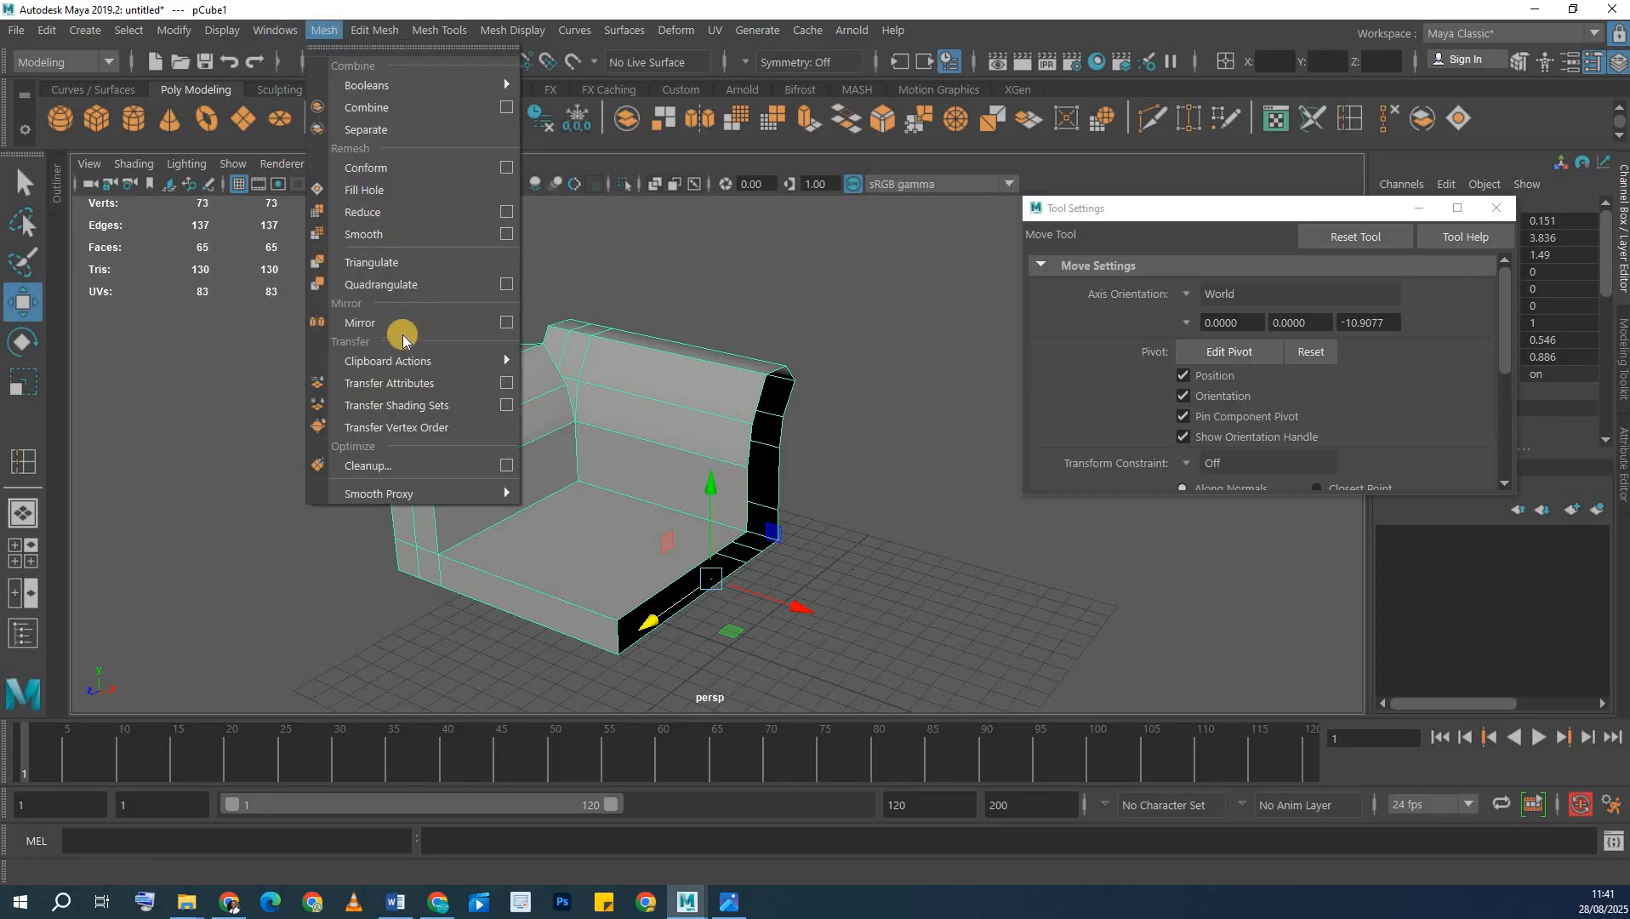
left_click(507, 322)
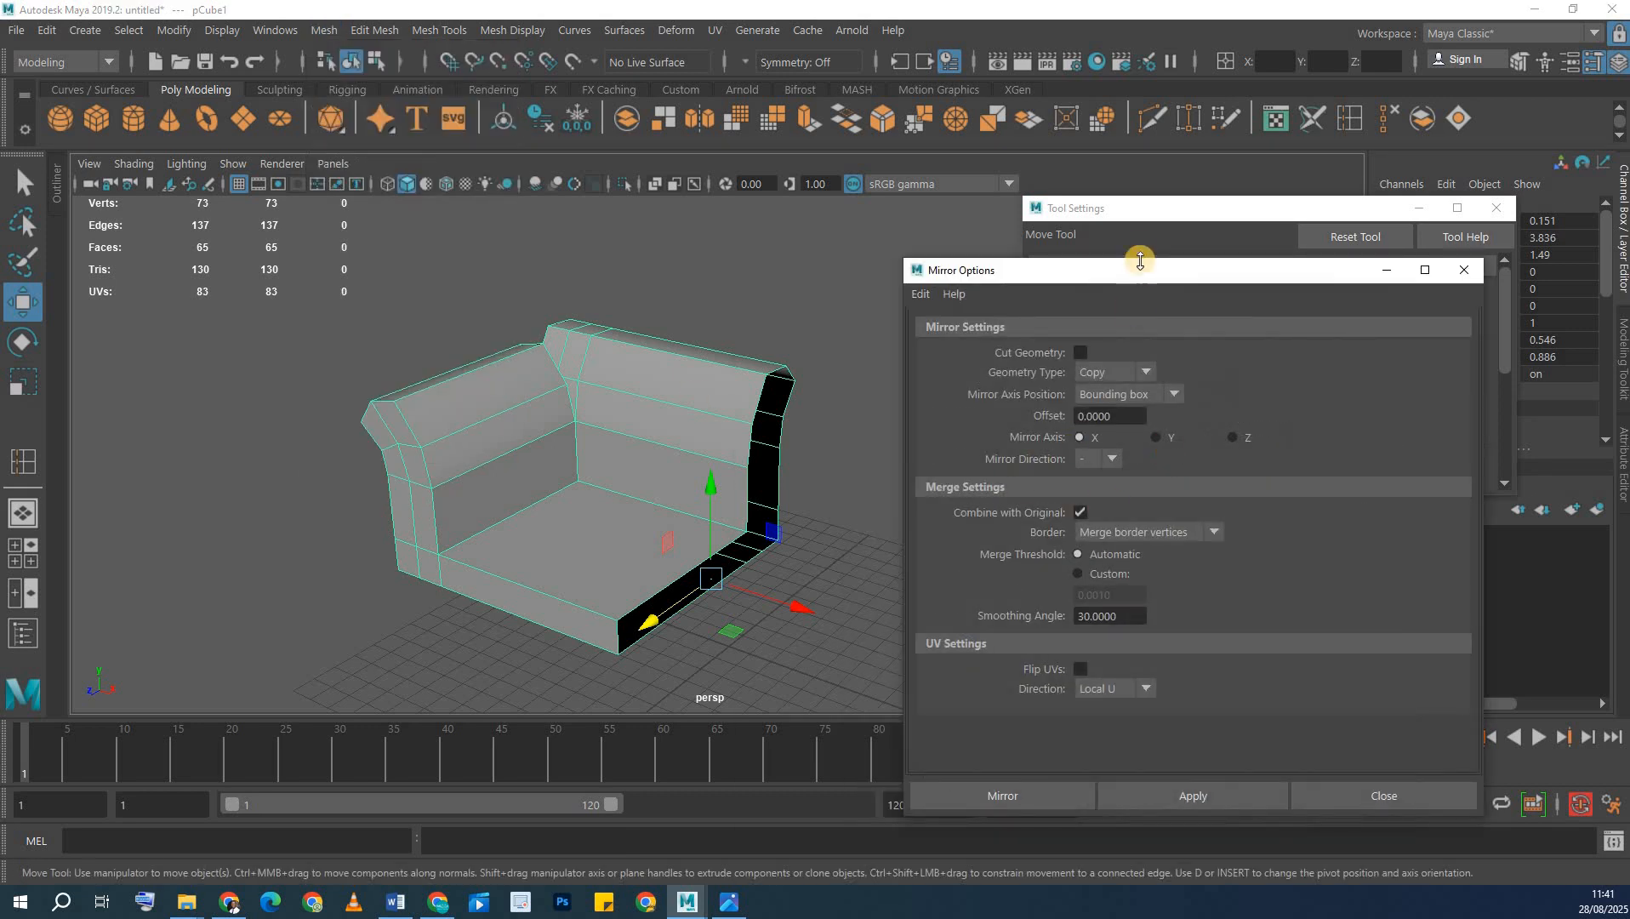
left_click_drag(1130, 283, 1144, 168)
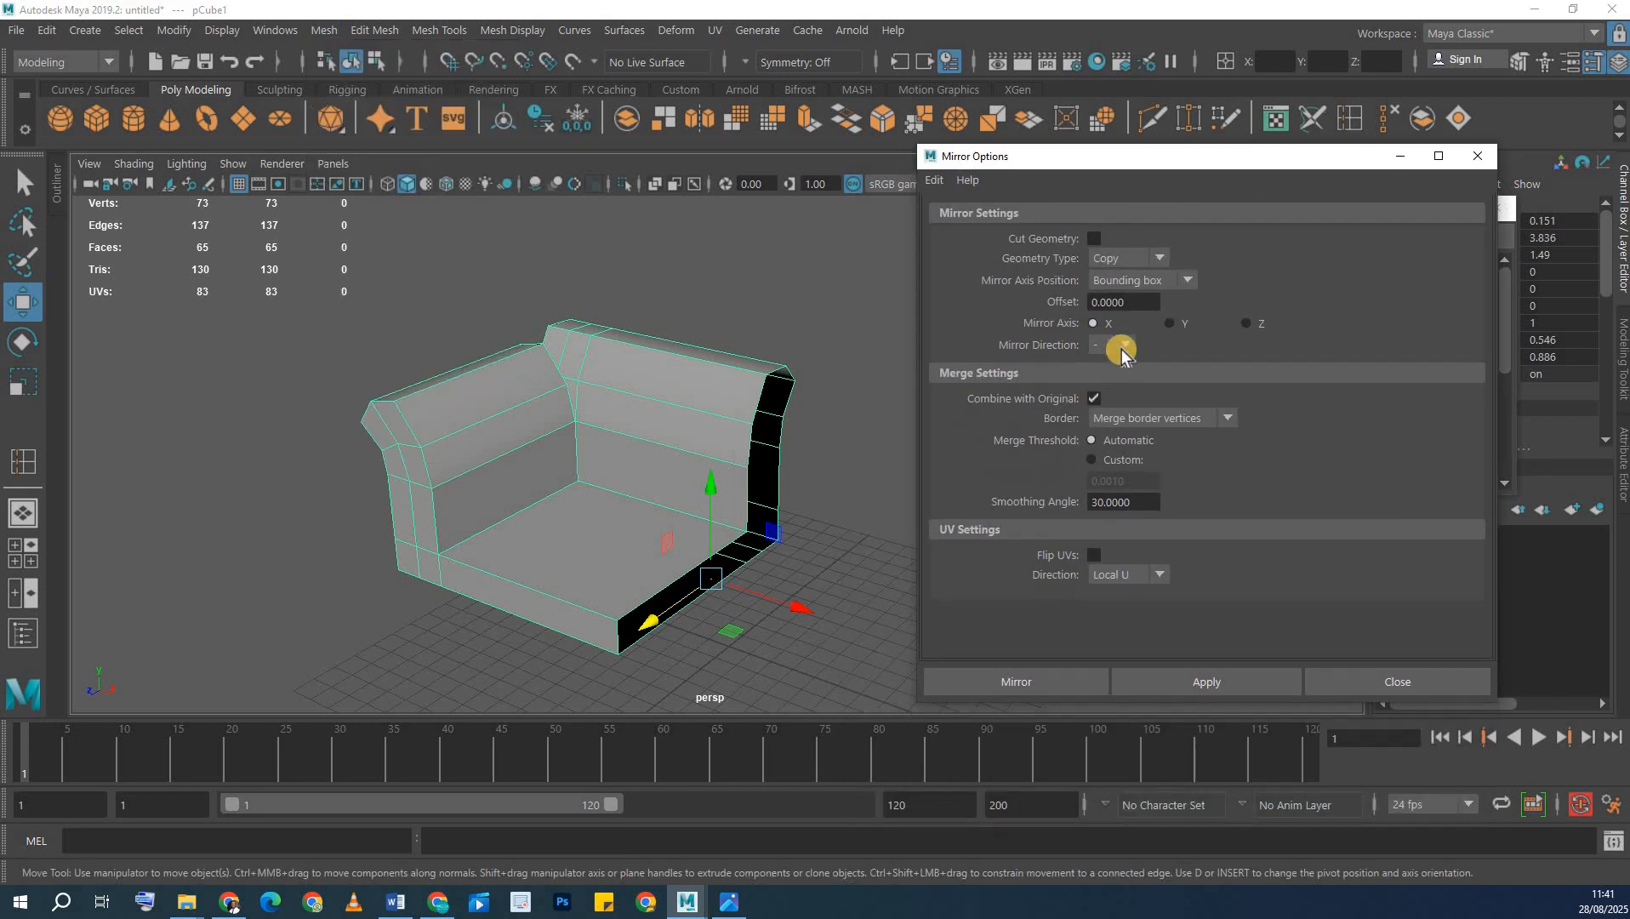
- Try to mirror the left half of the sofa along negative X, and undo it
left_click(1251, 682)
left_click_drag(371, 456, 291, 455, "alt")
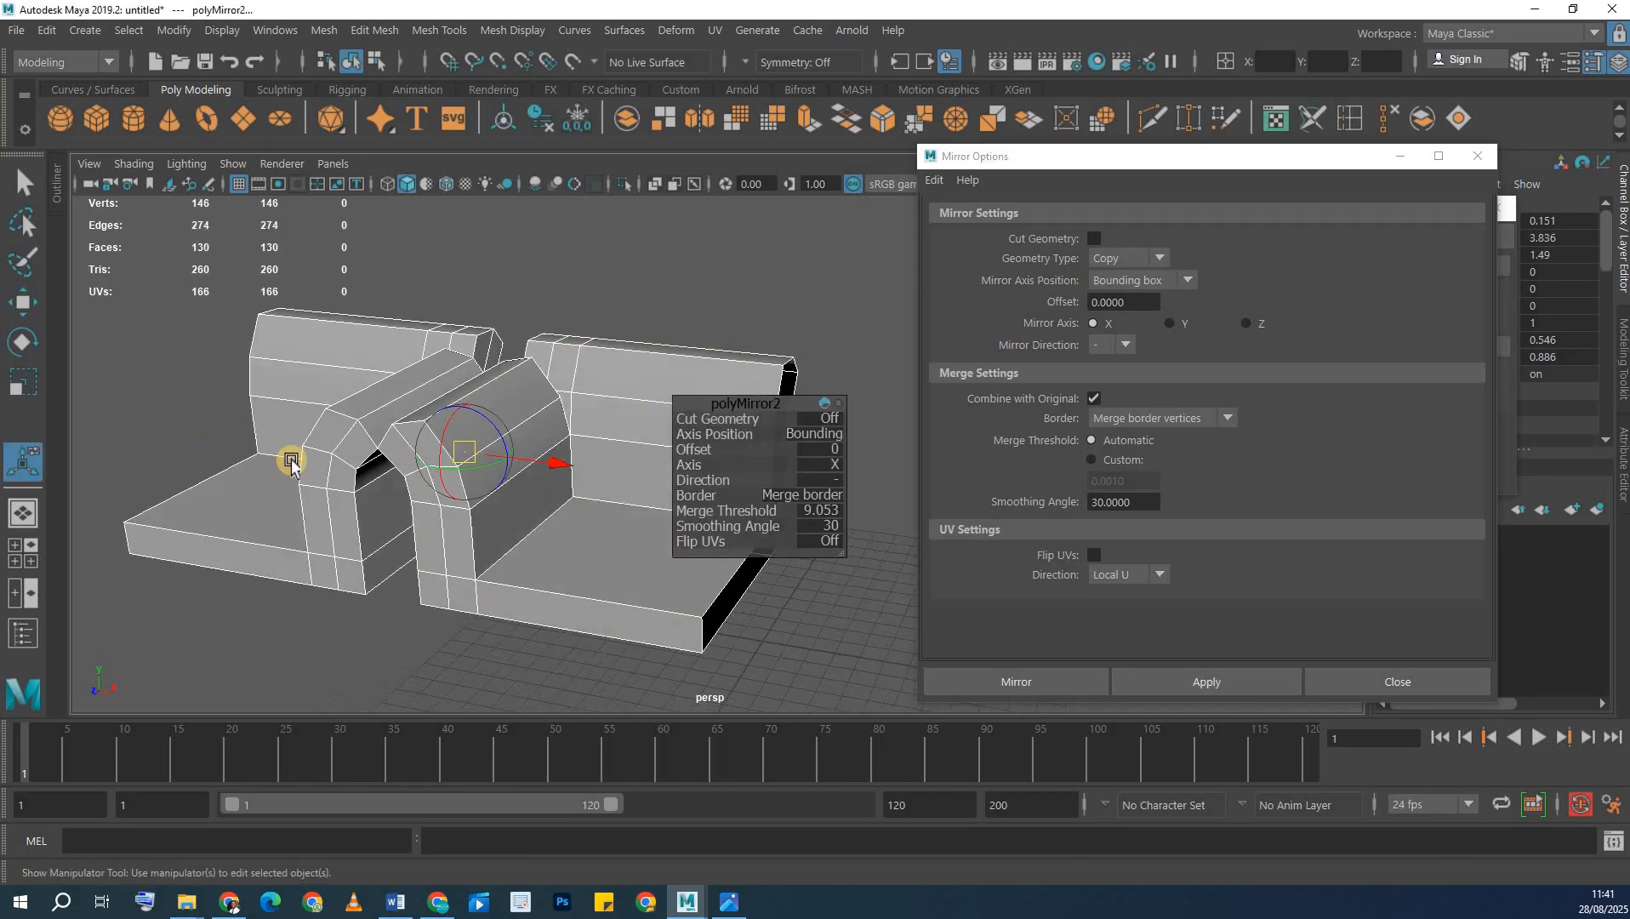
key("ctrl+z")
- Mirror the left half as a combined copy along positive X with merged border vertices, and select the whole sofa for moving
left_click(1120, 345)
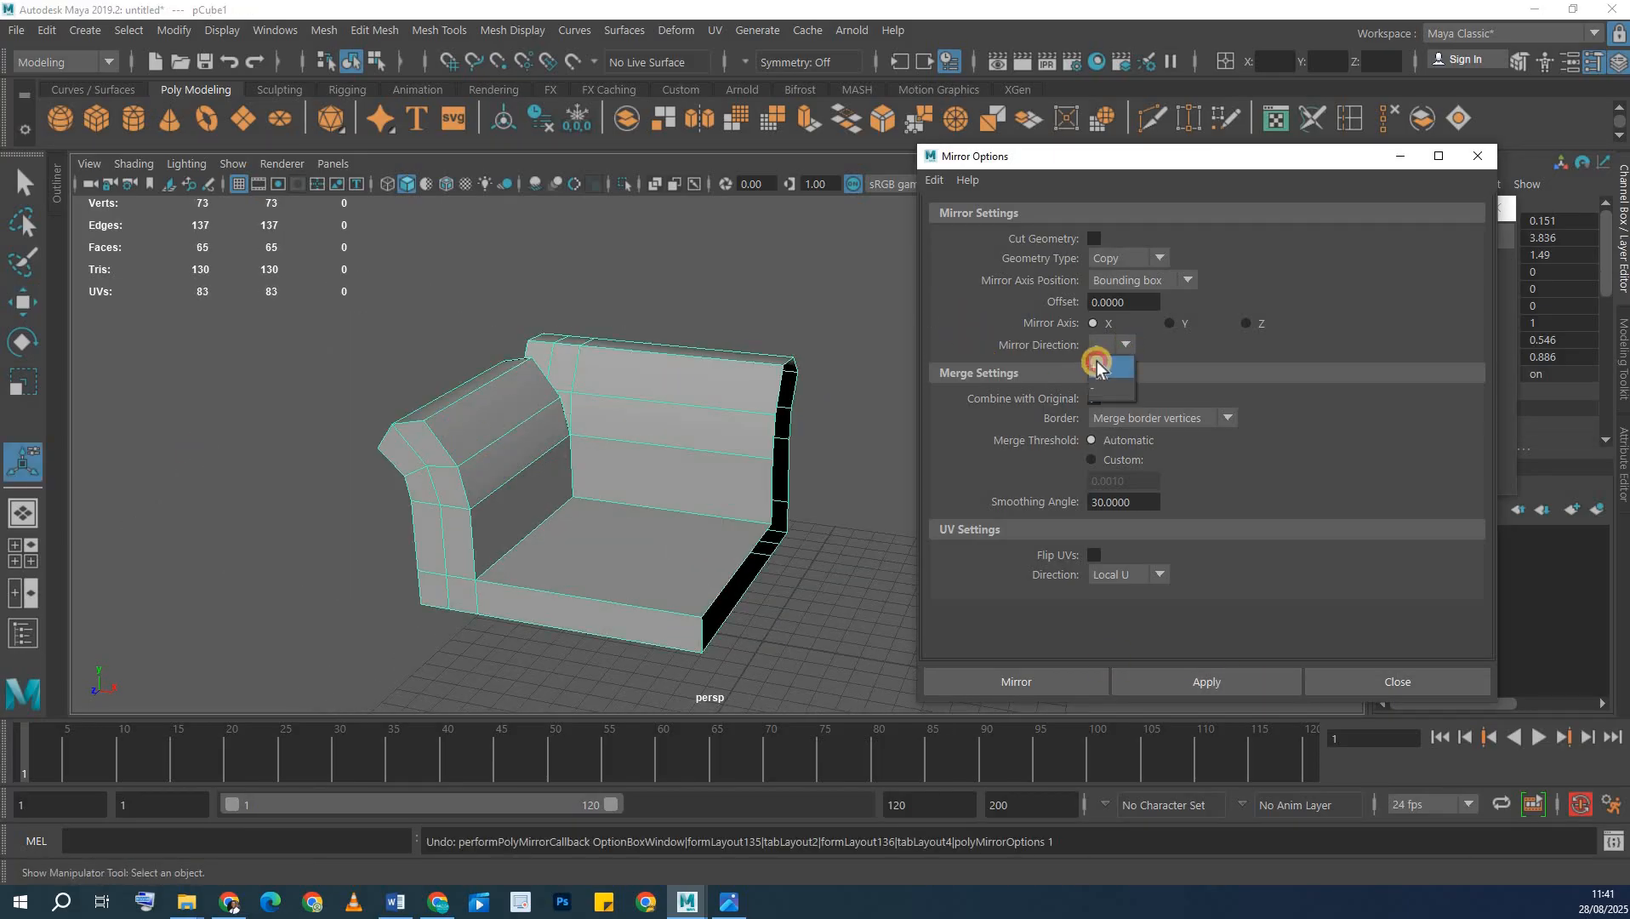
left_click(1102, 362)
left_click(1229, 681)
left_click_drag(585, 493, 146, 389, "alt")
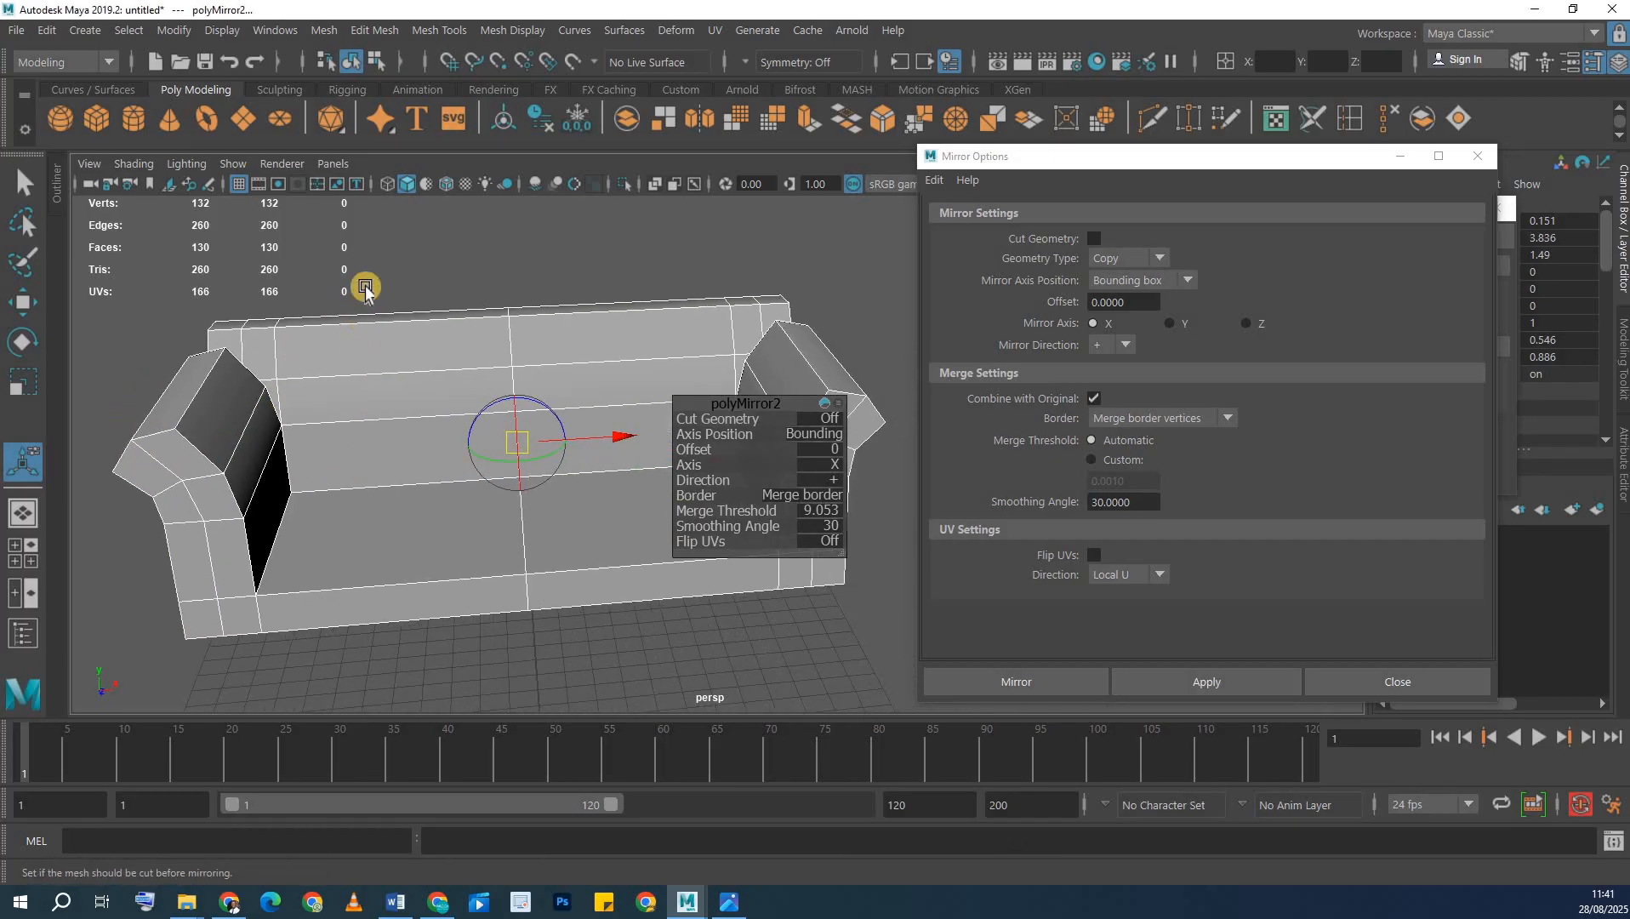
left_click(392, 295)
left_click(425, 354)
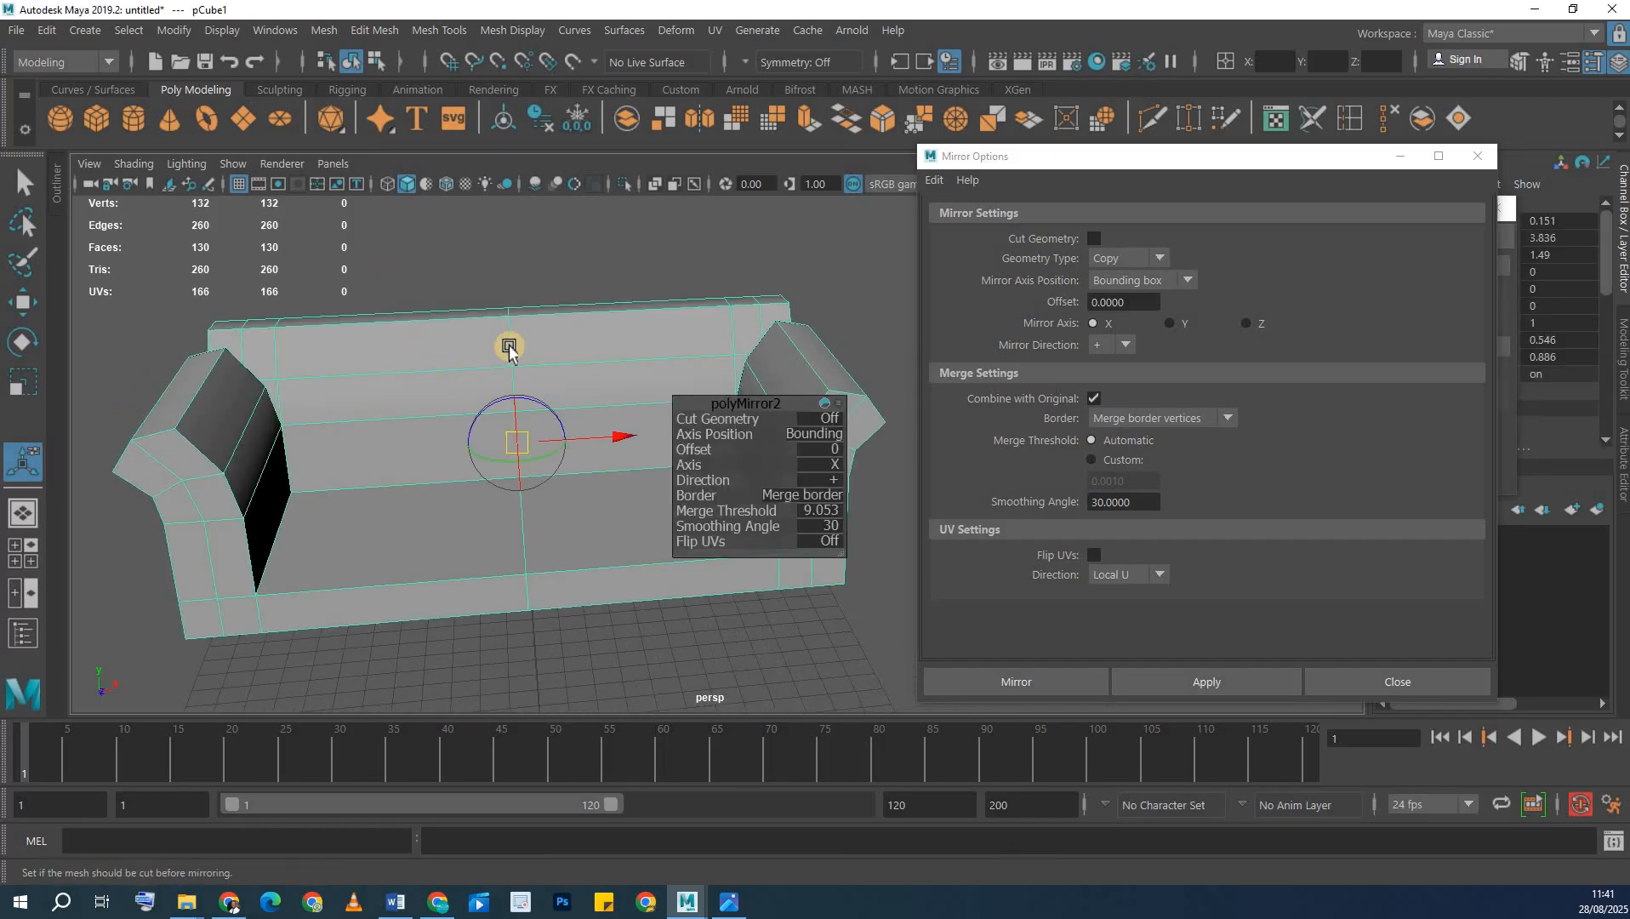
key("w")
left_click(695, 412)
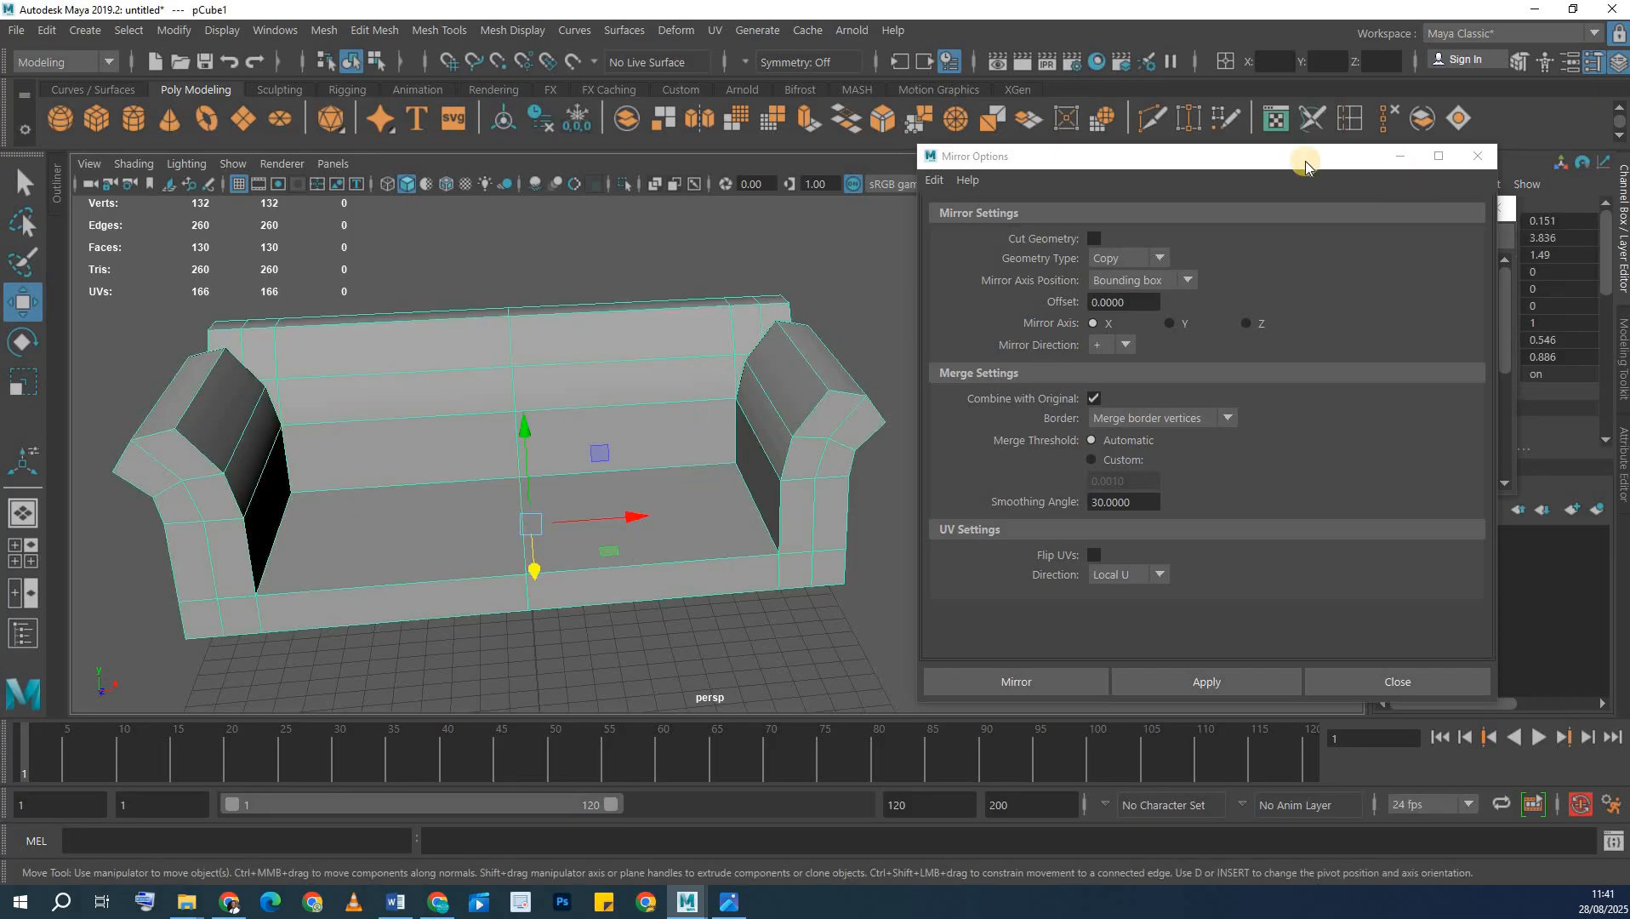
- Preview the mirrored sofa smoothed, restore the unsmoothed display, and examine the left arm's outer side
left_click_drag(647, 451, 564, 485, "alt")
key("3")
key("1")
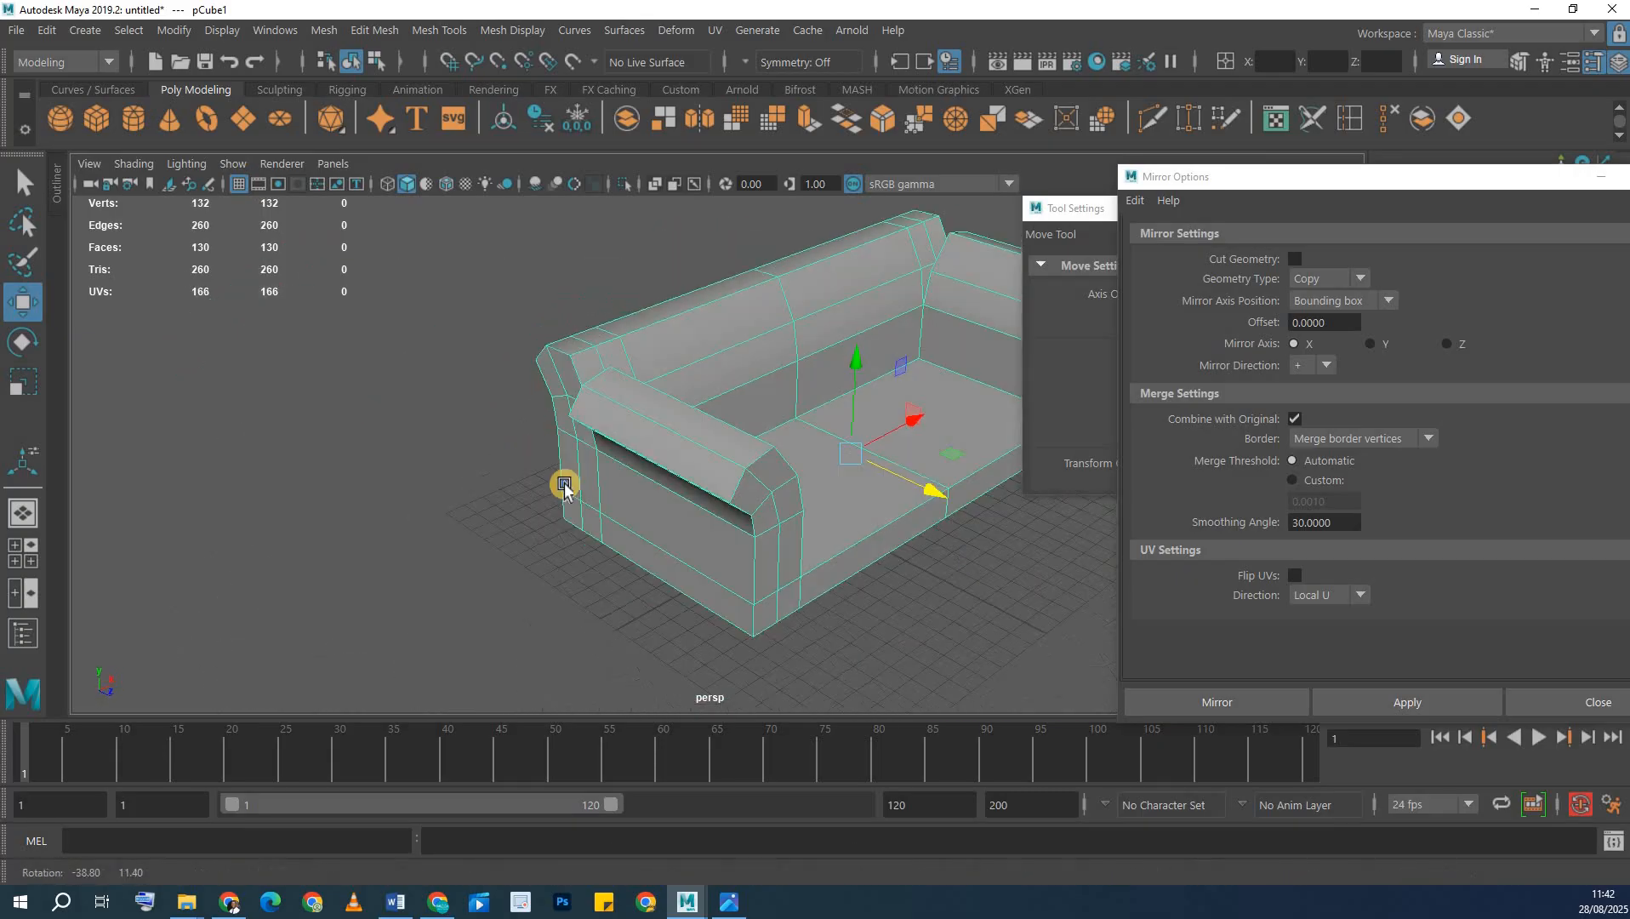
middle_click_drag(727, 471, 620, 402, "alt")
right_click_drag(619, 402, 690, 405, "alt")
left_click_drag(695, 378, 713, 340, "alt")
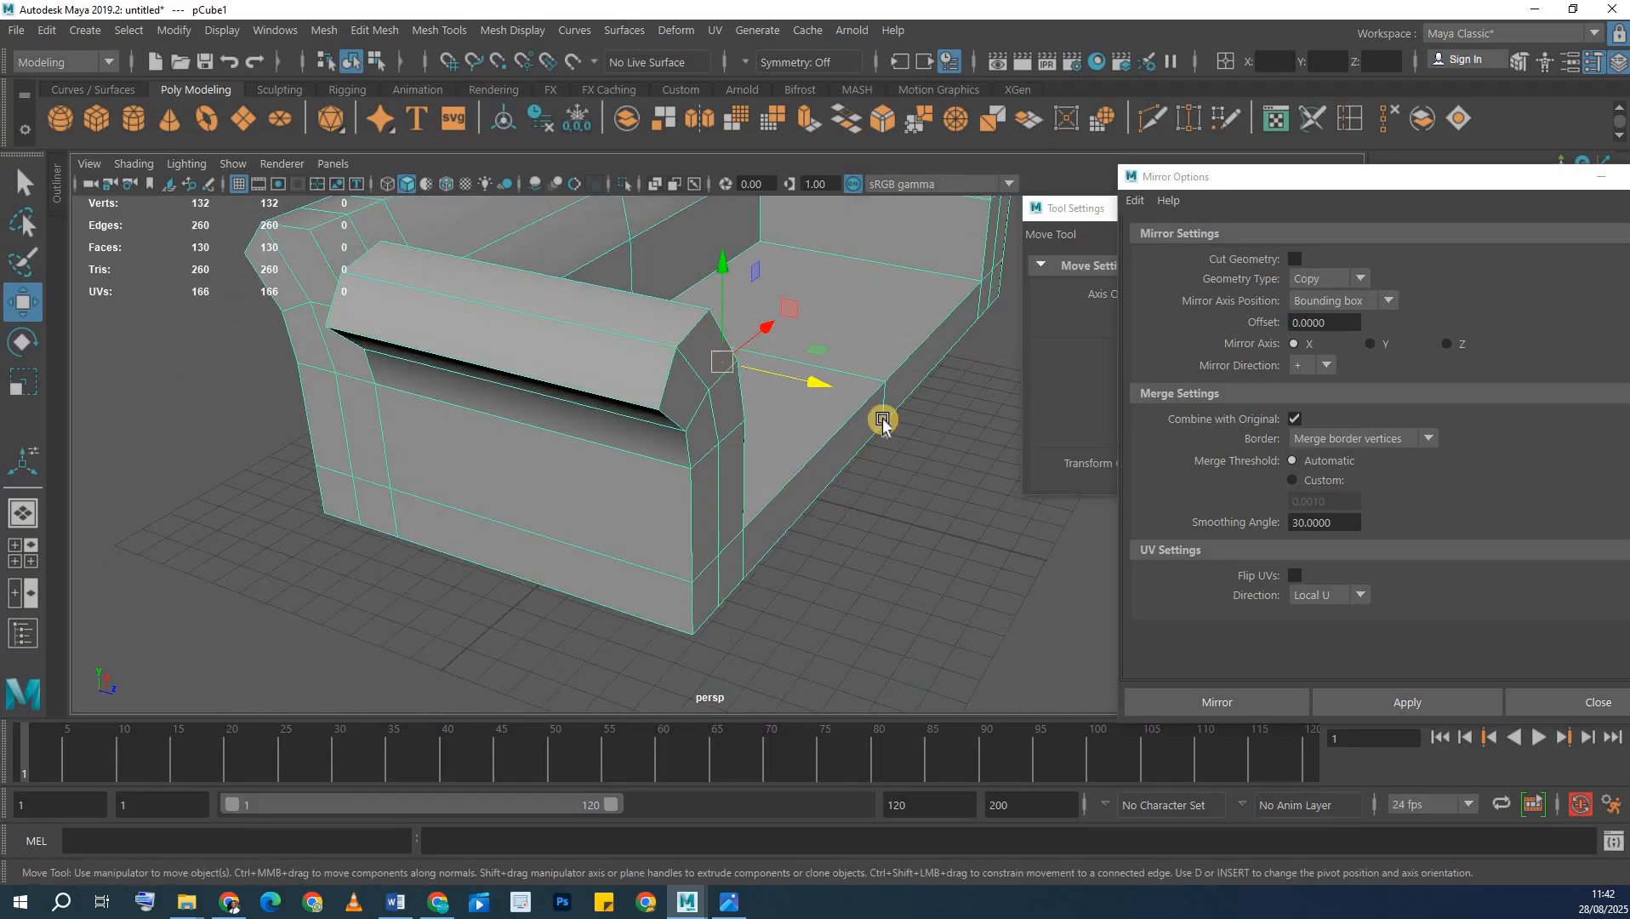
- Switch to edge mode and select the border edges around the front face of the left arm
left_click_drag(723, 516, 669, 345, "alt")
right_click(573, 387)
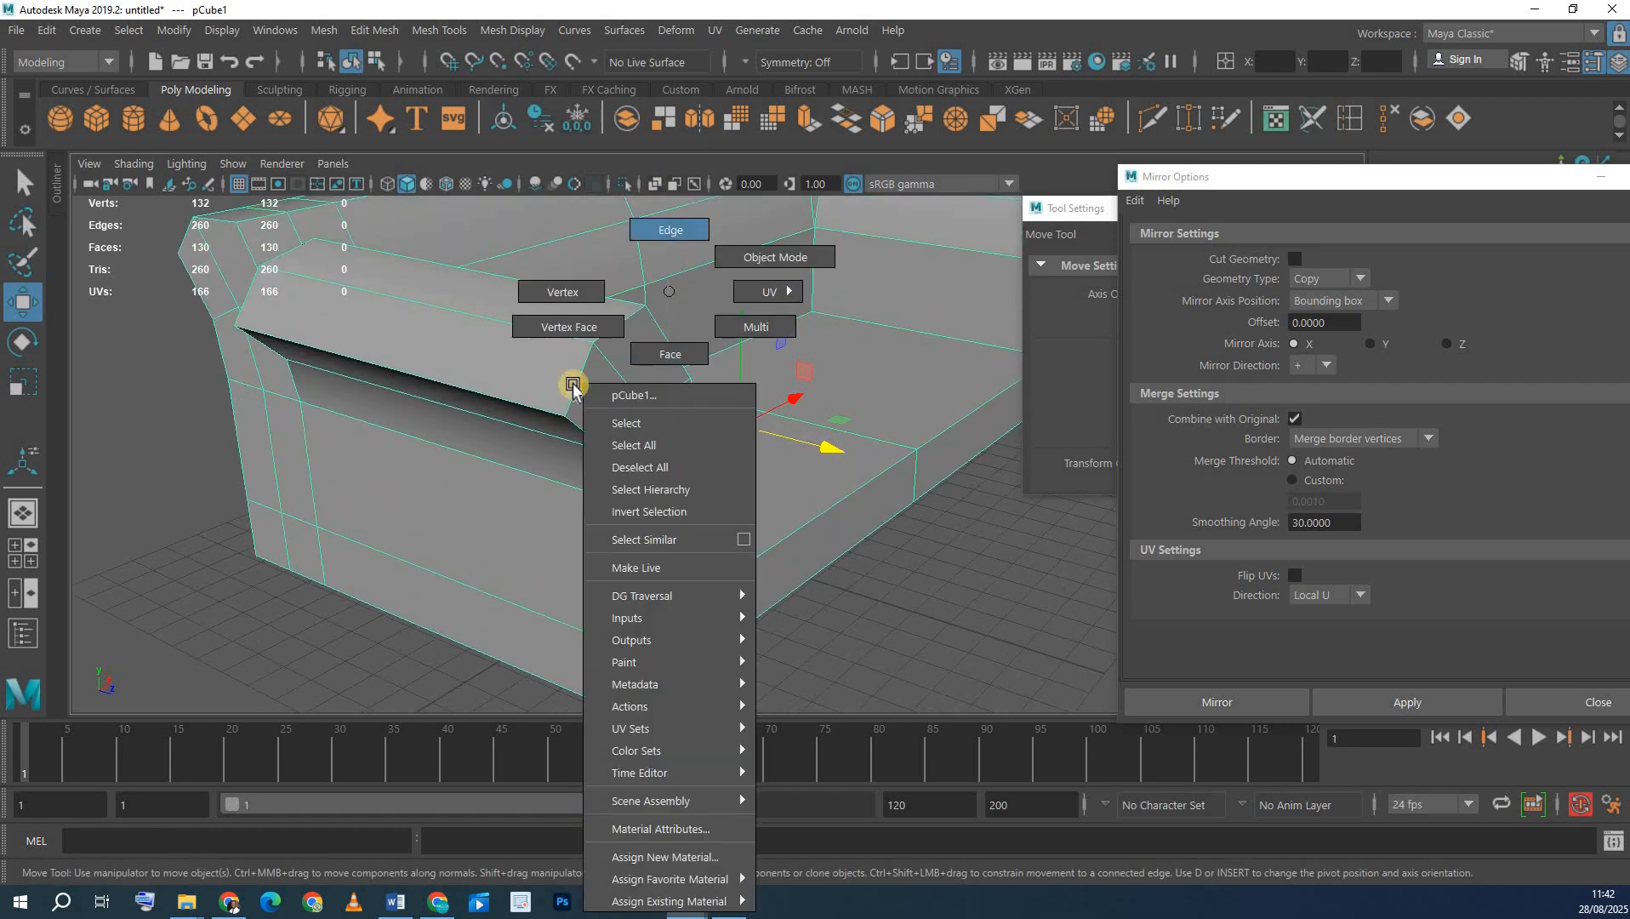
right_click_drag(572, 387, 630, 203)
left_click(610, 328)
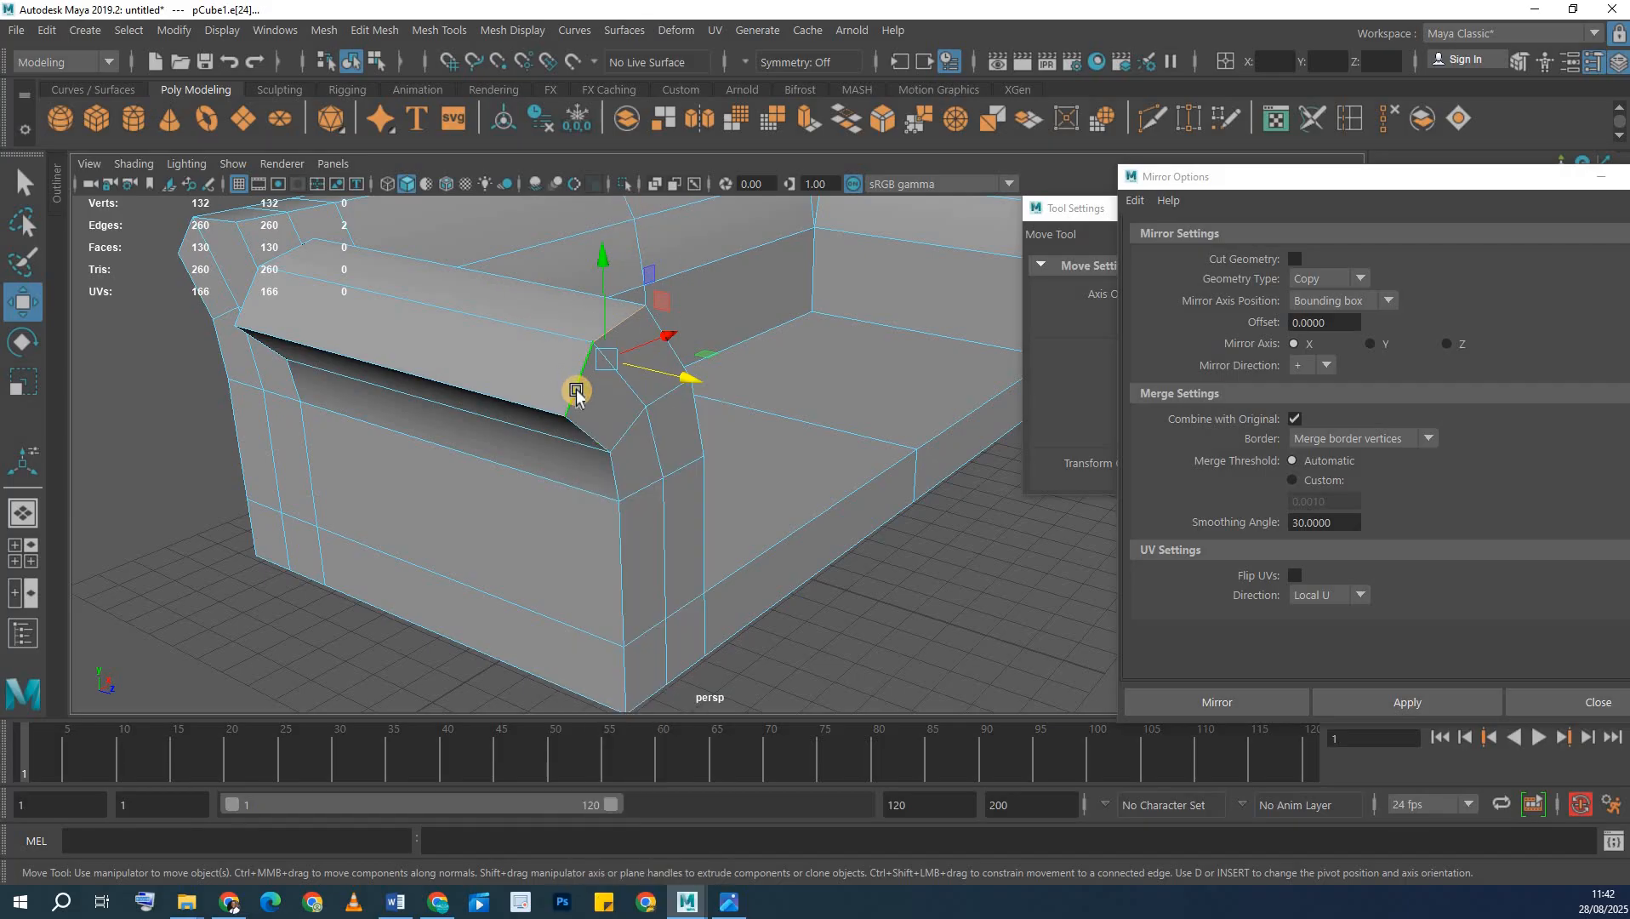
left_click(615, 539)
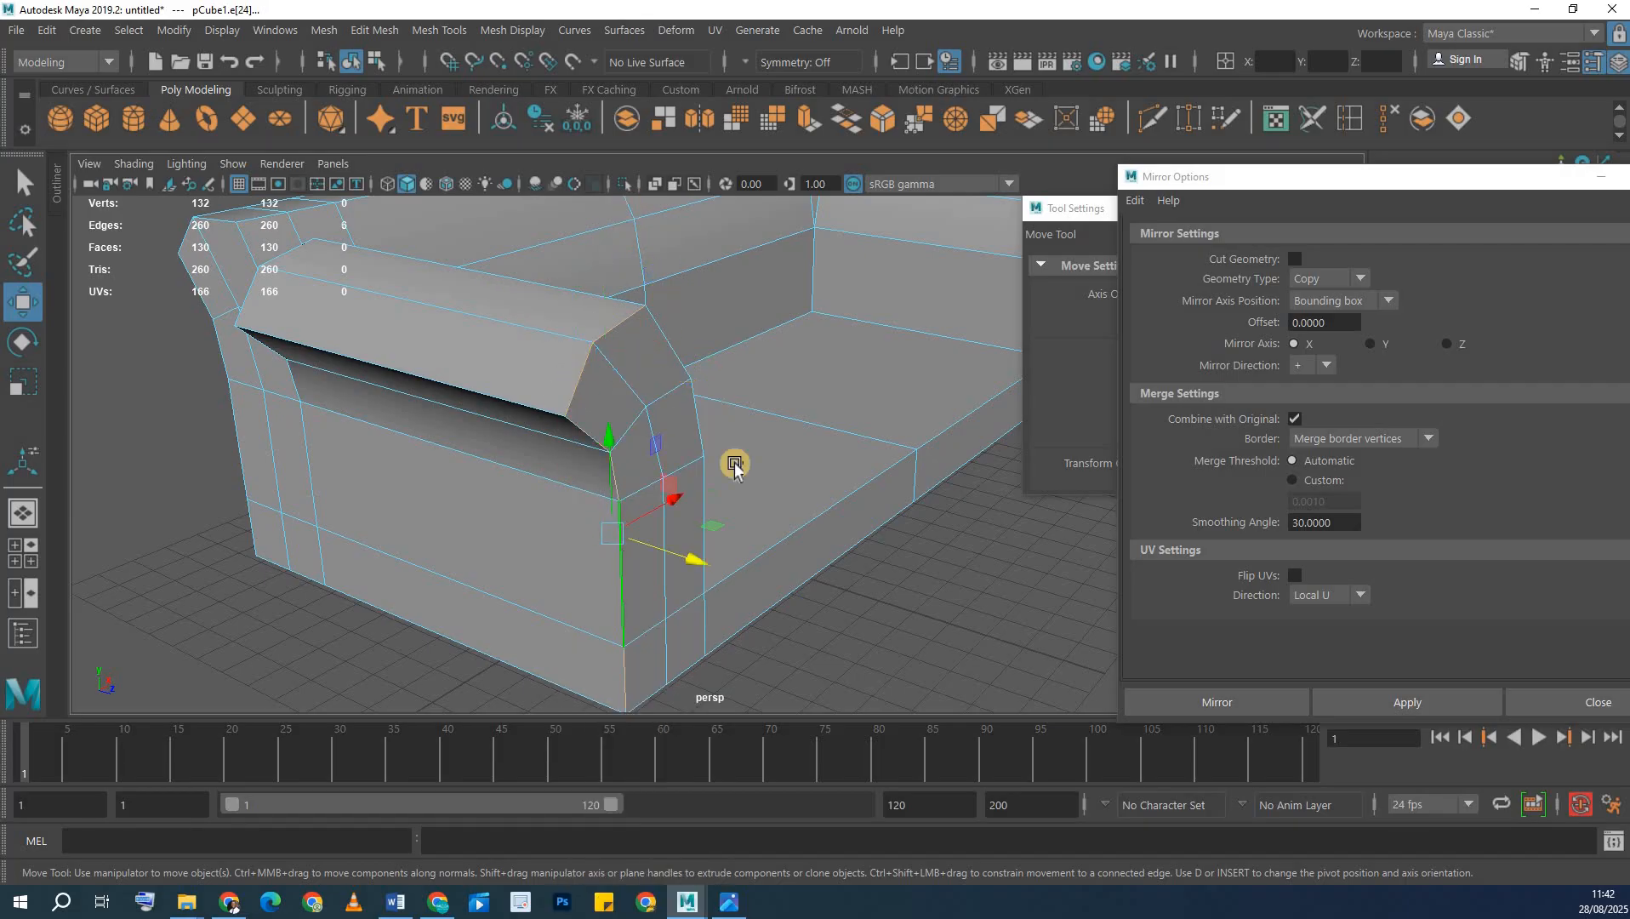
double_click(692, 429, "shift")
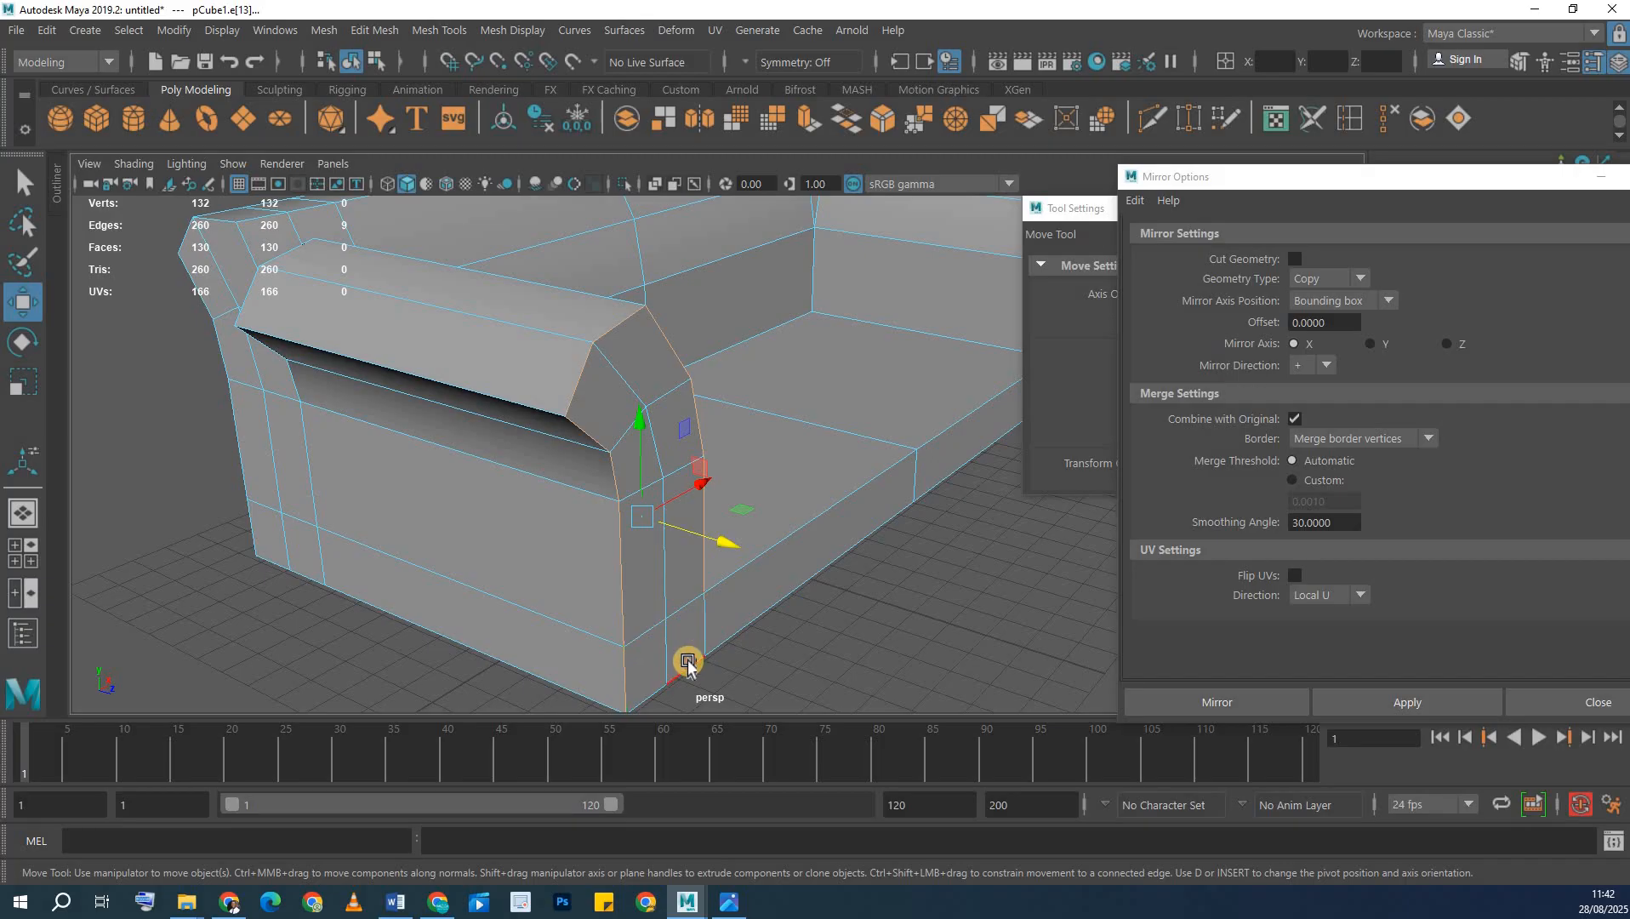
- Add the seat front's lower edges and the right arm's front border edges to the selection
left_click_drag(742, 513, 609, 496, "alt")
middle_click_drag(979, 501, 685, 522, "alt")
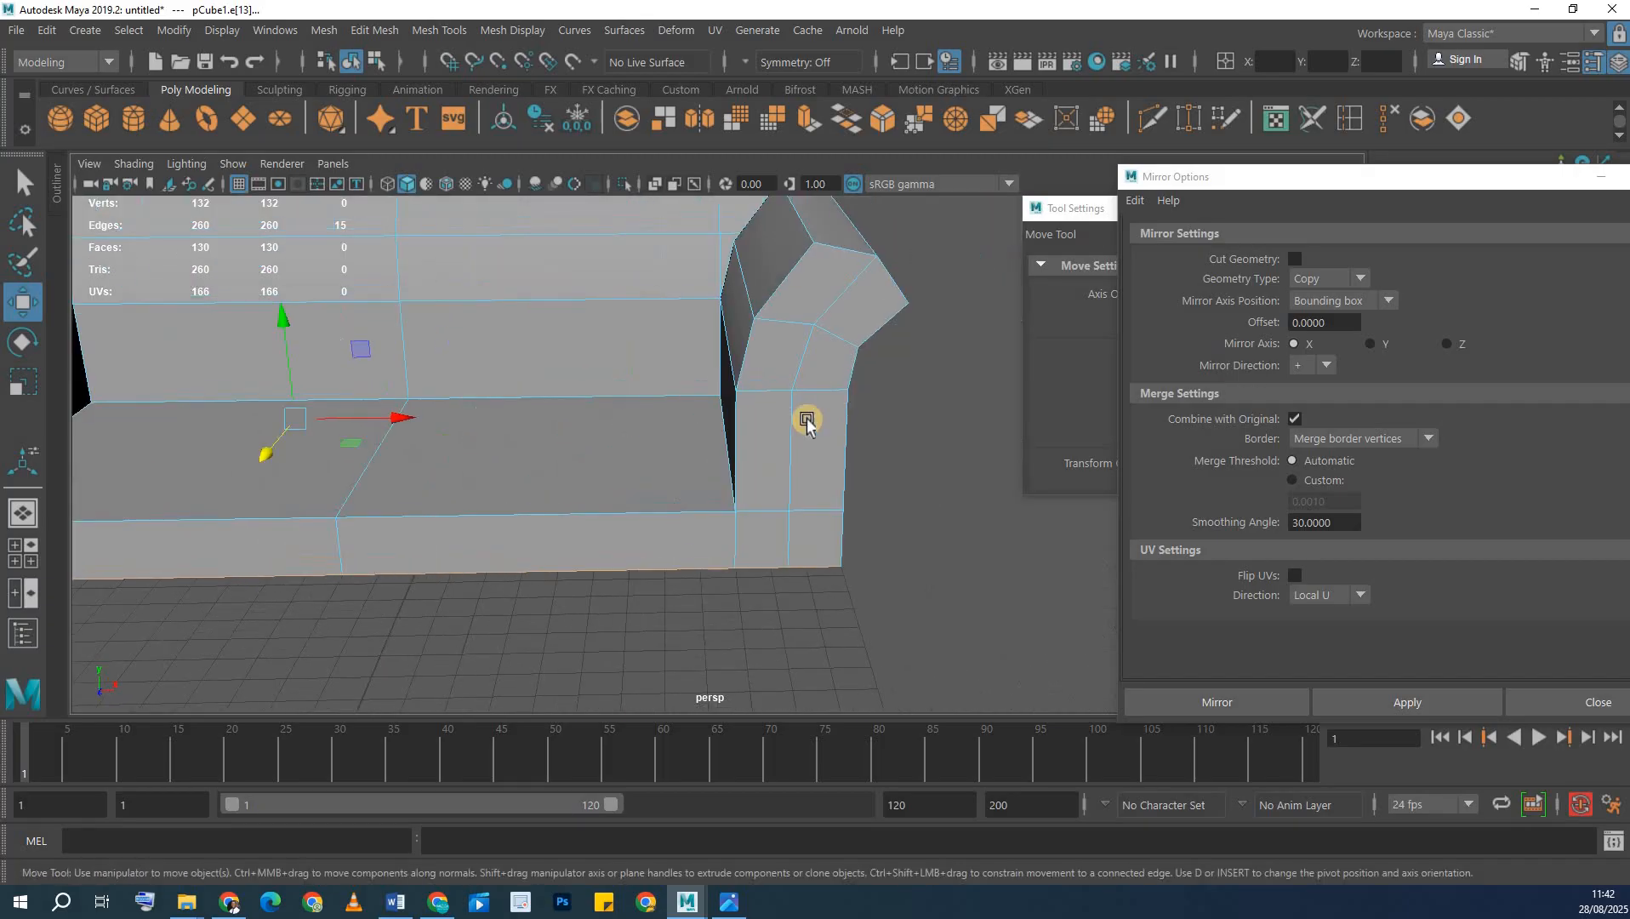
double_click(806, 237, "shift")
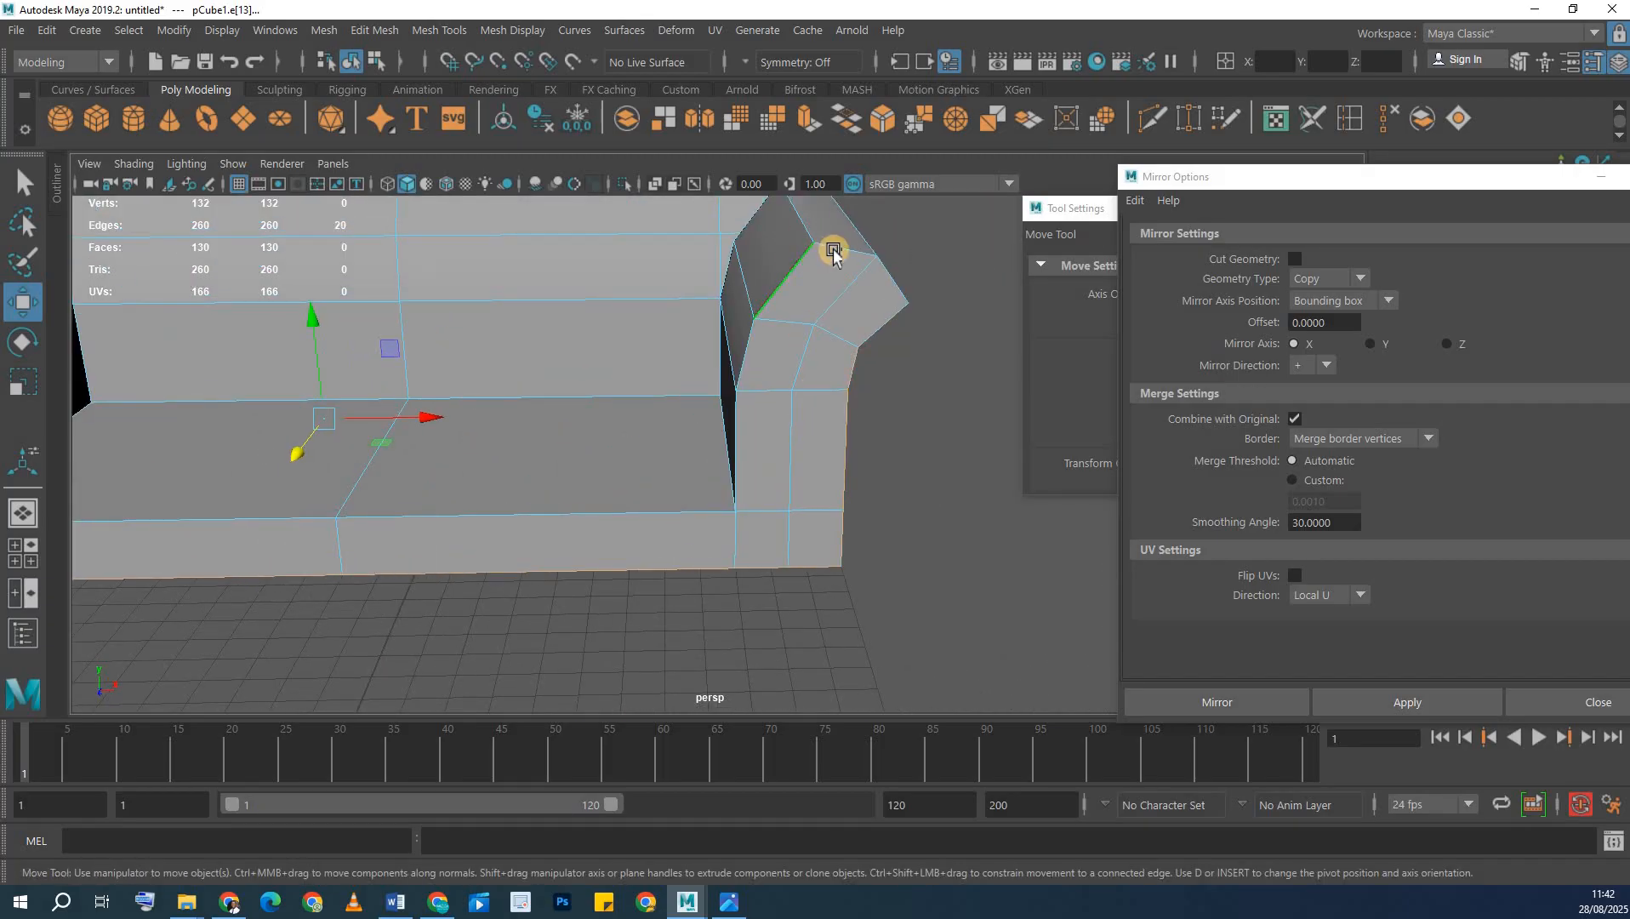
double_click(652, 514, "shift")
left_click_drag(728, 515, 995, 289, "alt")
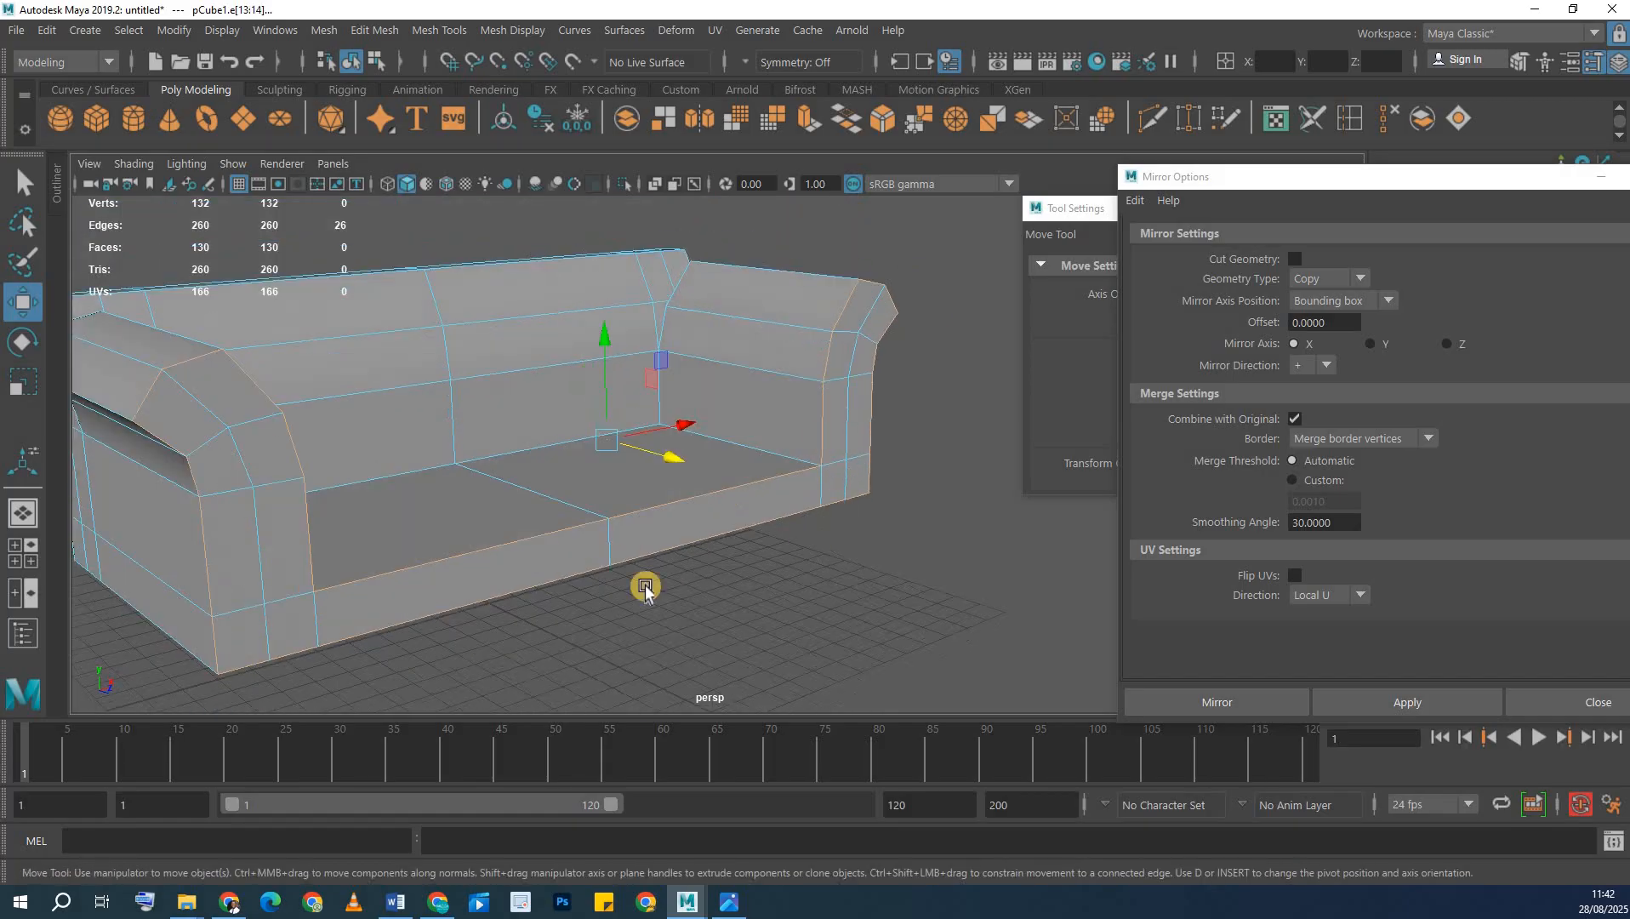
left_click_drag(393, 491, 850, 298, "alt")
- Open the Bevel options for the selected front border edges
left_click_drag(1513, 176, 1212, 442)
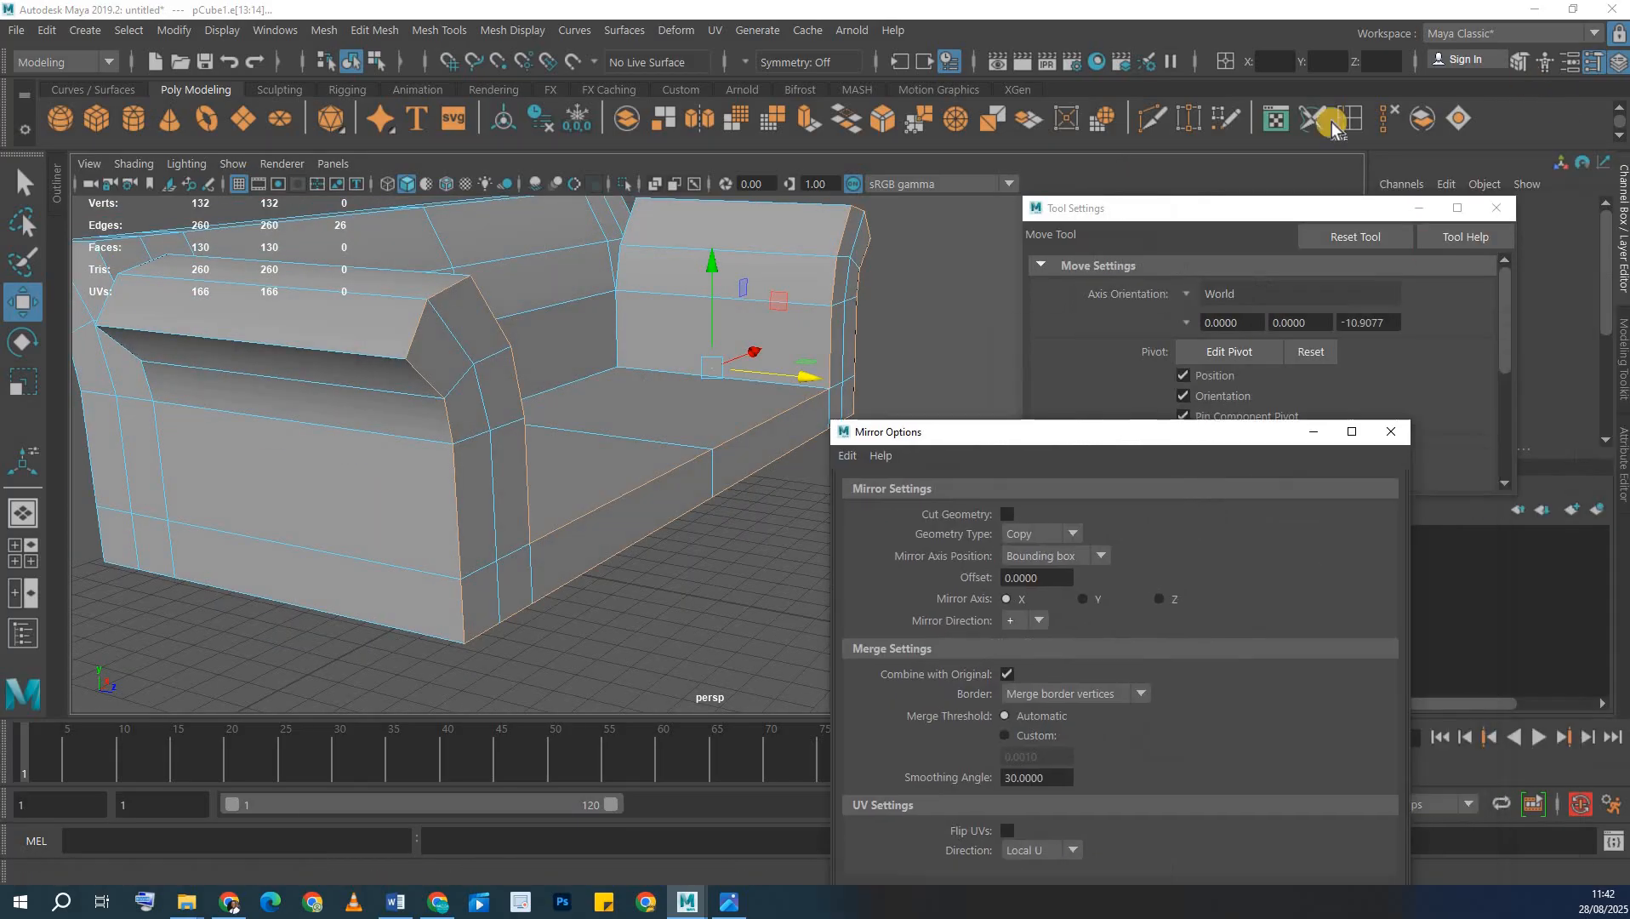
double_click(883, 121)
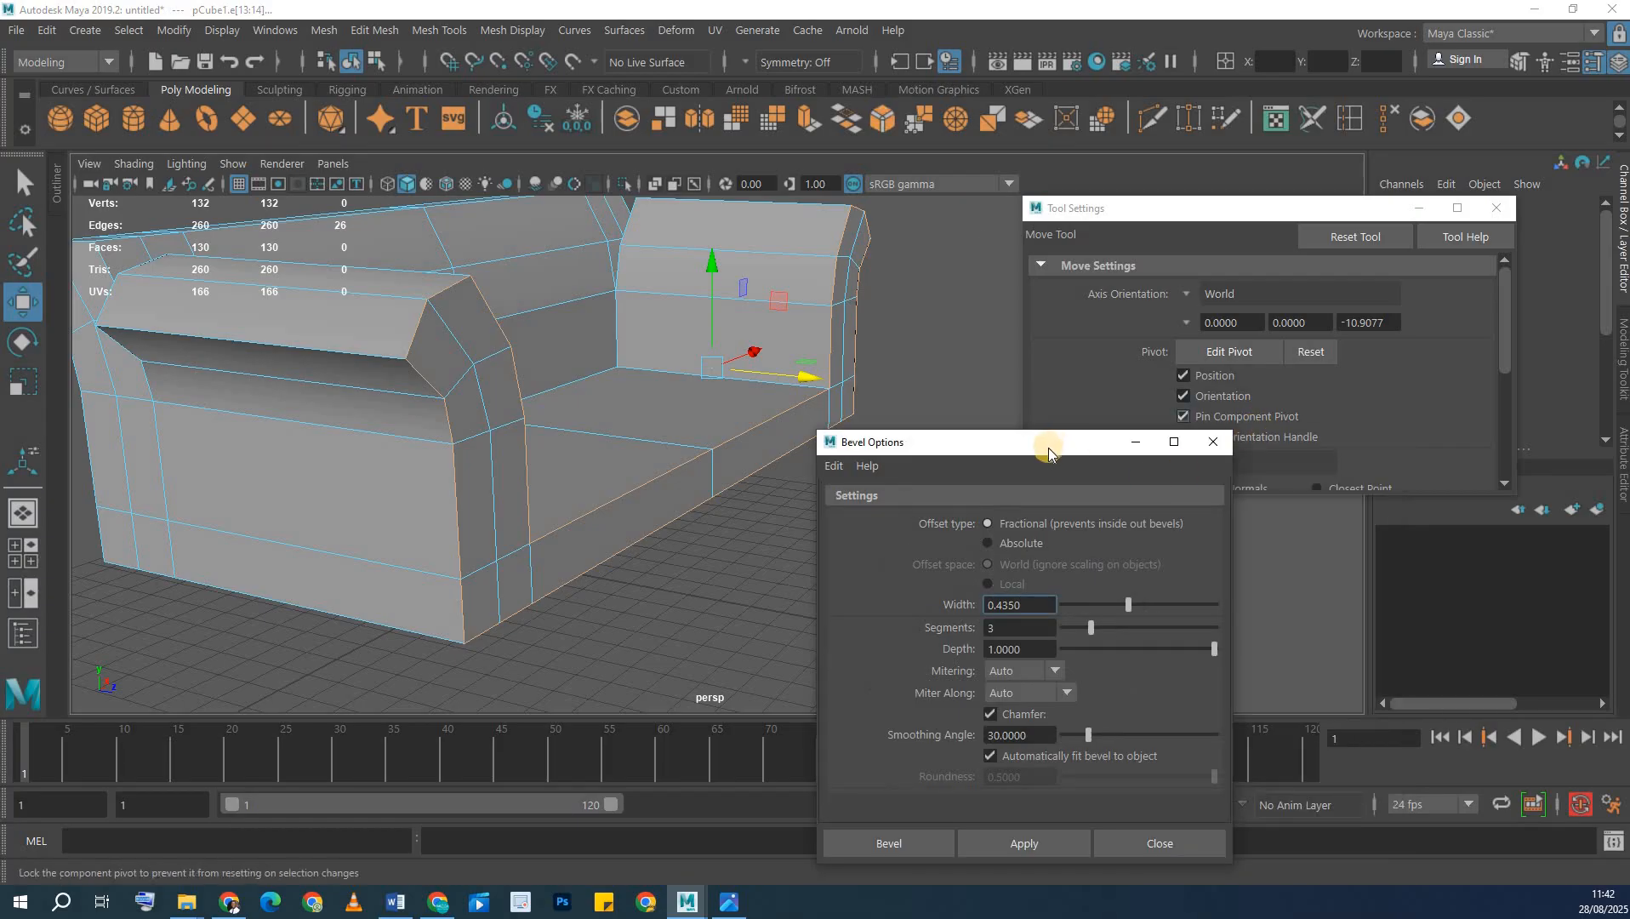
left_click_drag(1044, 444, 1218, 230)
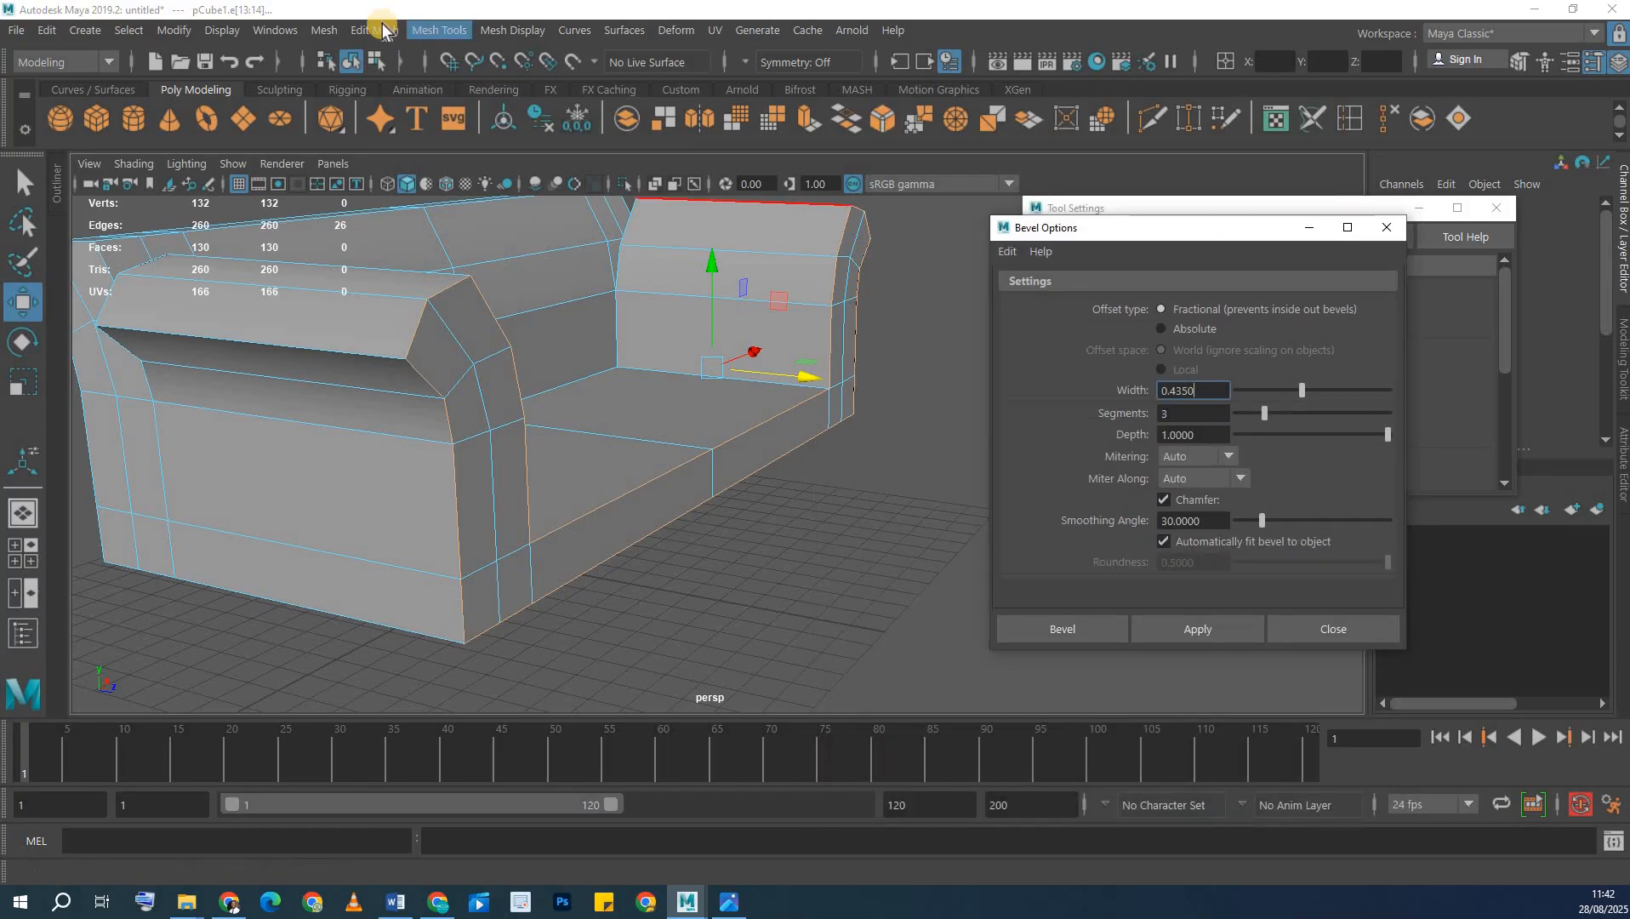
left_click(326, 31)
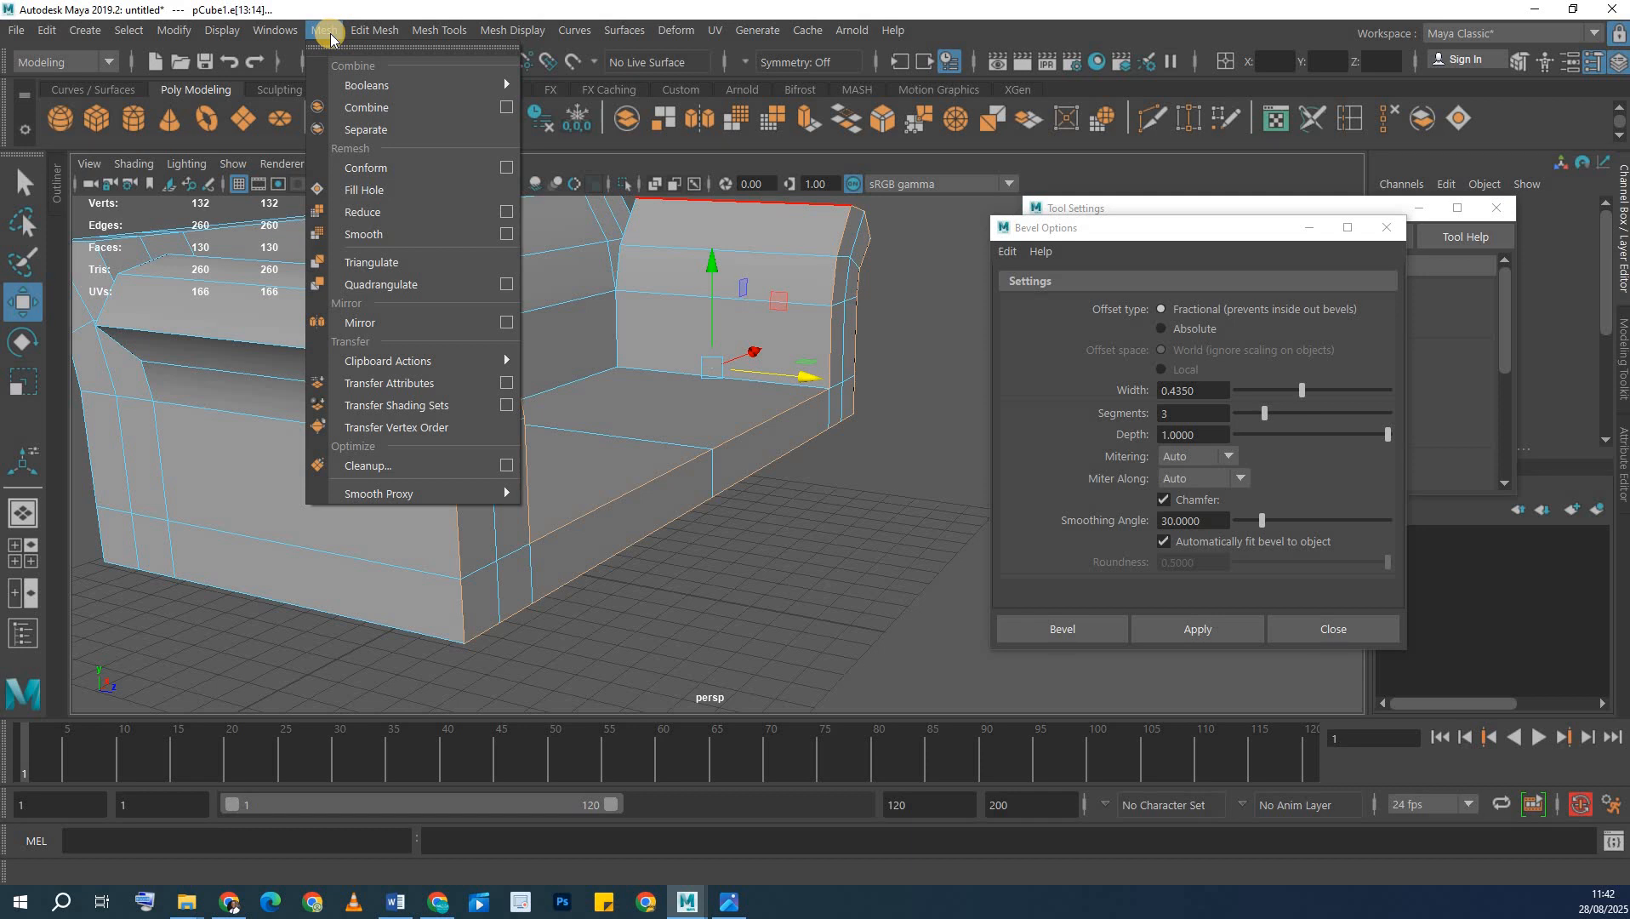
mouse_move(367, 36)
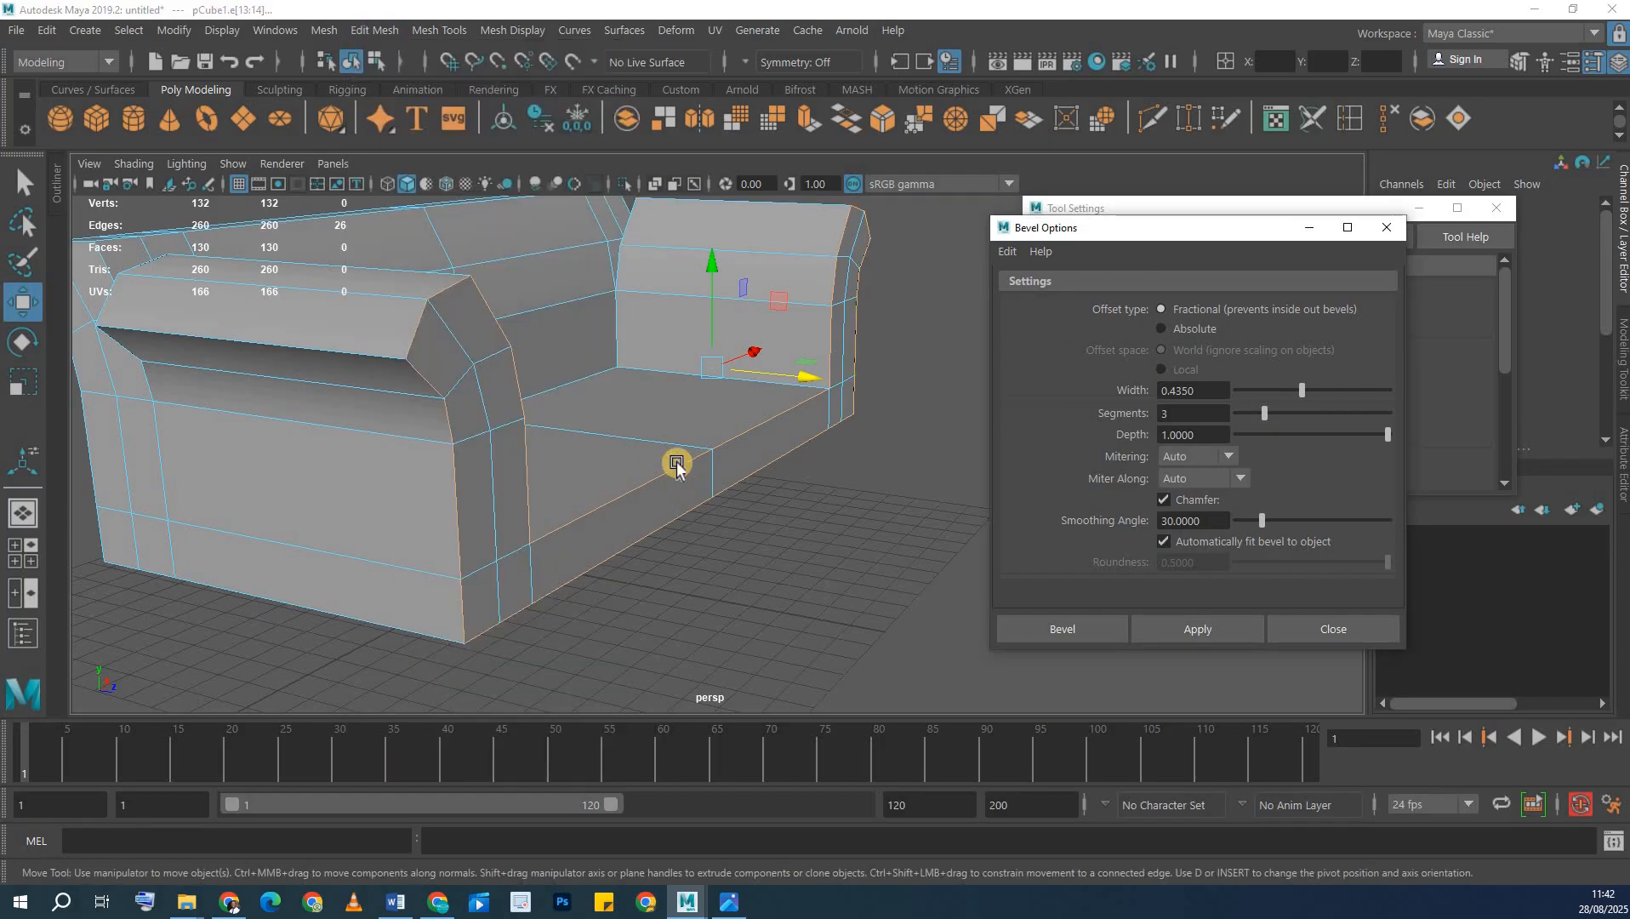
left_click_drag(661, 468, 684, 466, "alt")
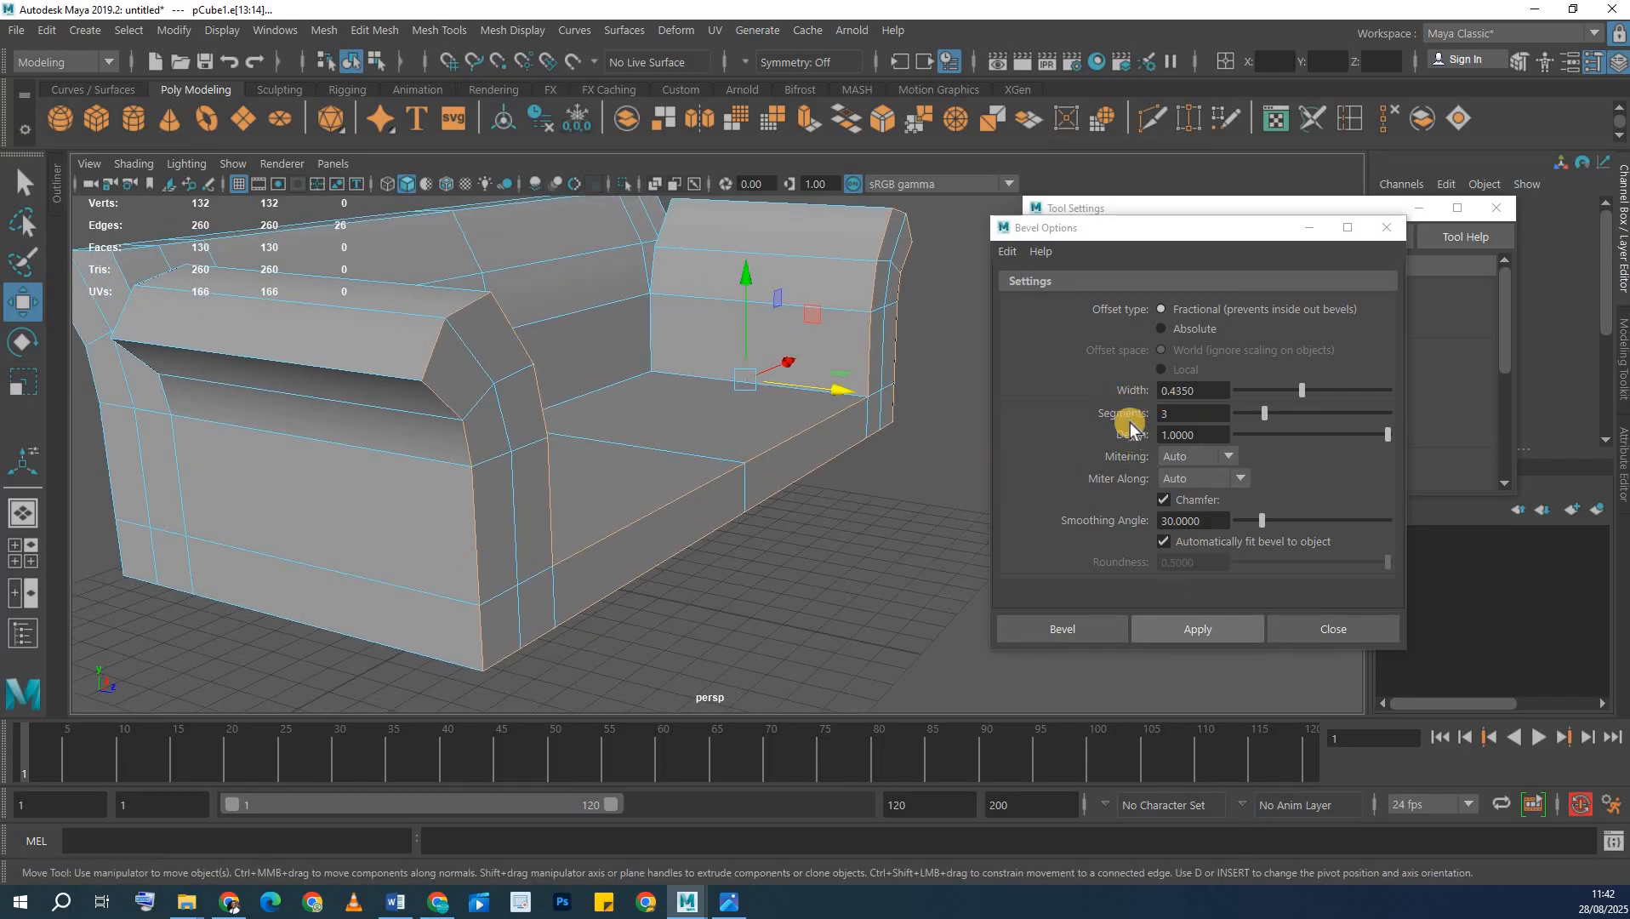
- Try a bevel with width 0.4350 and 3 segments on the front border edges, and undo it
left_click(1195, 628)
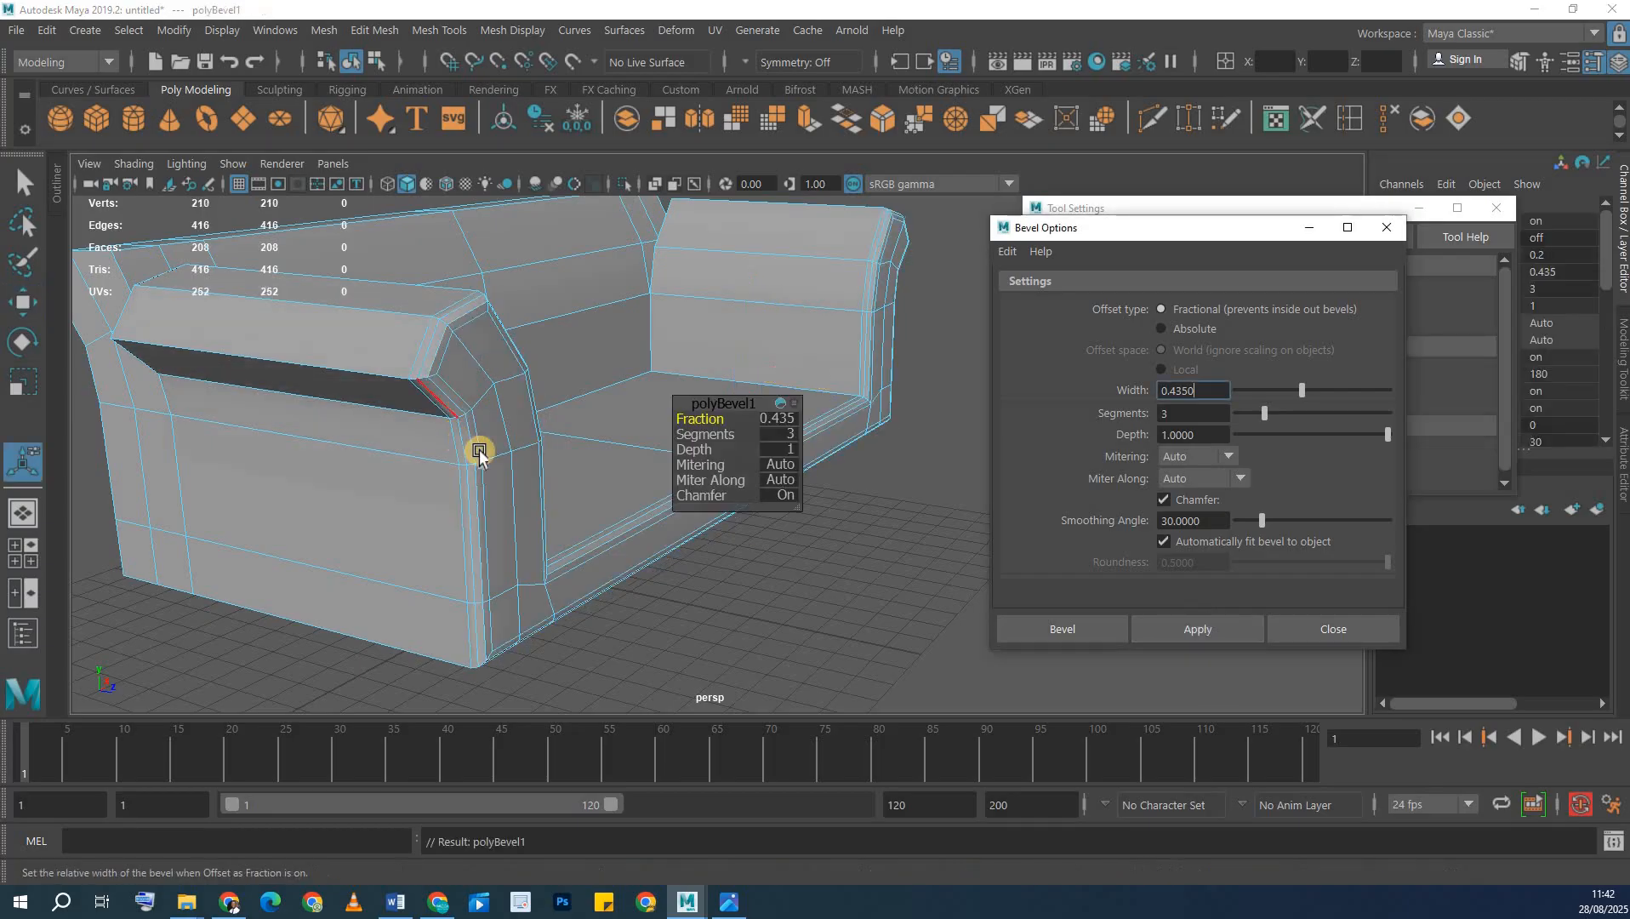
left_click_drag(502, 482, 659, 418, "alt")
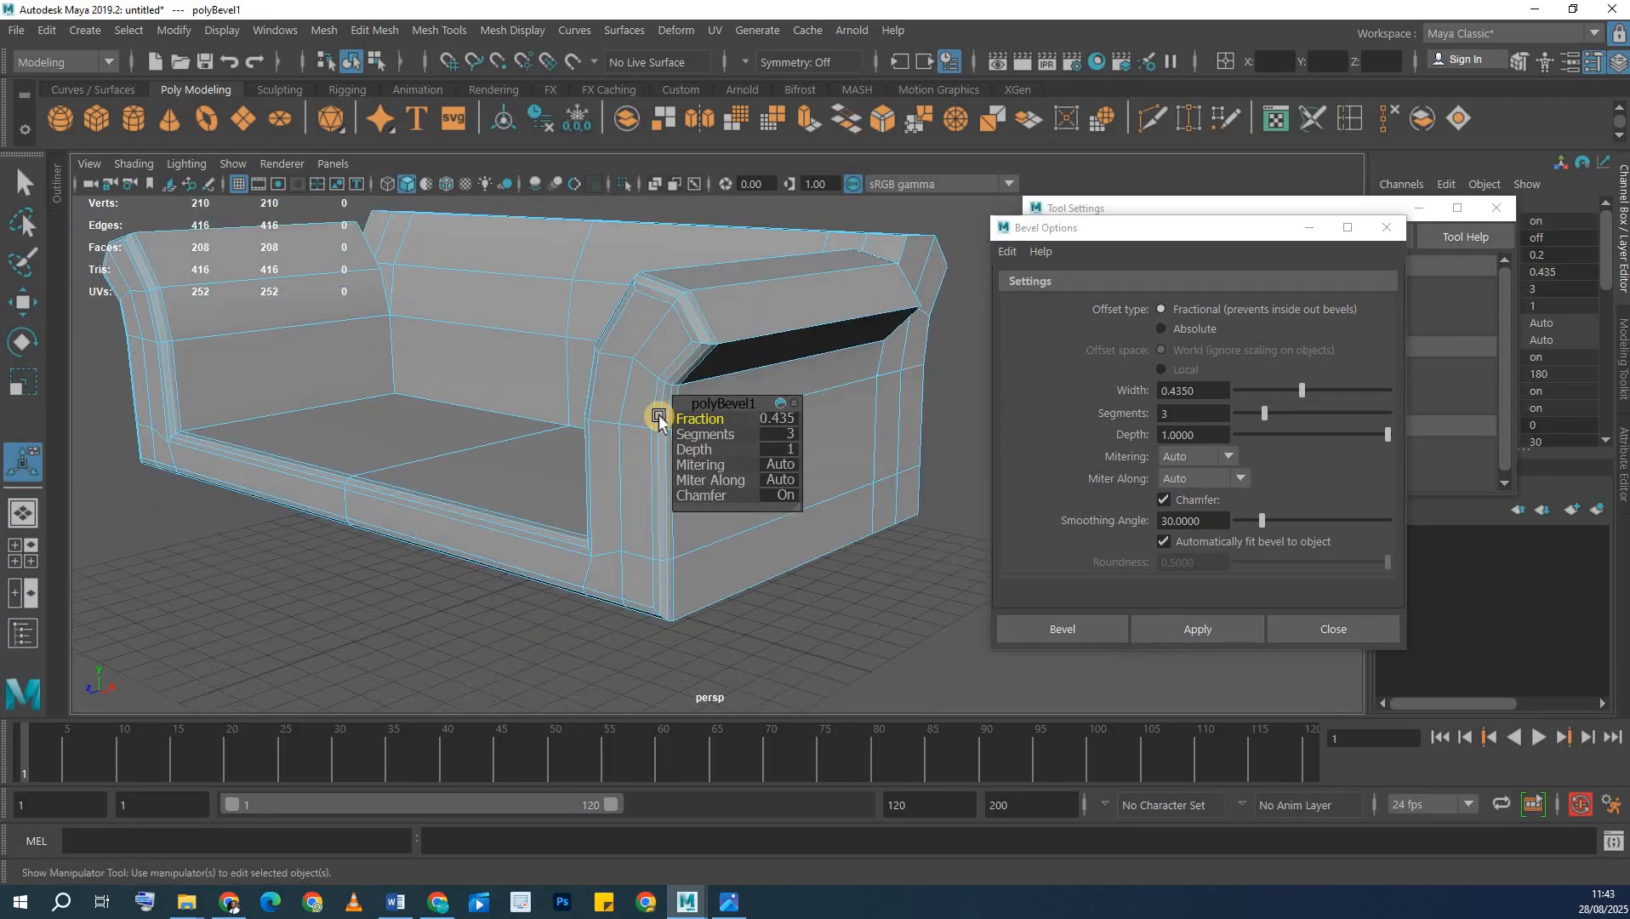
key("ctrl+z")
- Bevel the front border edges with width 0.1582 and 3 segments, and return to object mode
left_click_drag(1281, 390, 1262, 391)
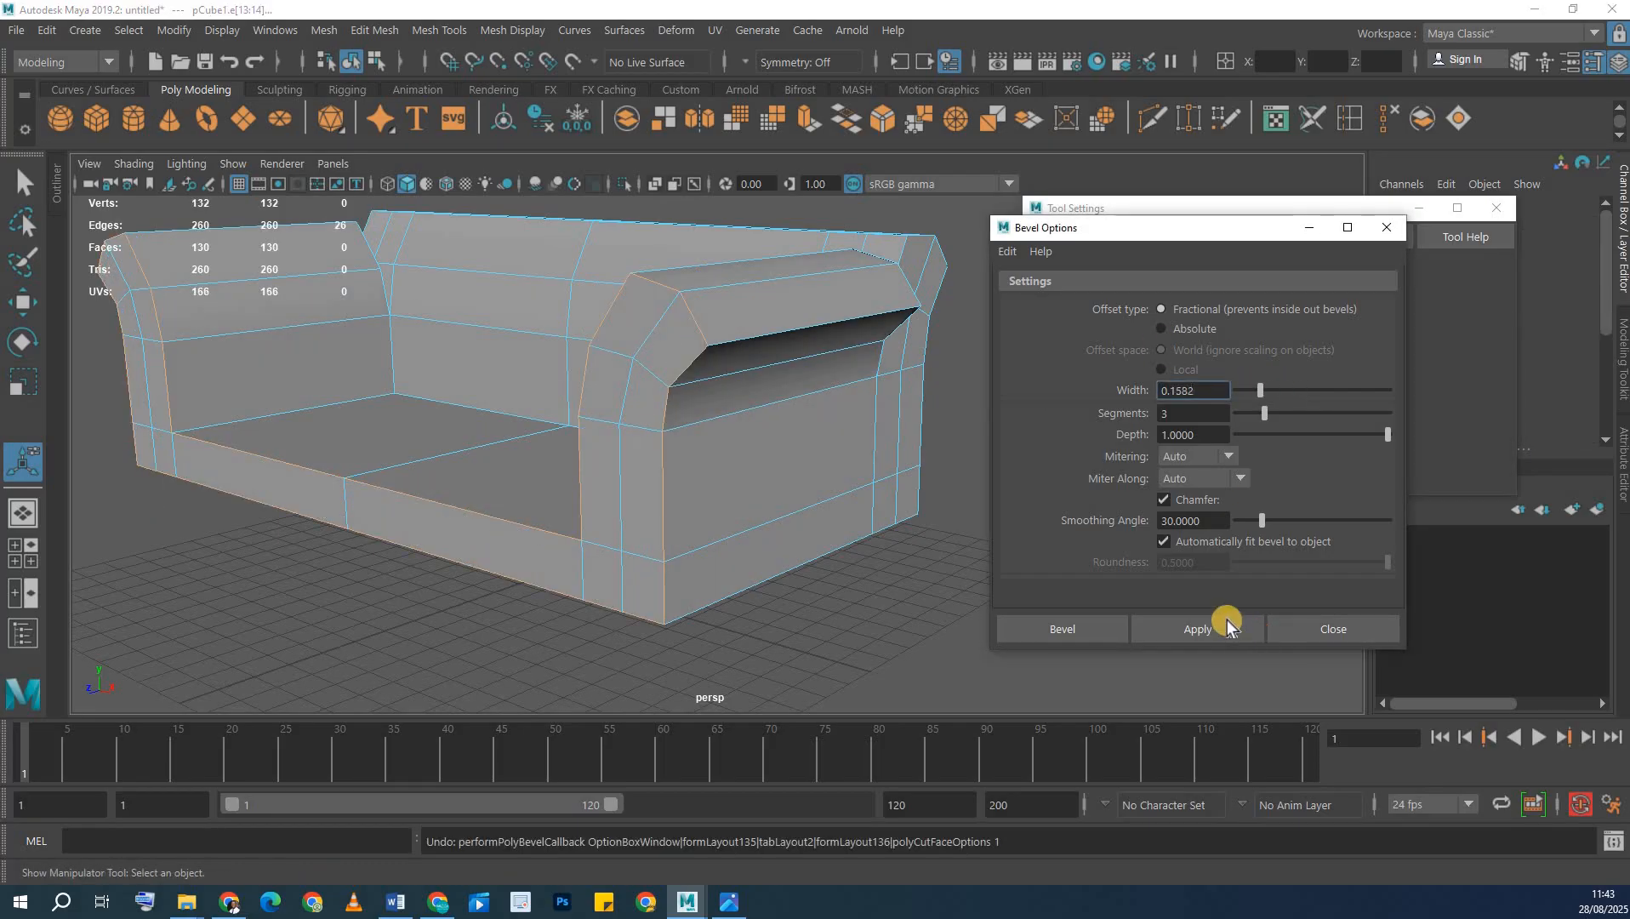
key("Return")
left_click_drag(644, 364, 455, 276, "alt")
right_click_drag(455, 276, 505, 247)
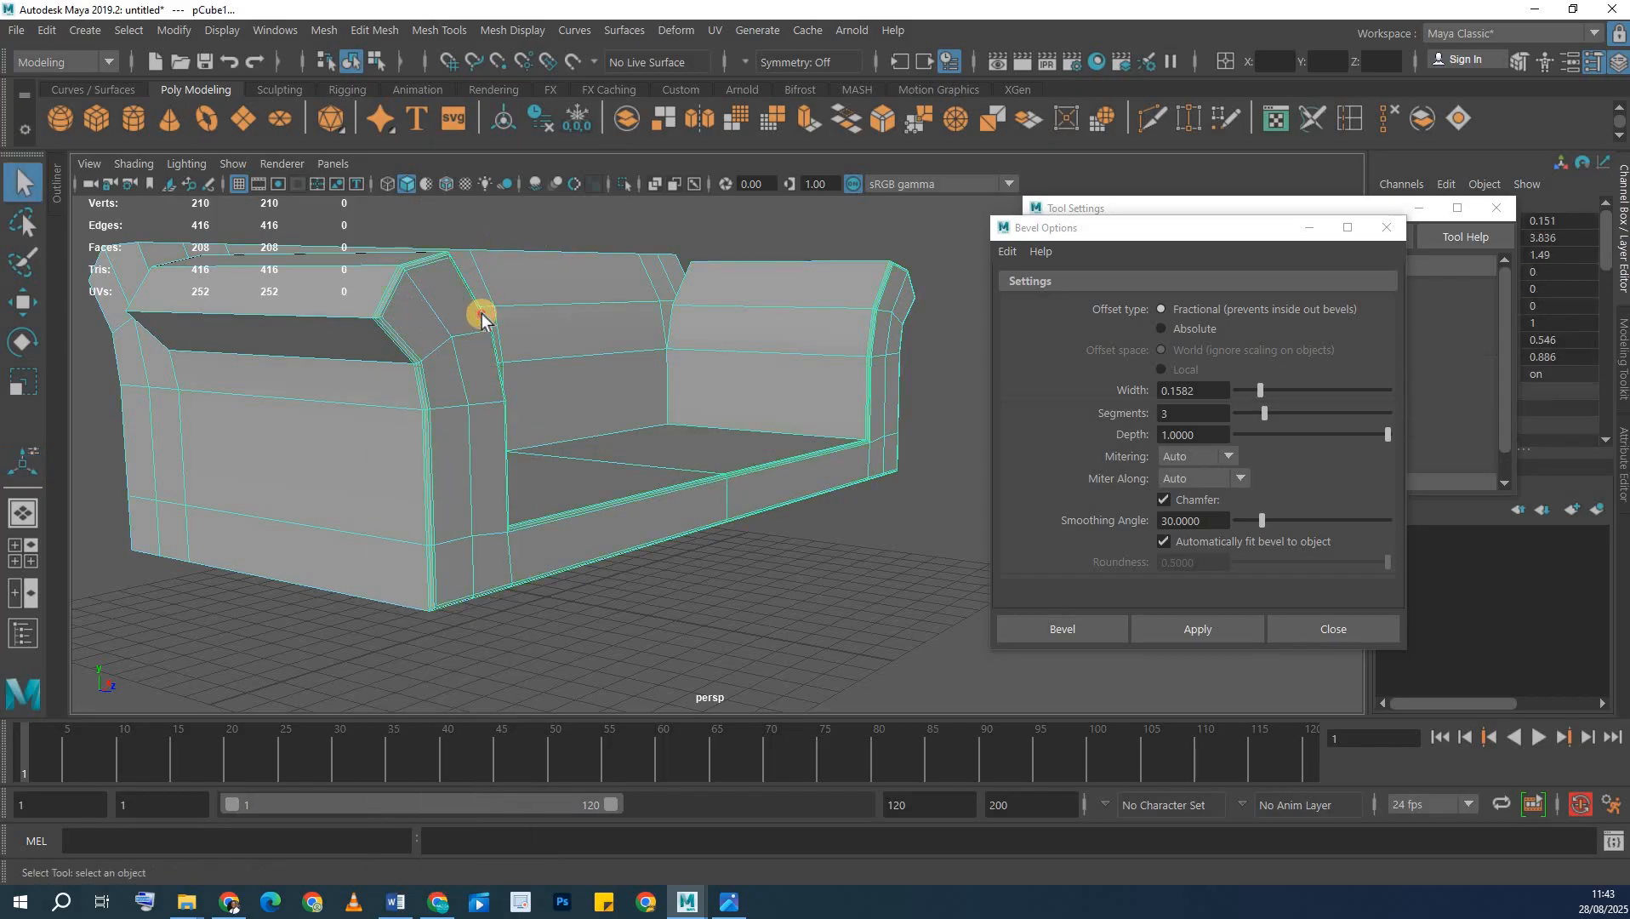
left_click(481, 316, "shift")
left_click(481, 315)
- Preview the bevelled sofa smoothed and examine its arms, seat and backrest
key("3")
left_click(839, 356, "shift")
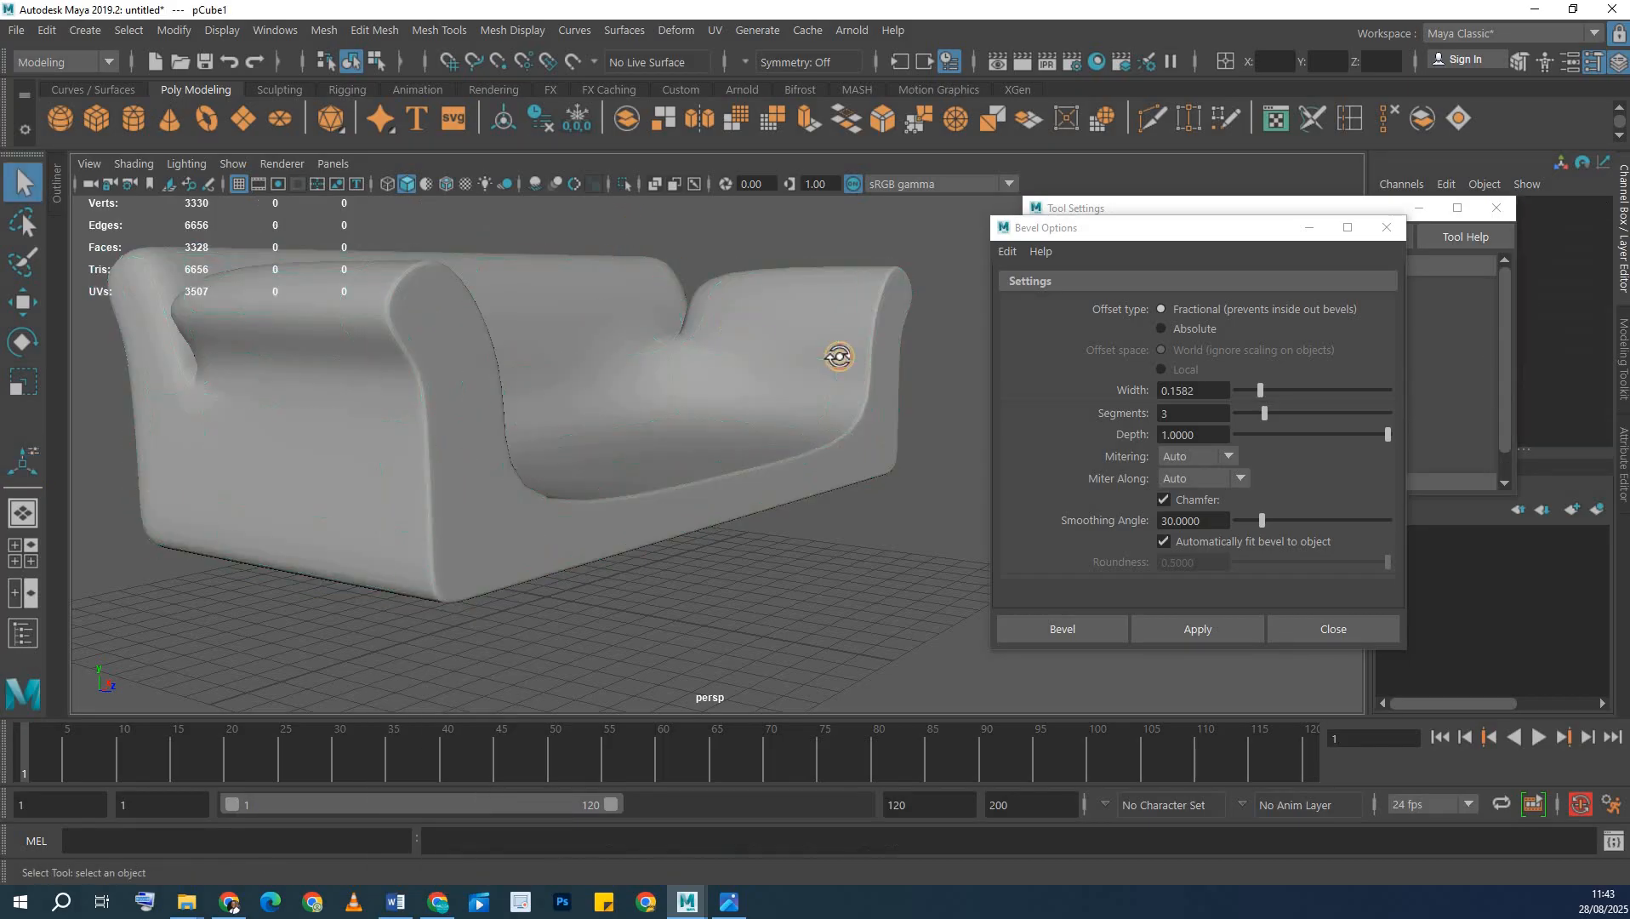
left_click_drag(839, 356, 833, 492, "alt")
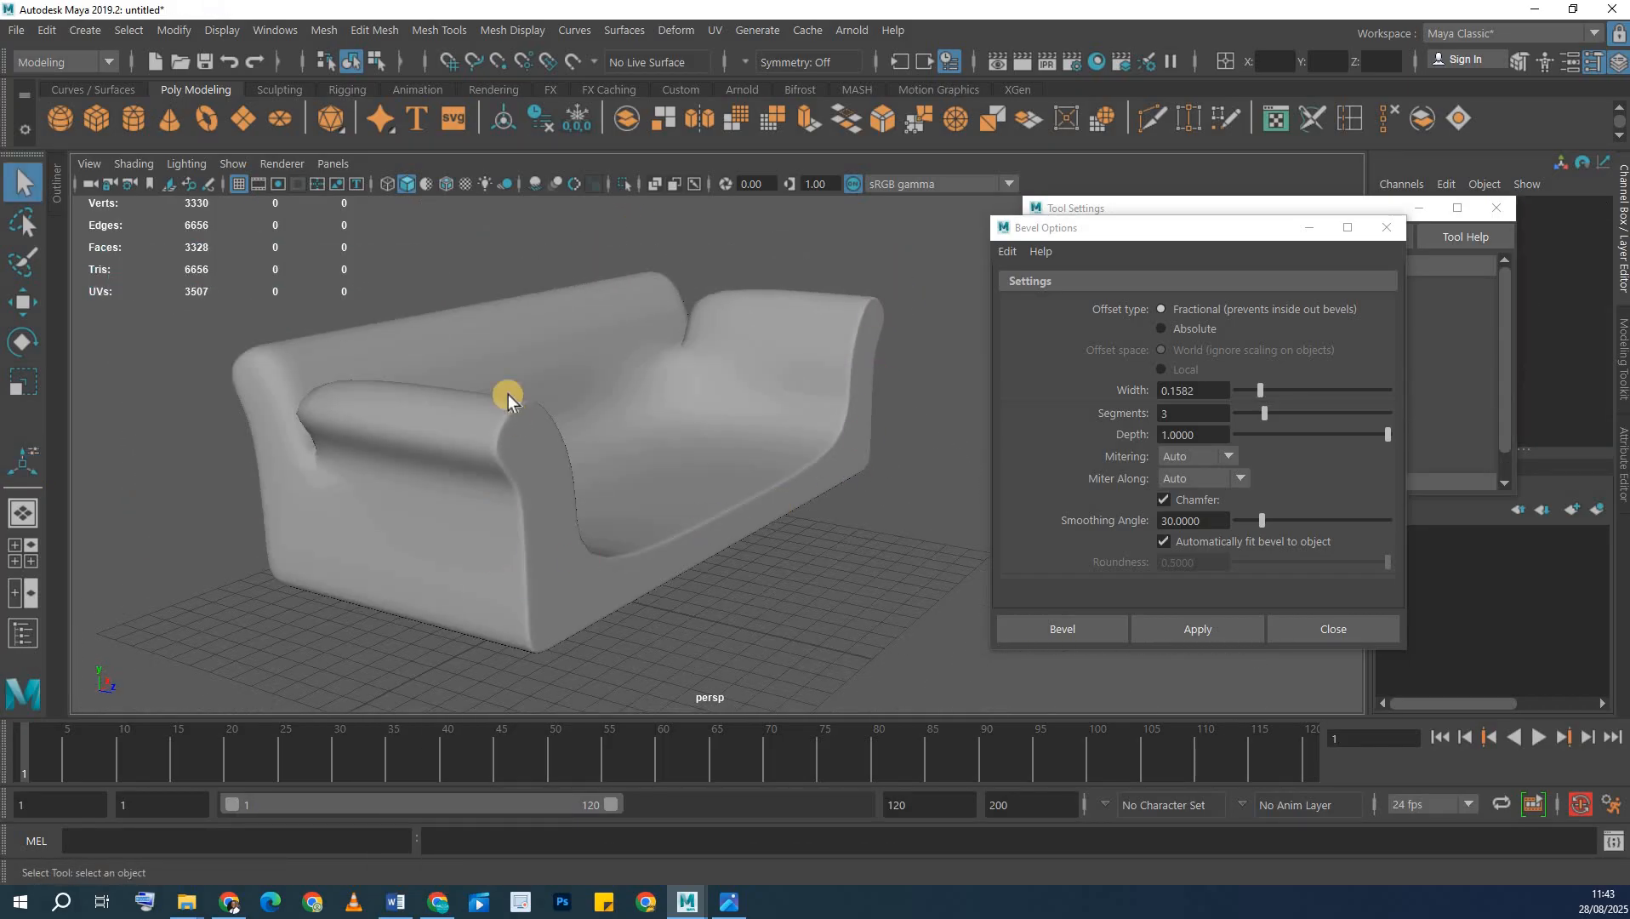
left_click(571, 382)
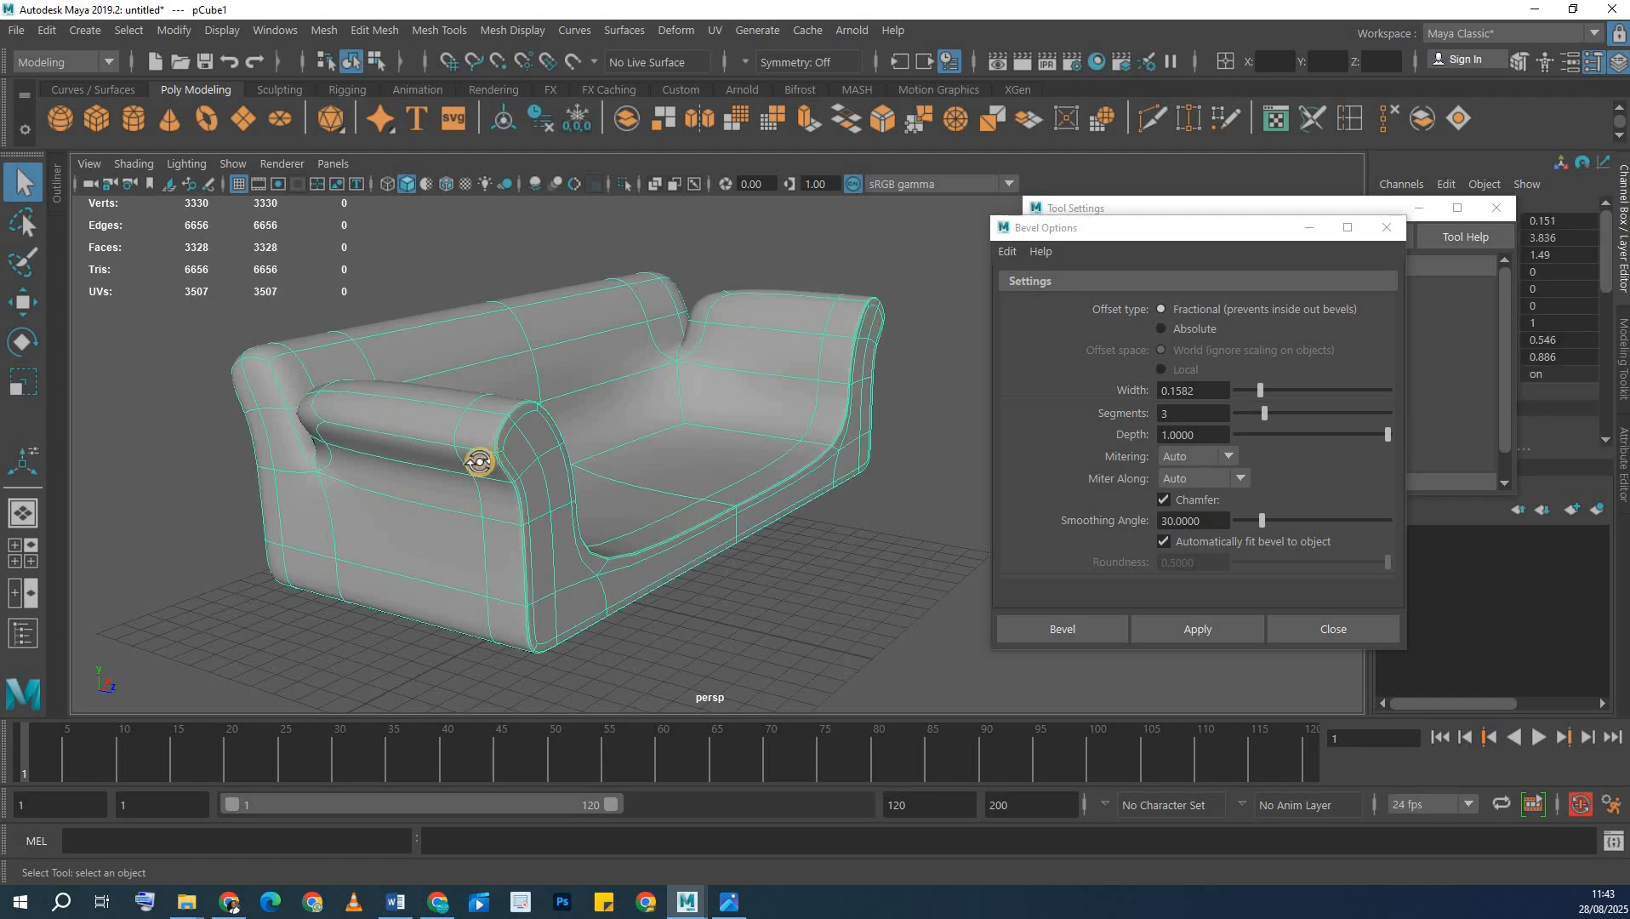
left_click_drag(484, 462, 494, 421, "alt")
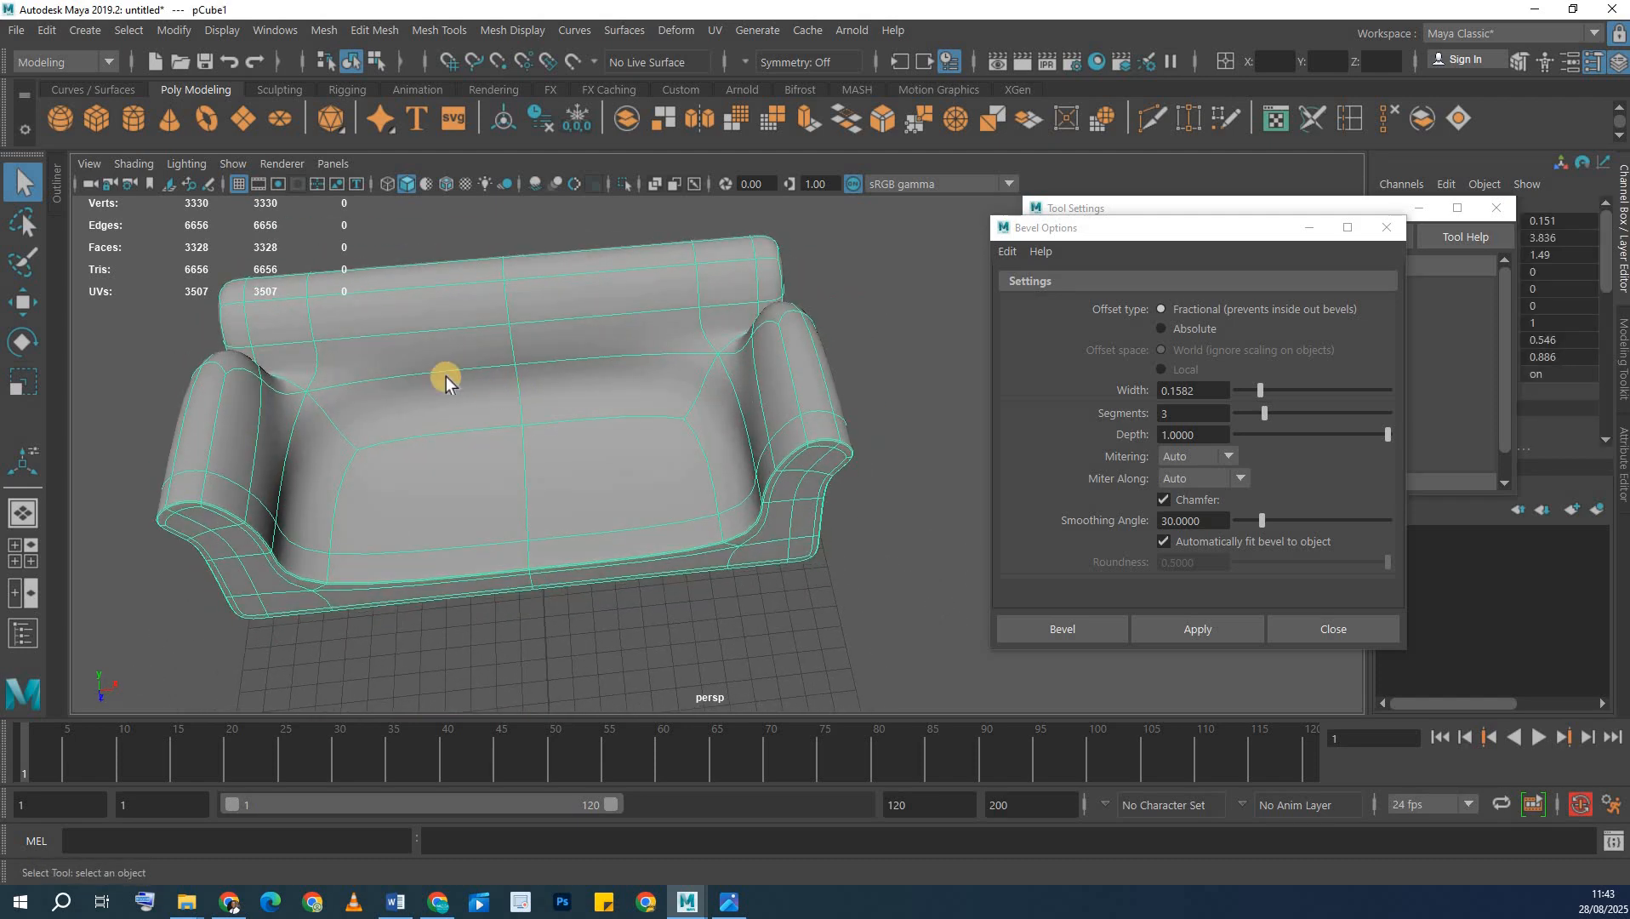
- Compare the smoothed and unsmoothed shape where the arms meet the backrest
key("1")
left_click_drag(488, 364, 412, 410, "alt")
middle_click_drag(413, 409, 452, 384, "alt")
scroll(489, 451, "up", 2)
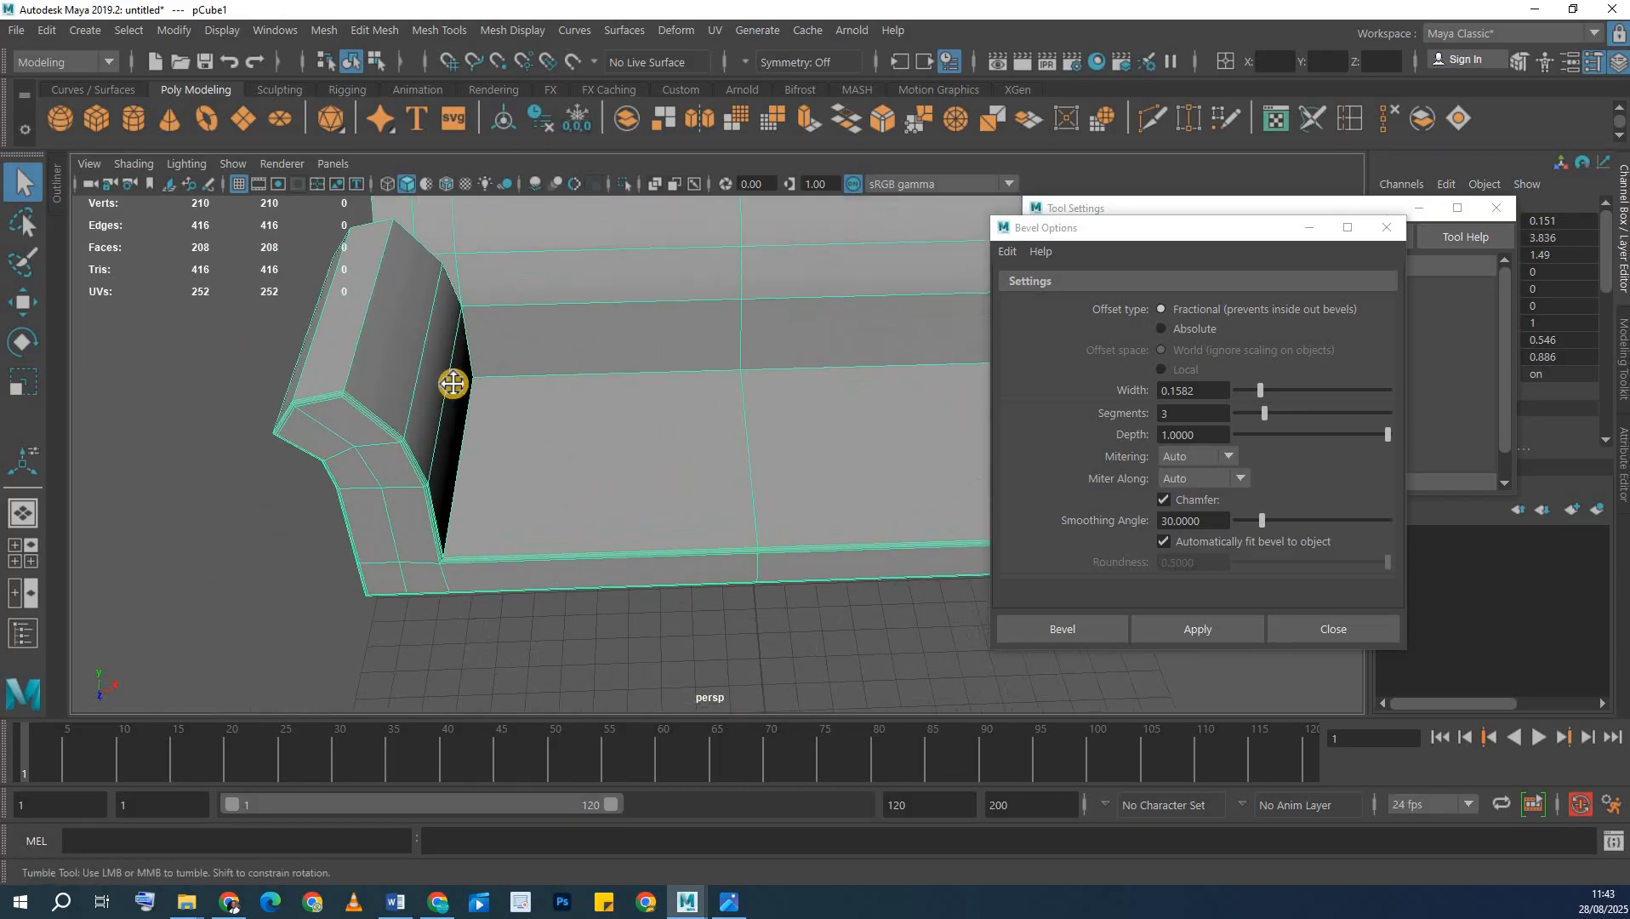
left_click_drag(452, 383, 684, 516, "alt")
scroll(684, 517, "down", 3)
middle_click_drag(683, 516, 745, 430, "alt")
left_click_drag(746, 429, 548, 415, "alt")
key("3")
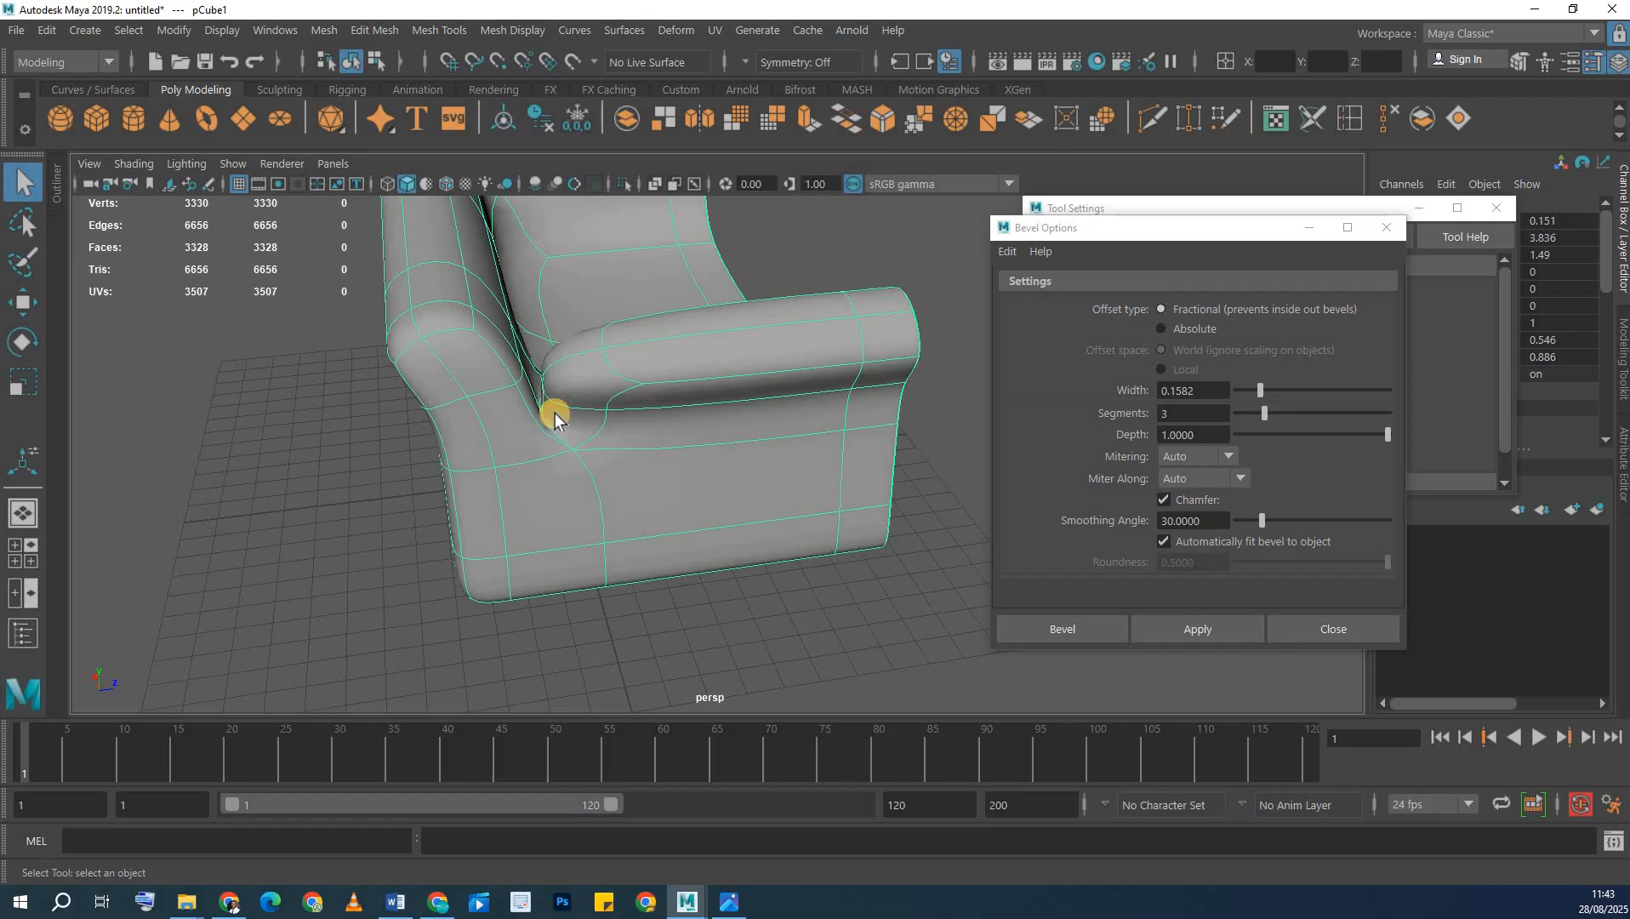
key("1")
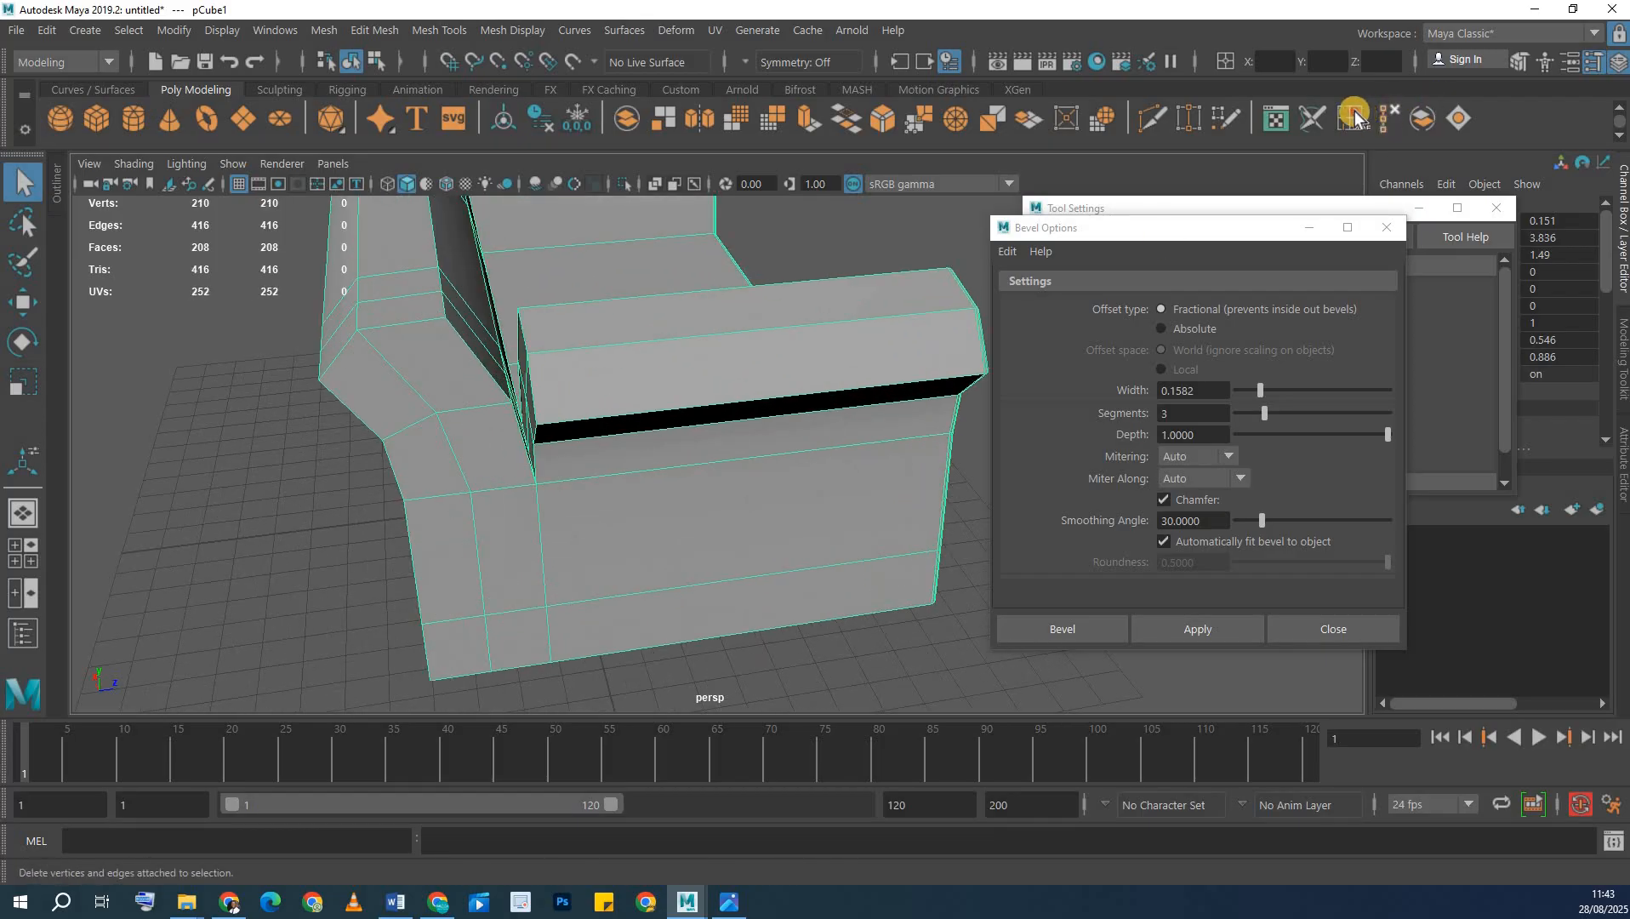
- Reset the Insert Edge Loop tool to relative distance from edge and insert a loop across the arm close to the backrest
double_click(1353, 118)
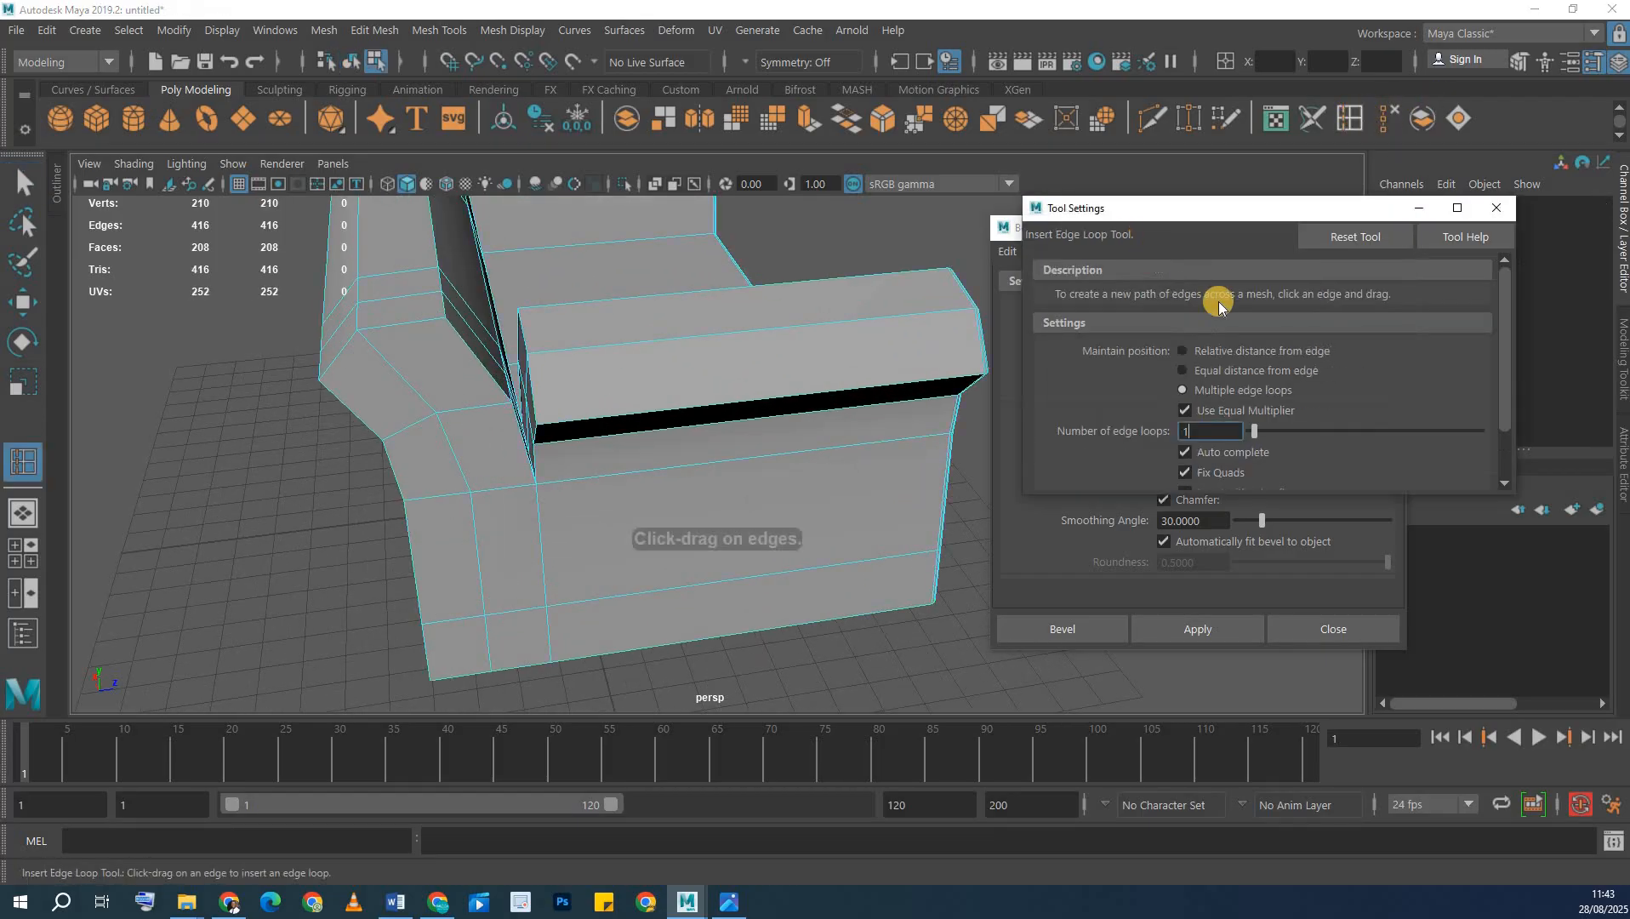
left_click(1215, 352)
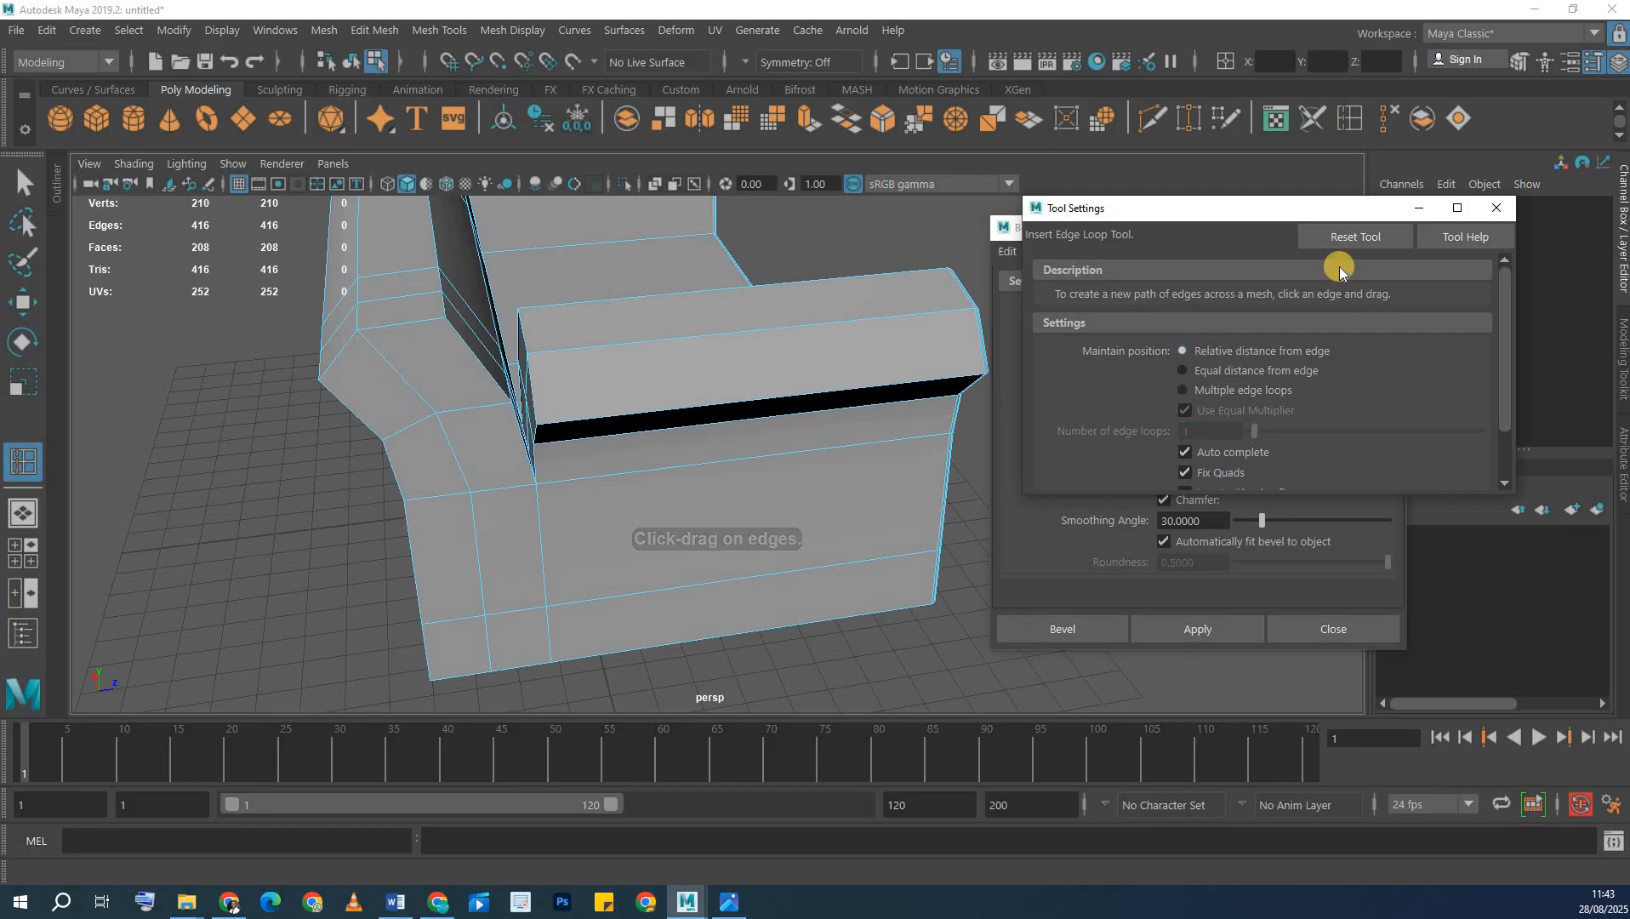
left_click(1348, 240)
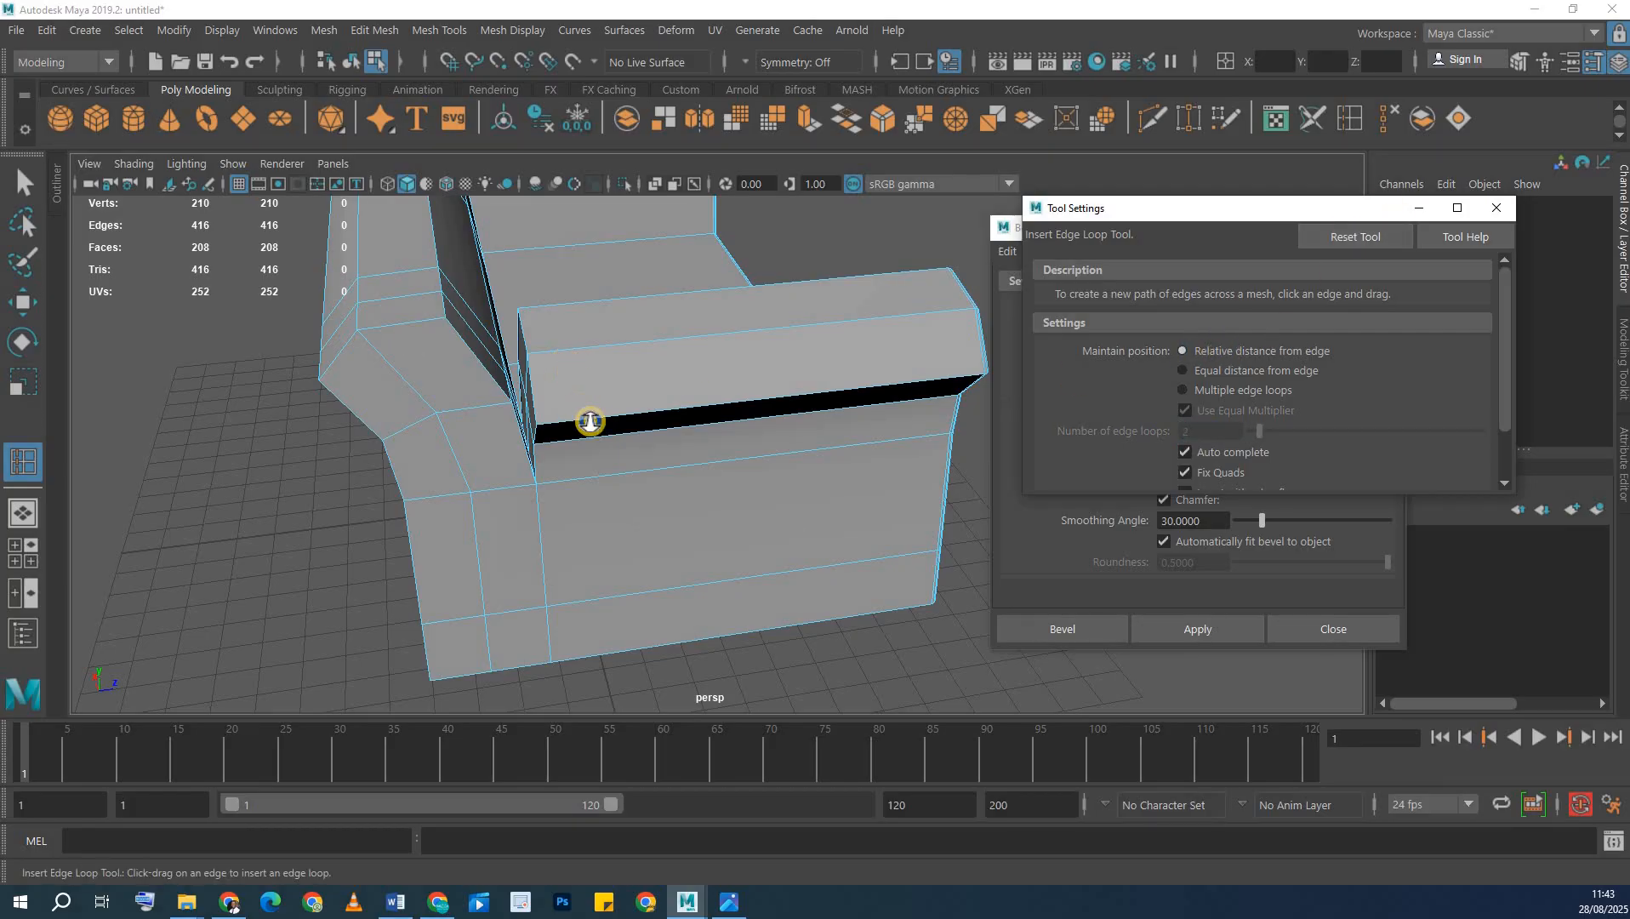
scroll(553, 417, "up", 2)
left_click_drag(510, 414, 511, 416)
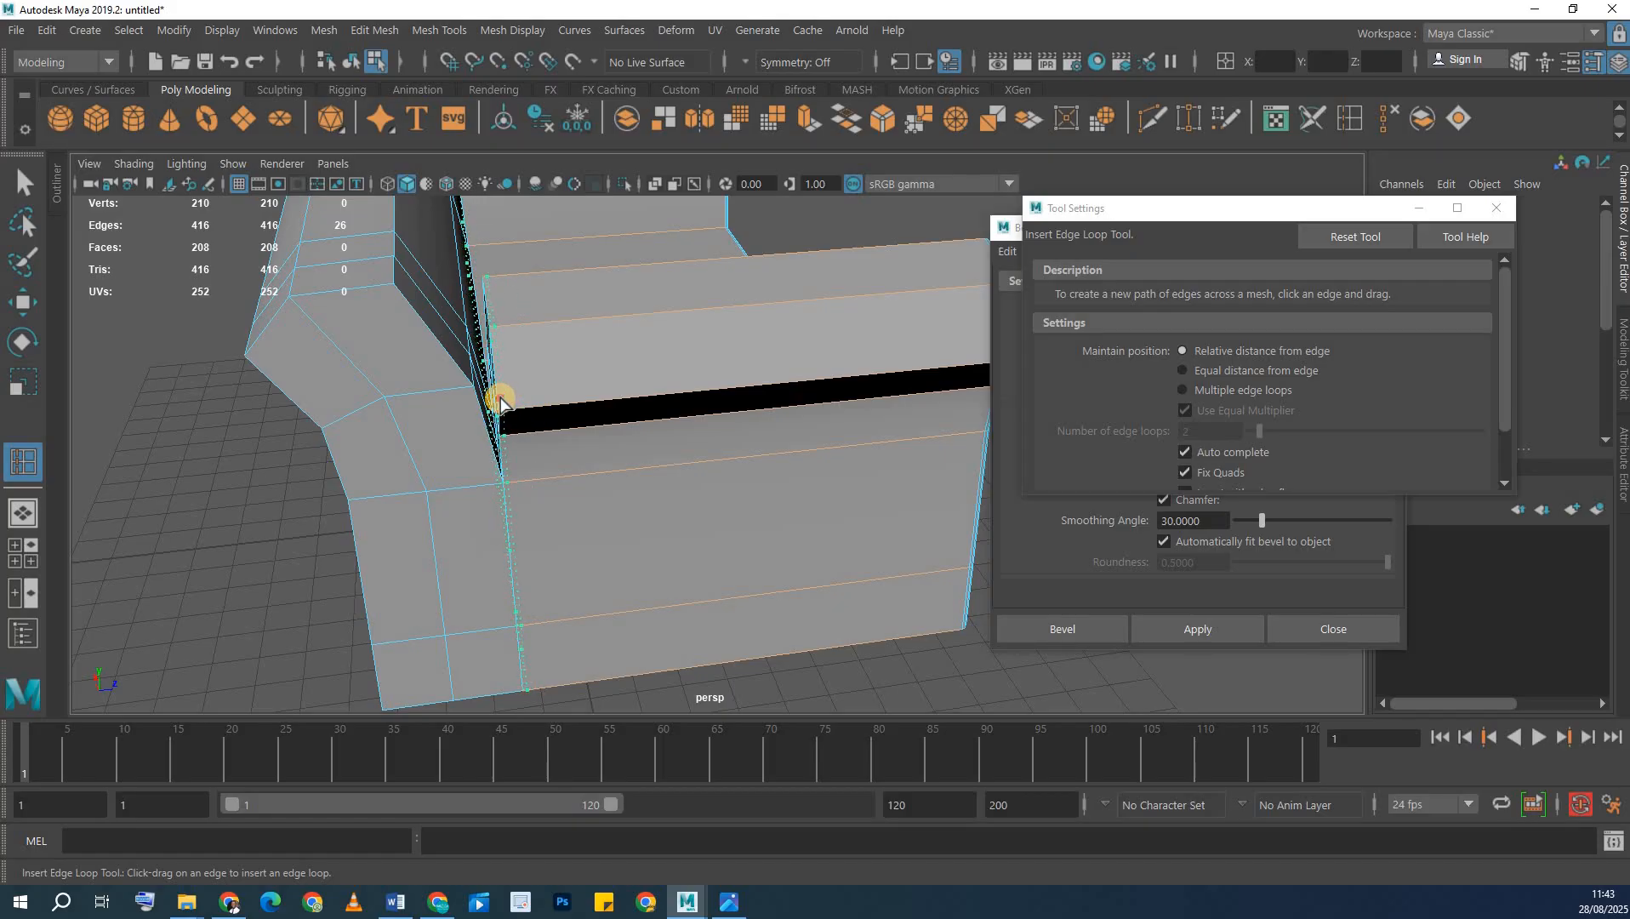
left_click_drag(499, 397, 565, 316)
key("ctrl+z")
key("ctrl+z")
- Preview the sofa smoothed in object mode and examine the arm and backrest junction from the side and front
key("3")
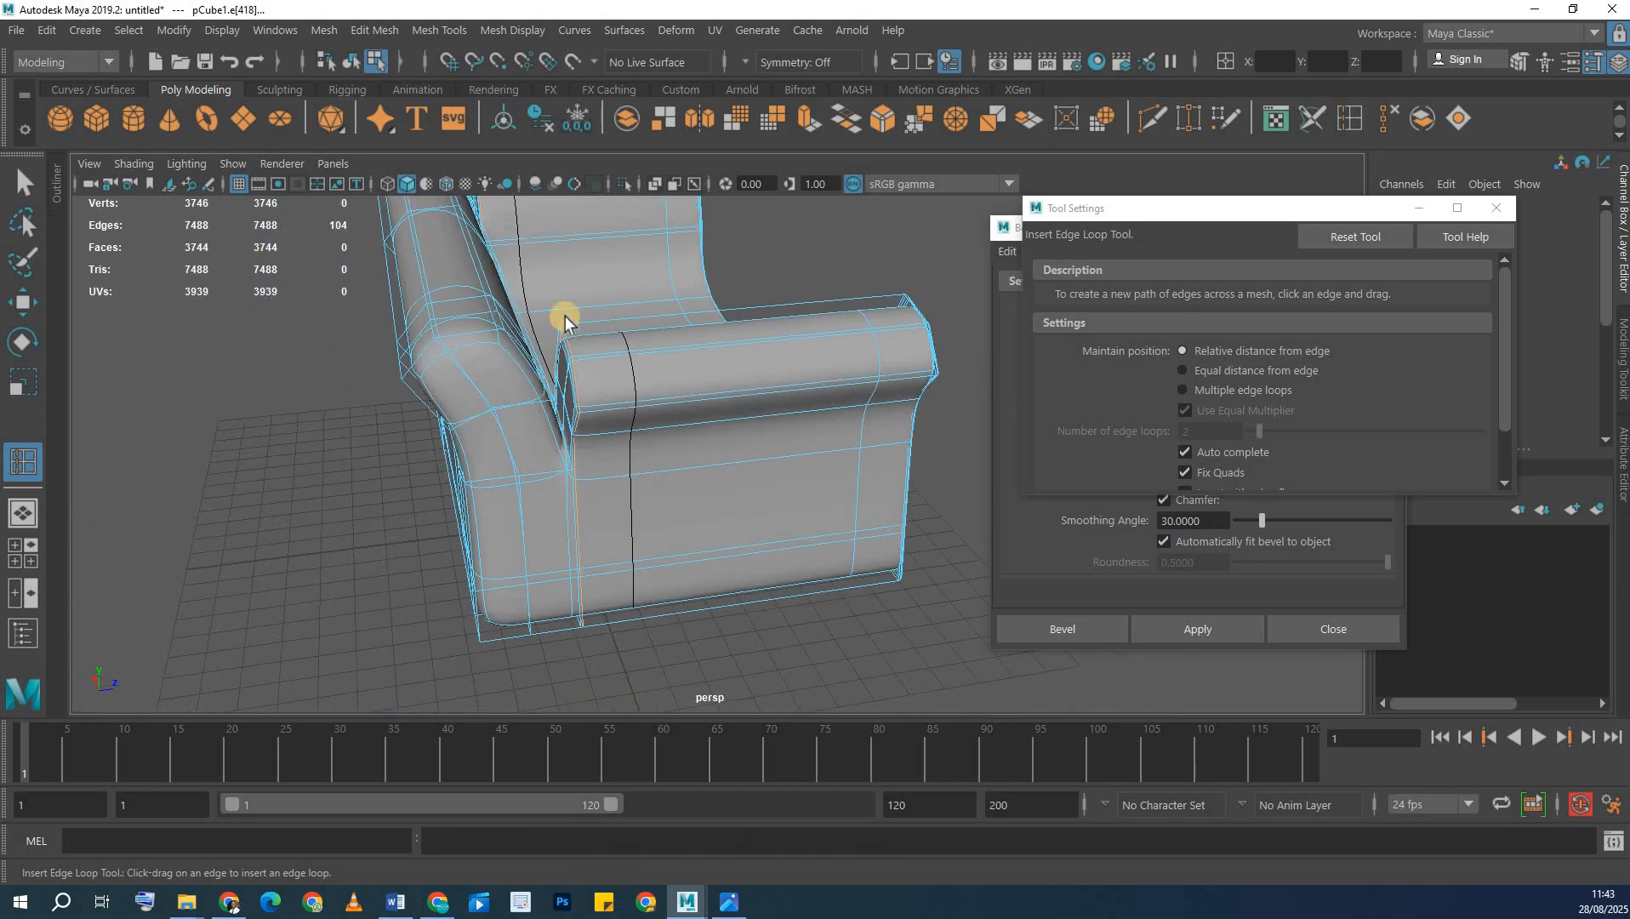
key("q")
right_click_drag(554, 277, 628, 213)
left_click(884, 280)
scroll(742, 458, "down", 3)
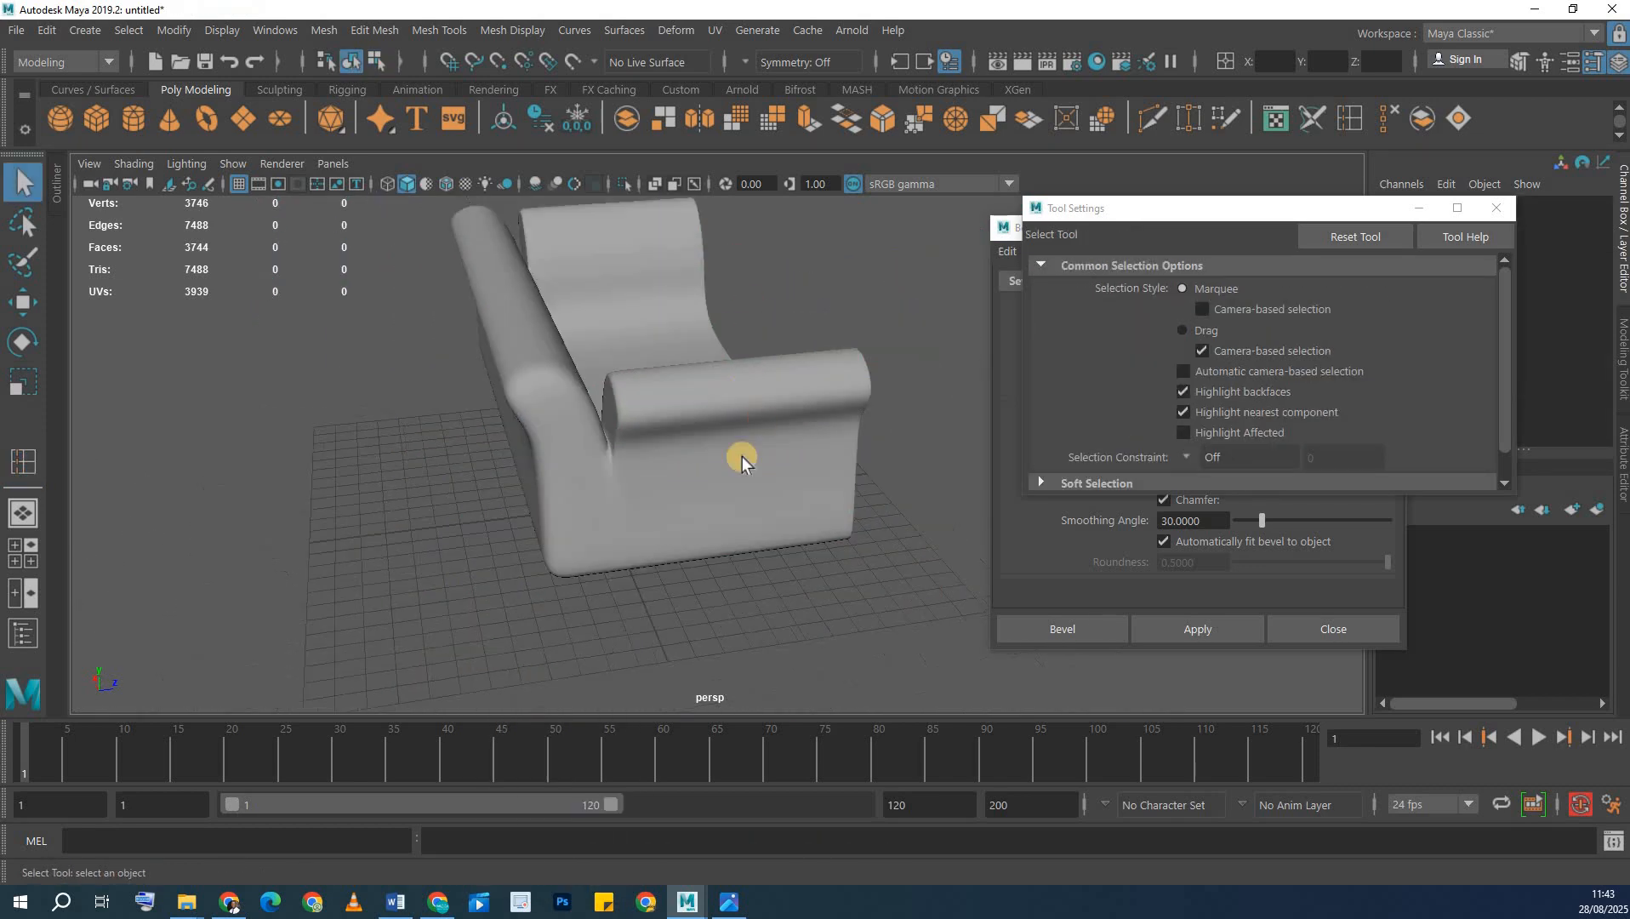
left_click_drag(742, 458, 519, 460, "alt")
left_click_drag(838, 438, 672, 472, "alt")
middle_click_drag(672, 480, 583, 453, "alt")
scroll(564, 429, "up", 8)
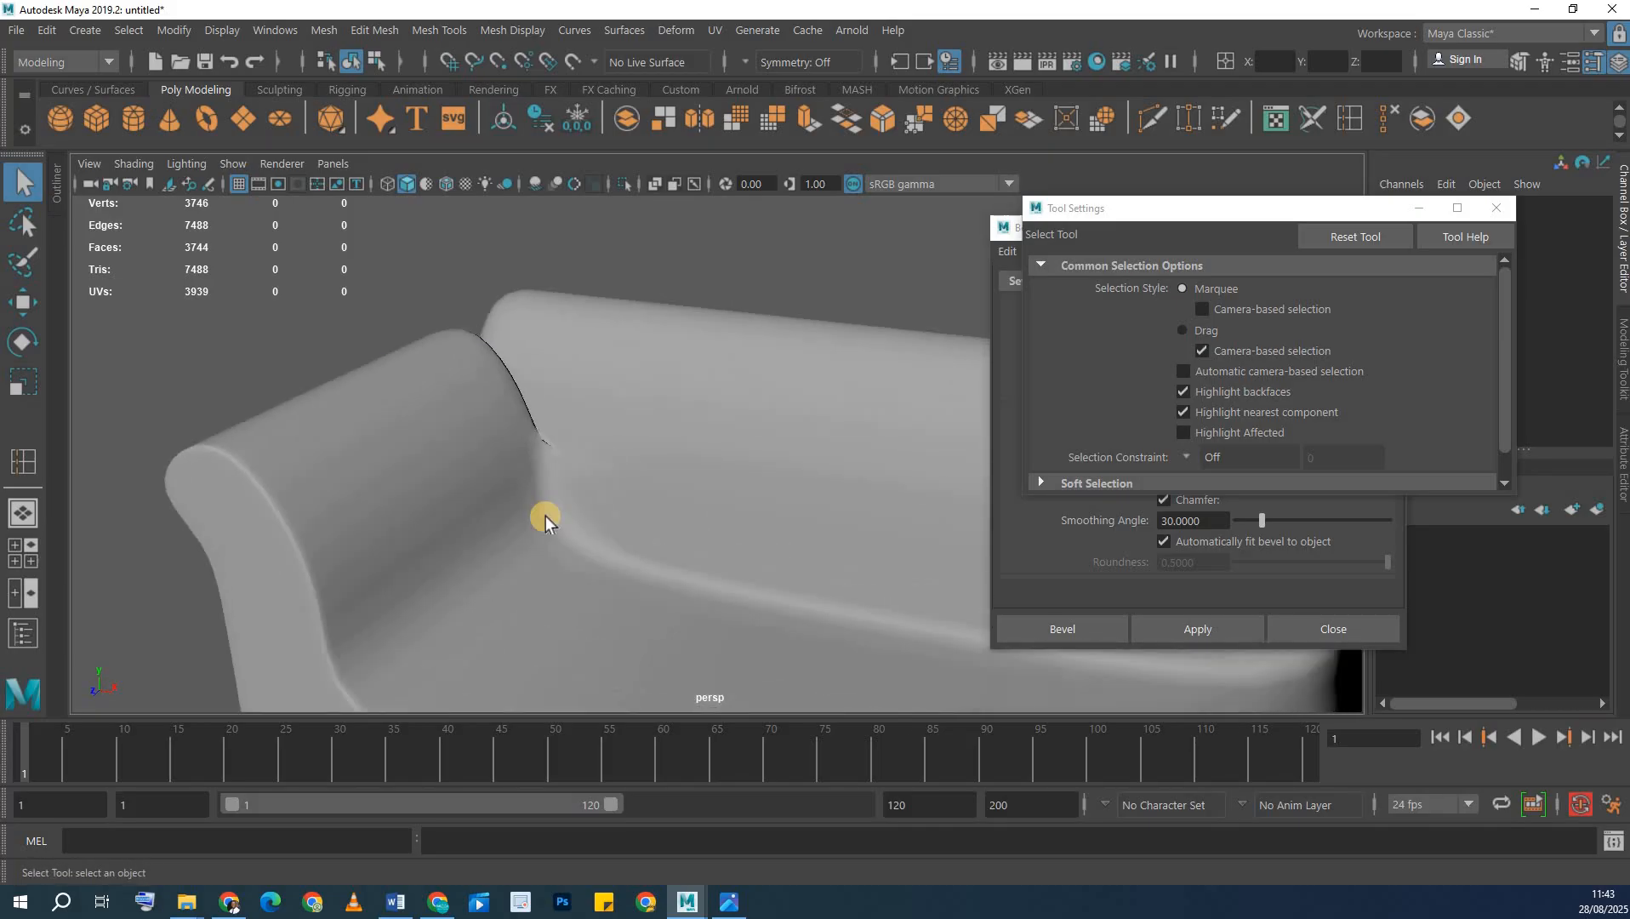
left_click_drag(440, 433, 489, 344, "alt")
scroll(489, 344, "down", 3)
left_click(486, 335)
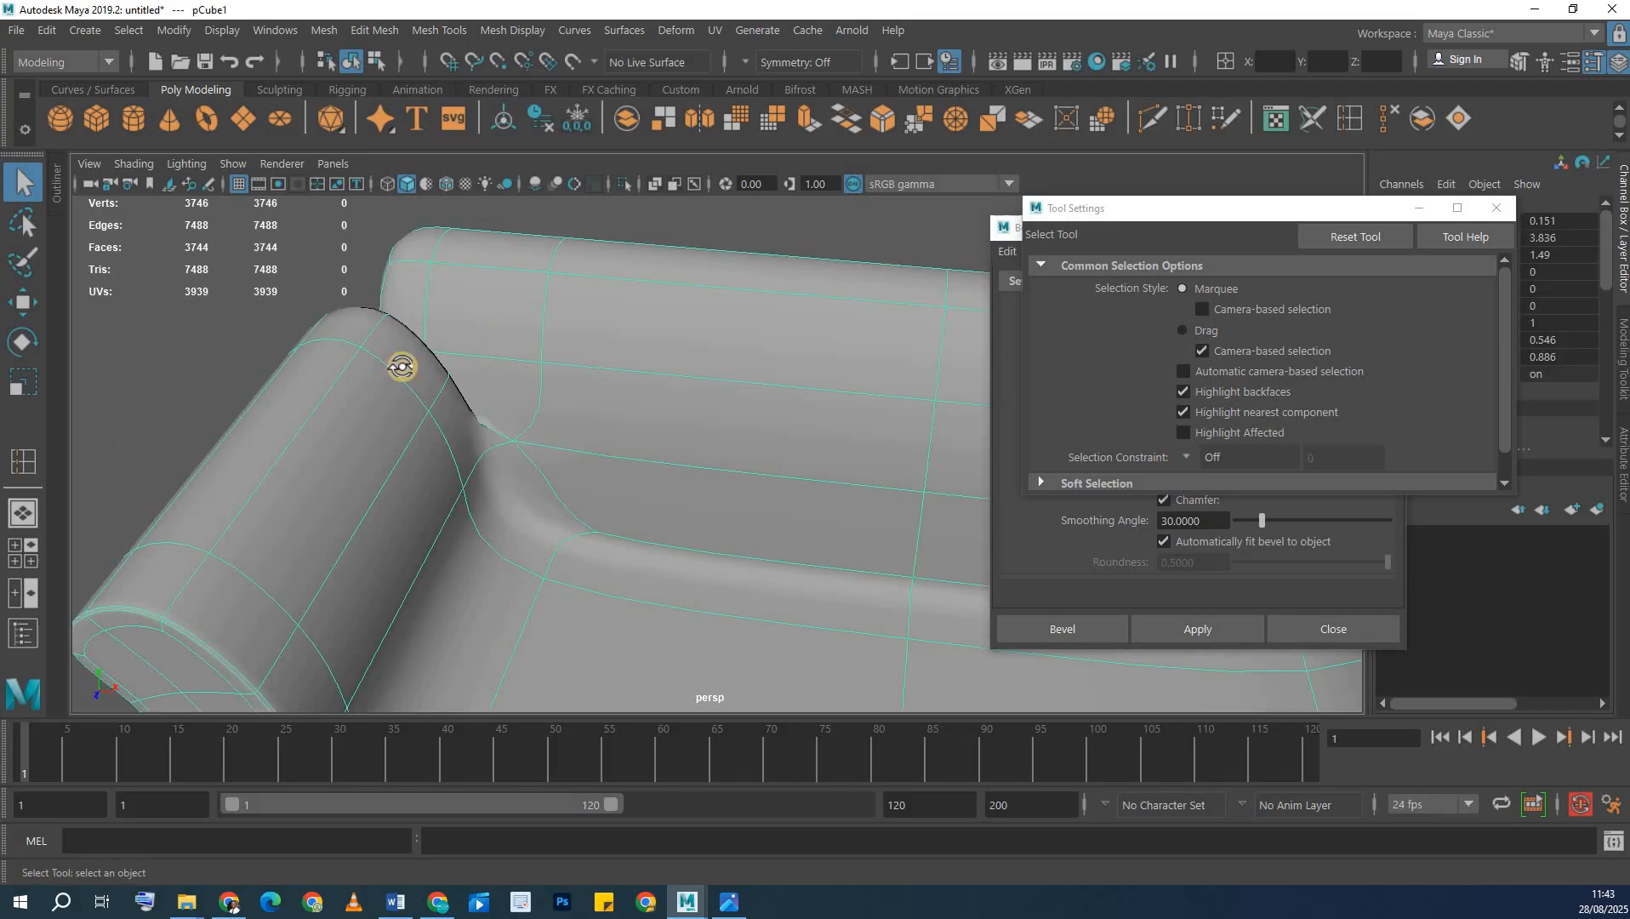
- Return the sofa to unsmoothed display and insert an edge loop across the arm, just above the lower end of its outward bend
key("1")
right_click_drag(495, 360, 549, 314, "alt")
left_click_drag(549, 314, 527, 280, "alt")
right_click_drag(527, 280, 621, 444, "alt")
left_click_drag(621, 444, 644, 396, "alt")
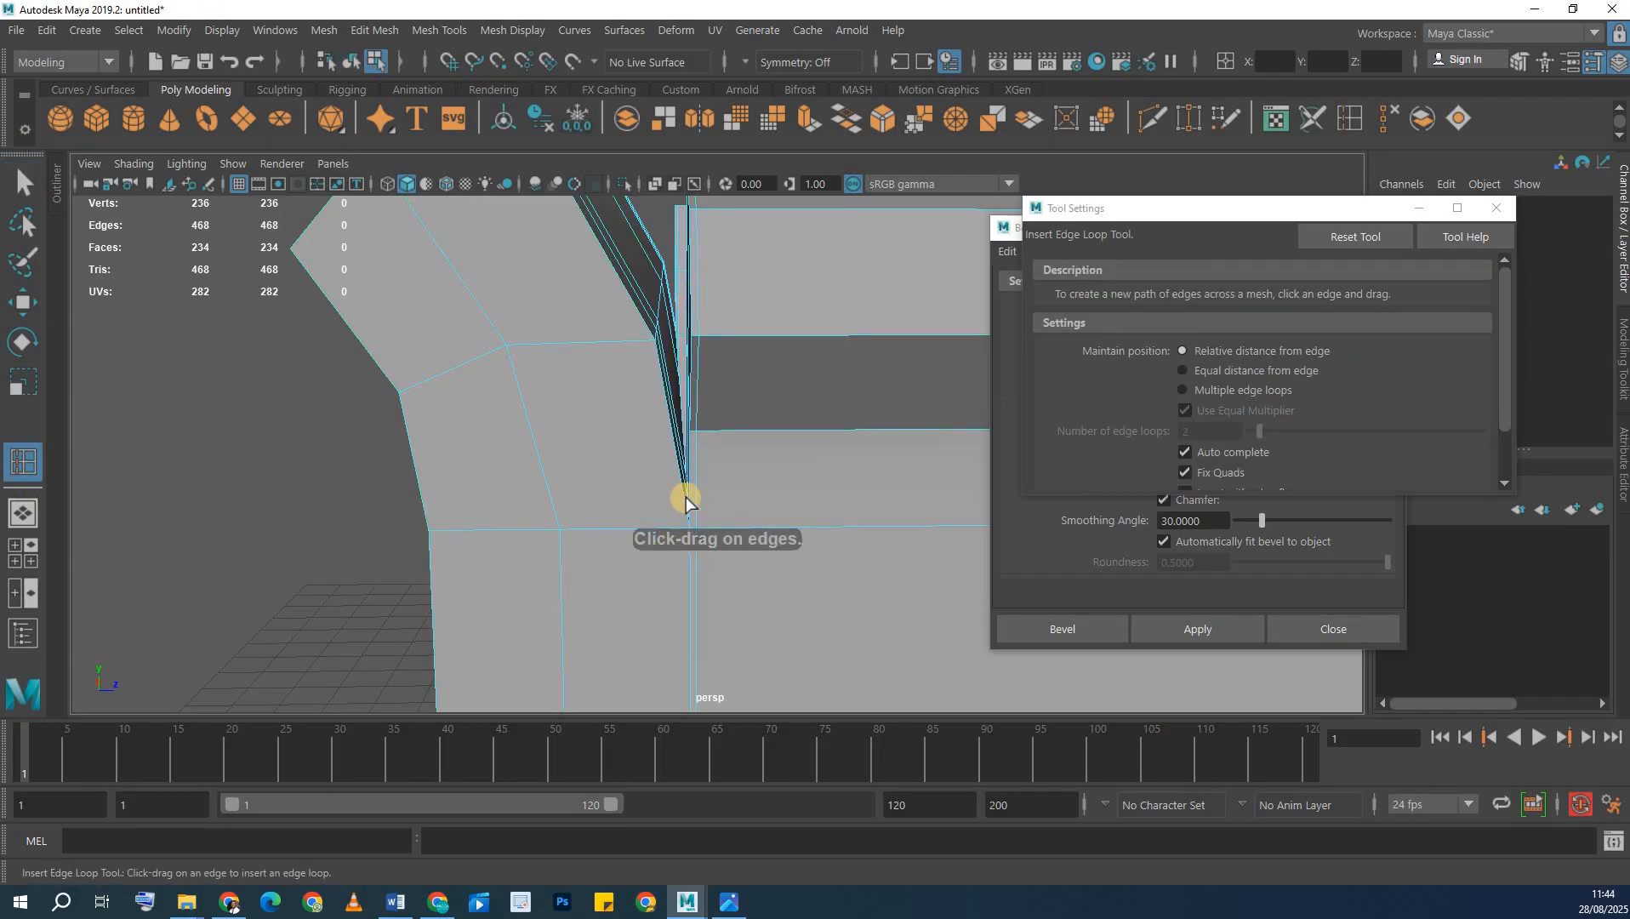
left_click_drag(668, 404, 699, 557)
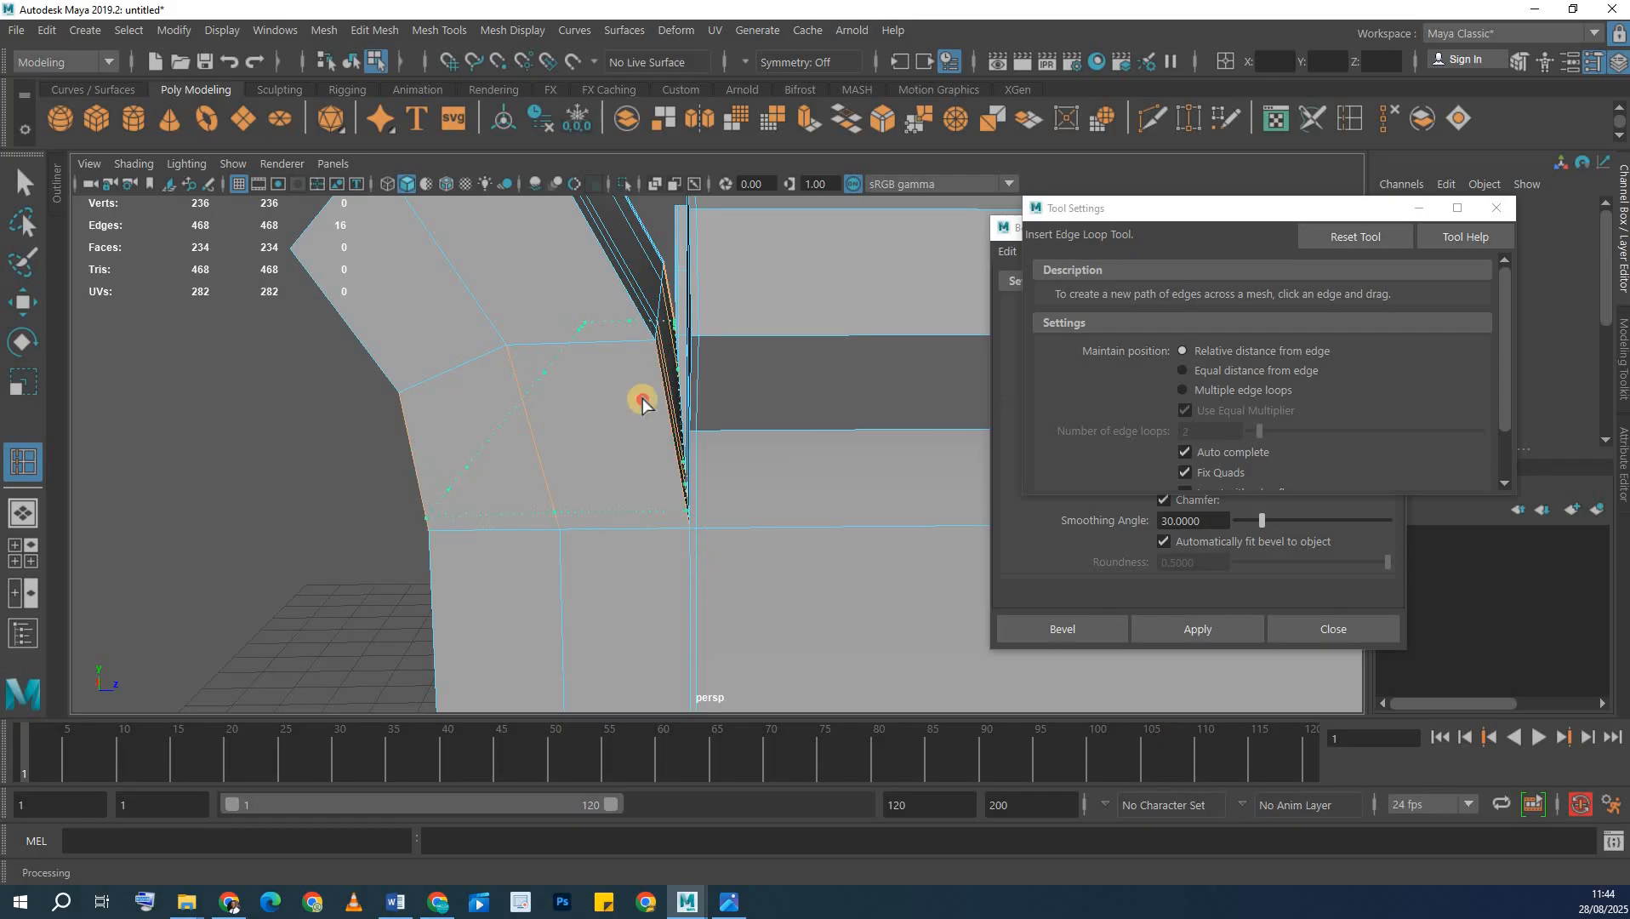
left_click_drag(641, 399, 674, 519)
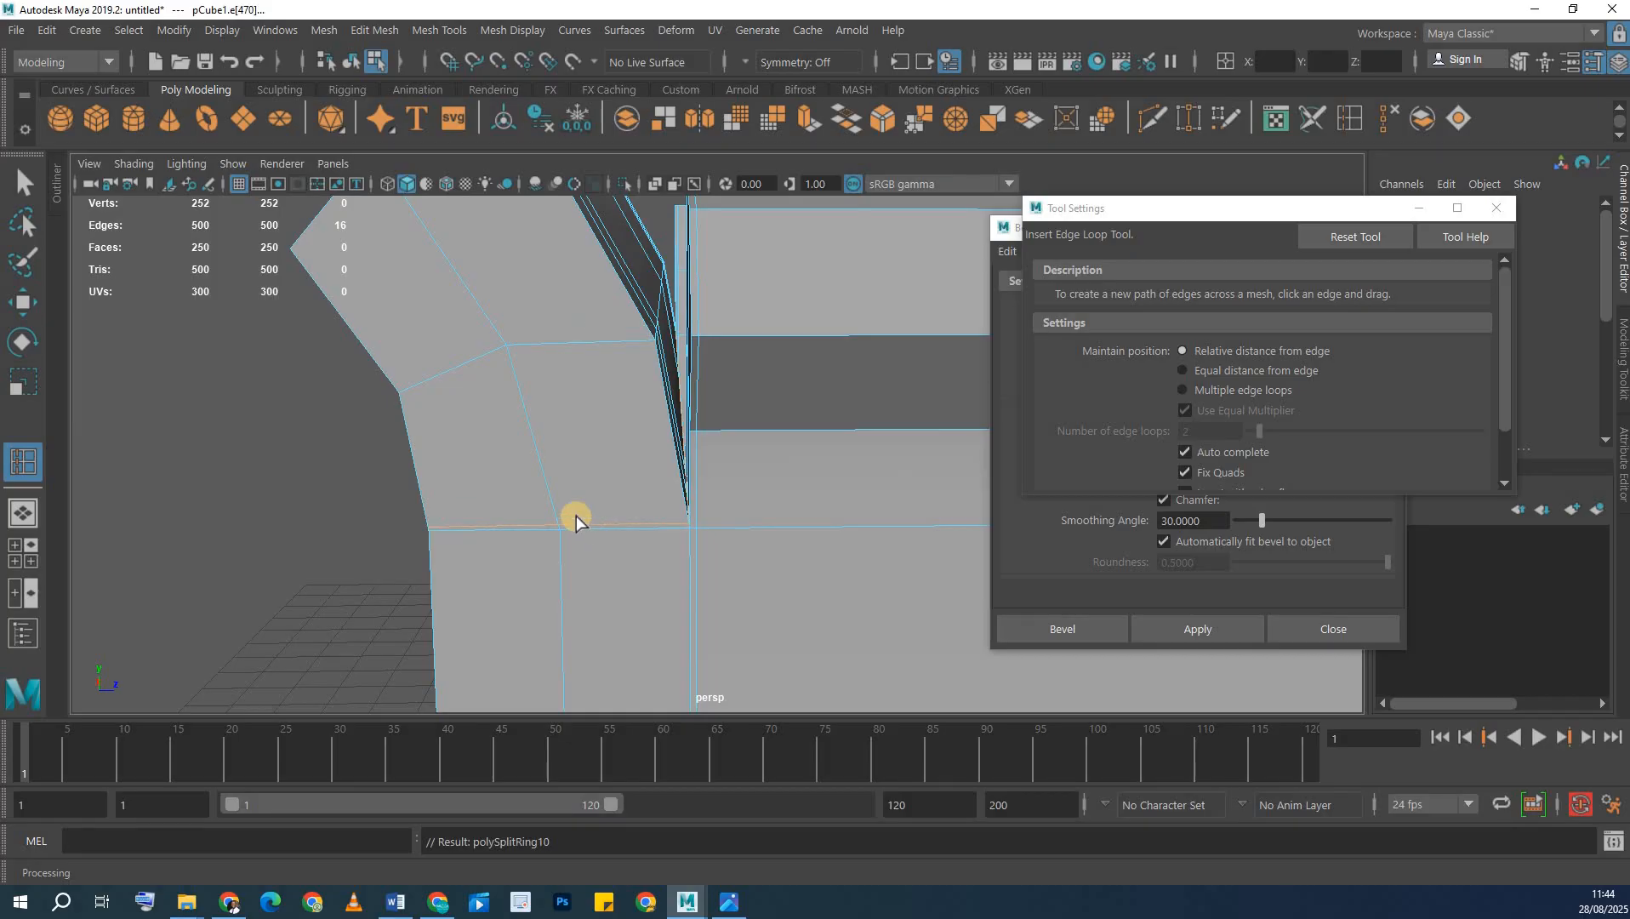
- Preview the sofa smoothed in object mode and examine the inner corner where the arm, seat and backrest meet
key("3")
scroll(691, 440, "down", 5)
left_click_drag(544, 459, 471, 514, "alt")
left_click_drag(595, 468, 563, 433, "alt")
key("q")
right_click_drag(500, 361, 600, 208)
left_click_drag(564, 349, 571, 269, "alt")
left_click(460, 381)
scroll(570, 269, "up", 5)
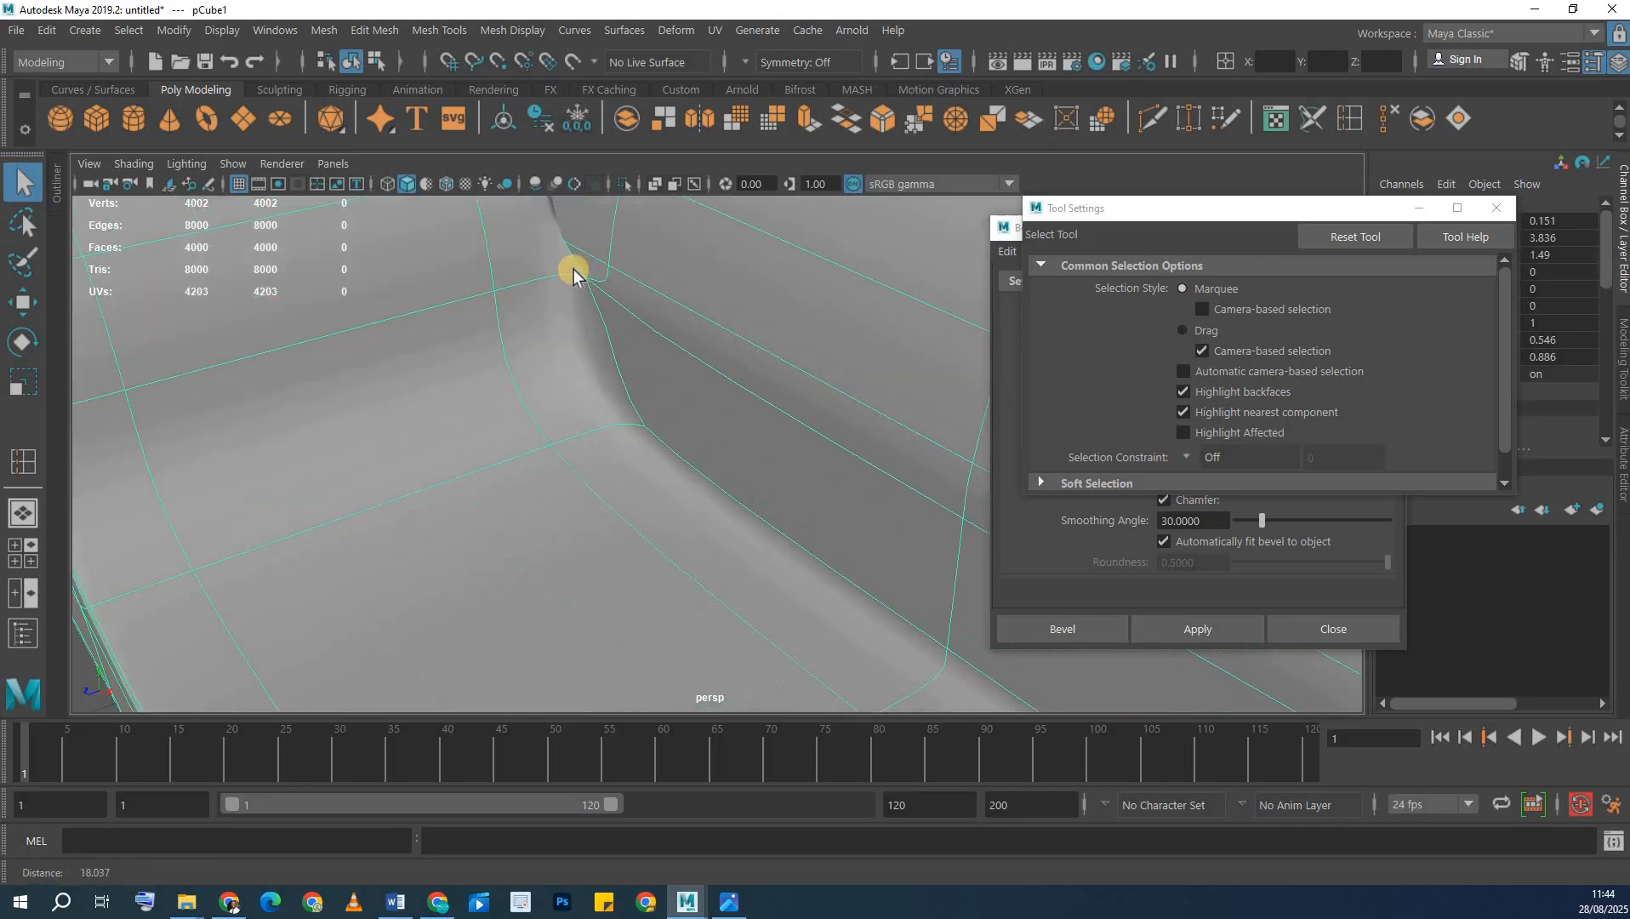
scroll(619, 340, "down", 3)
scroll(614, 357, "down", 3)
- In unsmoothed display, insert an edge loop over the seat and backrest close to each of the two arms
key("1")
left_click_drag(602, 371, 613, 415, "alt")
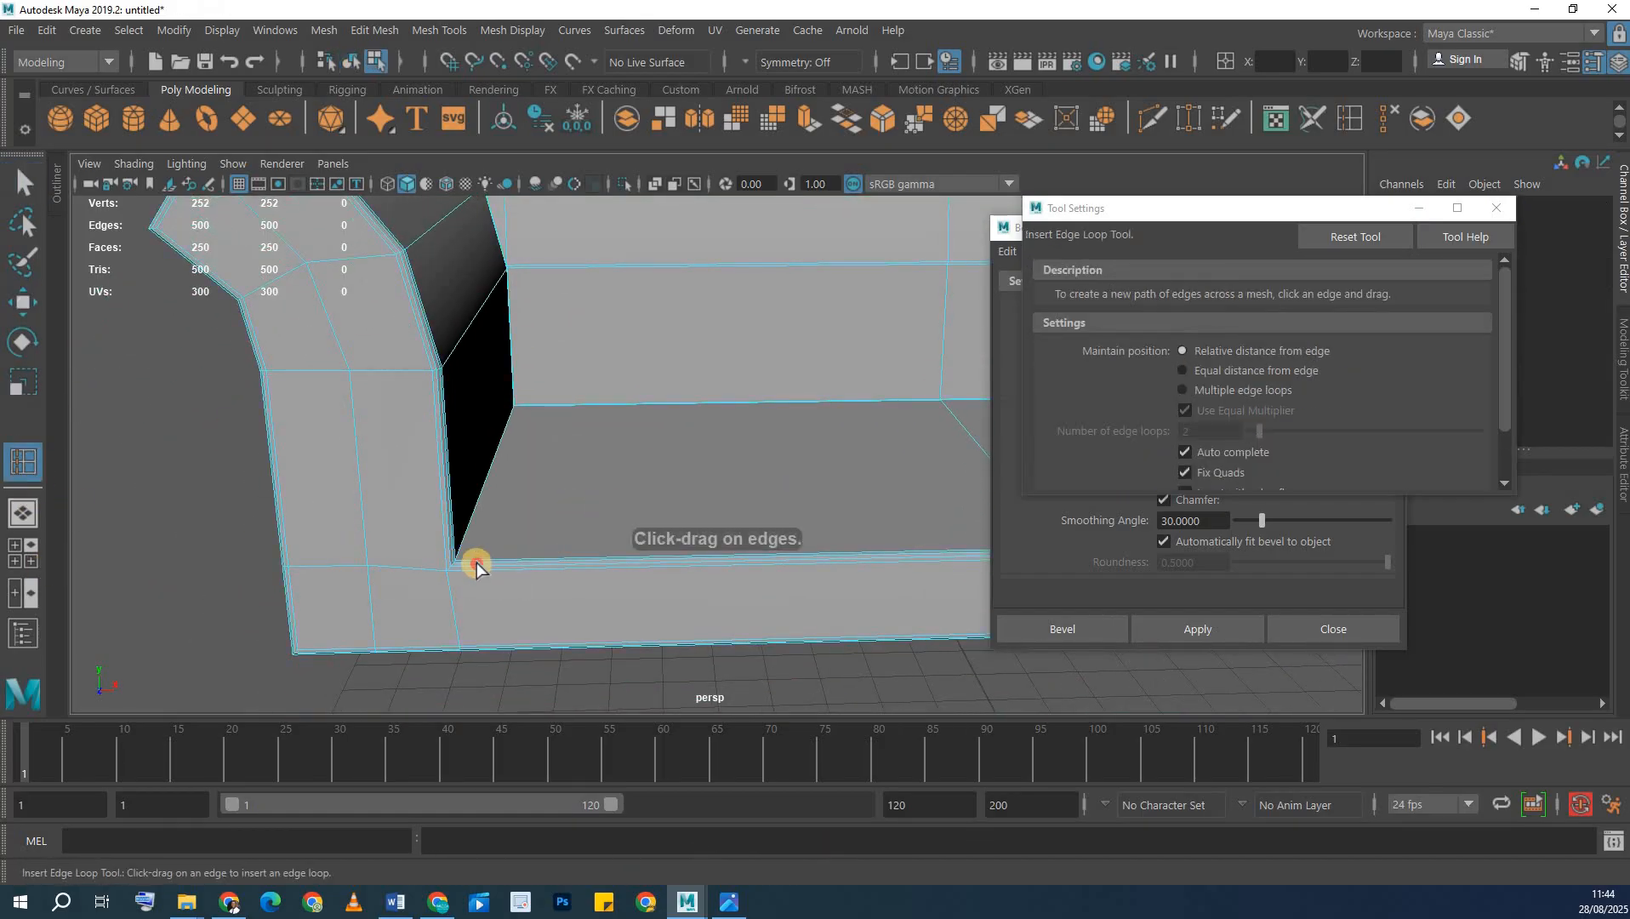
left_click_drag(476, 563, 419, 530)
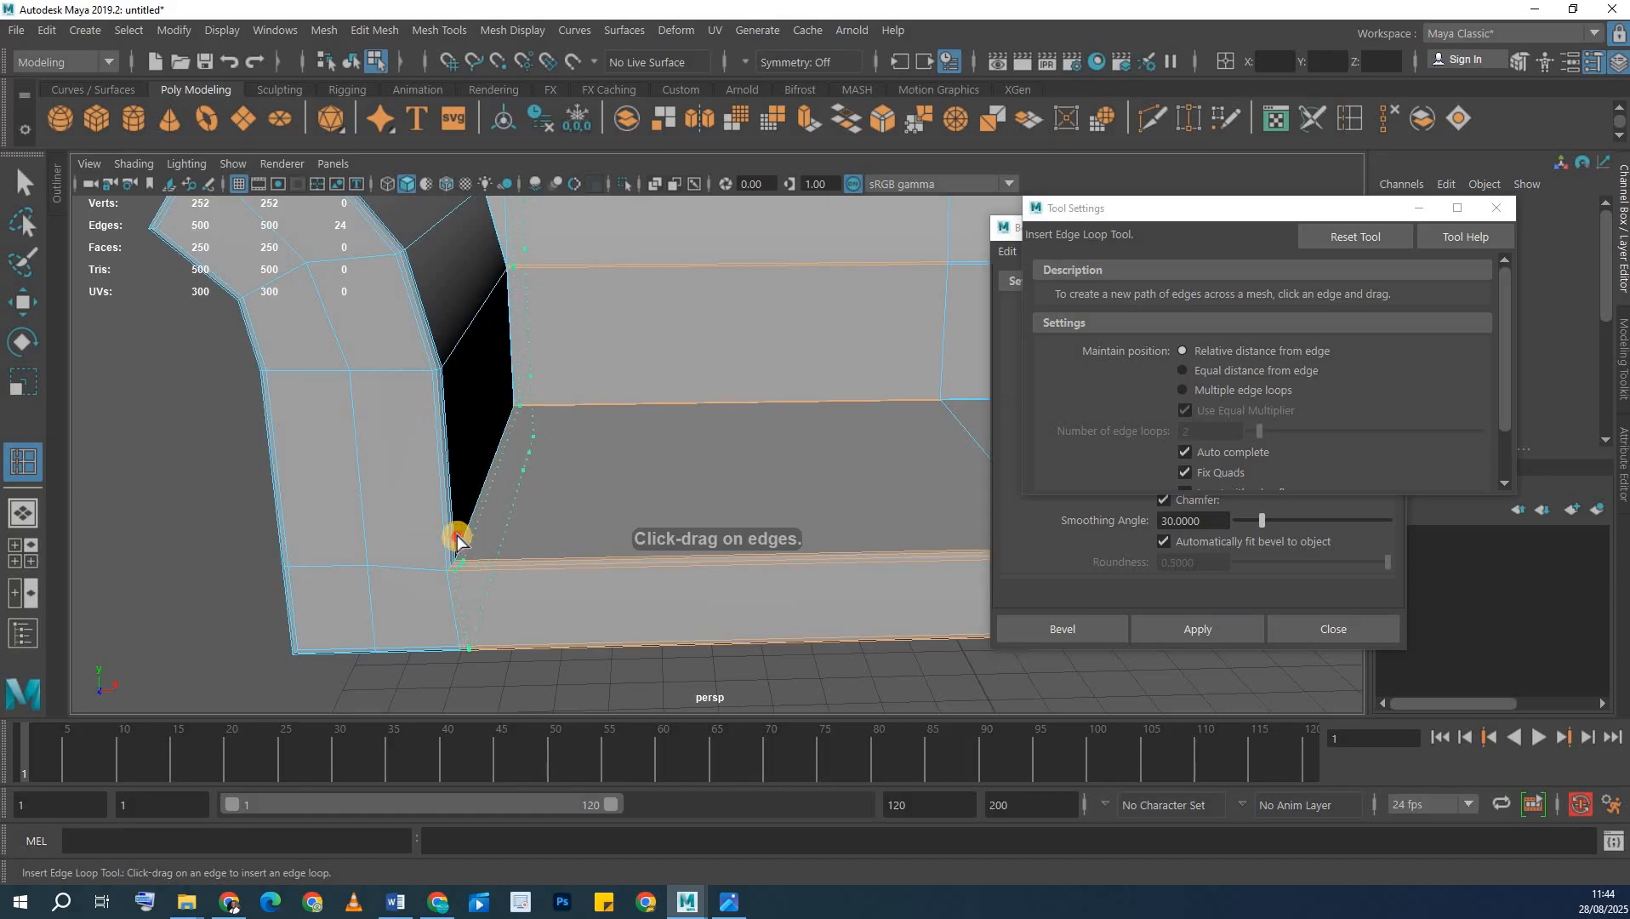
middle_click_drag(598, 480, 513, 480, "alt")
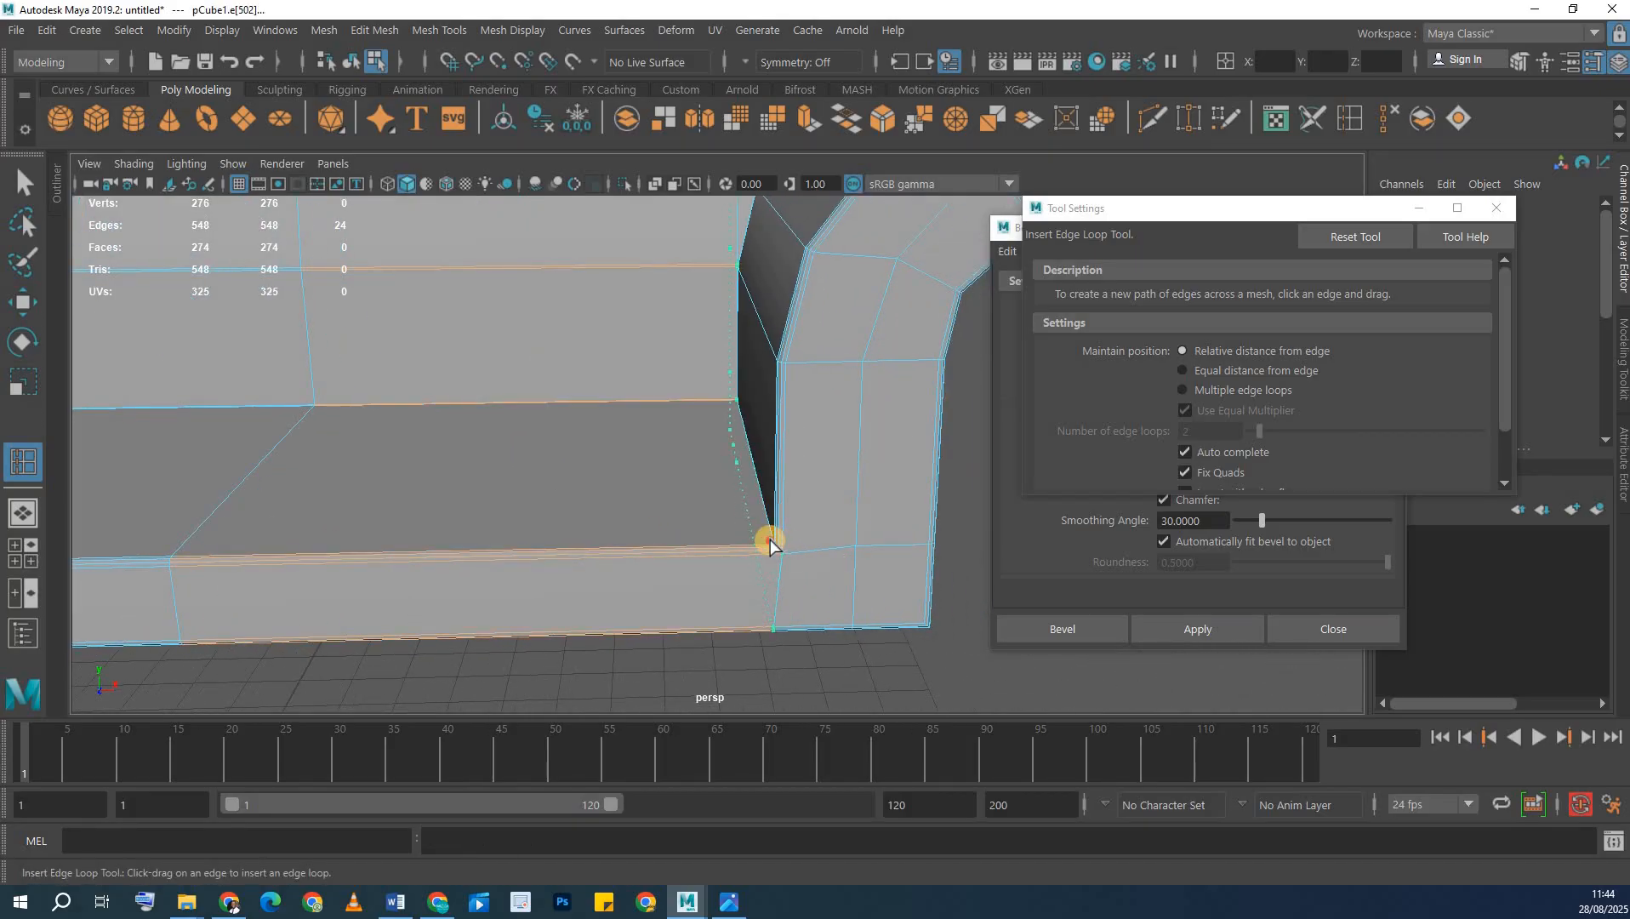
left_click(771, 541)
scroll(556, 499, "down", 5)
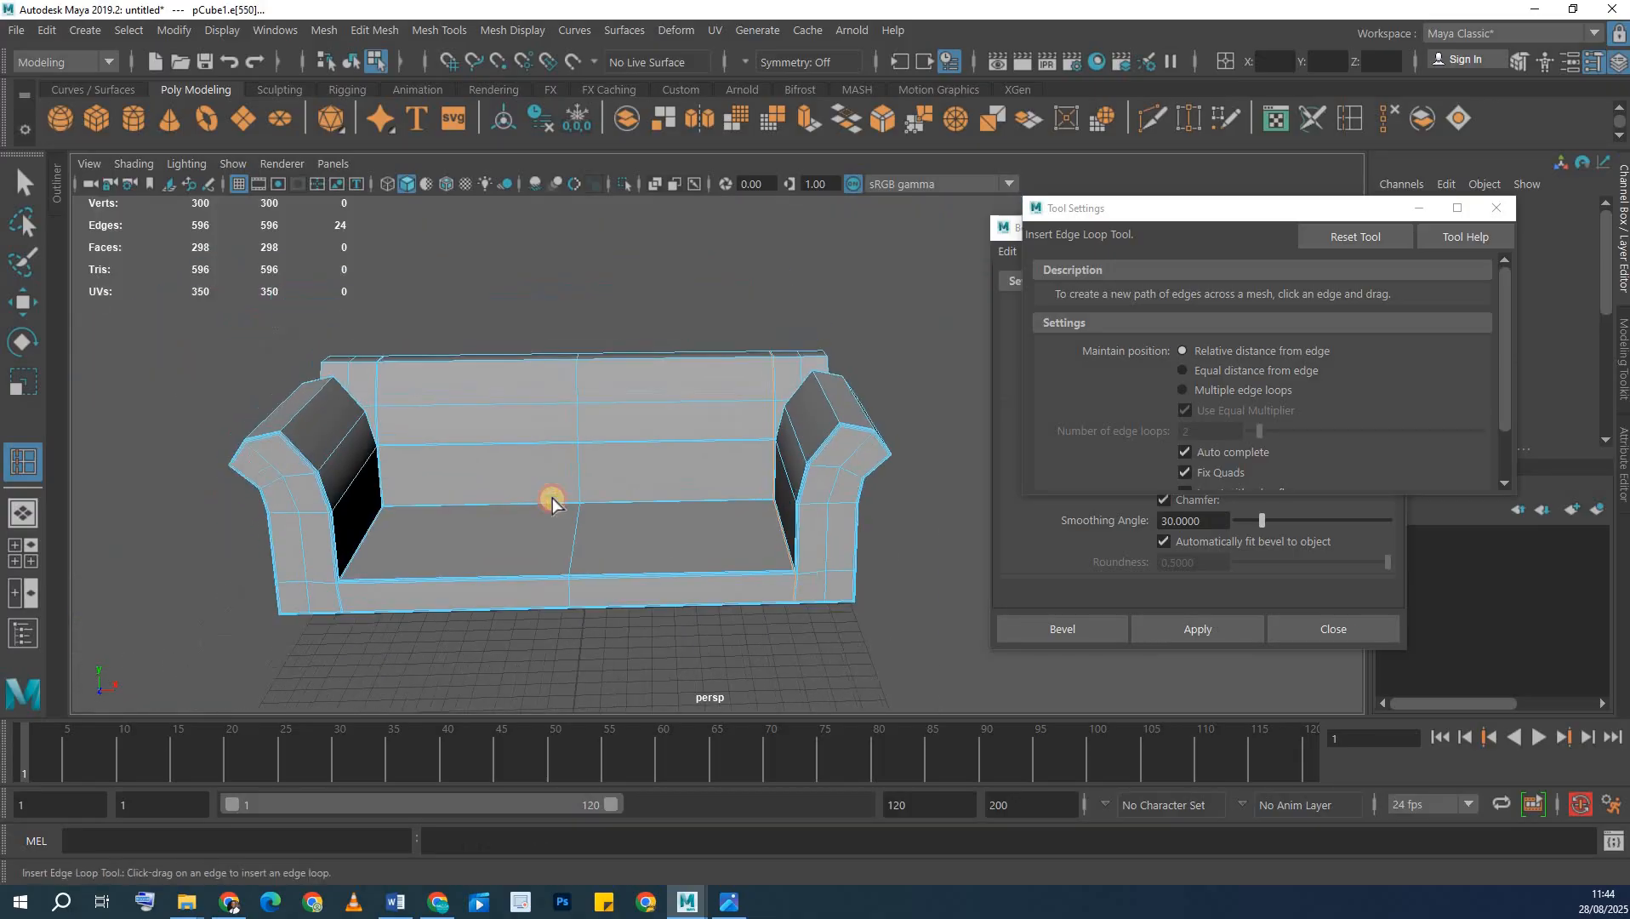
- Preview the sofa smoothed, then examine its arms, seat and outer side in object mode
left_click_drag(550, 502, 552, 497, "alt")
key("3")
key("q")
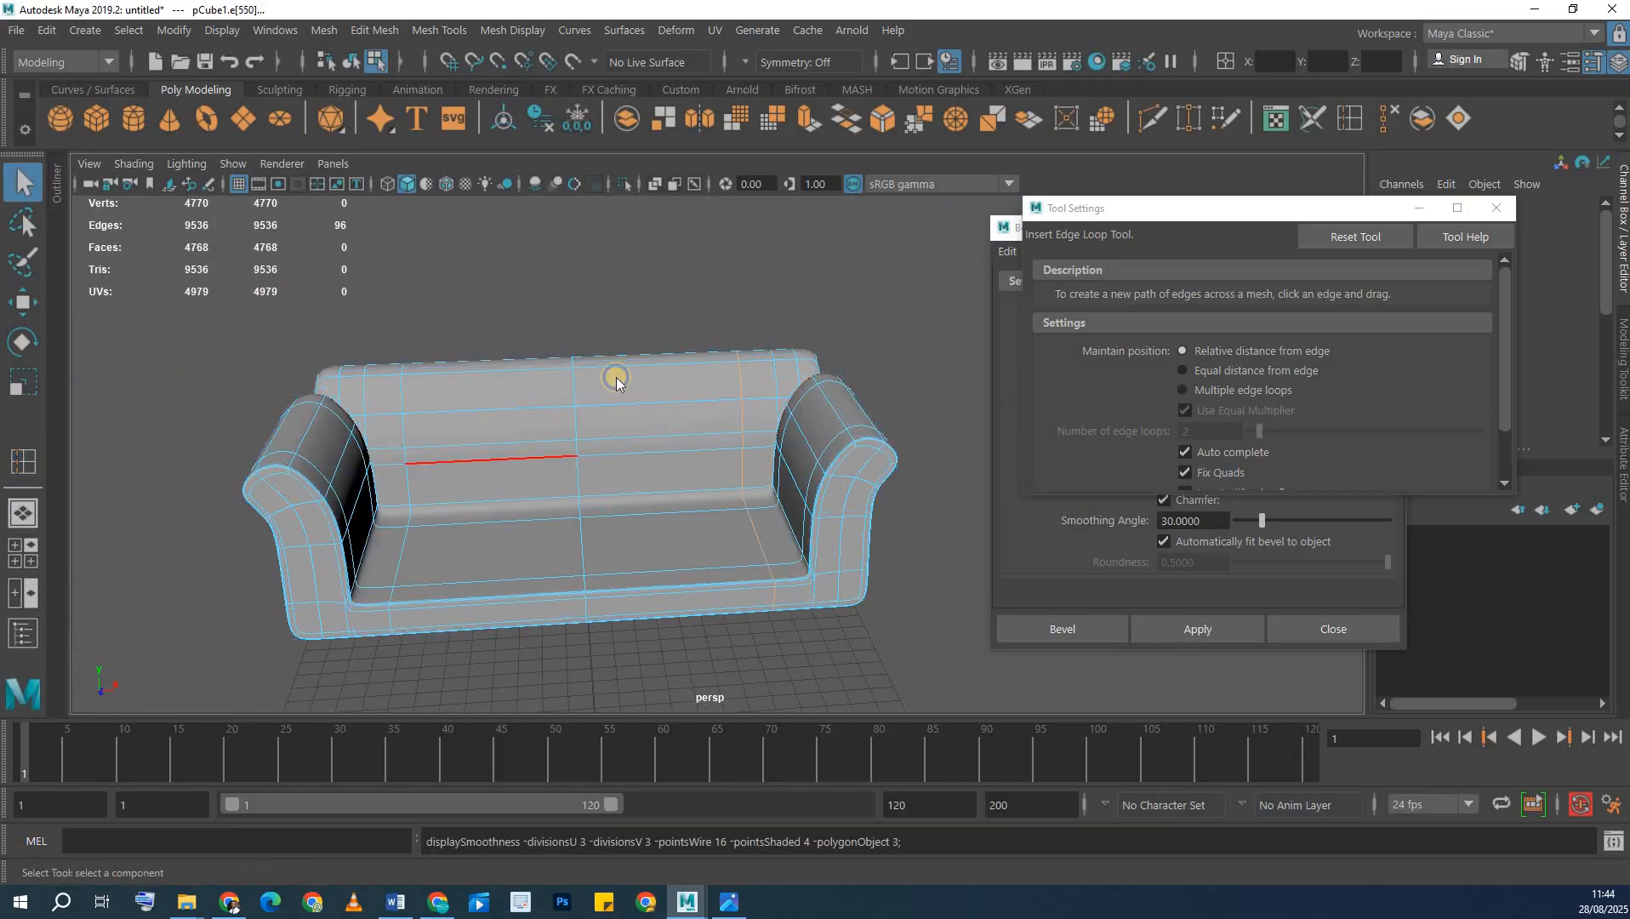
right_click_drag(570, 291, 627, 217)
left_click_drag(713, 425, 696, 484, "alt")
left_click_drag(603, 388, 301, 217, "alt")
left_click(502, 476)
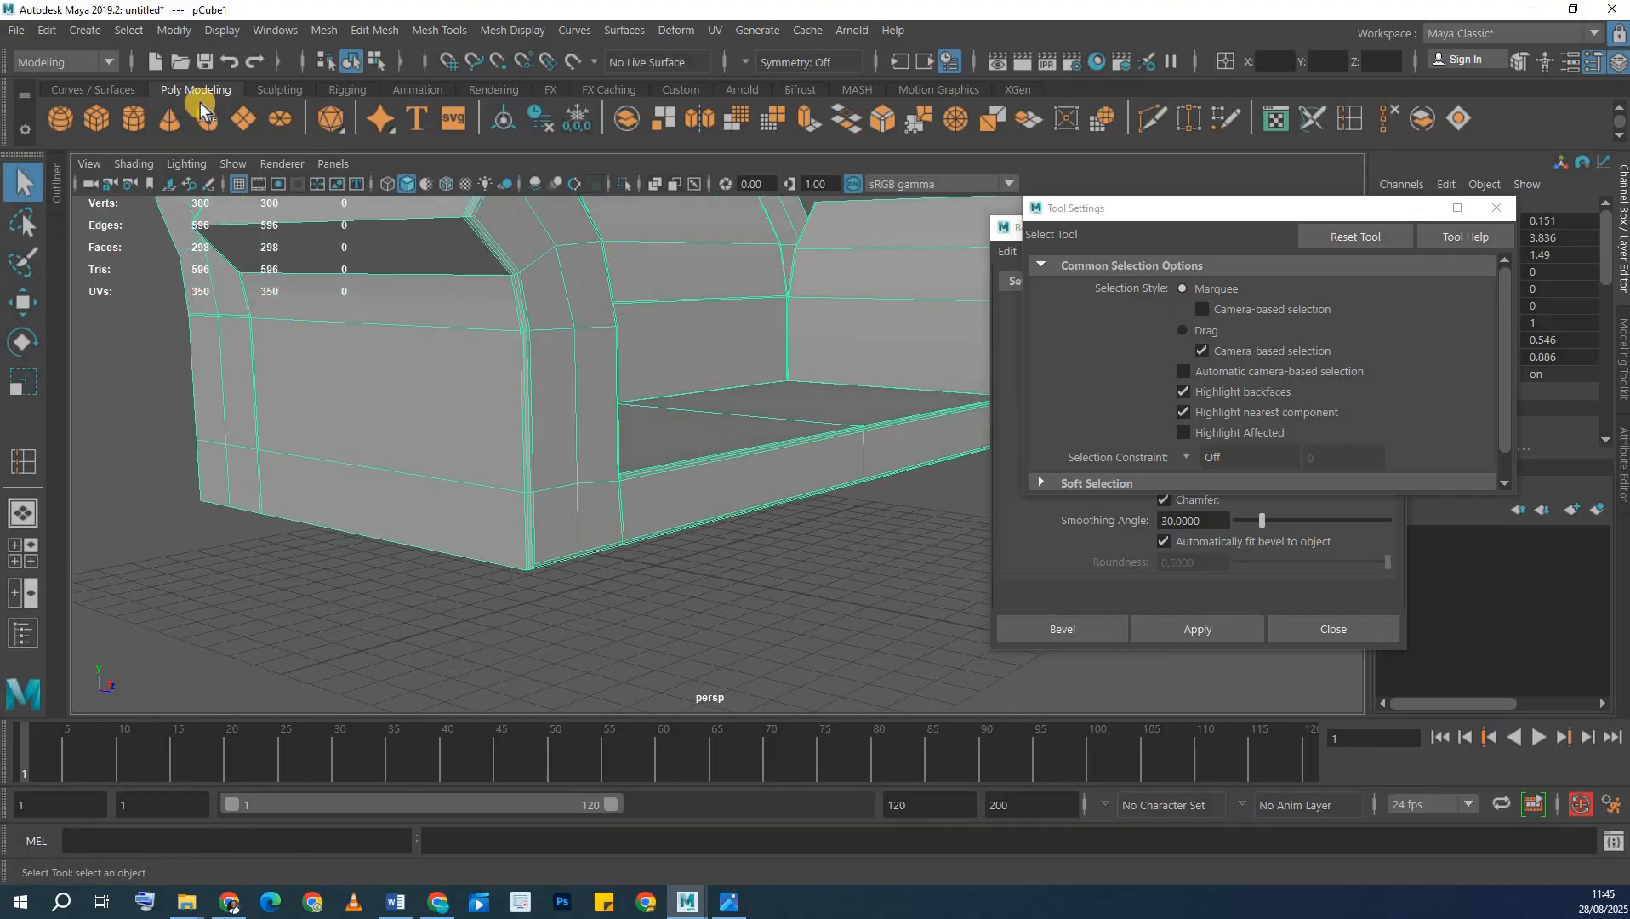
- Draw a polygon cylinder about 0.92 in radius and 3.465 high beside the sofa's front corner, and close the leftover option windows
left_click(128, 118)
left_click_drag(542, 330, 776, 579, "alt")
left_click_drag(753, 510, 757, 451)
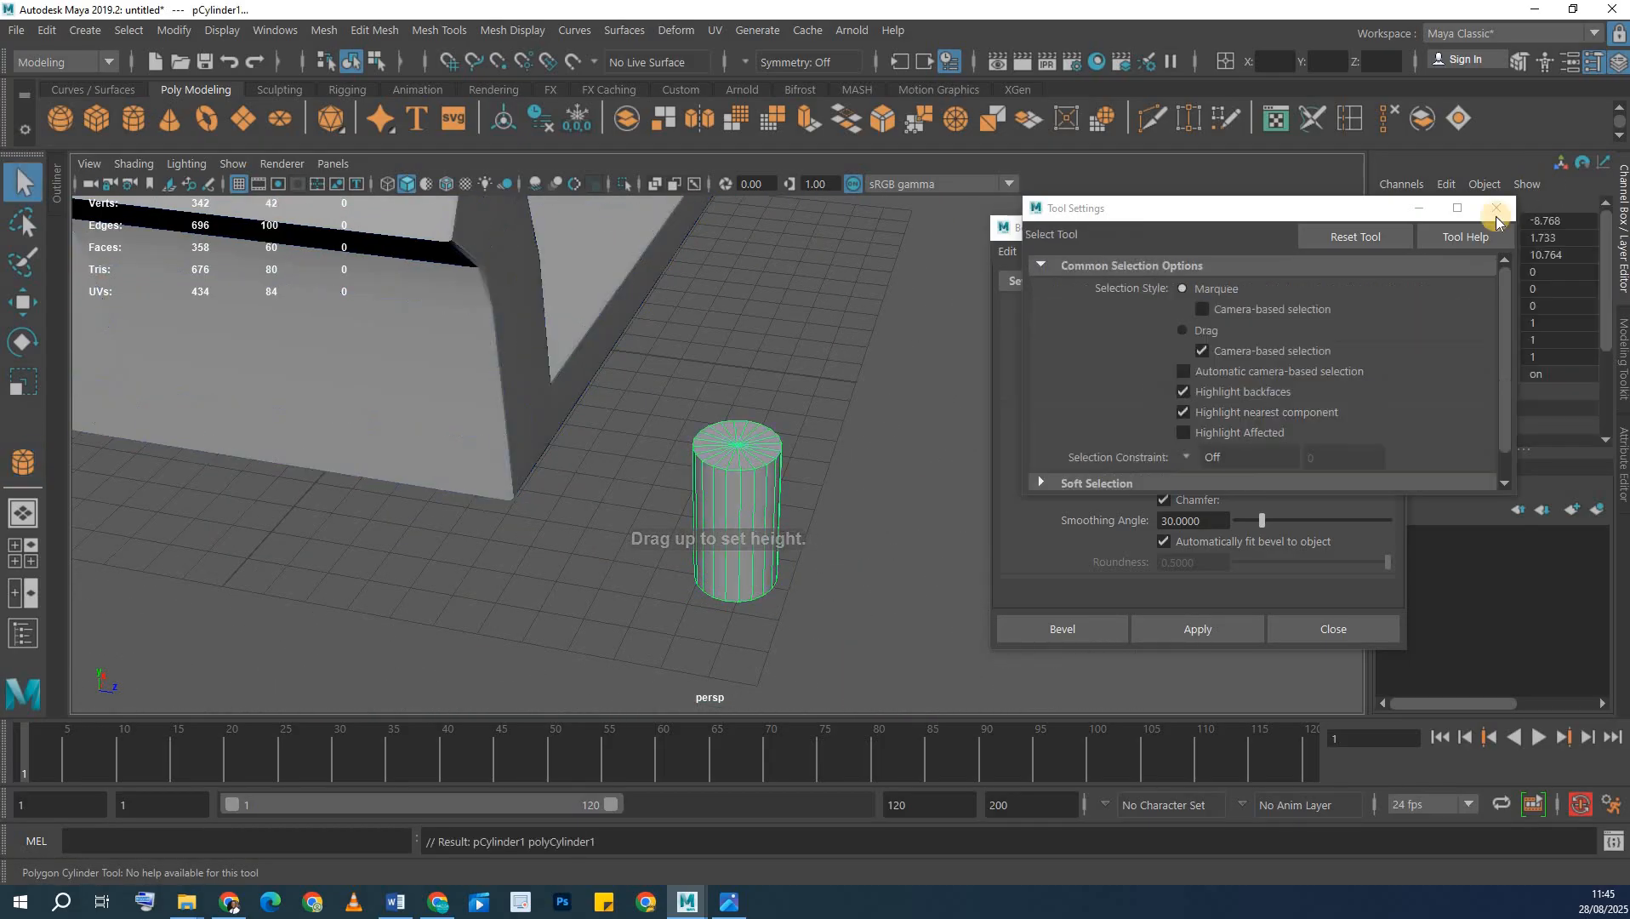
left_click(1493, 210)
left_click(1388, 227)
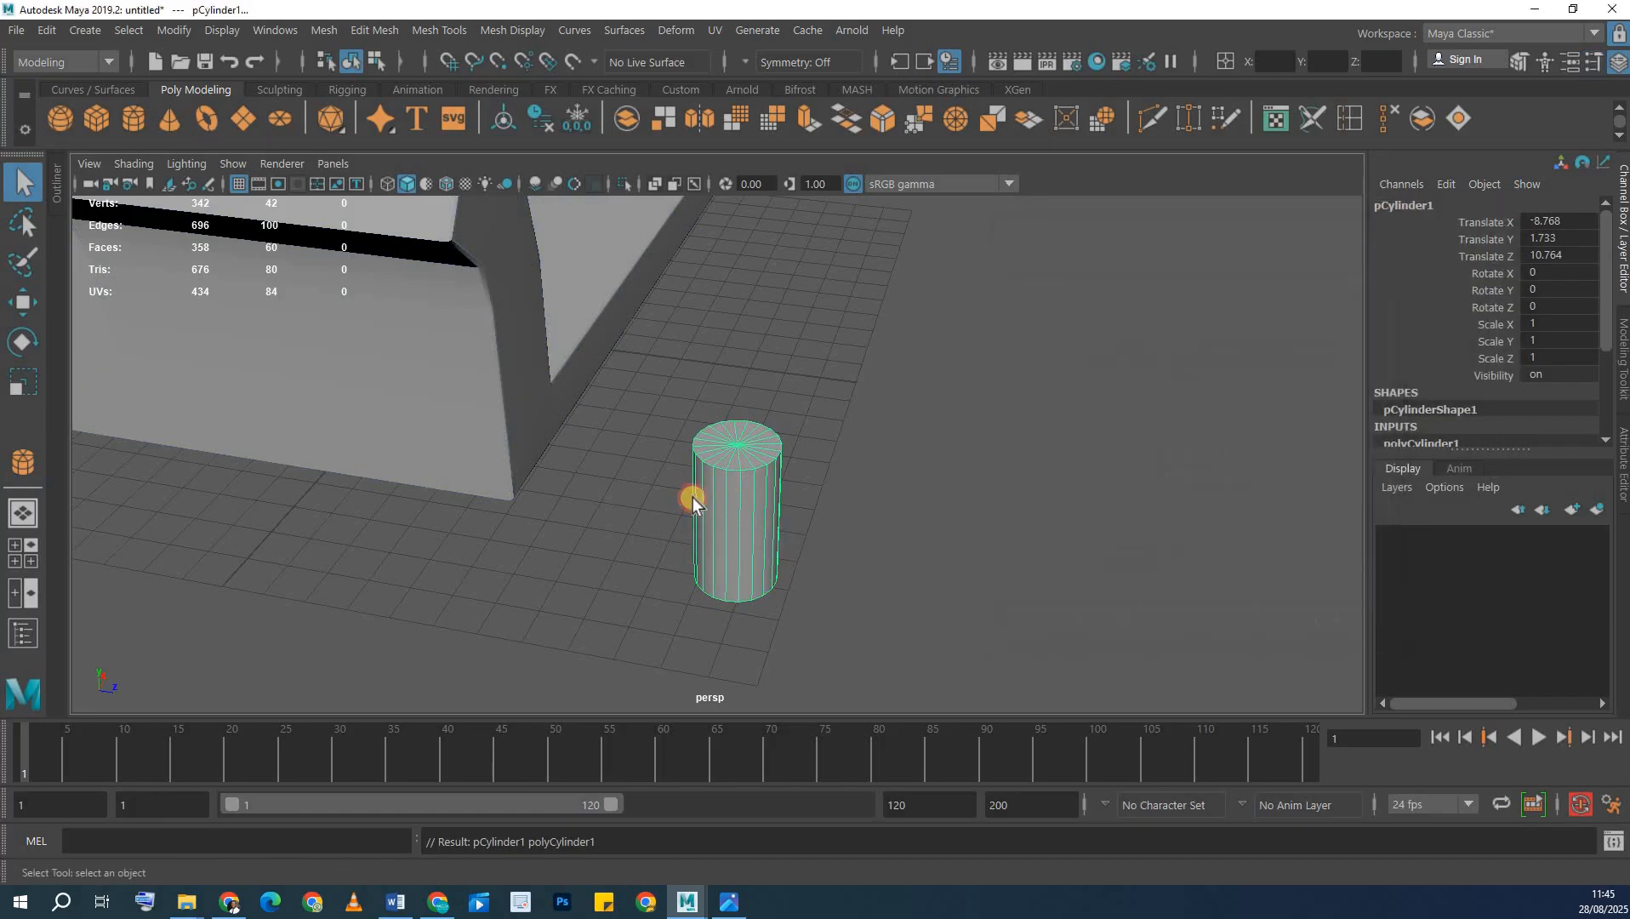
left_click(692, 496)
key("ctrl+z")
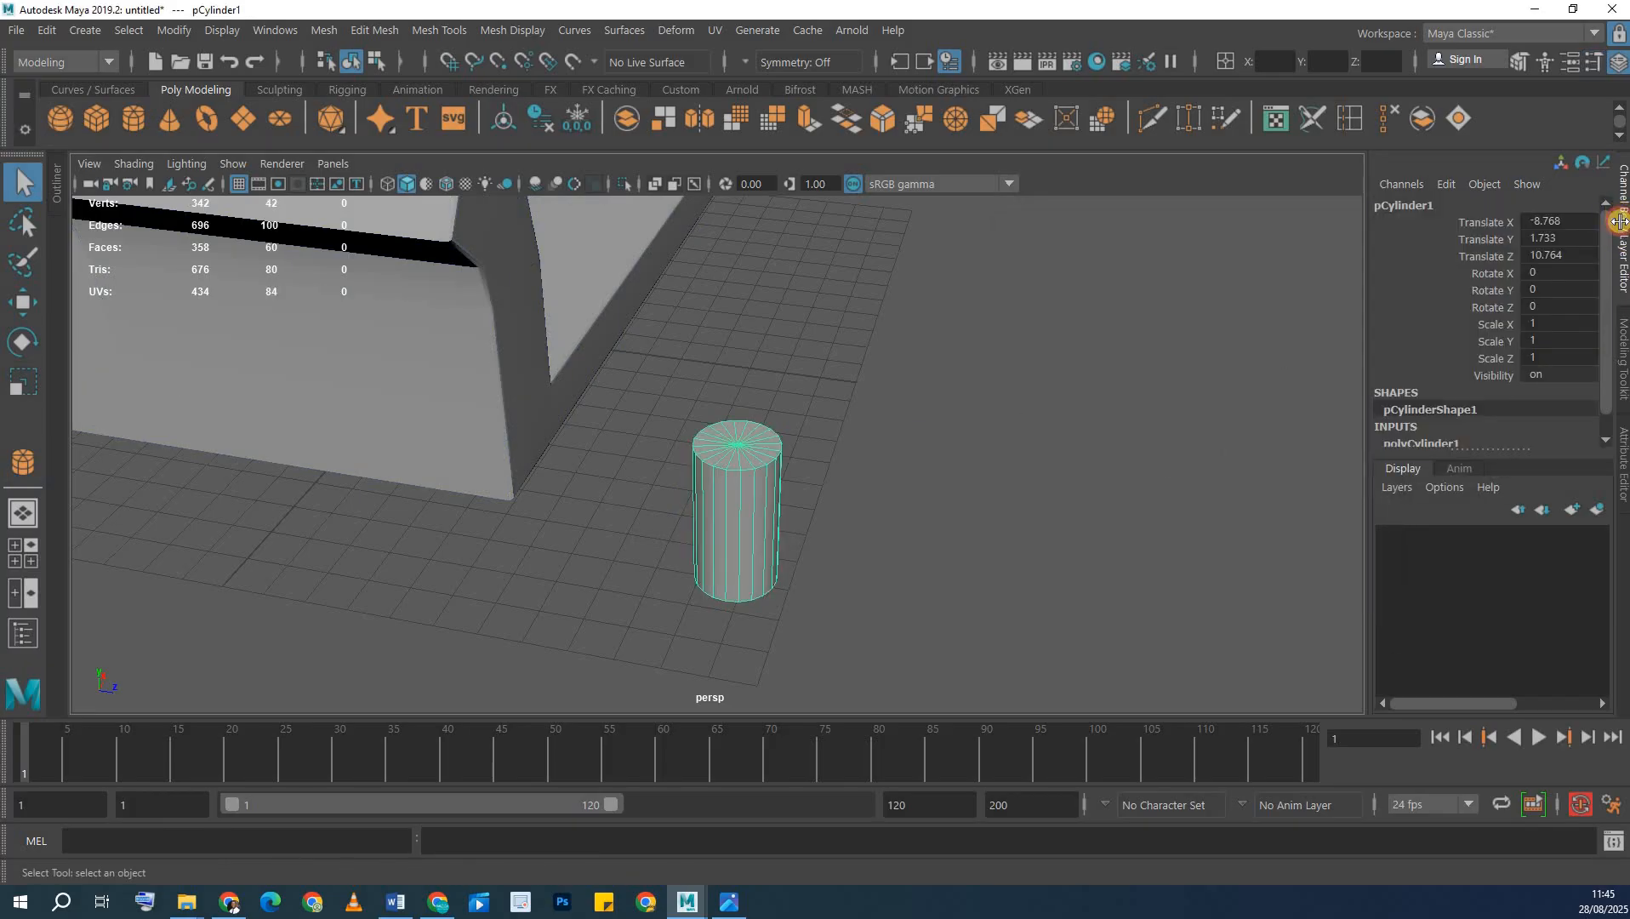
- Set the new cylinder's axis subdivisions to 7
left_click(1618, 222)
left_click(1621, 233)
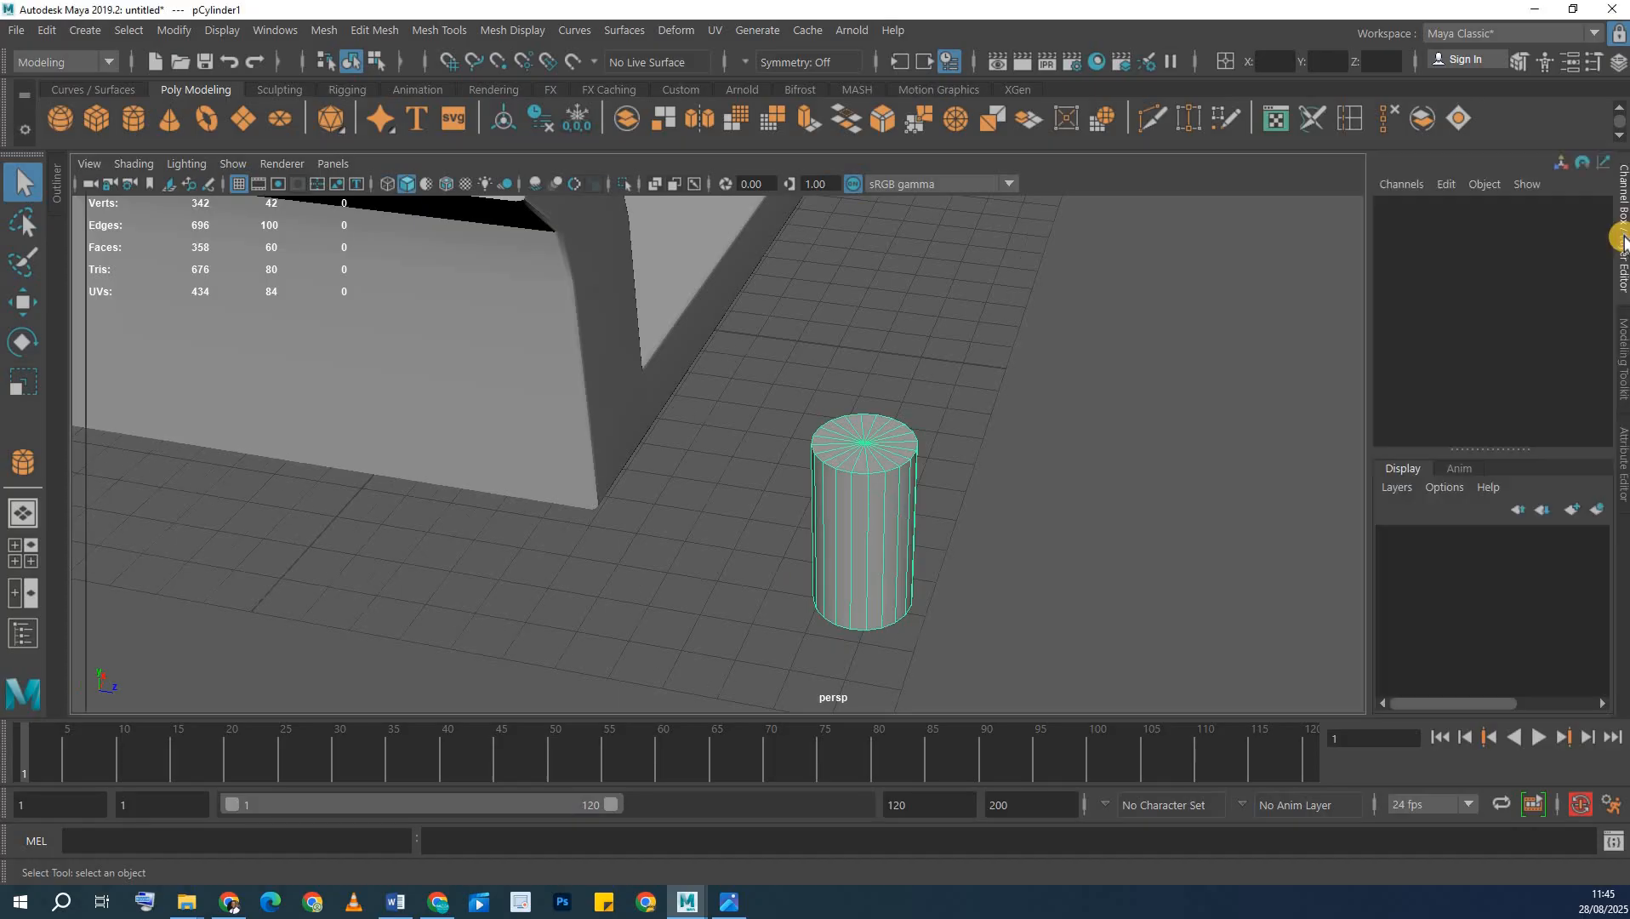
scroll(1435, 417, "down", 1)
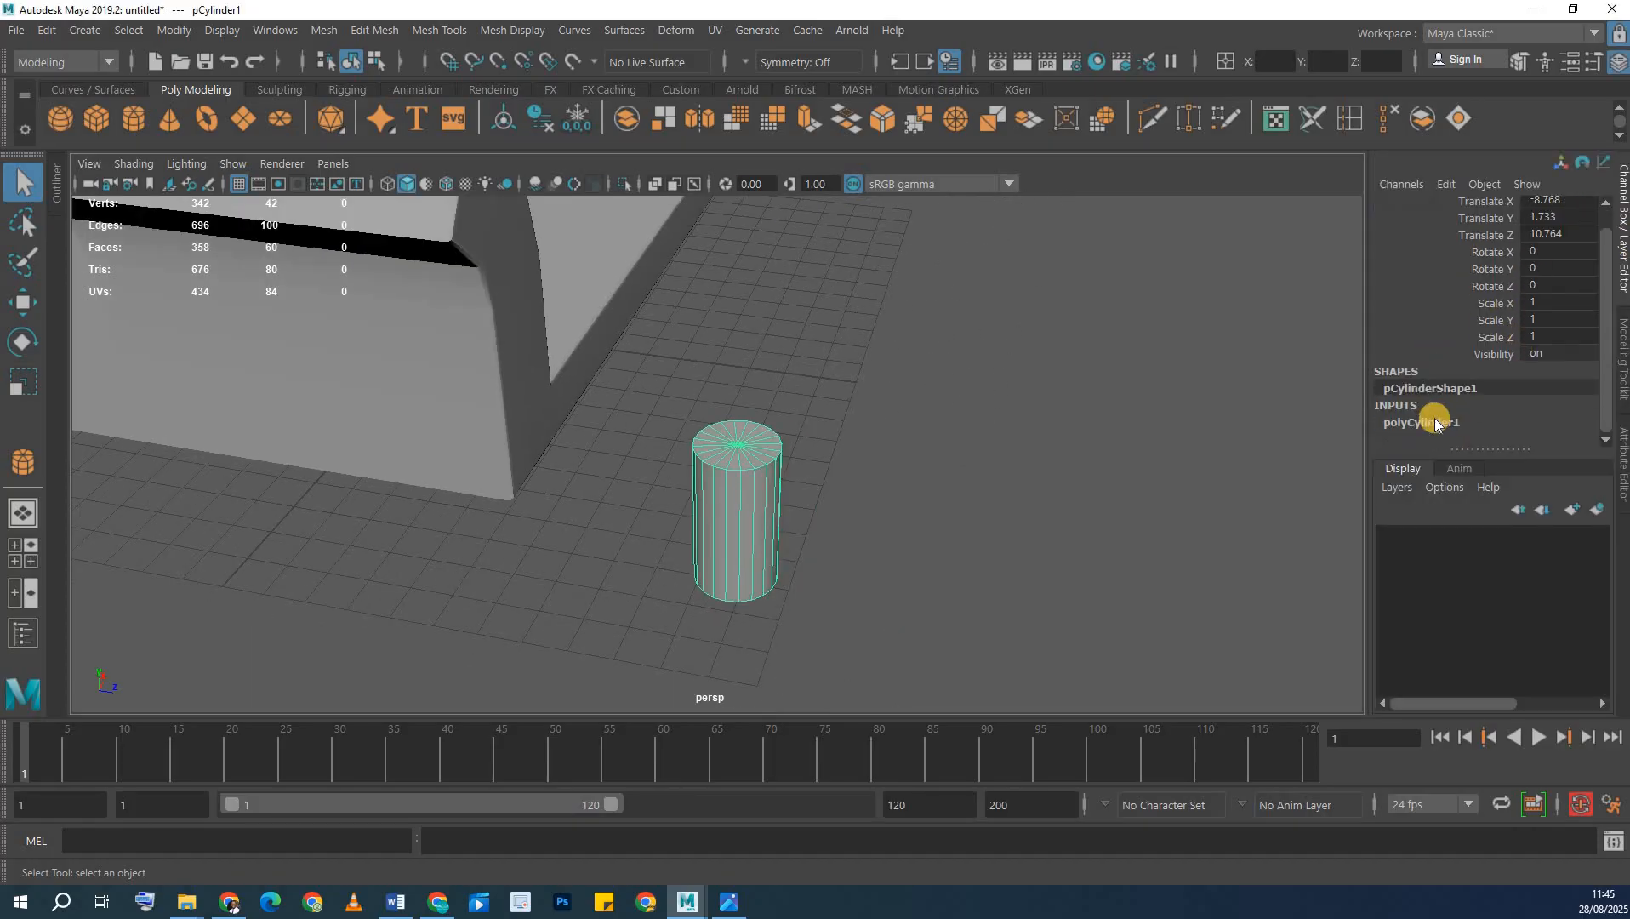
left_click(1422, 420)
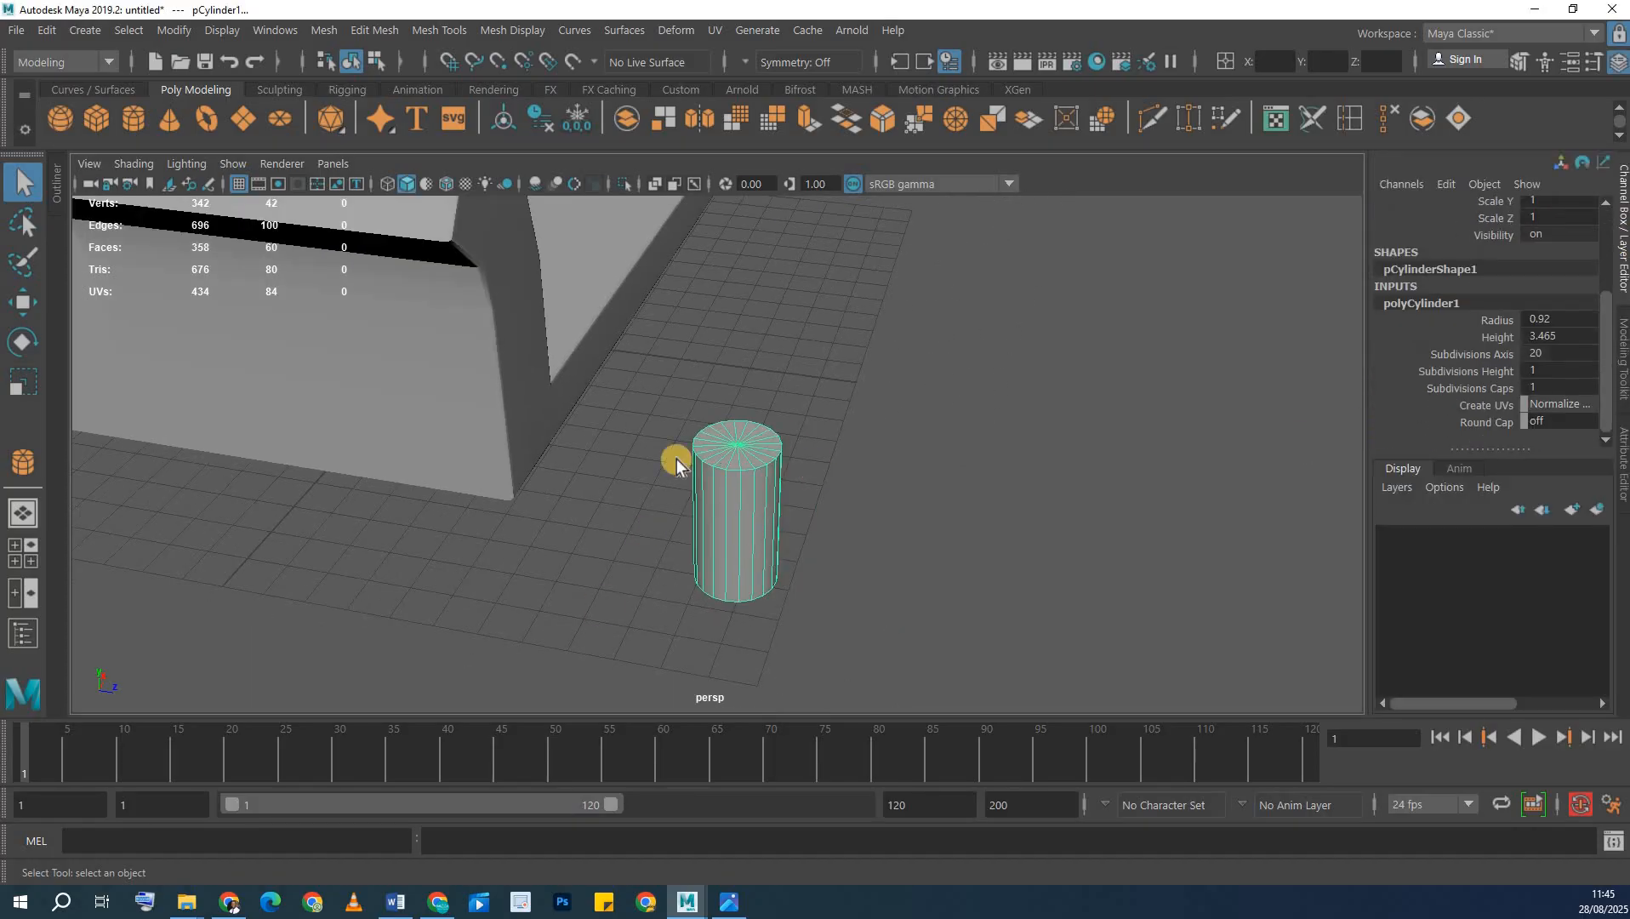
left_click(1462, 354)
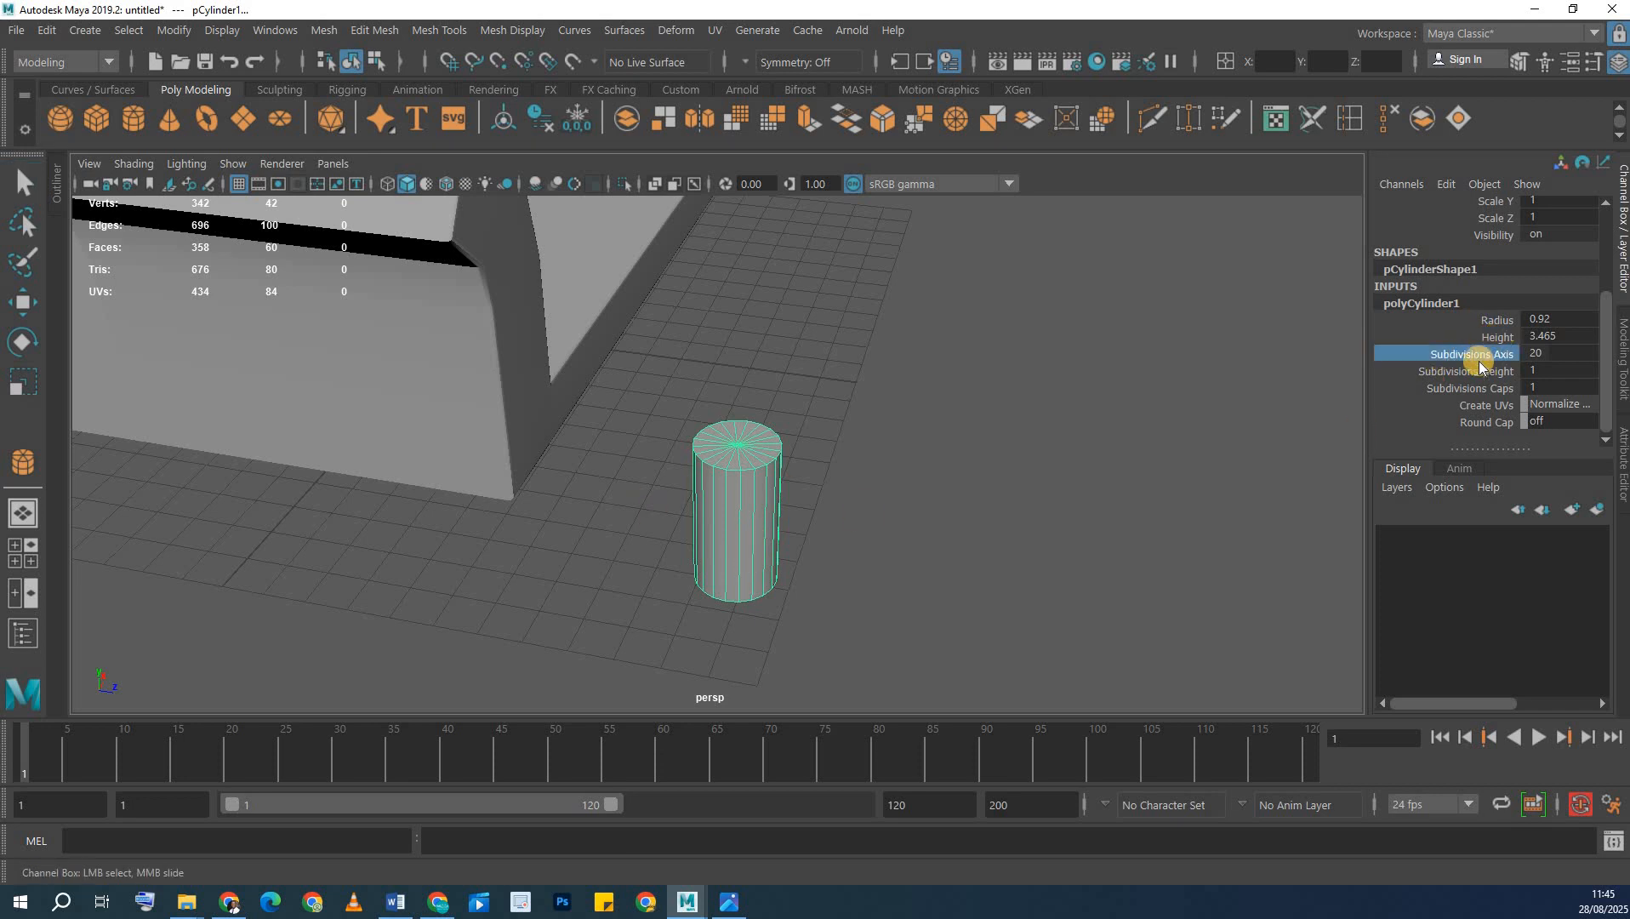
mouse_move(632, 497)
middle_mouse_down()
mouse_move(848, 487)
mouse_move(764, 483)
mouse_move(792, 493)
middle_mouse_up()
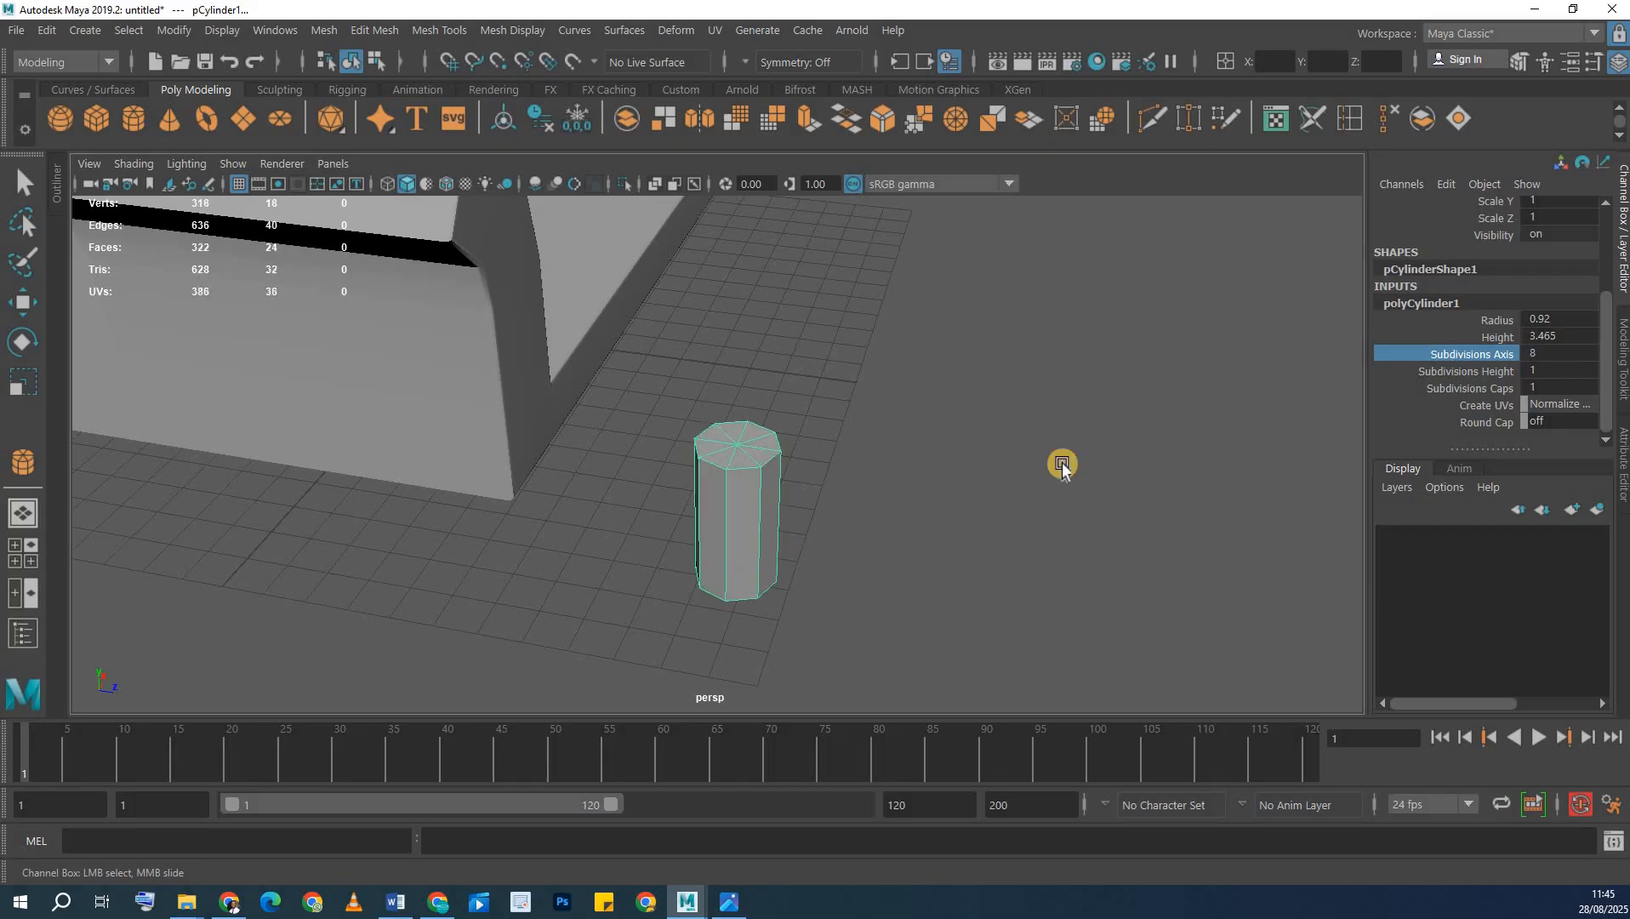
left_click(1496, 350)
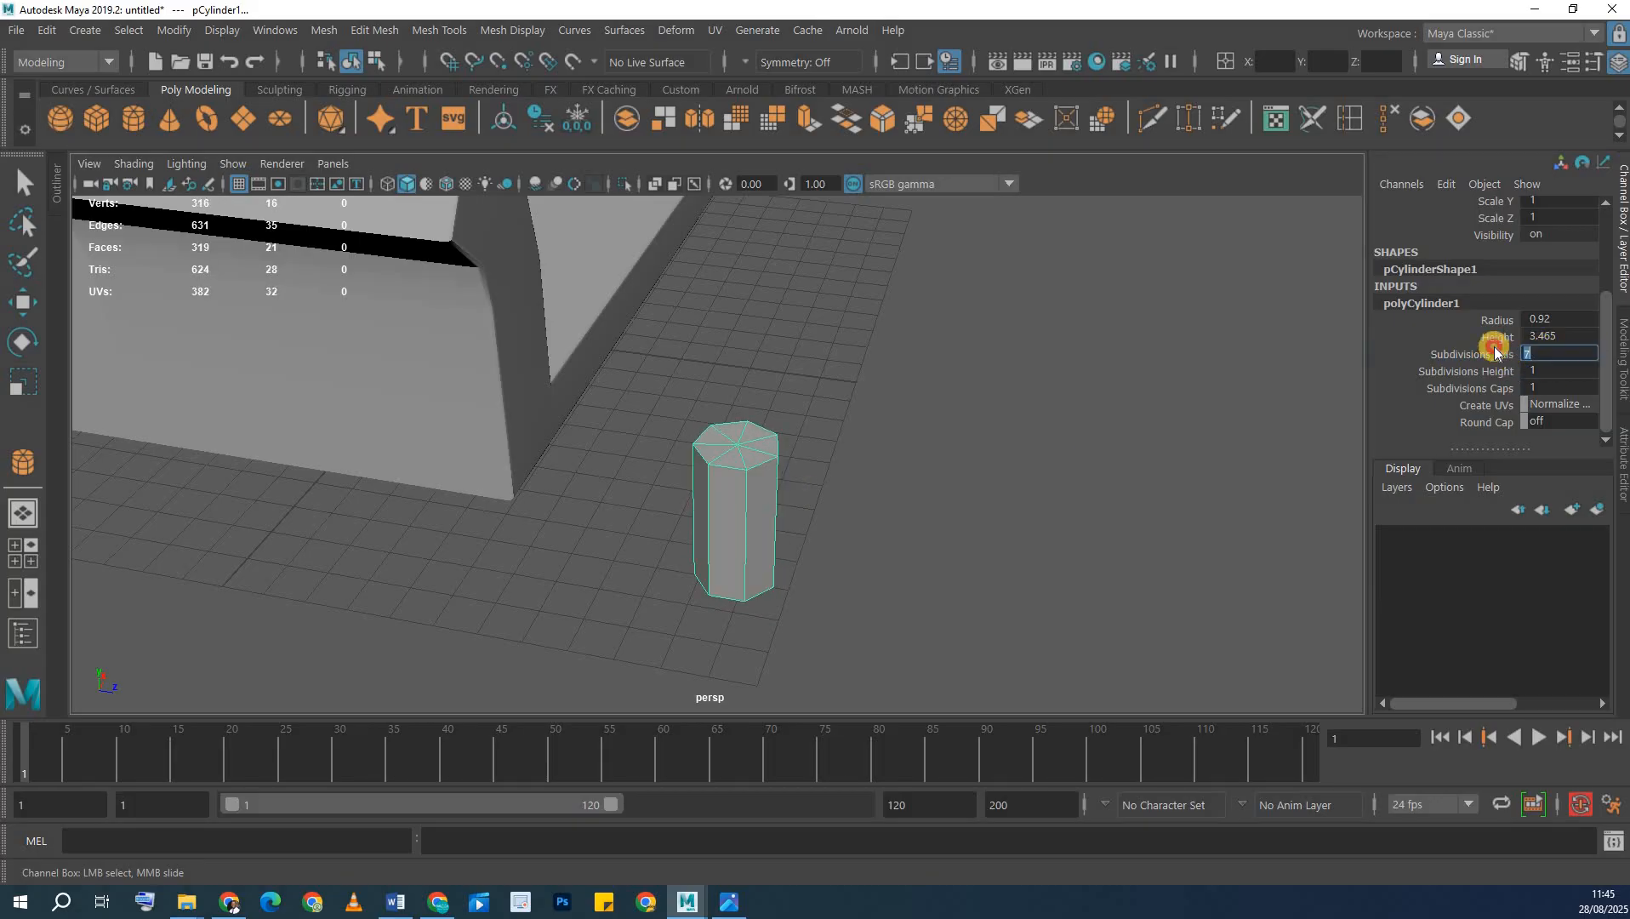
middle_click_drag(641, 440, 619, 441)
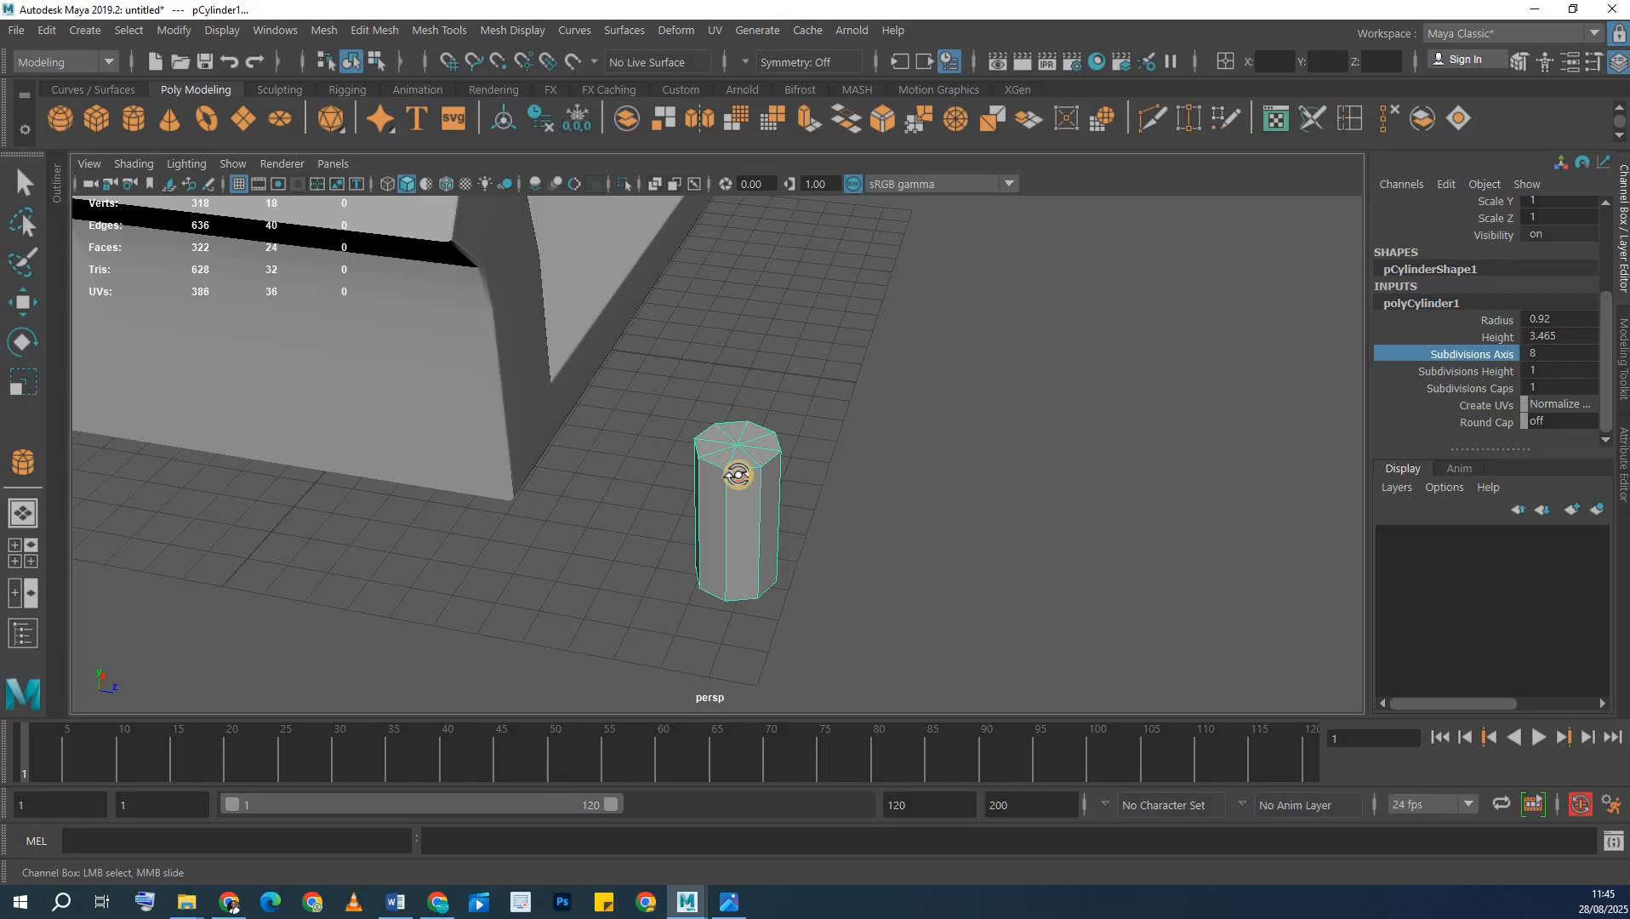
middle_click_drag(738, 475, 700, 476)
- Scale the cylinder's bottom ring of vertices inward to form a tapered sofa leg
left_click_drag(699, 476, 717, 441, "alt")
right_click_drag(717, 433, 614, 292)
left_click_drag(707, 518, 715, 554)
key("r")
left_click_drag(820, 595, 746, 575, "alt")
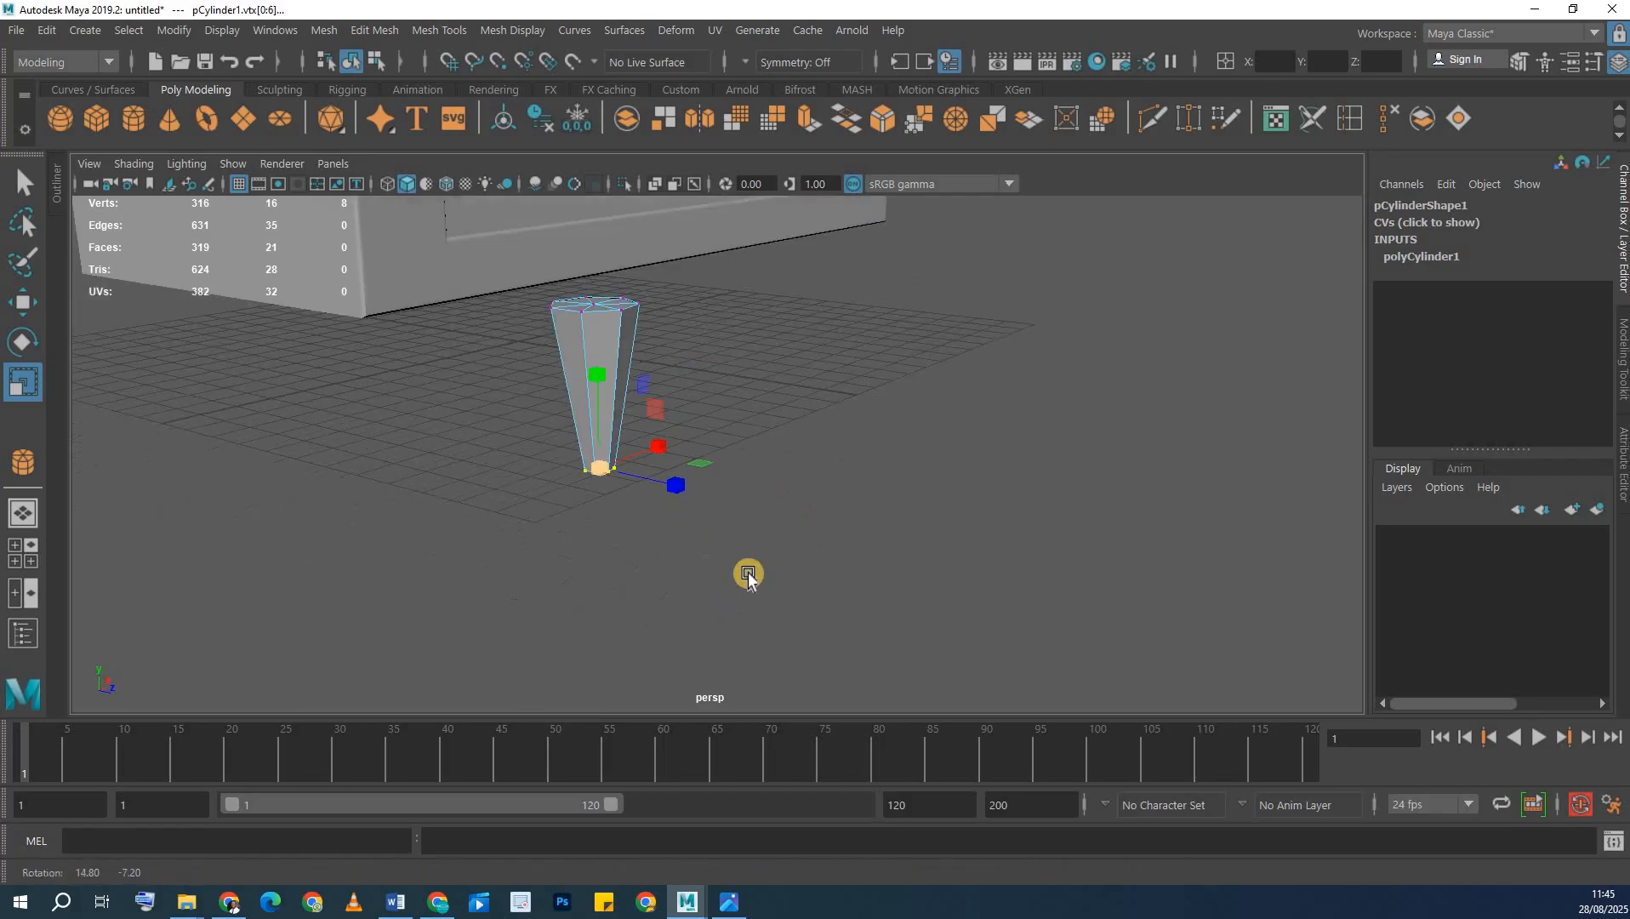
middle_click_drag(593, 499, 717, 603, "alt")
scroll(720, 604, "up", 3)
left_click_drag(722, 606, 721, 552)
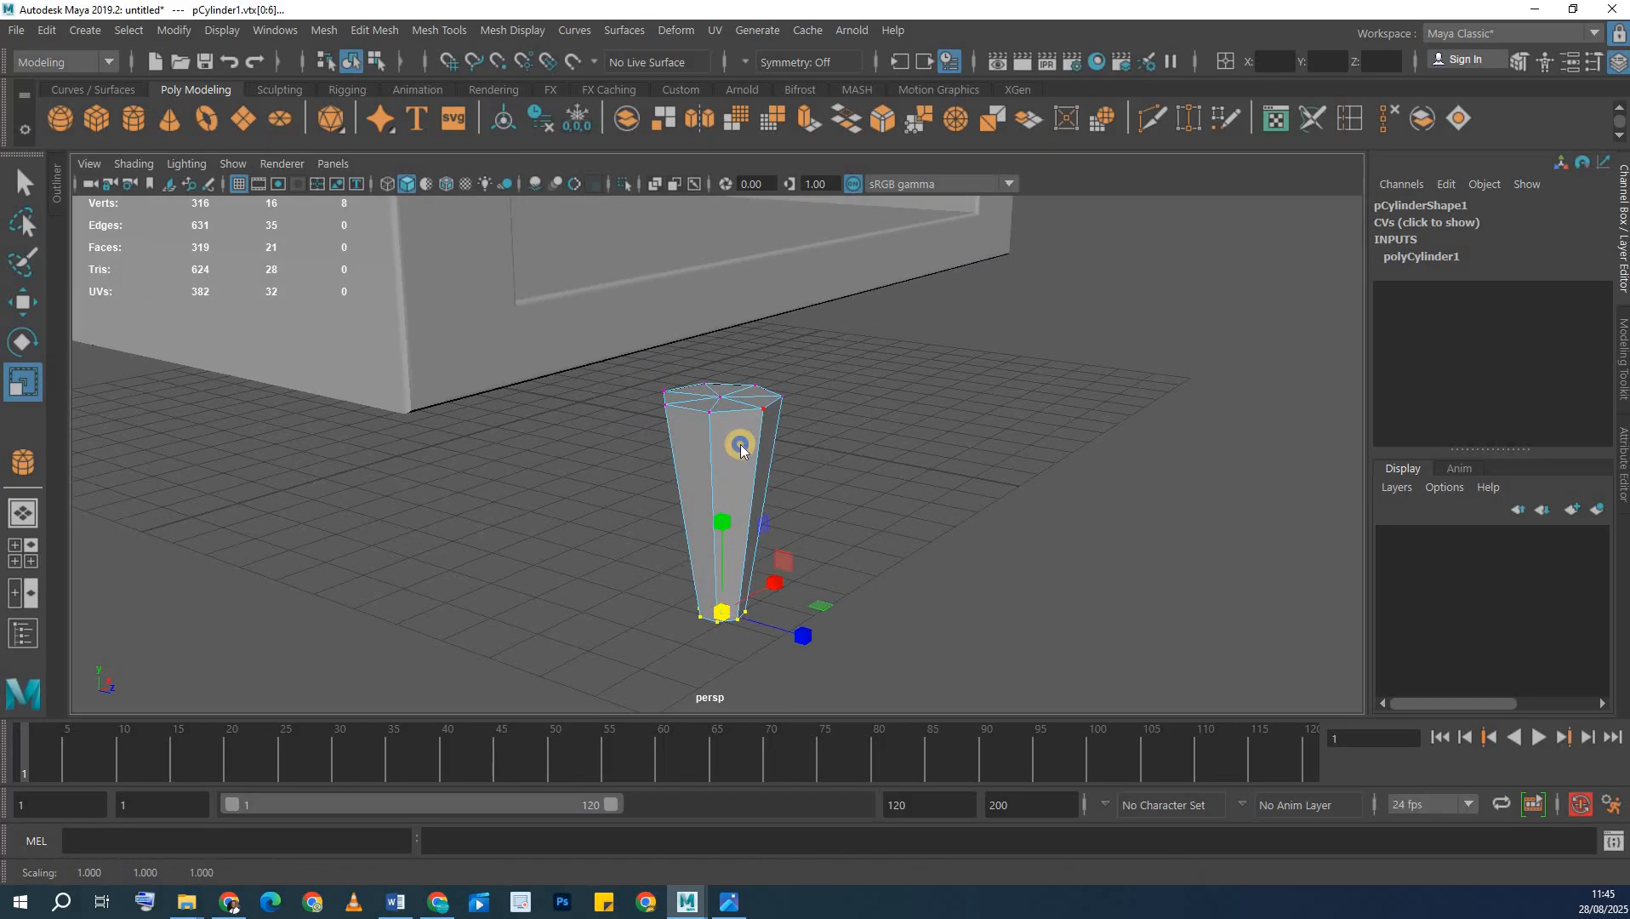
- Bevel the edge loop around the leg's top with a width of 0.1582 and 3 segments
right_click_drag(738, 290, 739, 229)
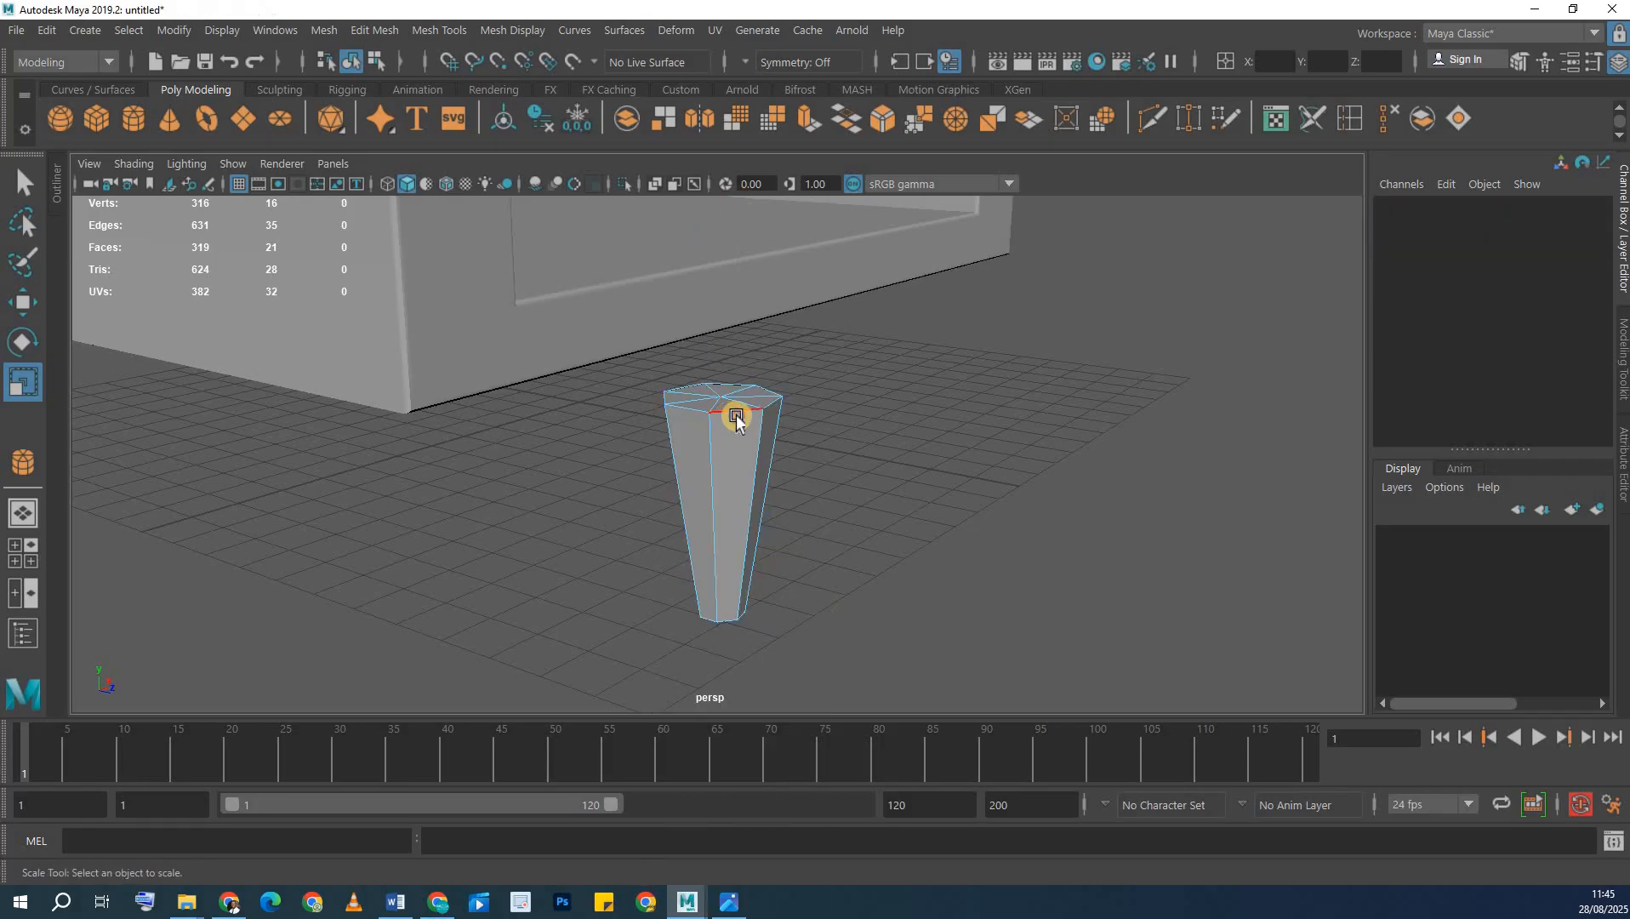
double_click(736, 417)
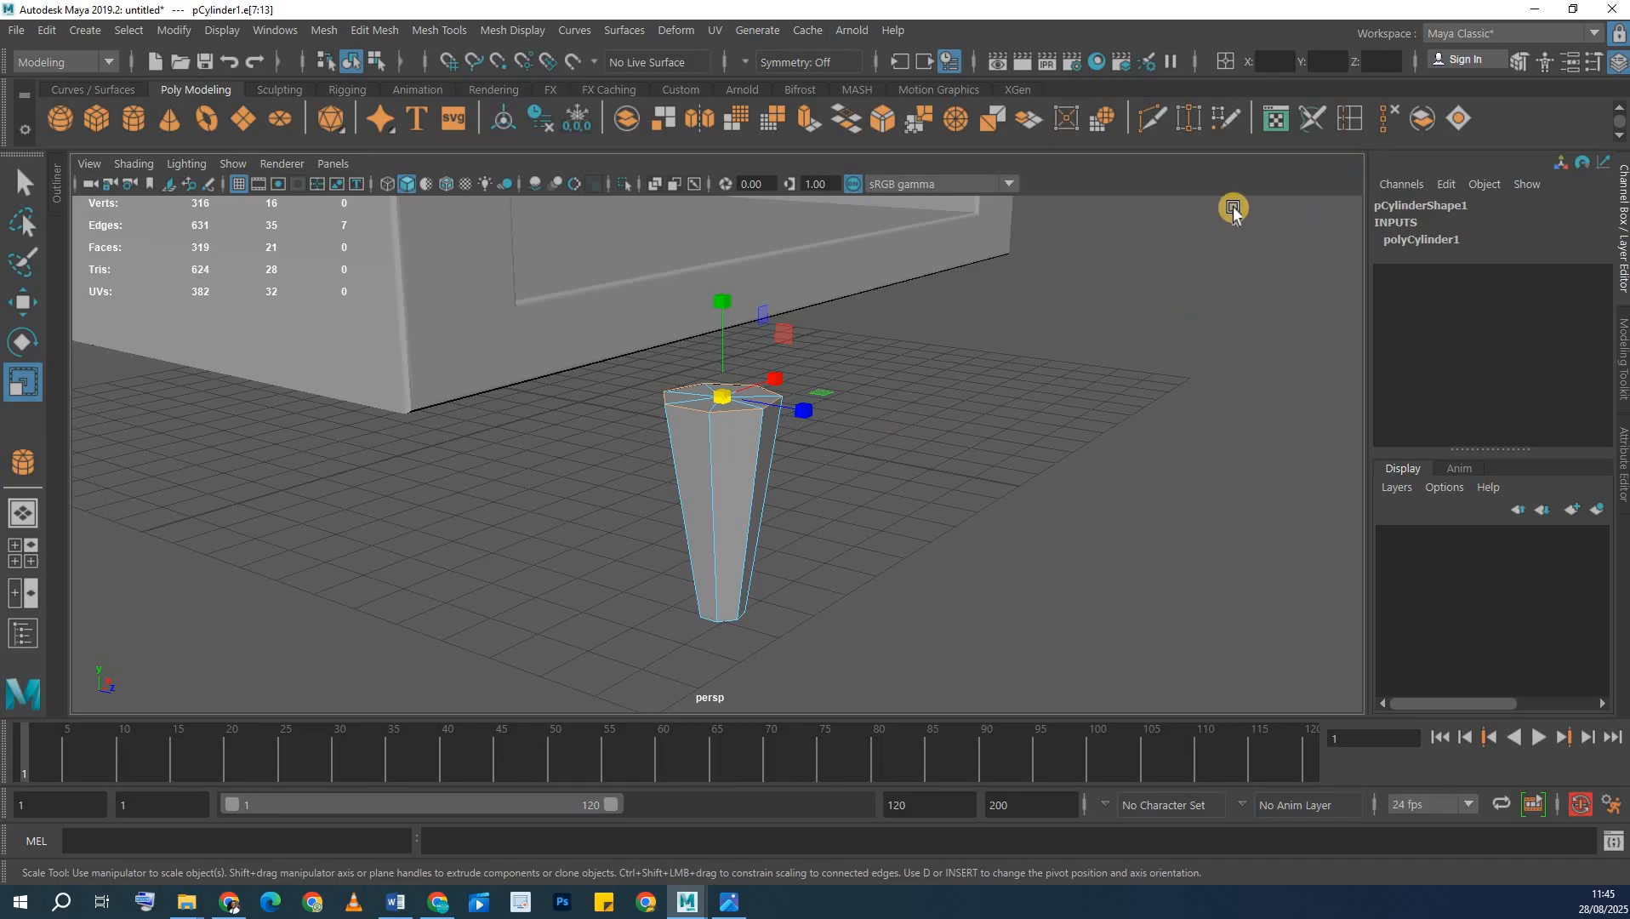
double_click(882, 125)
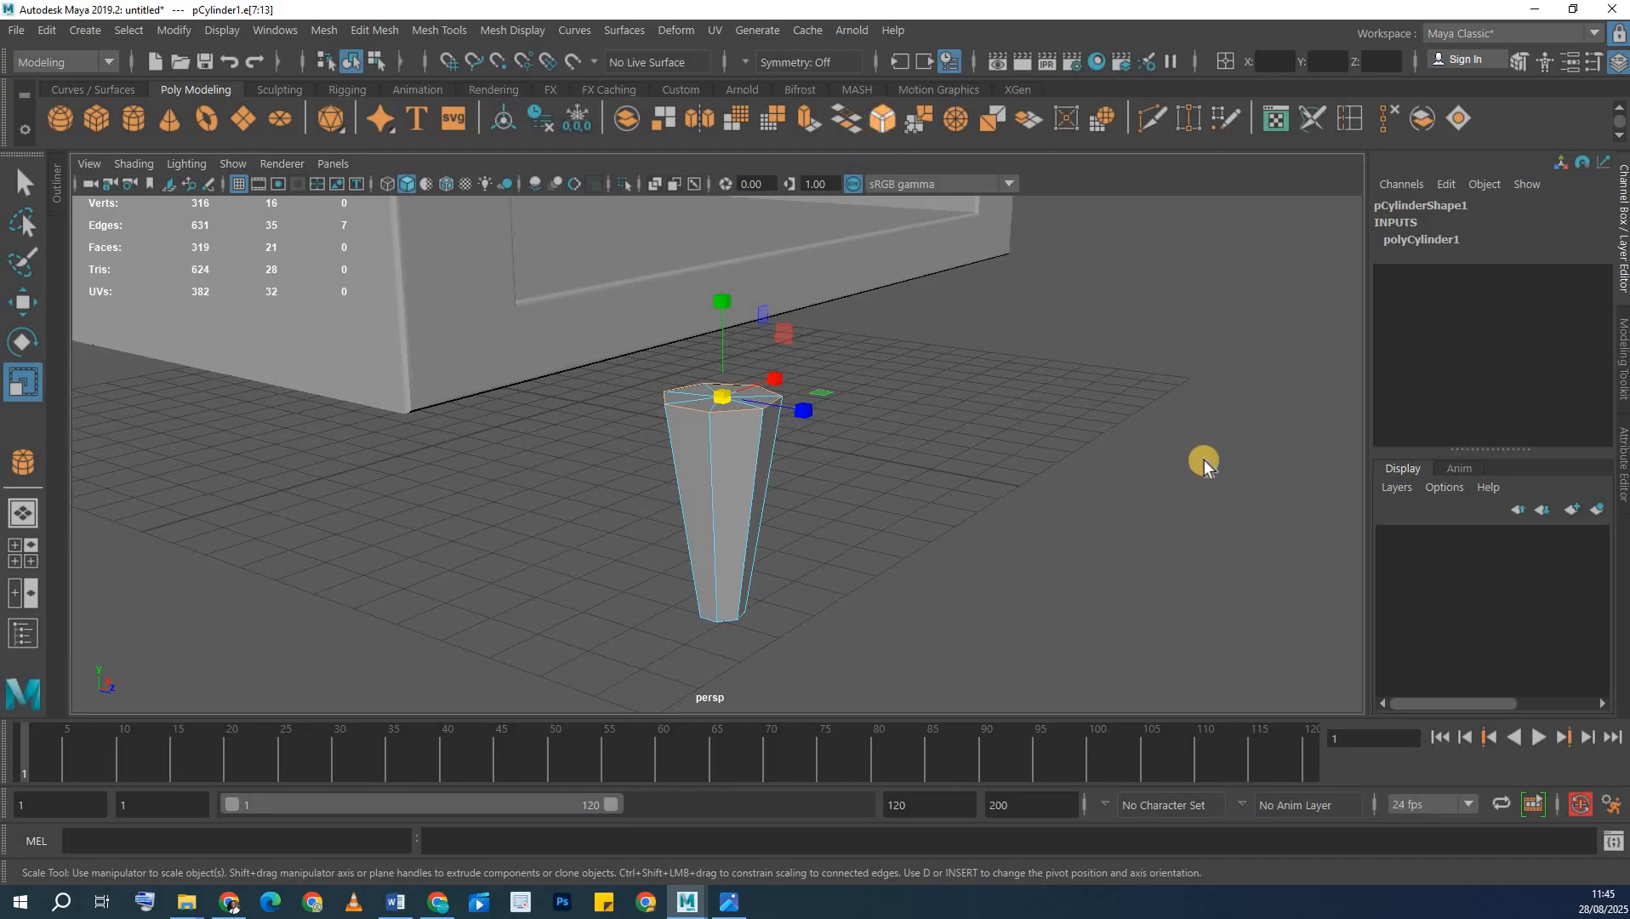
left_click(1183, 627)
left_click_drag(619, 420, 691, 447, "alt")
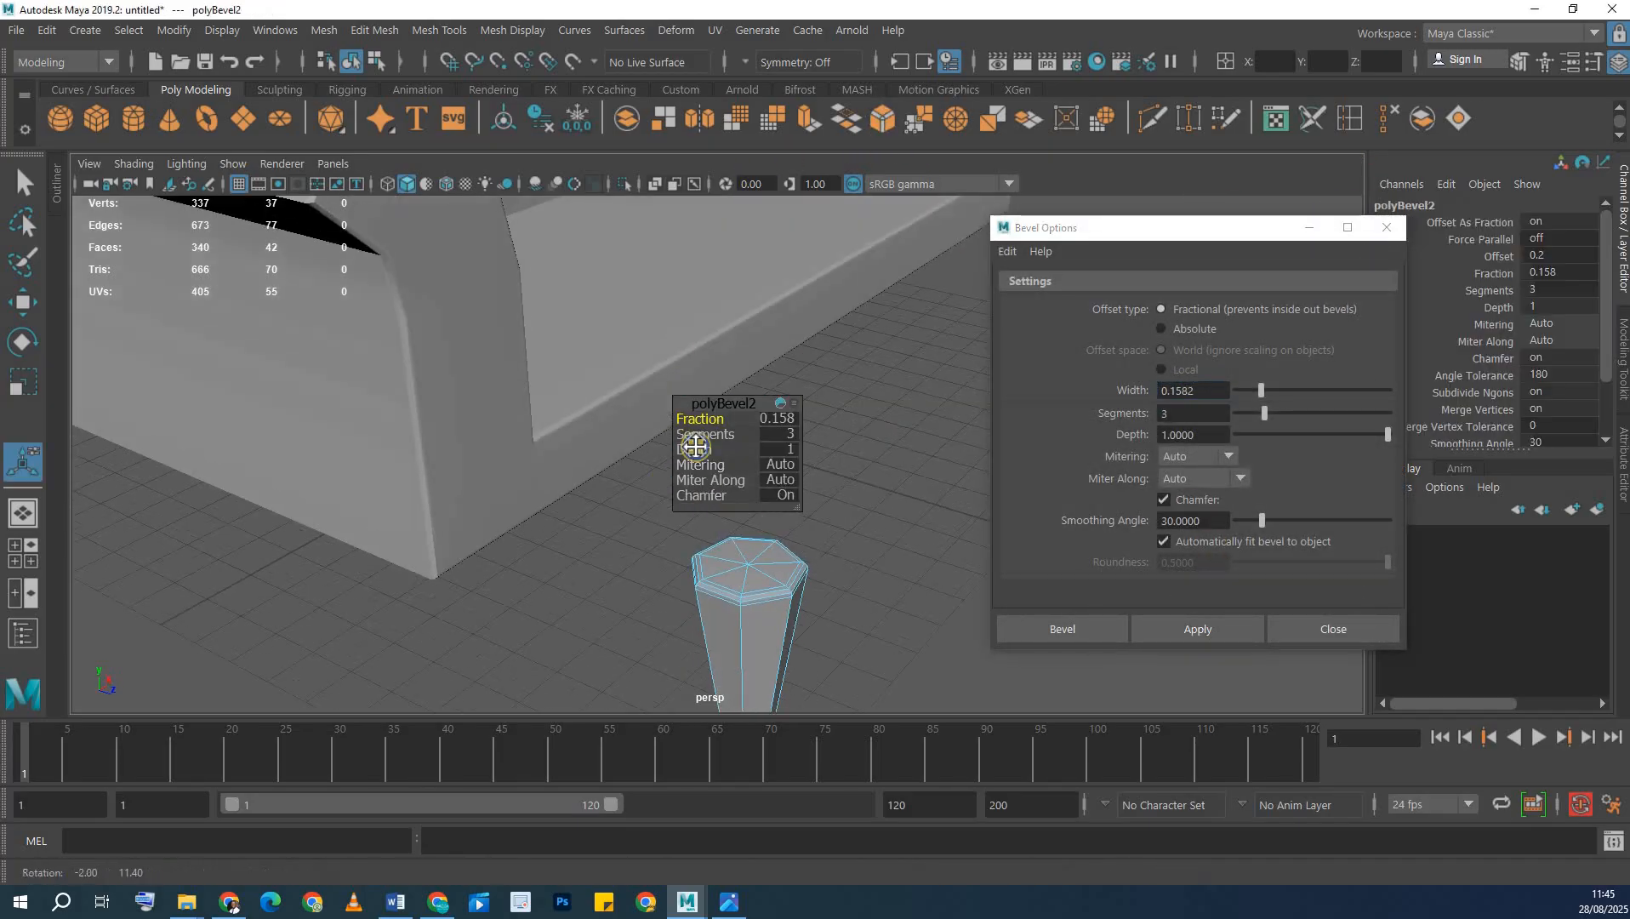
- Bevel the edge loop around the leg's bottom with a width of 0.1582 and 3 segments, and inspect it in object mode
right_click_drag(691, 447, 655, 408, "alt")
middle_click_drag(655, 408, 697, 417, "alt")
right_click_drag(697, 416, 688, 371, "alt")
left_click_drag(687, 367, 713, 294, "alt")
key("q")
double_click(718, 423)
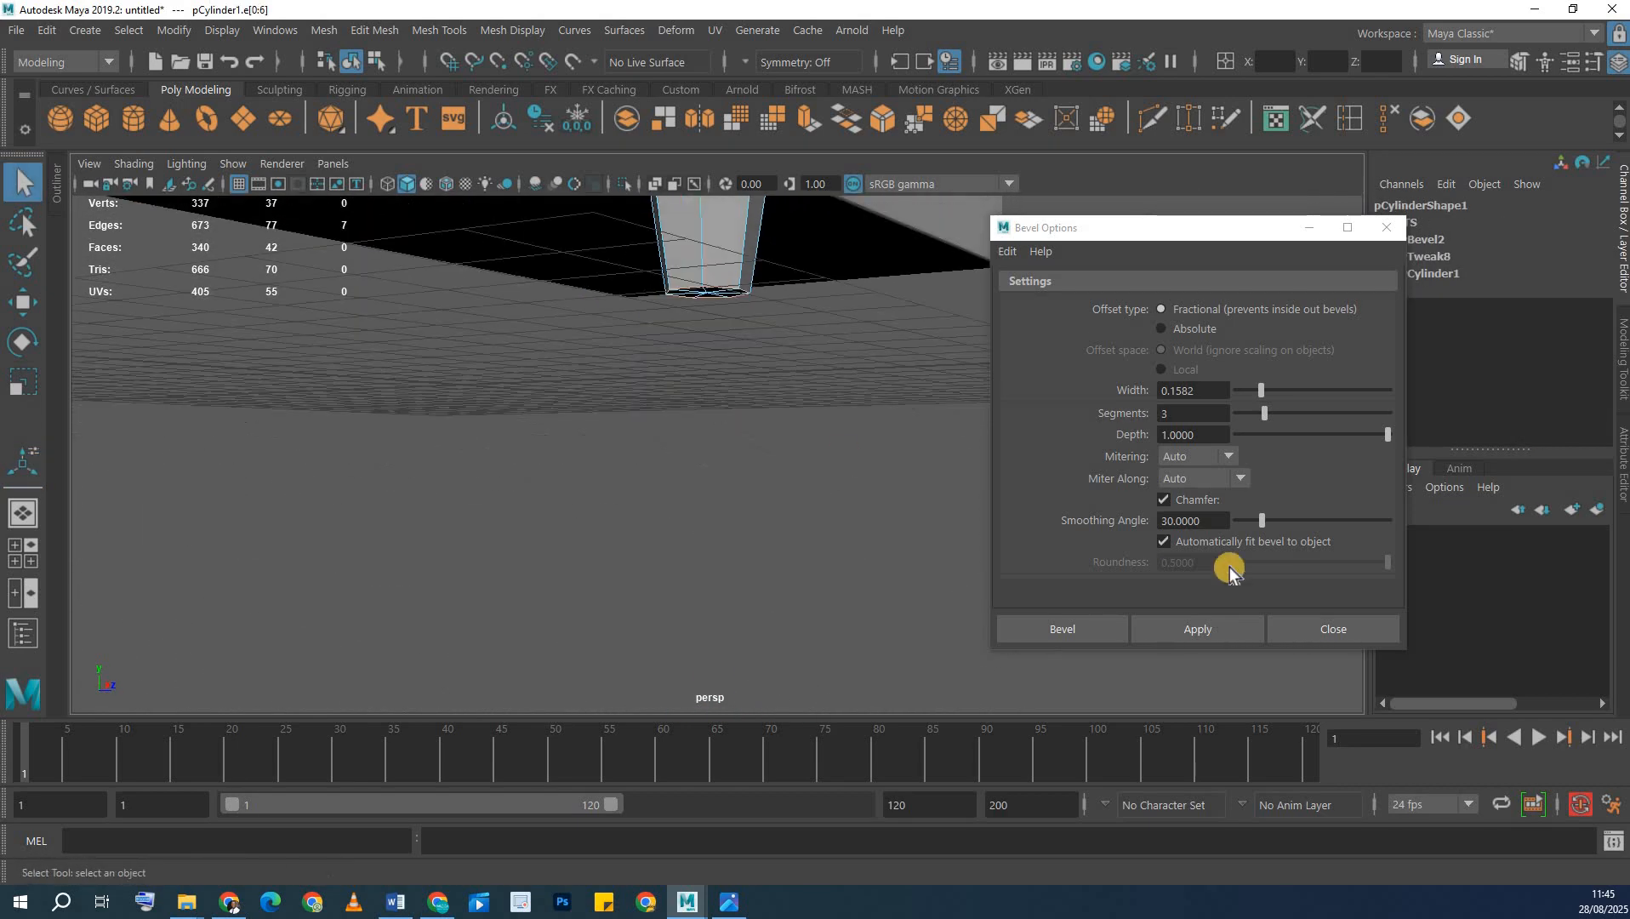
left_click(1212, 621)
left_click_drag(803, 436, 612, 323, "alt")
key("q")
right_click_drag(611, 291, 744, 264)
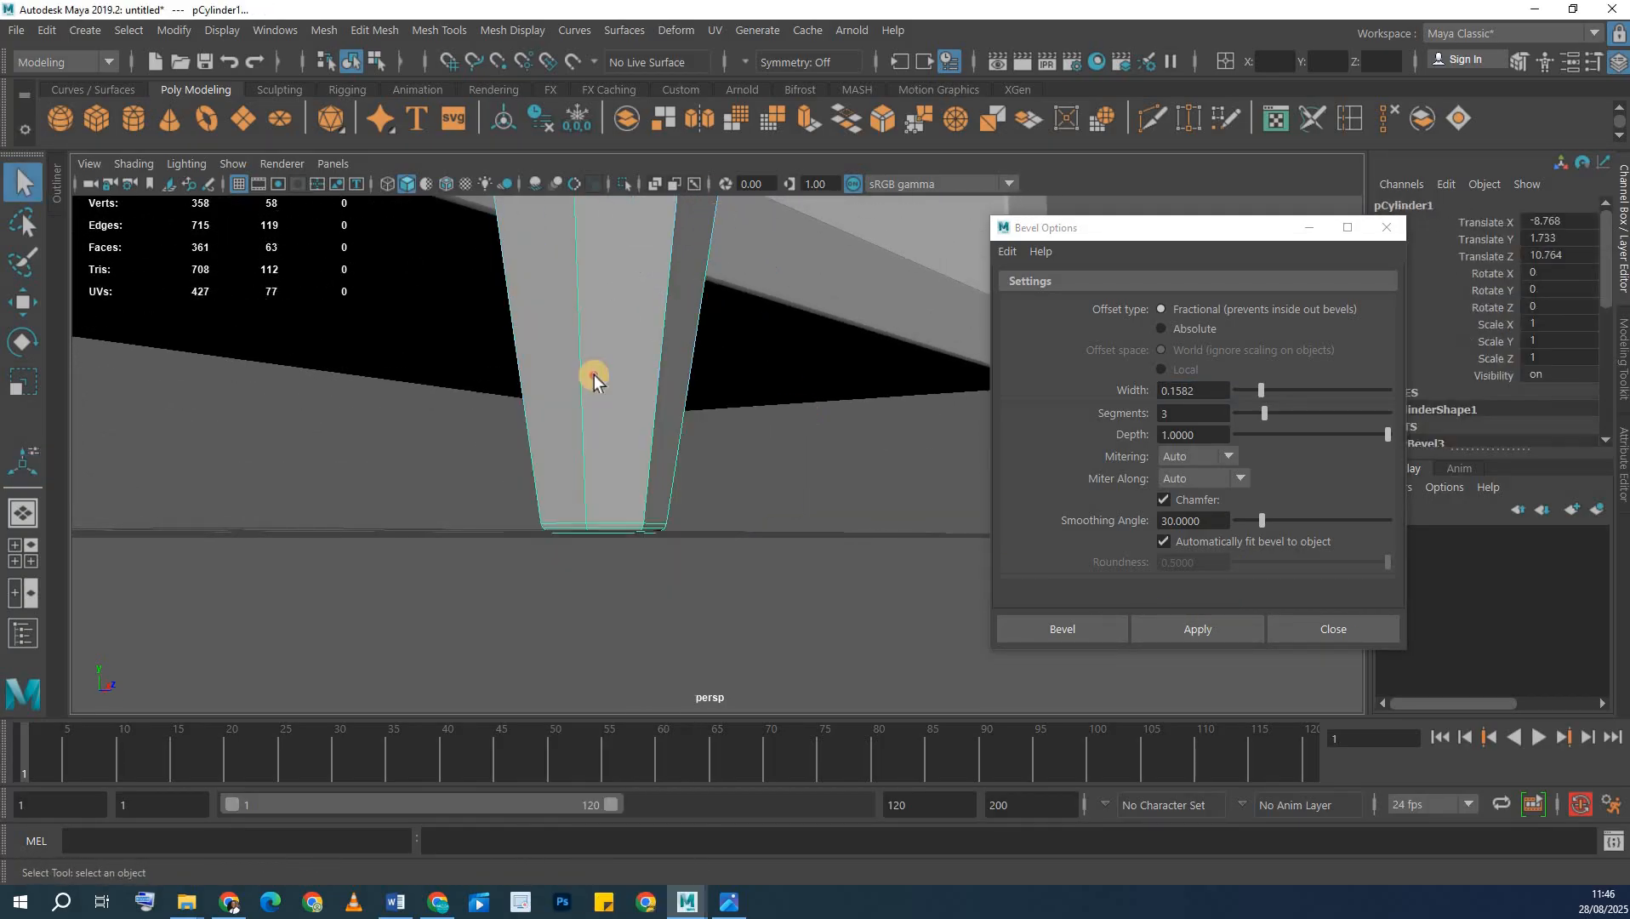
left_click(596, 376)
scroll(629, 399, "down", 4)
- Undo the bottom bevel, reapply it with a width of 0.5763, and return to object mode
key("ctrl+z")
key("ctrl+z")
key("ctrl+z")
key("ctrl+z")
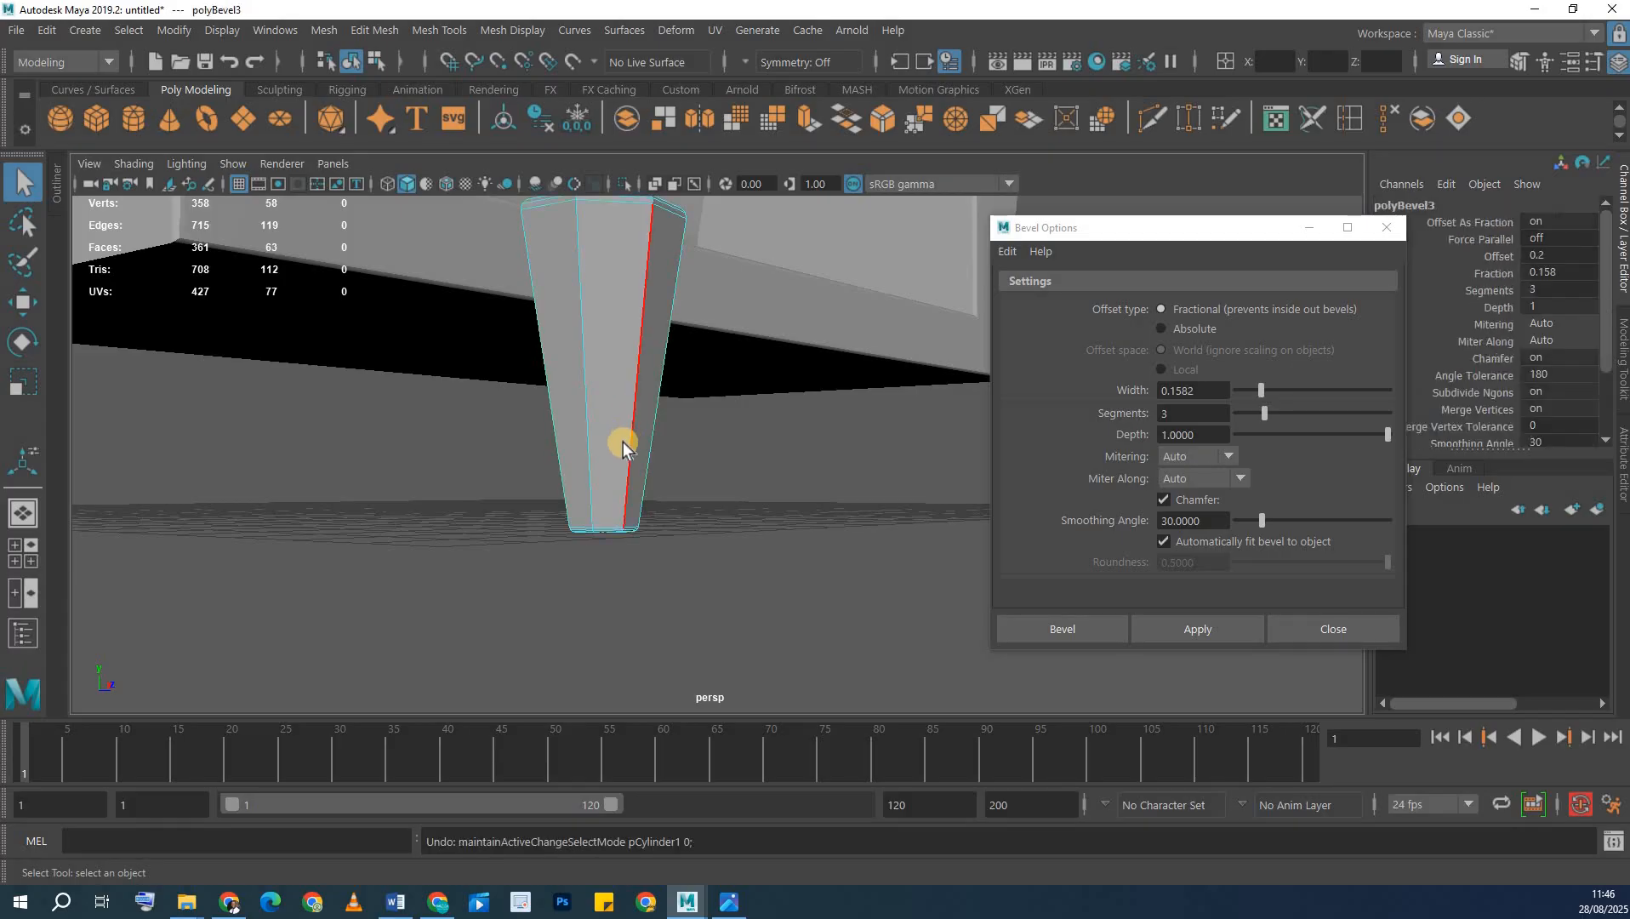
left_click_drag(1264, 393, 1323, 390)
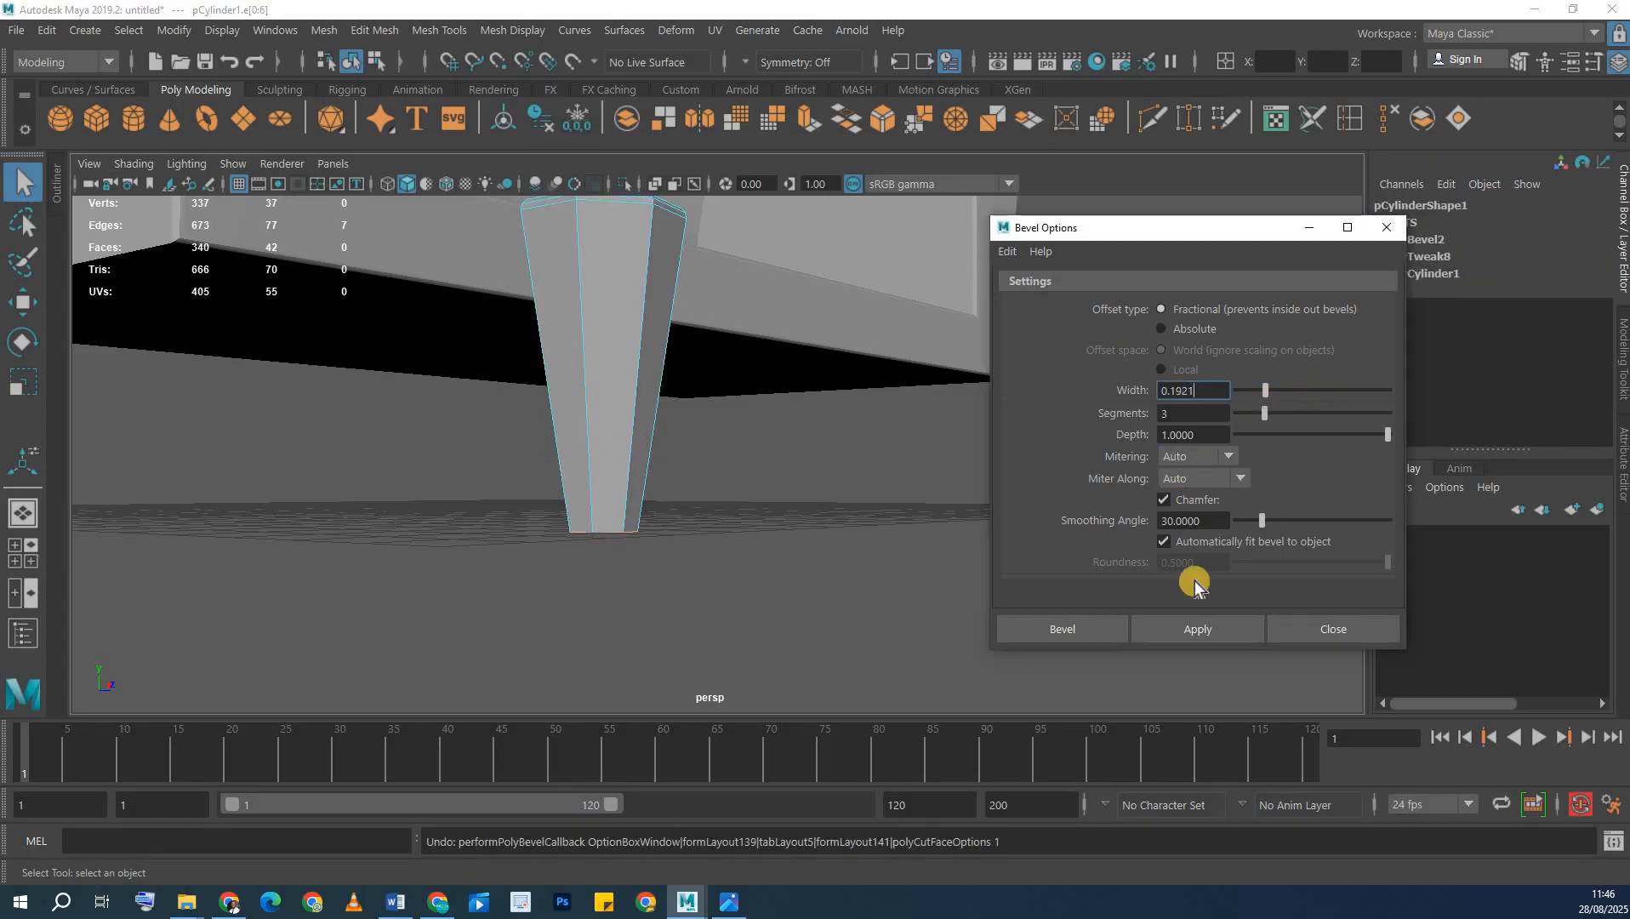
left_click(1194, 629)
left_click_drag(674, 459, 522, 342, "alt")
right_click_drag(522, 305, 519, 350)
left_click_drag(521, 352, 605, 264, "alt")
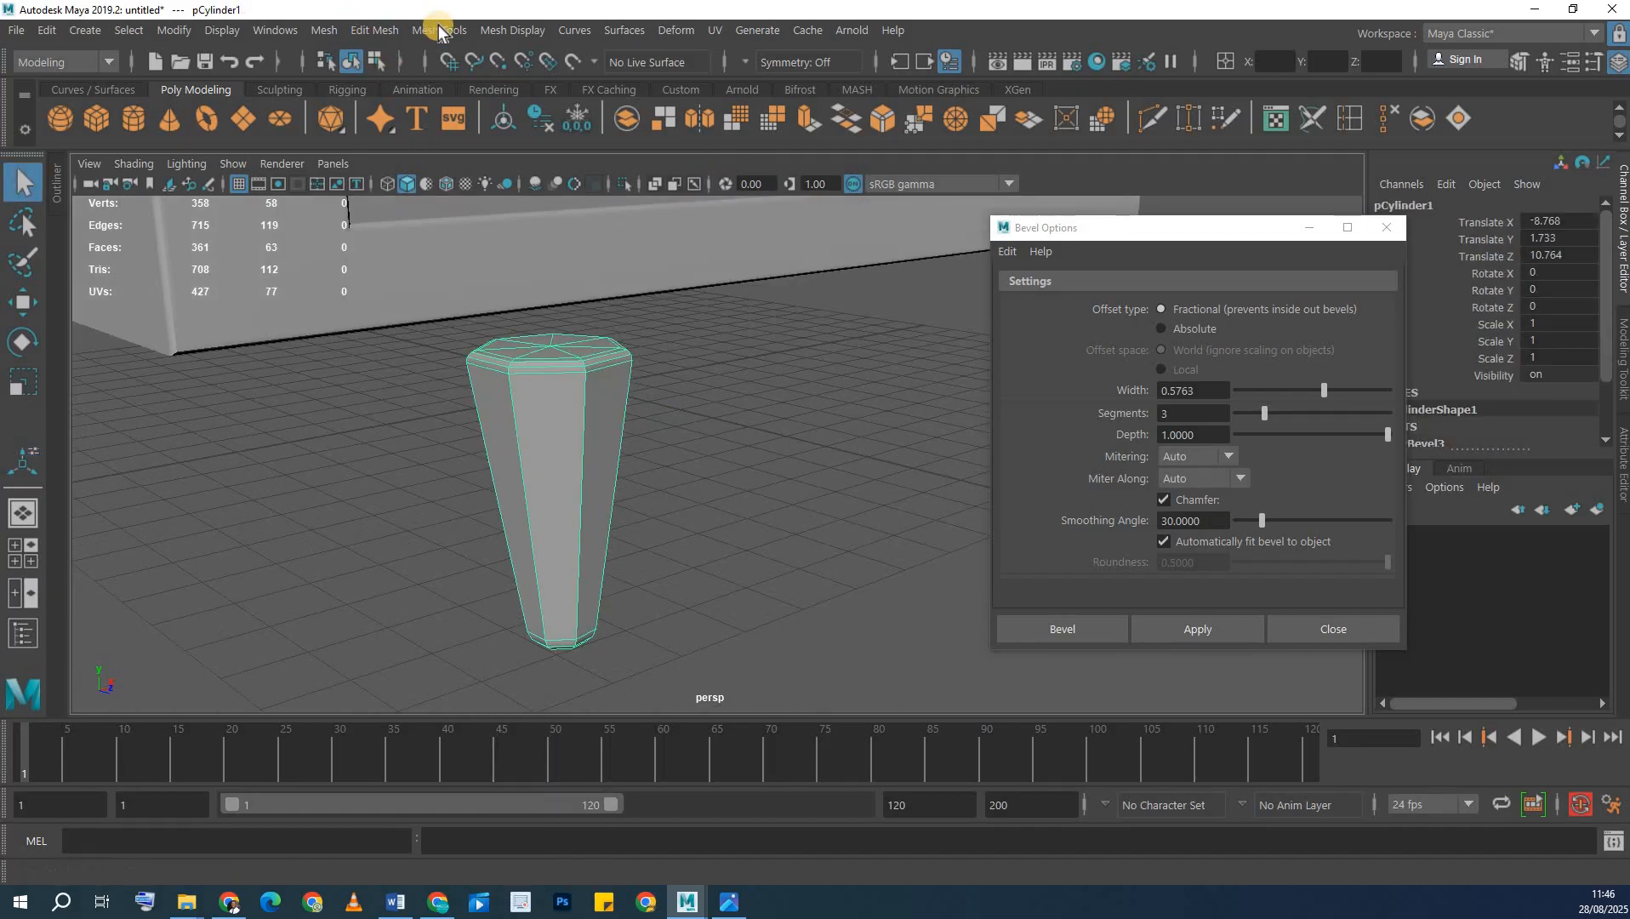
left_click(320, 35)
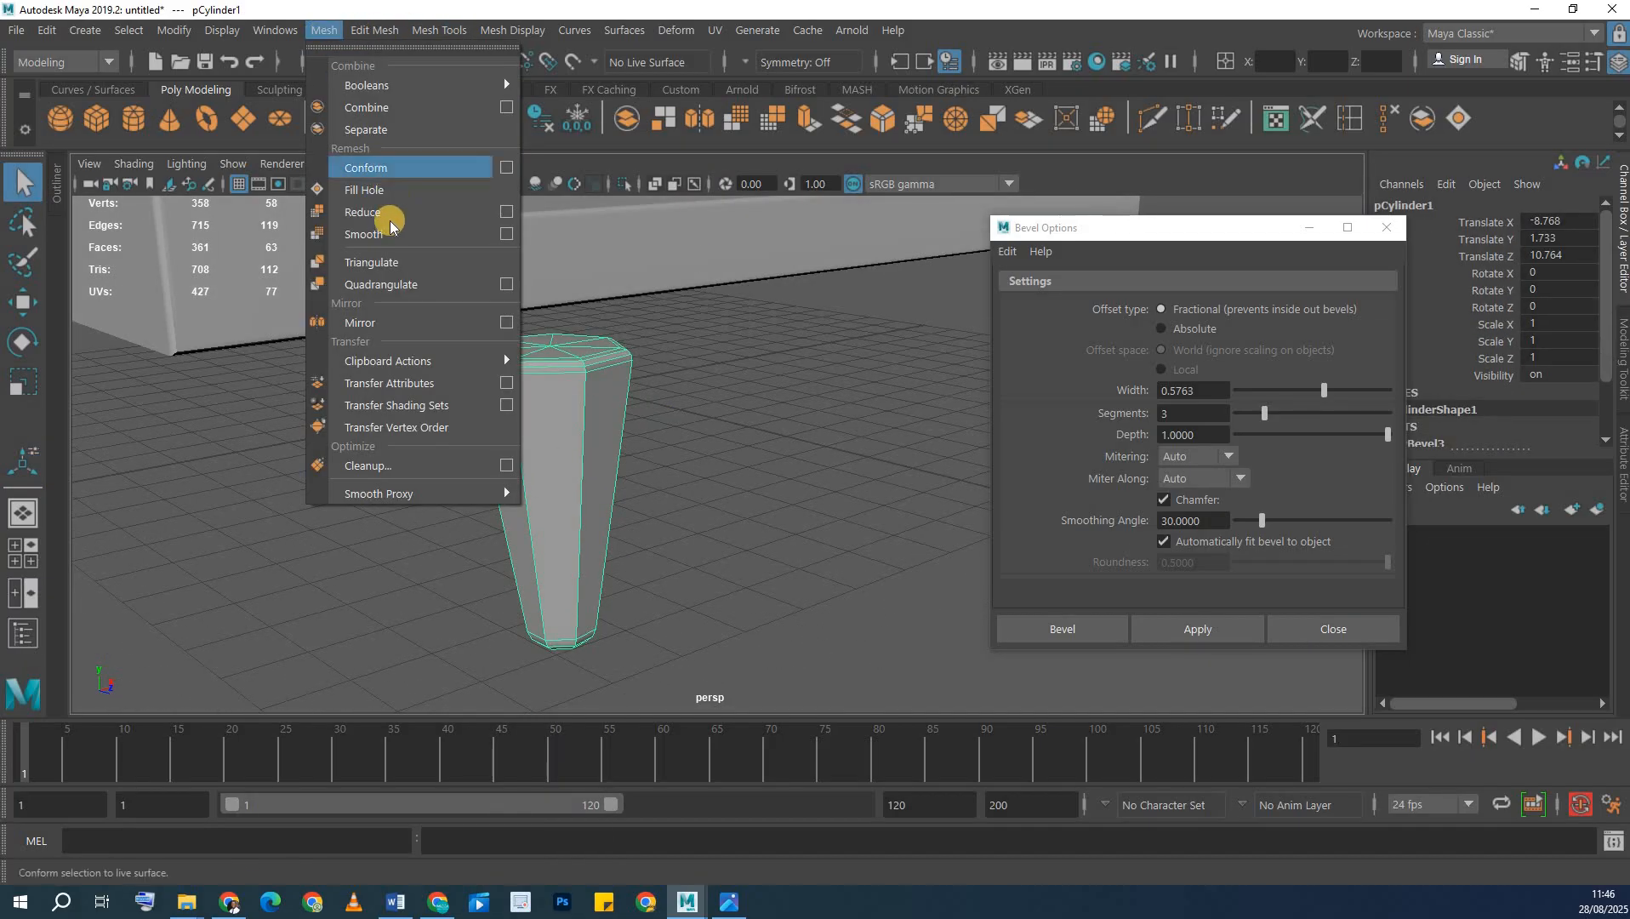
left_click(505, 234)
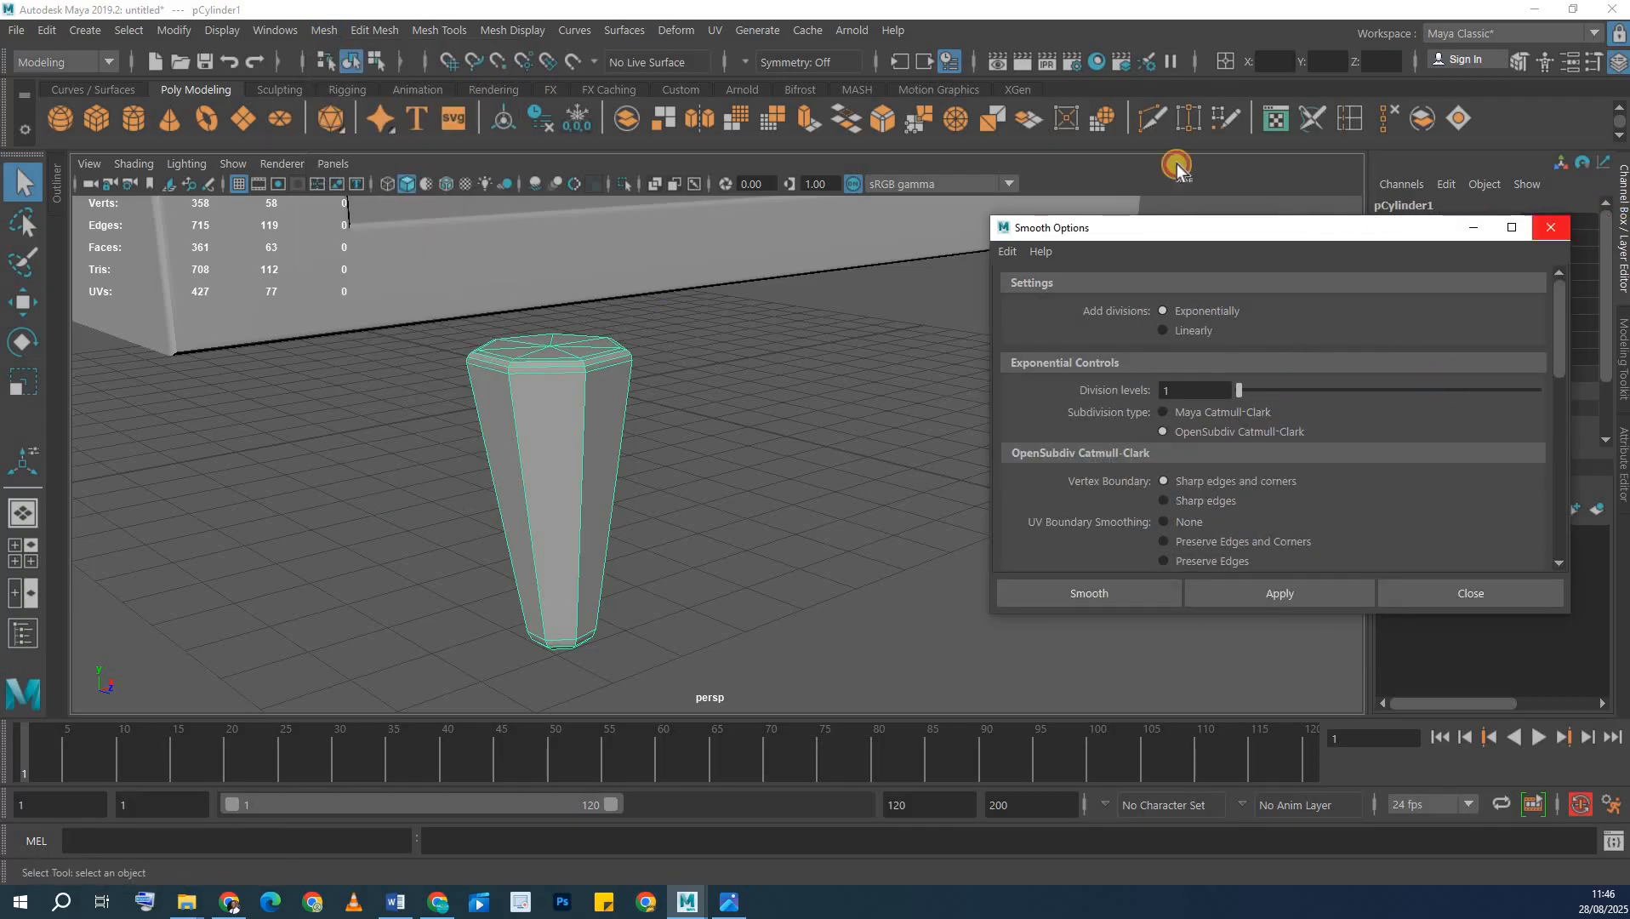
left_click(1177, 168)
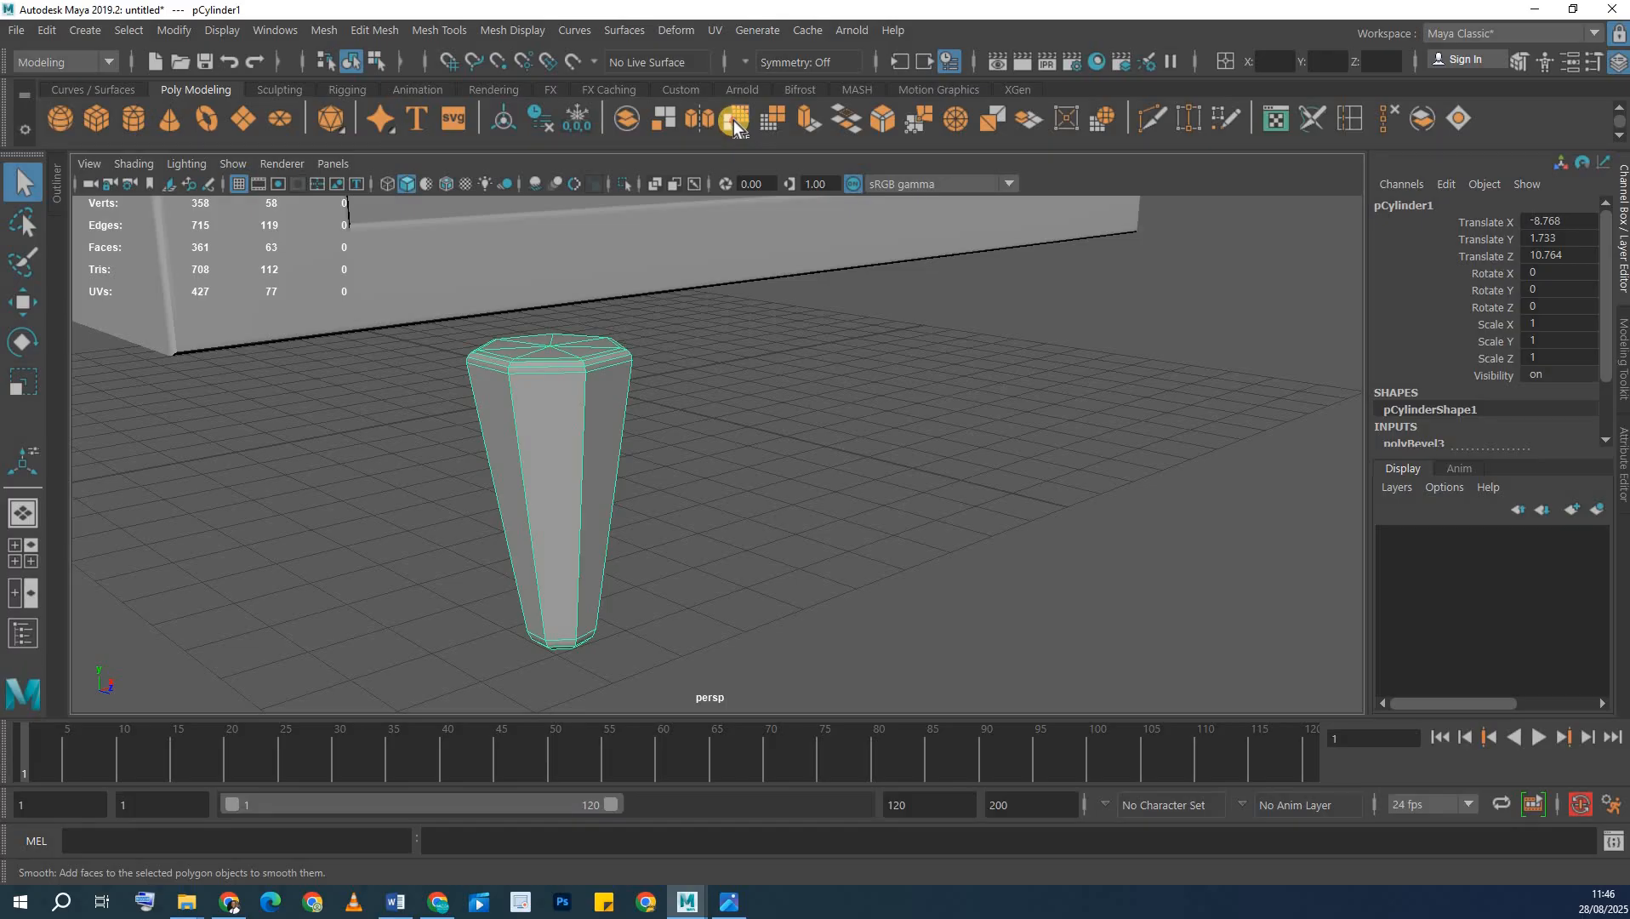
- Apply Smooth to the leg with 1 division
left_click(734, 120)
mouse_move(564, 455)
left_mouse_down("alt")
mouse_move(556, 353)
mouse_move(546, 438)
left_mouse_up("alt")
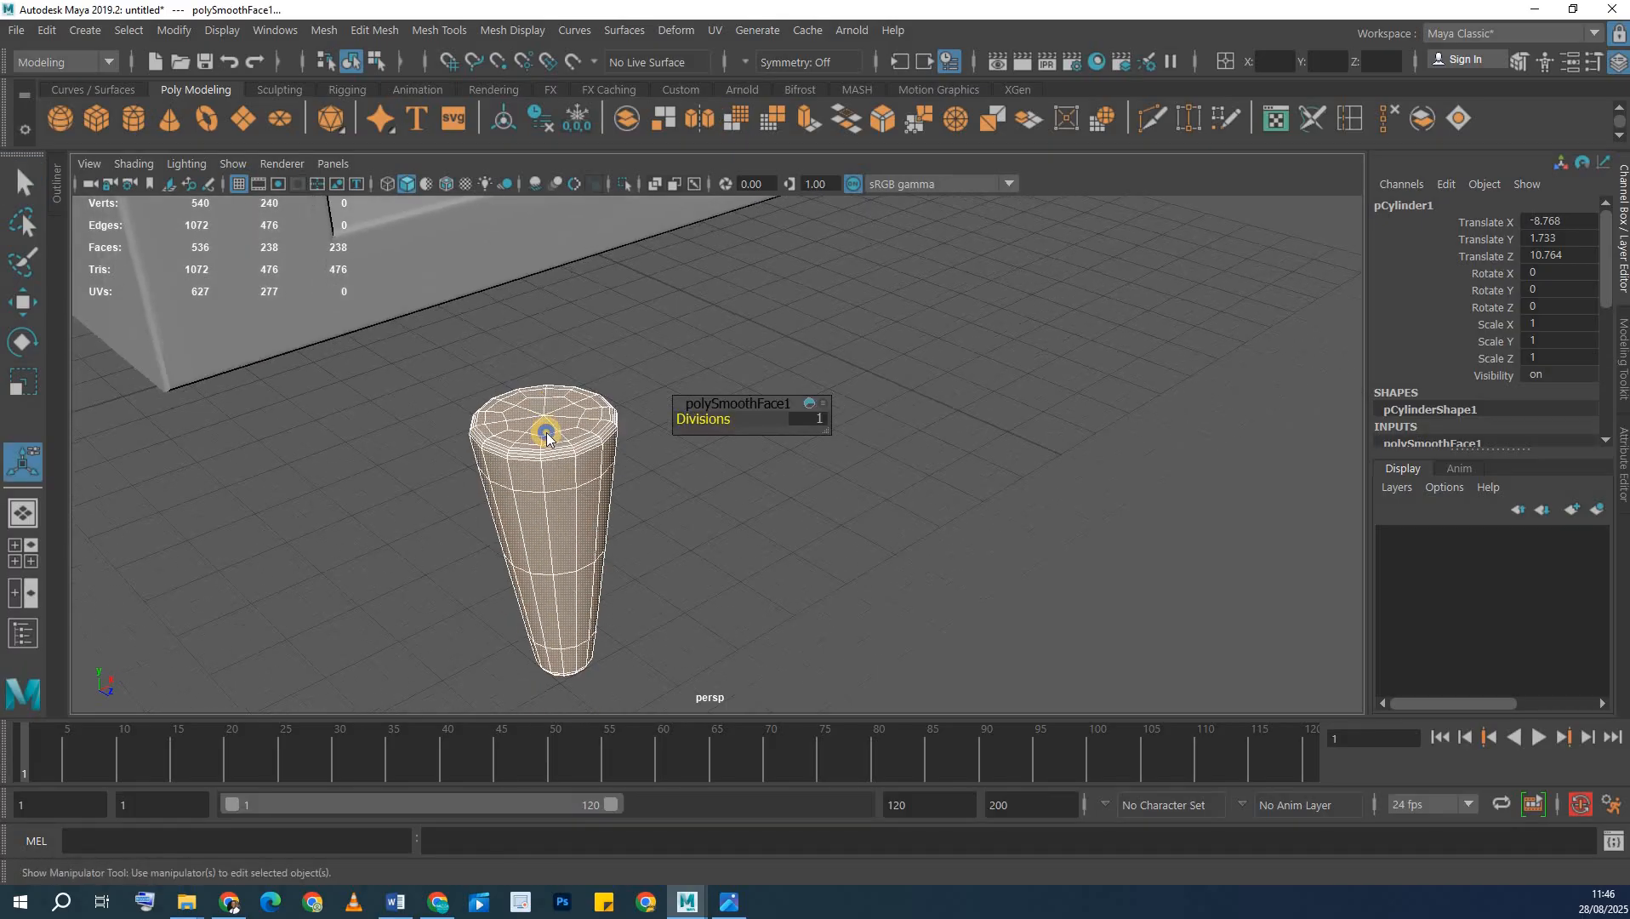
- Return the leg to object mode and move it beneath the sofa's front corner, to Translate Z 4.567
right_click_drag(630, 380, 665, 319)
left_click(556, 488)
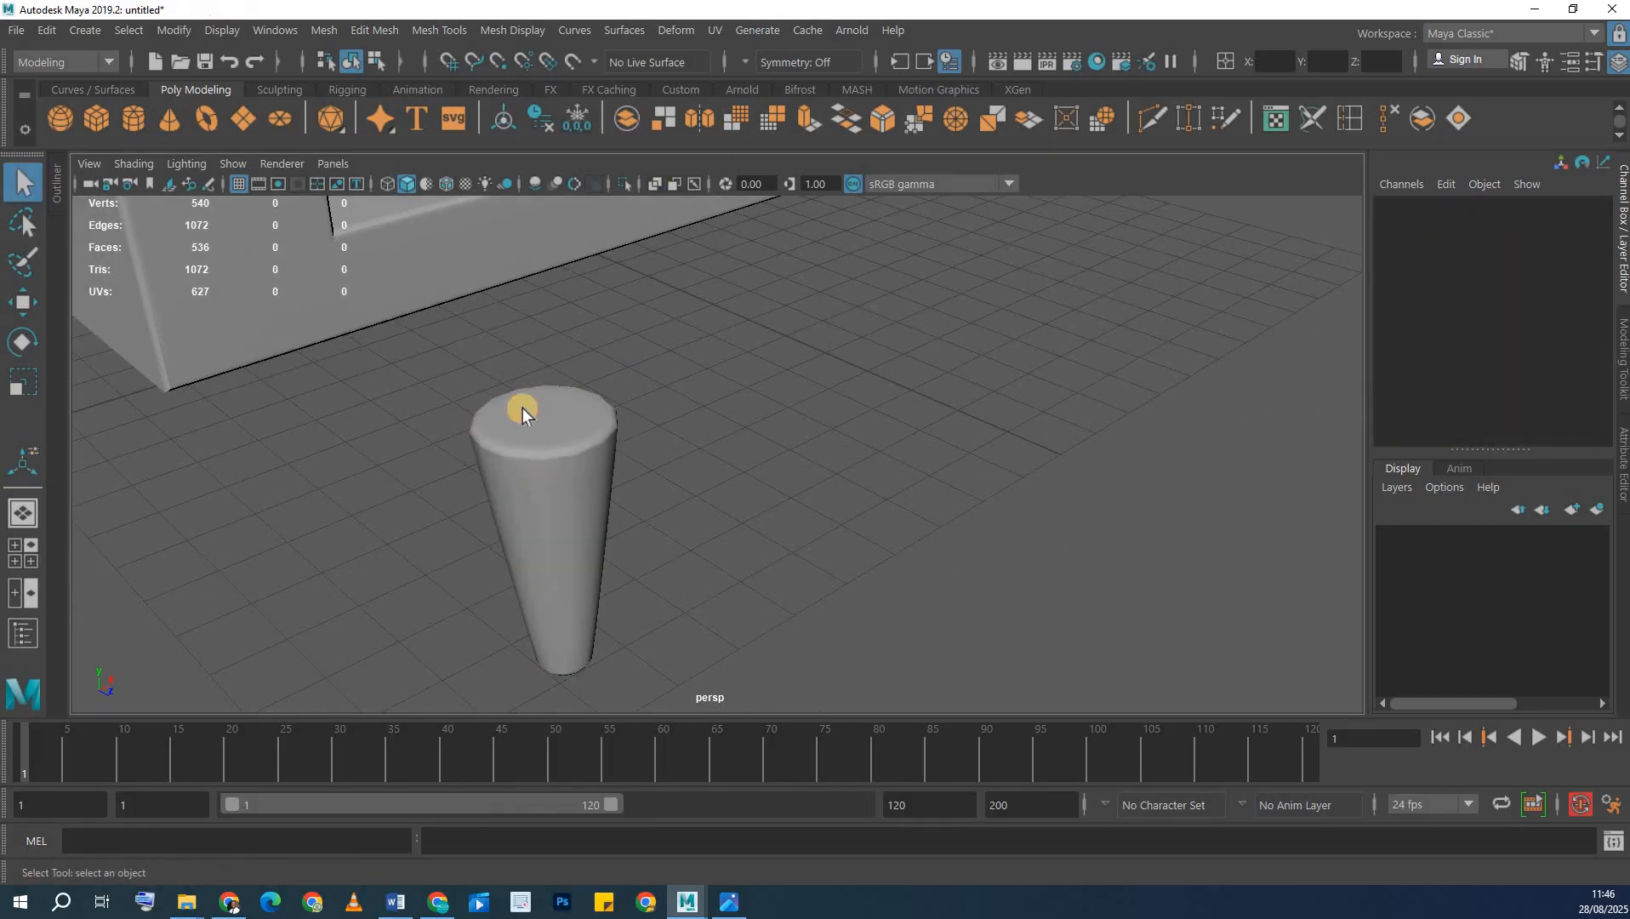
left_click(522, 408)
scroll(590, 424, "down", 3)
left_click_drag(590, 423, 598, 433, "alt")
middle_click_drag(598, 433, 649, 433, "alt")
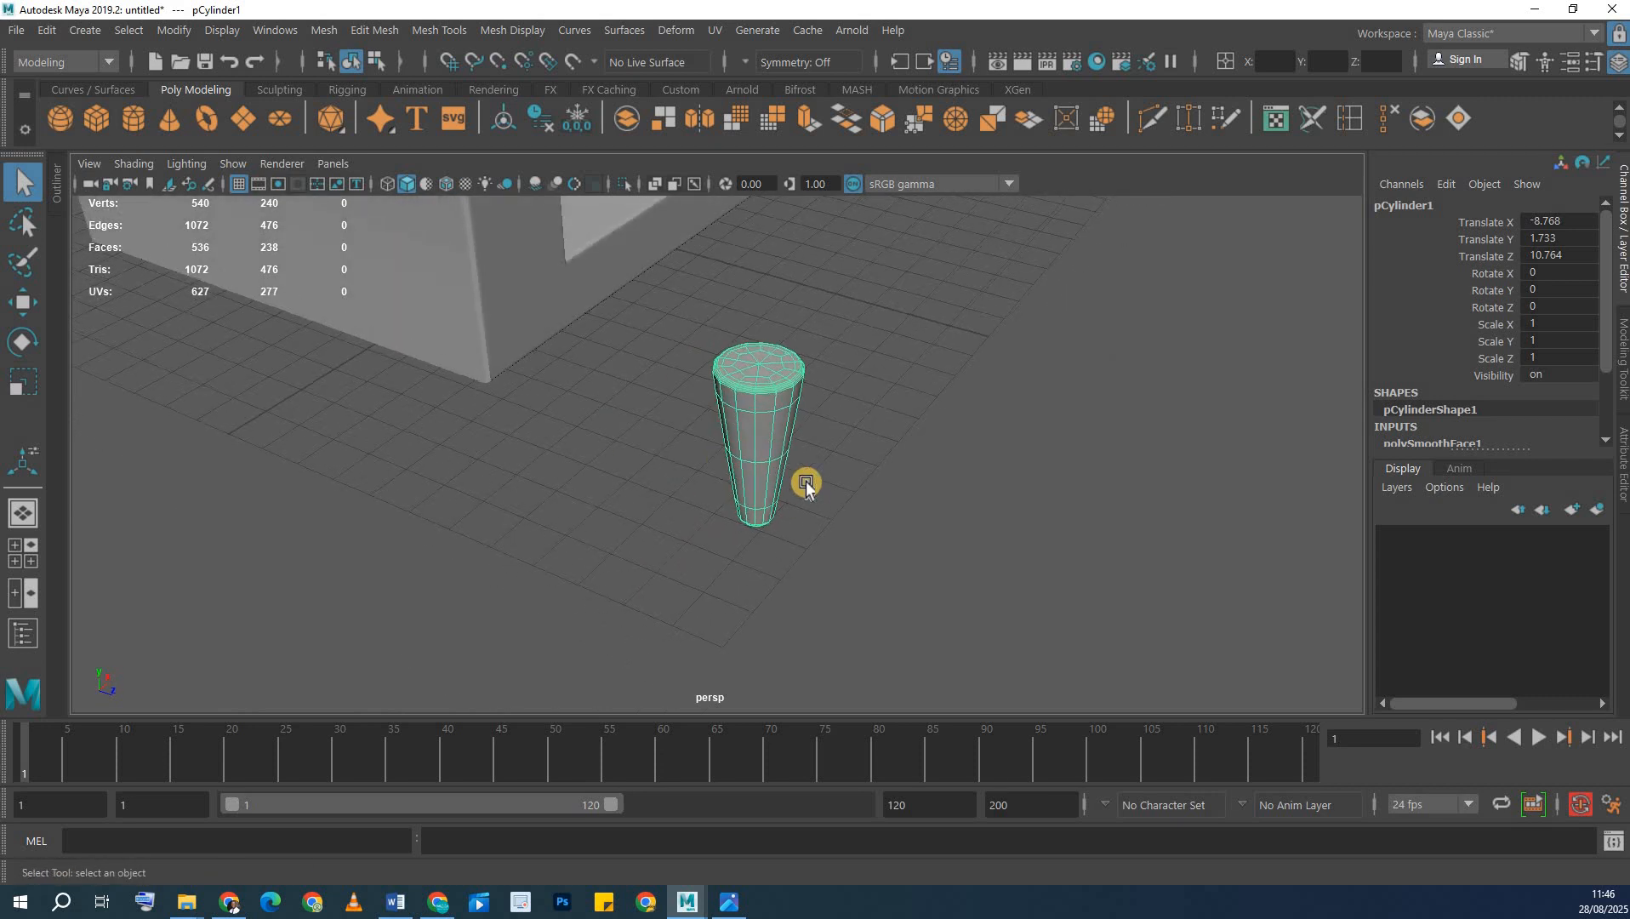
key("w")
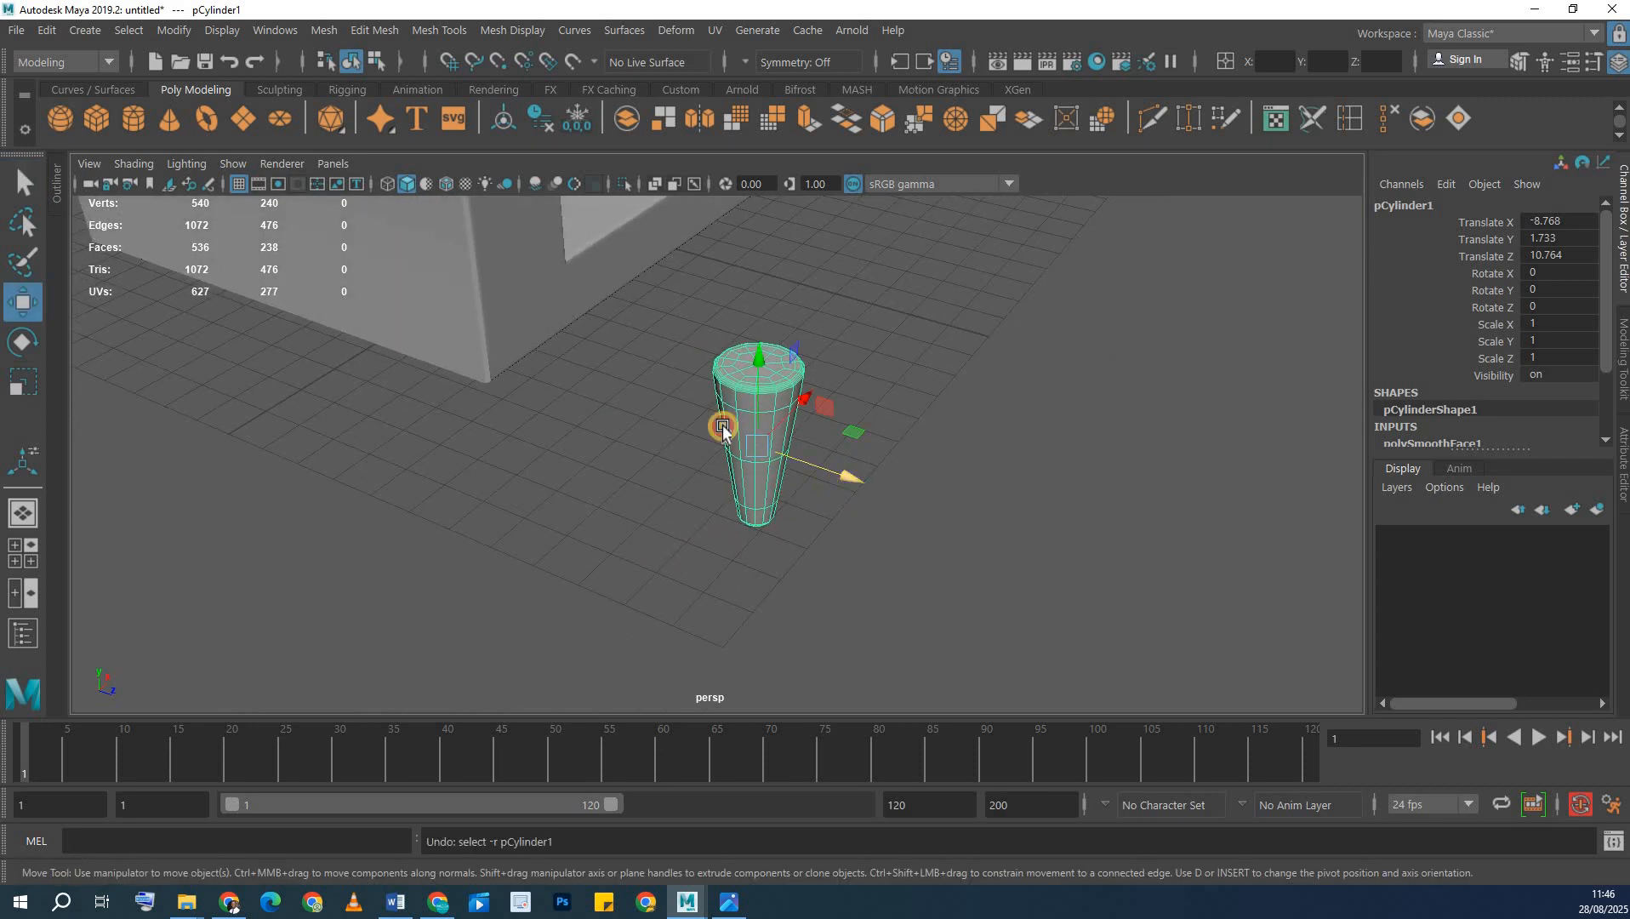
left_click_drag(722, 427, 295, 299)
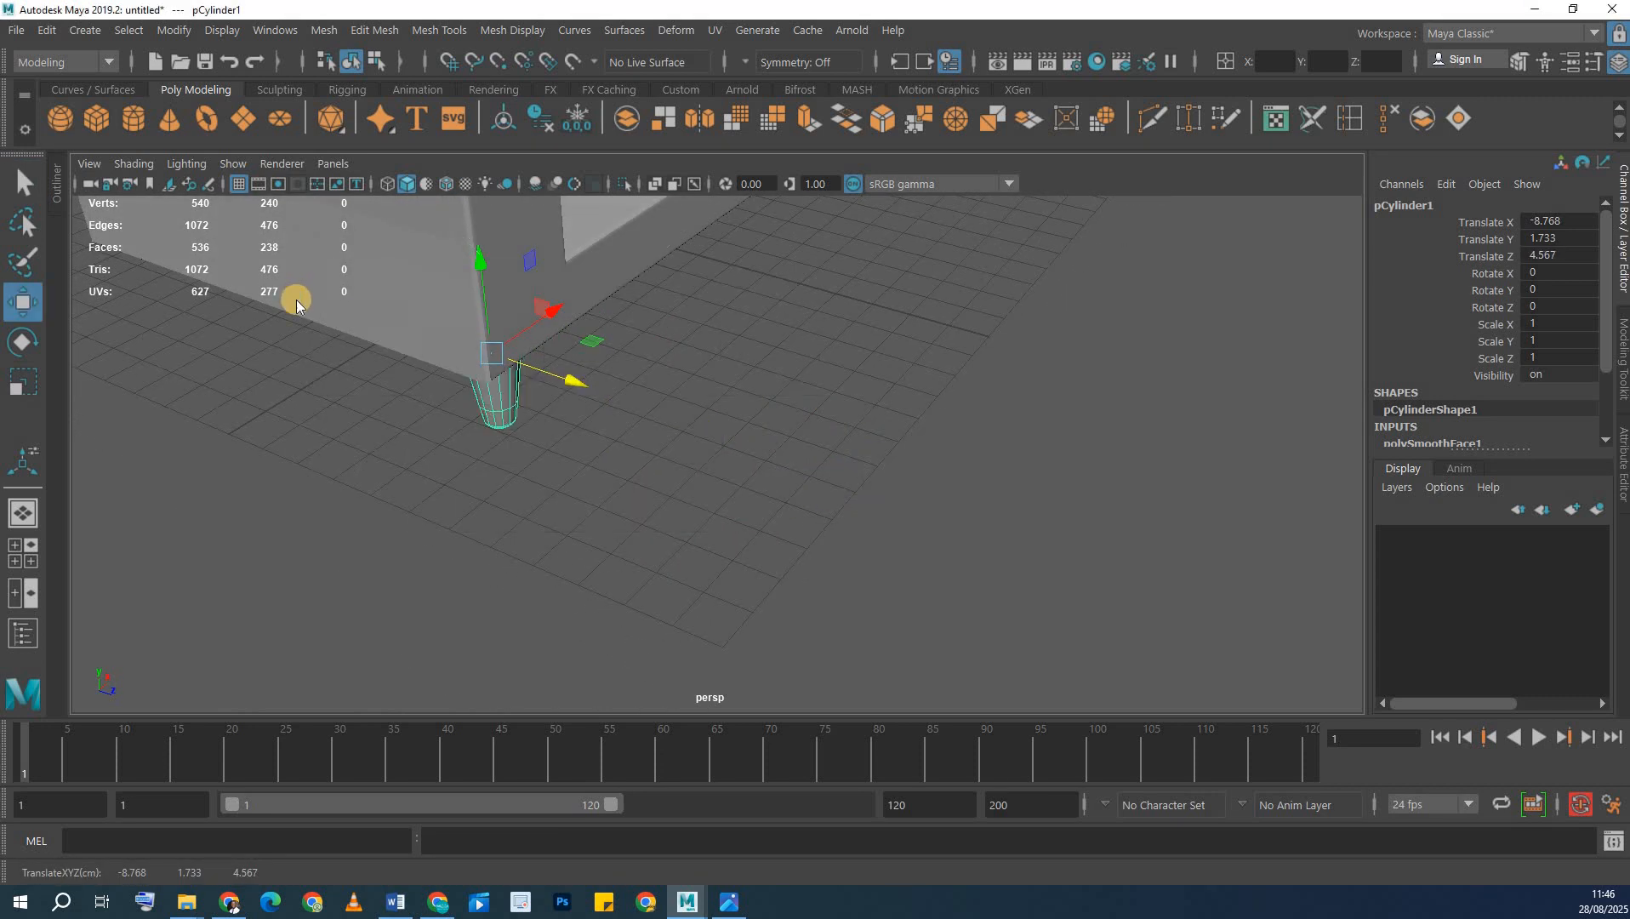
- Examine the leg's position under the sofa and compare its shape and slant with the reference image sofa.jpg
key("space")
key("space")
key("space")
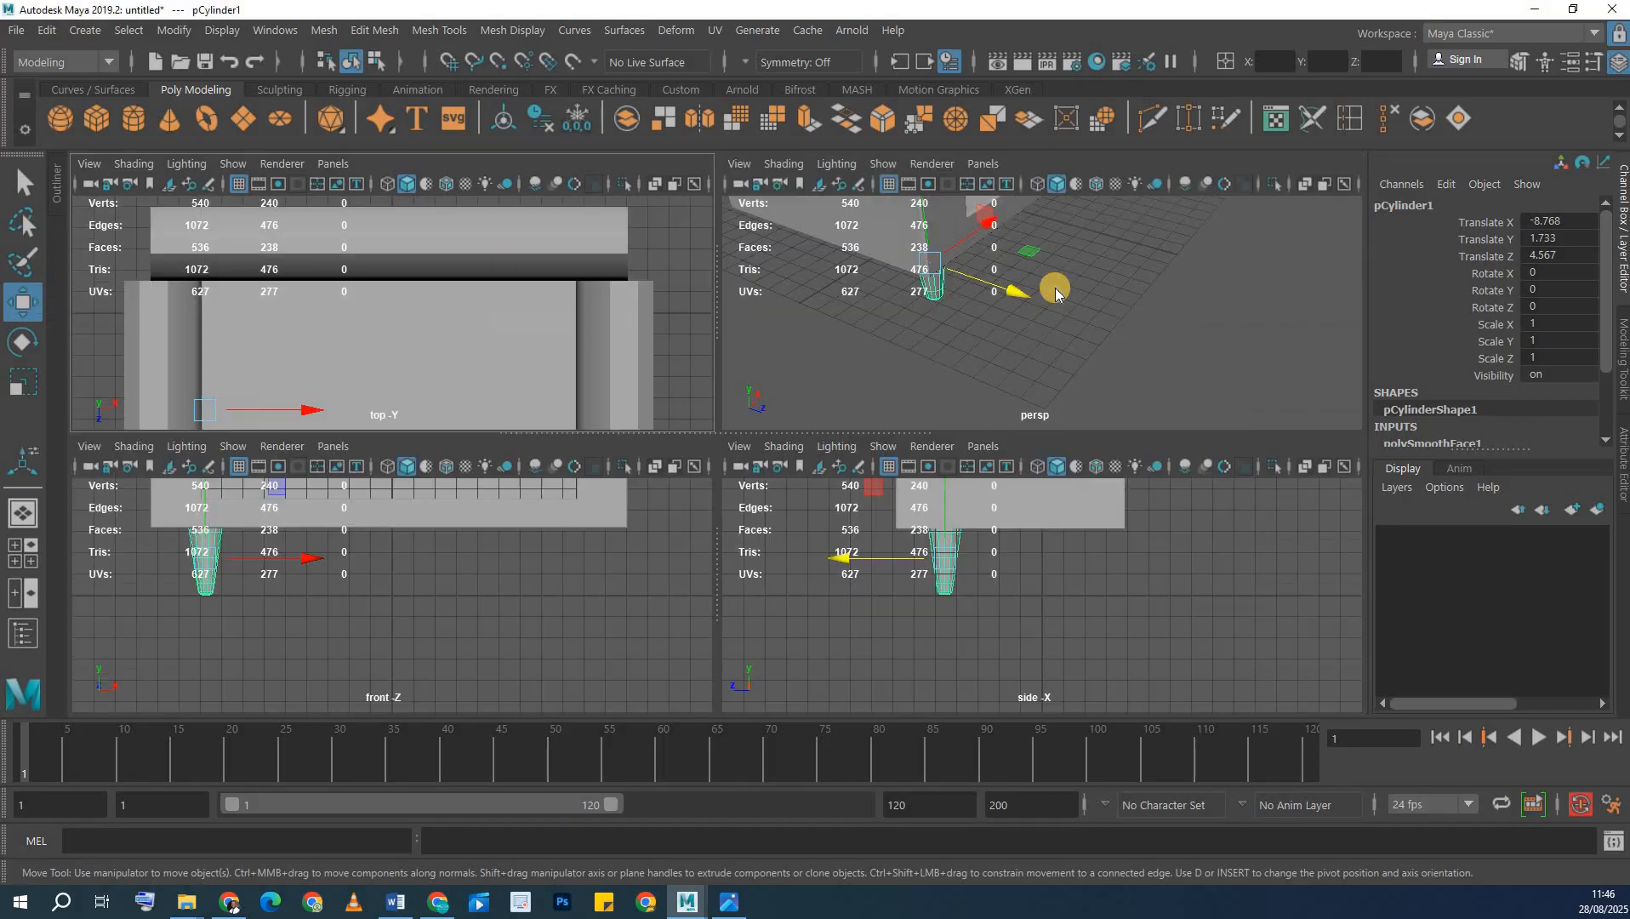
key("space")
left_click_drag(691, 464, 688, 508, "alt")
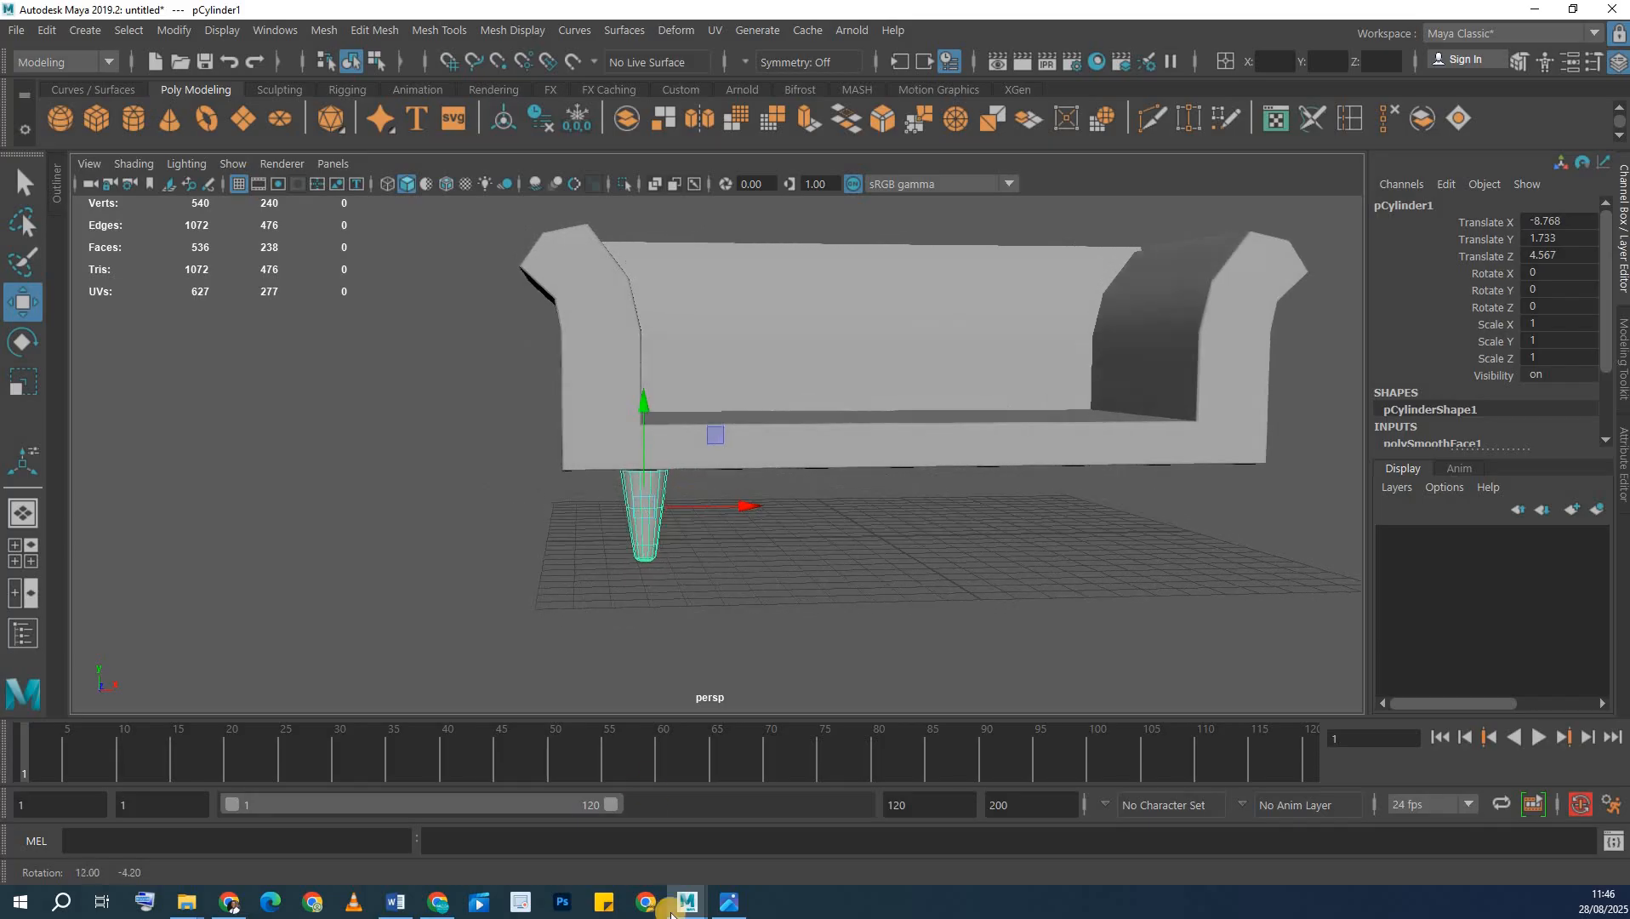
left_click(729, 902)
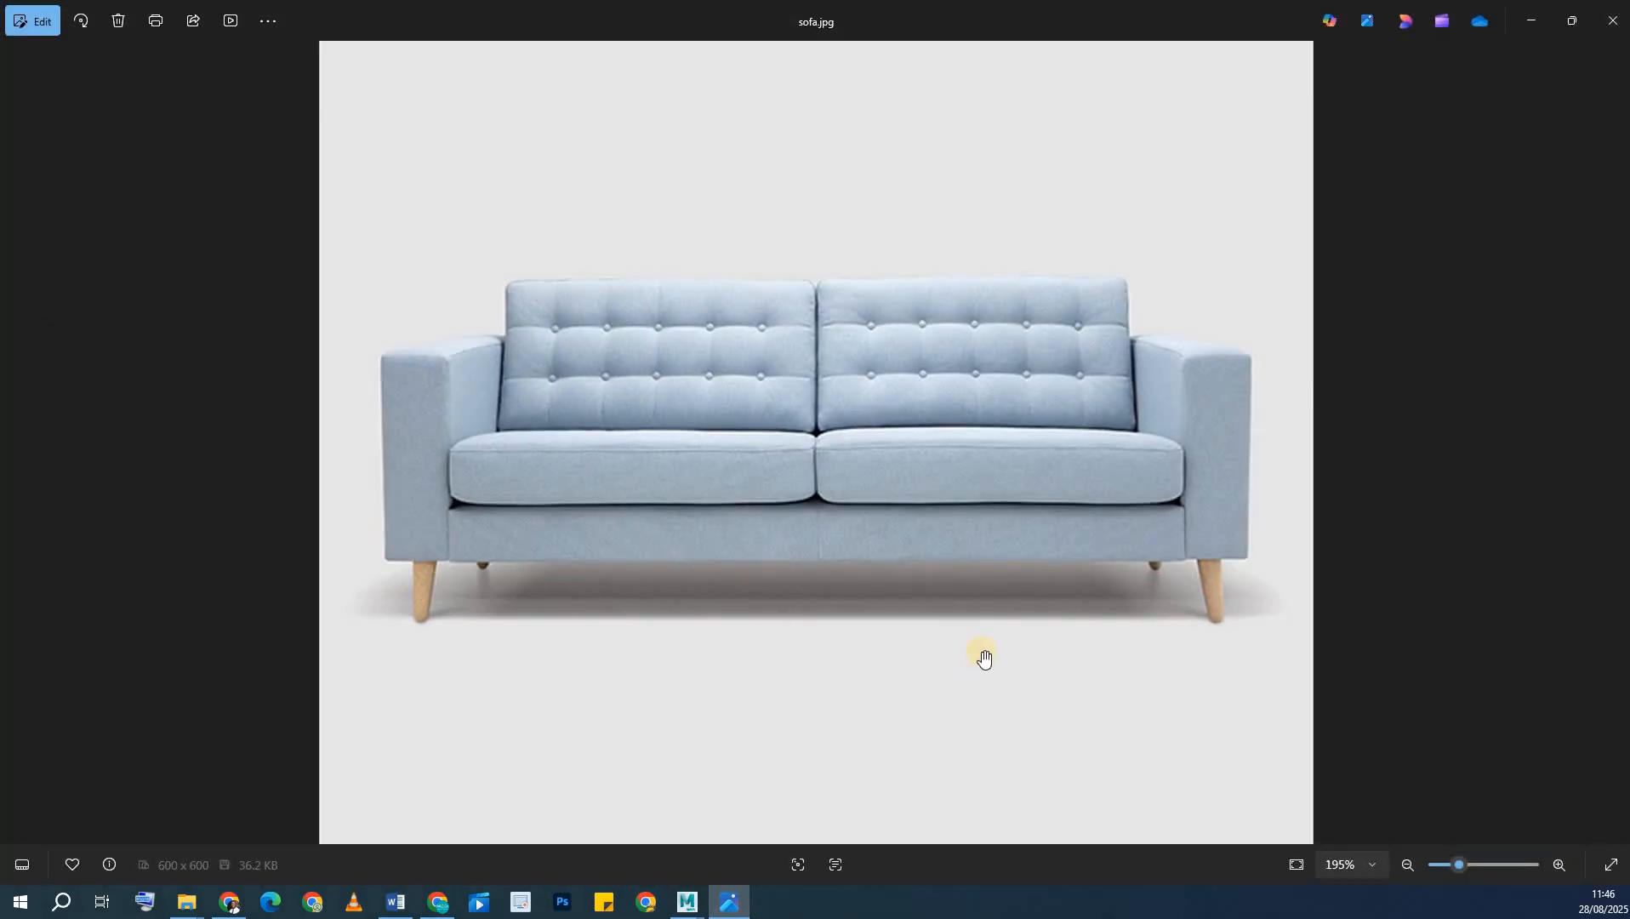
left_click(732, 904)
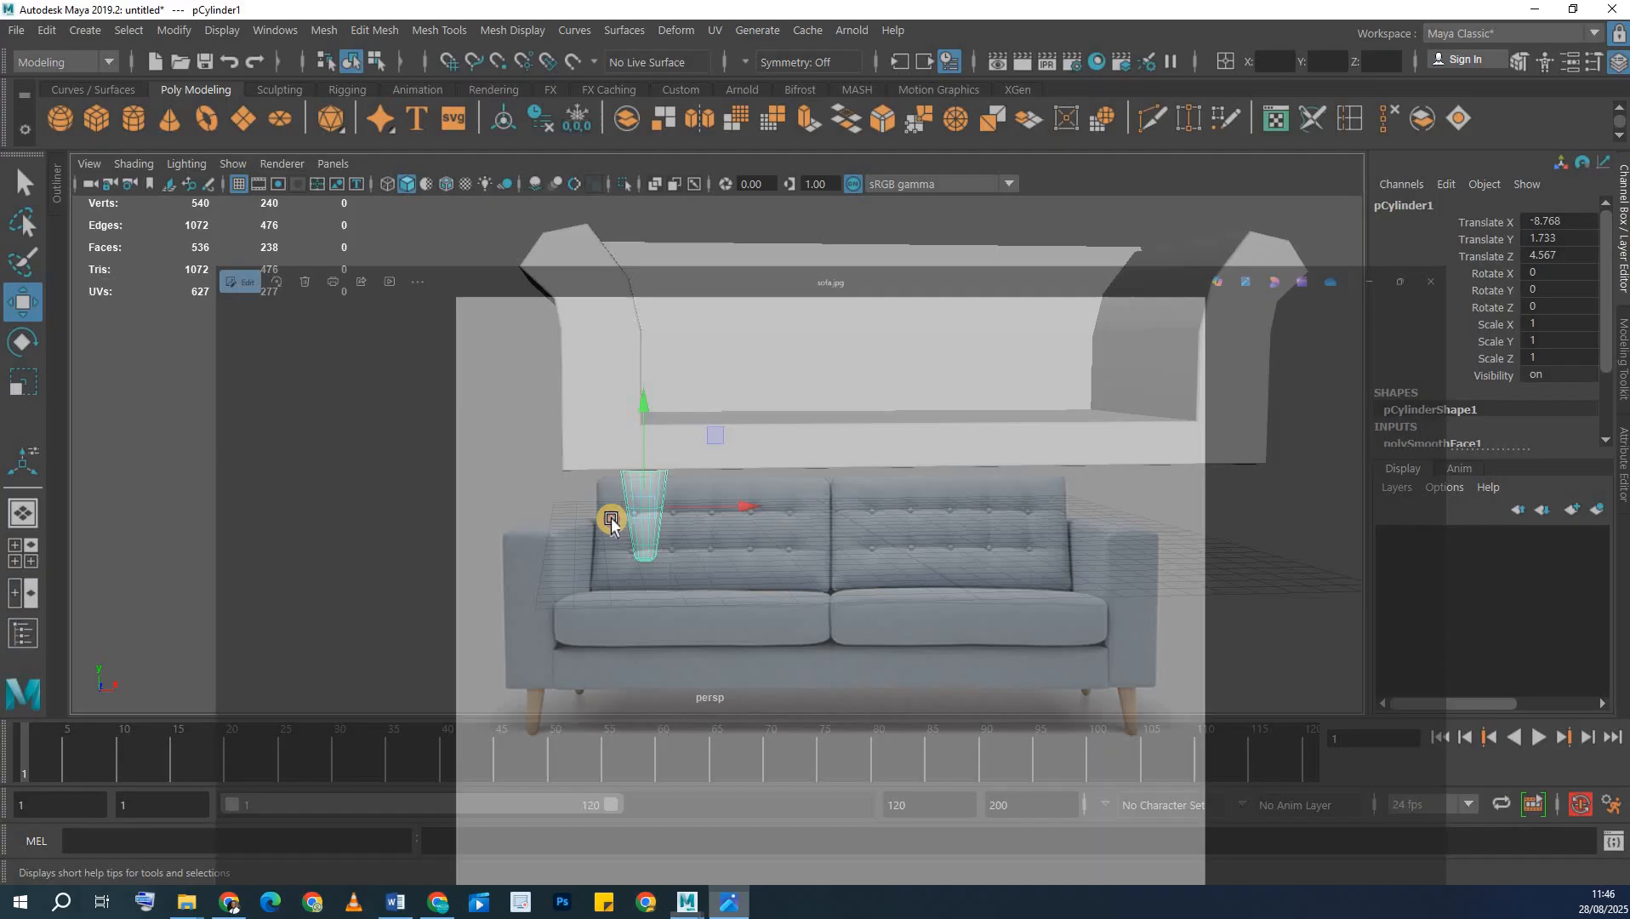
scroll(459, 525, "up", 5)
scroll(595, 510, "up", 3)
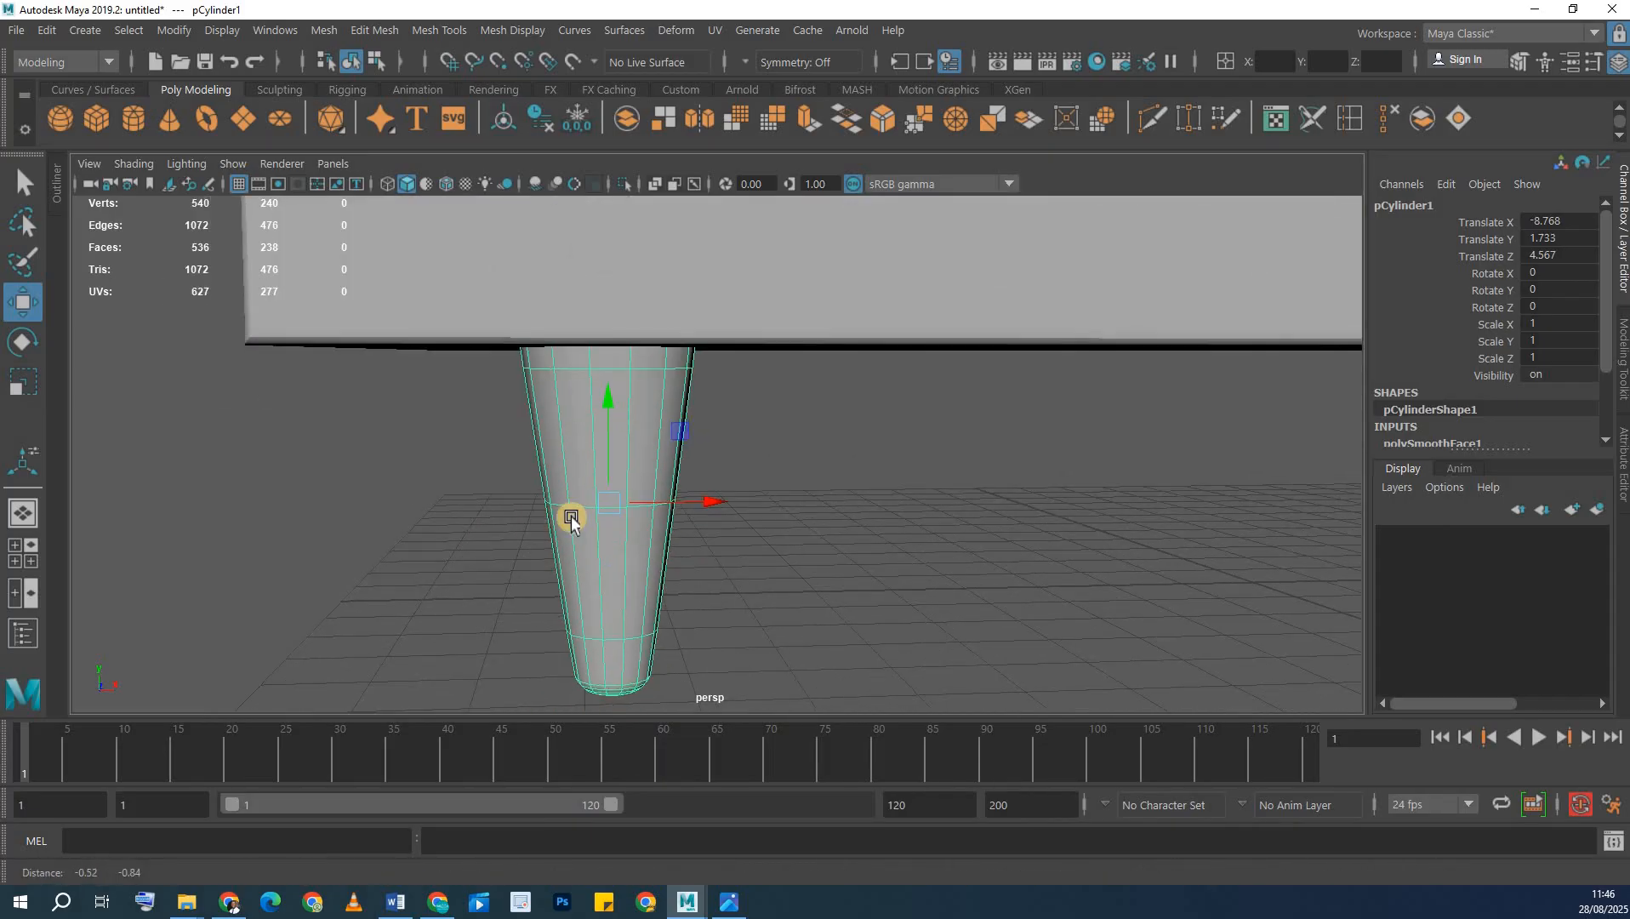
- Duplicate the straight leg and move the copy along the sofa's front to Translate X 3.644
right_click(558, 462)
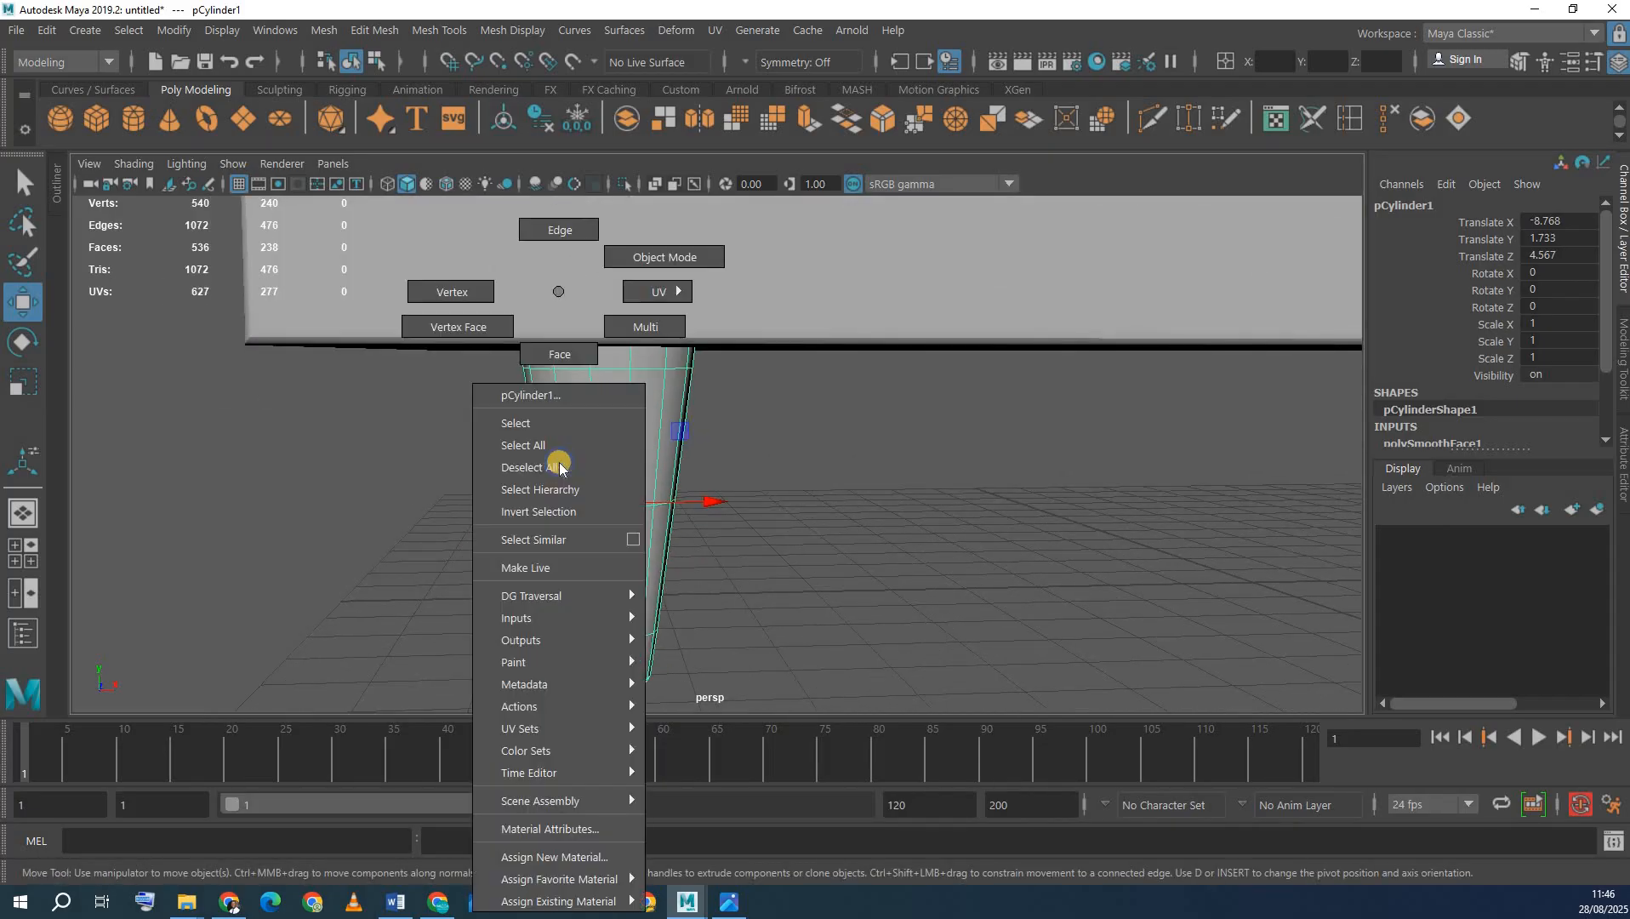
left_click(753, 469)
left_click(604, 465)
scroll(719, 515, "down", 5)
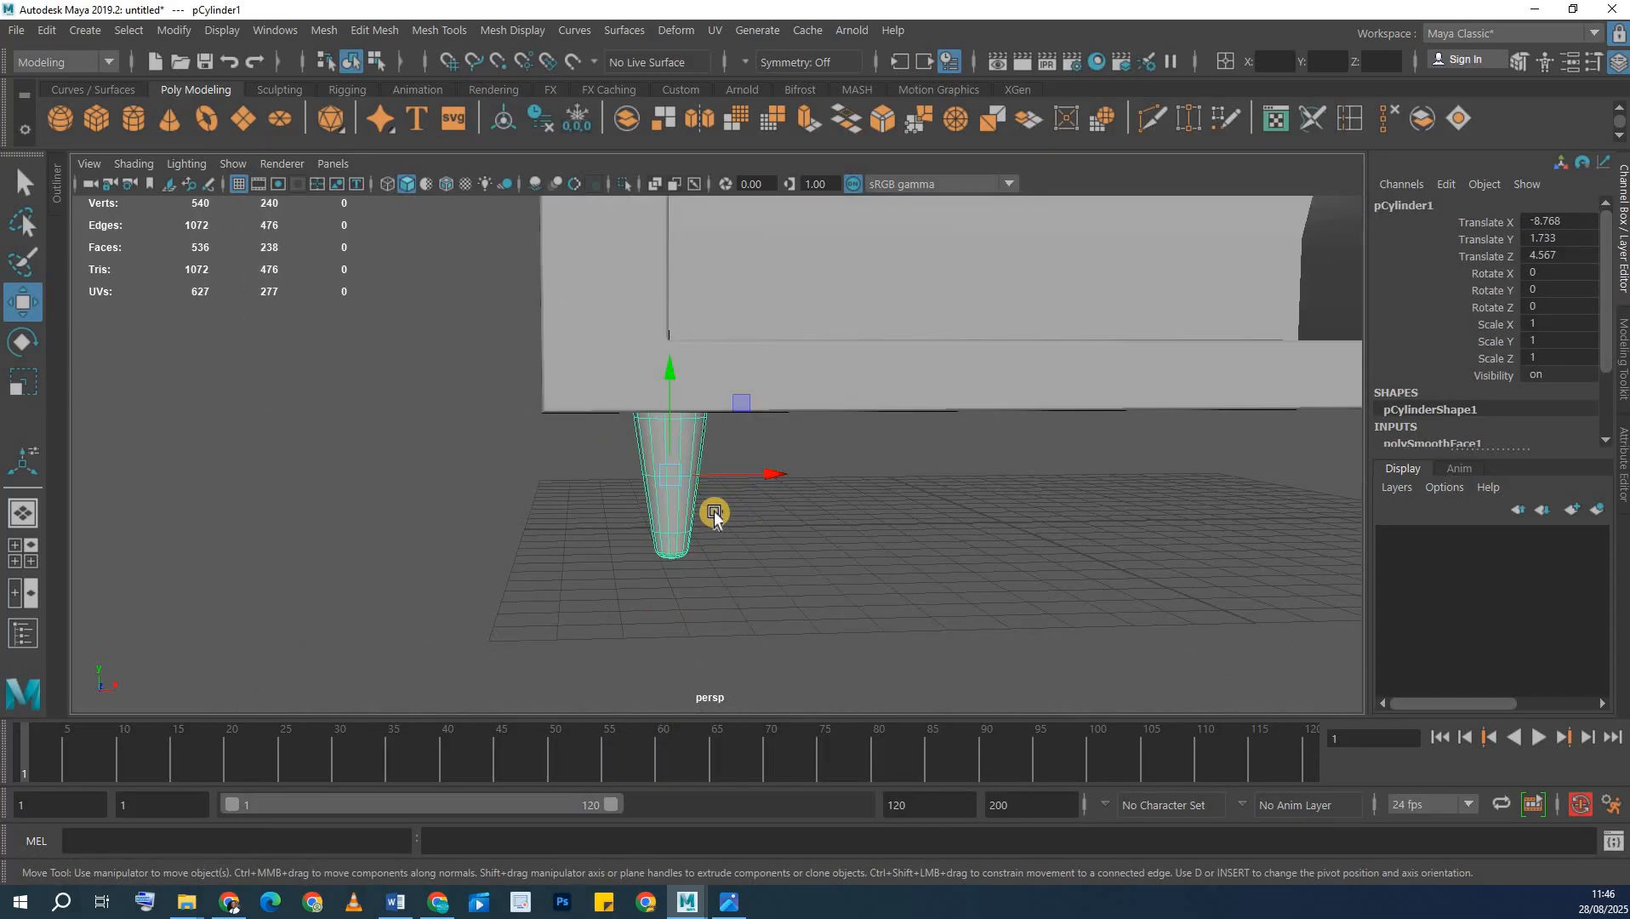
key("ctrl+d")
left_click_drag(767, 474, 1332, 521)
left_click(639, 467)
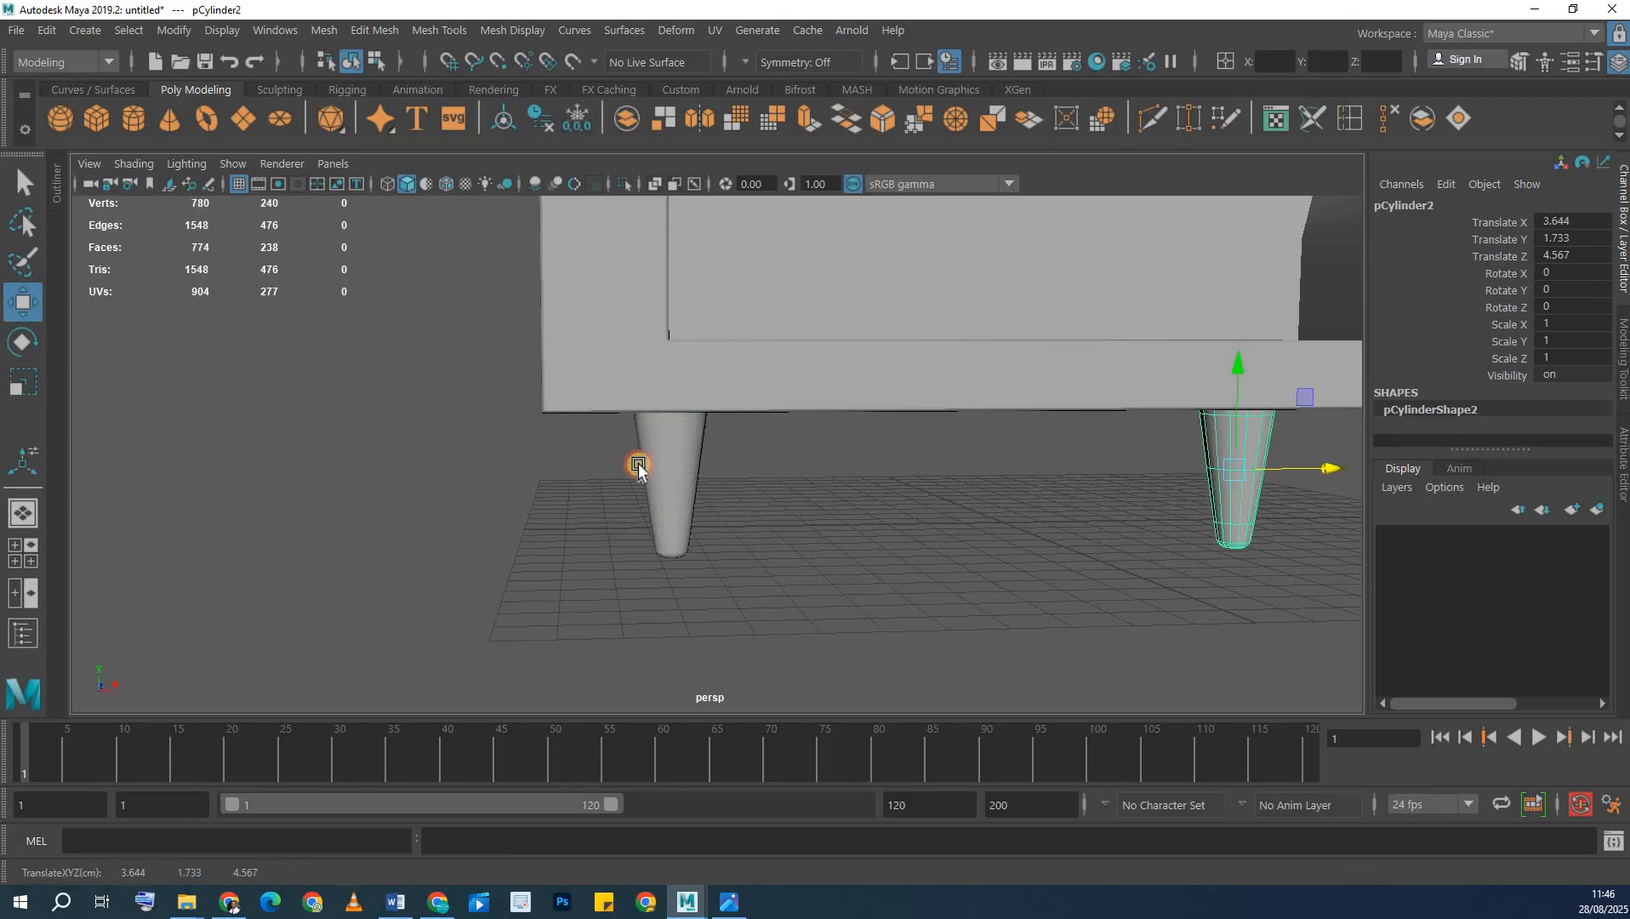
scroll(608, 467, "up", 3)
scroll(608, 467, "up", 3)
right_click_drag(610, 467, 620, 266)
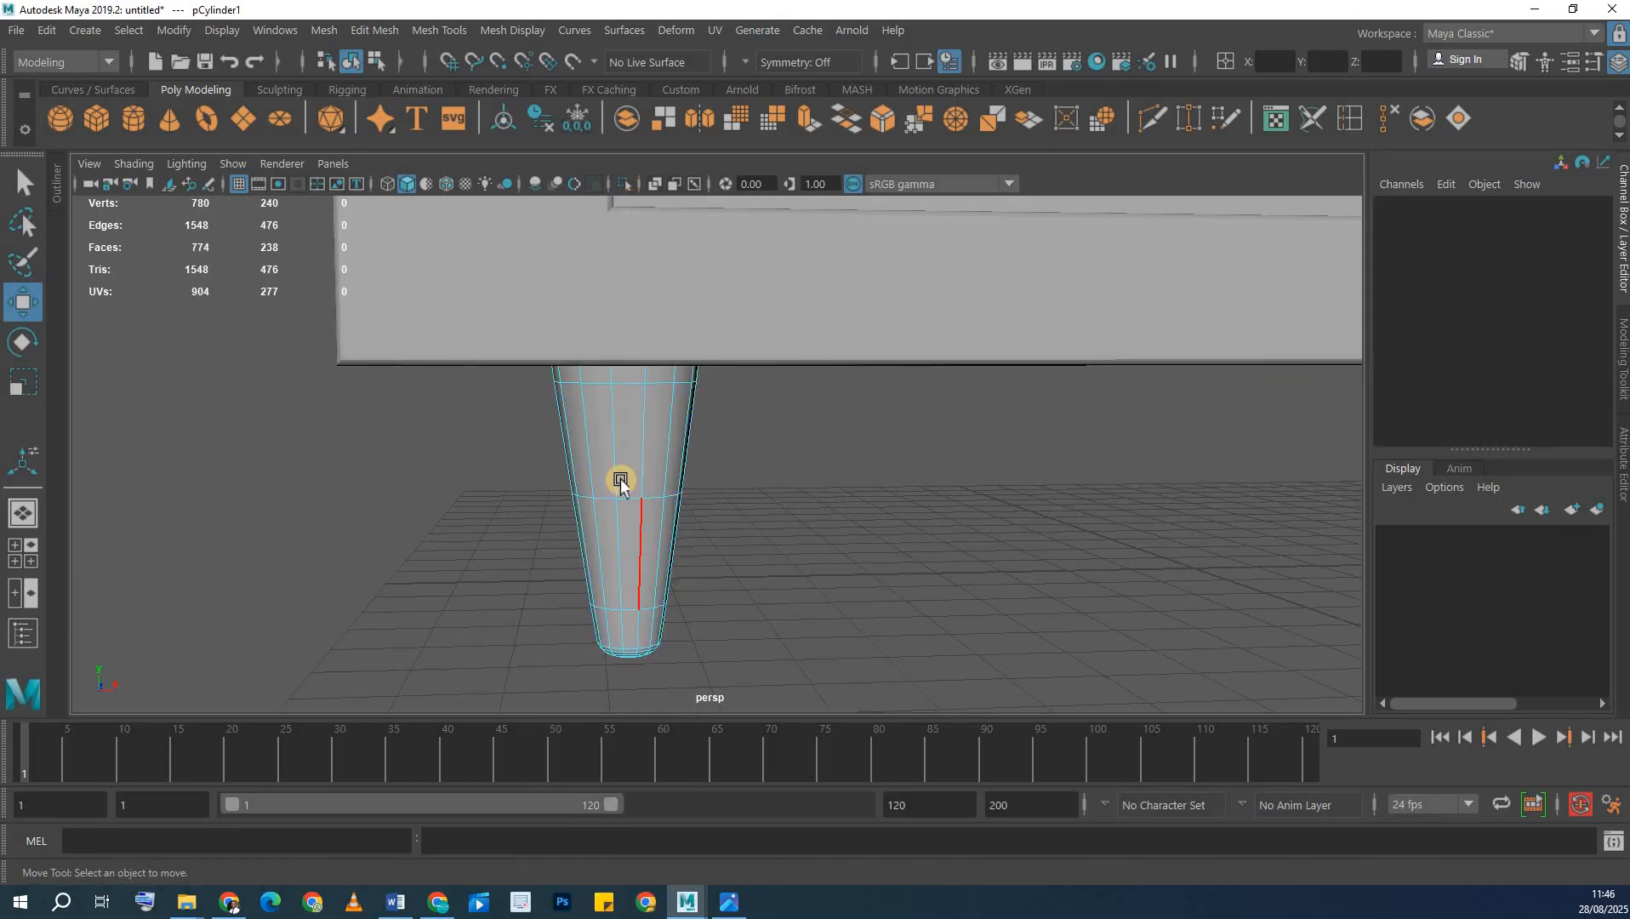
left_click_drag(619, 480, 620, 470, "alt")
double_click(621, 467)
left_click(712, 476)
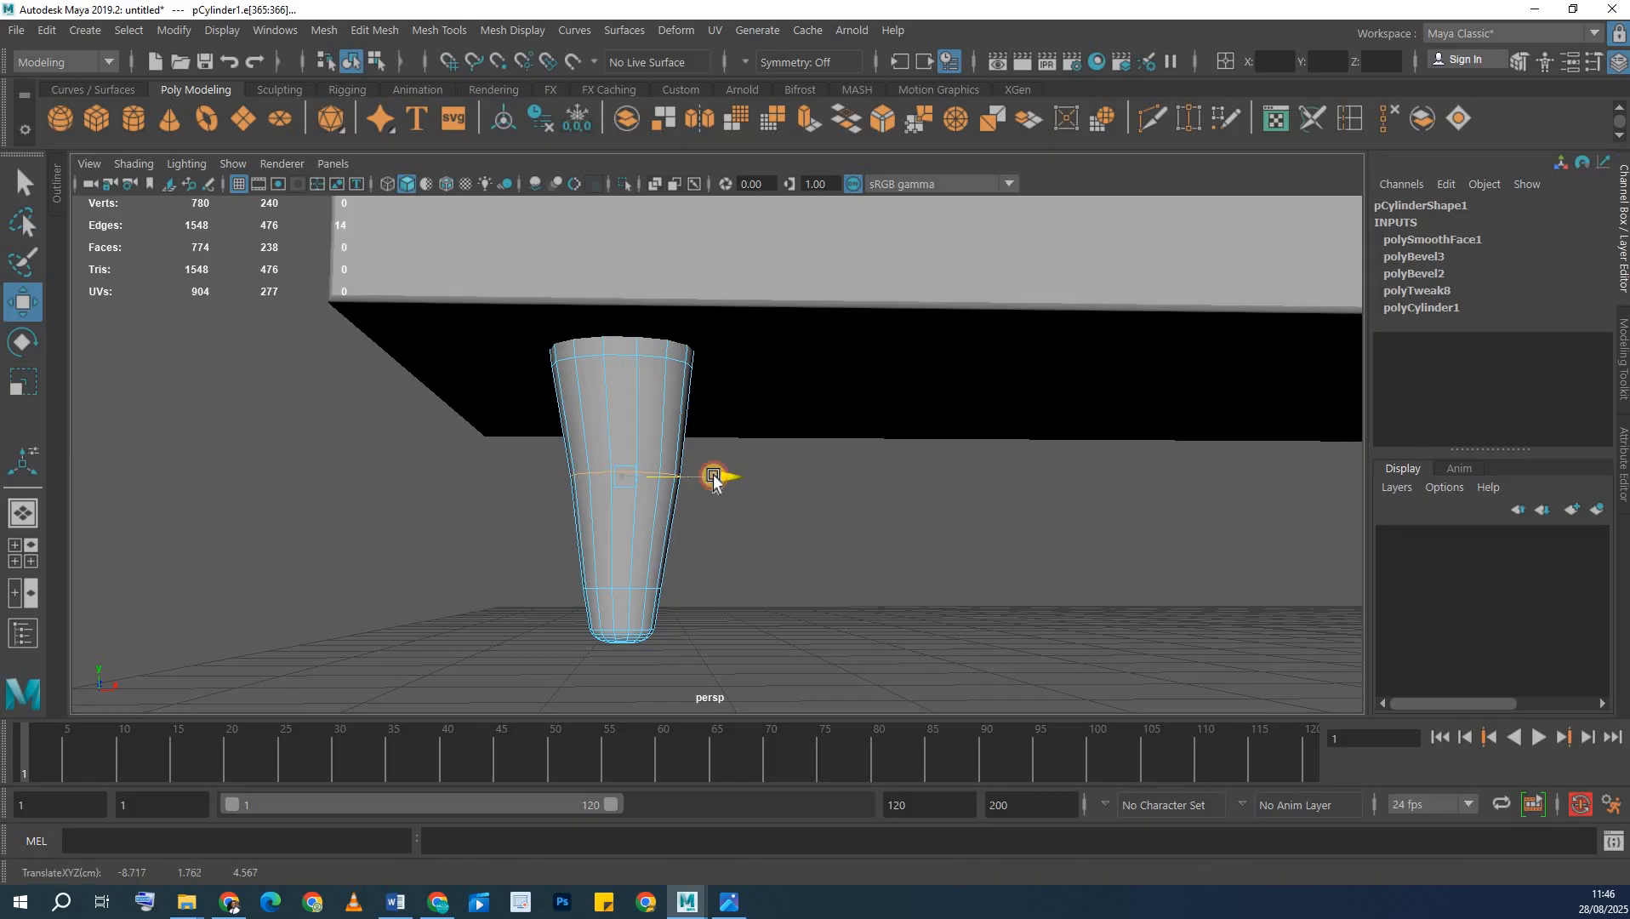
key("ctrl+z")
- Select the original leg's bottom vertices and shift them outward along X so the foot slants away from the sofa's centre
right_click_drag(616, 534, 522, 510)
left_click_drag(522, 510, 694, 696)
left_click_drag(725, 620, 538, 600)
left_click_drag(710, 693, 544, 600)
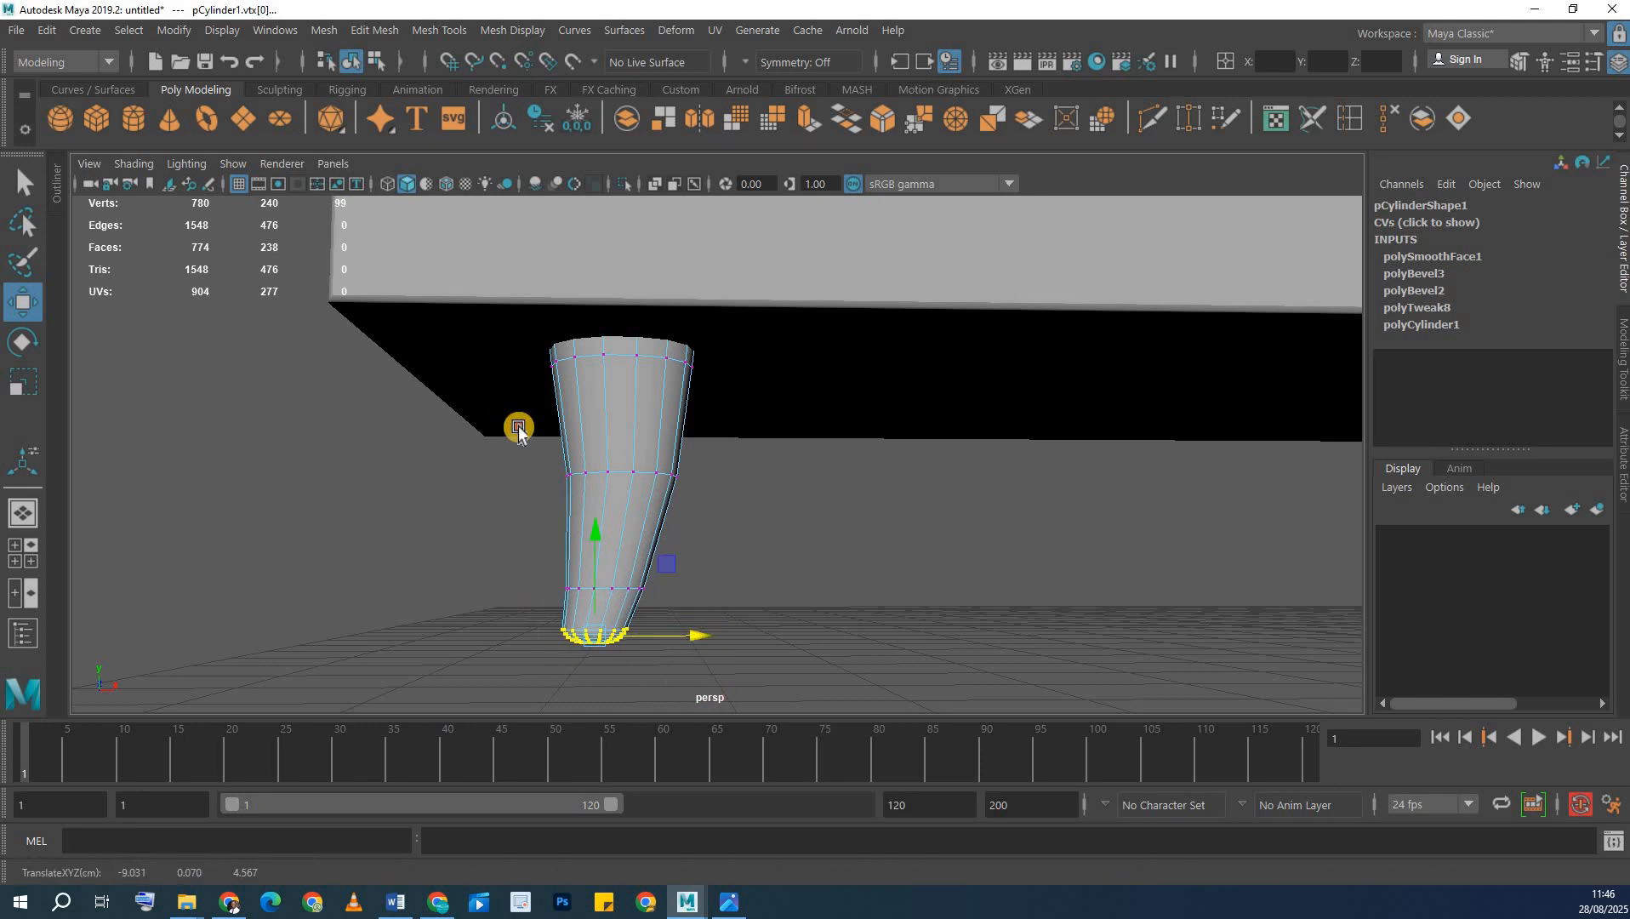
- Return to object mode and move the slanted leg outward to Translate X -9.751 and Translate Y 1.542
left_click_drag(518, 427, 690, 330, "alt")
right_click_drag(631, 399, 736, 257)
left_click_drag(628, 445, 622, 419)
left_click(647, 417)
right_click_drag(603, 451, 527, 470, "alt")
left_click_drag(755, 529, 678, 494, "alt")
left_click(719, 526)
left_click(650, 517)
- Using the top view in wireframe, move the slanted leg into the sofa's front corner, to Translate X -10.684 and Translate Z 5.252
key("space")
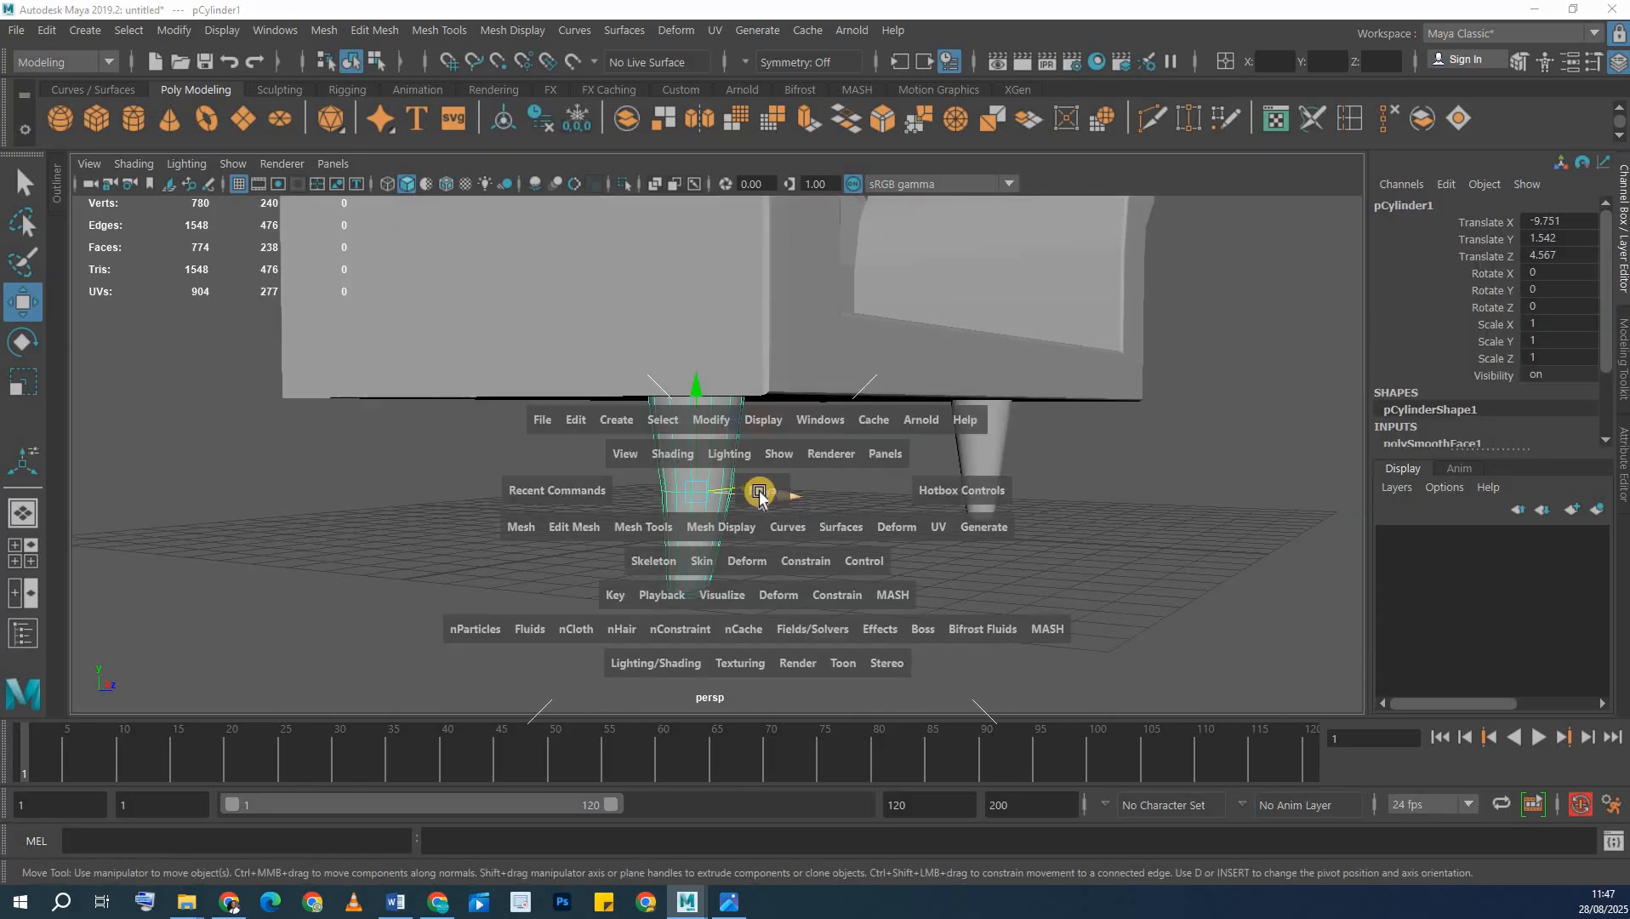
key("space")
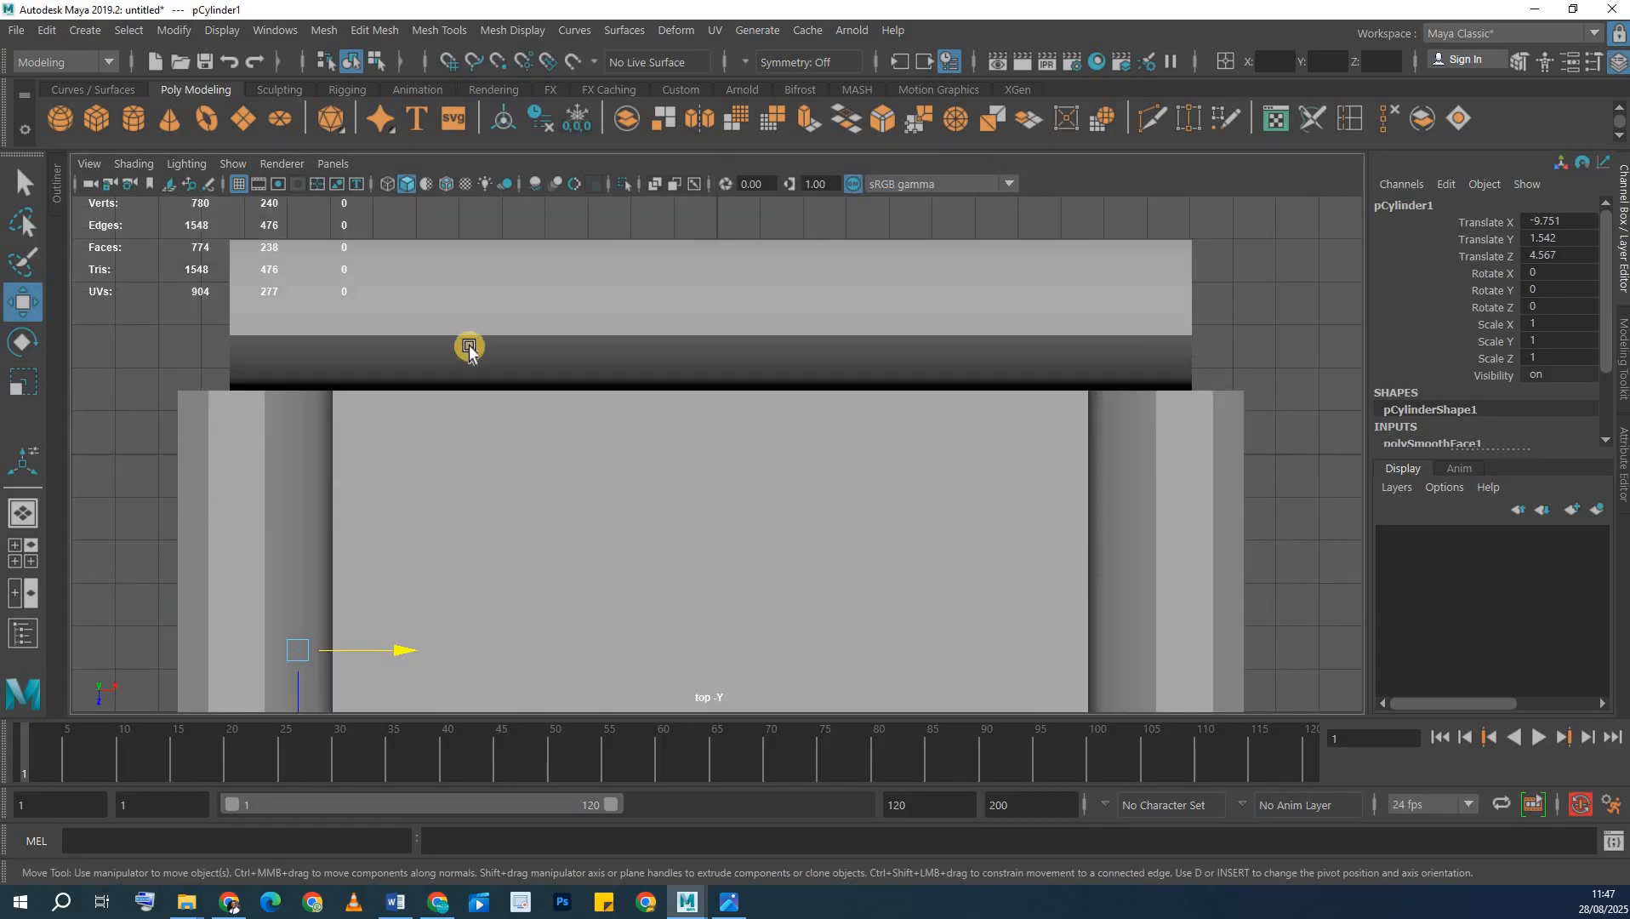
key("4")
scroll(606, 561, "down", 3)
middle_click_drag(346, 646, 607, 556, "alt")
scroll(607, 556, "up", 3)
middle_click_drag(593, 439, 647, 528, "alt")
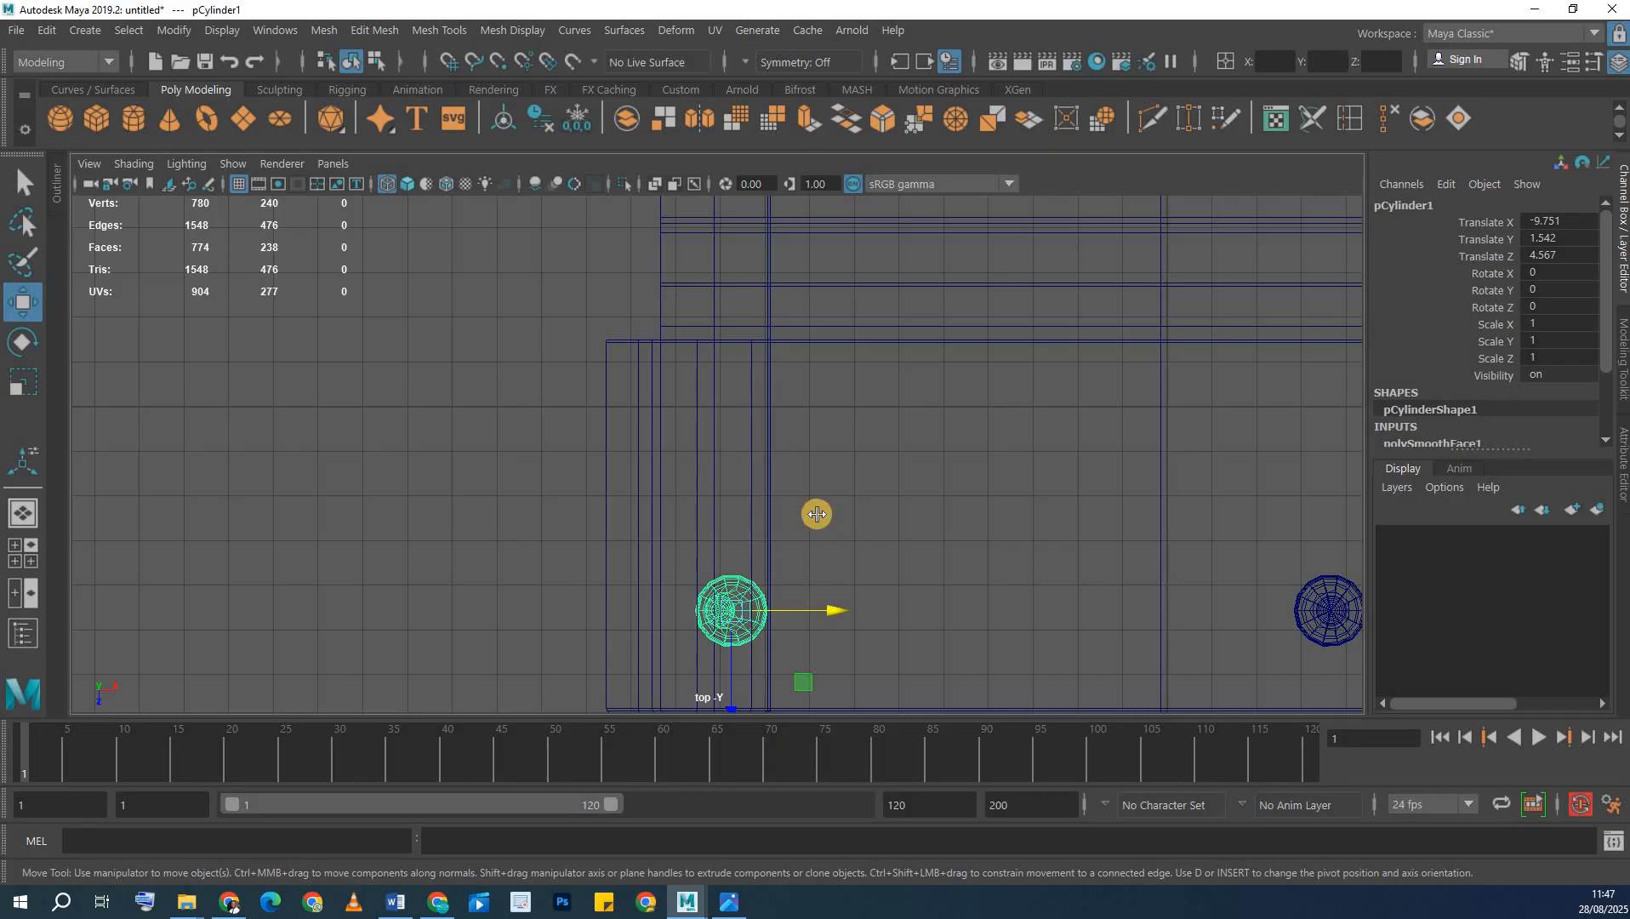
key("space")
key("space")
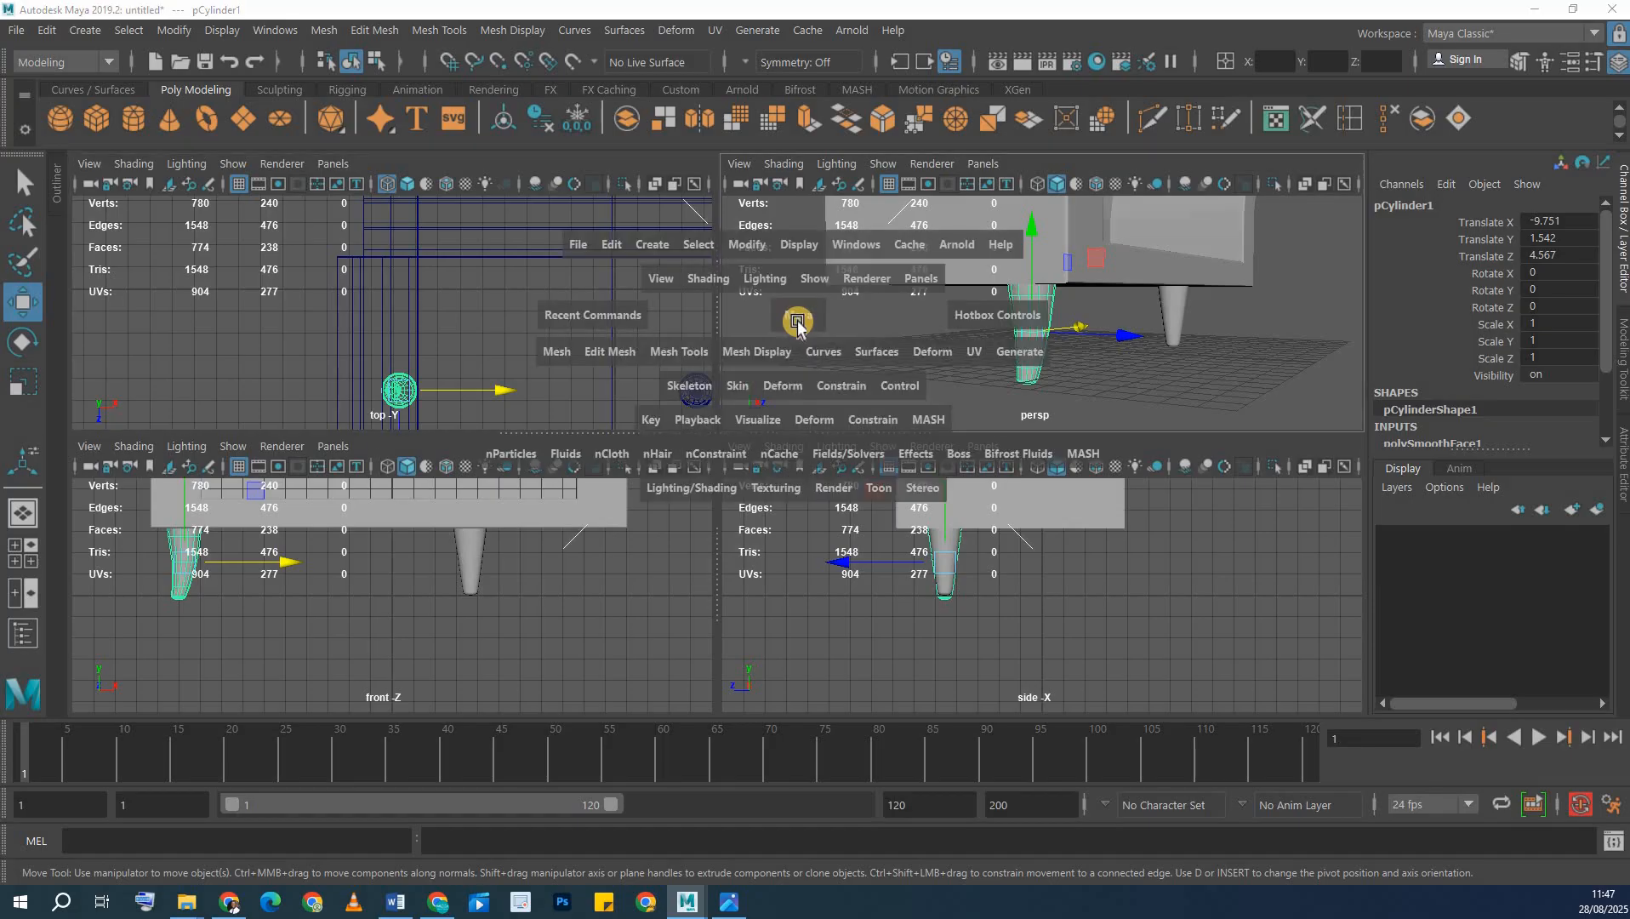
key("space")
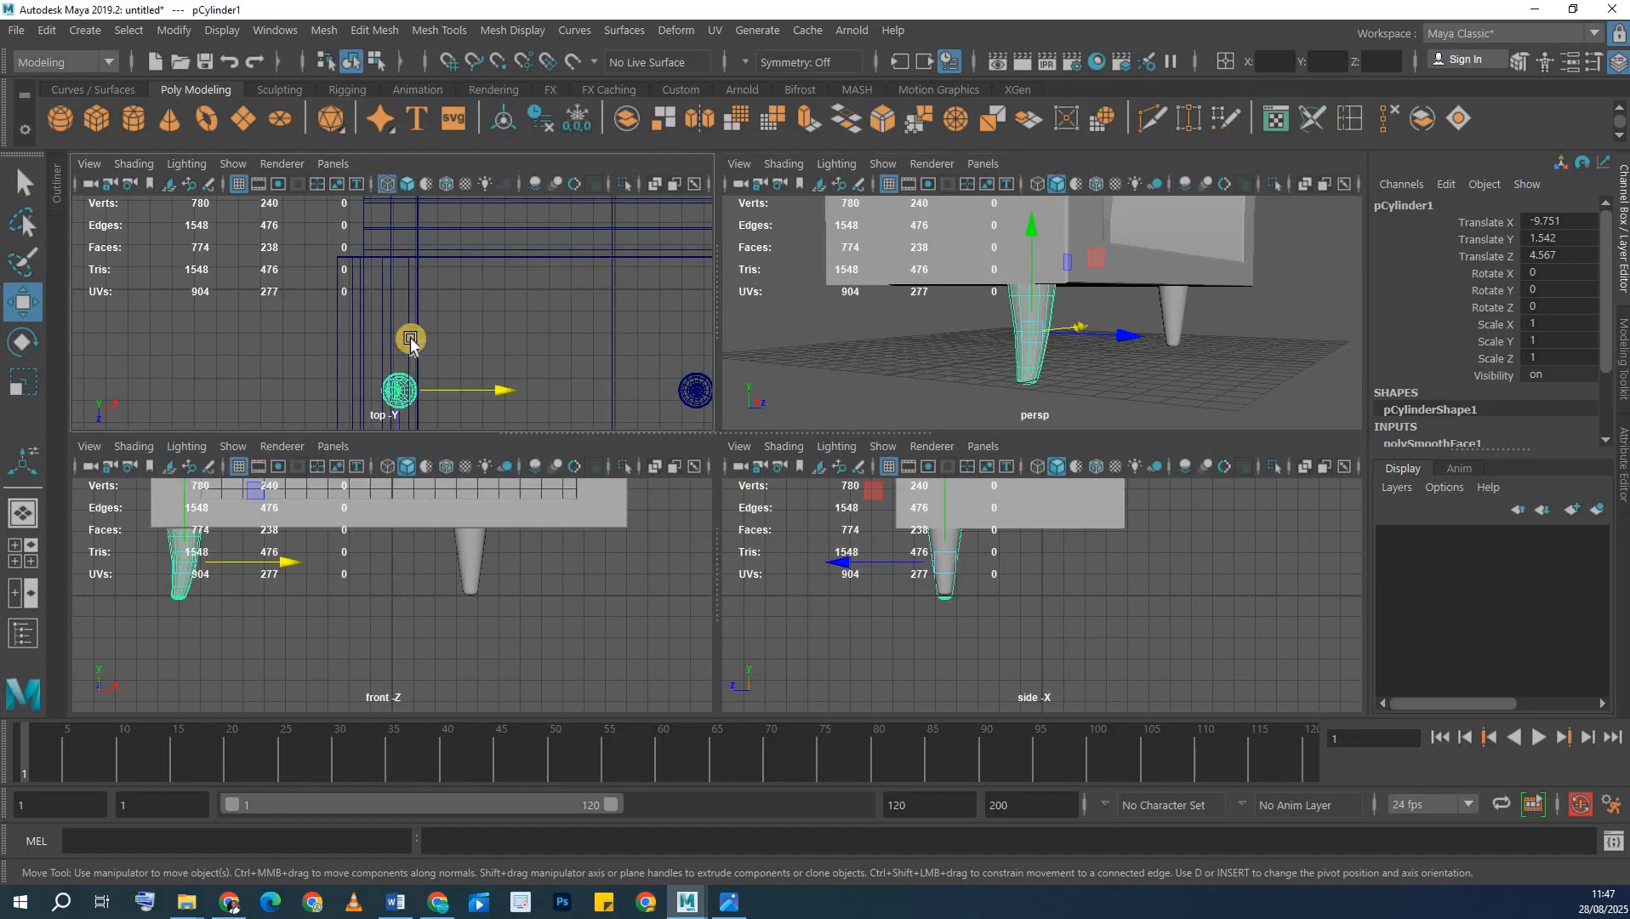
key("space")
left_click_drag(827, 606, 690, 613)
key("space")
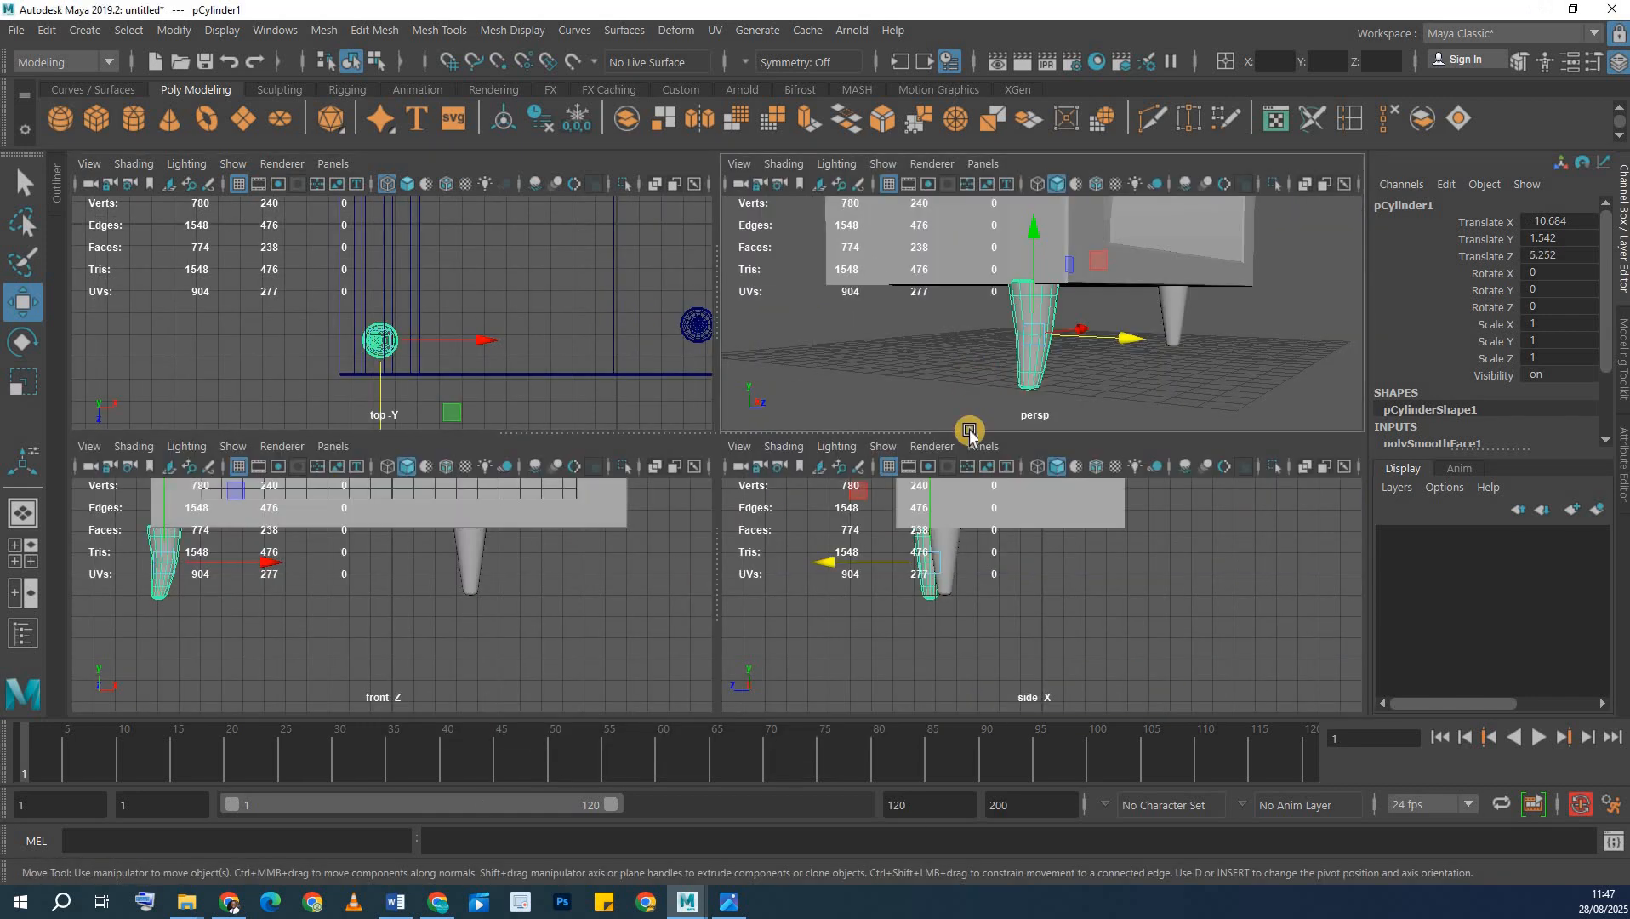
key("space")
- Shift the slanted leg inward to Translate X -10.26 and scale it uniformly to 0.654
left_click_drag(807, 417, 681, 478, "alt")
key("r")
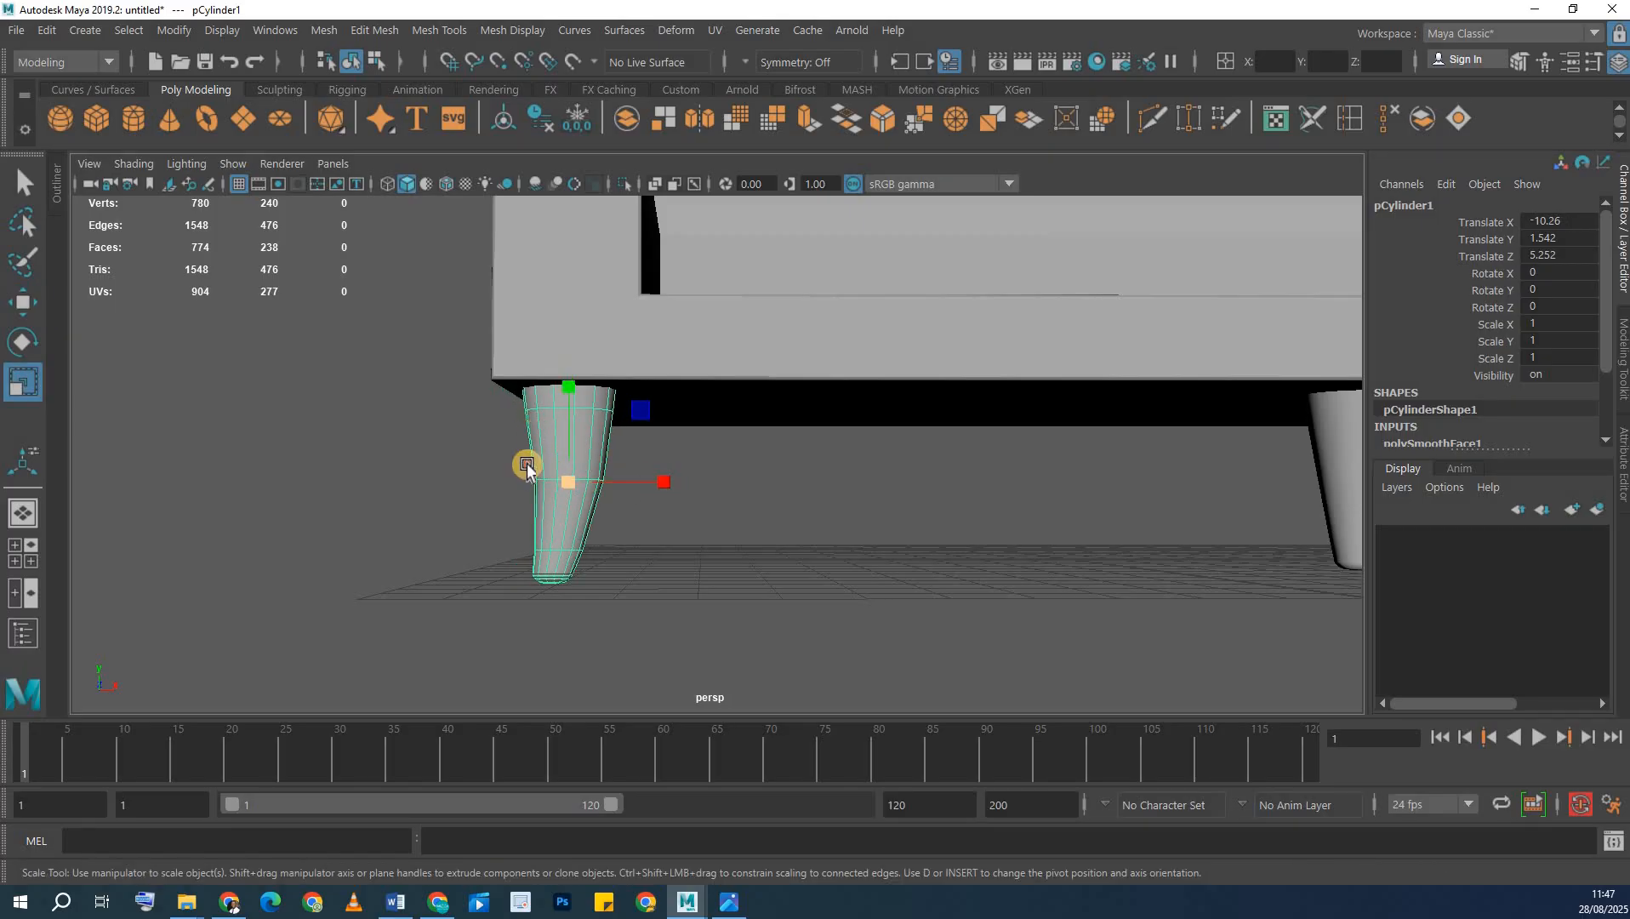
middle_click_drag(526, 467, 525, 467)
left_click_drag(678, 484, 678, 489, "alt")
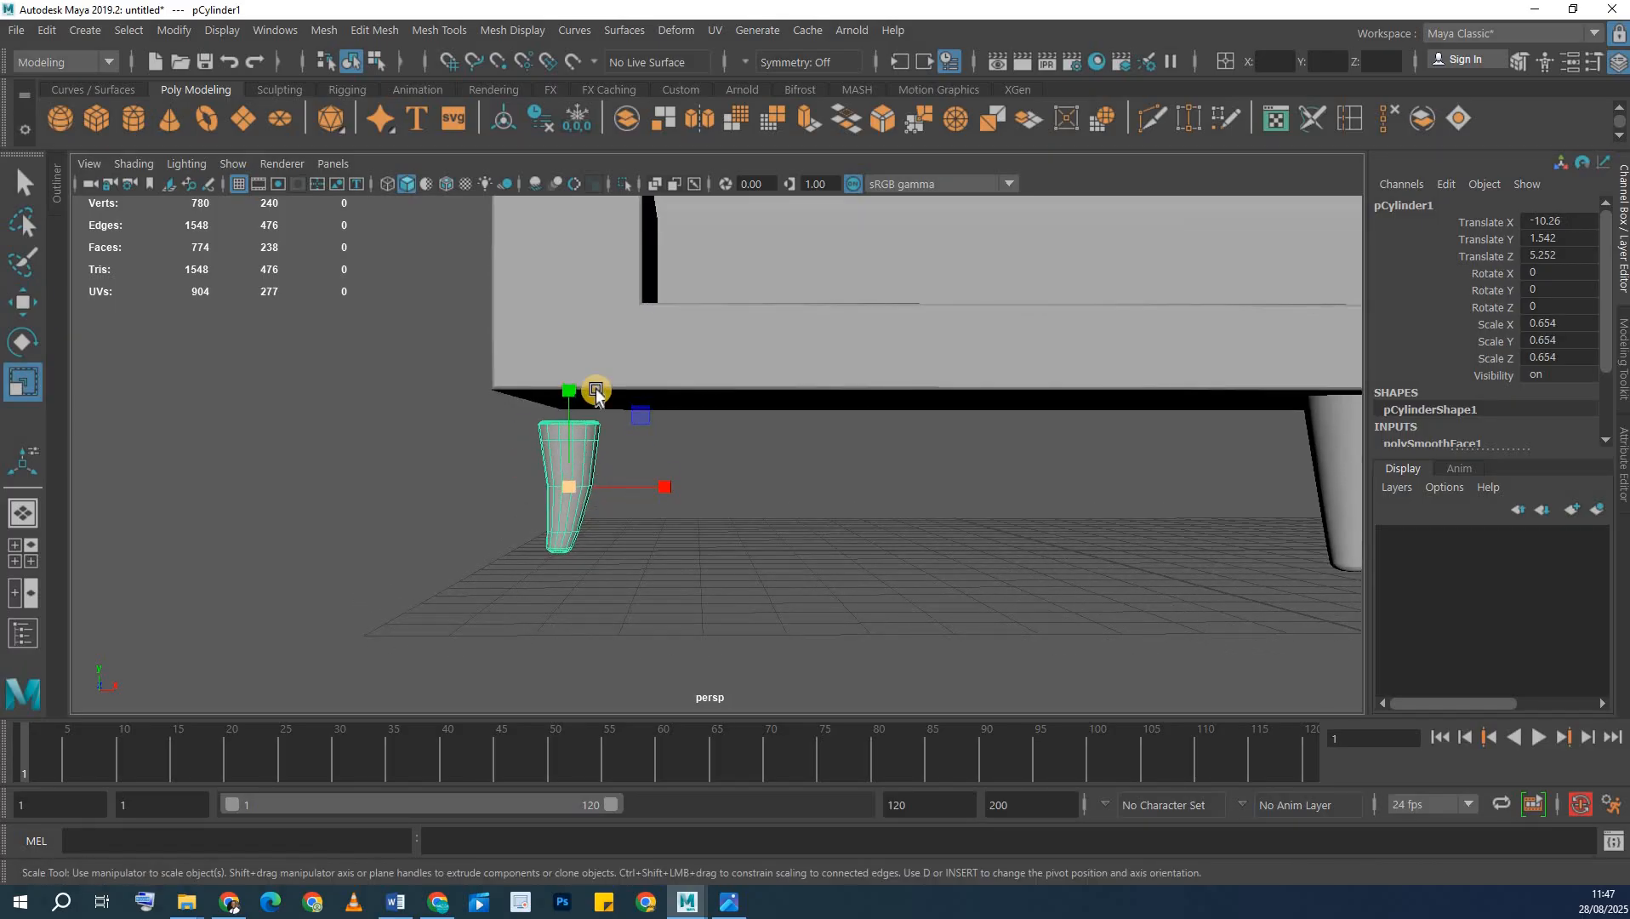
- Raise the scaled leg to Translate Y 2.214 so it meets the sofa base, and smooth its mesh further
key("w")
left_click_drag(570, 382, 567, 357)
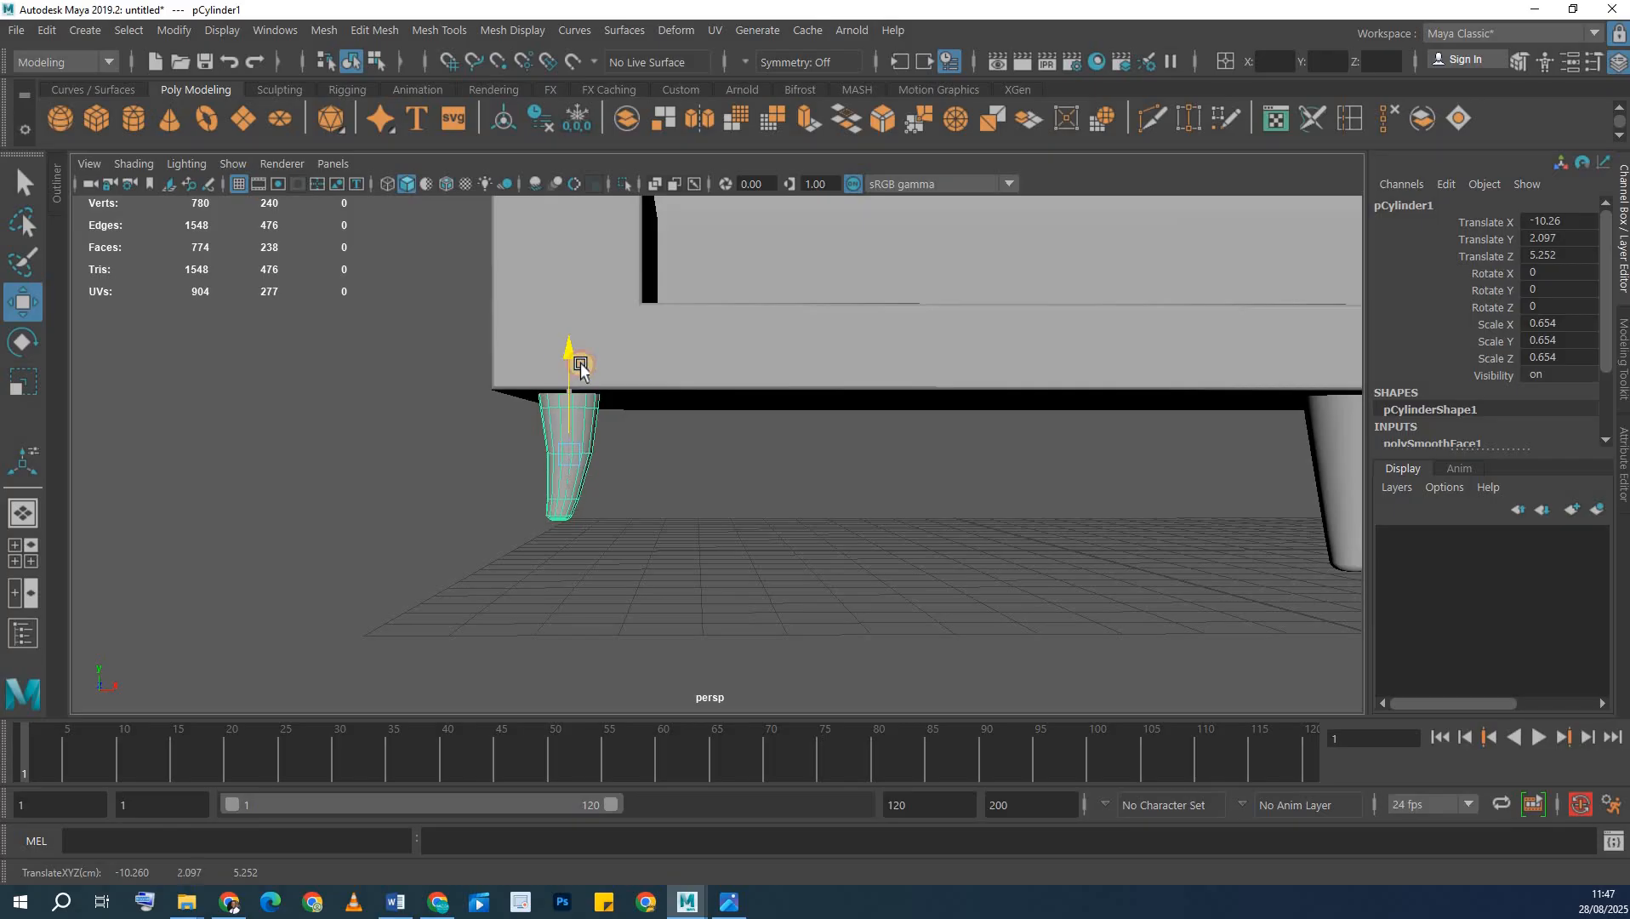
left_click(669, 460)
left_click_drag(670, 460, 829, 526, "alt")
left_click(746, 465)
- Duplicate the slanted front leg and move the copy to the rear corner, at Translate Z -2.737
mouse_move(985, 496)
left_mouse_down("shift")
mouse_move(451, 444)
mouse_move(510, 458)
mouse_move(528, 425)
mouse_move(465, 465)
mouse_move(720, 468)
mouse_move(638, 488)
mouse_move(702, 487)
mouse_move(666, 484)
left_mouse_up("shift")
right_click_drag(666, 484, 594, 487, "alt")
middle_click_drag(595, 483, 470, 460, "alt")
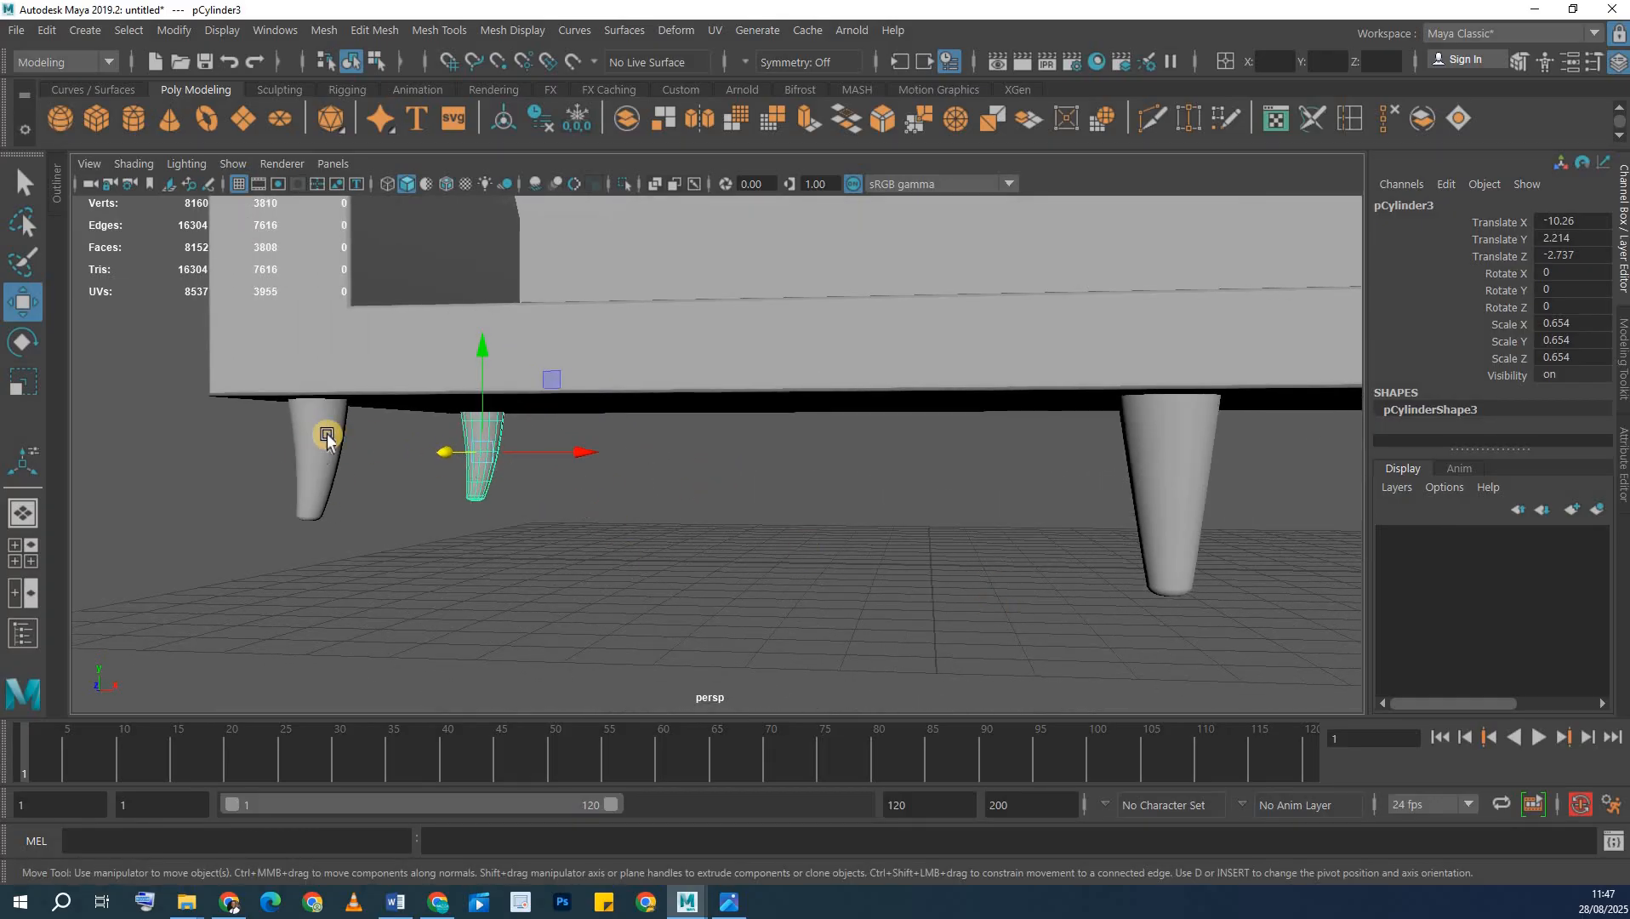
- Duplicate the front and rear slanted legs together and move the copies to the sofa's opposite end, at Translate X 9.993
left_click(356, 492, "shift")
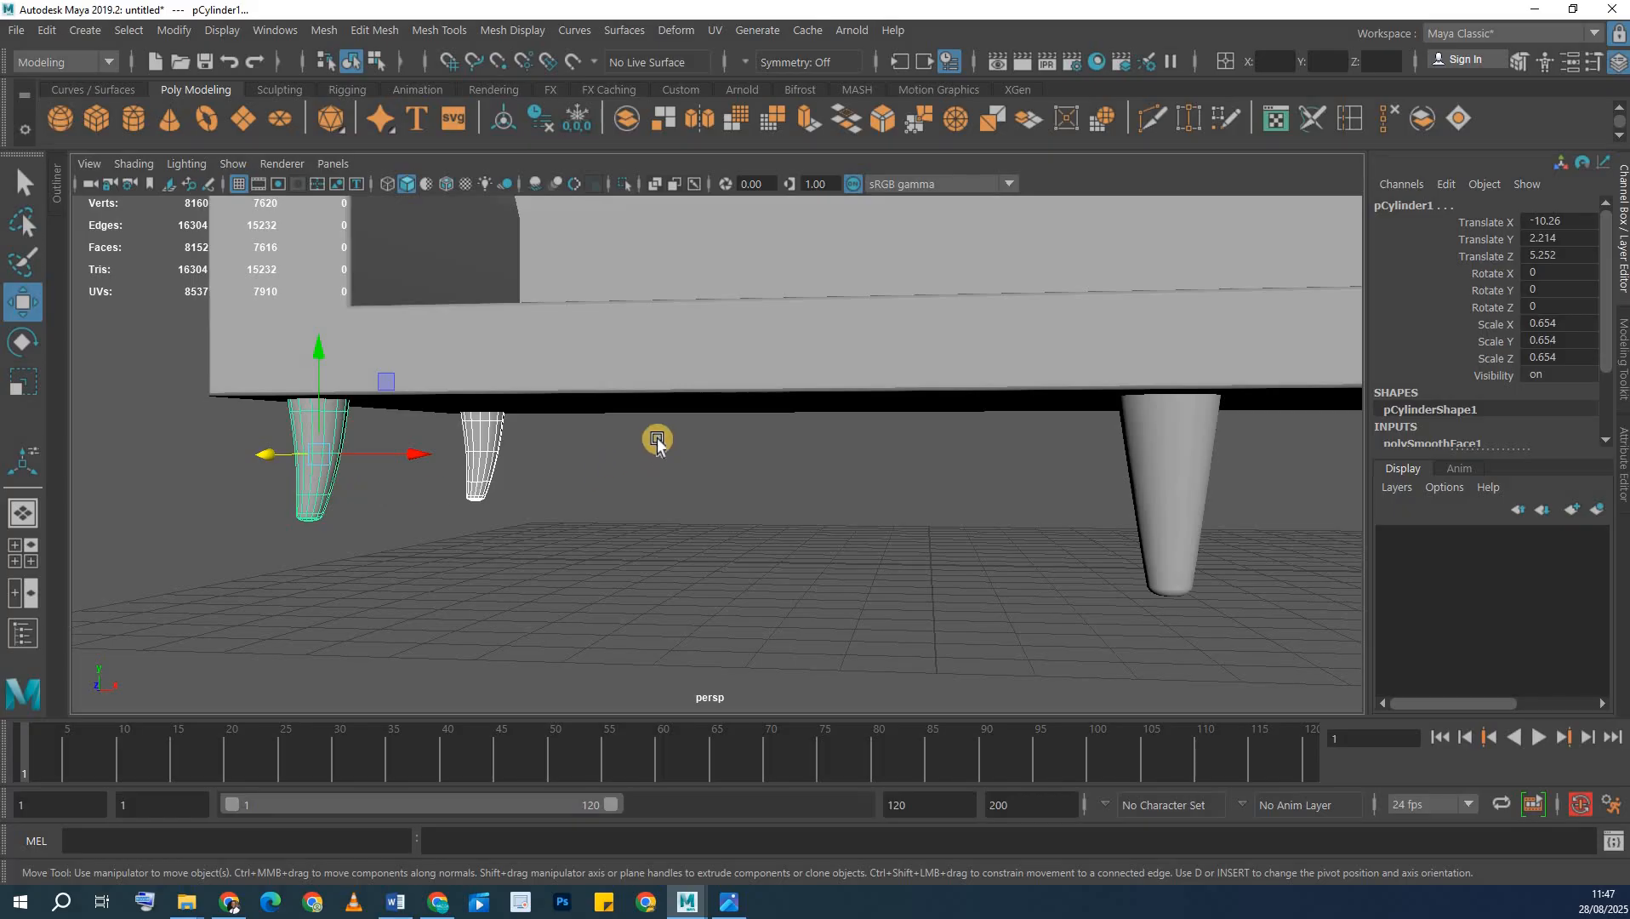
key("ctrl+d")
scroll(600, 455, "down", 5)
middle_click_drag(884, 484, 1252, 496)
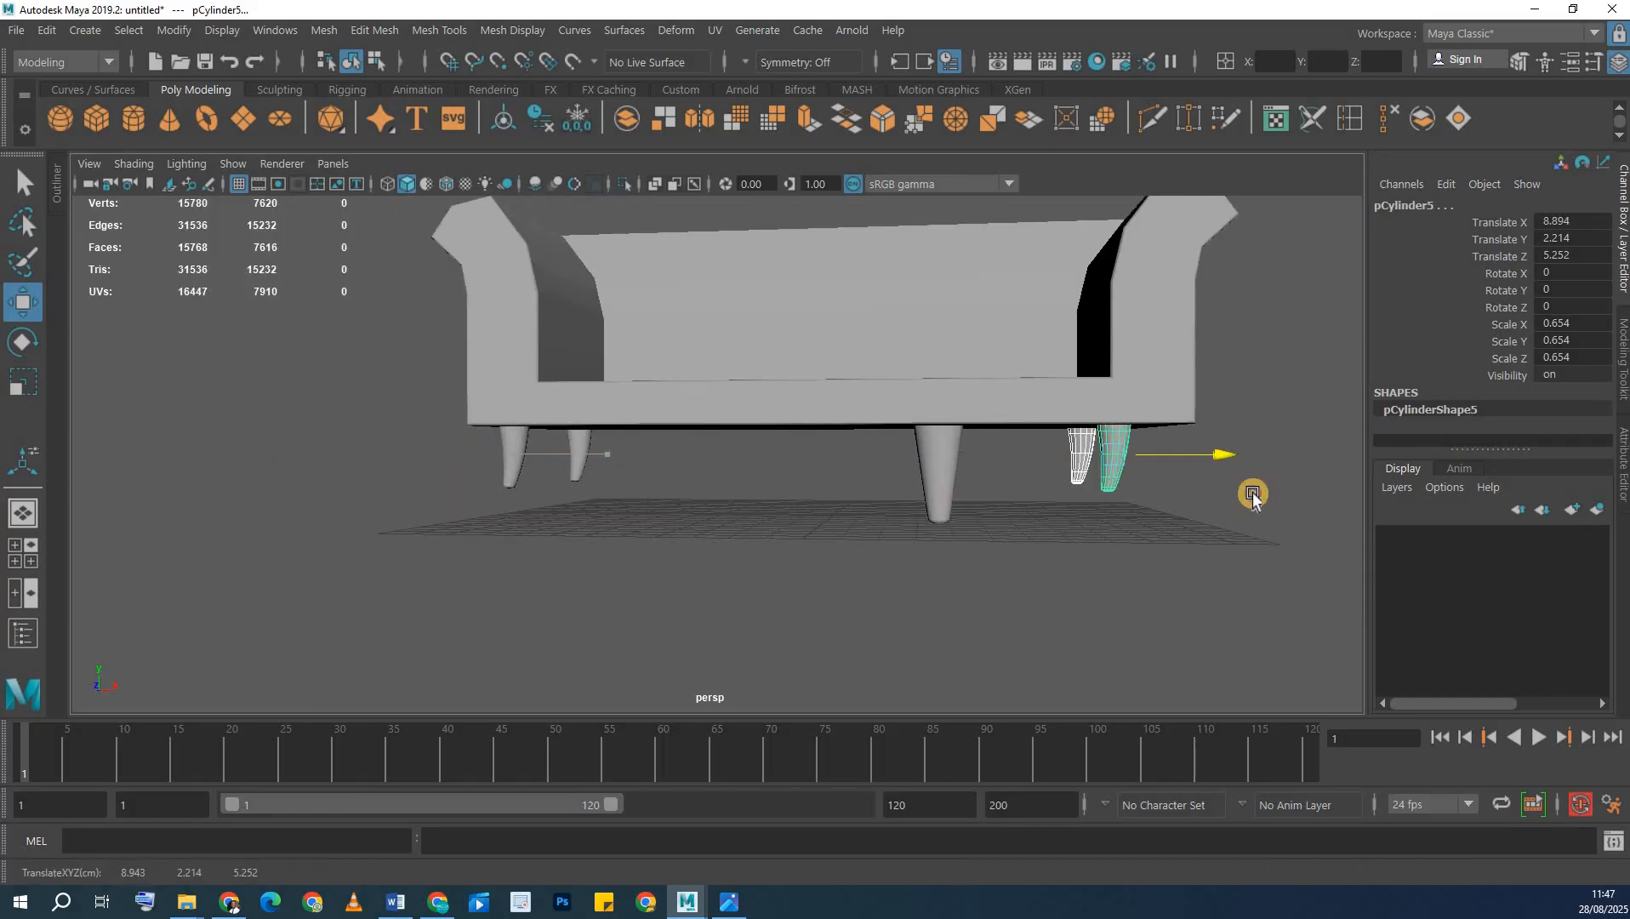
left_click_drag(1252, 496, 1257, 497)
- Rotate the copied front leg to Rotate Y -180 so its foot slants outward
middle_click_drag(1037, 540, 487, 542, "alt")
scroll(611, 507, "up", 4)
middle_click_drag(714, 586, 905, 632, "alt")
left_click(674, 527)
left_click(675, 536)
key("e")
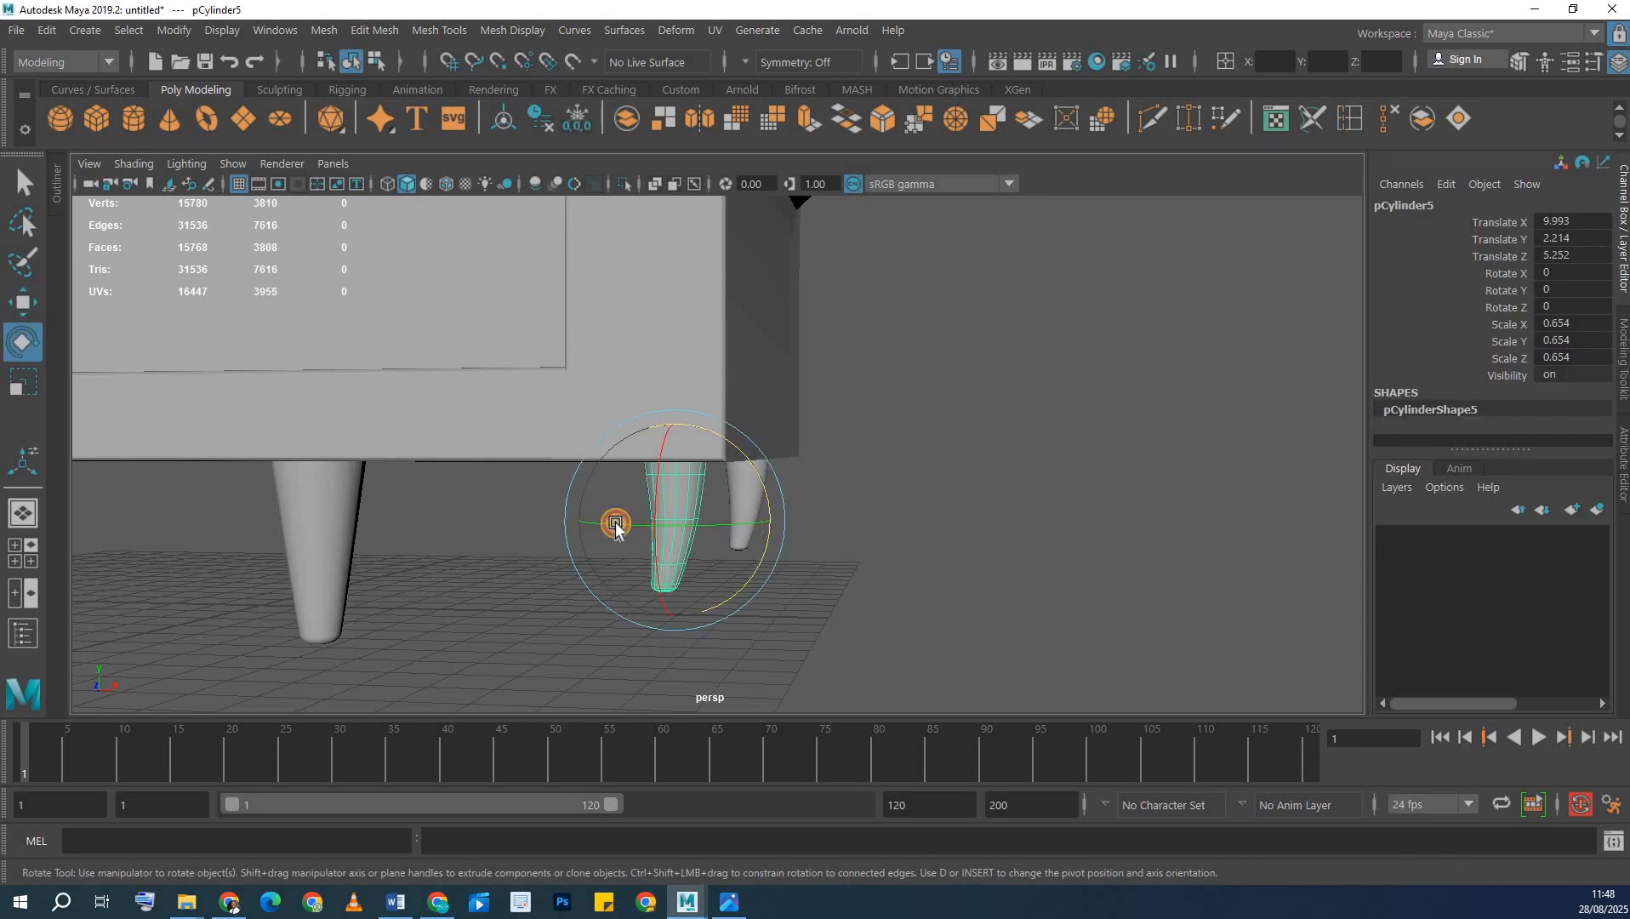
mouse_move(615, 525)
left_mouse_down()
mouse_move(727, 535)
mouse_move(676, 516)
mouse_move(604, 522)
left_mouse_up()
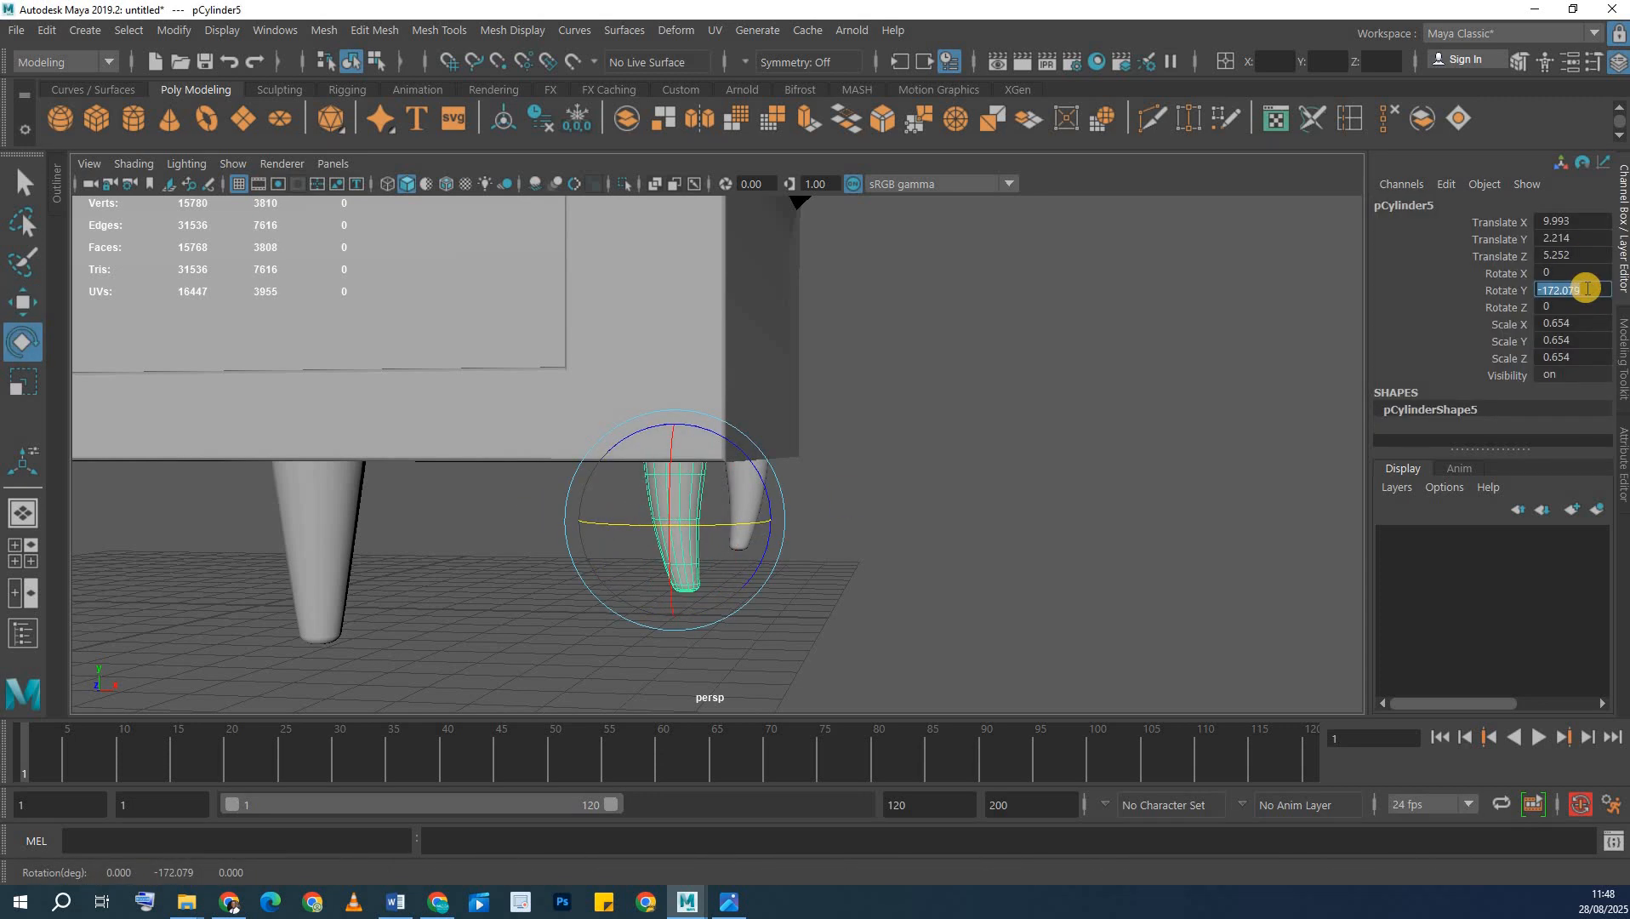
key("Return")
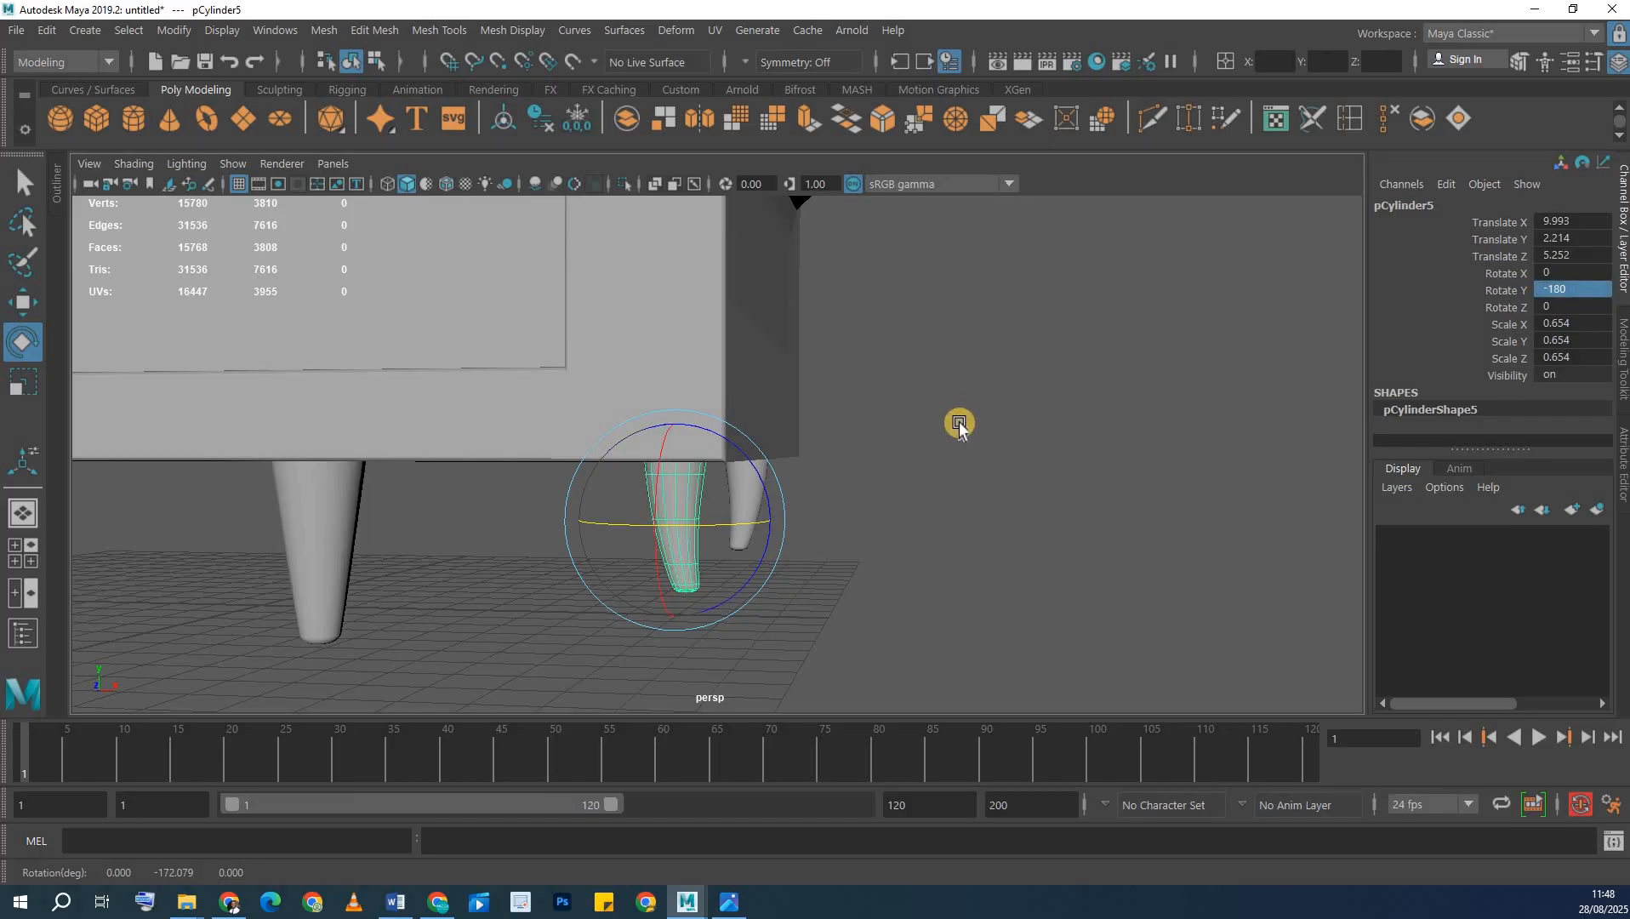
- Rotate the copied rear leg to Rotate Y -180 to match the front one
left_click(757, 487)
left_click(747, 510)
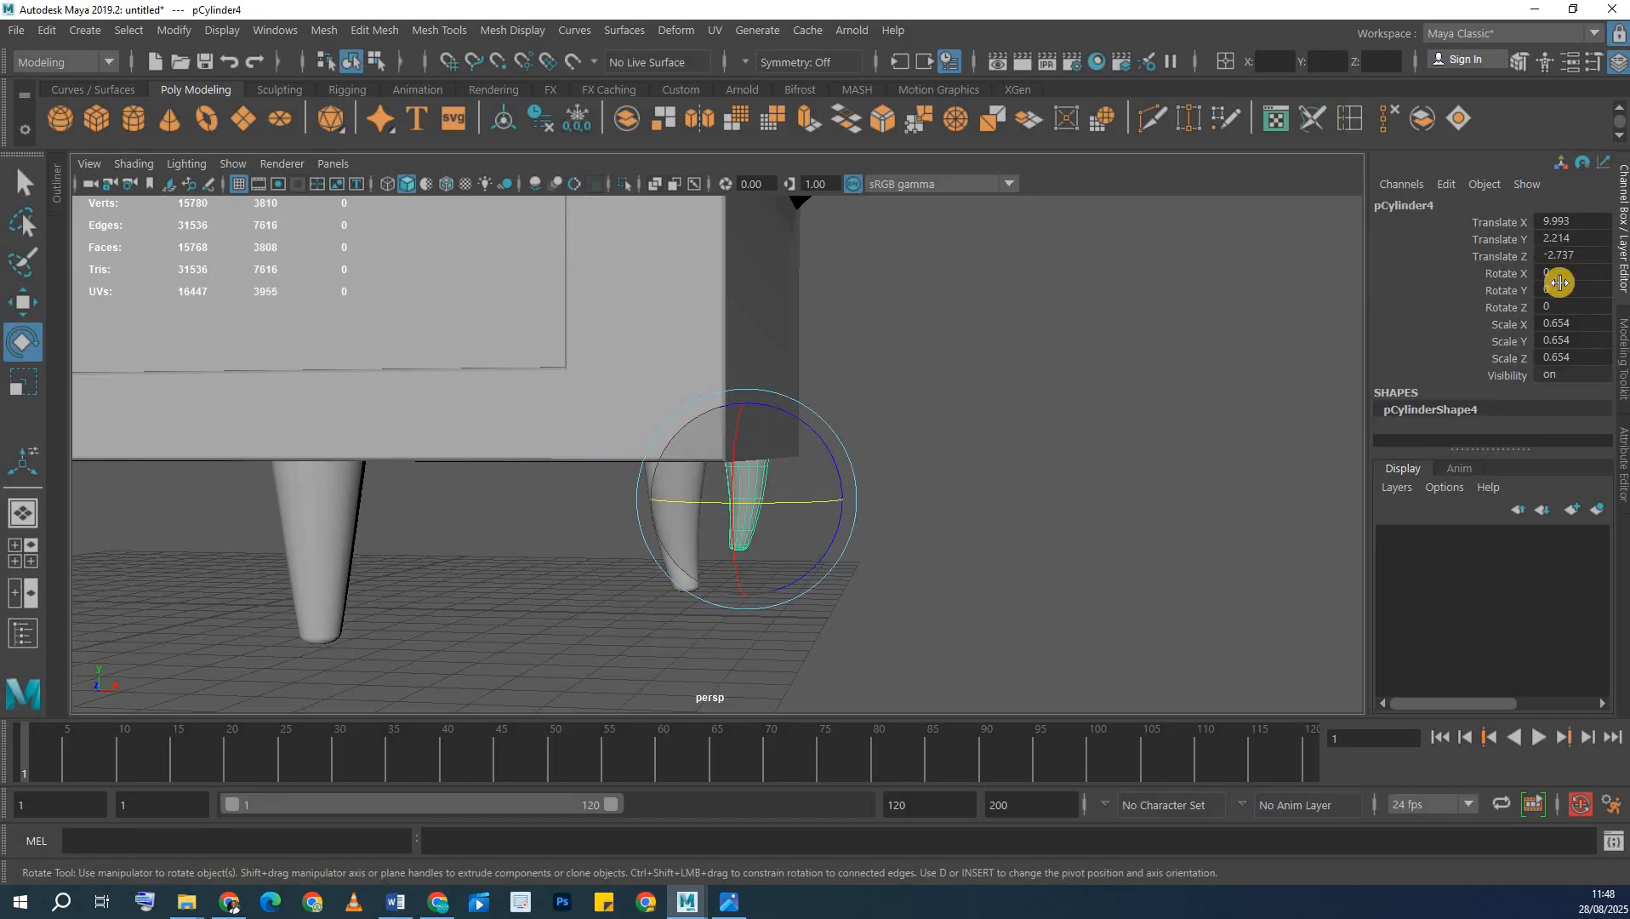
left_click_drag(694, 499, 830, 508)
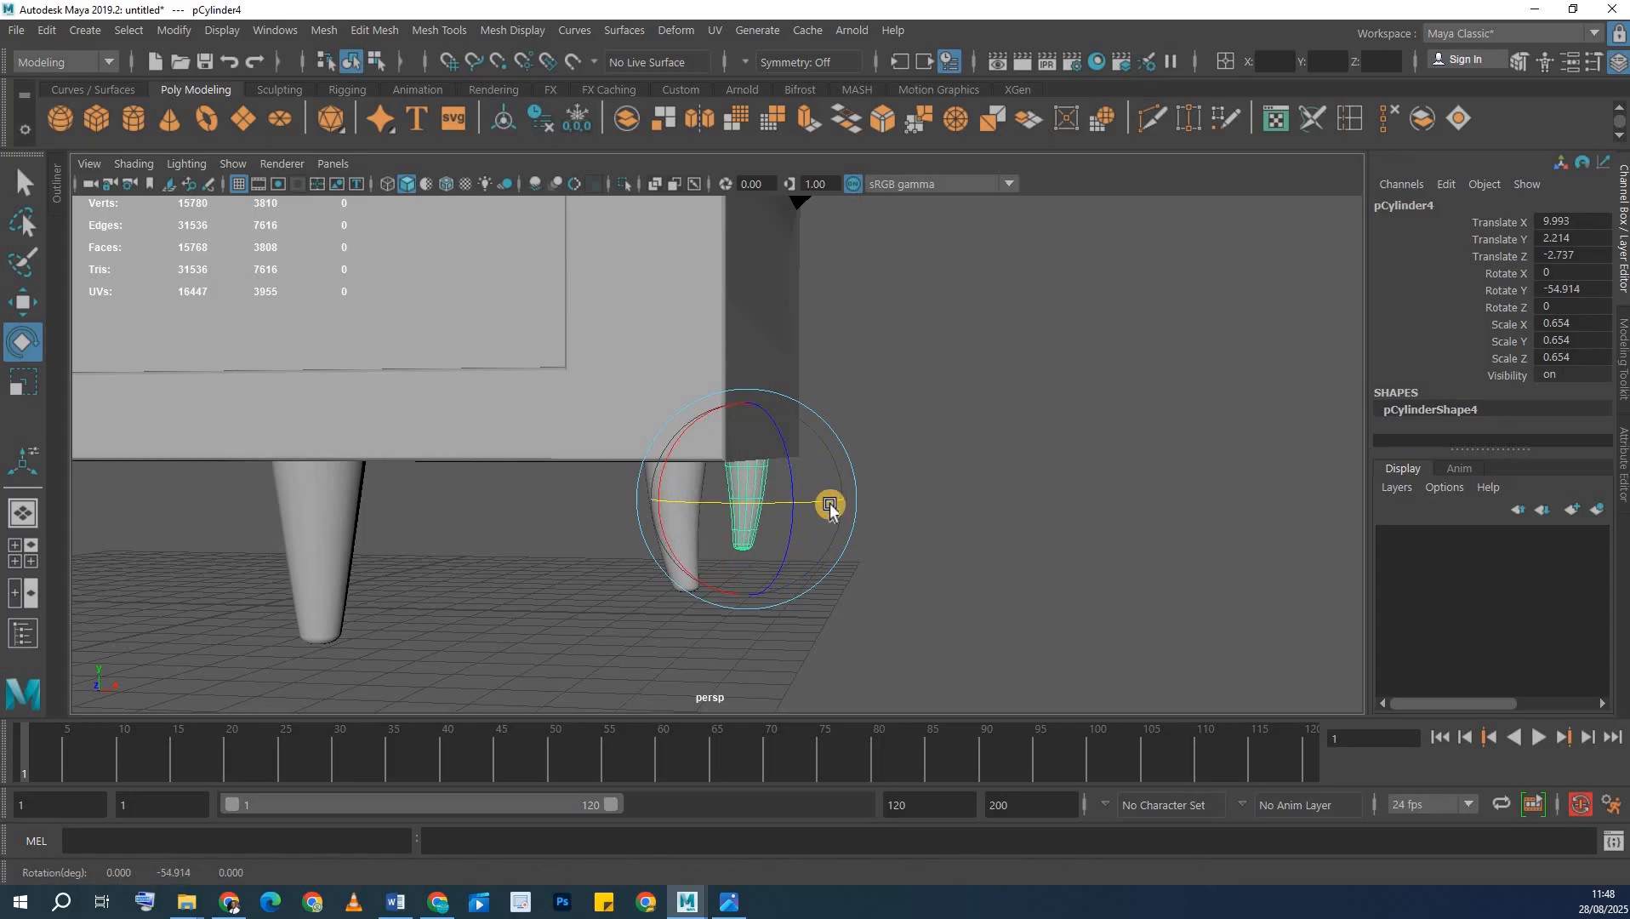
left_click_drag(723, 500, 1602, 291)
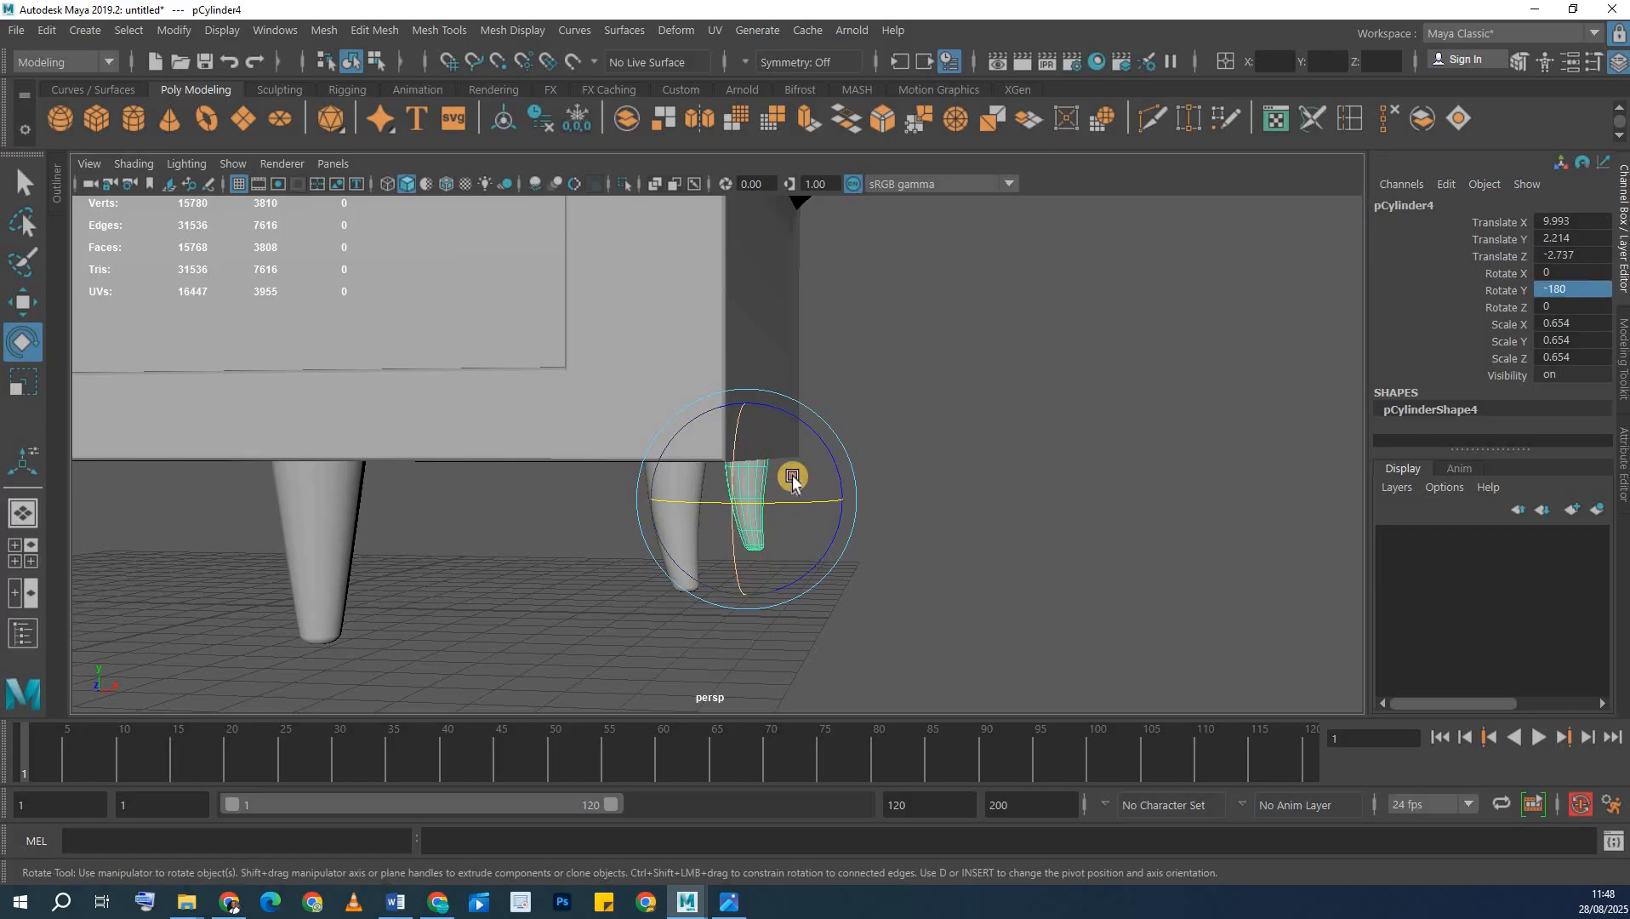
- Delete the spare straight leg from under the sofa's front and check the four remaining legs
left_click_drag(790, 473, 938, 447, "alt")
left_click(469, 529)
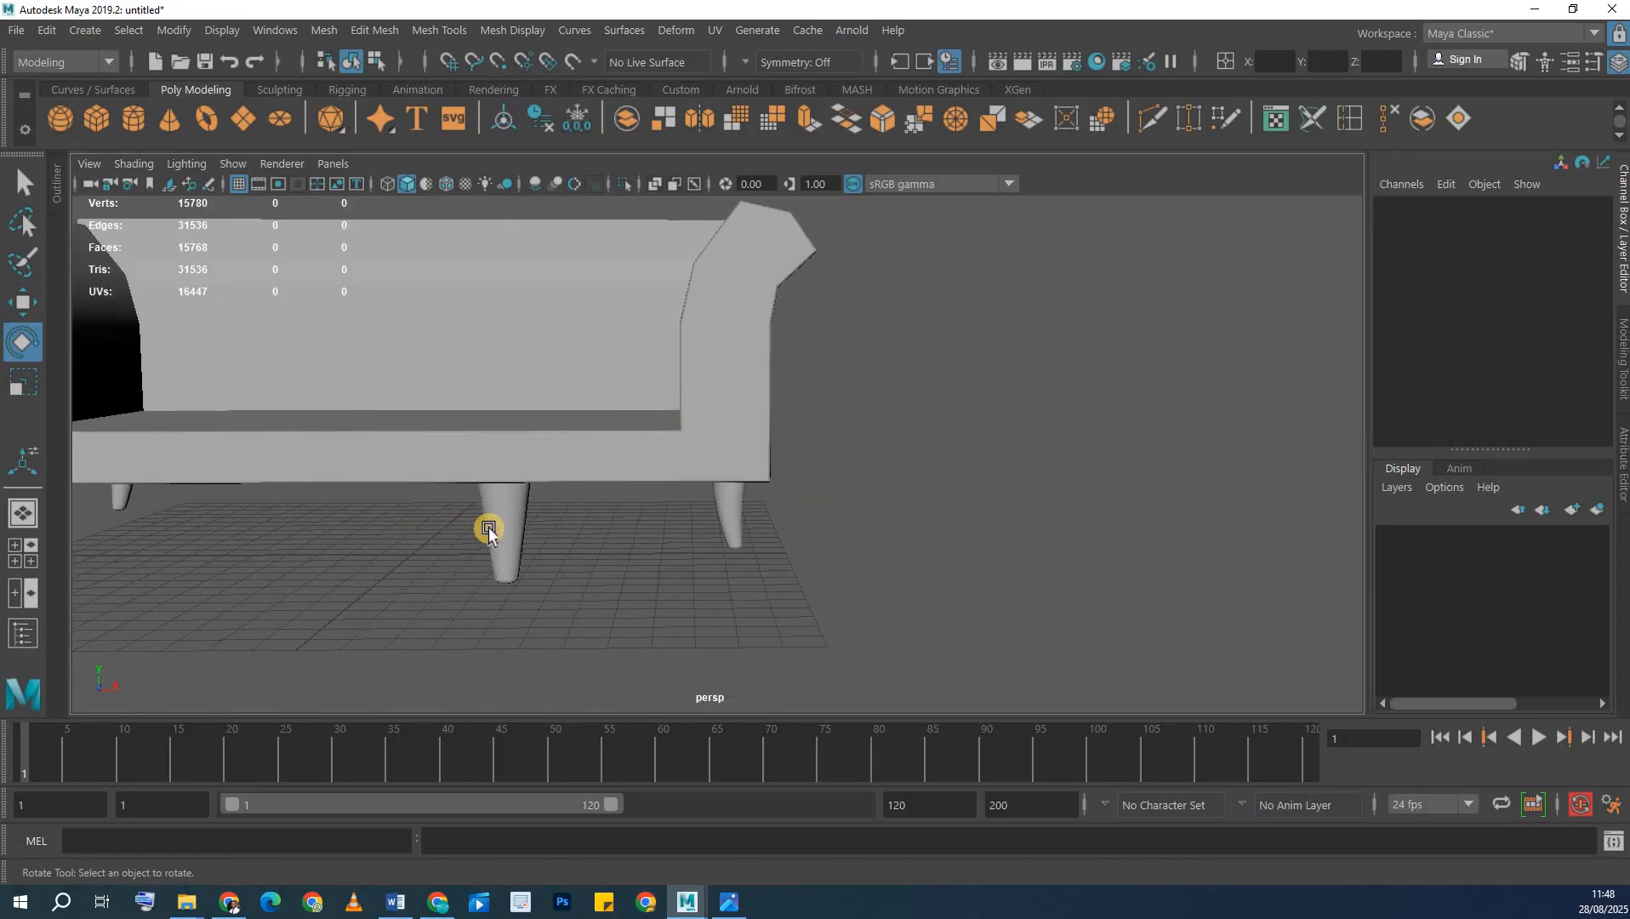
left_click(501, 529)
key("Delete")
scroll(564, 518, "down", 6)
left_click_drag(562, 572, 544, 511, "alt")
middle_click_drag(479, 512, 547, 543, "alt")
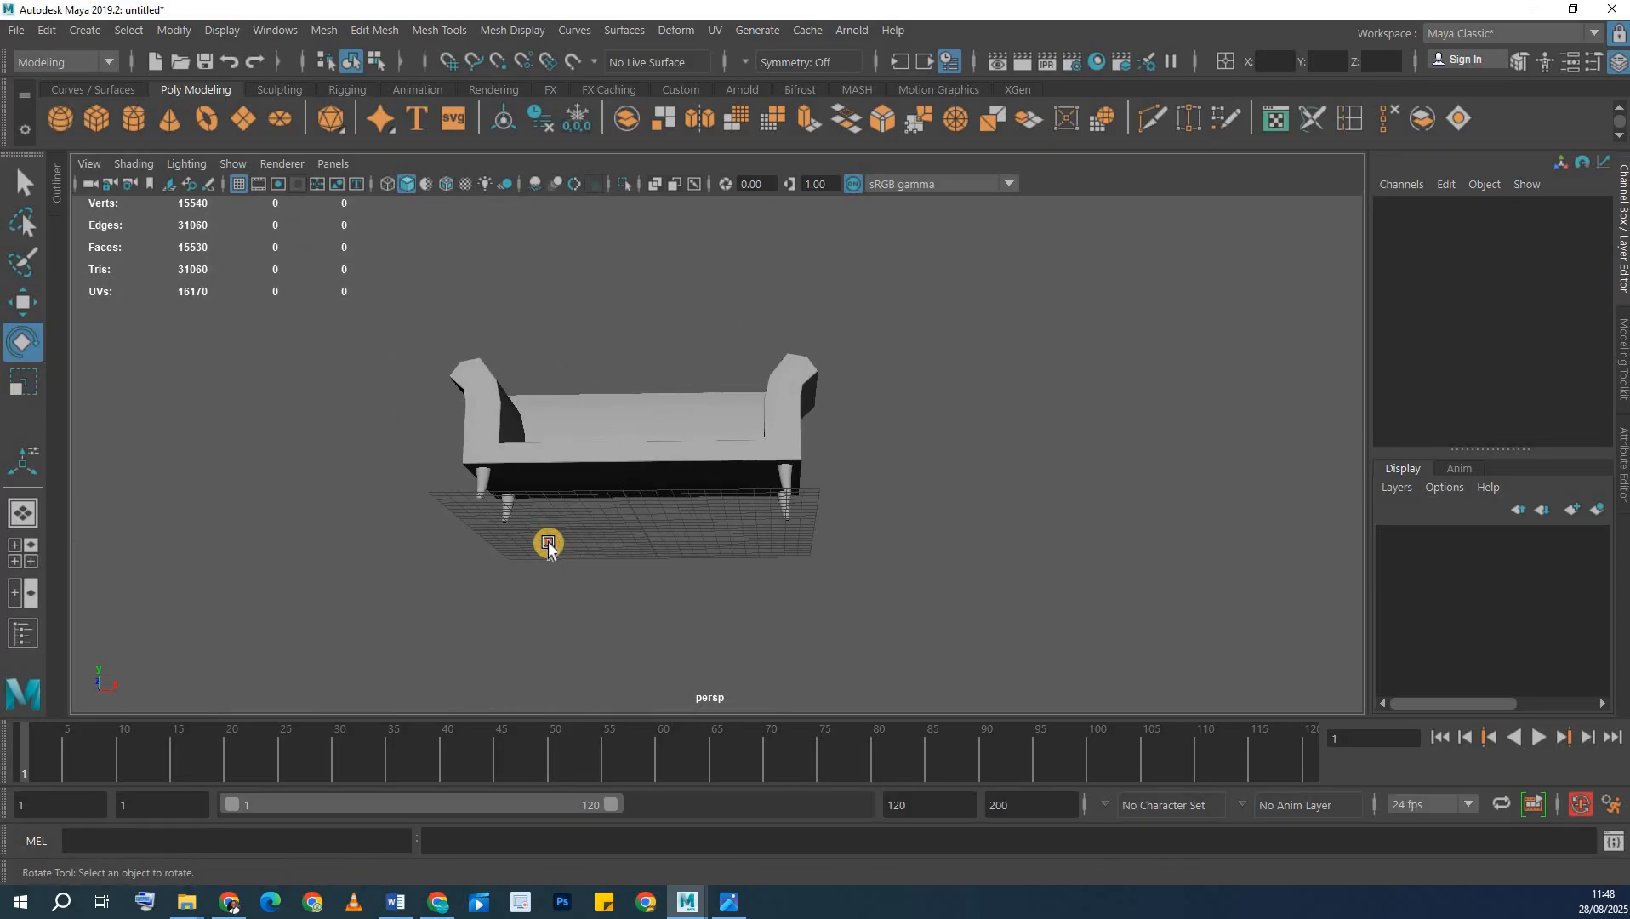
- Select the four sofa legs together and delete their construction history
left_click_drag(547, 544, 433, 492, "alt")
left_click_drag(773, 546, 919, 585)
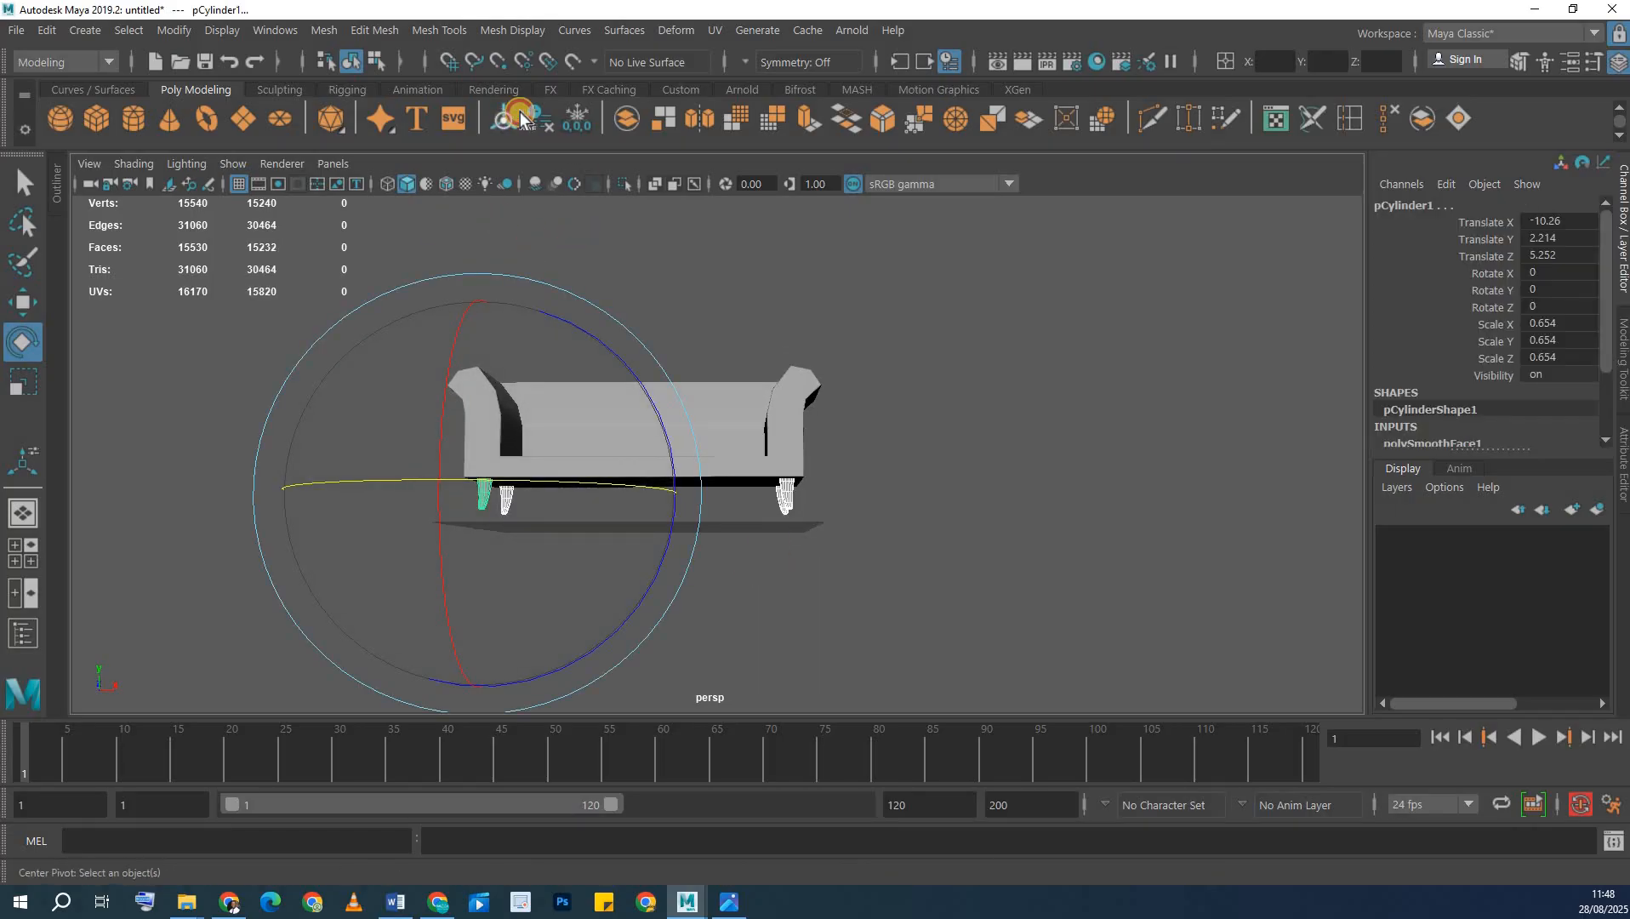
left_click(541, 109)
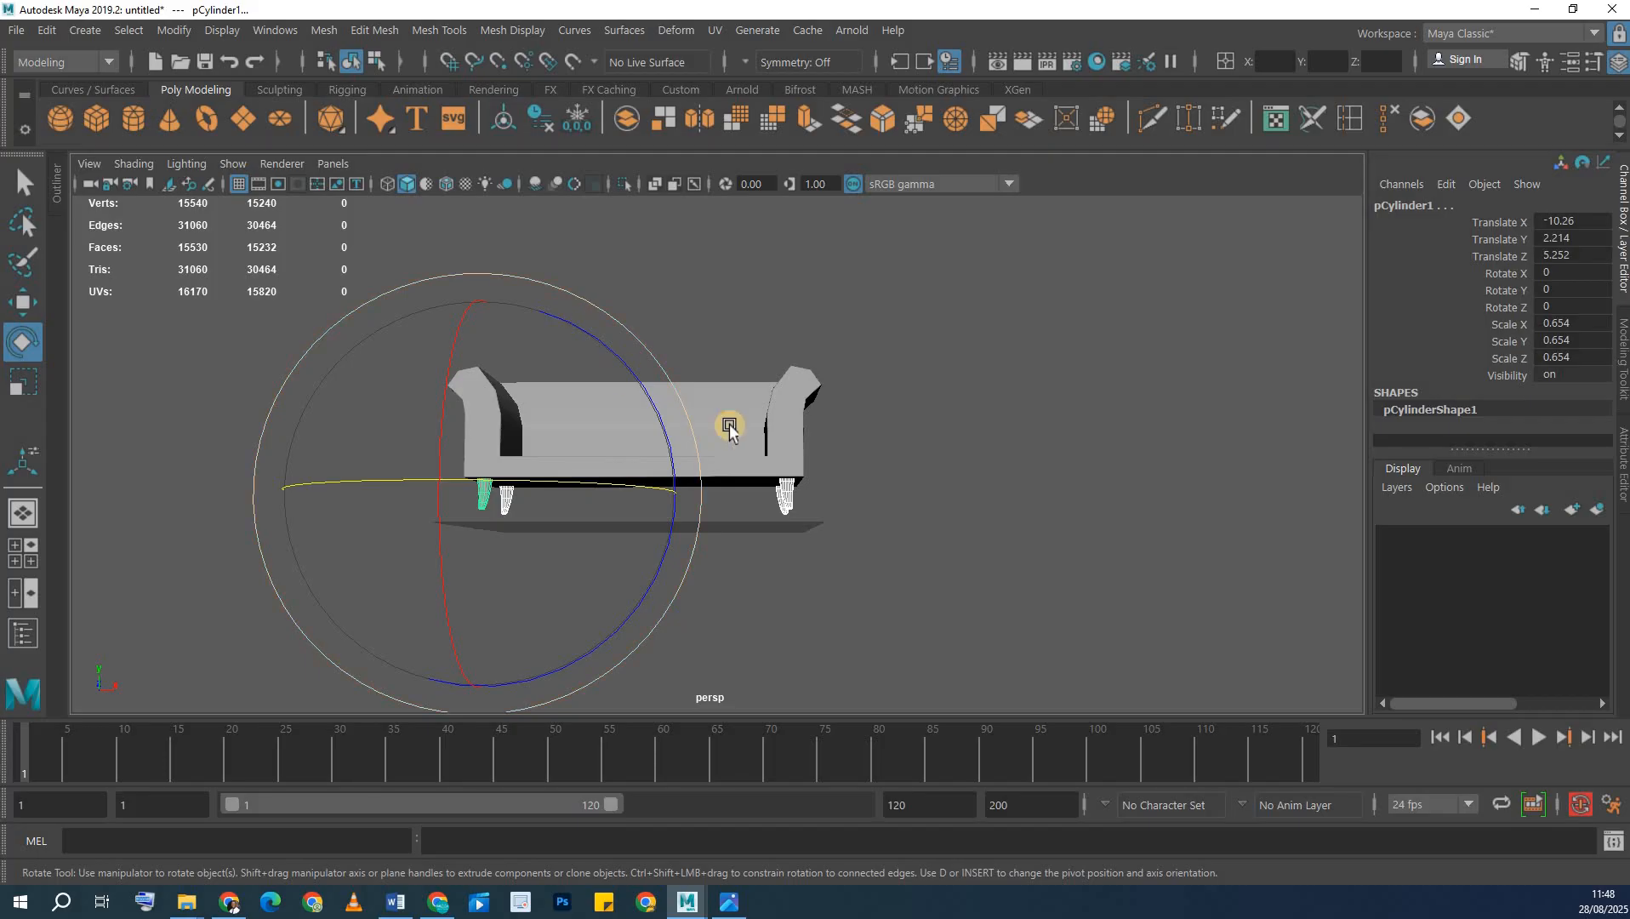
left_click(881, 389)
- Smooth the sofa body once and return to object selection
left_click_drag(712, 451, 607, 415, "alt")
left_click(608, 415)
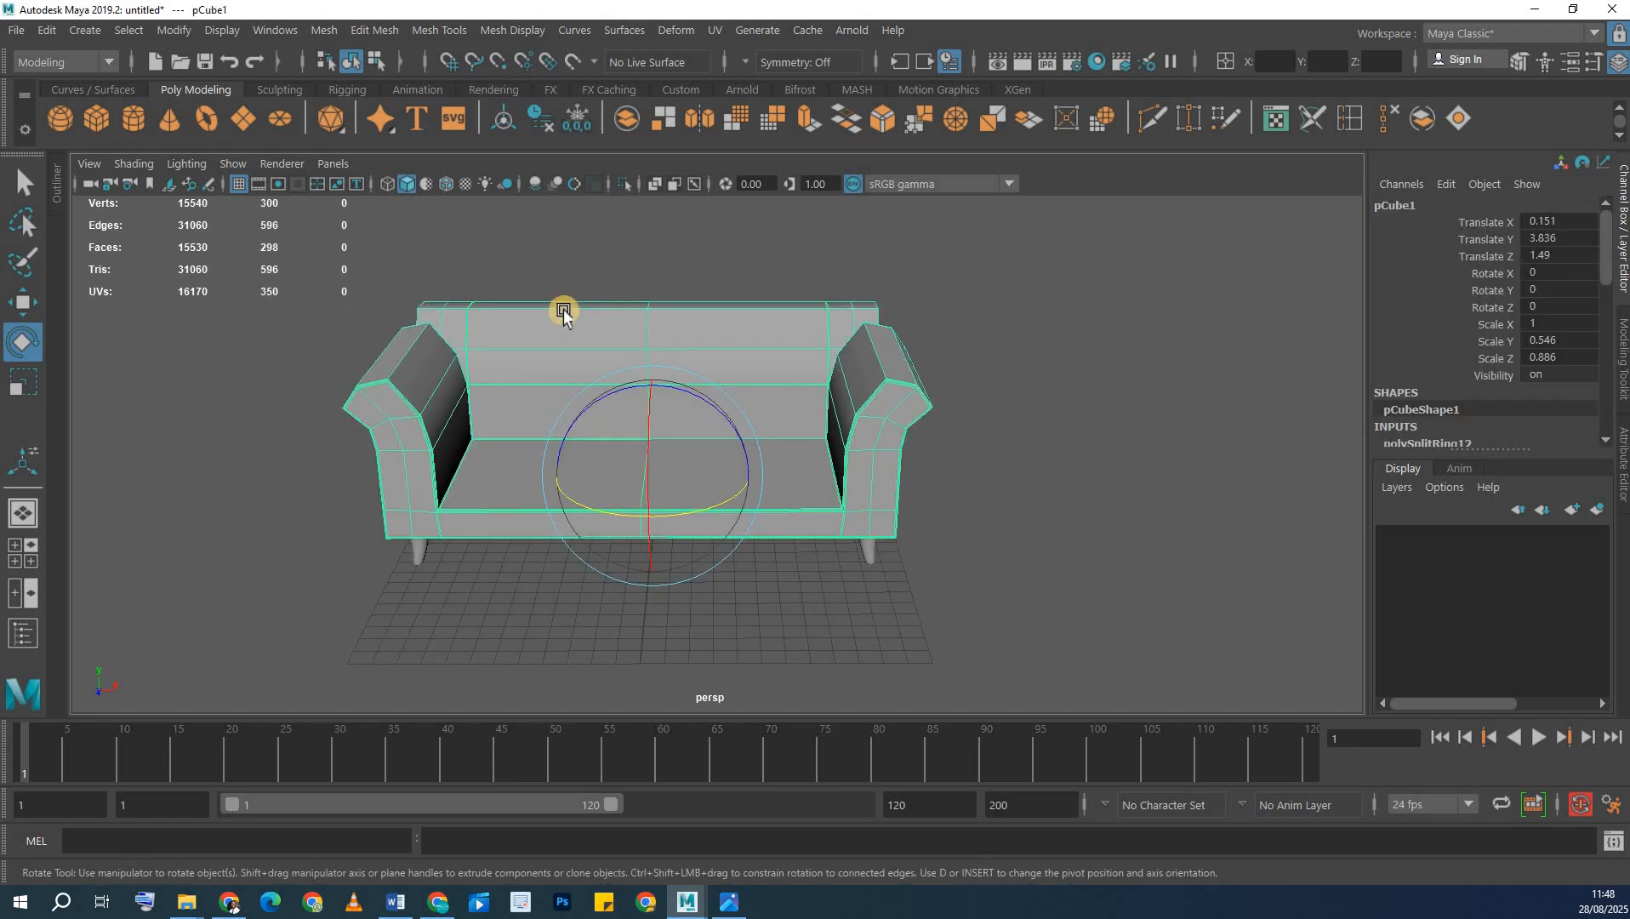
left_click(567, 249)
left_click(539, 358)
left_click(743, 112)
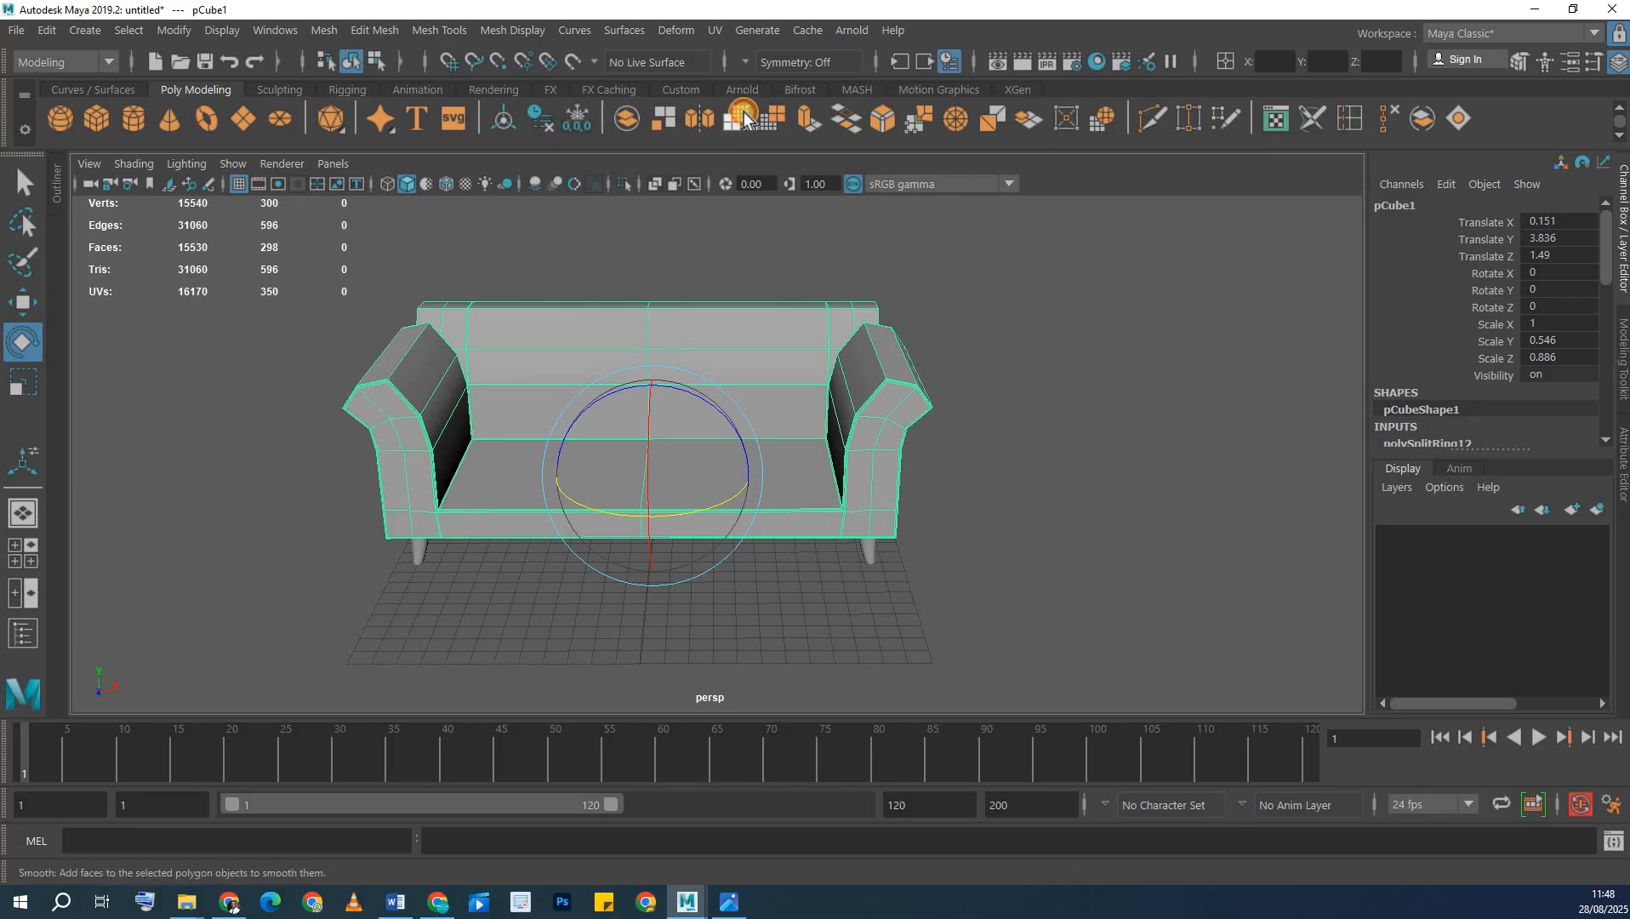
right_click_drag(549, 291, 623, 255)
left_click(595, 331)
left_click_drag(708, 422, 564, 320, "alt")
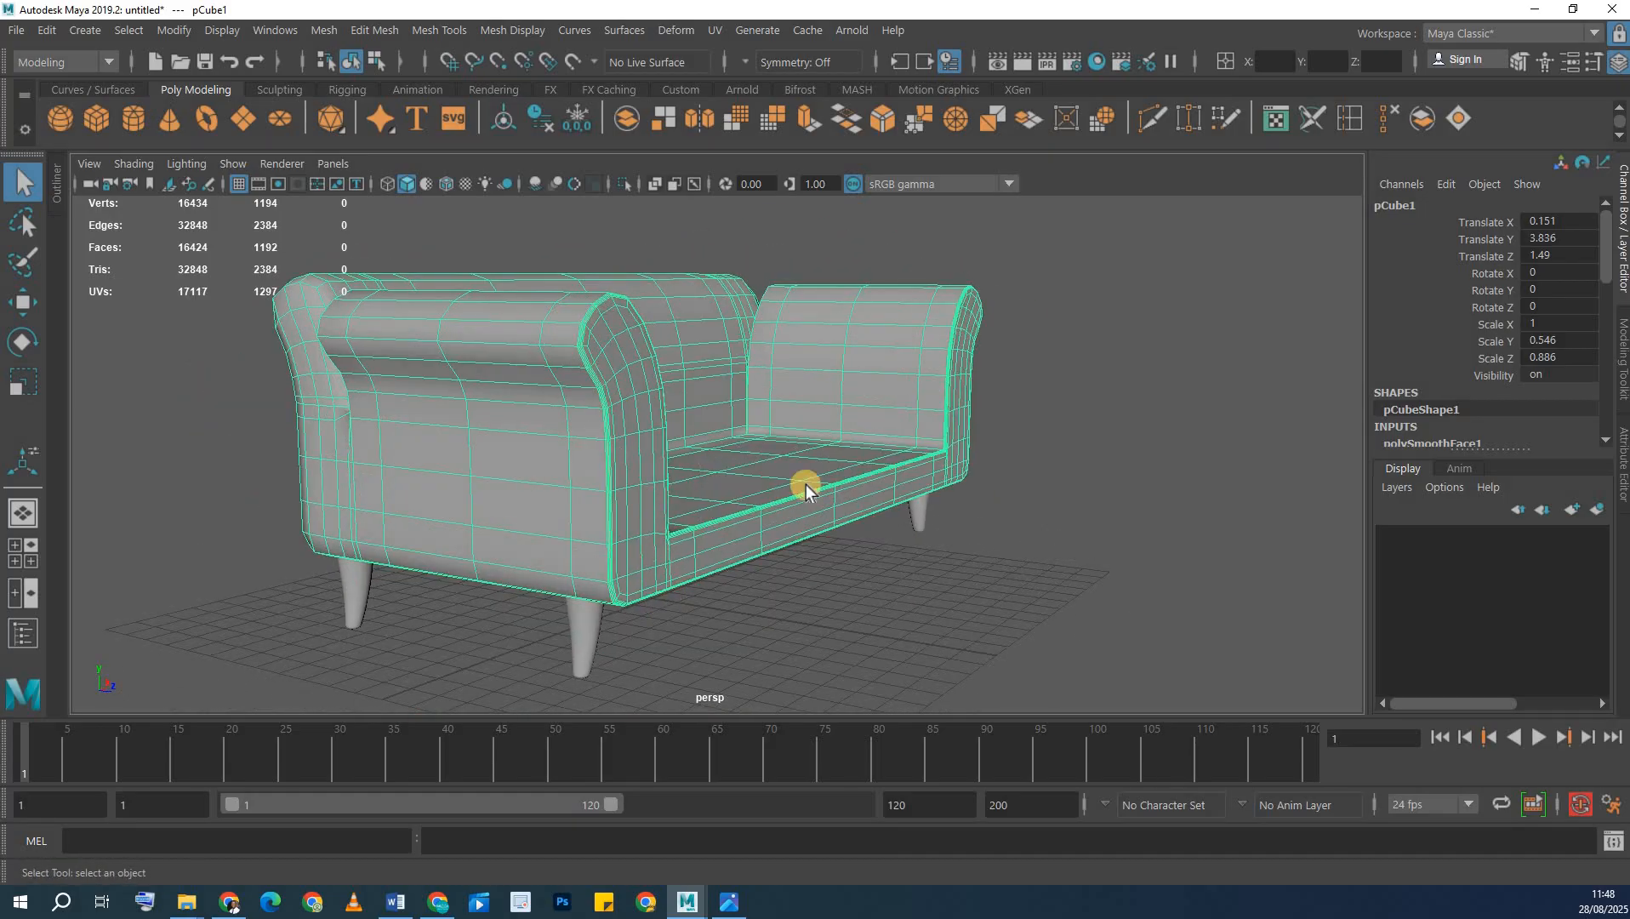
left_click(880, 396)
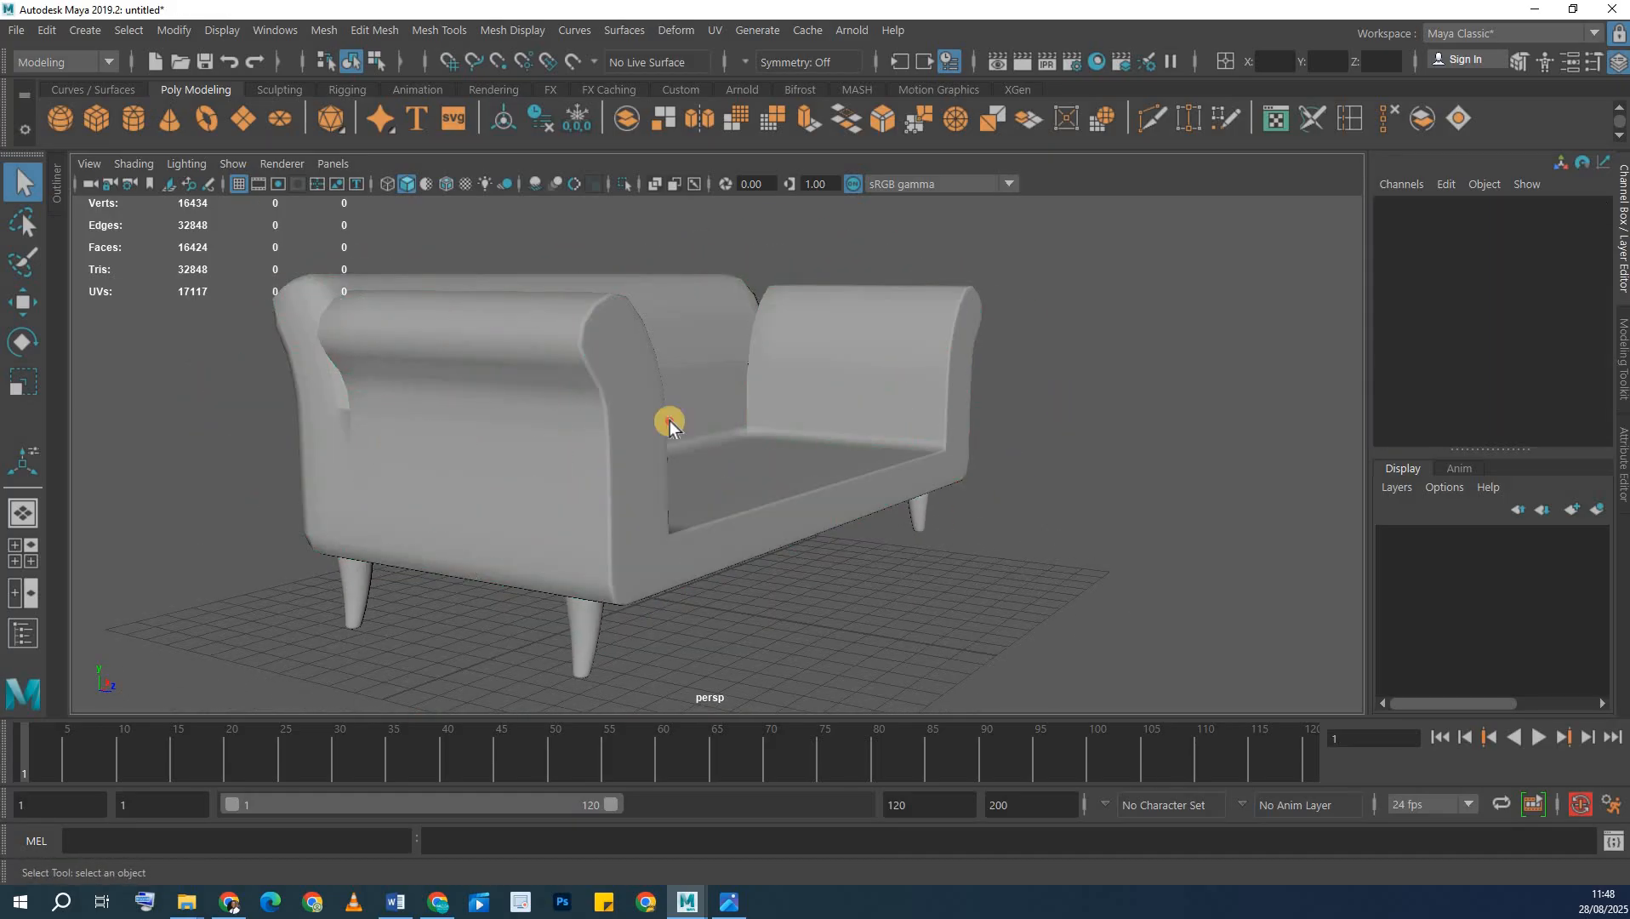
- Examine the smoothed sofa body's backrest, seat, armrests and topology from several angles
left_click_drag(670, 420, 816, 323, "alt")
scroll(922, 340, "up", 5)
left_click(892, 367)
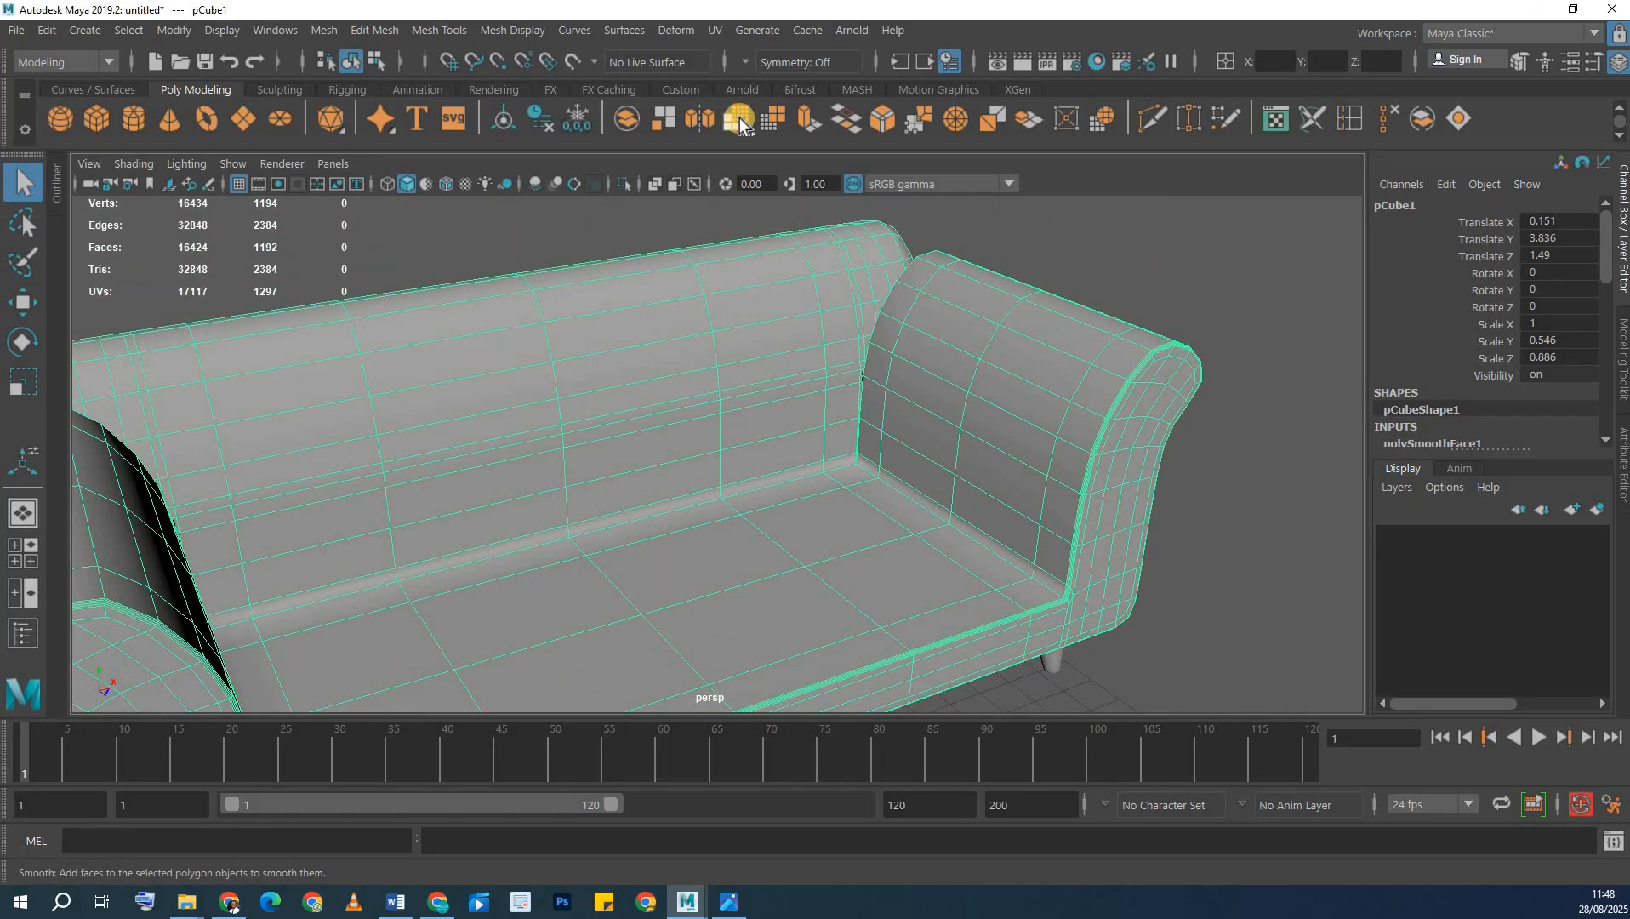
left_click_drag(764, 292, 679, 597, "alt")
scroll(706, 367, "down", 5)
left_click(459, 495)
left_click_drag(459, 495, 555, 490, "alt")
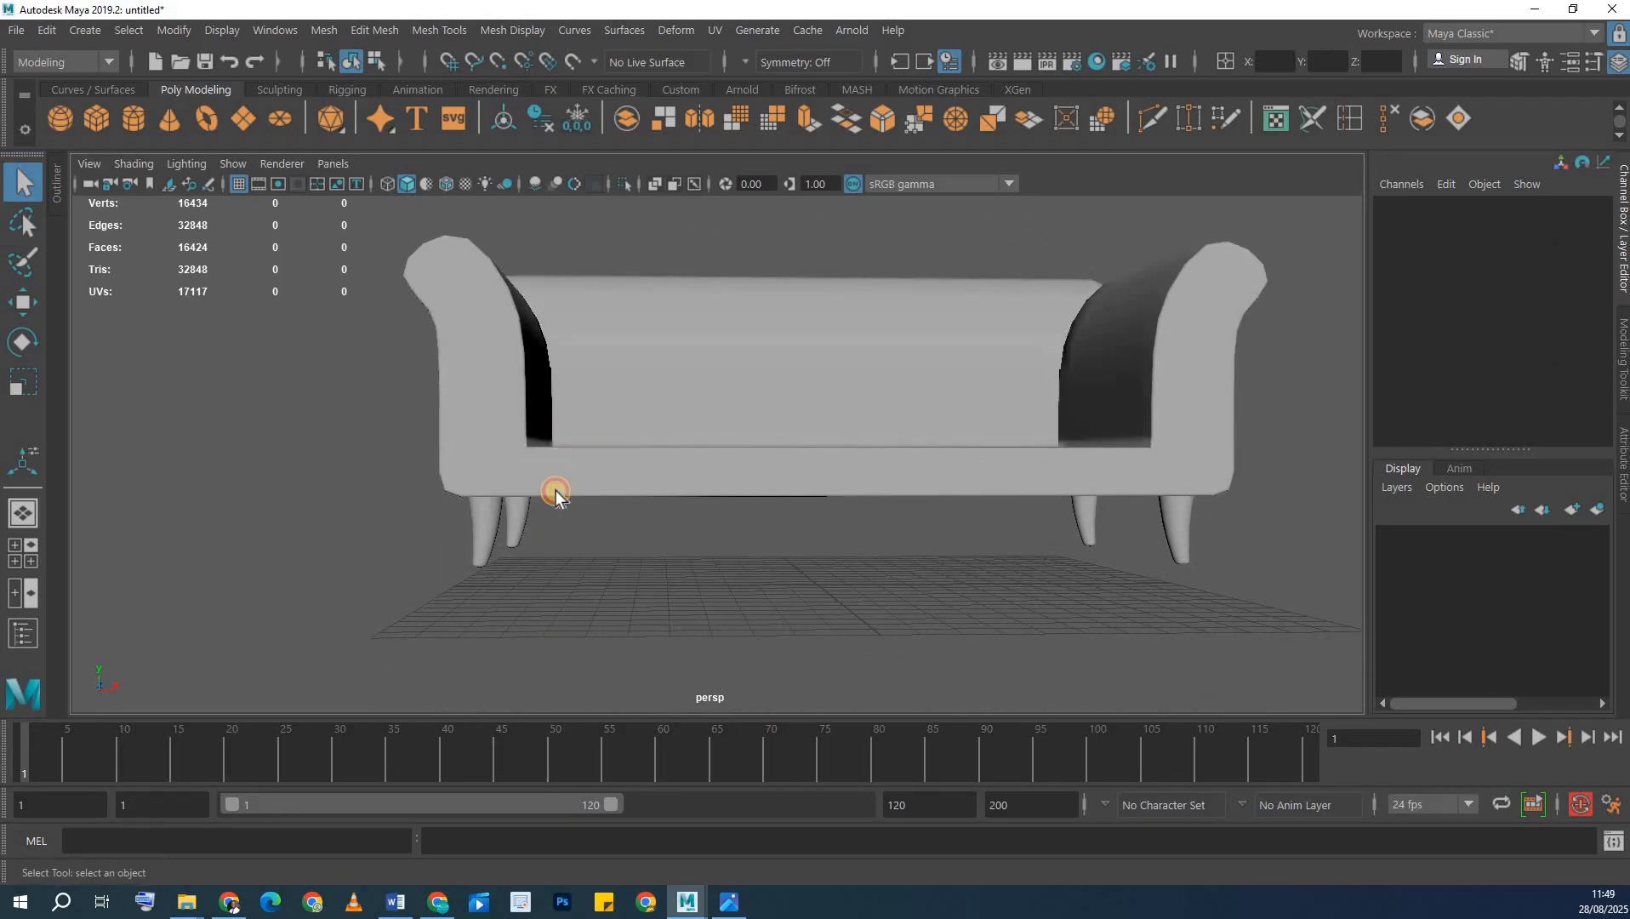
- Parent the four legs to the sofa body so they move as one hierarchy
left_click(491, 534)
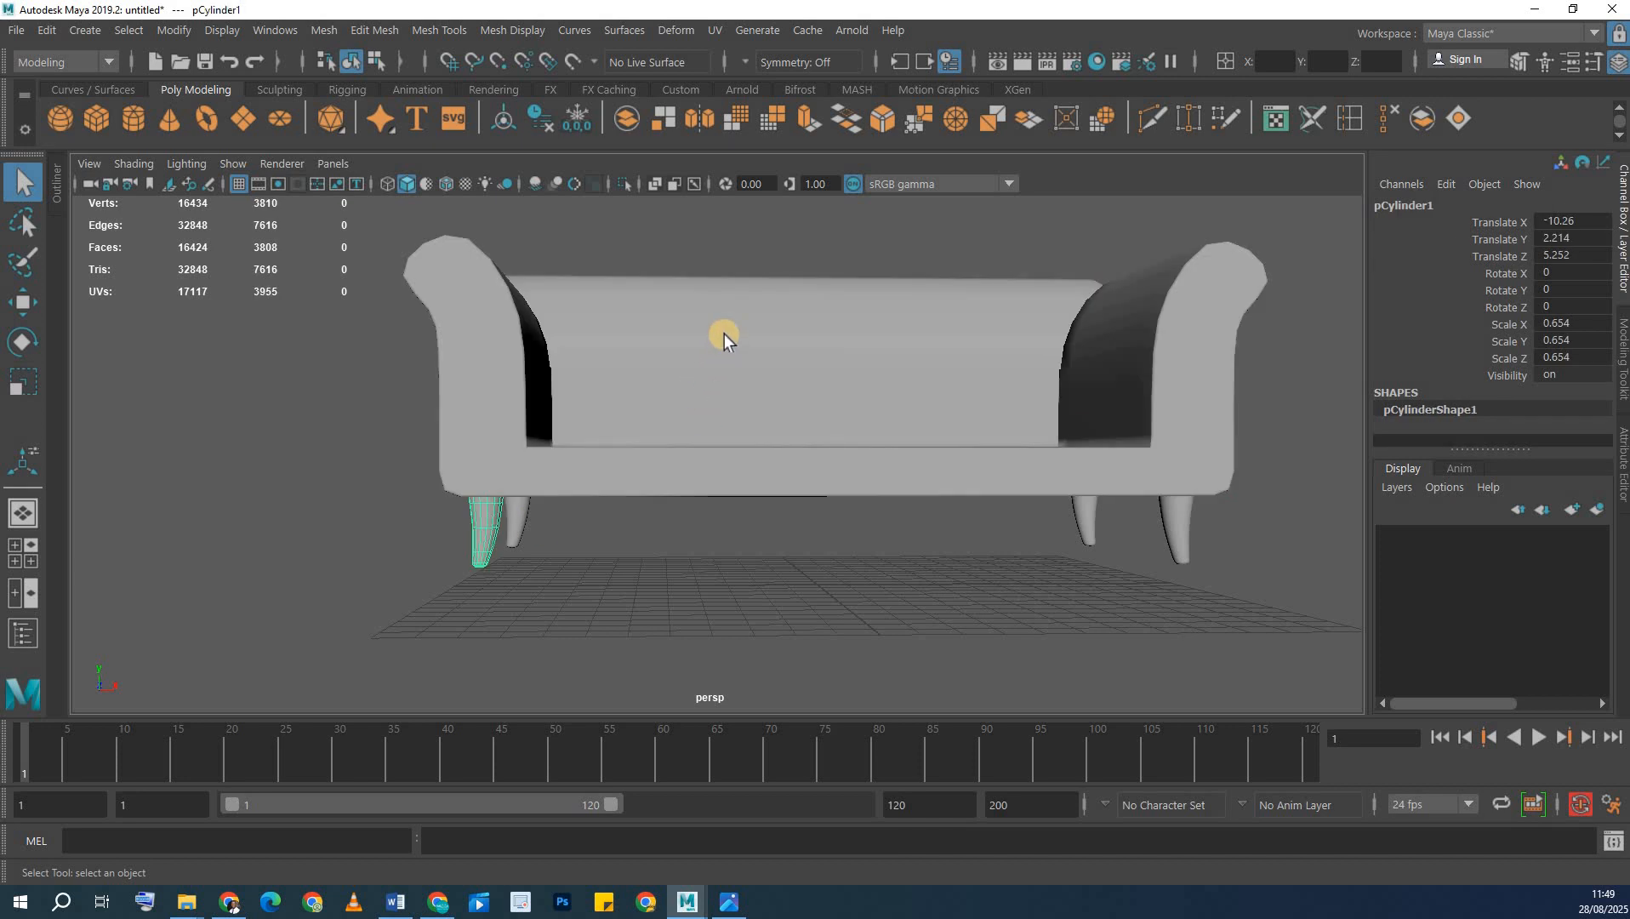
left_click(725, 334)
left_click(484, 529)
left_click(919, 462)
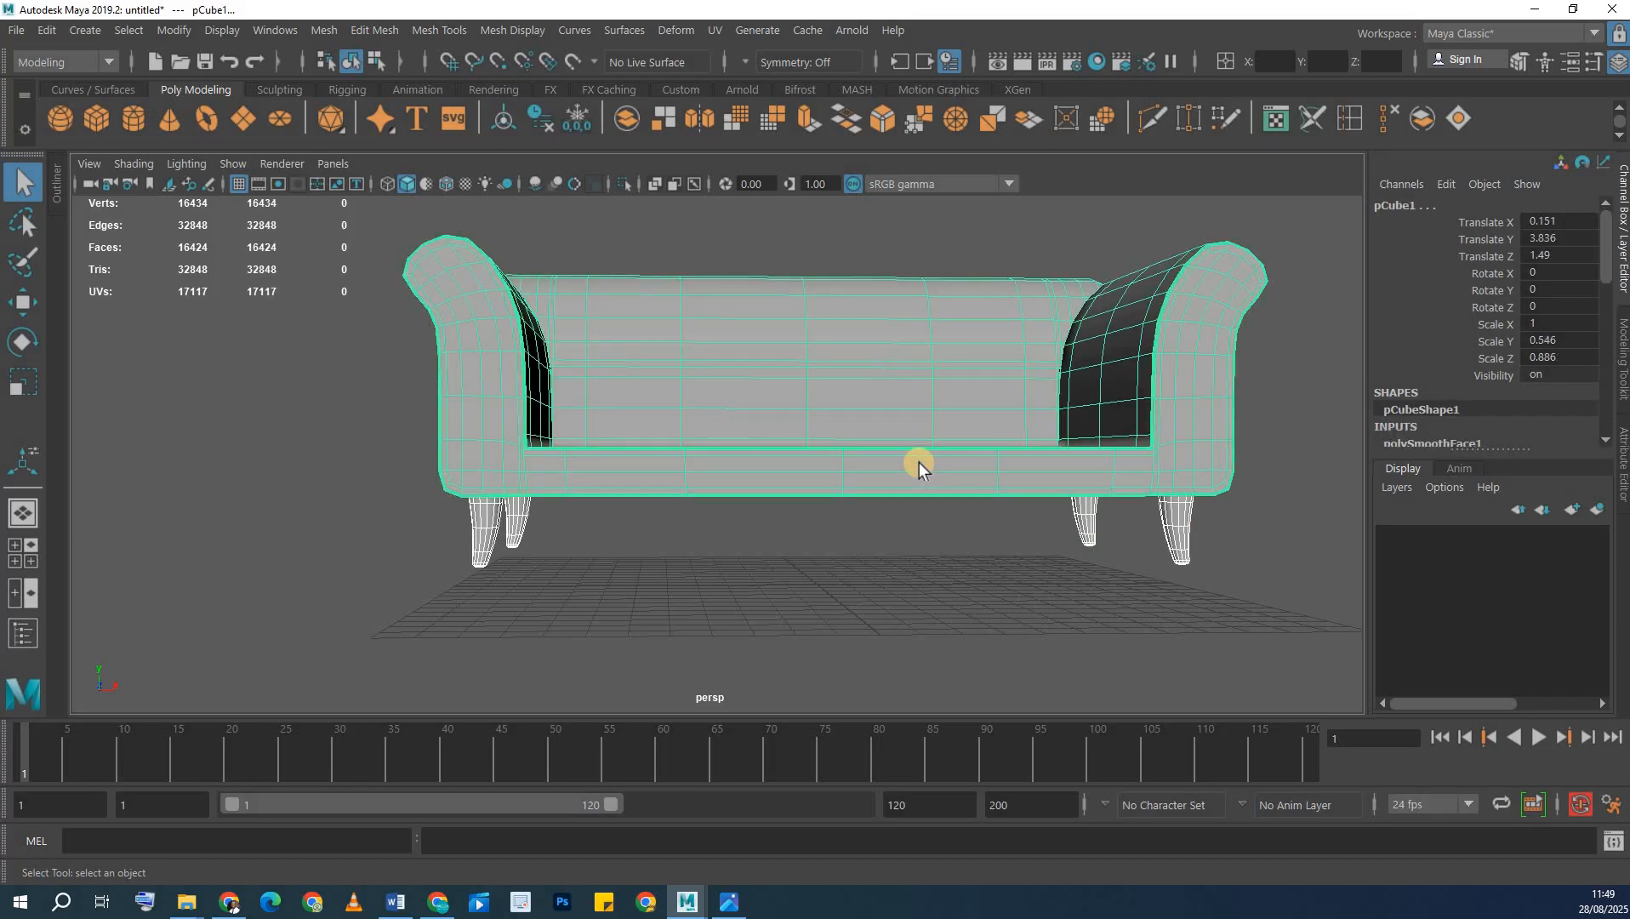
key("ctrl+z")
left_click(836, 363)
key("w")
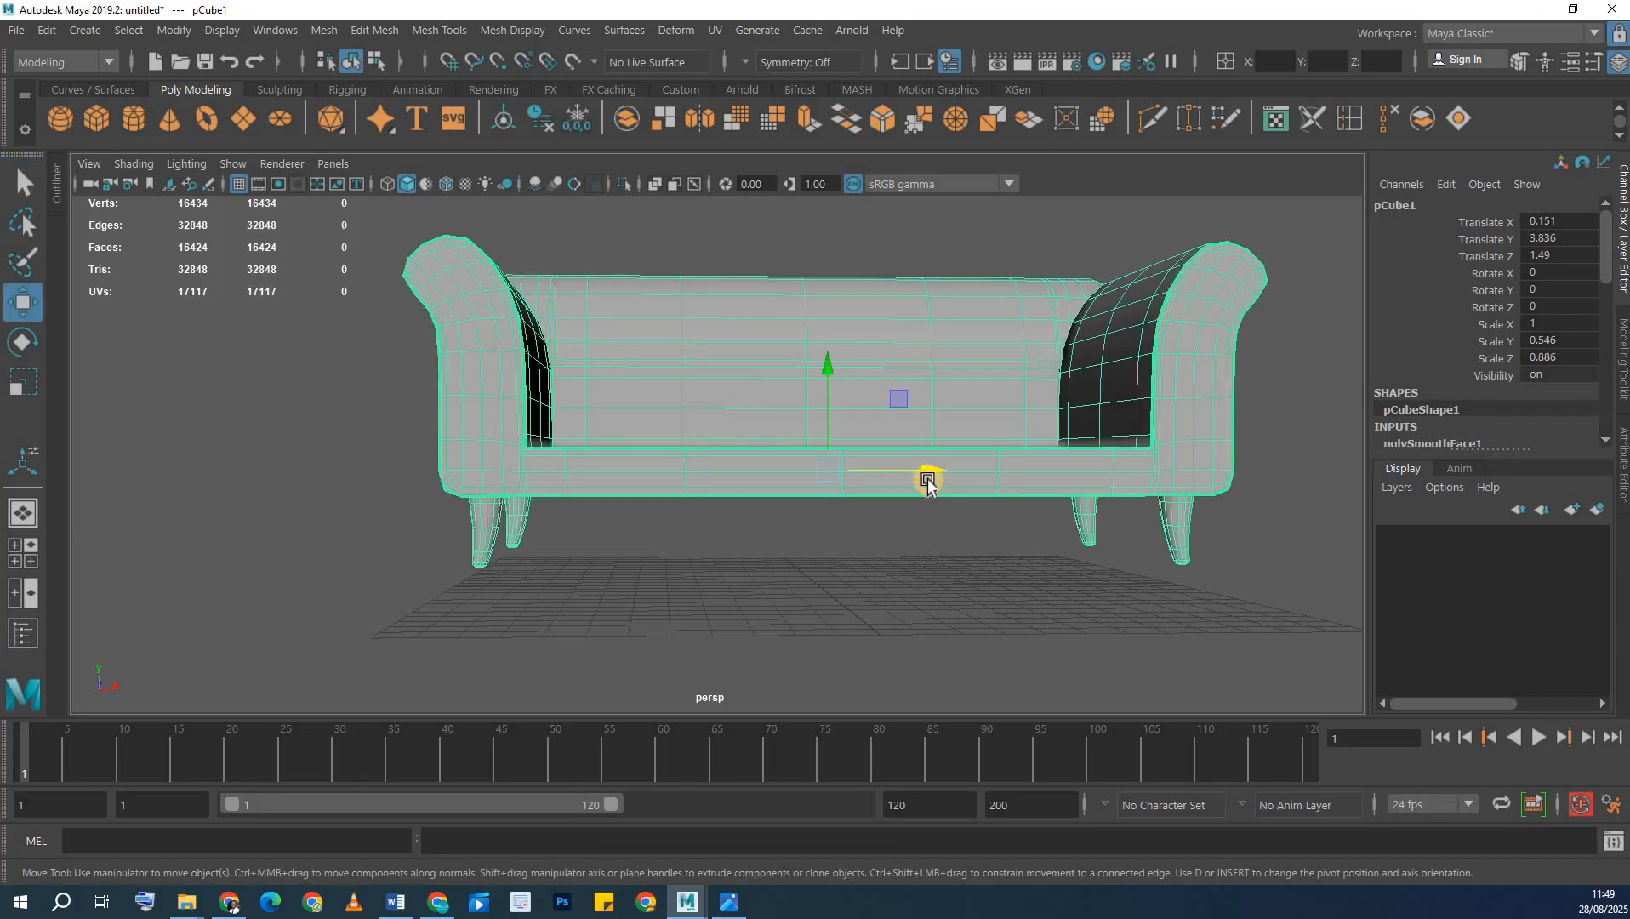
left_click_drag(947, 489, 829, 545, "alt")
left_click(829, 545)
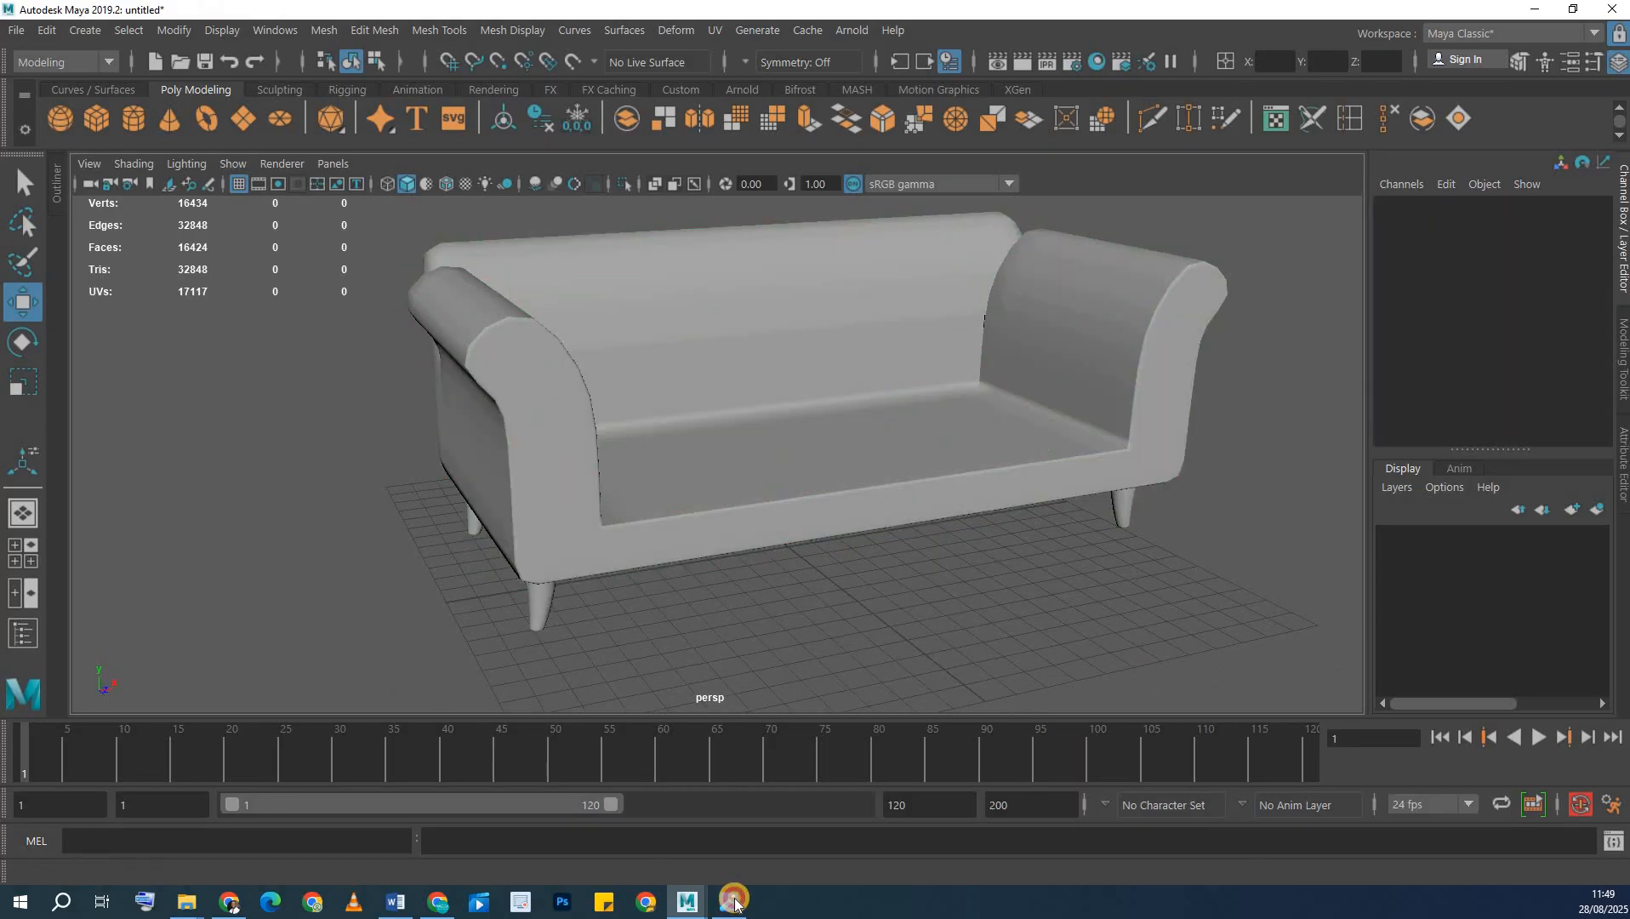
- Check the seat cushions in sofa.jpg, and draw a cube base about 9 wide and 8.3 deep over one seat half in top view
left_click(735, 900)
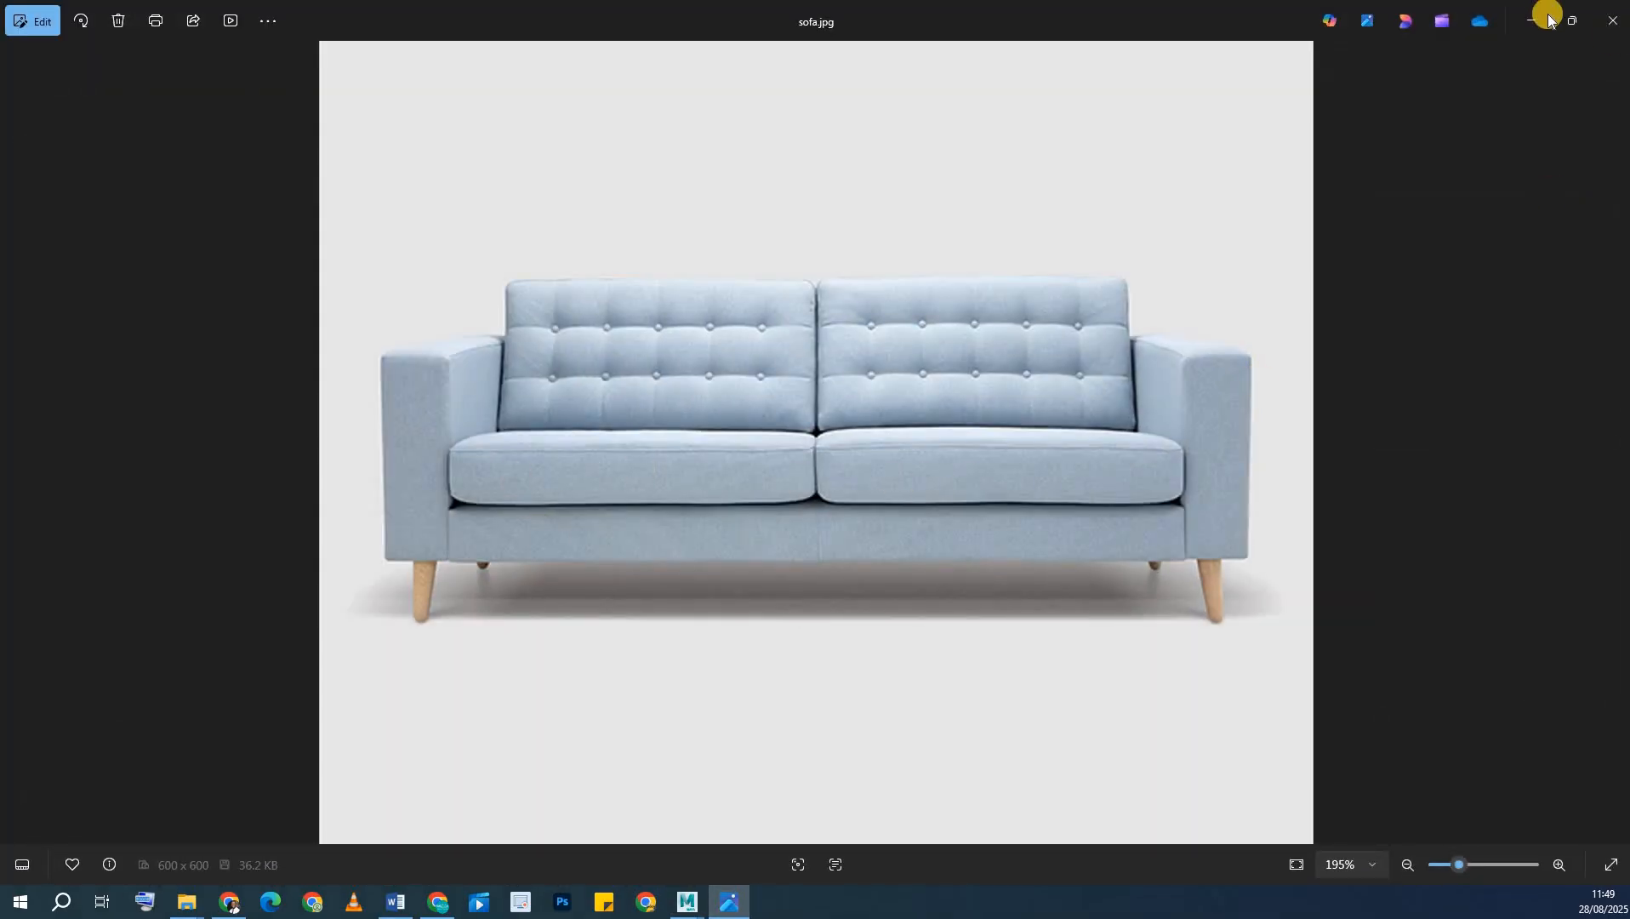
left_click(1532, 20)
mouse_move(670, 414)
left_mouse_down("alt")
mouse_move(695, 444)
mouse_move(672, 441)
left_mouse_up("alt")
left_click(673, 440)
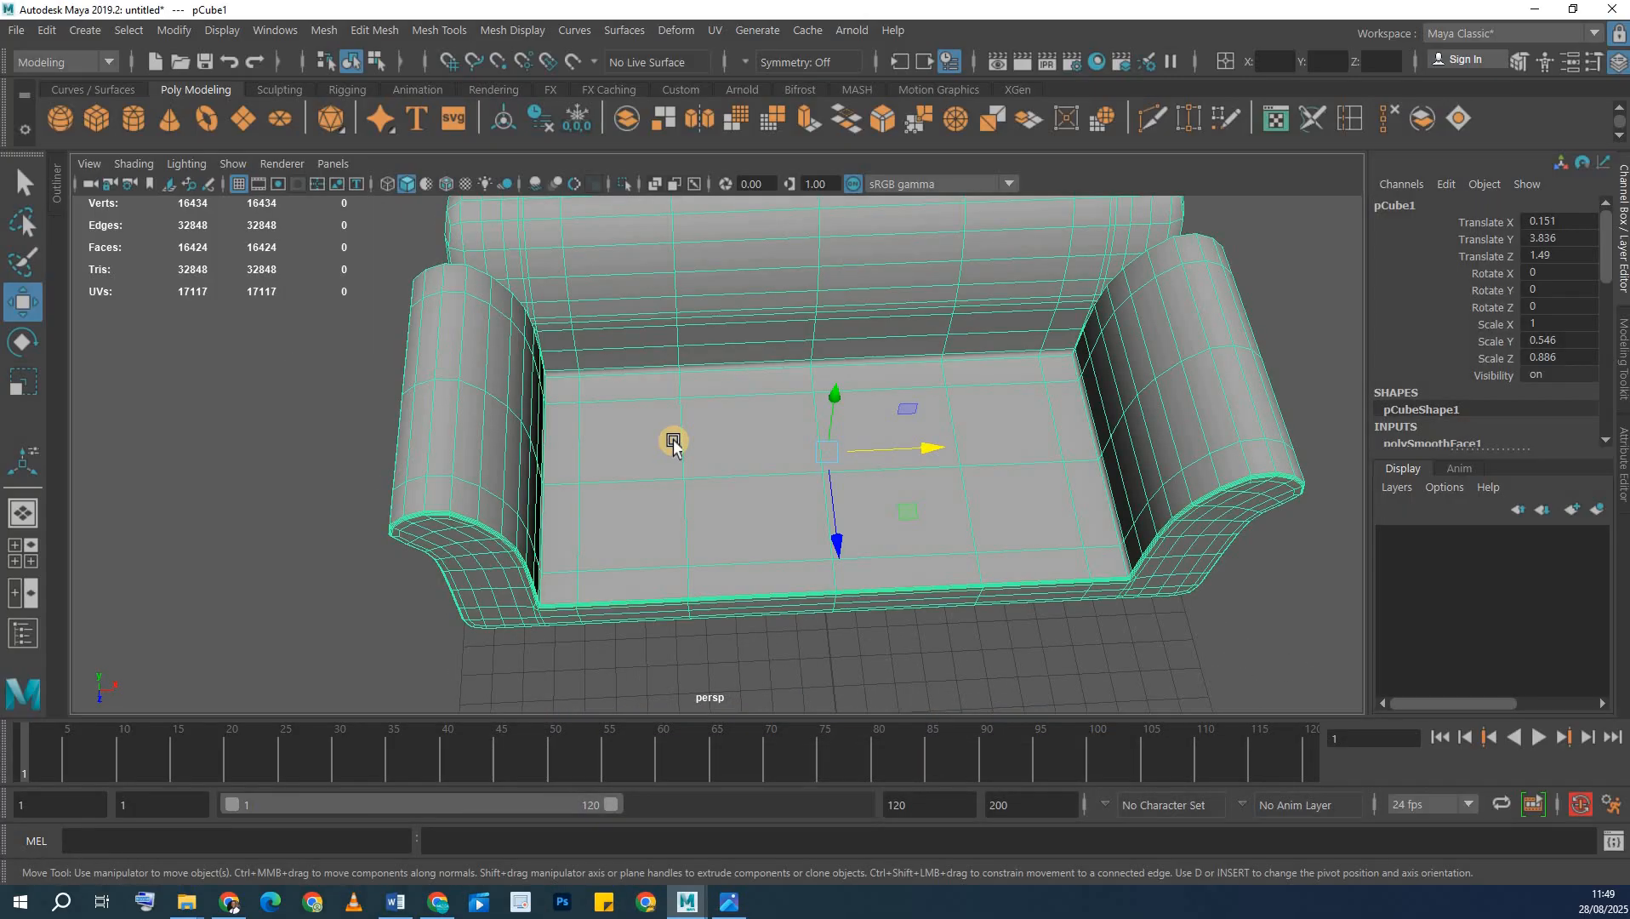
scroll(301, 272, "down", 3)
key("space")
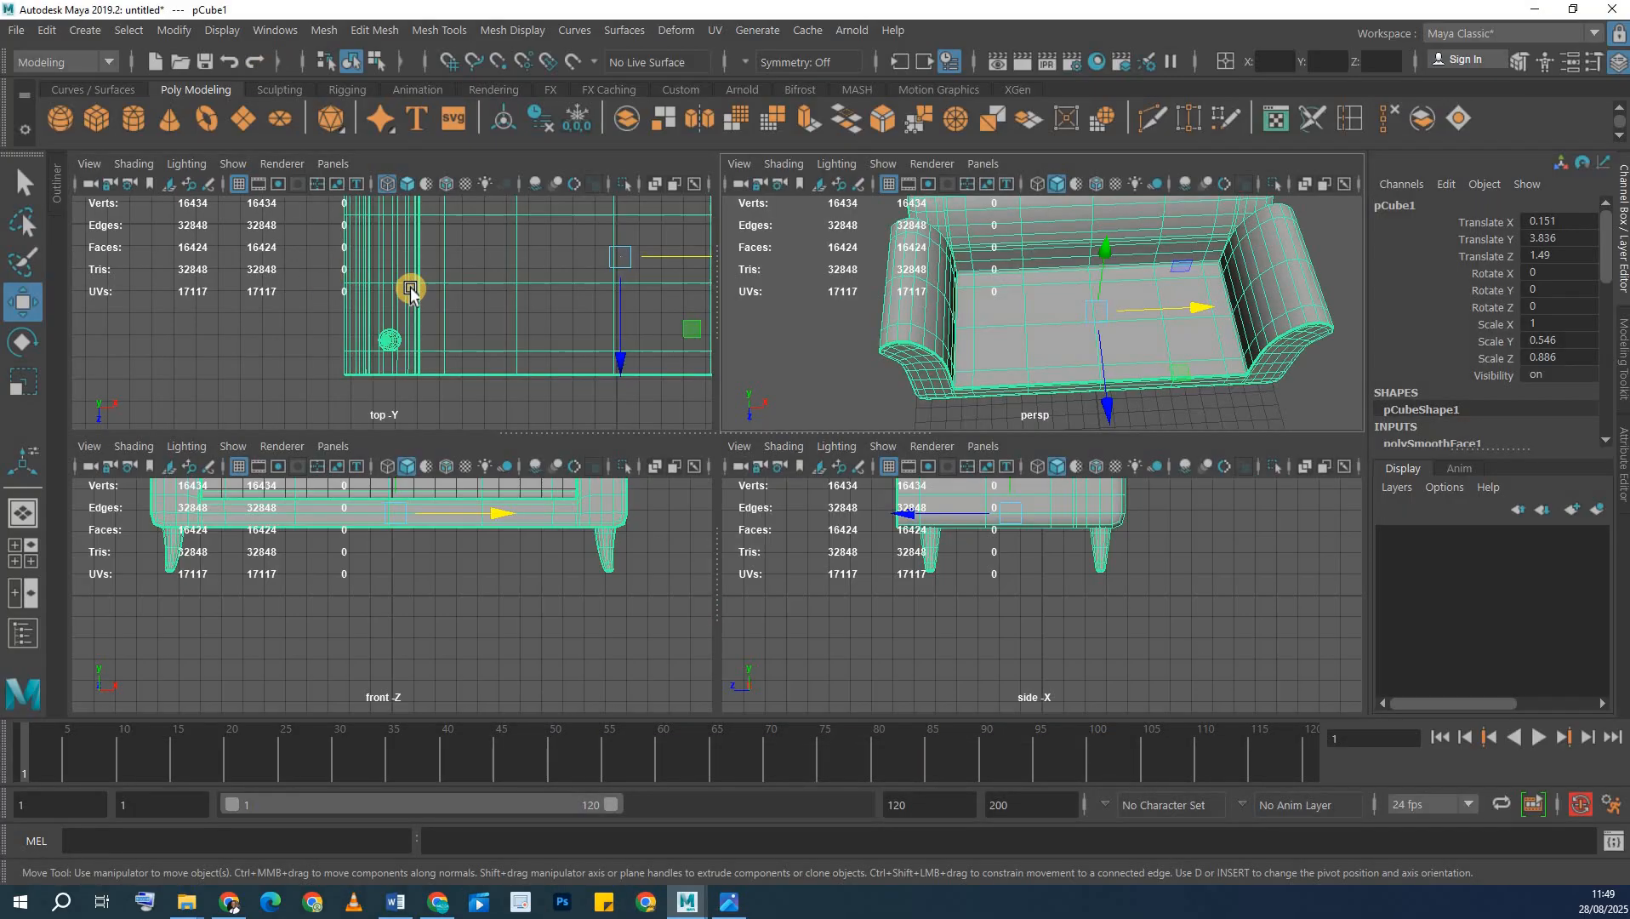
key("space")
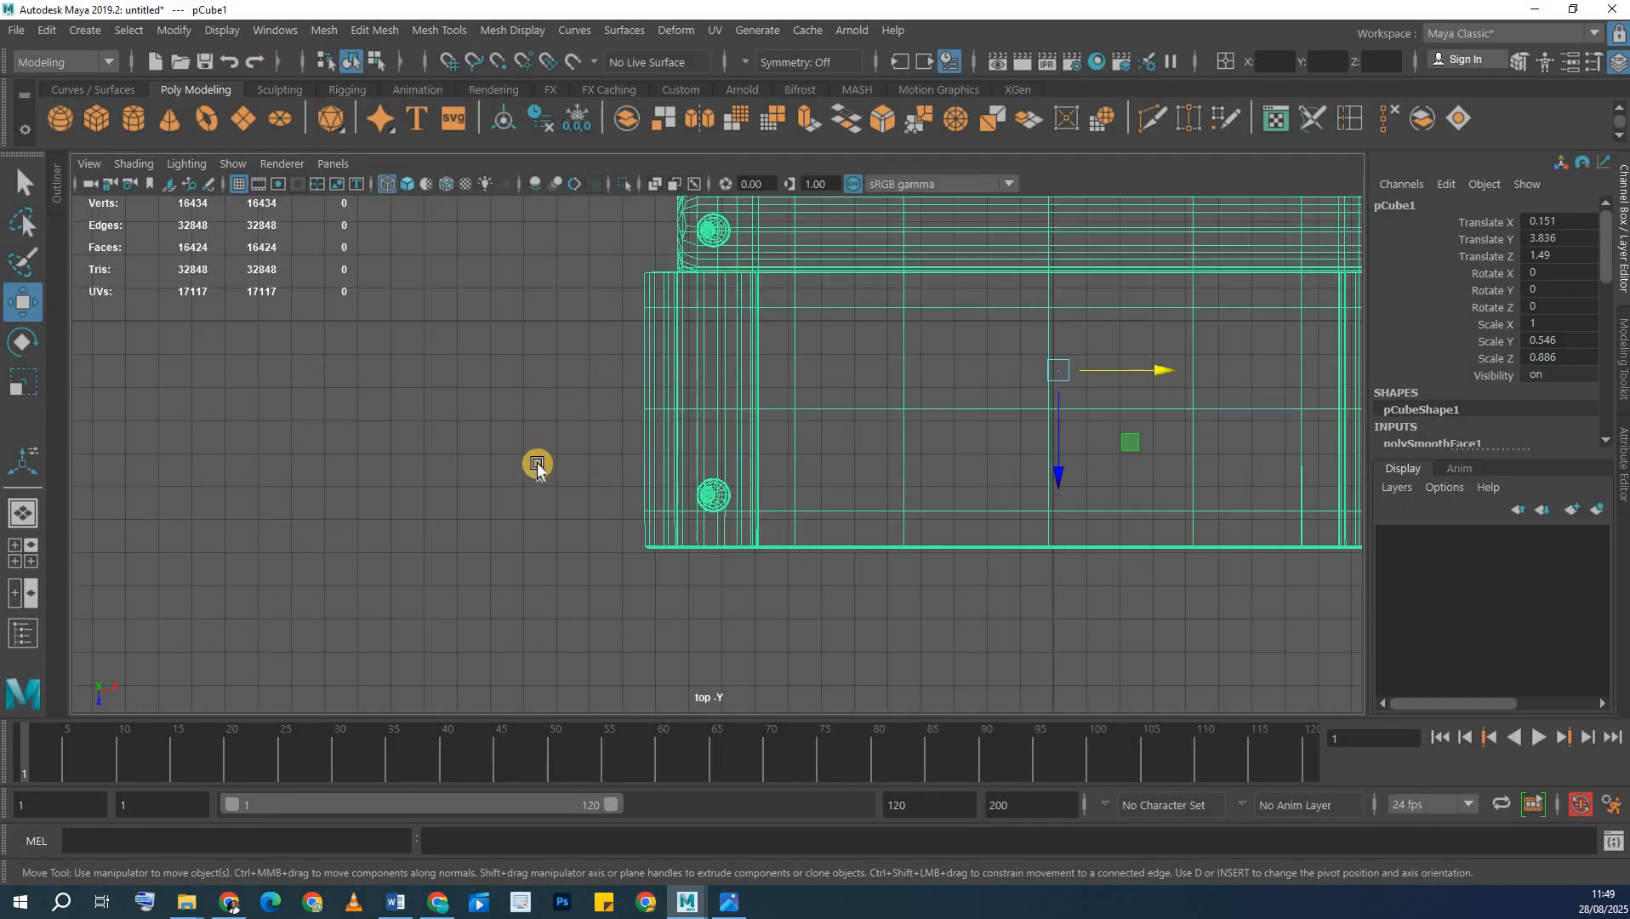
key("f")
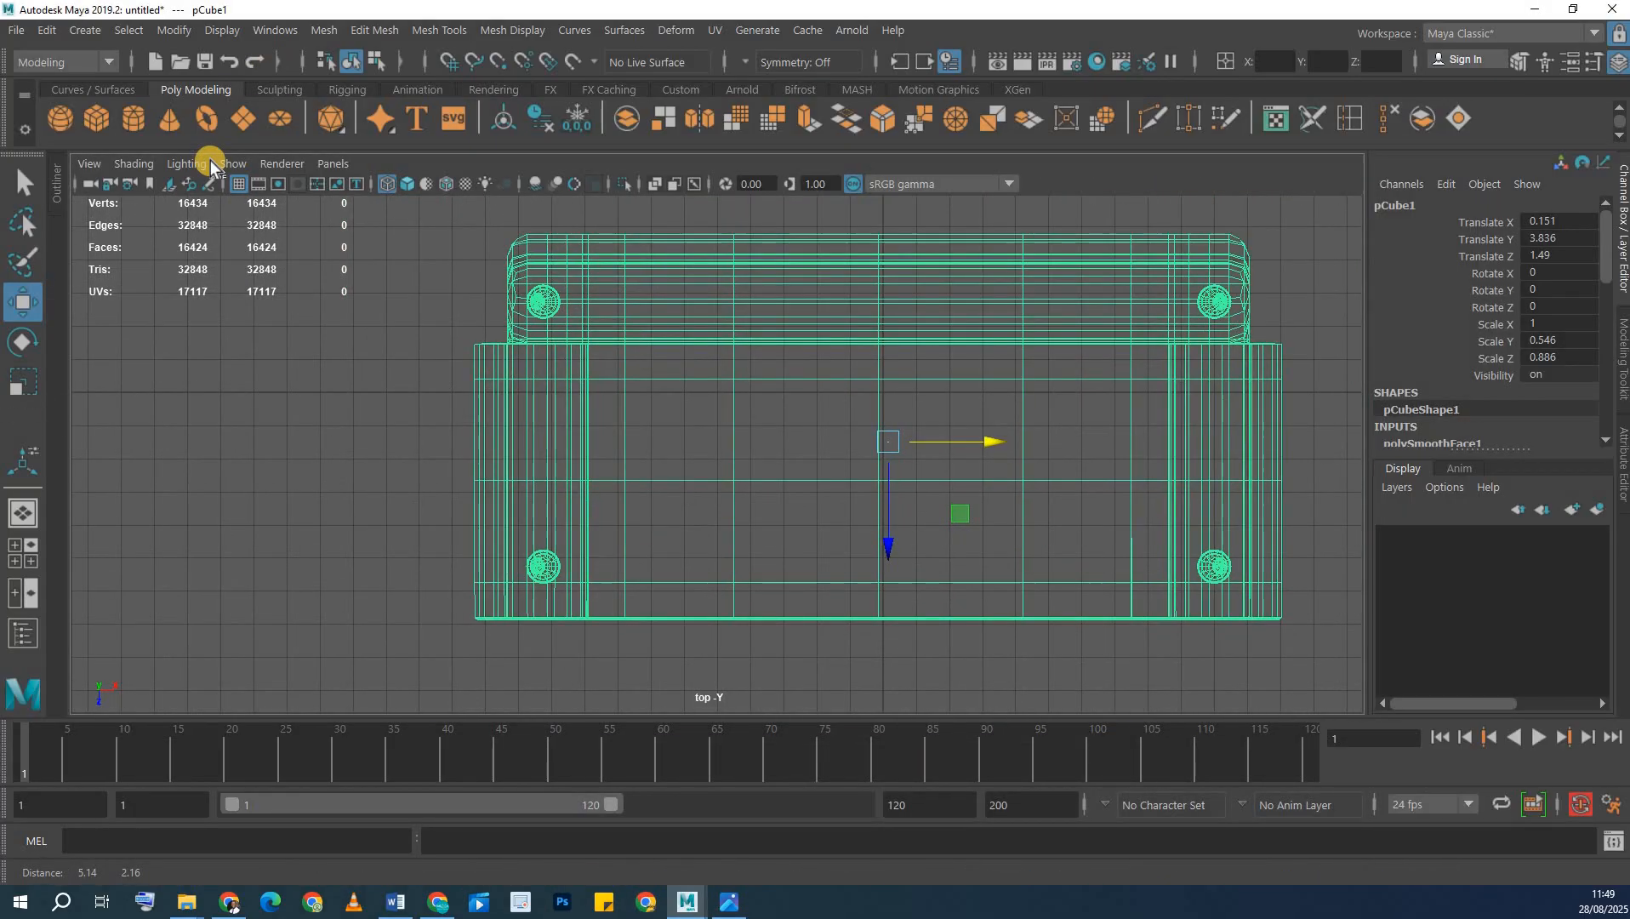
left_click(96, 119)
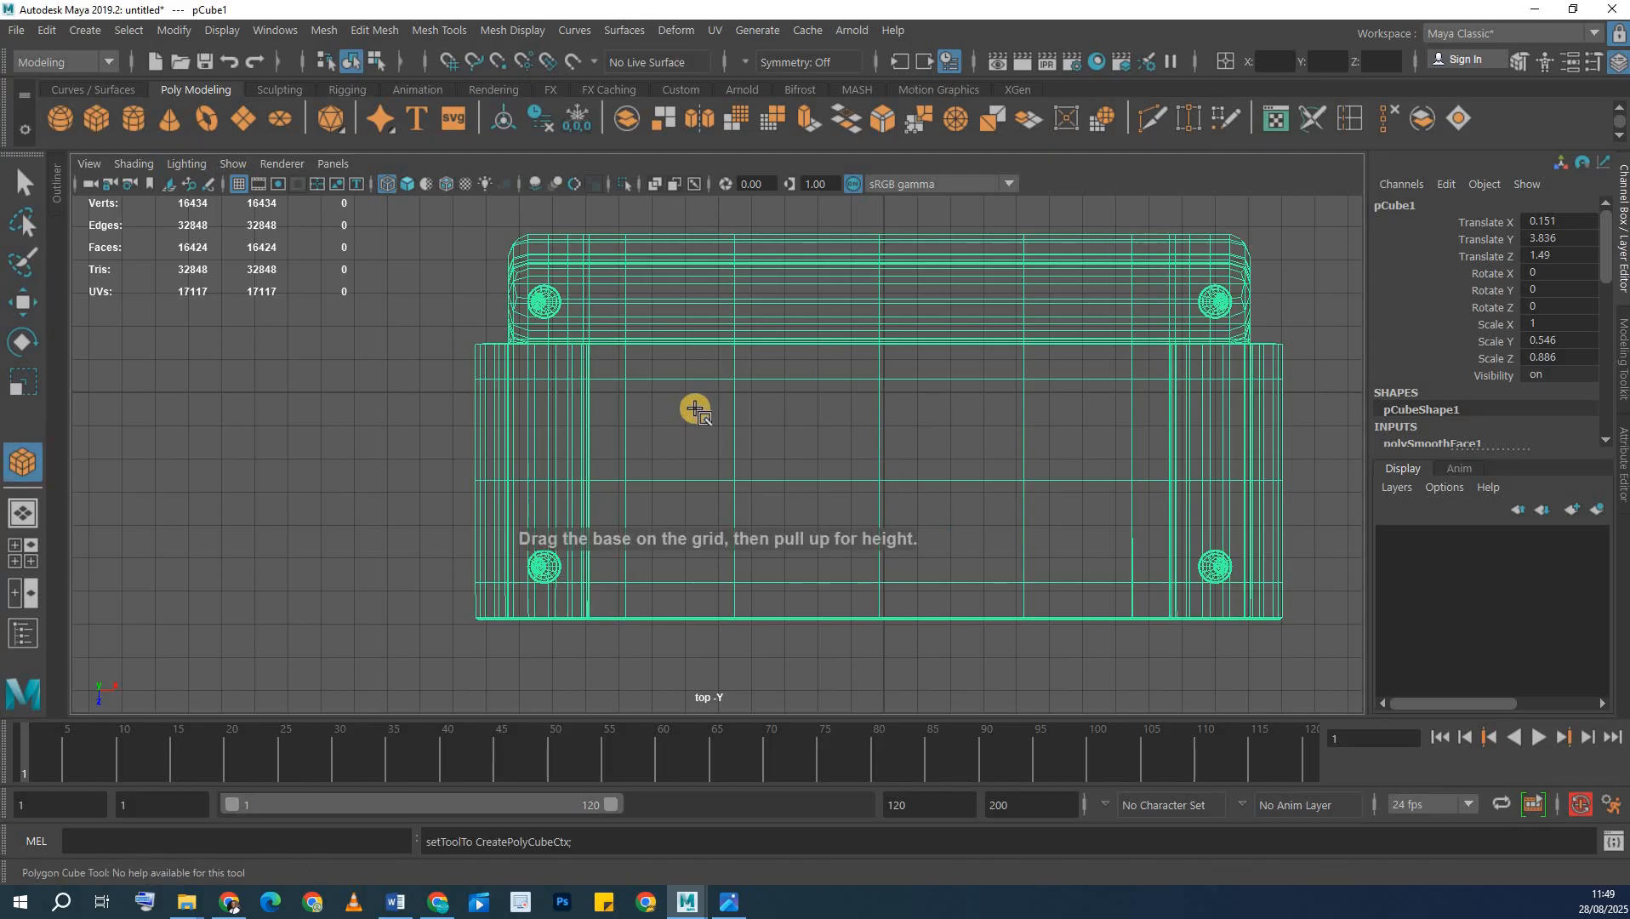
left_click_drag(587, 338, 899, 617)
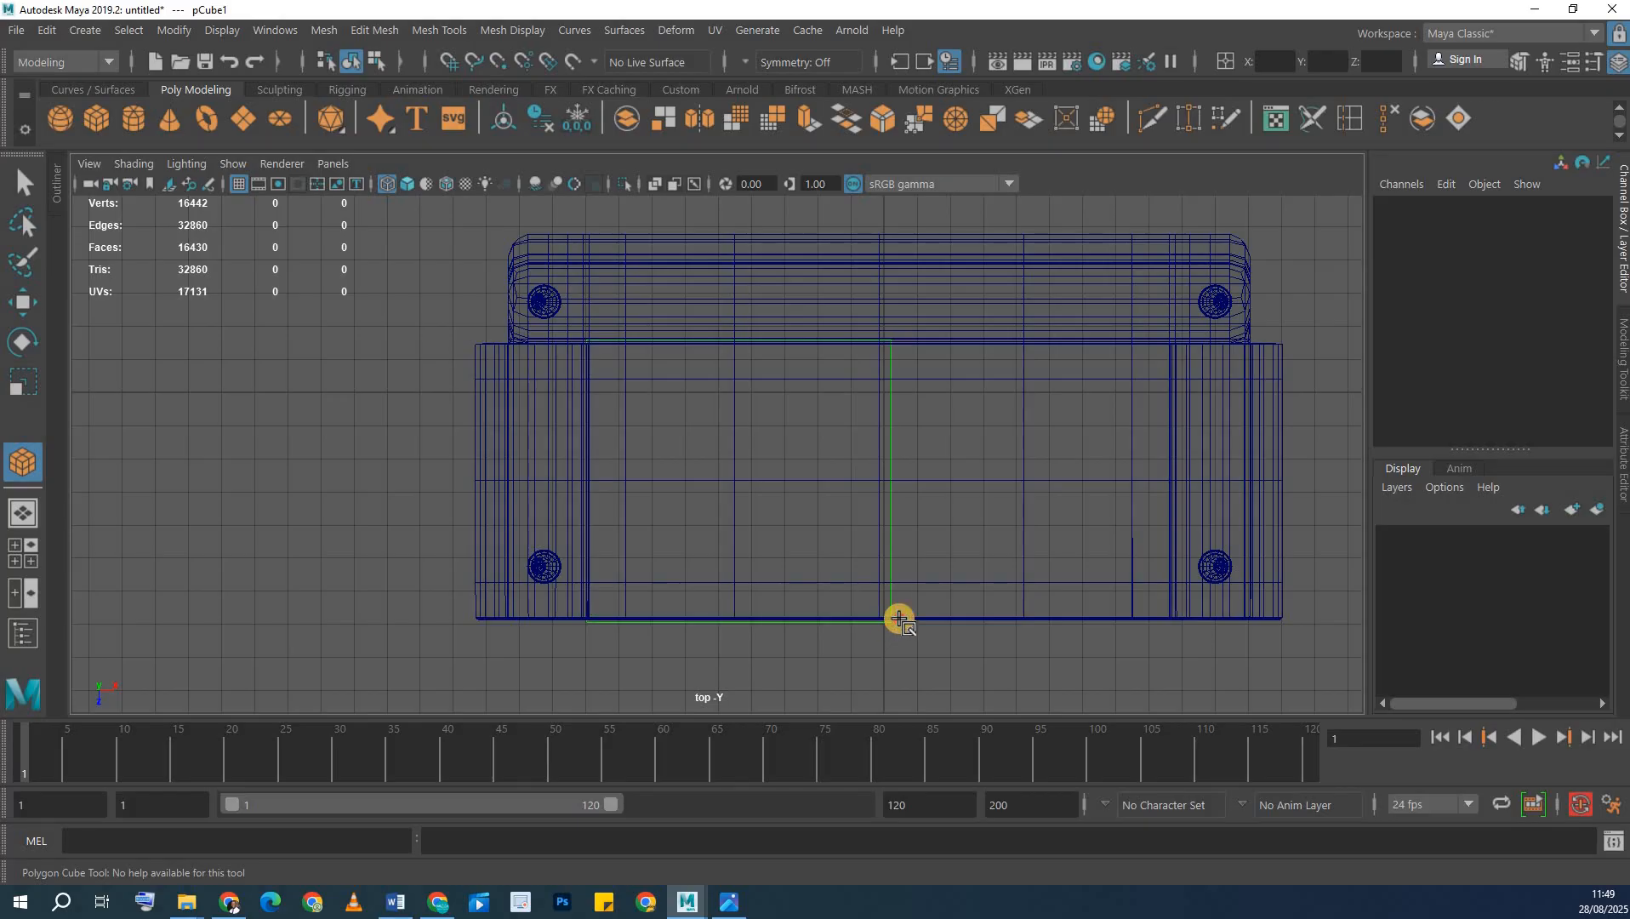
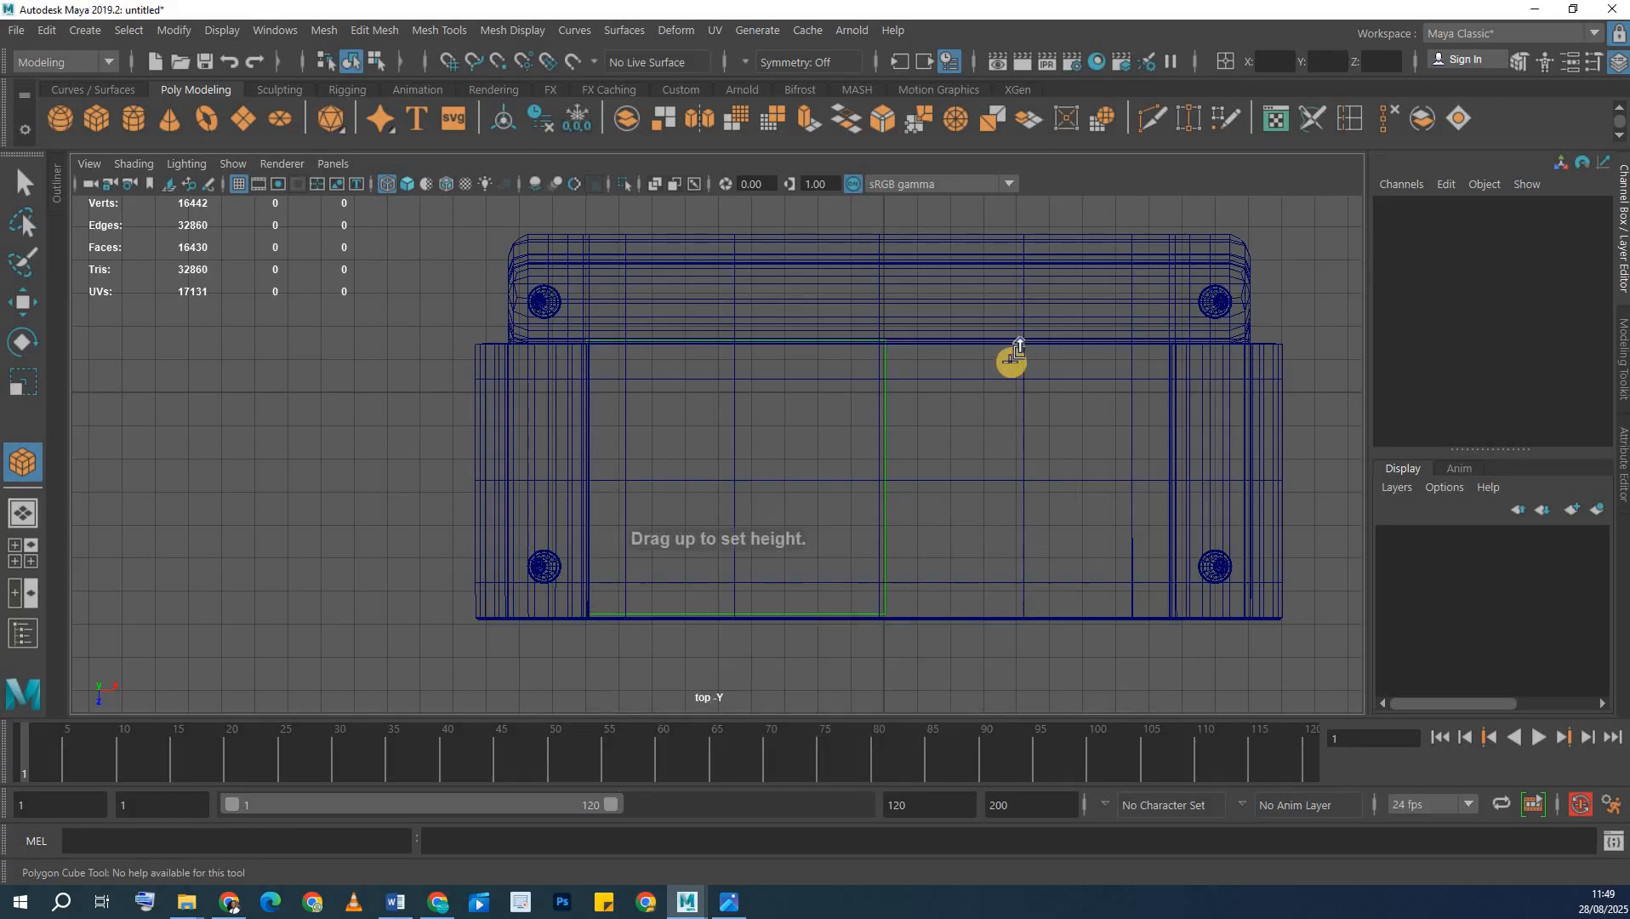
- Complete the cushion block at a height of about 1.36 and place it on the seat at Translate Y 5.184 and Translate Z 2.585
key("space")
key("space")
left_click_drag(883, 382, 718, 561, "alt")
left_click_drag(689, 389, 695, 331)
left_click_drag(655, 462, 721, 404, "alt")
left_click_drag(811, 513, 852, 571, "alt")
left_click_drag(830, 509, 838, 484)
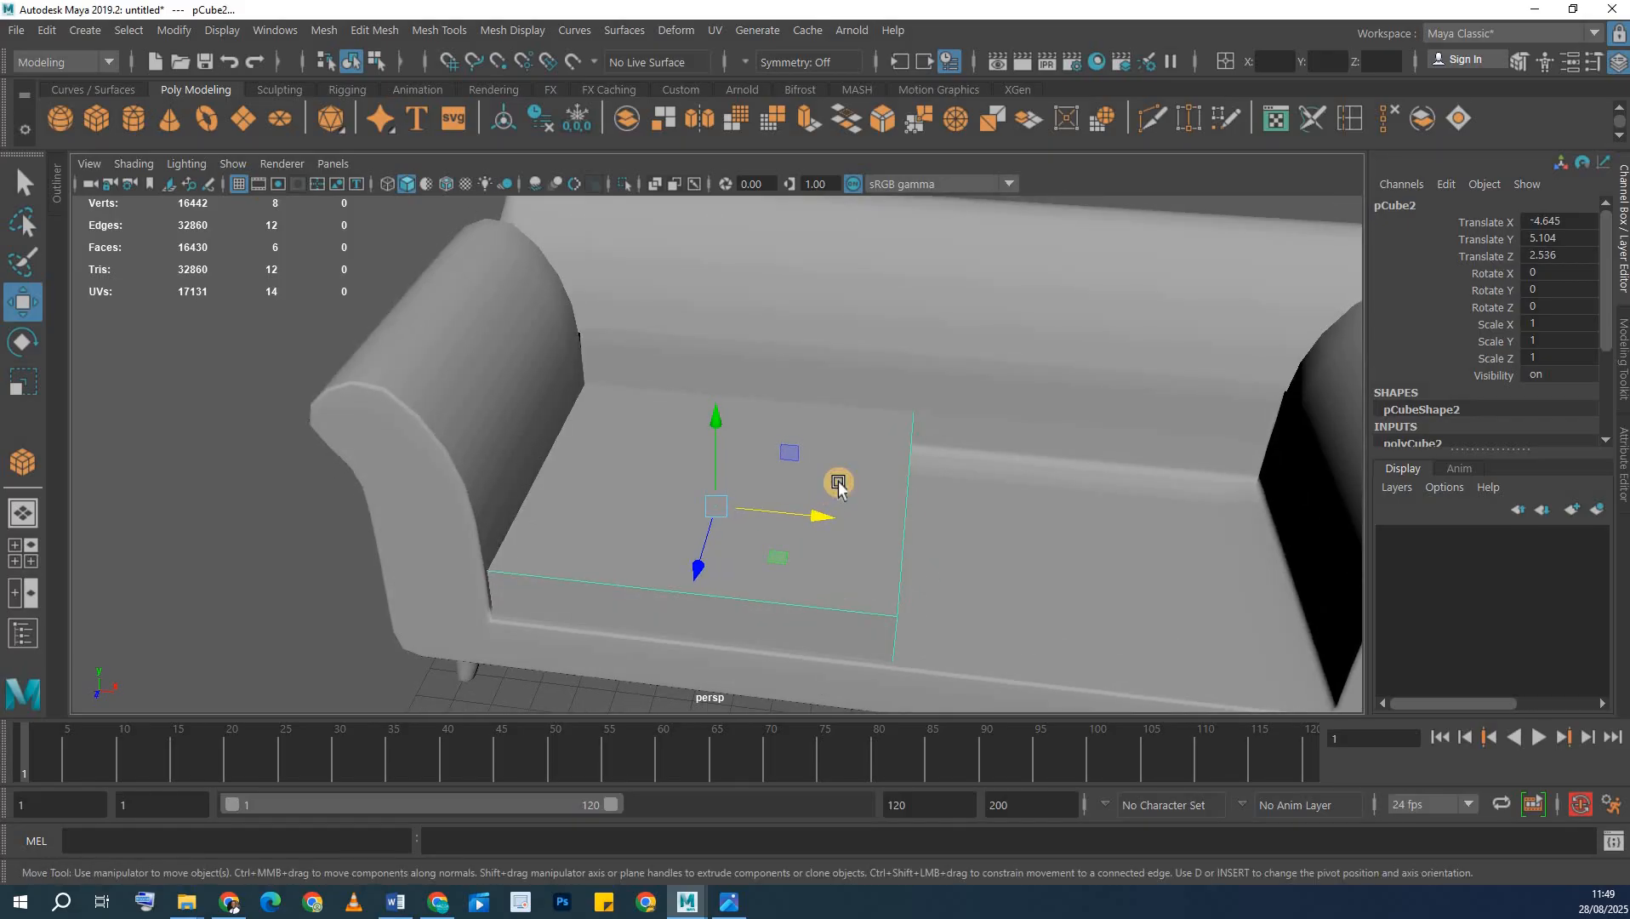
left_click_drag(819, 474, 724, 397, "alt")
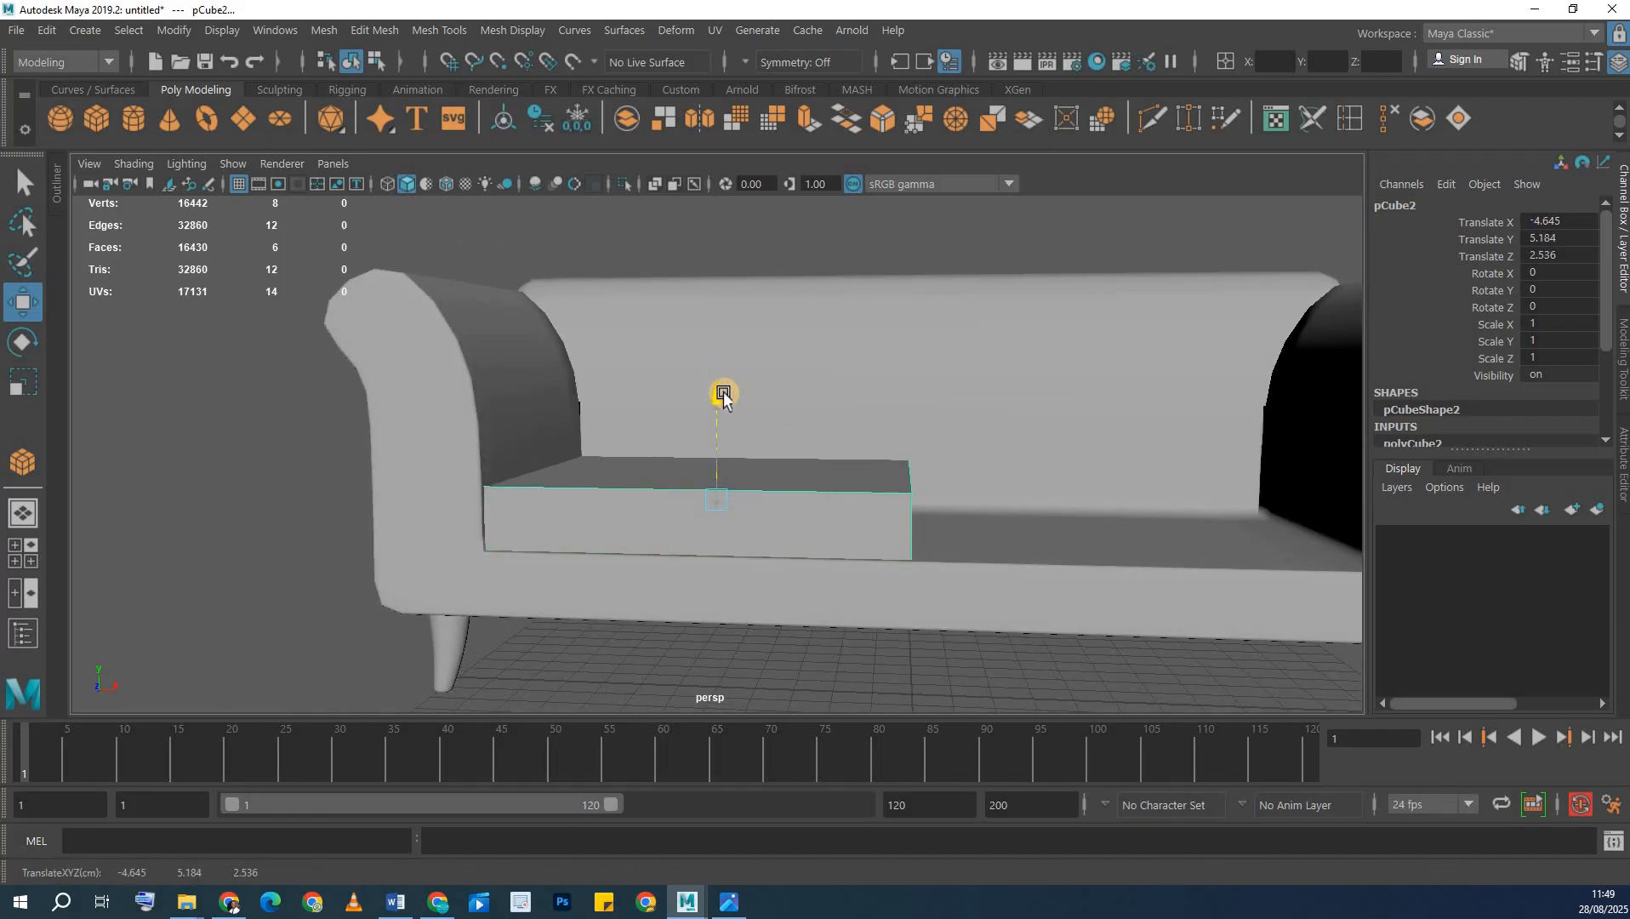
left_click_drag(748, 440, 687, 437, "alt")
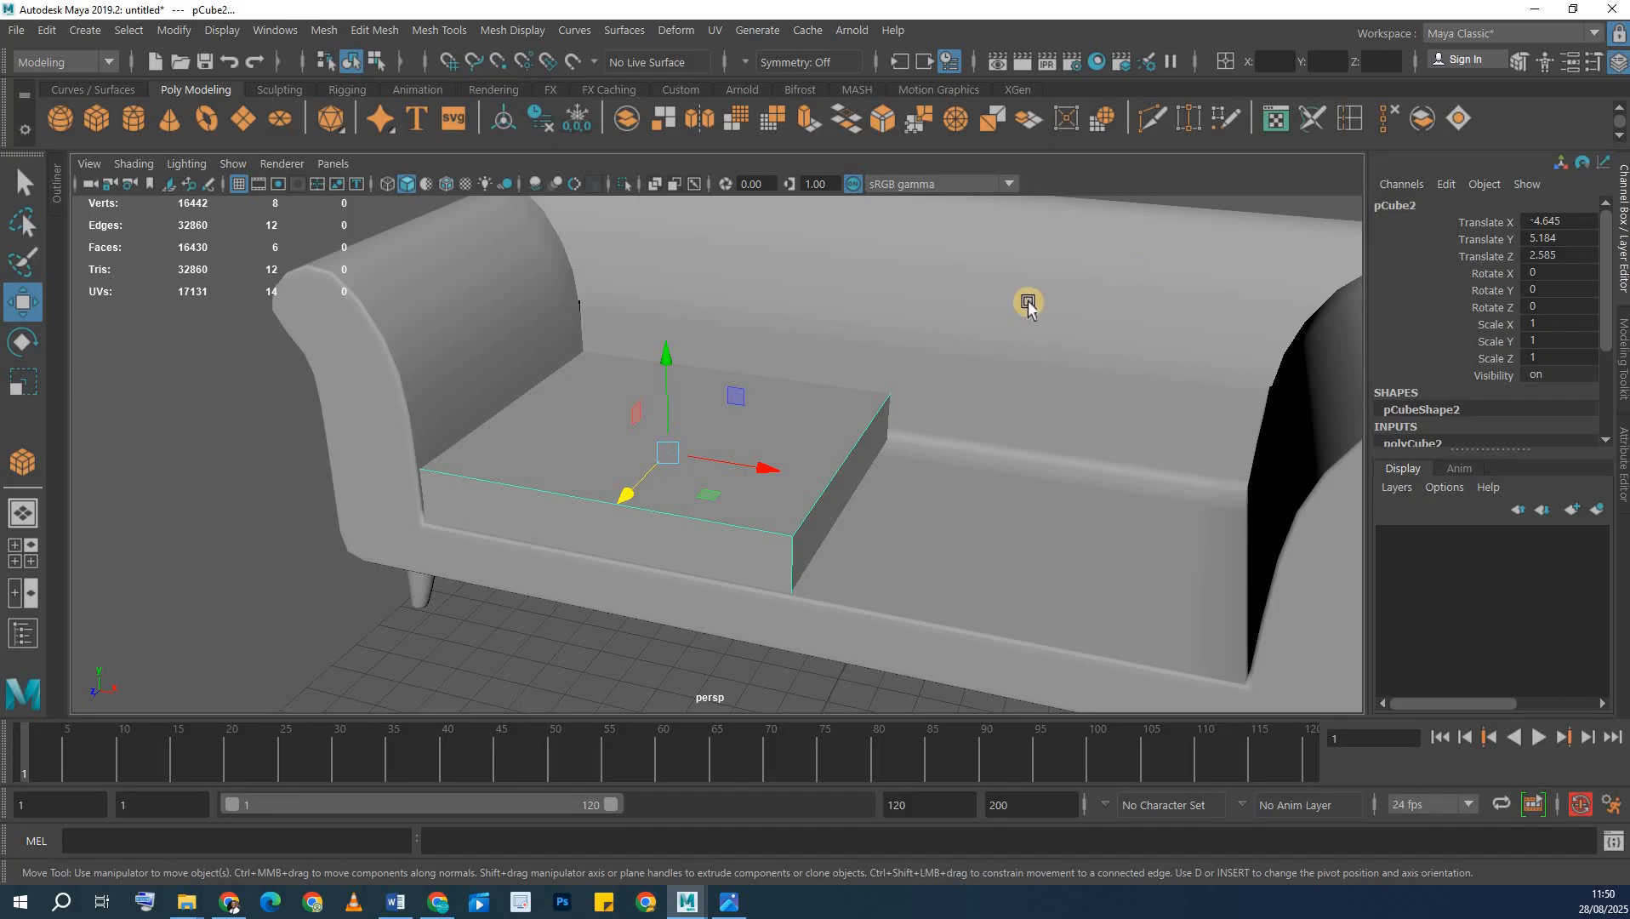
- Try a bevel of width 0.5763 with 3 segments on the whole cushion block, and undo it together with the block's last move
double_click(885, 122)
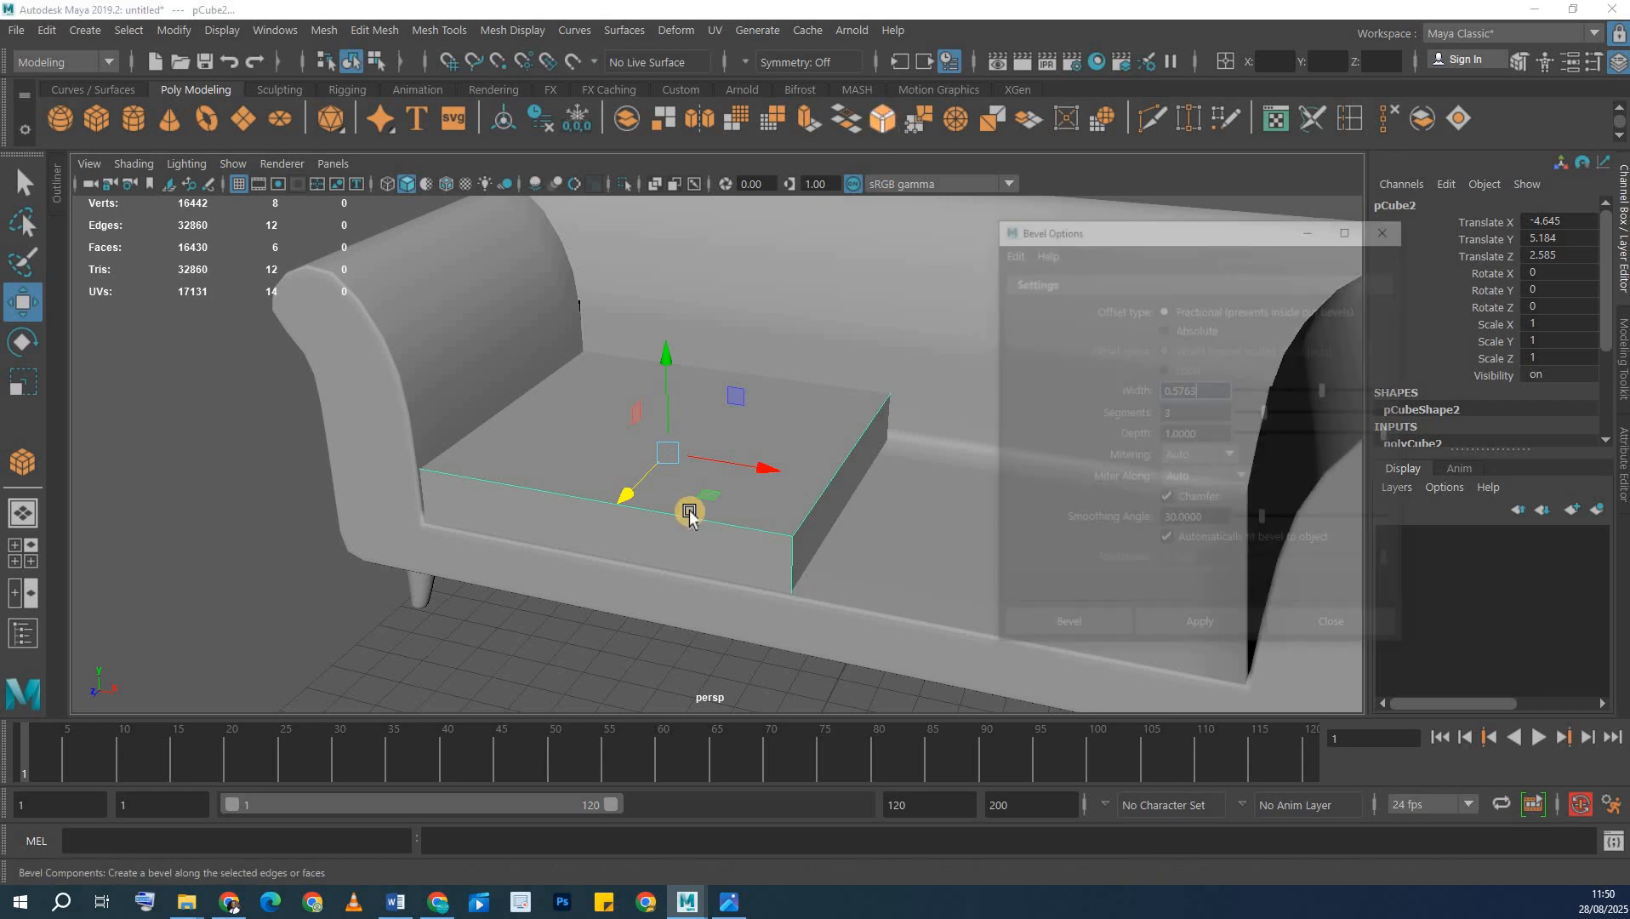
left_click(1216, 629)
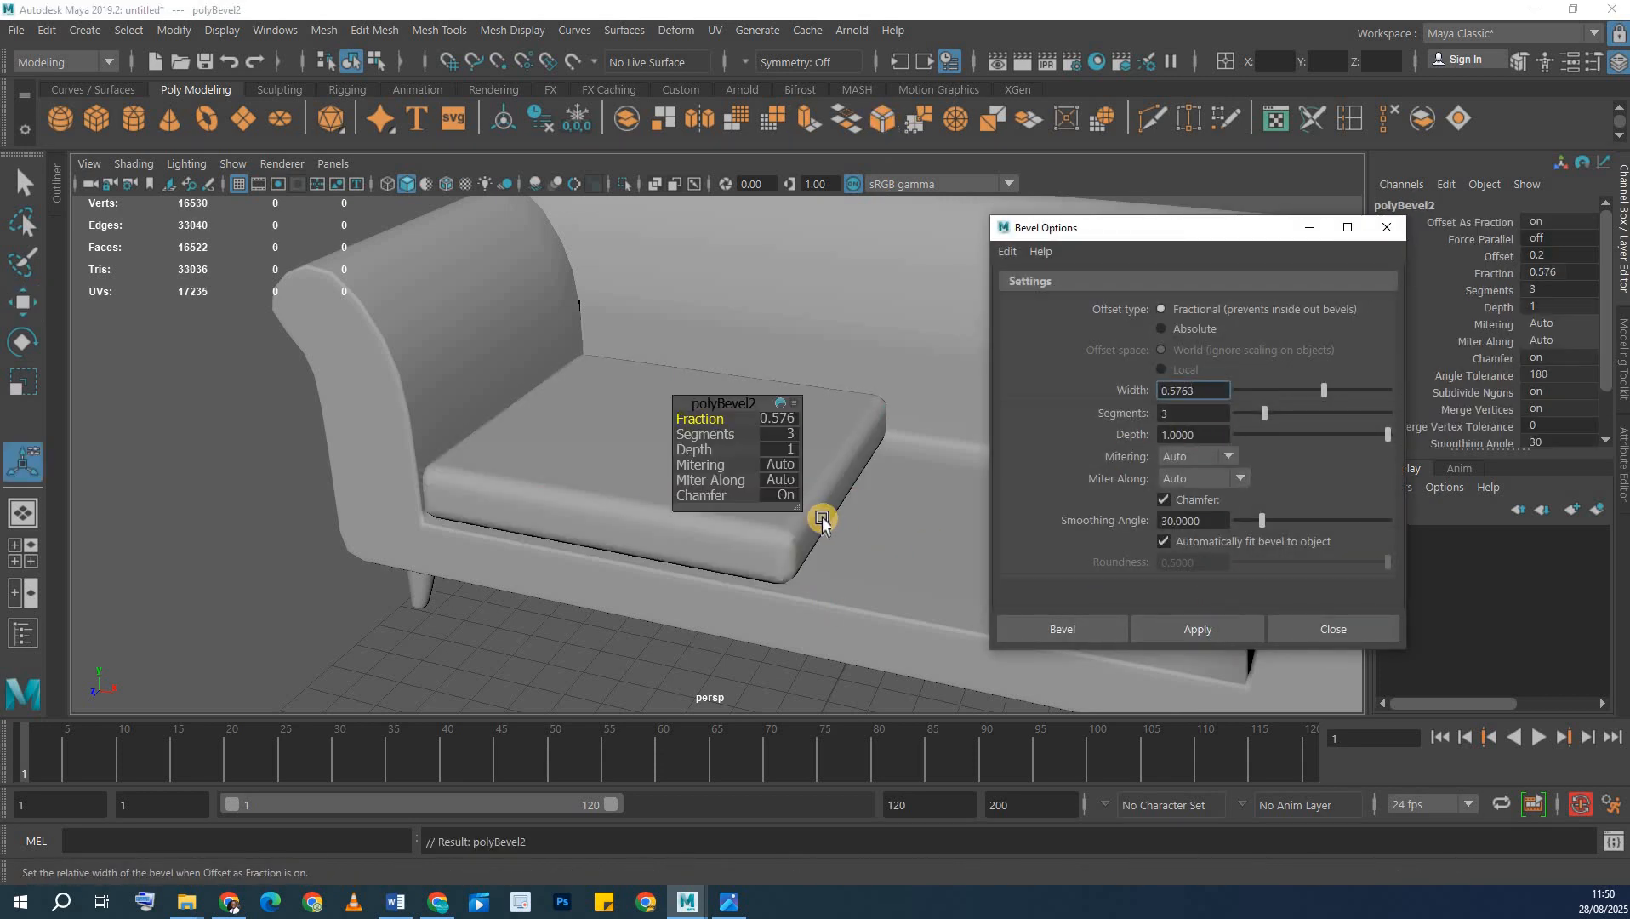
left_click(595, 455)
scroll(604, 502, "up", 5)
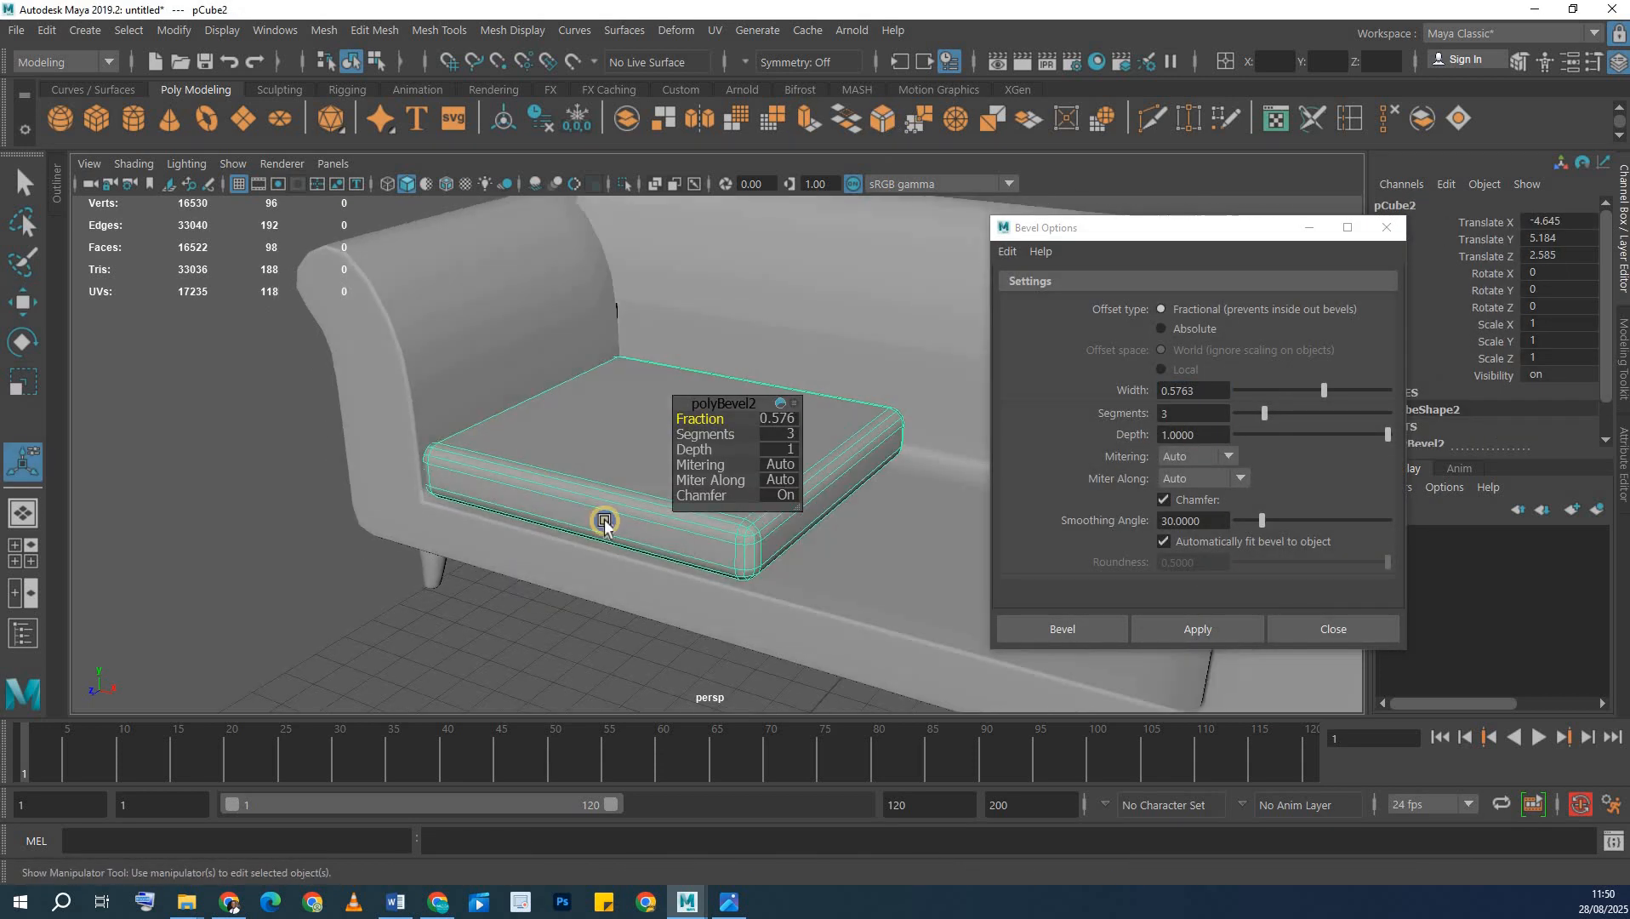
key("ctrl+z")
key("ctrl+z")
key("ctrl+z")
key("ctrl+z")
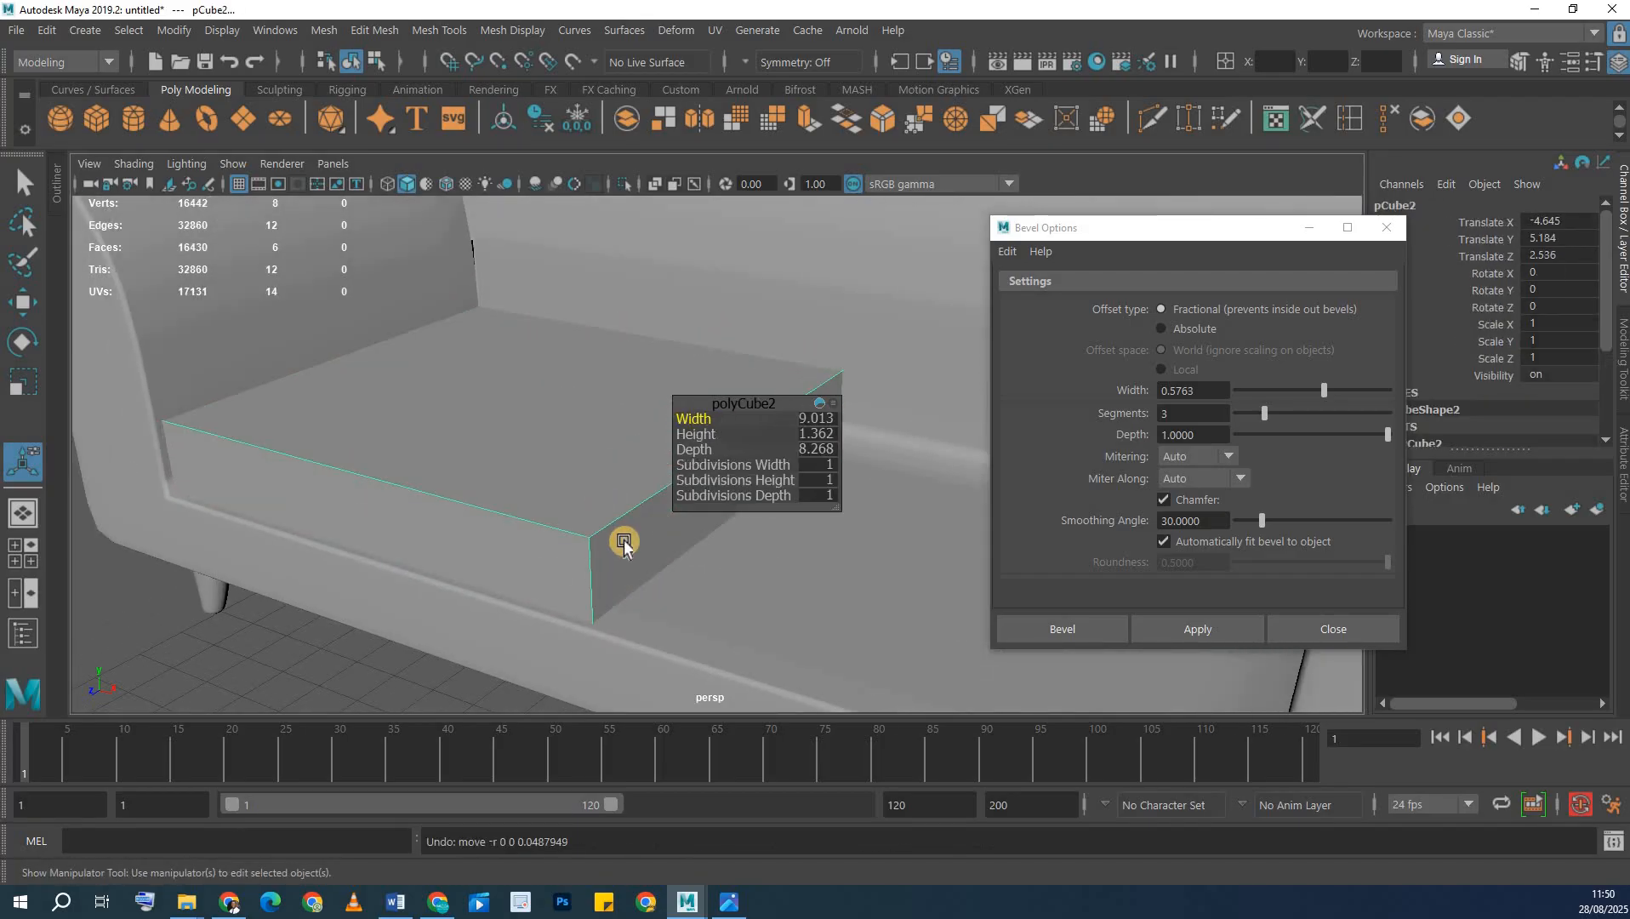
- Move the cushion block slightly forward on the seat to Translate Z 2.627
left_click_drag(559, 492, 575, 425, "alt")
key("w")
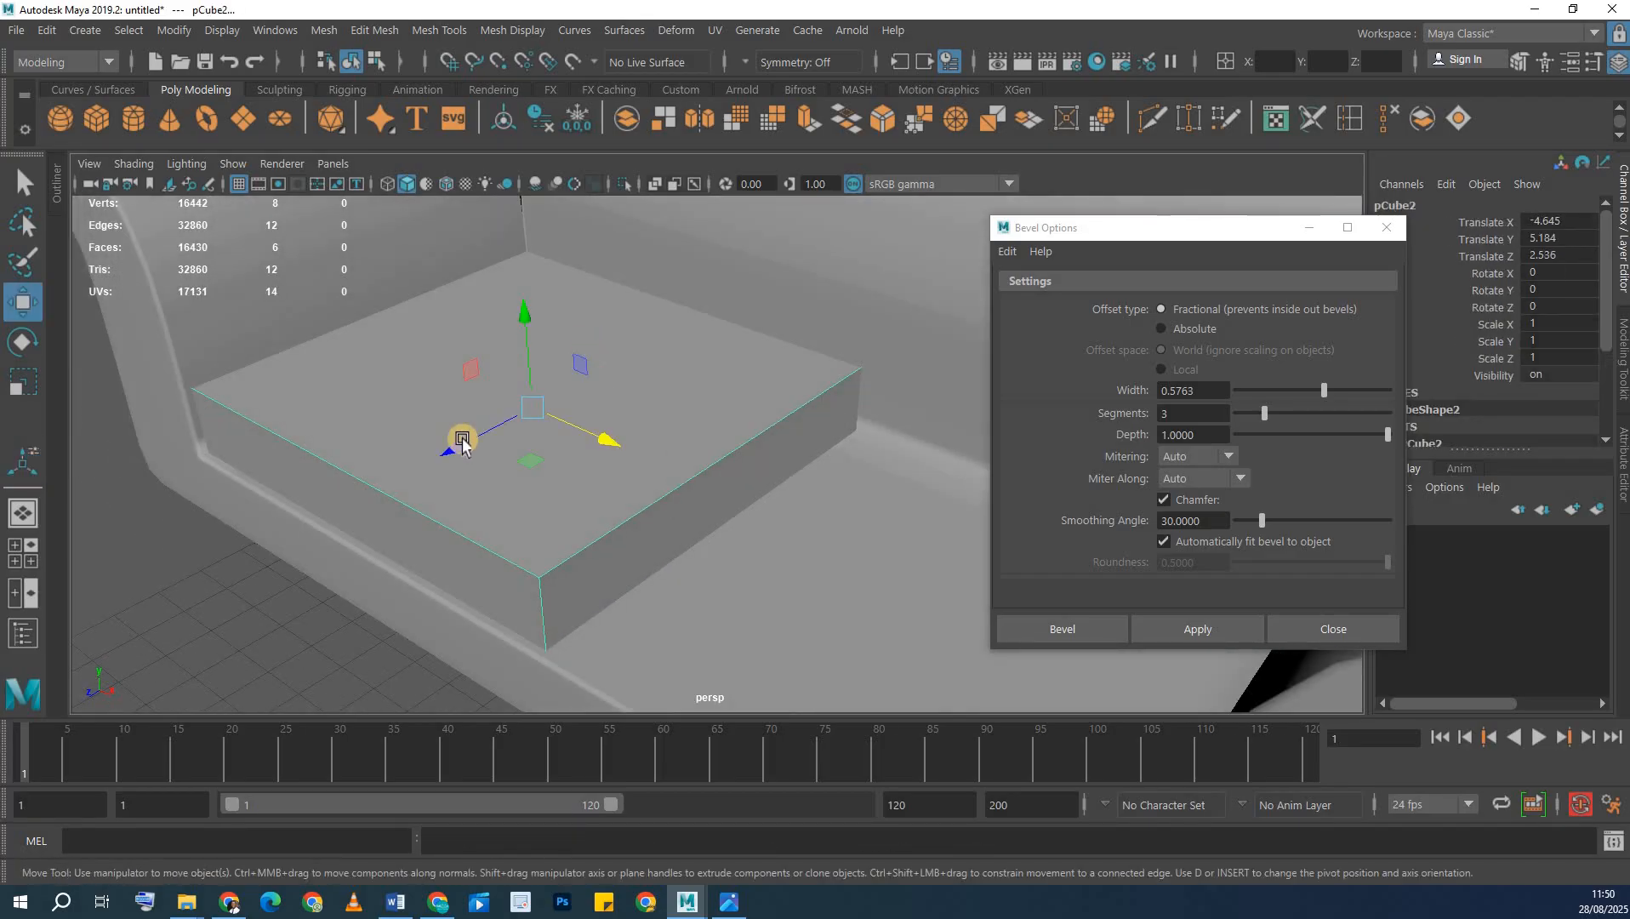
left_click_drag(452, 442, 629, 429)
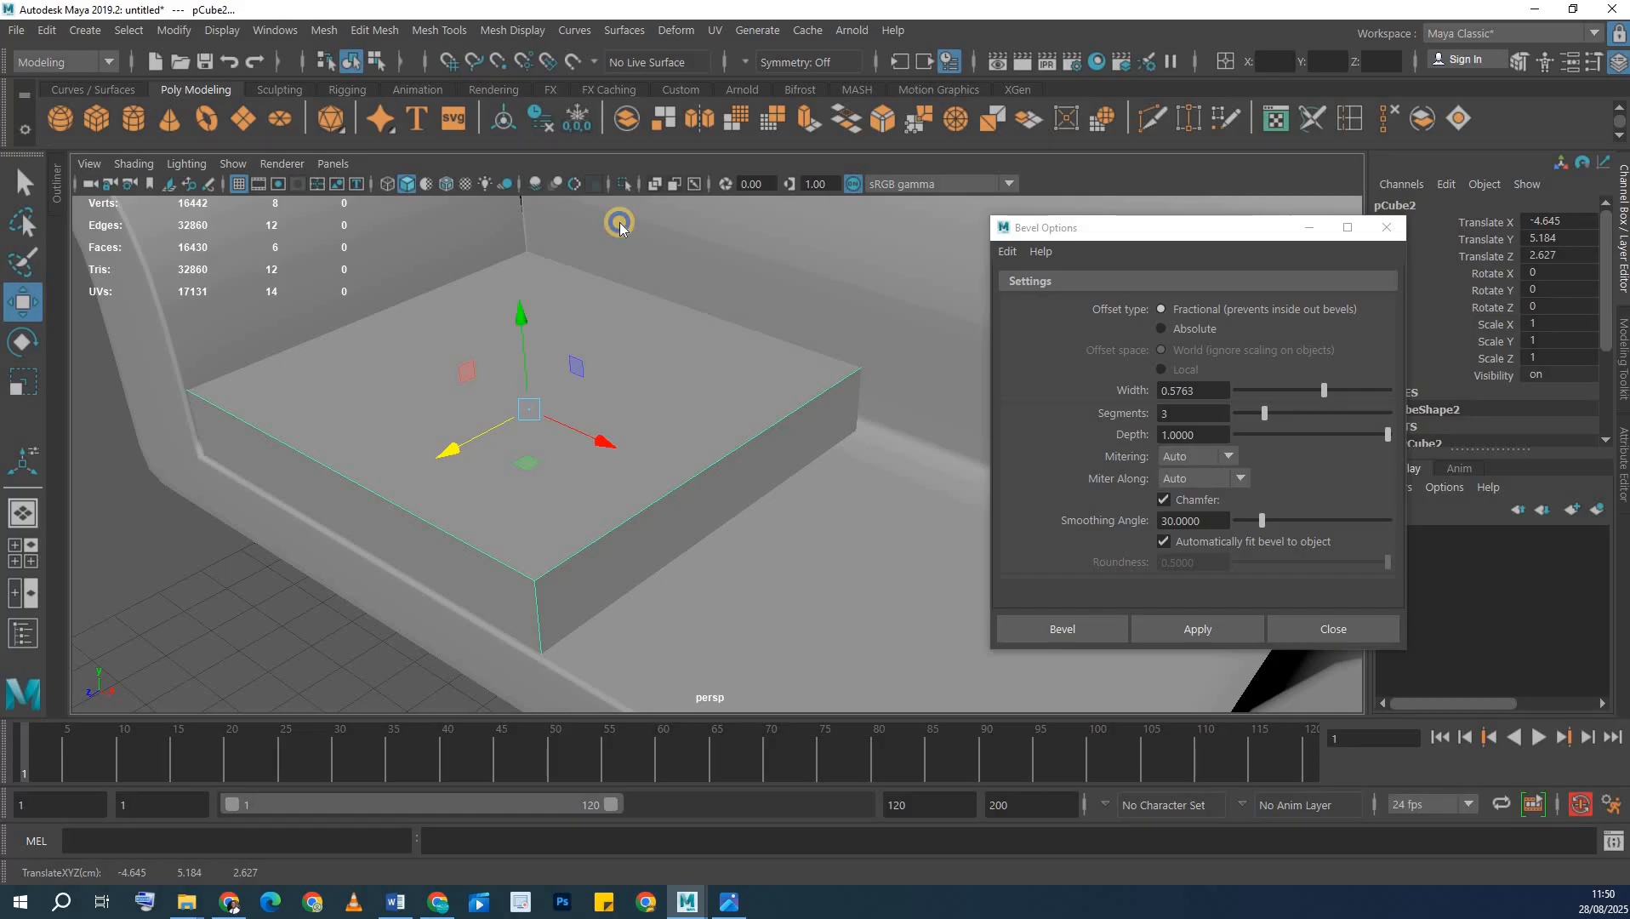
- Bevel all twelve edges of the cushion block with width 0.7627 and 3 segments
right_click_drag(619, 223, 628, 253)
scroll(841, 655, "down", 3)
left_click_drag(784, 609, 342, 294)
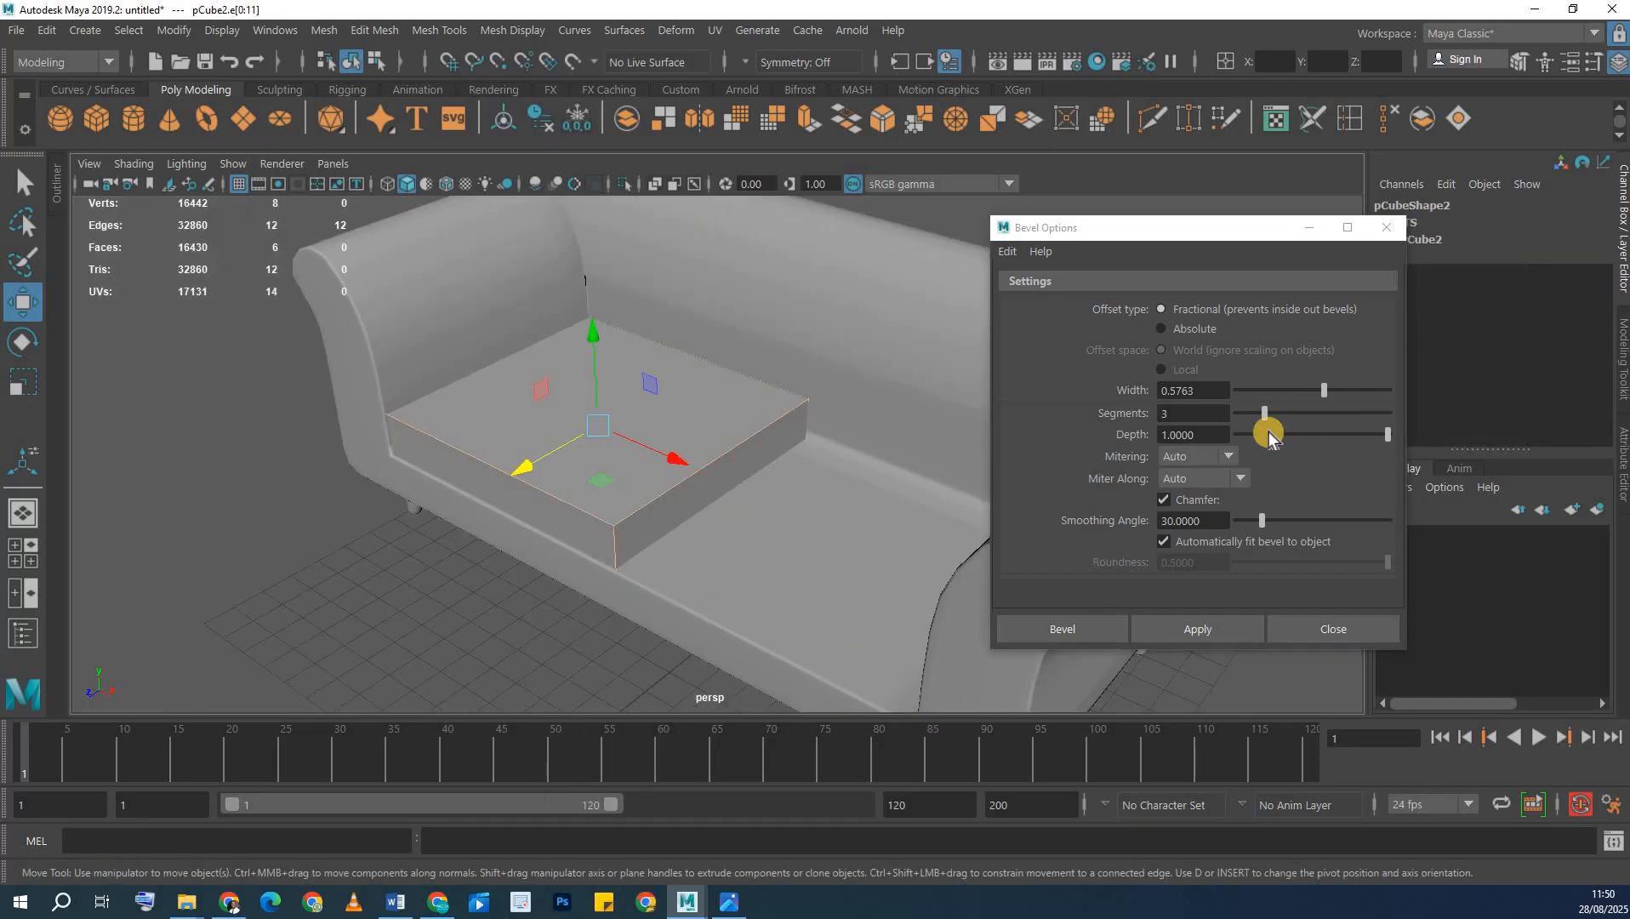
scroll(1268, 432, "up", 3)
left_click_drag(1321, 391, 1352, 384)
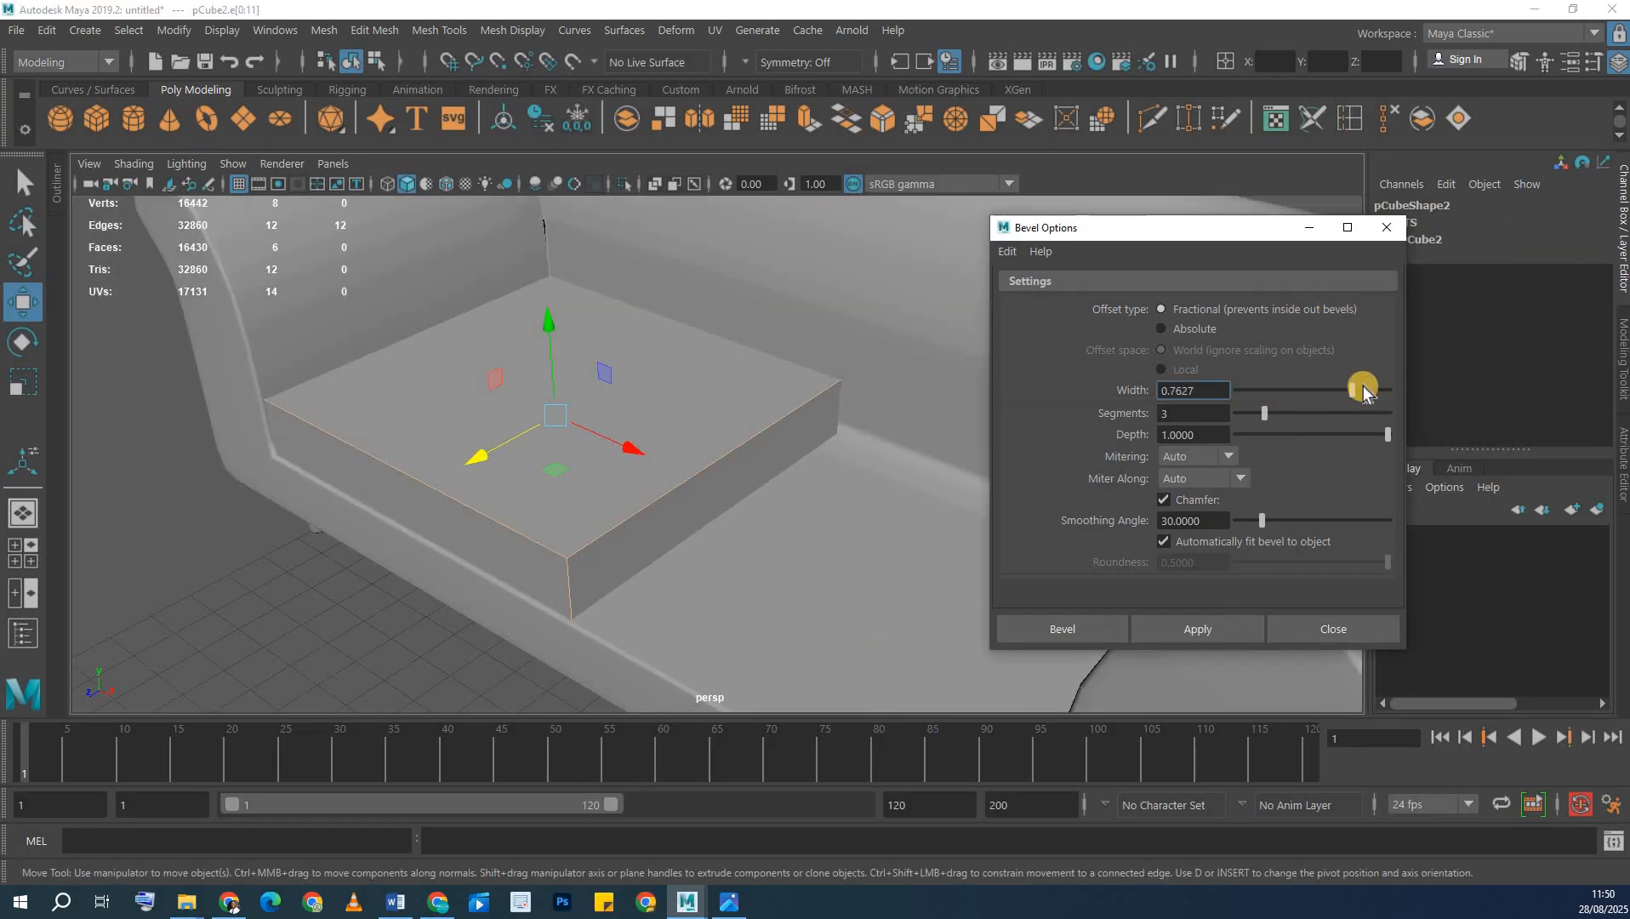
left_click(1222, 631)
- Smooth the bevelled seat cushion with 1 division
left_click_drag(539, 425, 1036, 306, "alt")
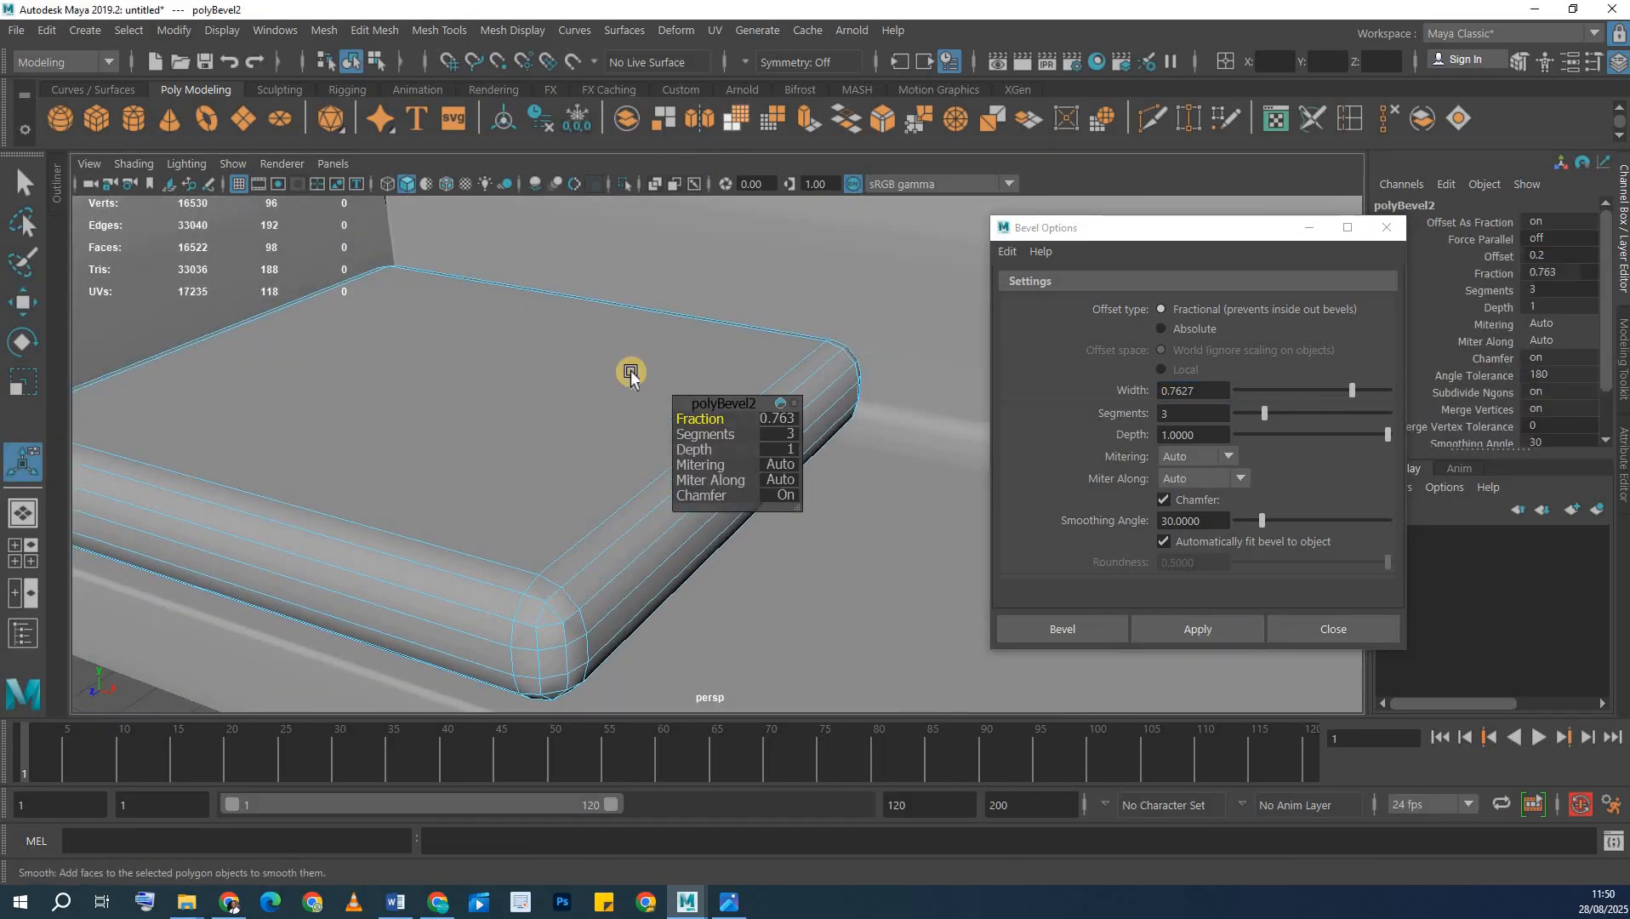
right_click_drag(642, 272, 655, 324)
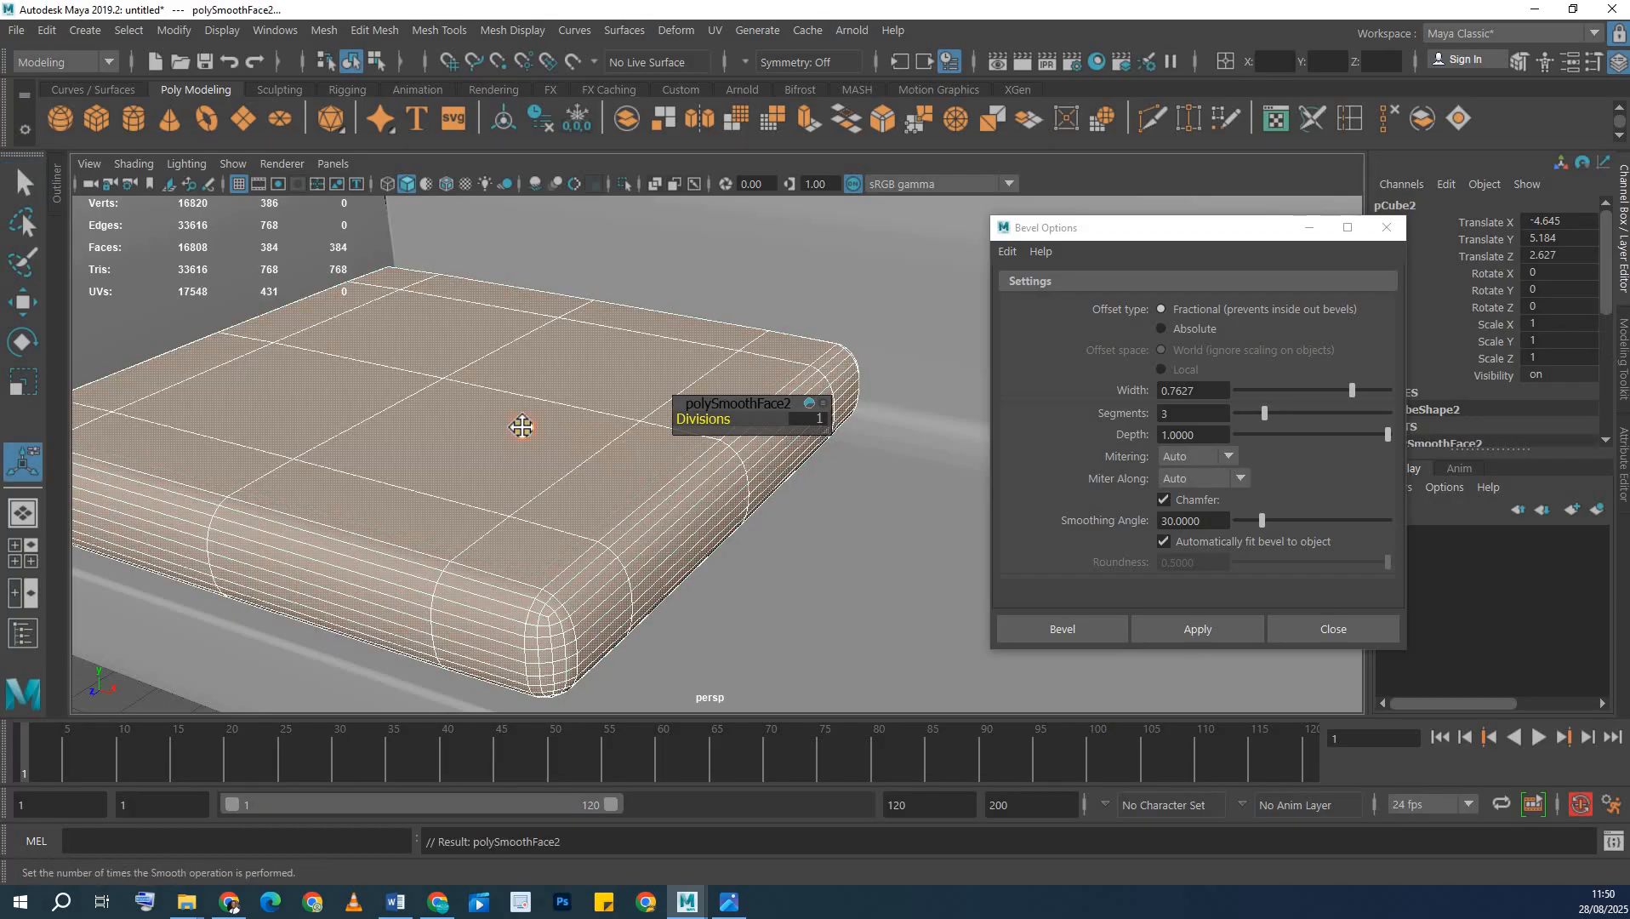
left_click_drag(521, 428, 533, 368, "alt")
- Select the four central faces on top of the seat cushion and raise them slightly
right_click_drag(538, 340, 528, 448)
left_click(529, 442)
left_click(550, 376, "shift")
left_click(459, 333, "shift")
left_click(394, 413, "shift")
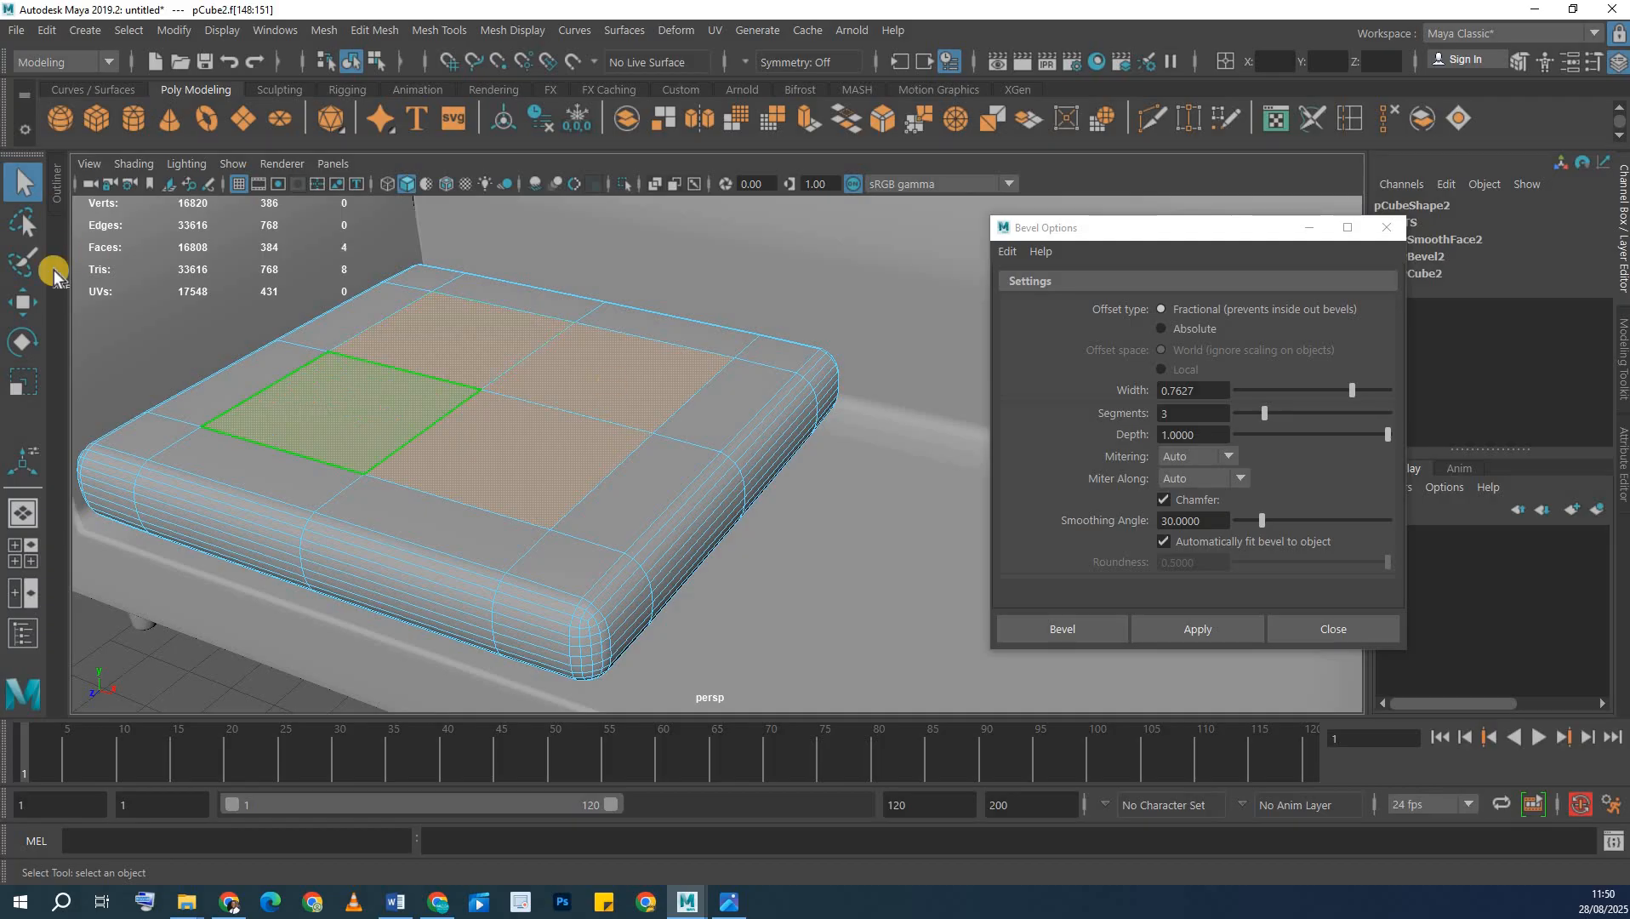
left_click(33, 302)
left_click_drag(458, 291, 459, 292)
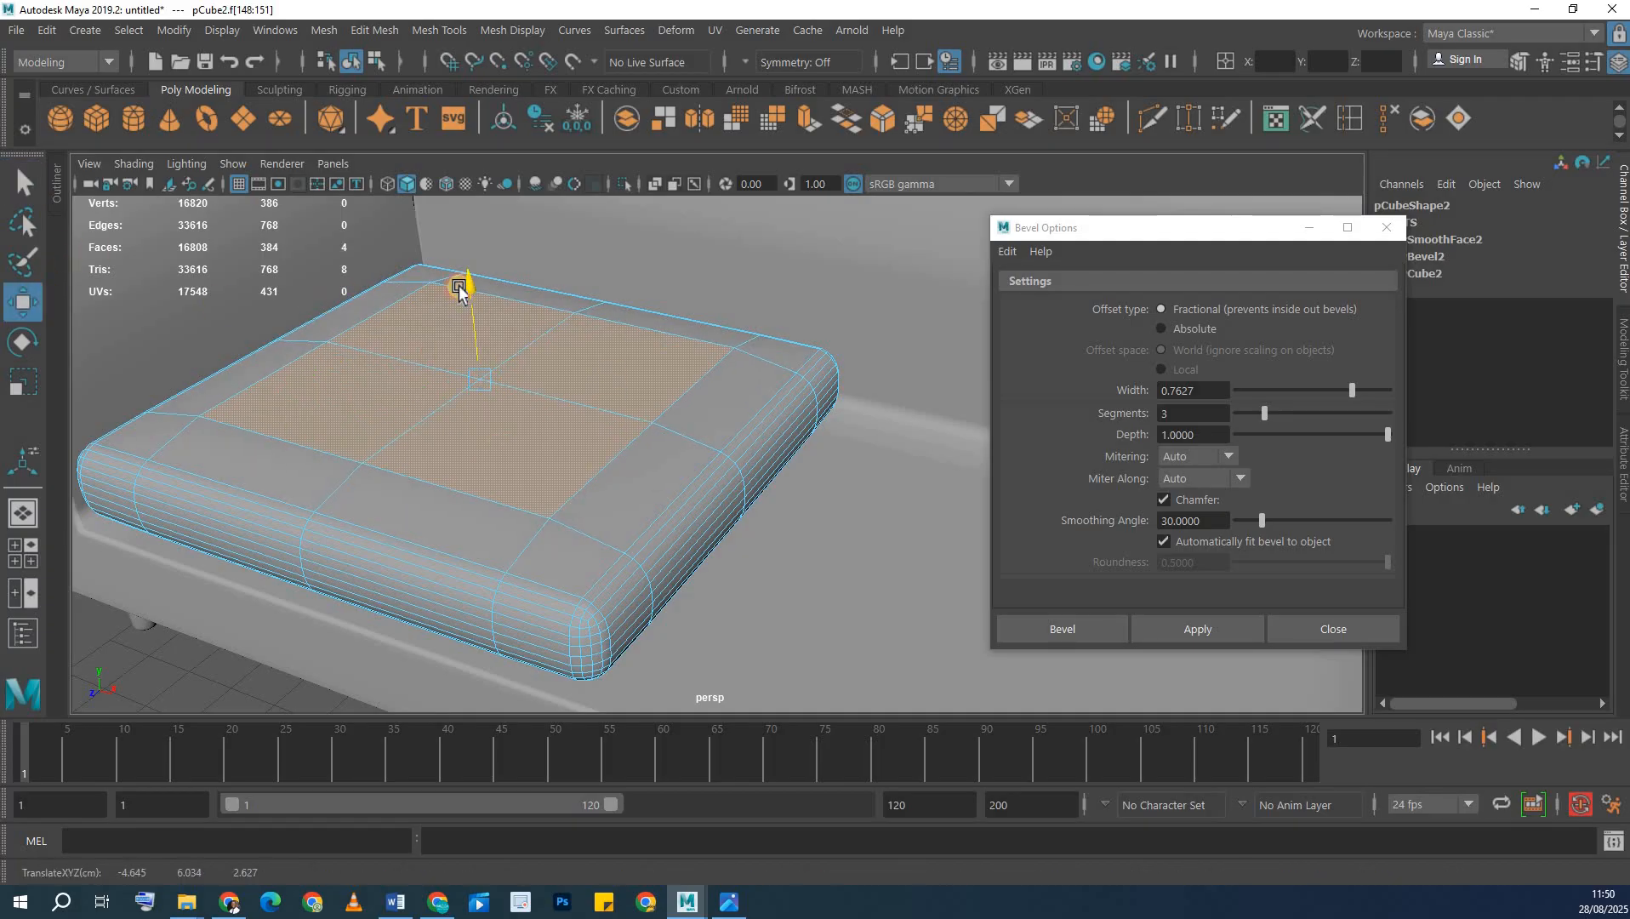
left_click_drag(550, 384, 466, 285, "alt")
- Select the vertex at the centre of the cushion's top and compare the cushion with the sofa reference image
right_click_drag(597, 429, 559, 413)
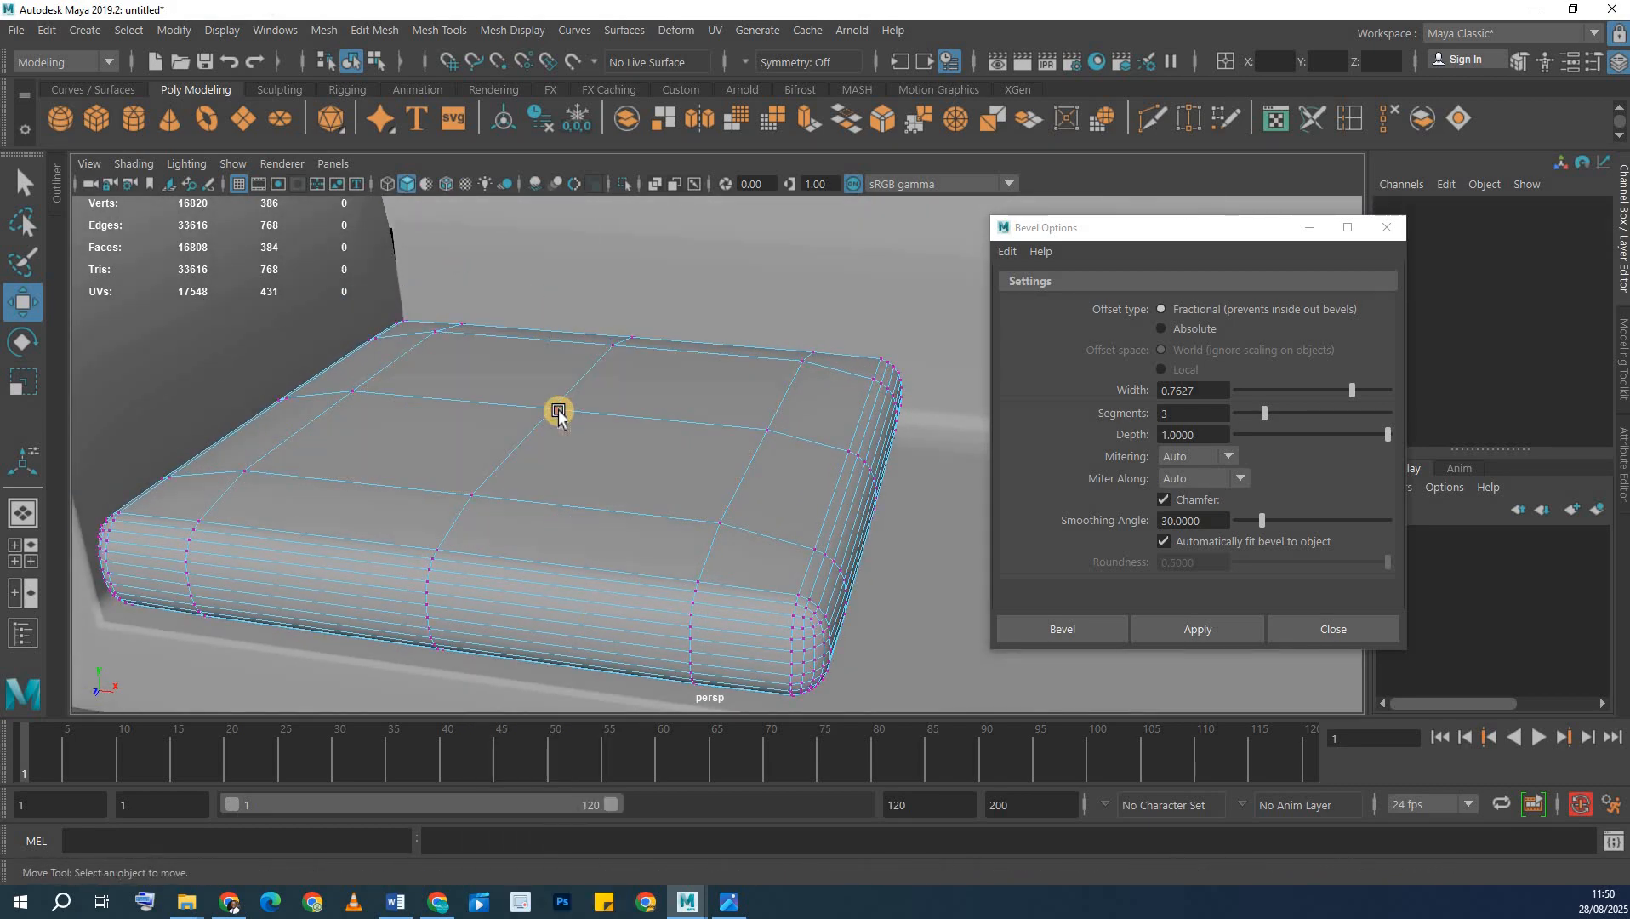
left_click(546, 330)
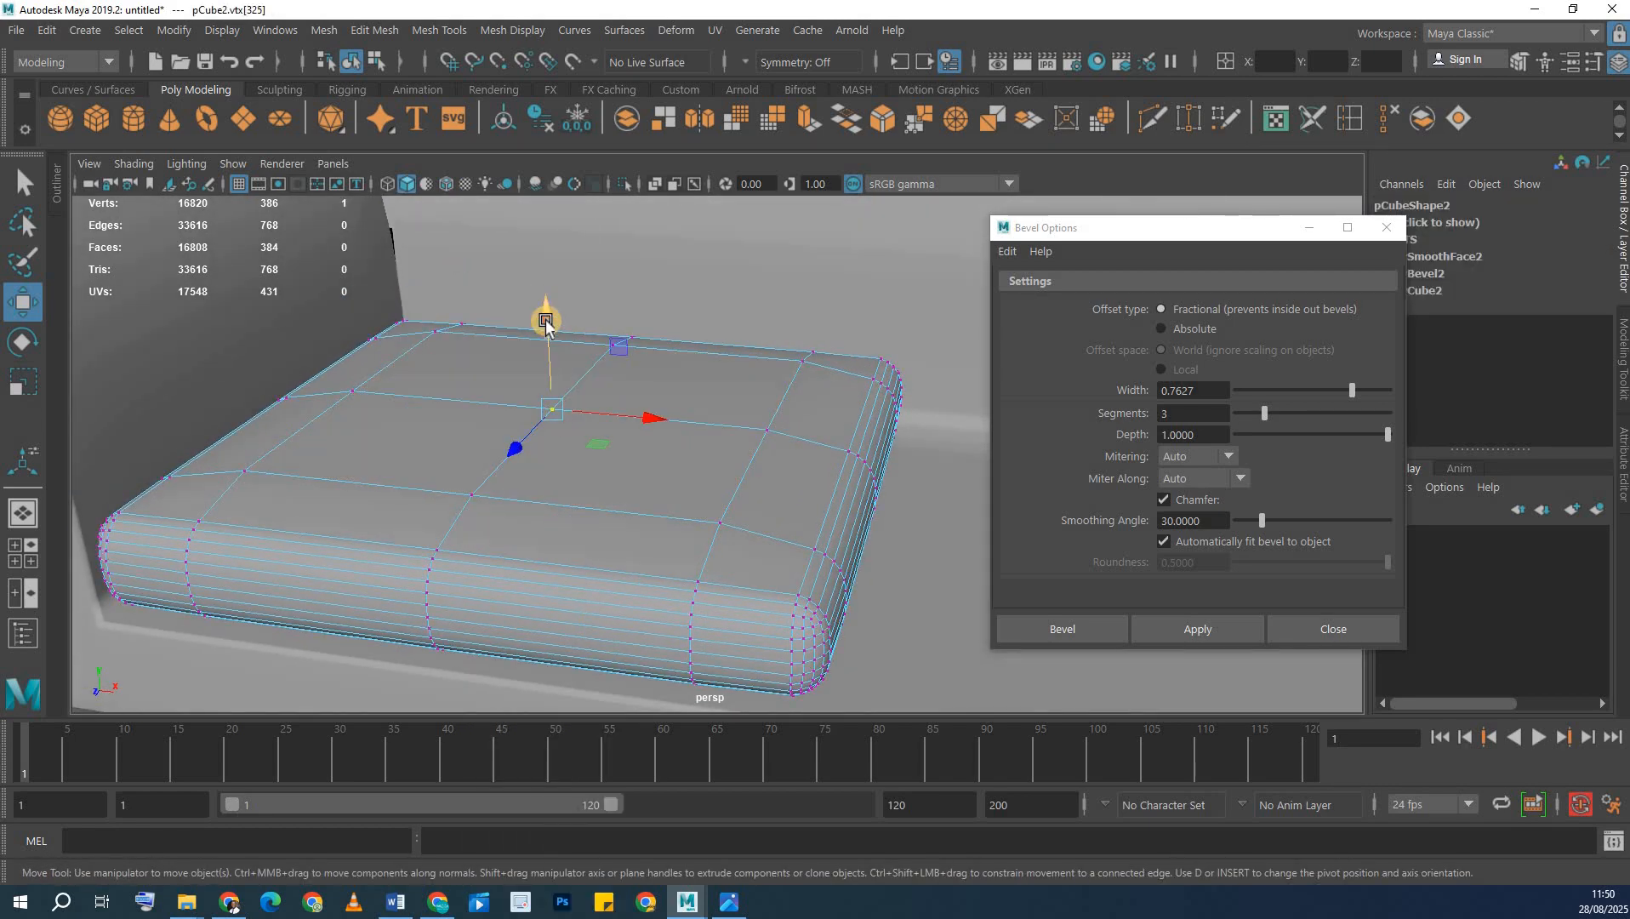
left_click(729, 902)
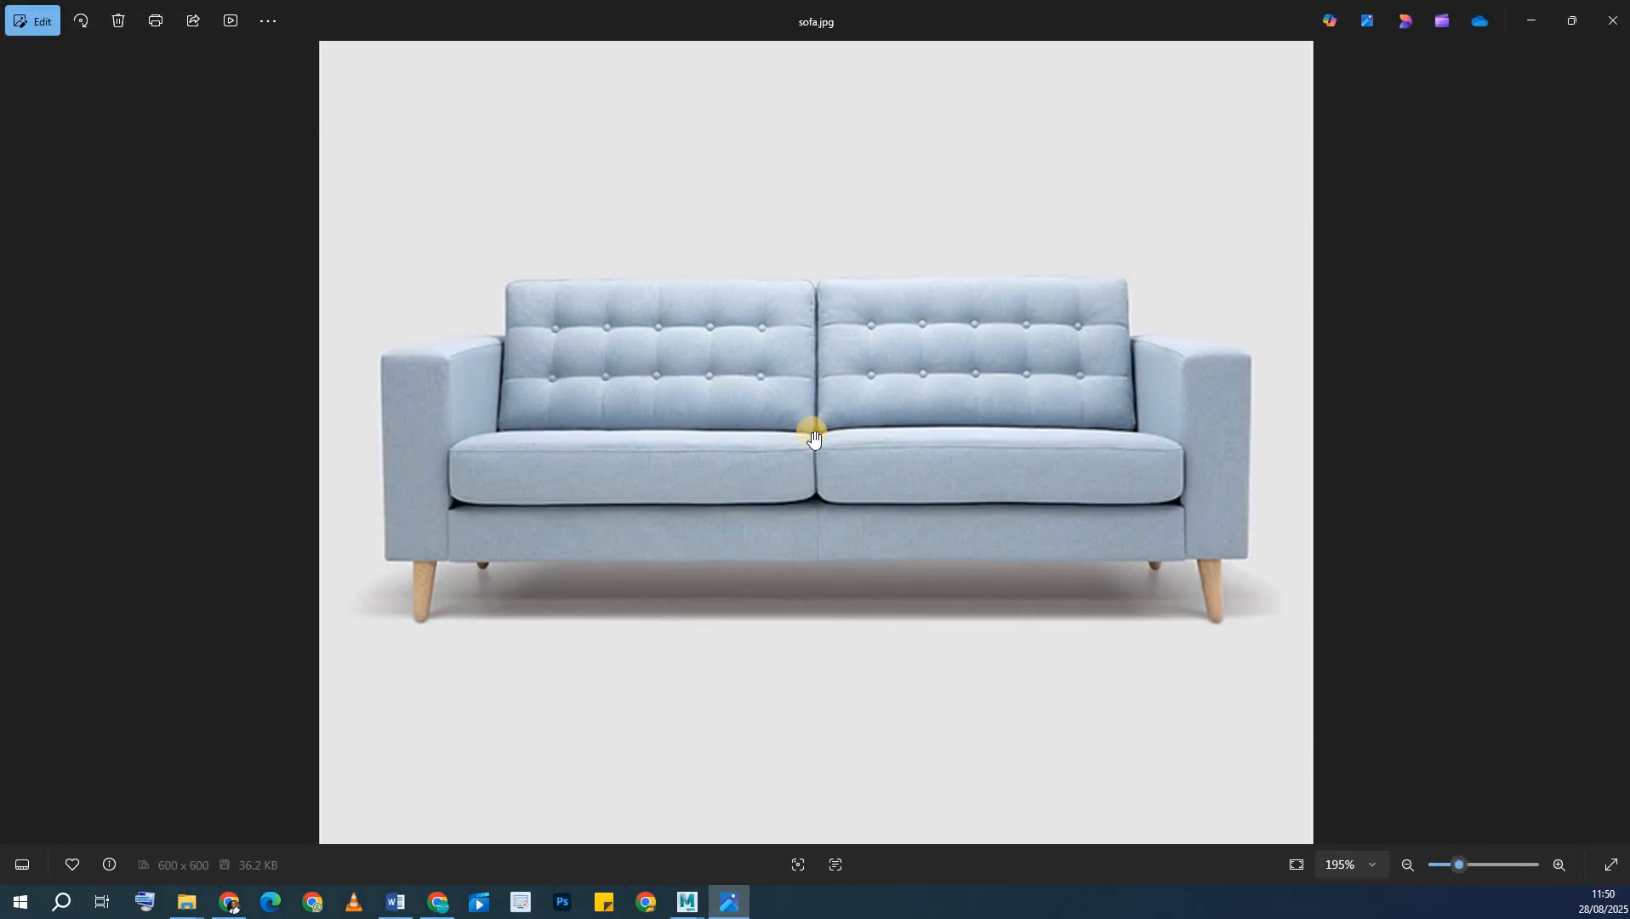
left_click(1531, 21)
left_click_drag(678, 416, 858, 327, "alt")
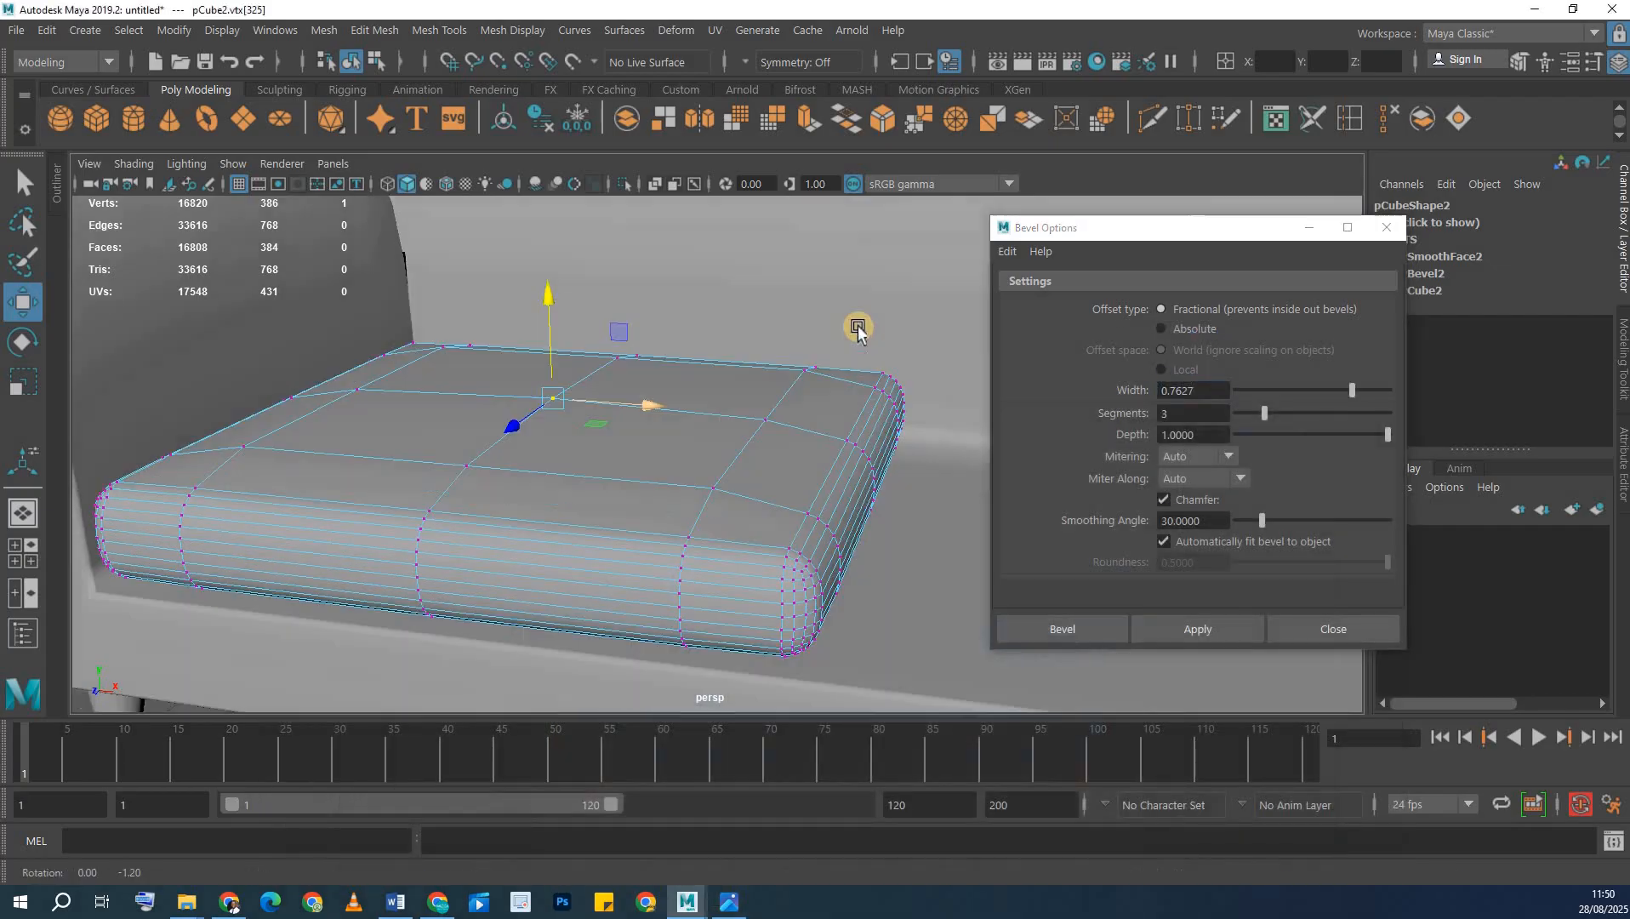
right_click_drag(858, 328, 922, 273)
- Scale the whole seat cushion vertically to Scale Y 1.035 and minimize the Bevel Options window
right_click_drag(727, 389, 218, 552, "alt")
left_click(217, 552)
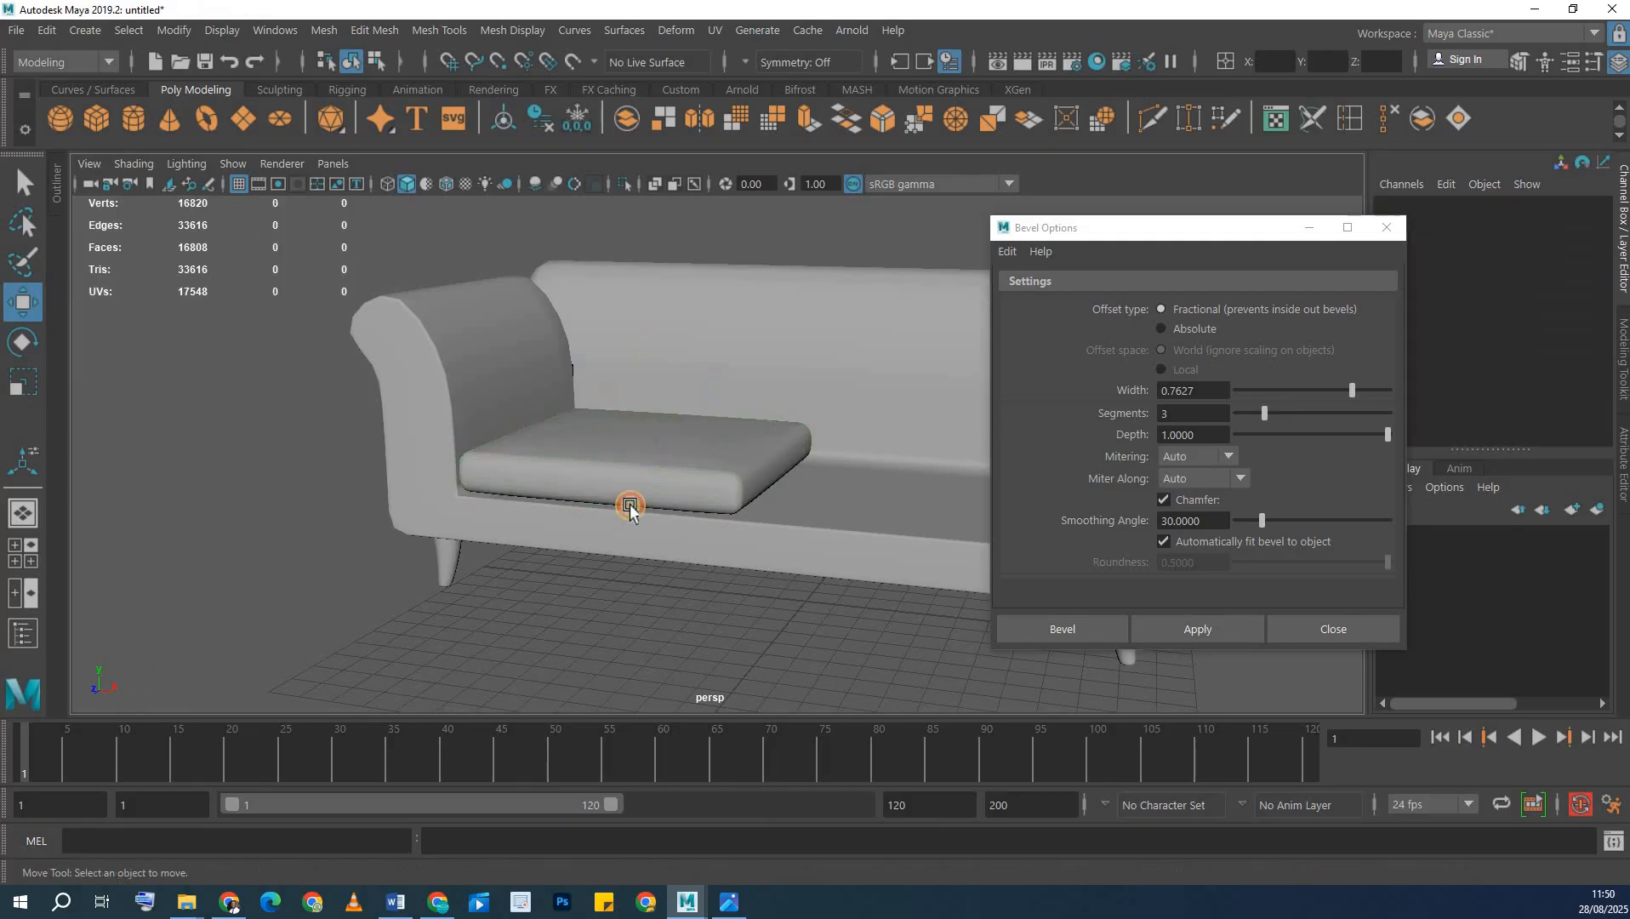
mouse_move(629, 502)
left_mouse_down("alt")
mouse_move(653, 519)
mouse_move(615, 477)
left_mouse_up("alt")
left_click(619, 478)
key("r")
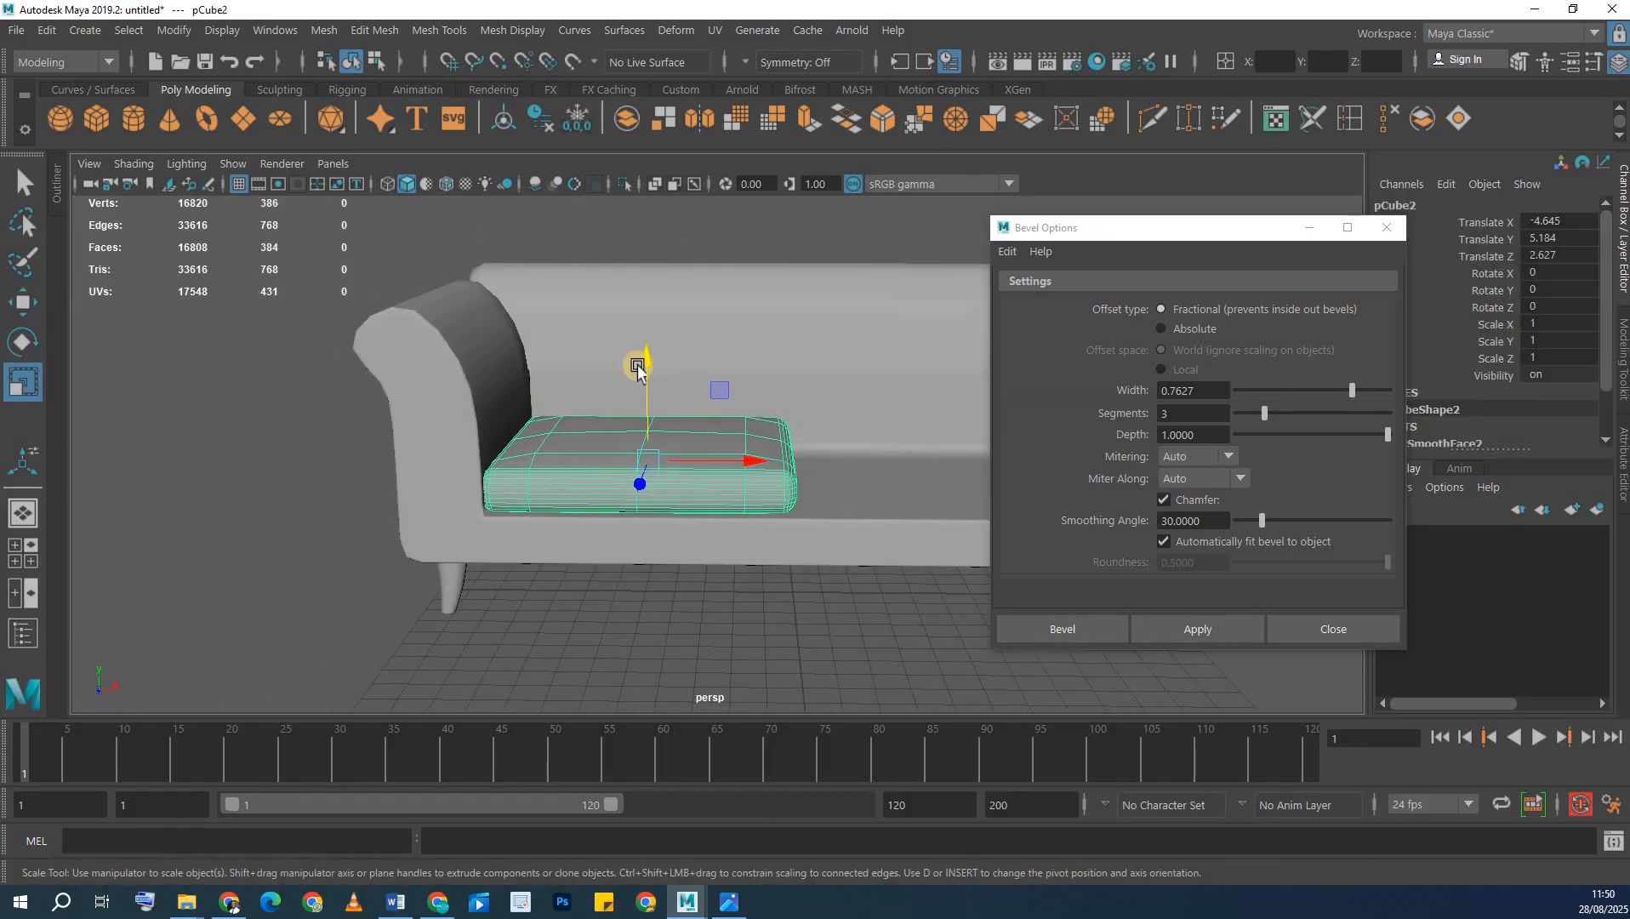
left_click_drag(639, 363, 735, 436)
left_click(1314, 232)
left_click(357, 586)
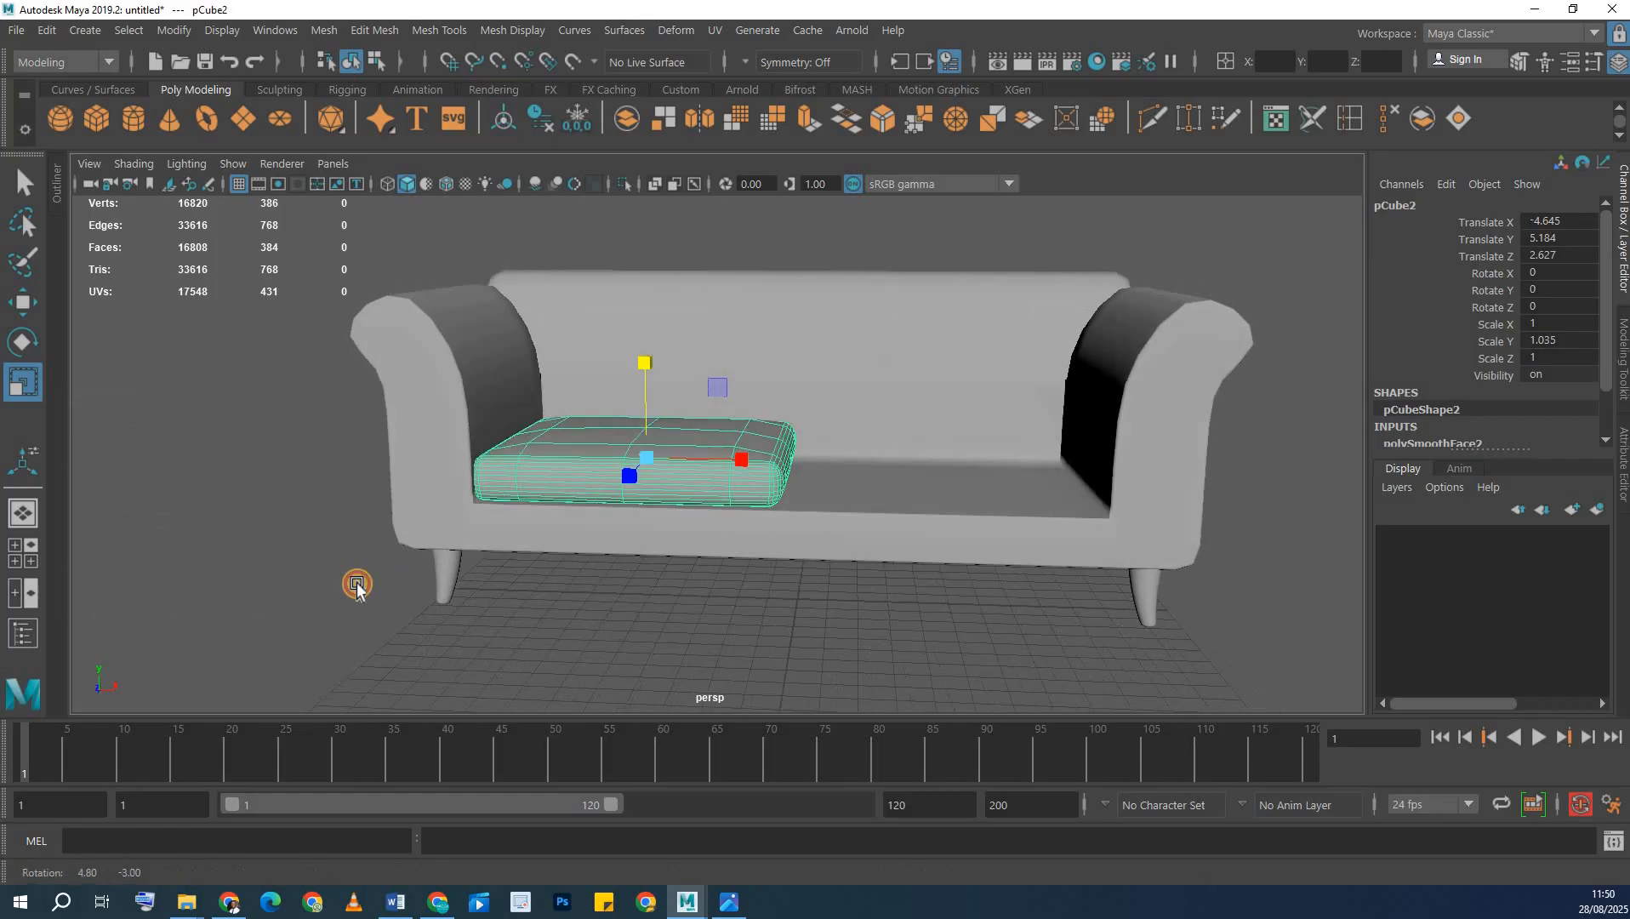
- Smooth the seat cushion once more with 1 division and return it to object mode
left_click(668, 467)
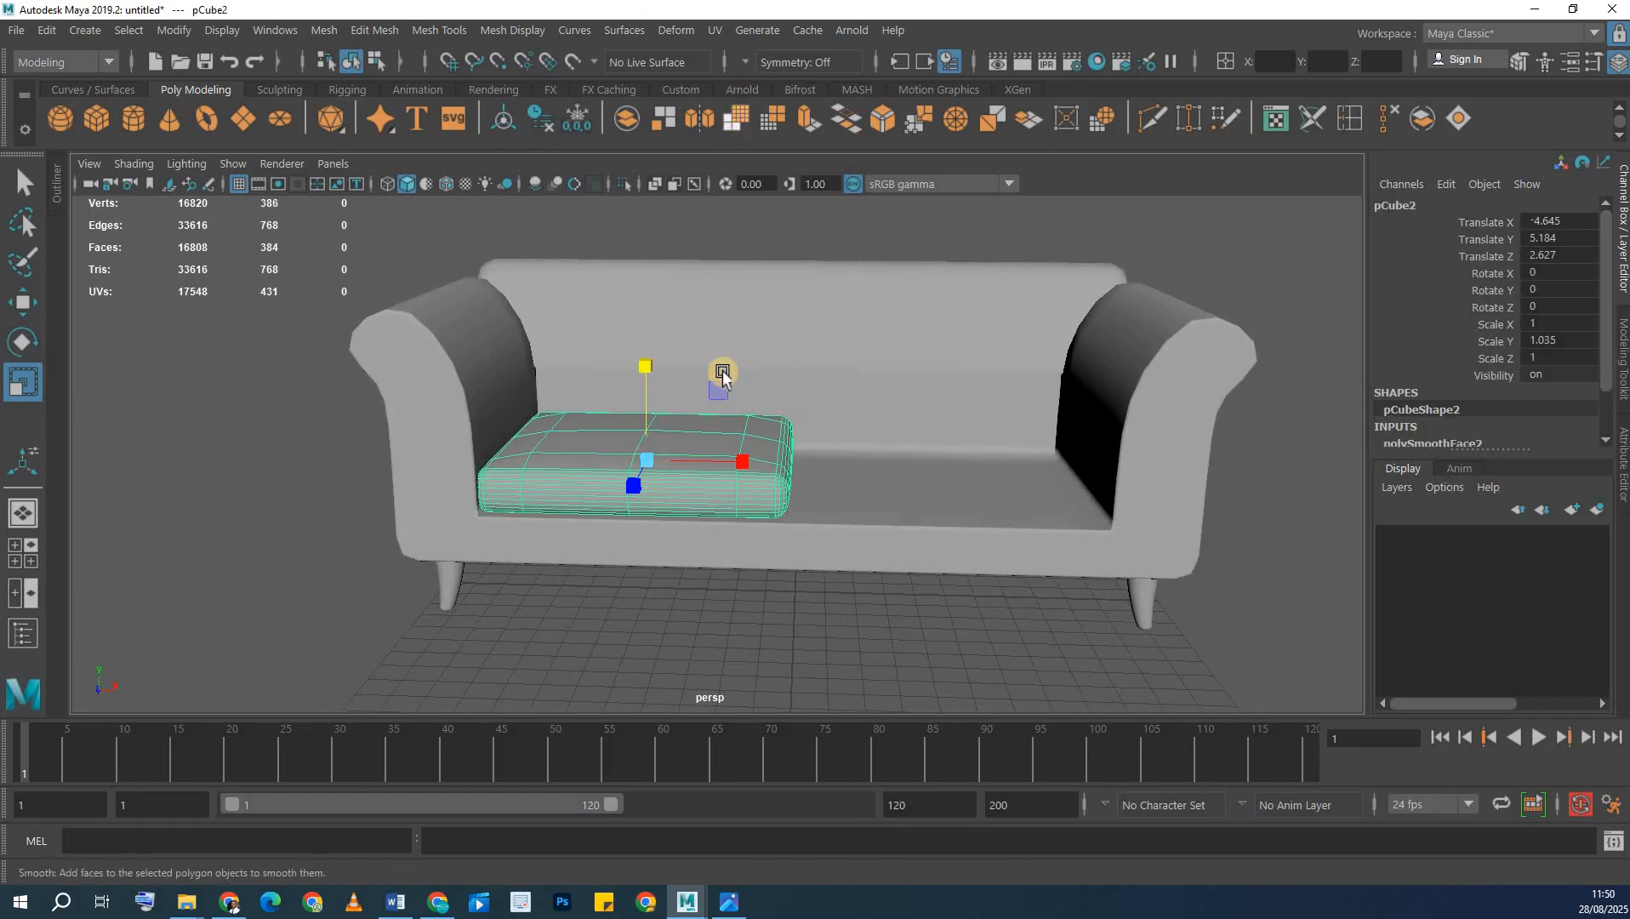
left_click_drag(570, 415, 584, 466, "alt")
right_click_drag(585, 467, 657, 255)
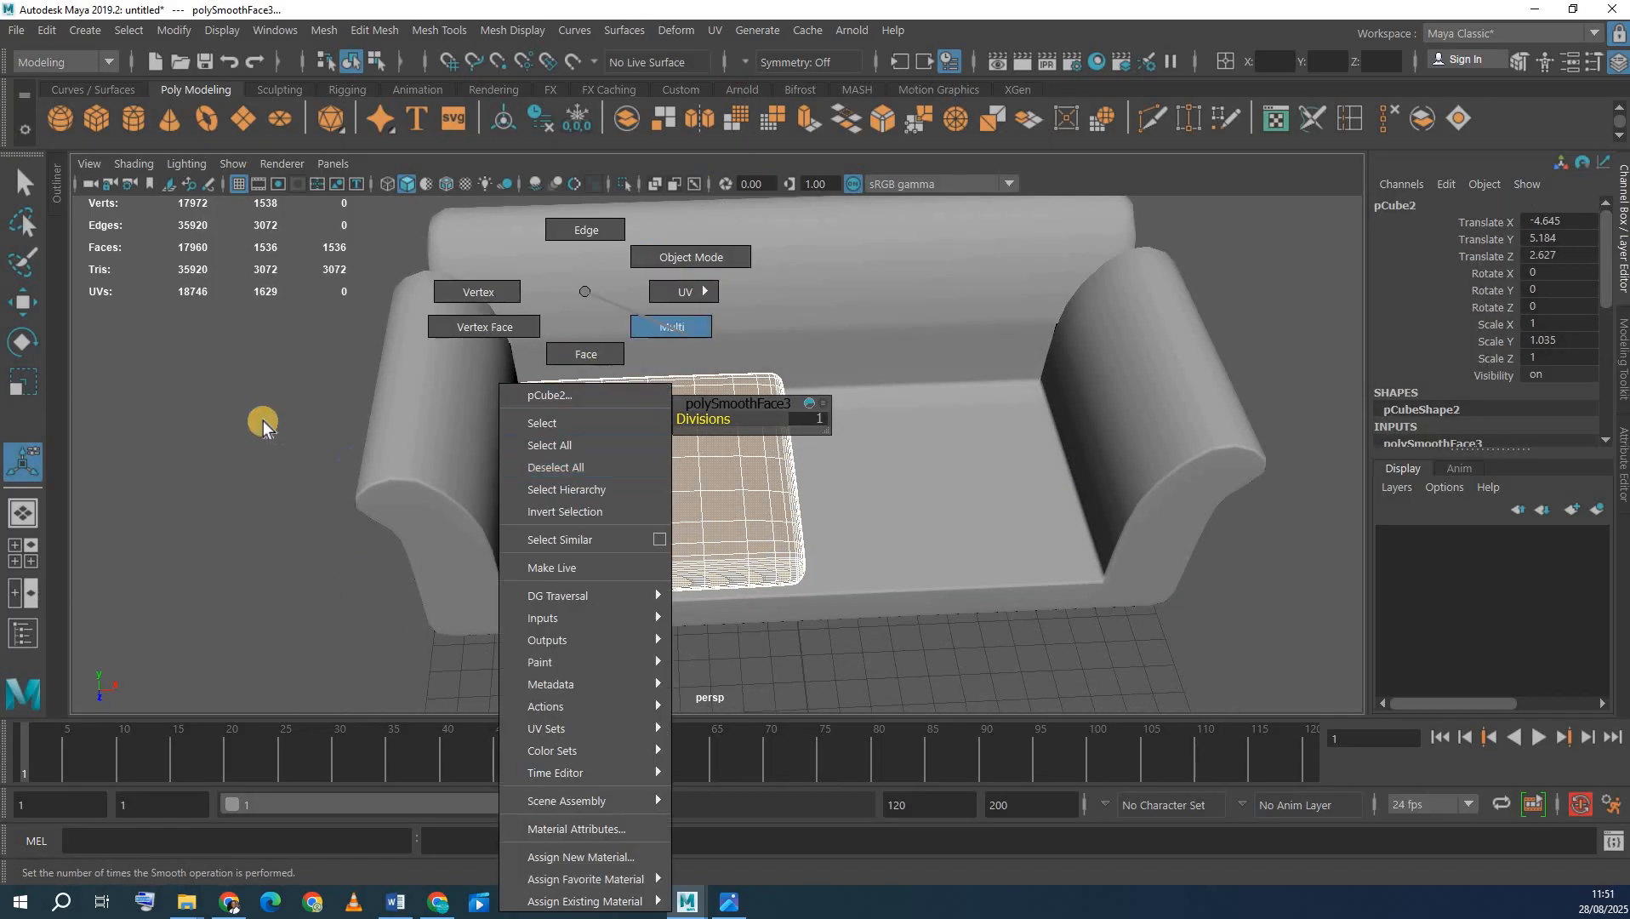
key("q")
left_click(263, 422)
left_click_drag(587, 464, 736, 425, "alt")
left_click(639, 491)
left_click_drag(640, 476, 581, 397, "alt")
scroll(706, 371, "up", 2)
scroll(611, 389, "up", 3)
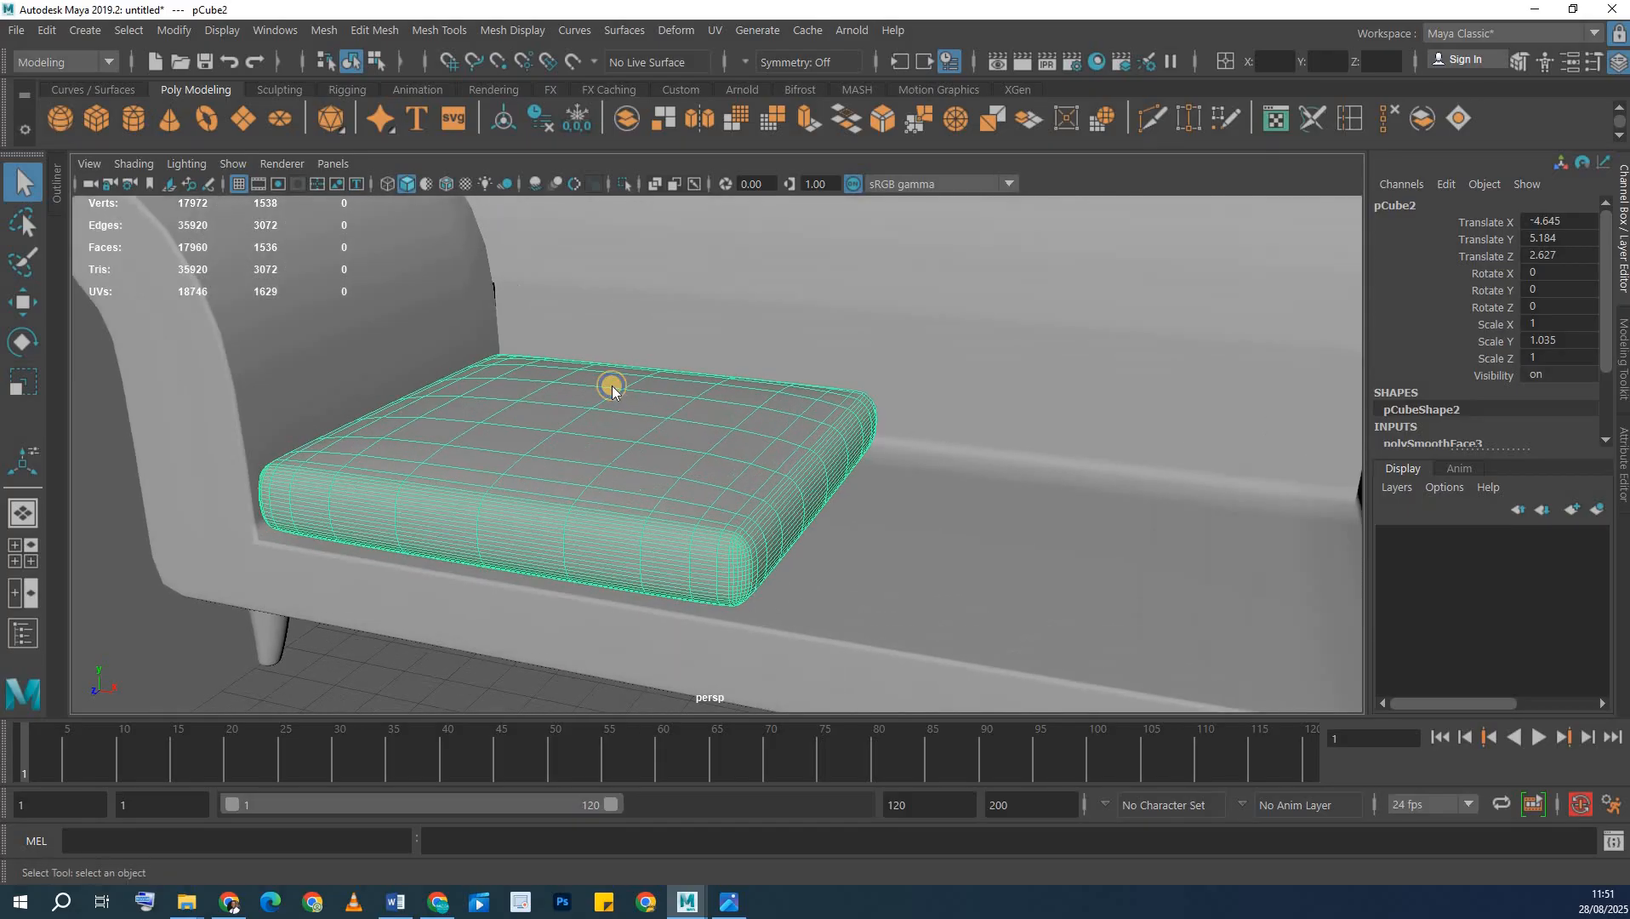
right_click_drag(612, 387, 770, 265)
- Duplicate the seat cushion and move the copy along X onto the empty half of the seat
scroll(593, 518, "down", 5)
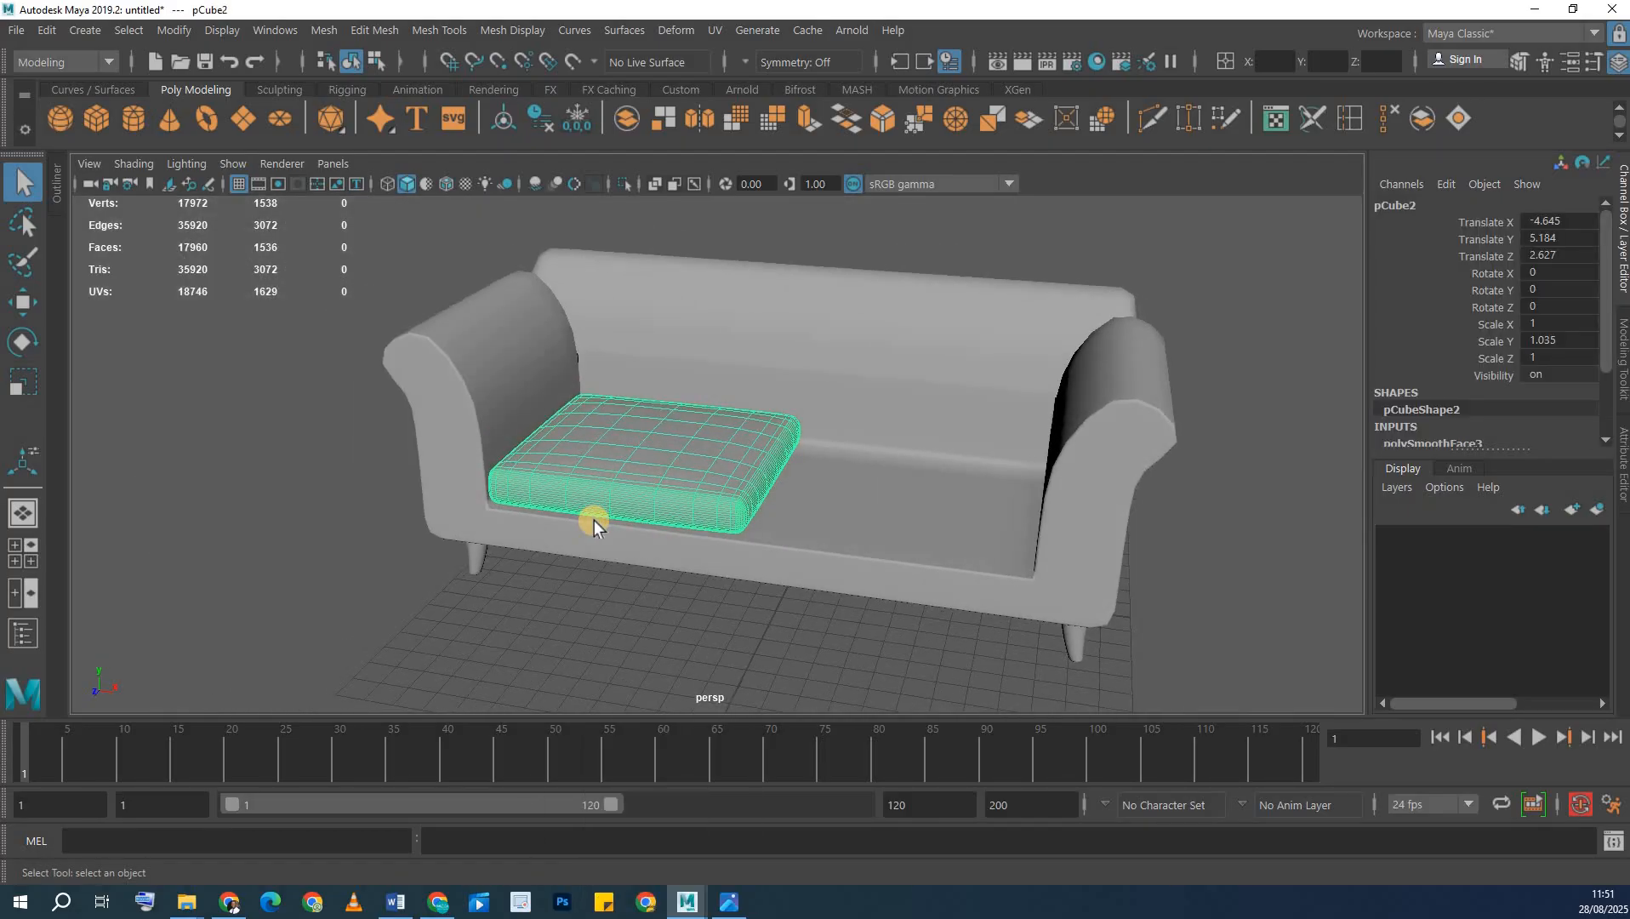
key("ctrl+d")
key("w")
middle_click_drag(896, 513, 989, 525)
left_click_drag(962, 547, 808, 563, "alt")
- Scale both seat cushions together to Scale Y 1.207 and Scale Z 1.072, then deselect them
scroll(887, 497, "up", 5)
left_click(857, 498)
key("r")
left_click_drag(1033, 466, 971, 553, "alt")
left_click(968, 519)
key("ctrl+z")
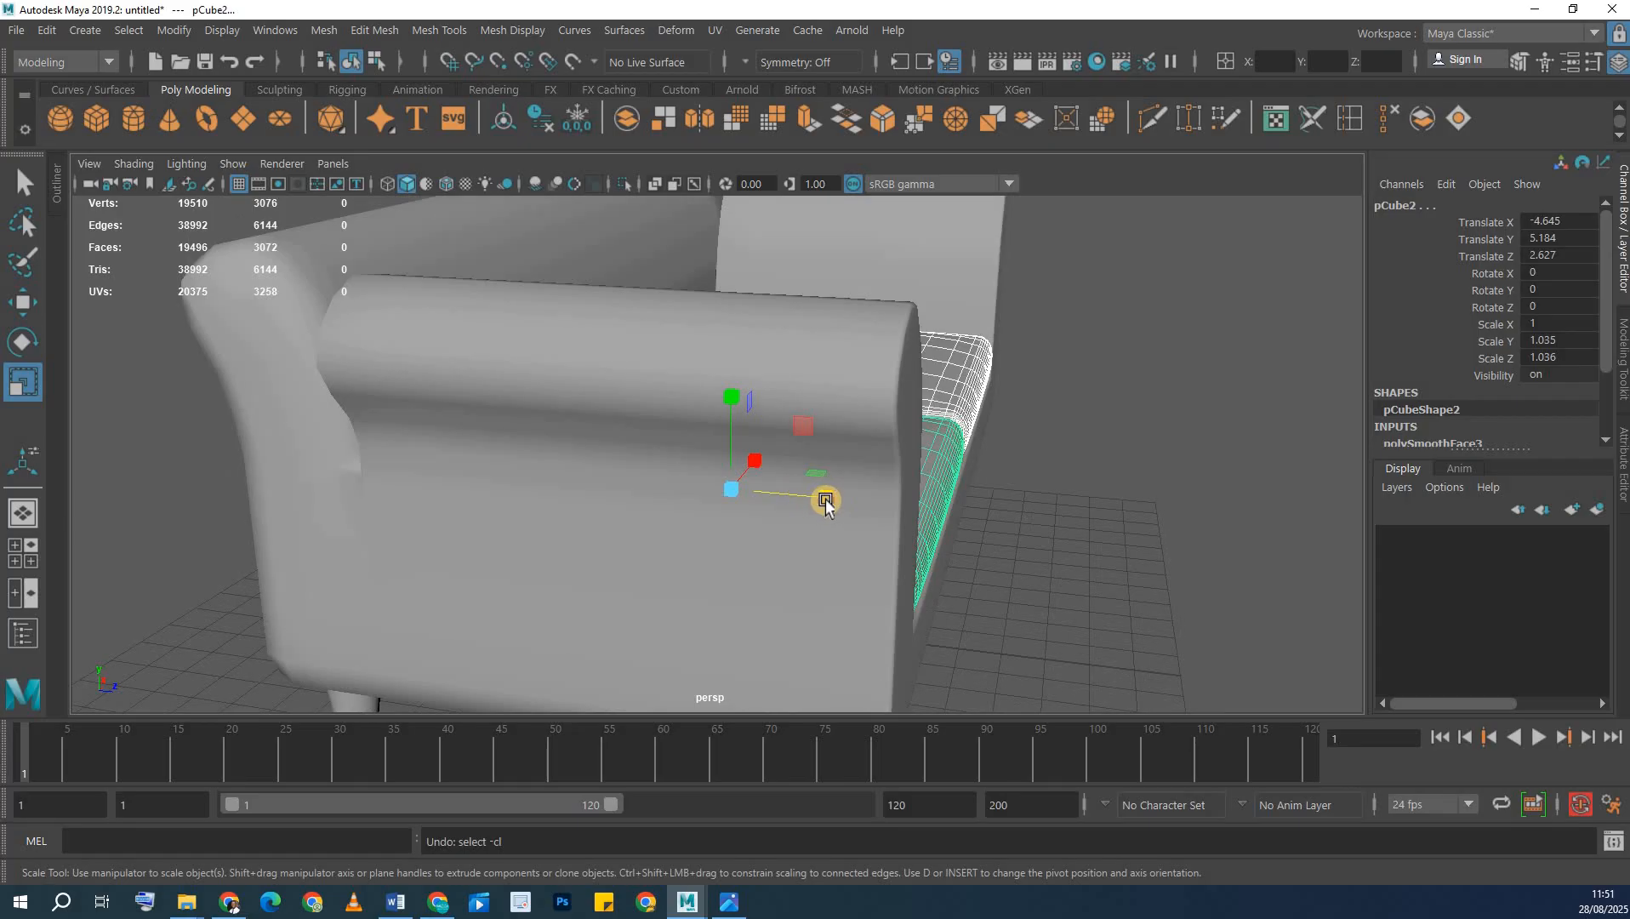
left_click_drag(825, 500, 825, 500)
left_click_drag(1047, 503, 636, 353, "alt")
left_click_drag(680, 469, 990, 541, "alt")
key("ctrl+z")
left_click(934, 508)
scroll(902, 498, "down", 5)
left_click_drag(859, 486, 750, 577, "alt")
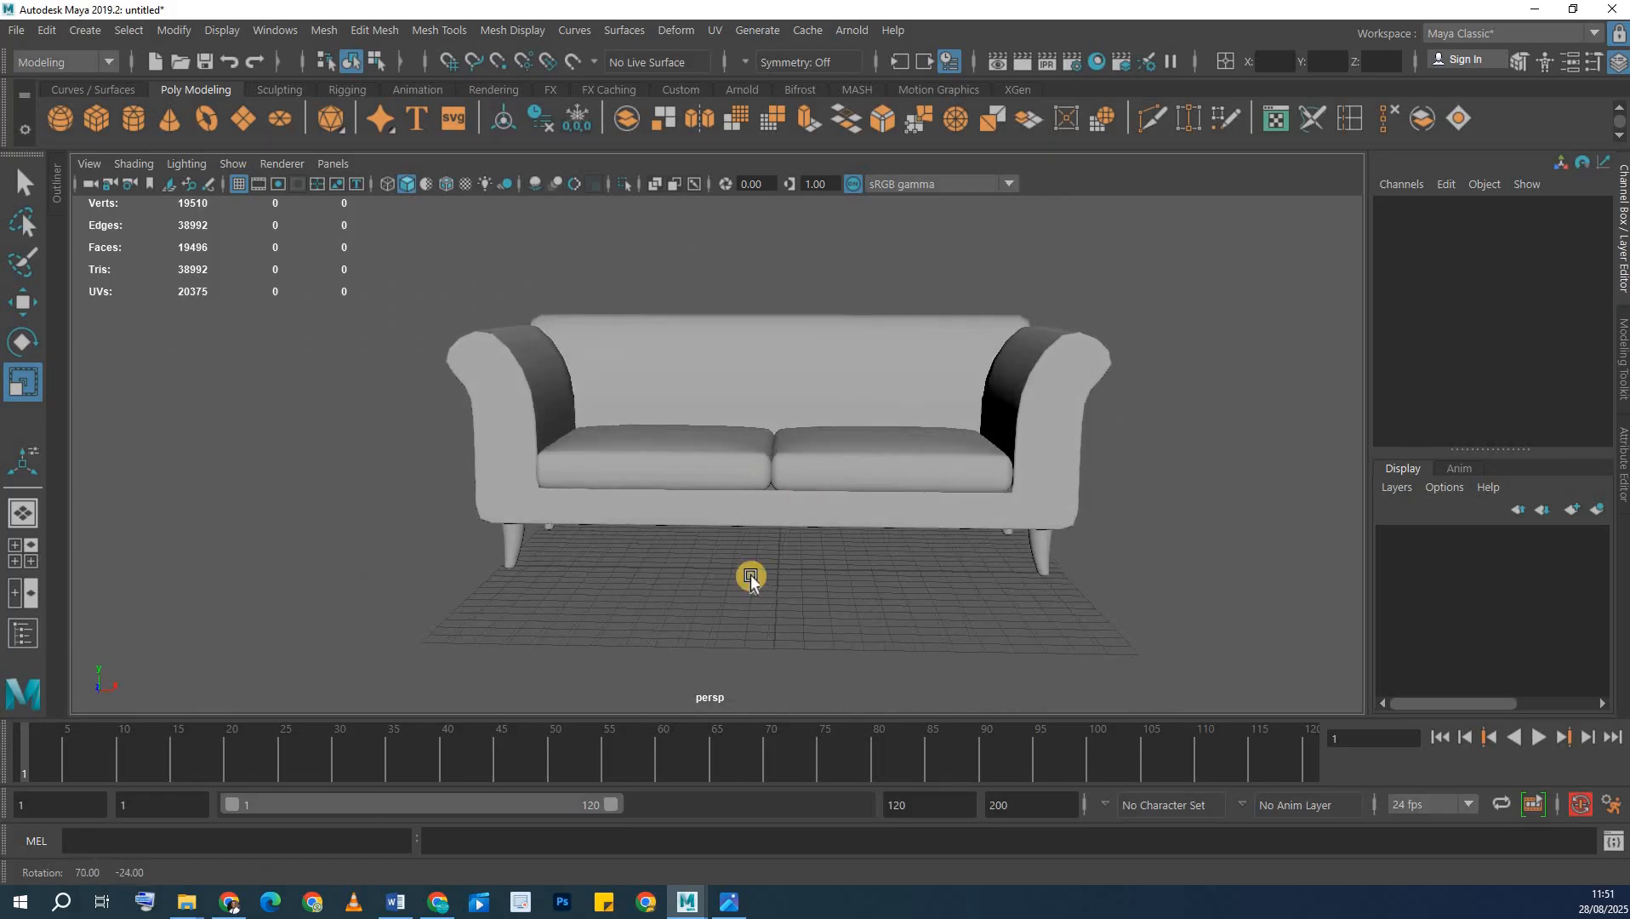
- Examine the back cushions in the sofa reference image and return to the model
left_click(726, 900)
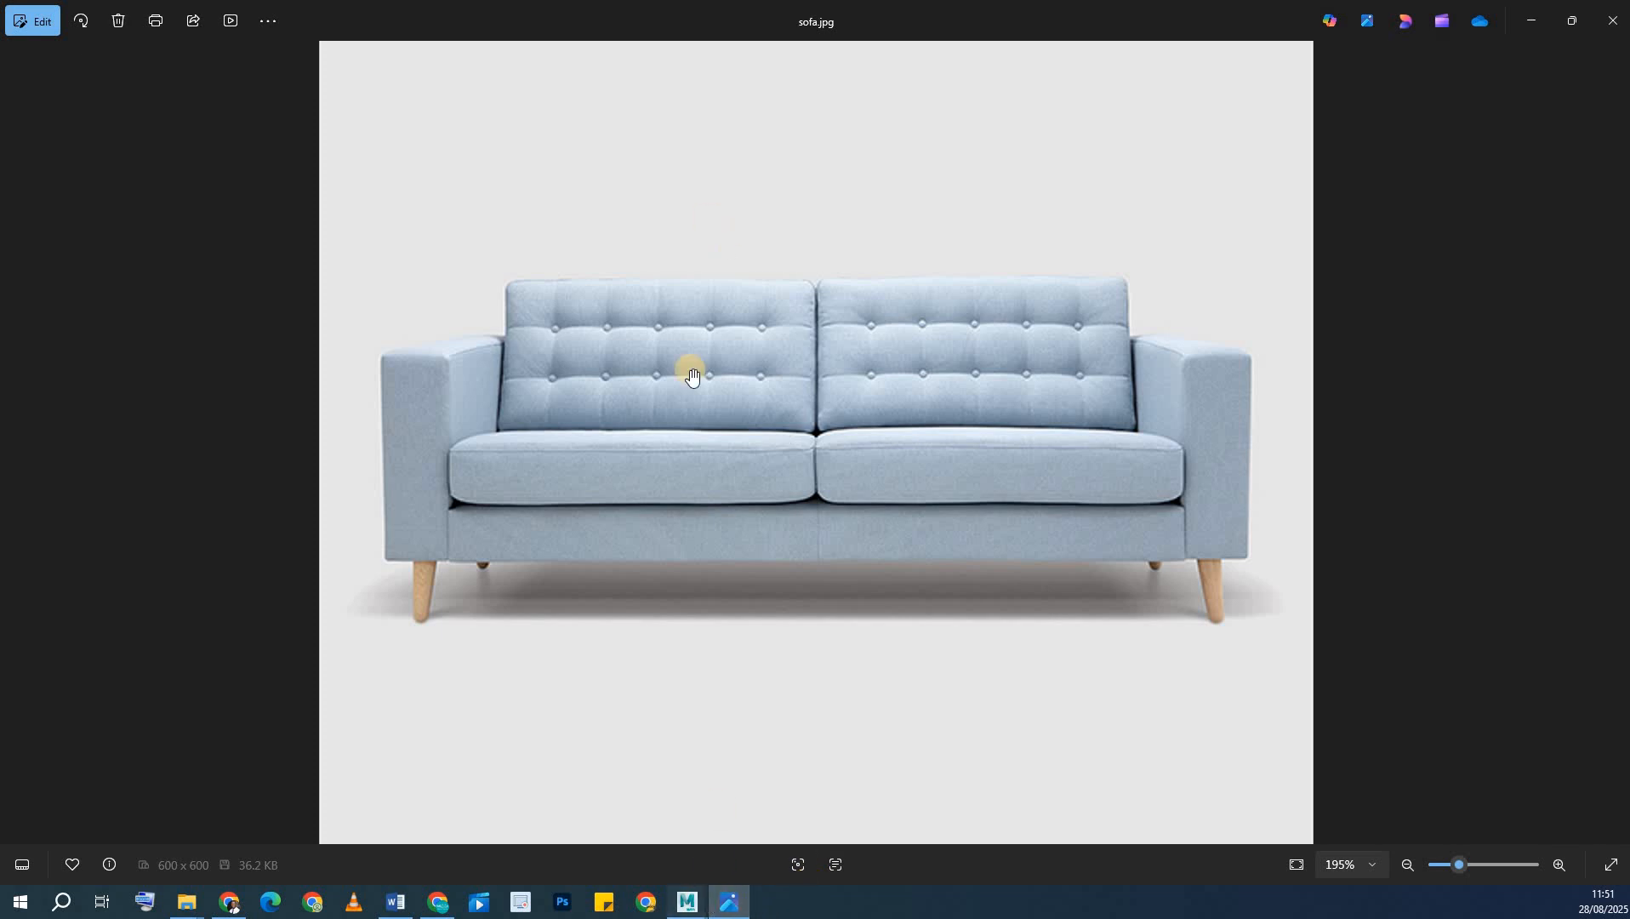
left_click(1531, 17)
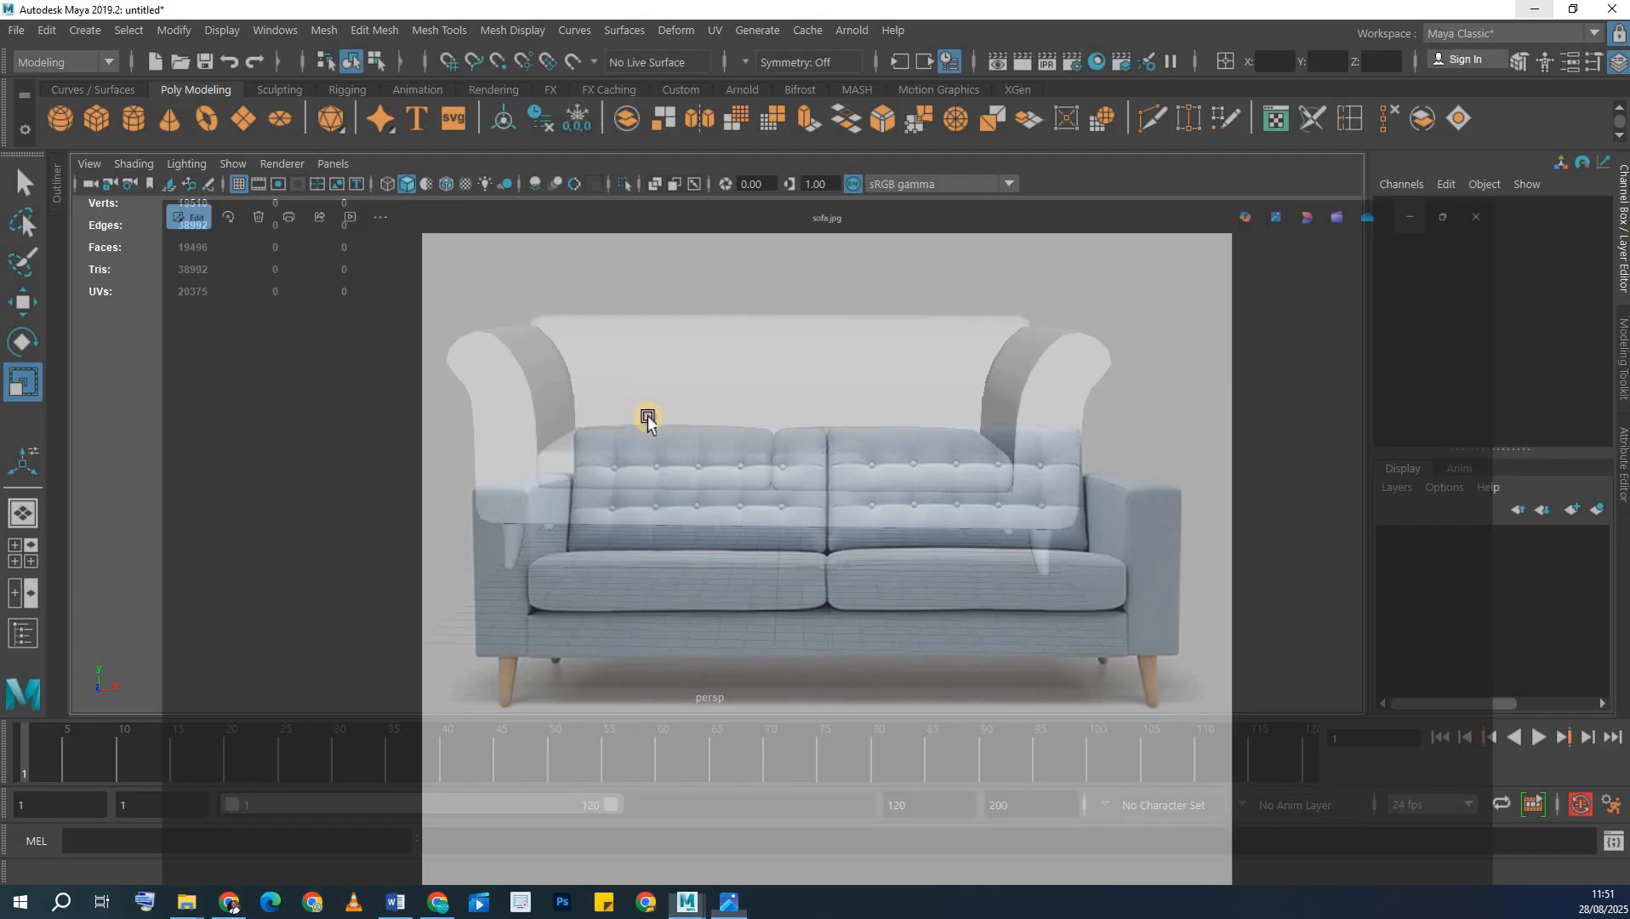
left_click_drag(646, 419, 618, 454, "alt")
left_click(618, 454)
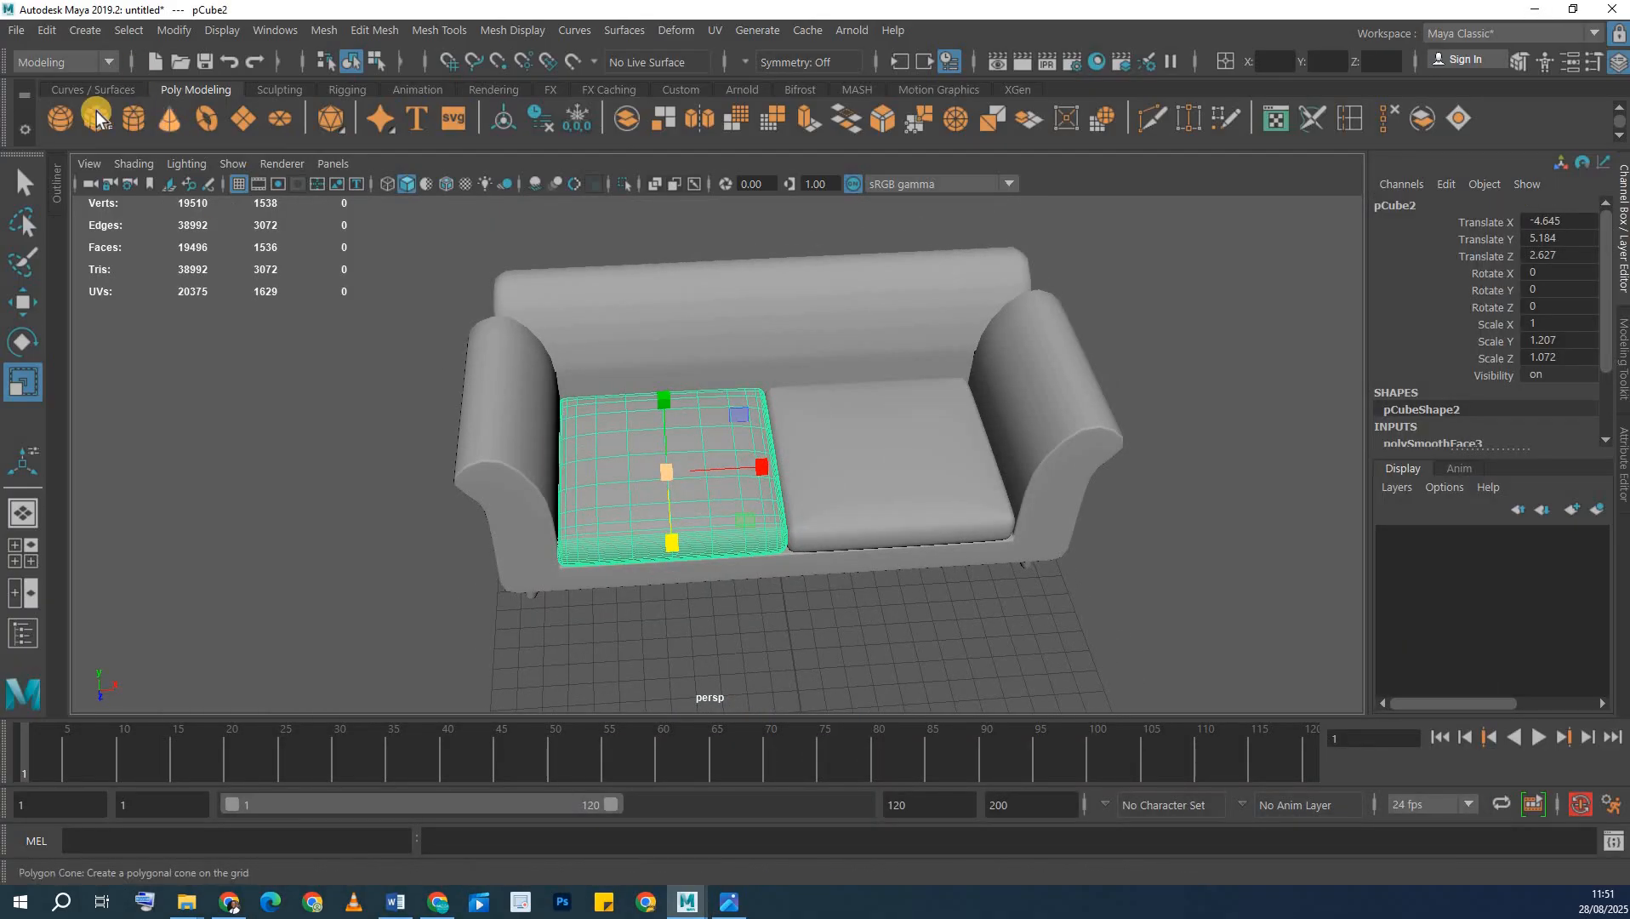
- Create a thin upright polygon cube in front of the sofa and widen it to Scale X 1.168
middle_click_drag(590, 423, 581, 257, "alt")
middle_click_drag(609, 565, 587, 552, "alt")
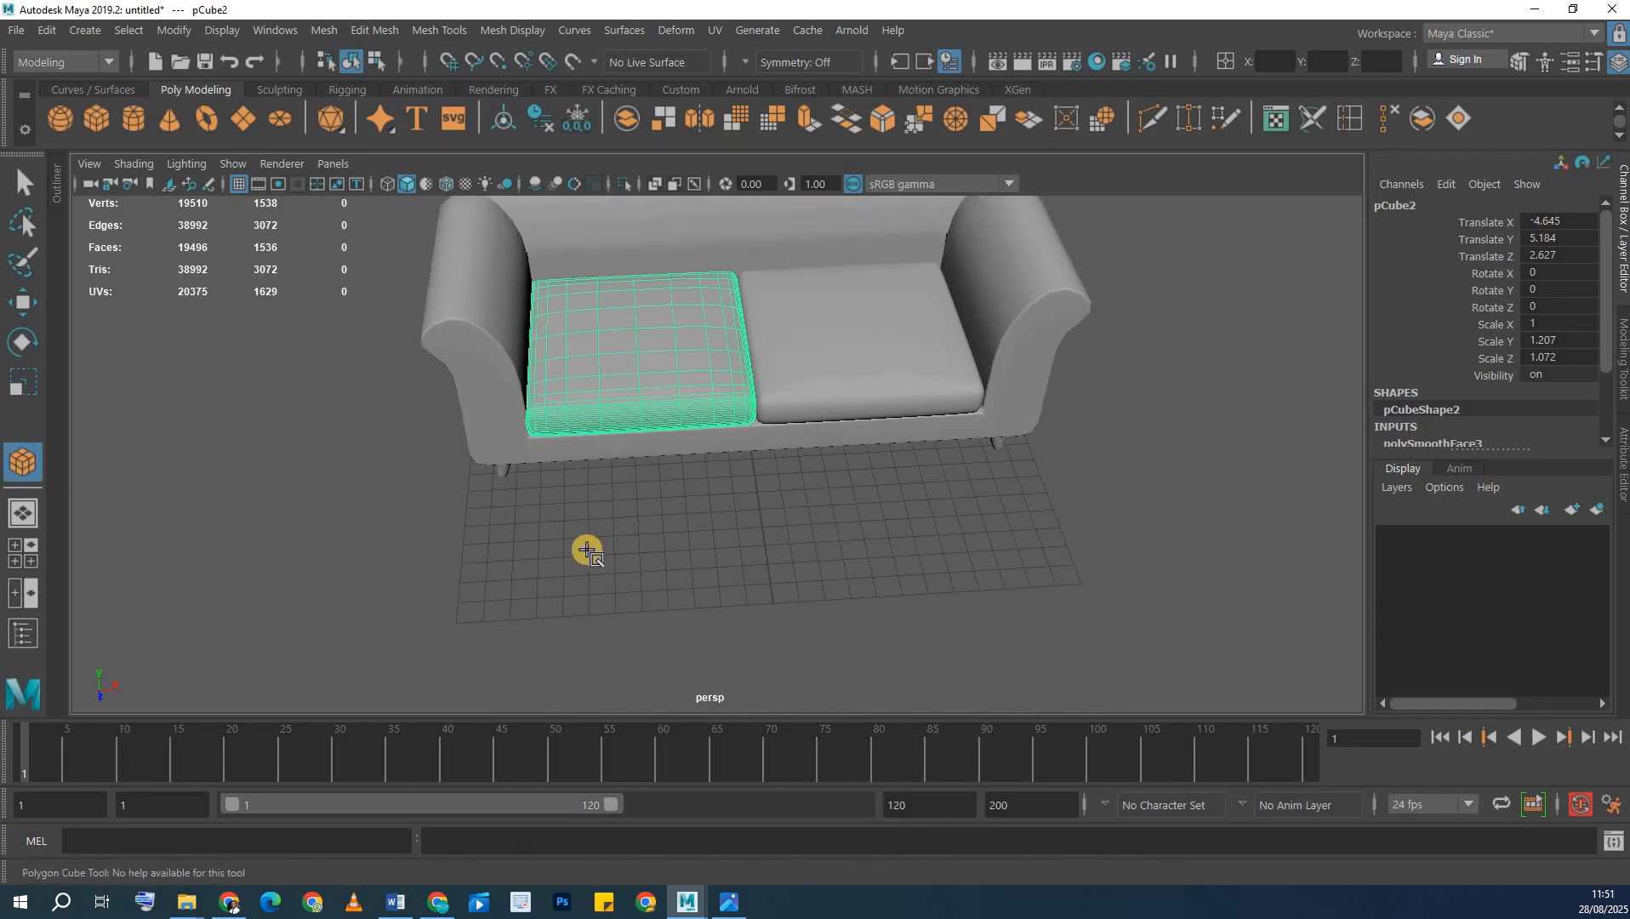
left_click_drag(782, 576, 783, 577)
mouse_move(581, 547)
left_mouse_down()
mouse_move(777, 585)
mouse_move(819, 565)
left_mouse_up()
left_click_drag(810, 470, 740, 458)
key("r")
left_click_drag(742, 481, 737, 420, "alt")
scroll(702, 421, "up", 1)
- Insert two evenly spaced vertical and two horizontal edge loops in the block using the Multiple edge loops option
left_click_drag(1409, 60, 1340, 115)
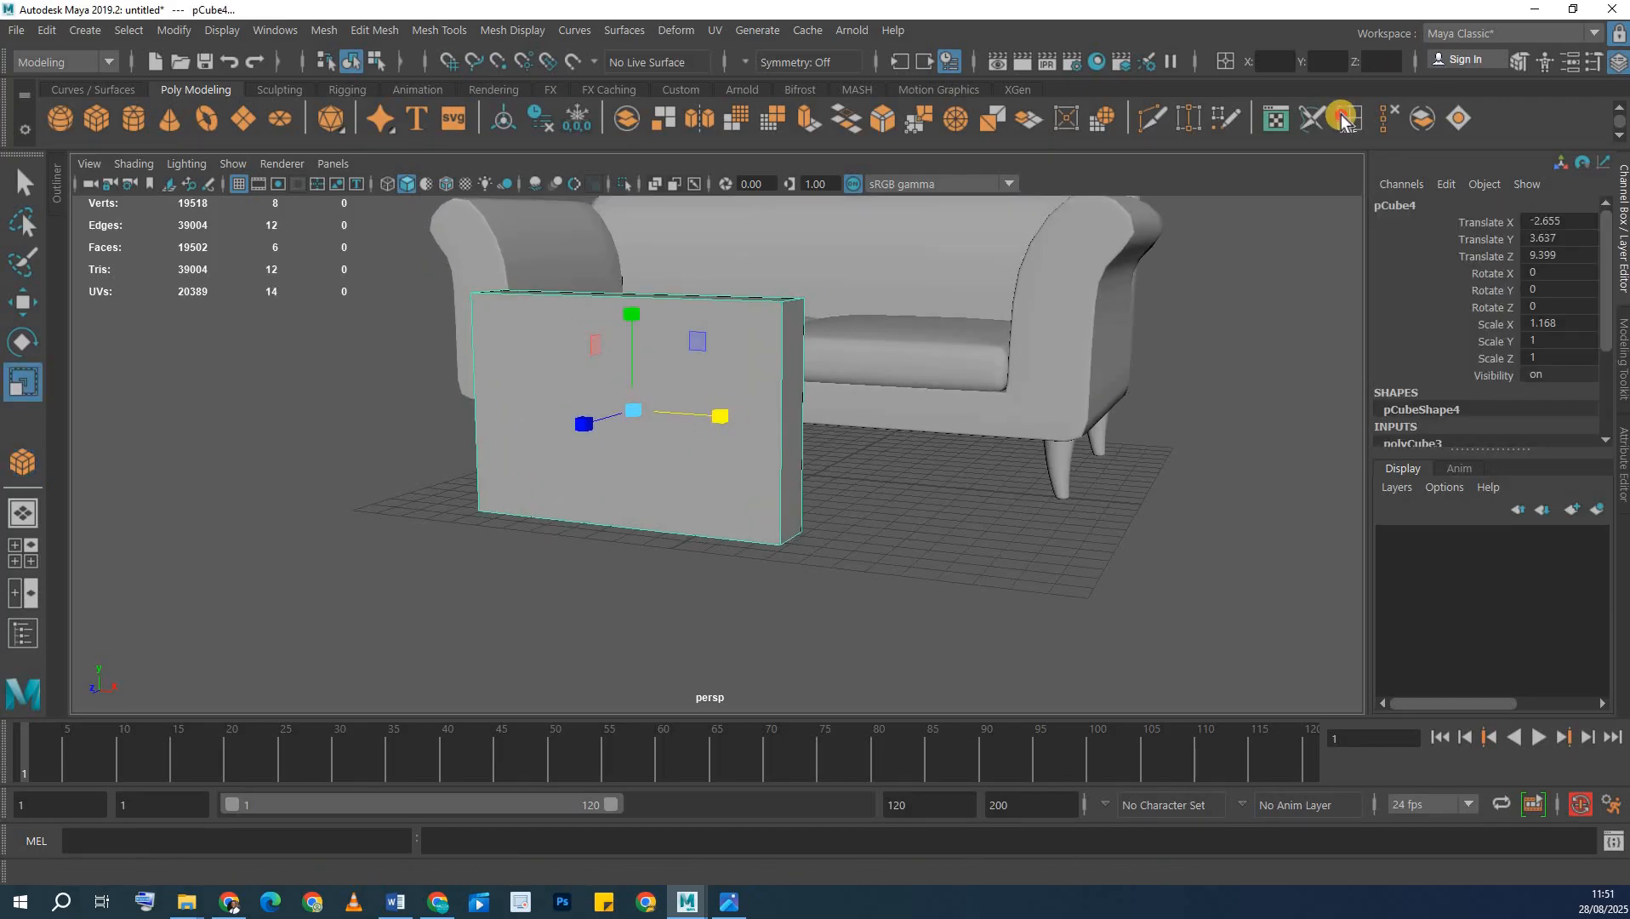
double_click(1306, 128)
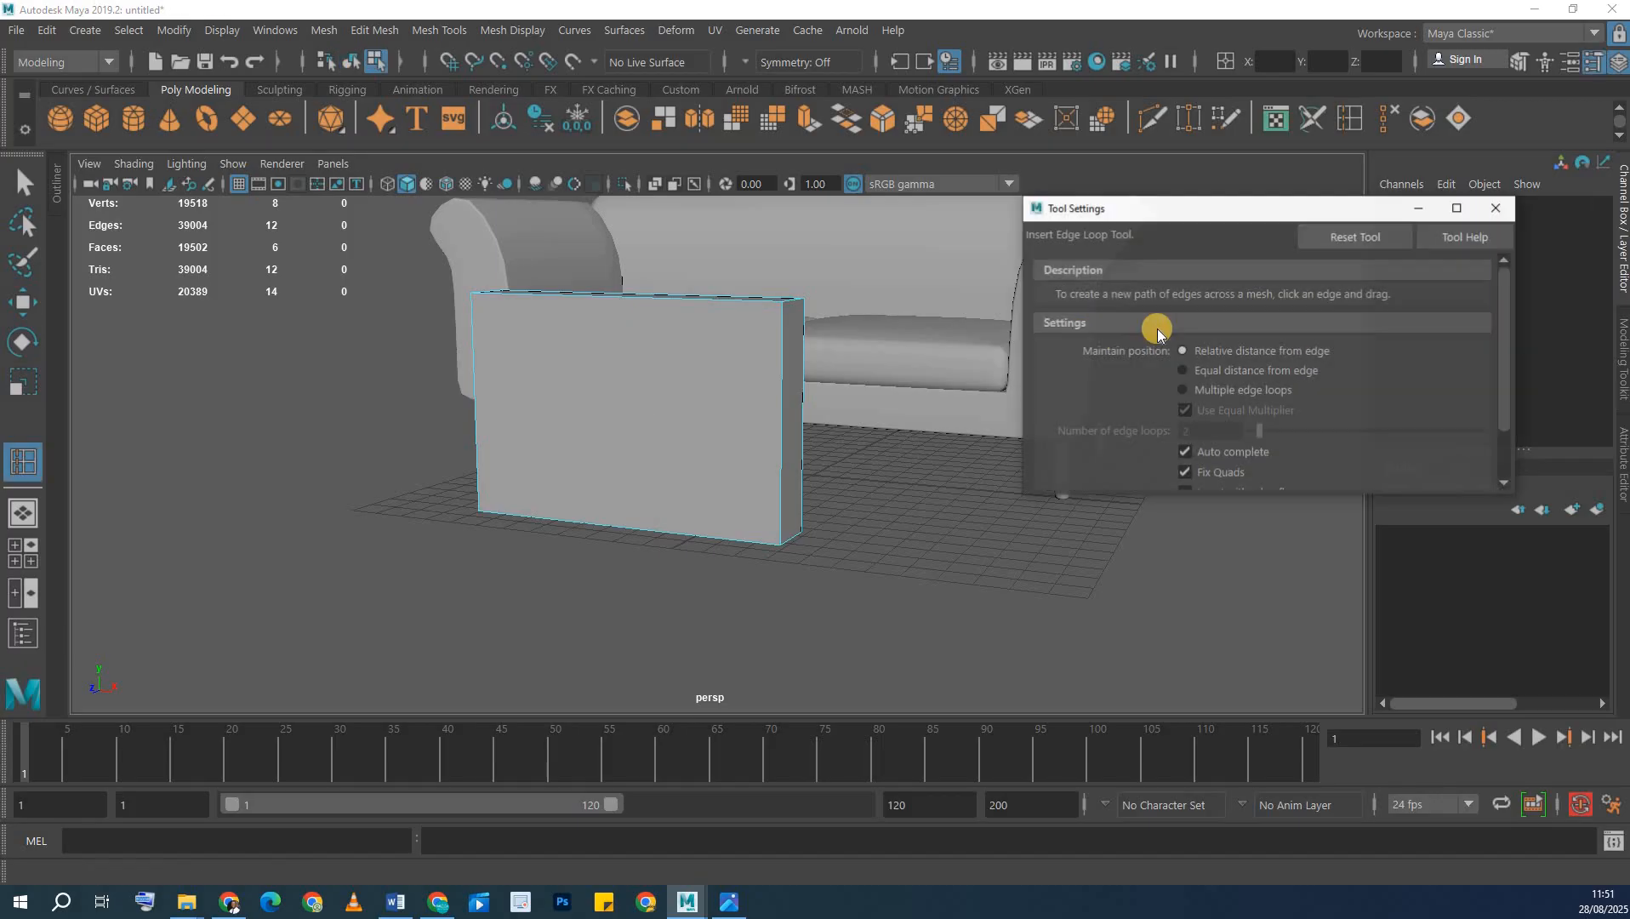
left_click(1198, 389)
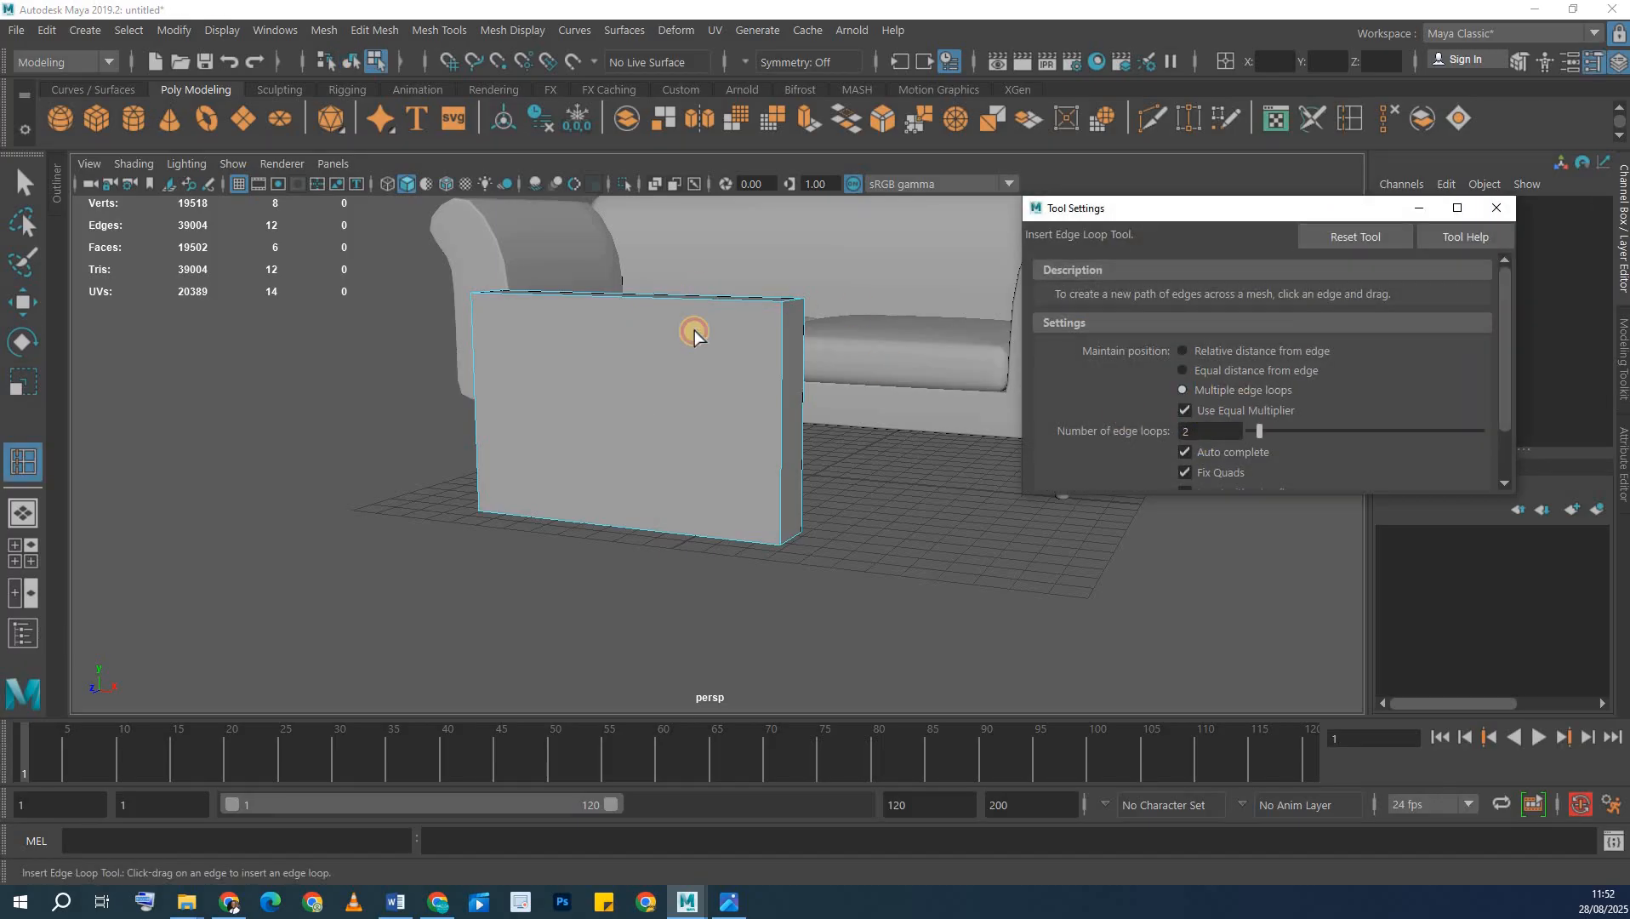
left_click_drag(694, 330, 786, 395)
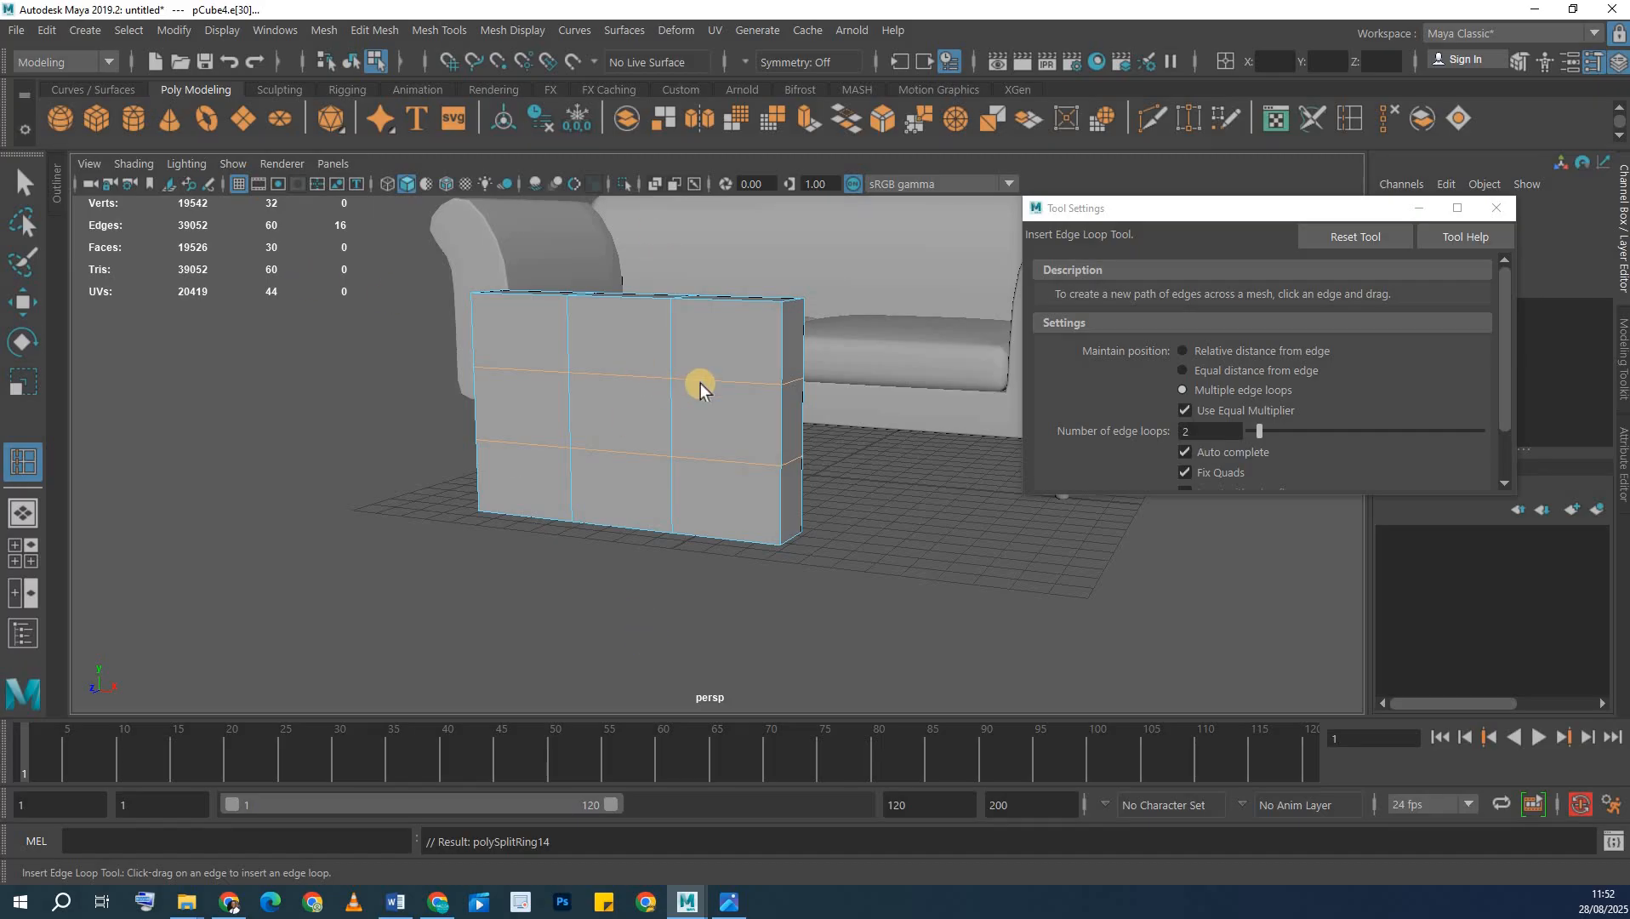
key("q")
- Select the middle face on each narrow end of the block and scale both inward along X to about 0.946
mouse_move(728, 364)
right_mouse_down()
mouse_move(706, 295)
mouse_move(706, 318)
mouse_move(746, 348)
right_mouse_up()
left_click(798, 417)
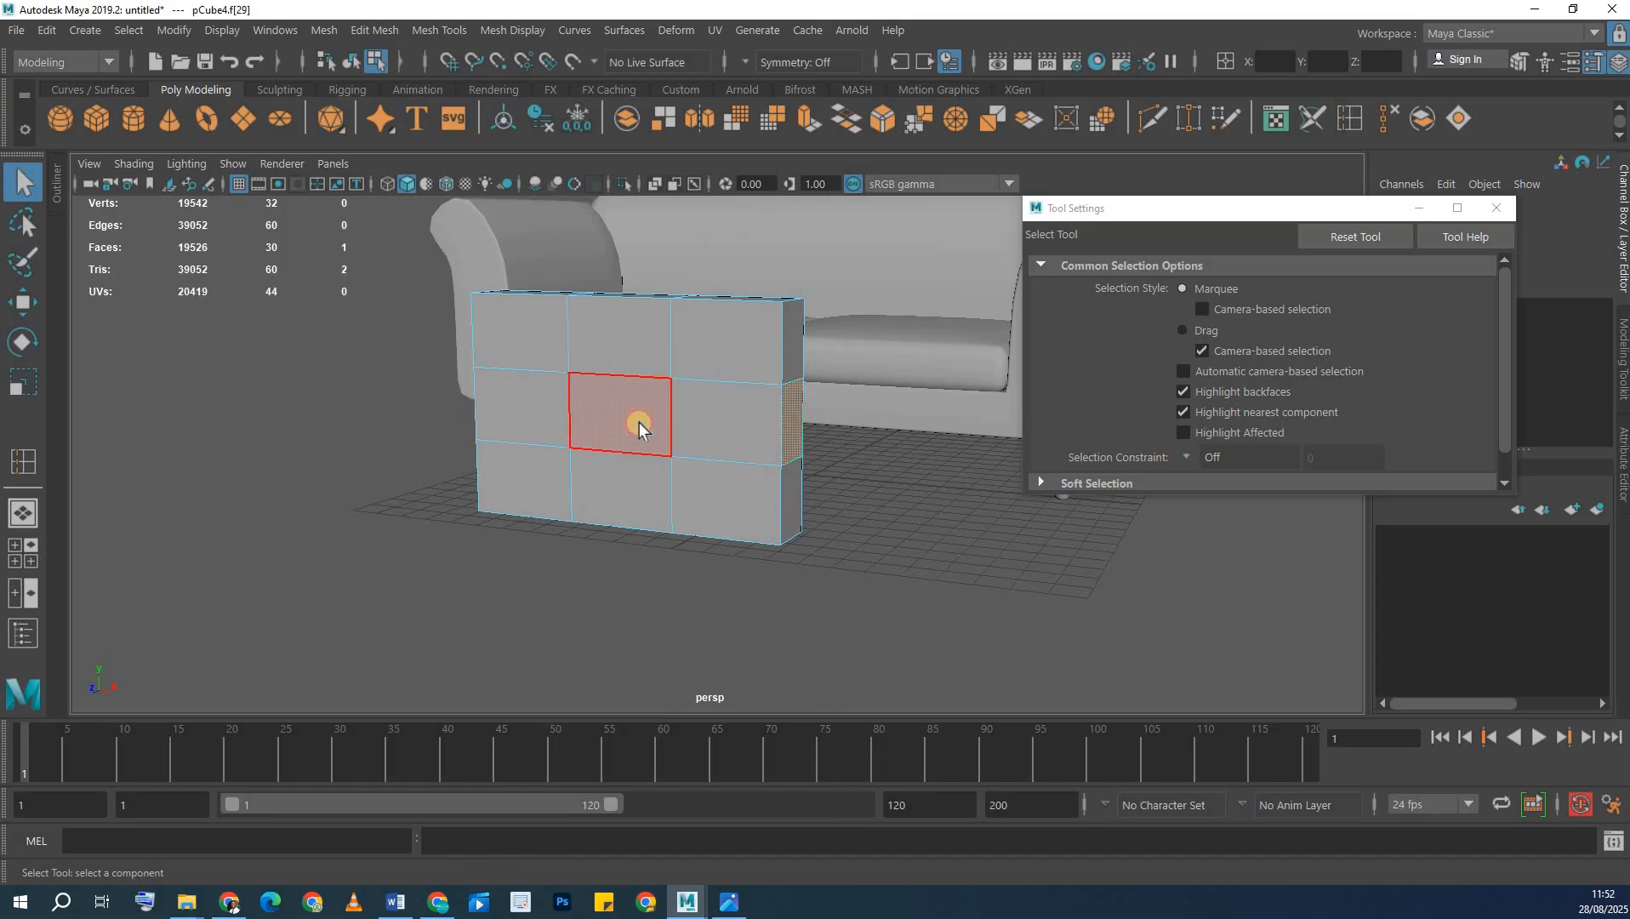
left_click_drag(630, 422, 800, 409, "alt")
left_click(626, 393, "shift")
left_click_drag(633, 405, 593, 424, "alt")
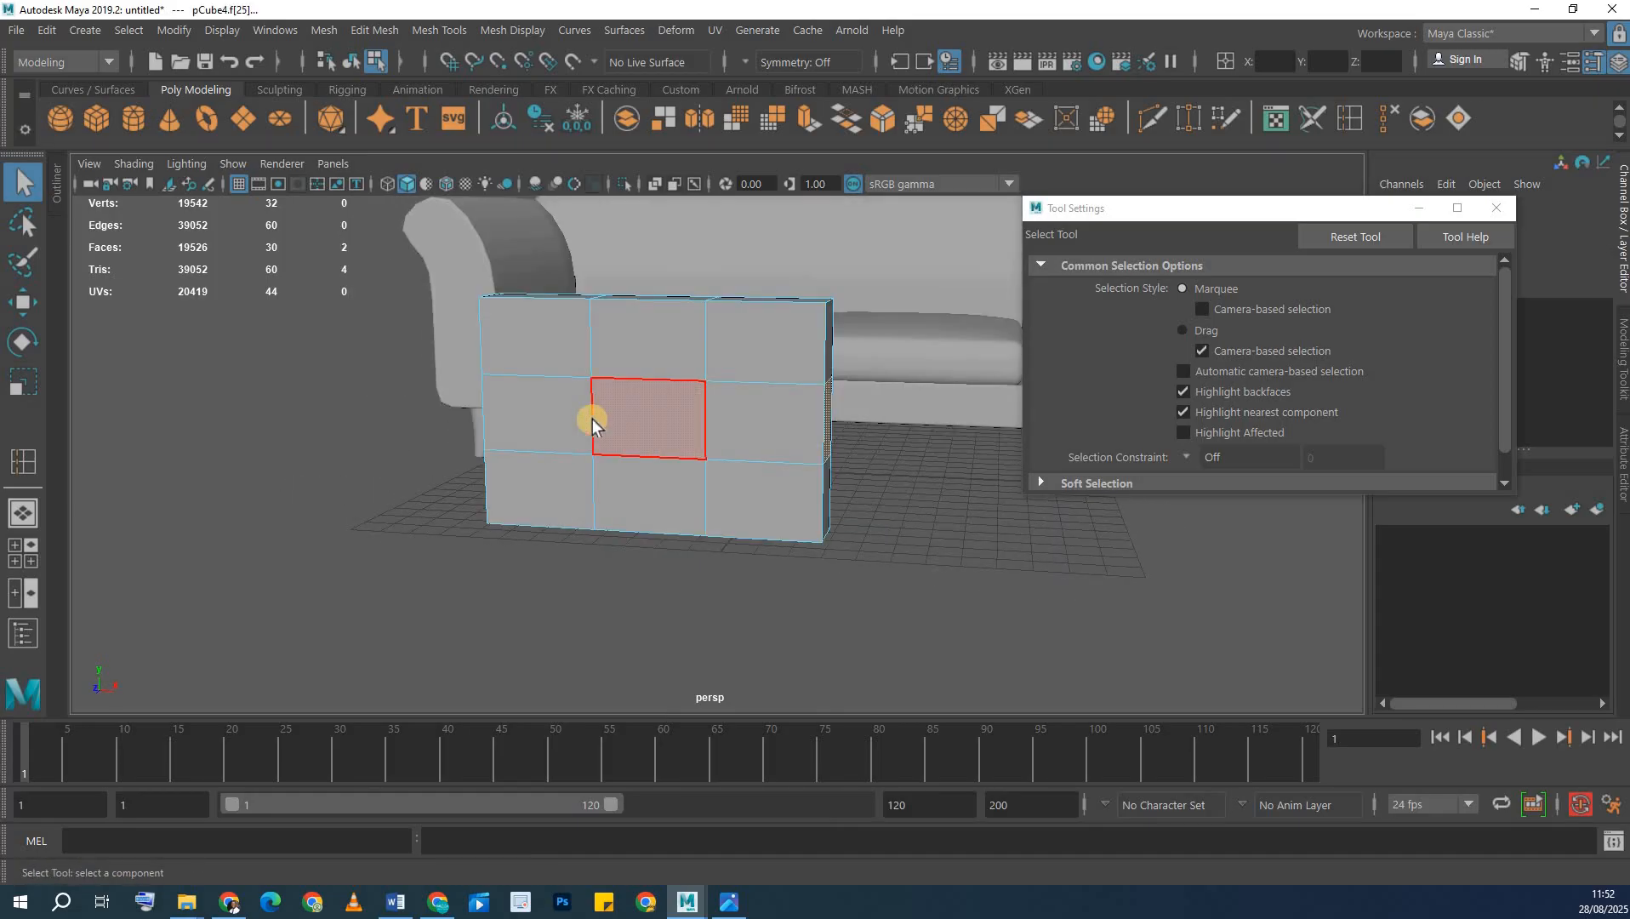
key("r")
left_click_drag(735, 417, 737, 412)
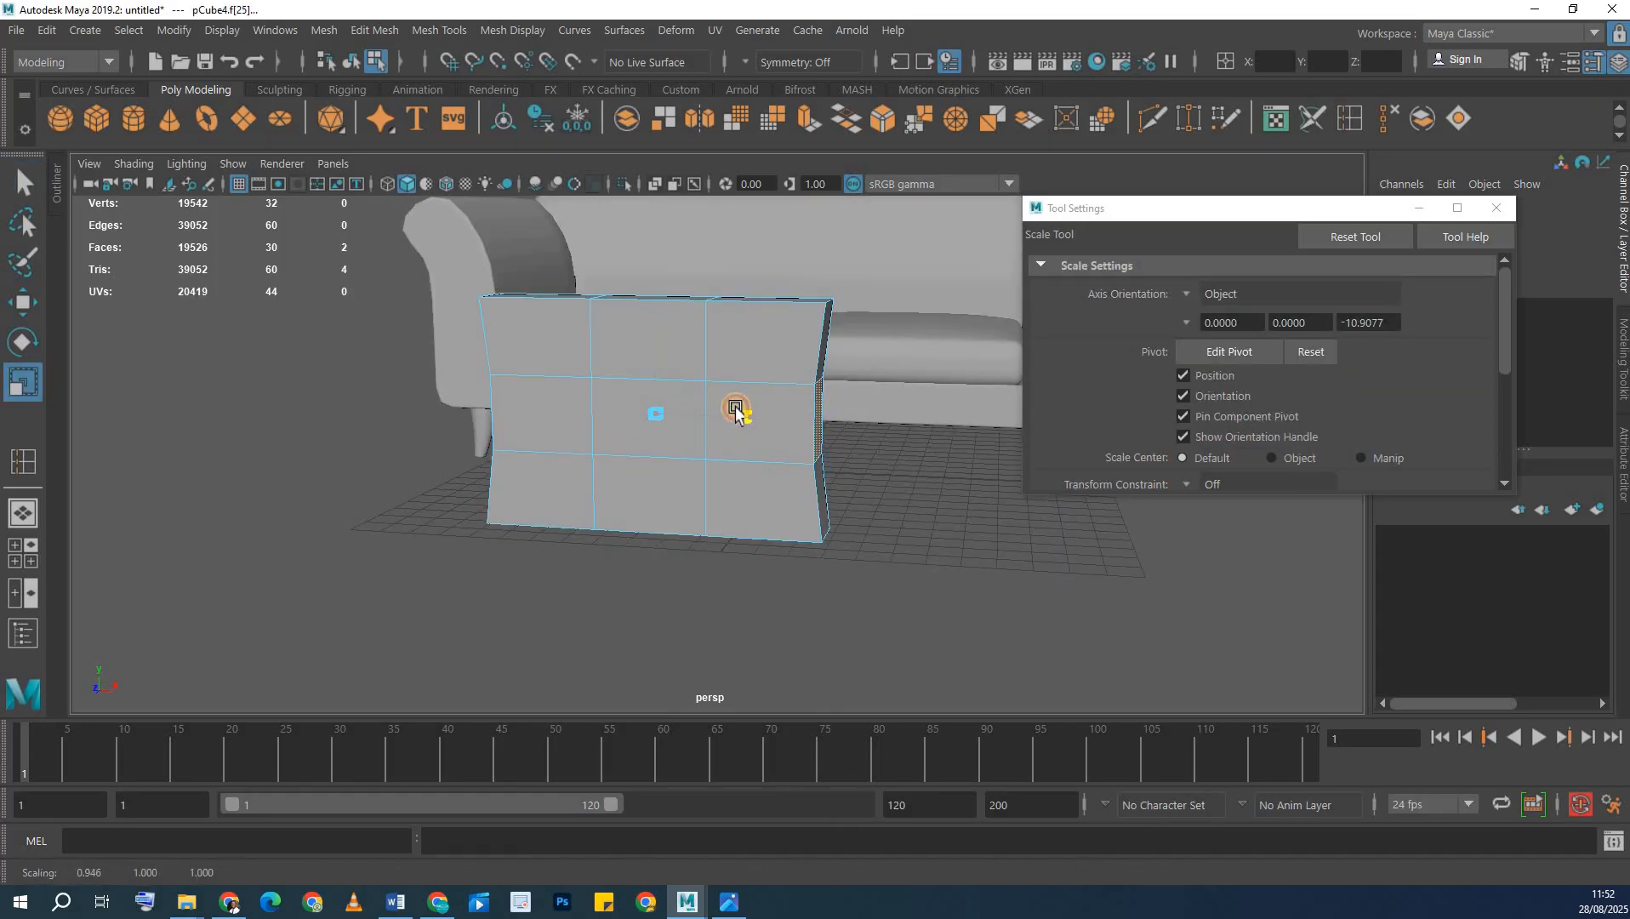
- Select the middle faces on the block's top and underside and scale them inward vertically
left_click_drag(662, 318, 654, 294)
left_click(648, 307)
left_click(655, 477, "shift")
left_click_drag(661, 404, 692, 425, "alt")
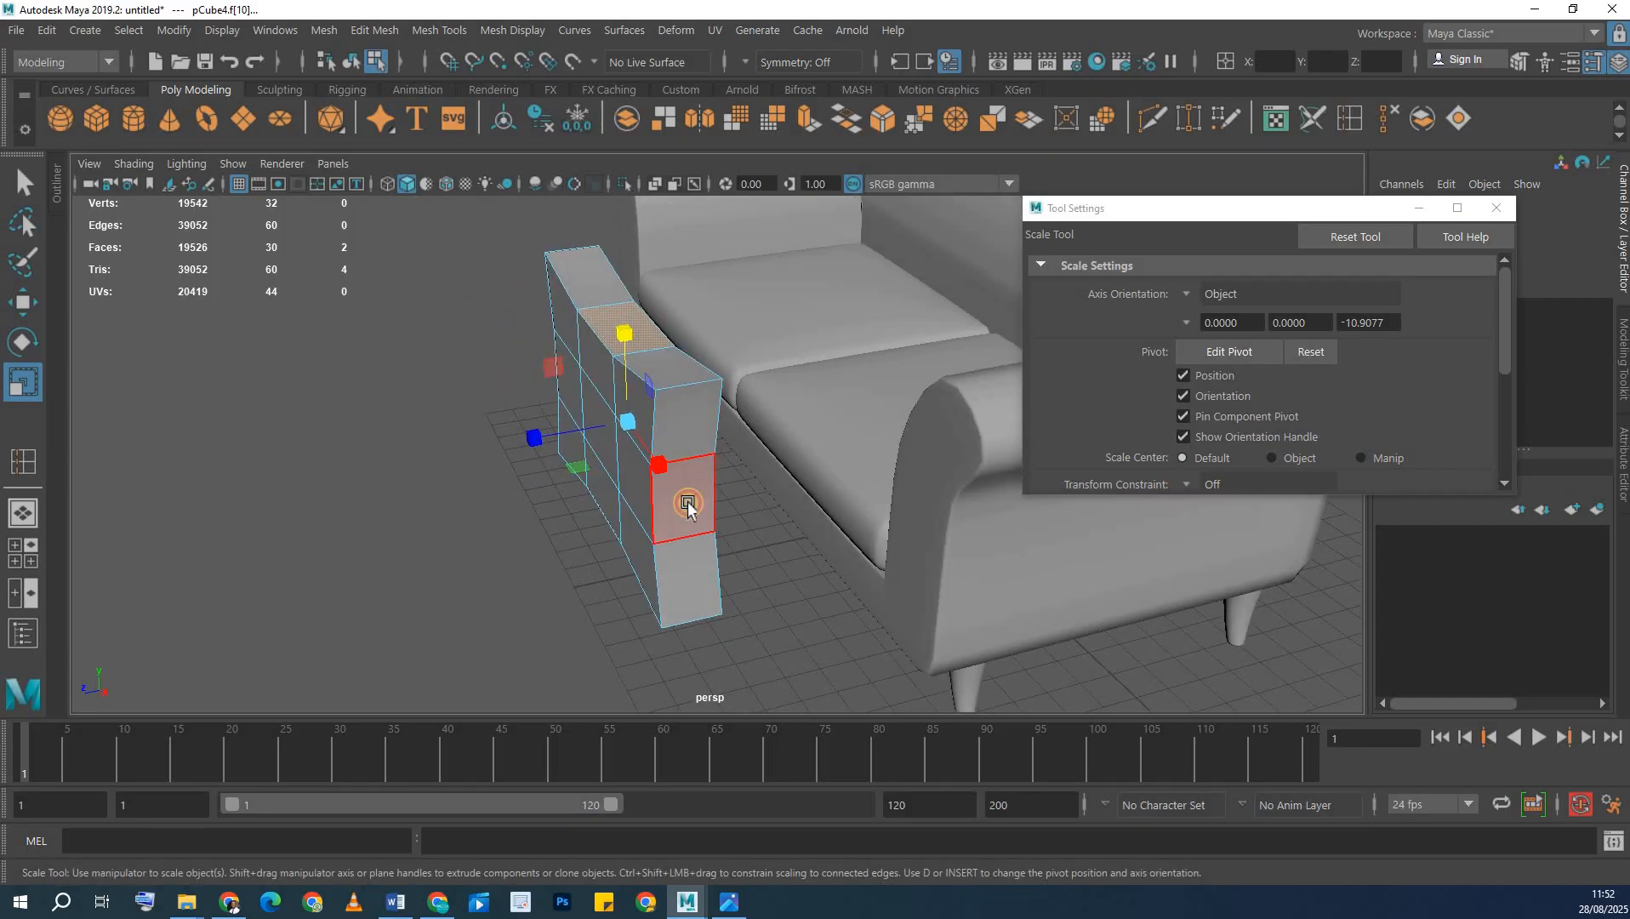
- Select the three faces on each narrow end of the block and scale them thinner along Z
left_click(688, 428)
left_click(687, 503, "shift")
left_click(697, 587, "shift")
left_click_drag(605, 518, 634, 514)
left_click_drag(557, 447, 818, 382, "alt")
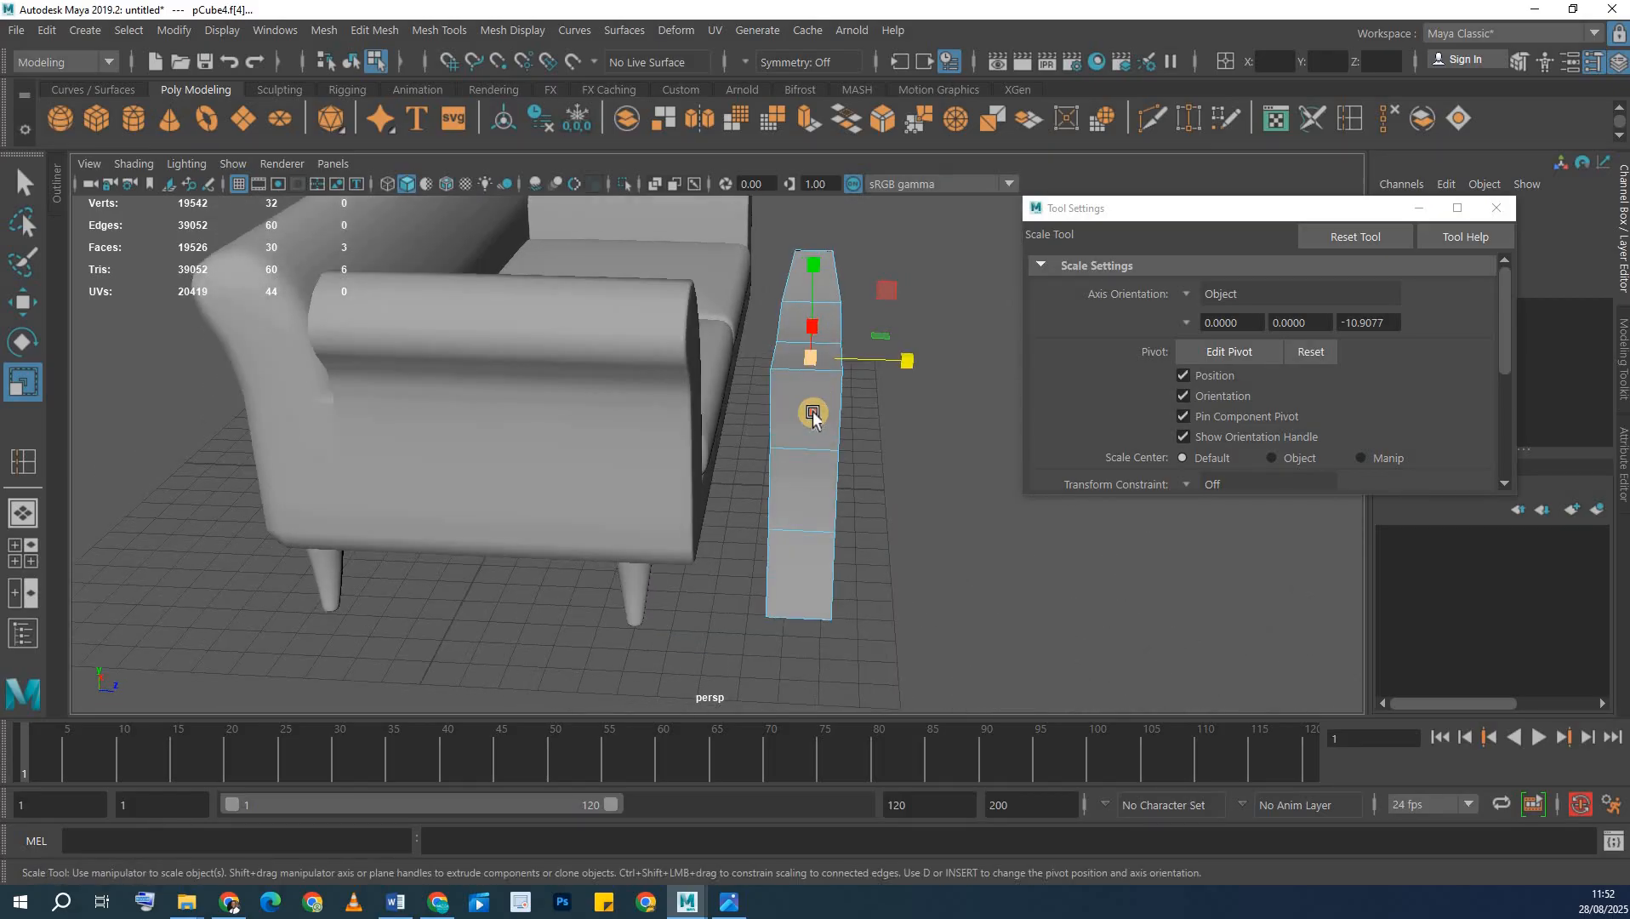
left_click(812, 414)
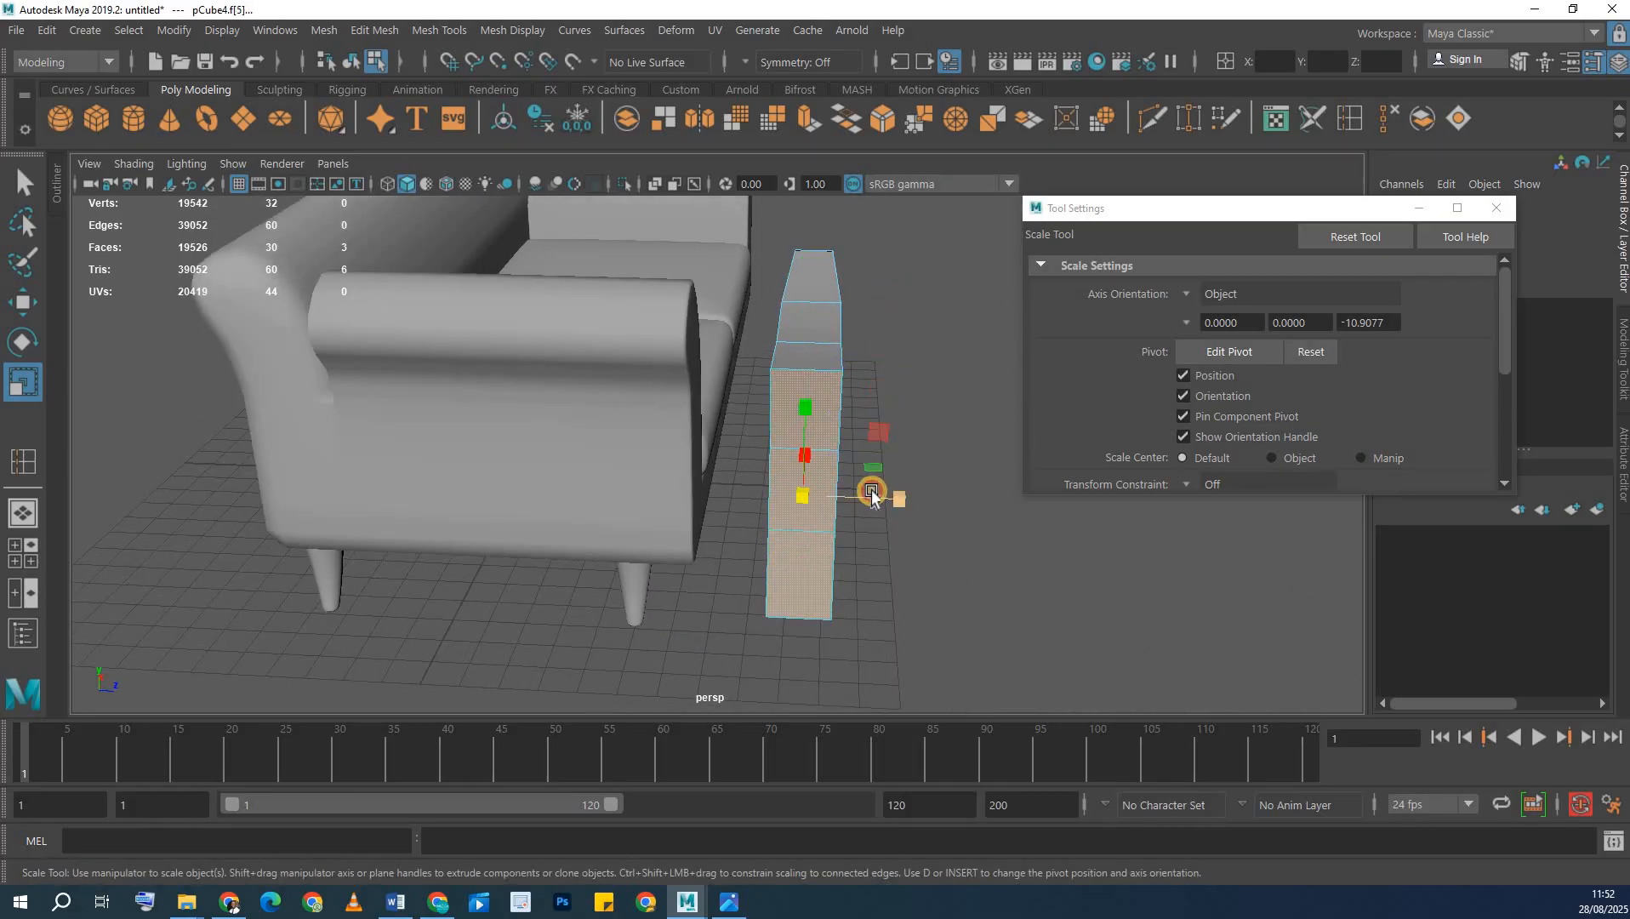
left_click_drag(871, 493, 864, 489)
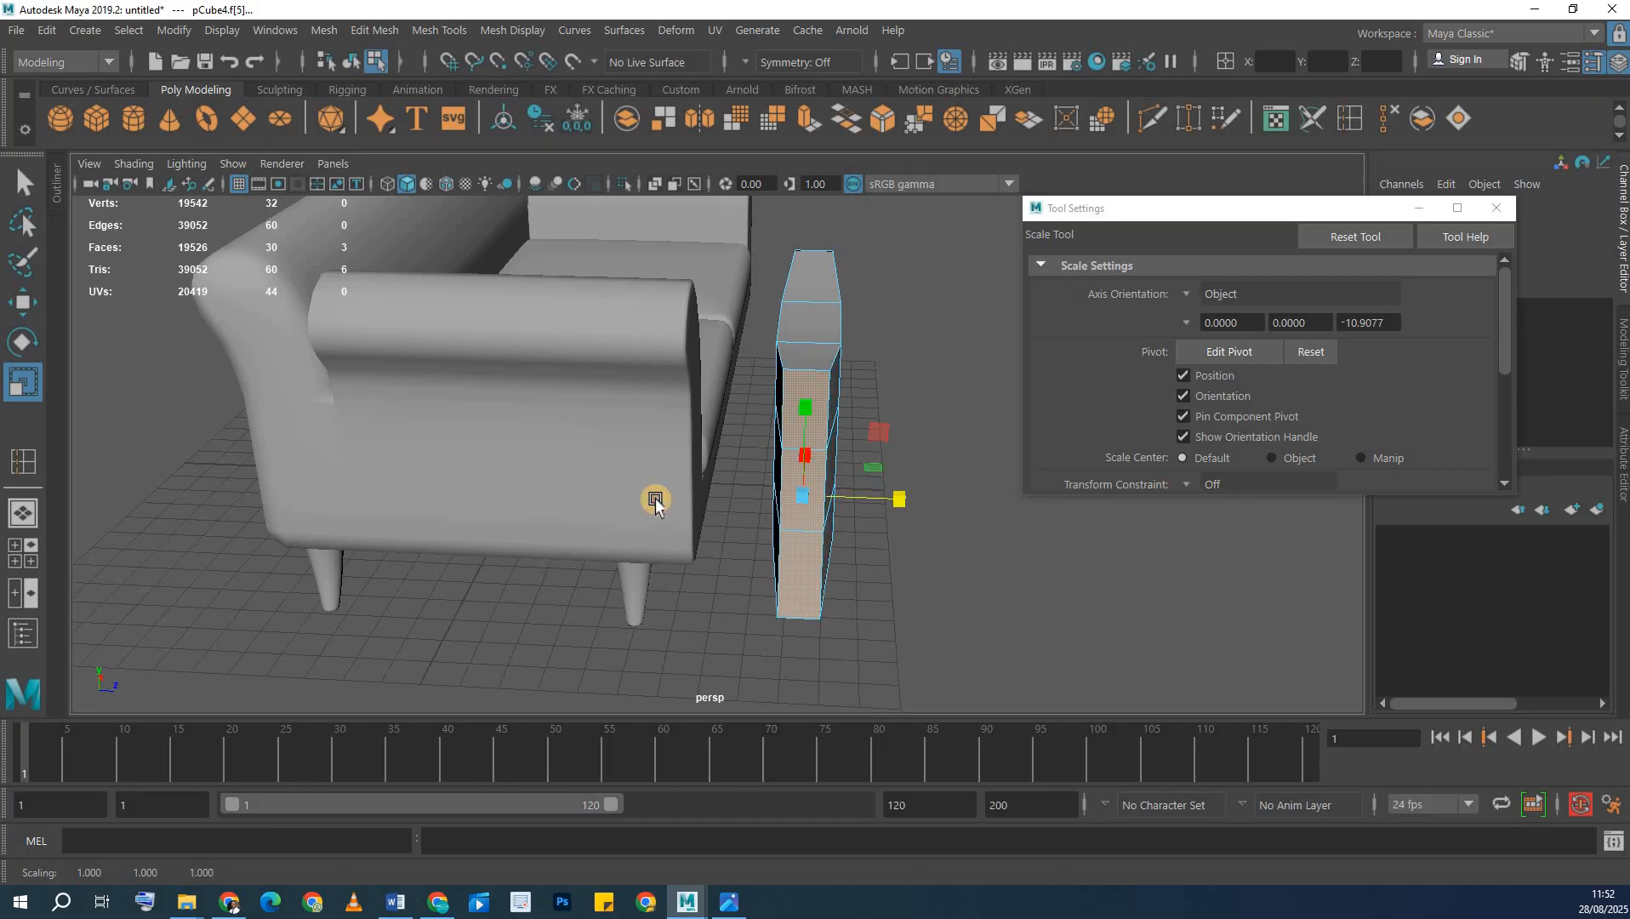
left_click_drag(655, 500, 632, 372, "alt")
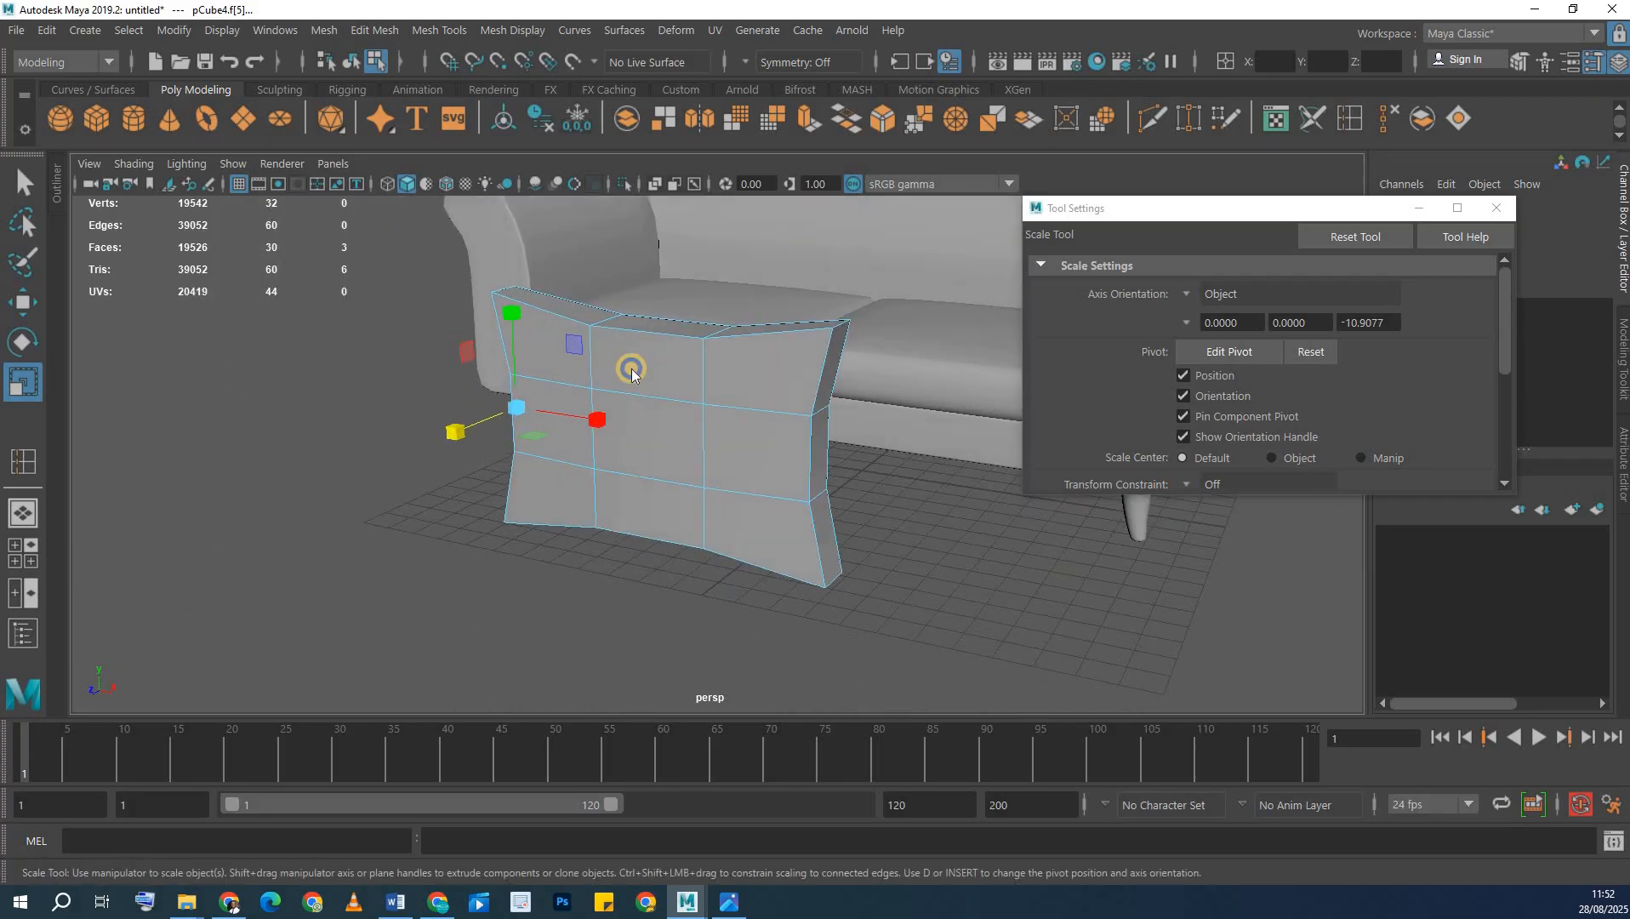
- Switch the block to object mode, smooth it with 1 division, and deselect it
right_click_drag(632, 371, 729, 251)
left_click_drag(848, 520, 713, 179, "alt")
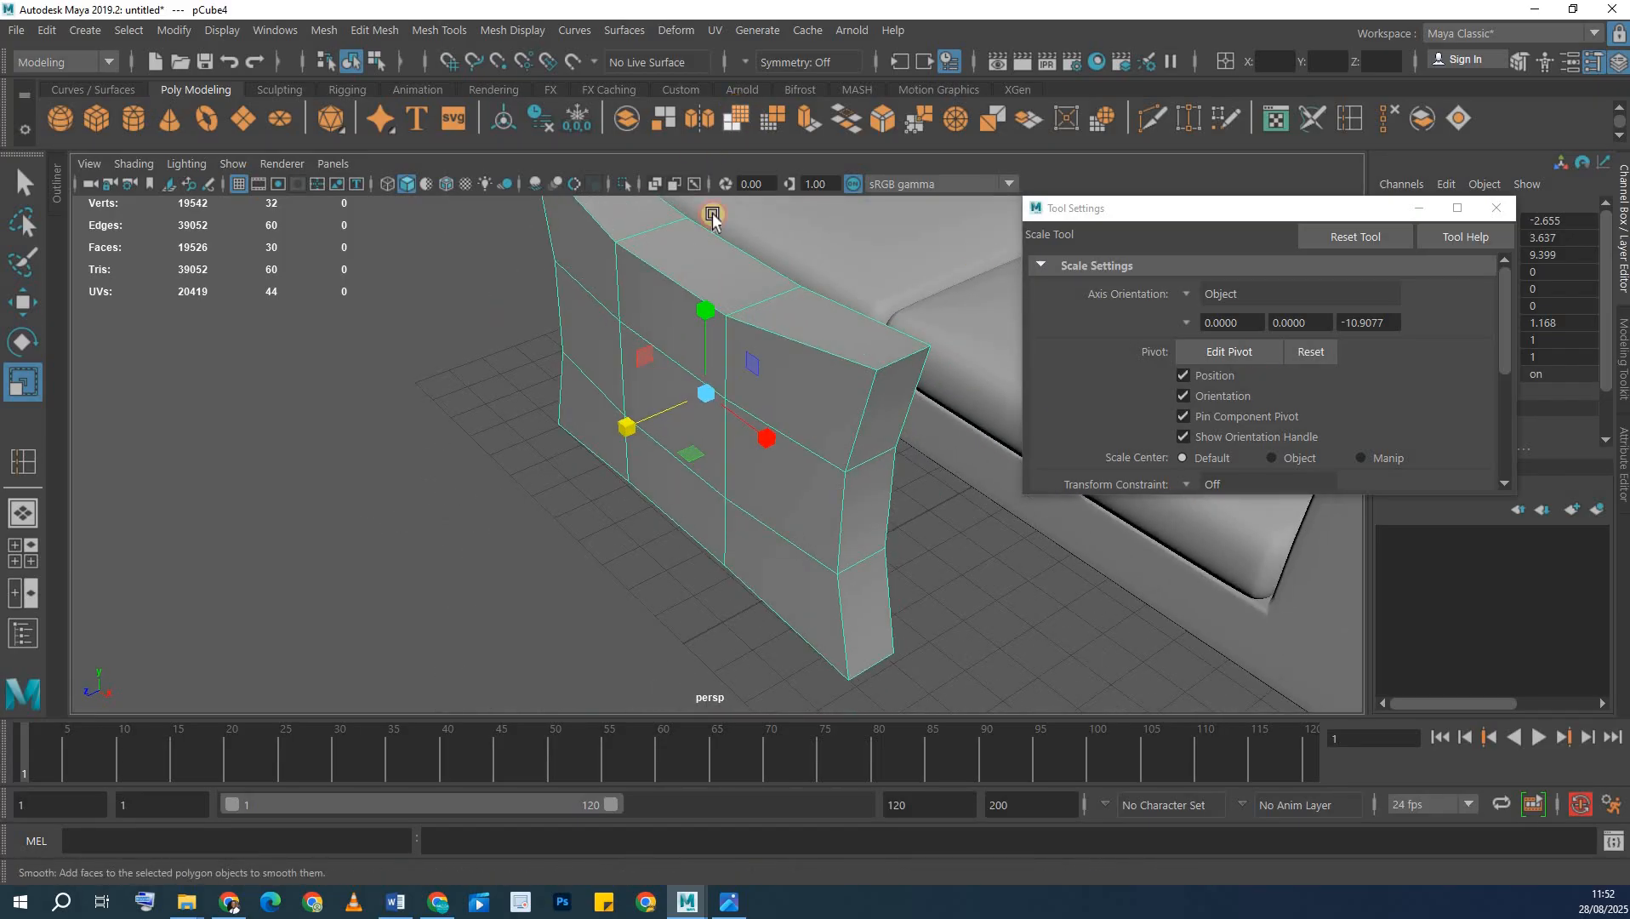
left_click_drag(764, 317, 876, 434, "alt")
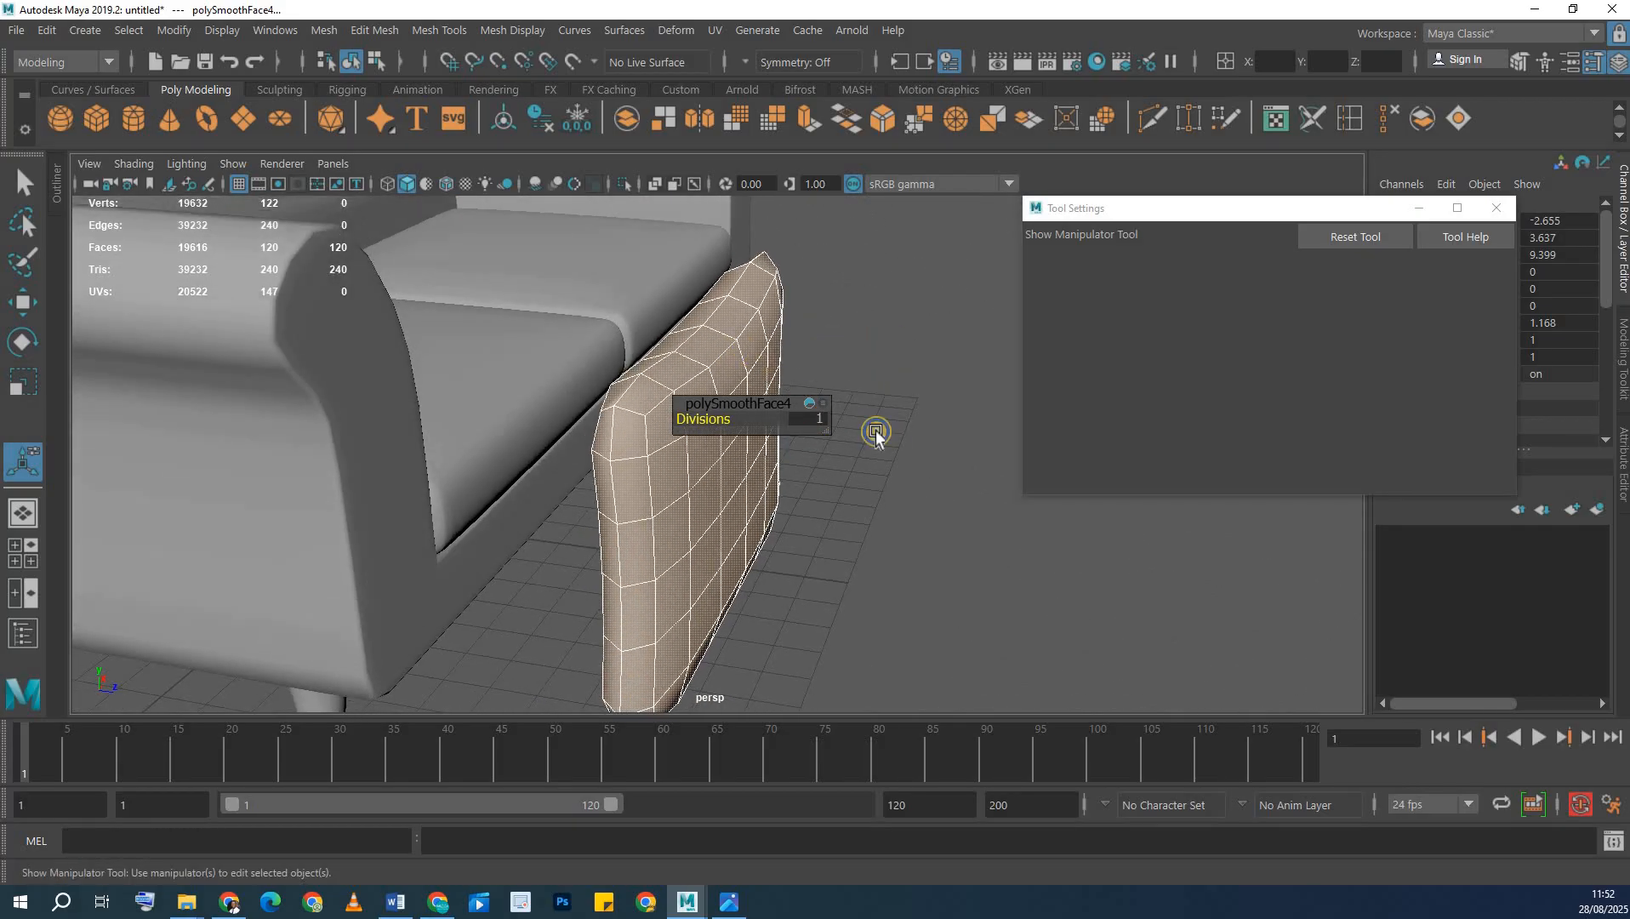
scroll(611, 320, "up", 3)
right_click_drag(611, 399, 852, 313)
left_click(851, 315)
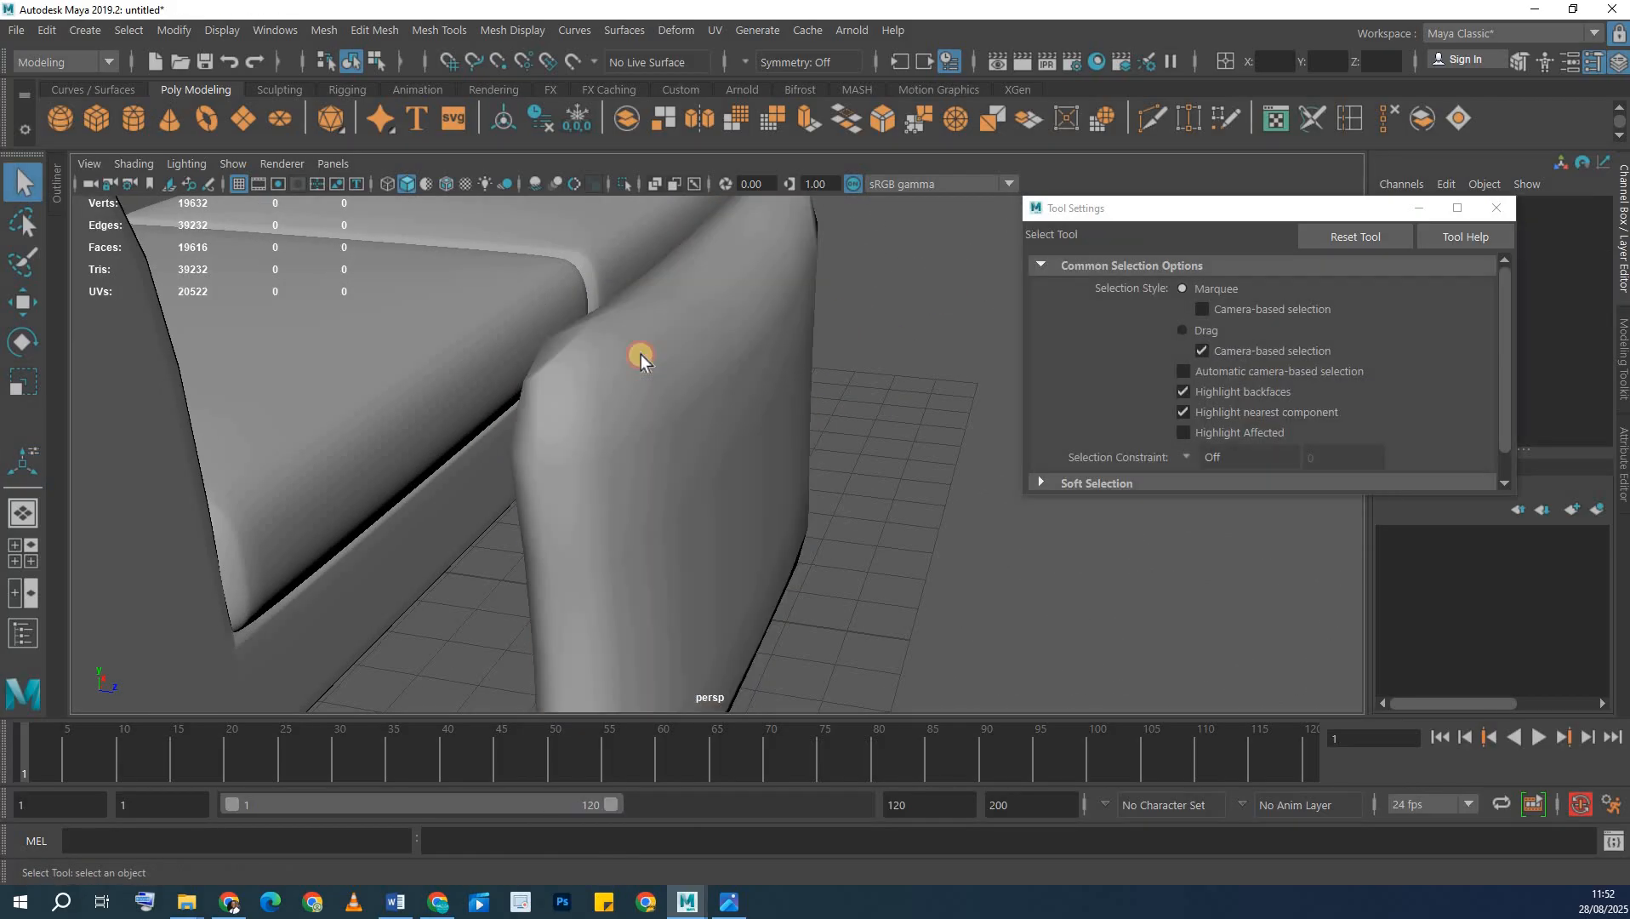
- Insert two edge loops around the cushion block, one near each broad side, positioned by relative distance from edge
left_click(660, 367)
left_click_drag(661, 368, 647, 357, "alt")
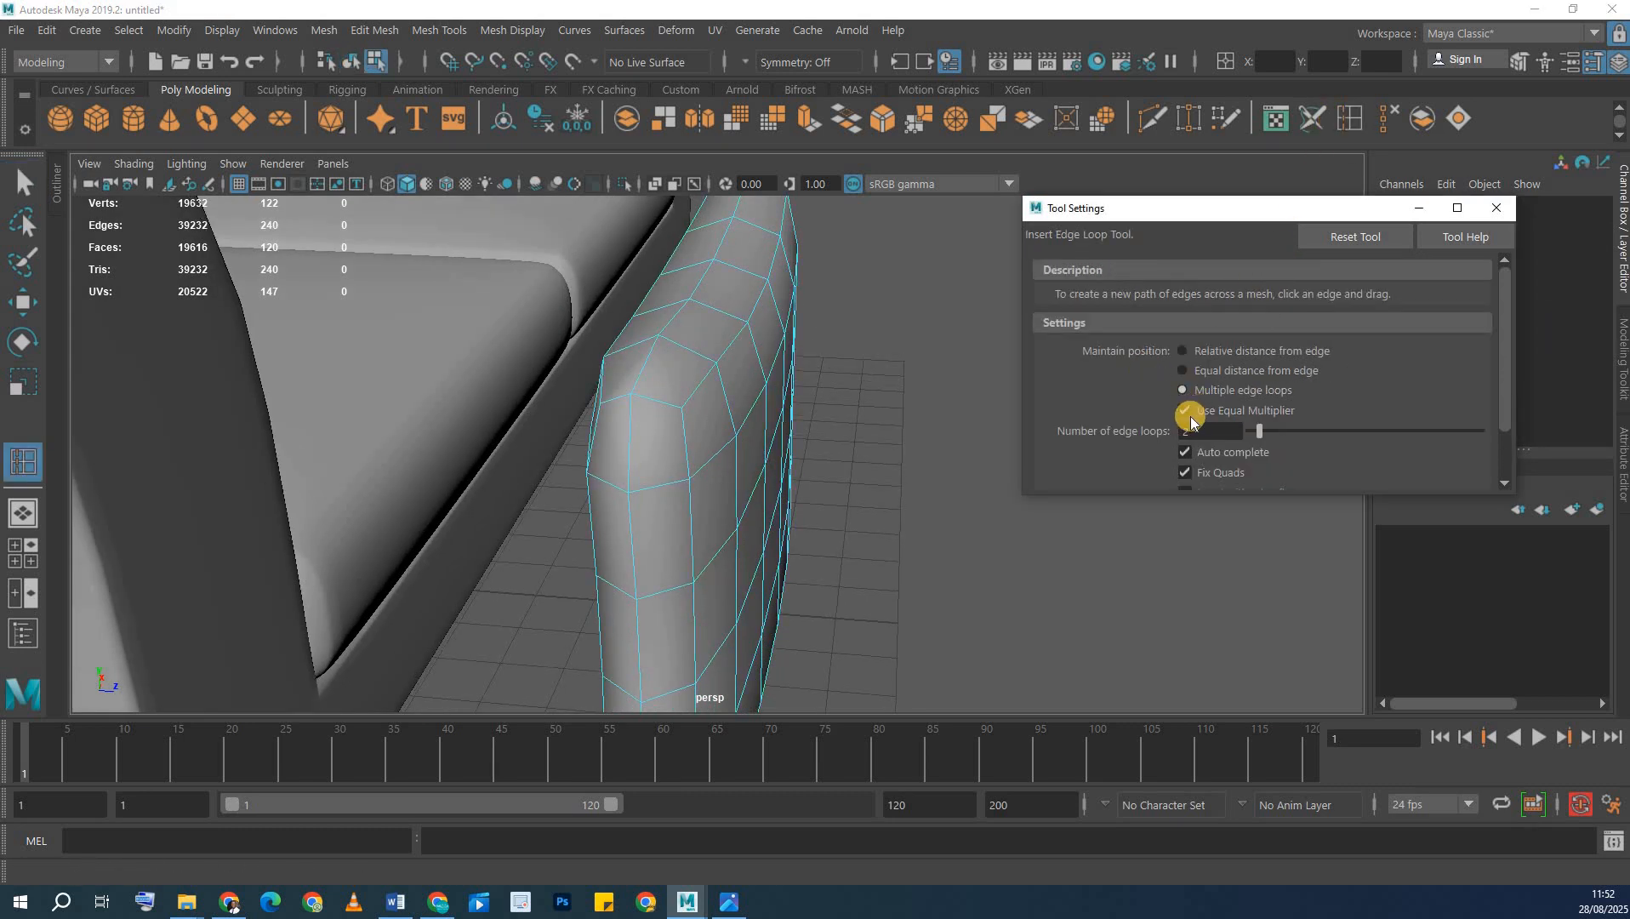
left_click(1198, 349)
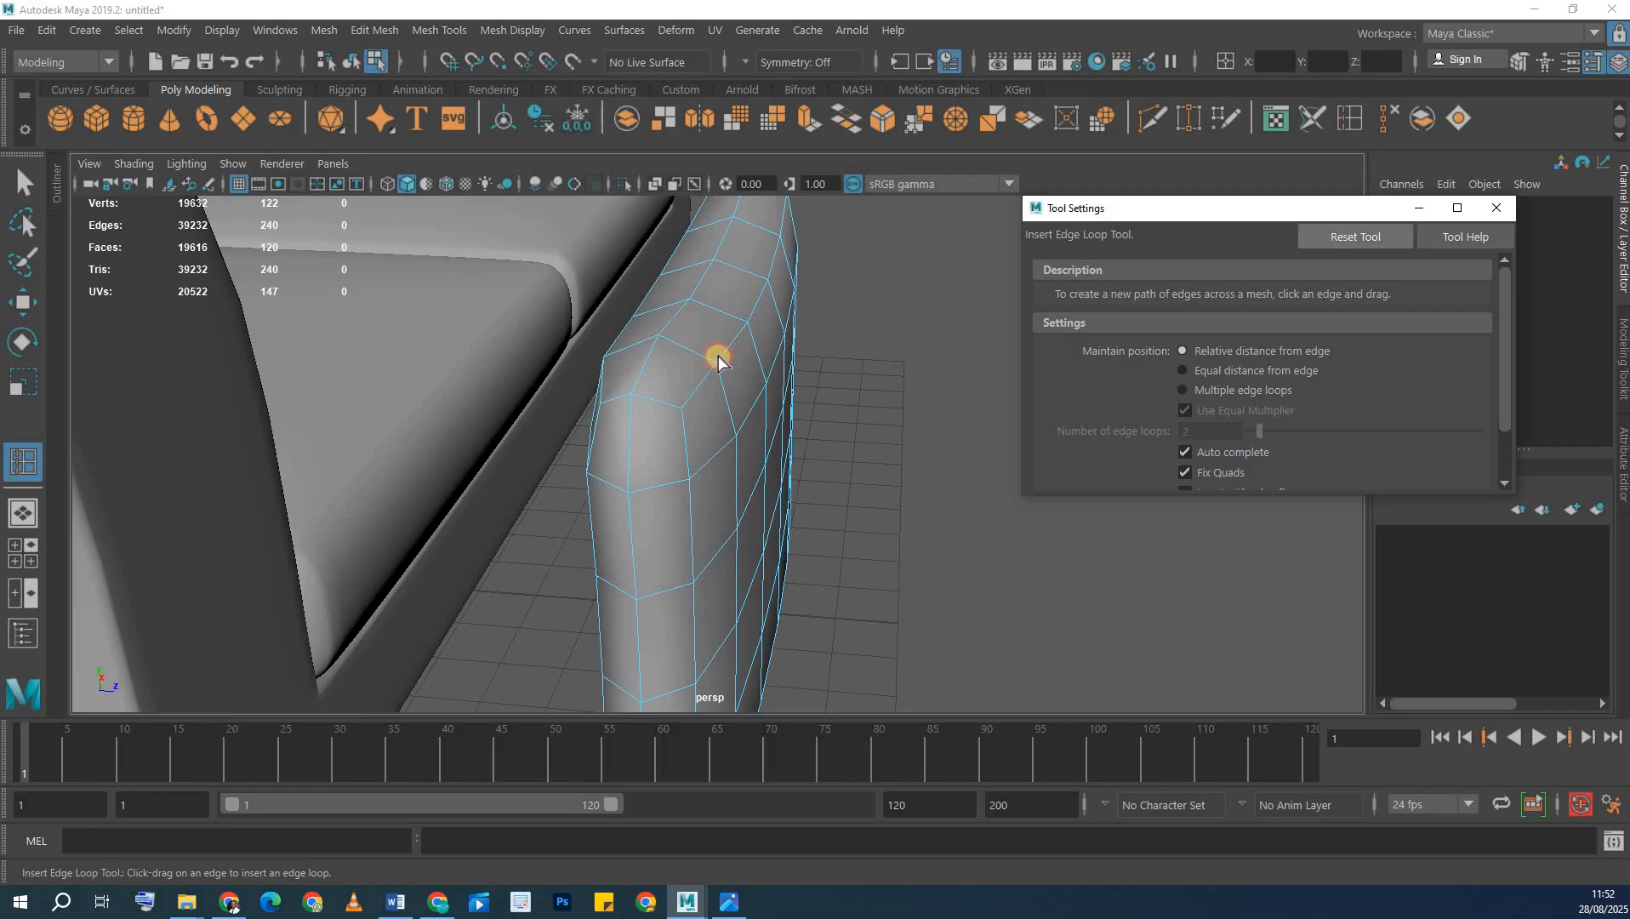
left_click_drag(676, 408, 677, 379)
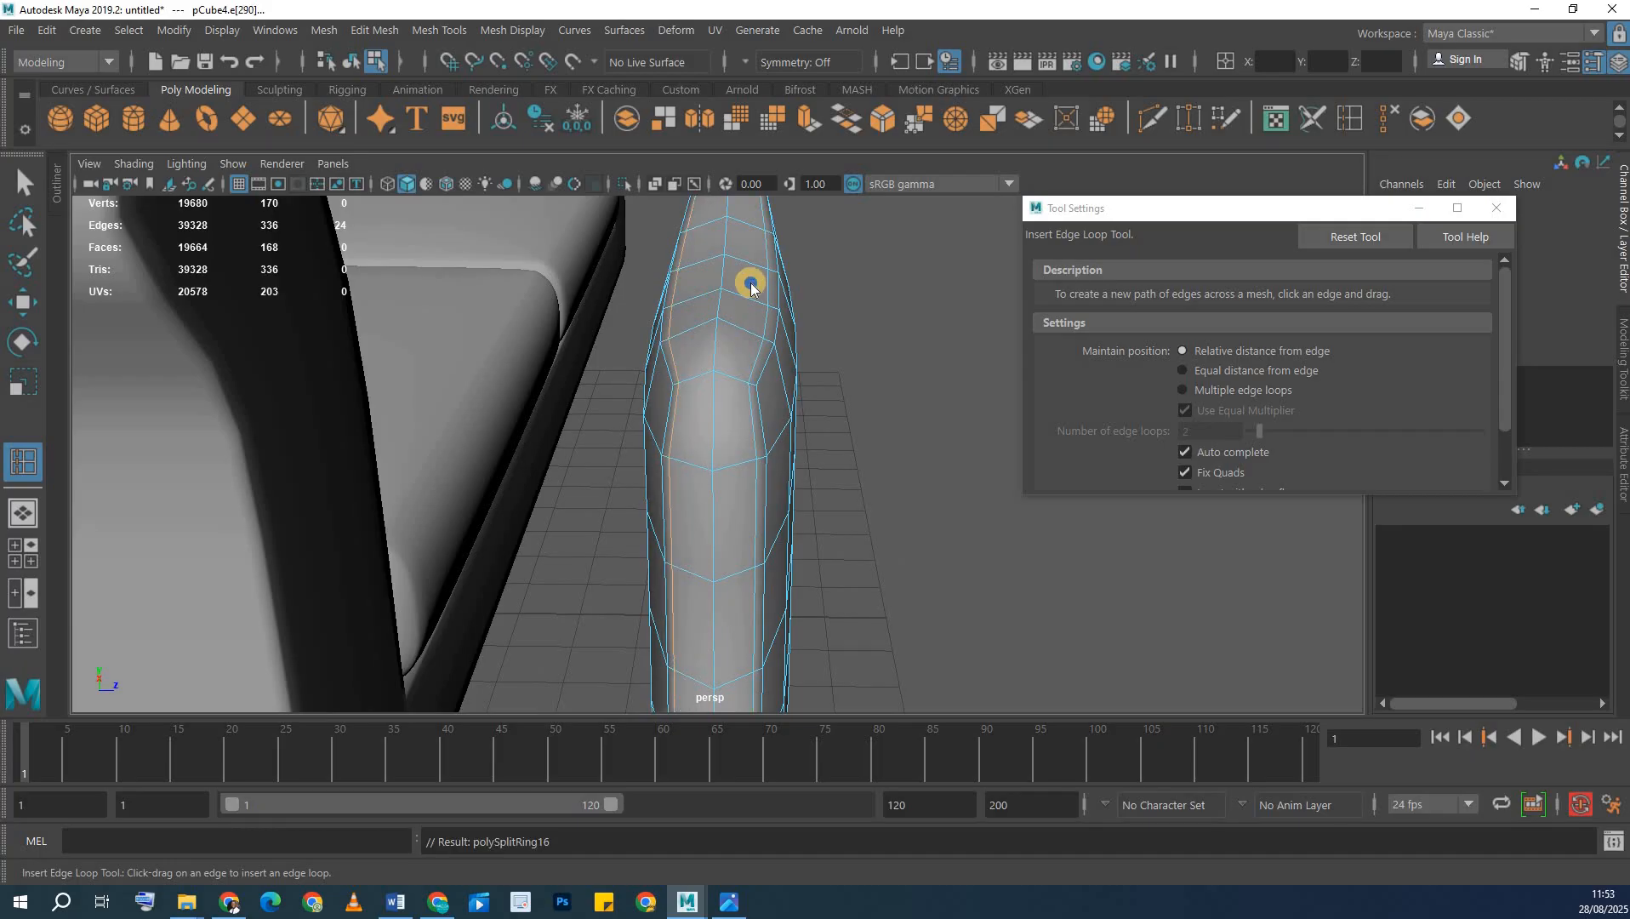
- Return the cushion to object mode, smooth it again with 1 division, and deselect it
key("q")
right_click_drag(748, 285, 837, 207)
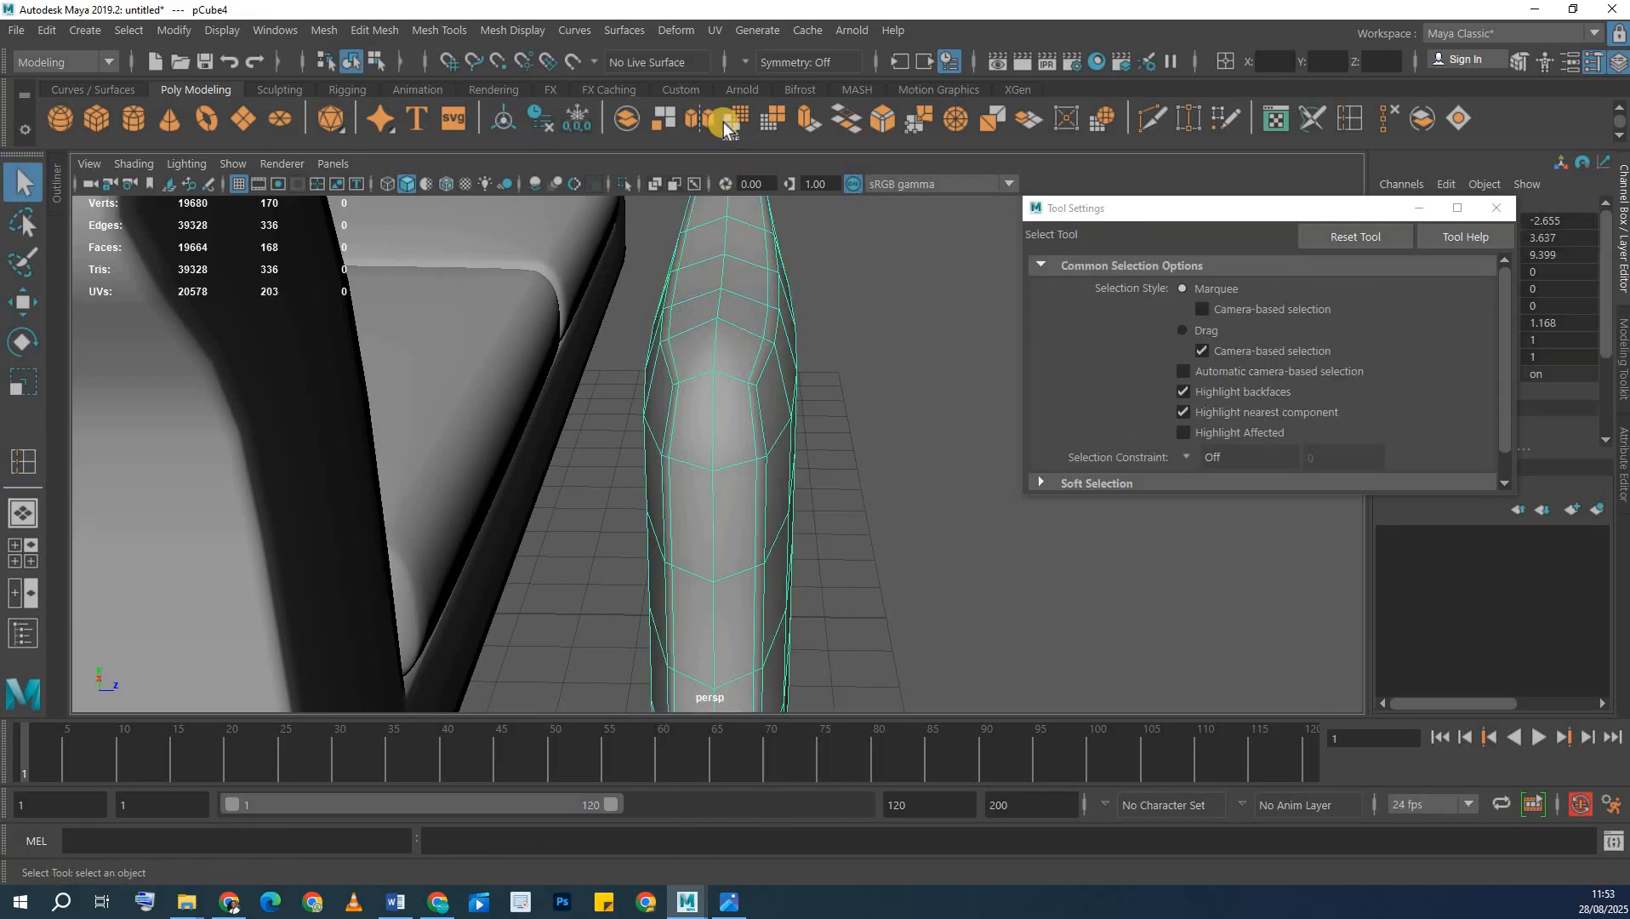
key("g")
left_click_drag(759, 355, 527, 298, "alt")
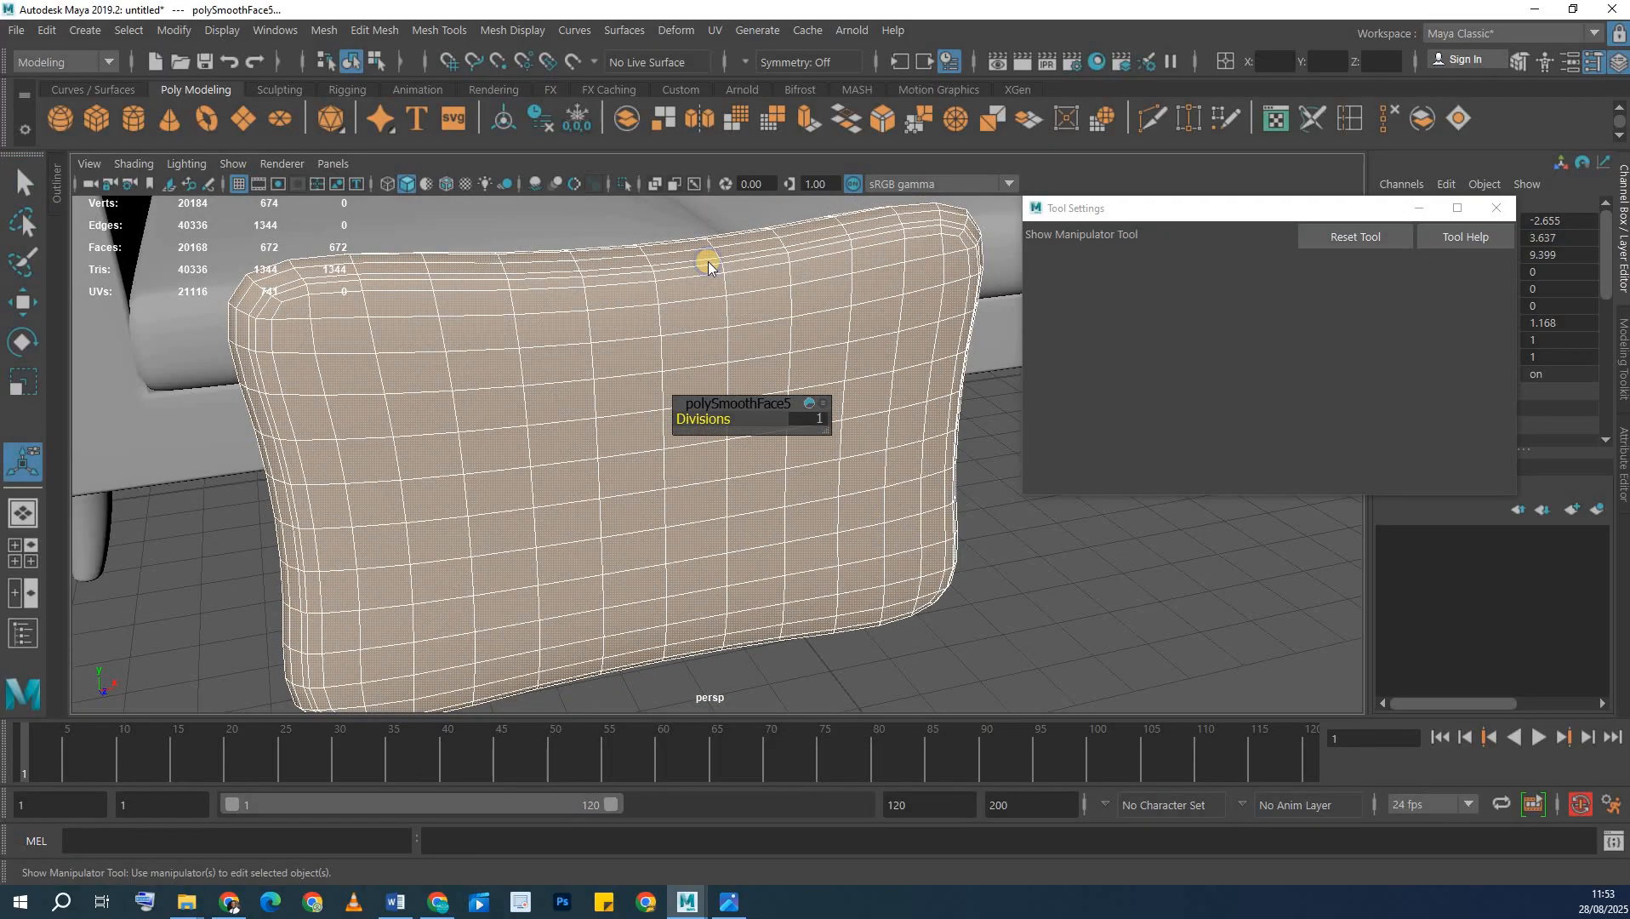
right_click_drag(626, 291, 730, 255)
key("q")
left_click_drag(681, 383, 829, 360, "alt")
left_click(829, 359)
scroll(702, 400, "down", 4)
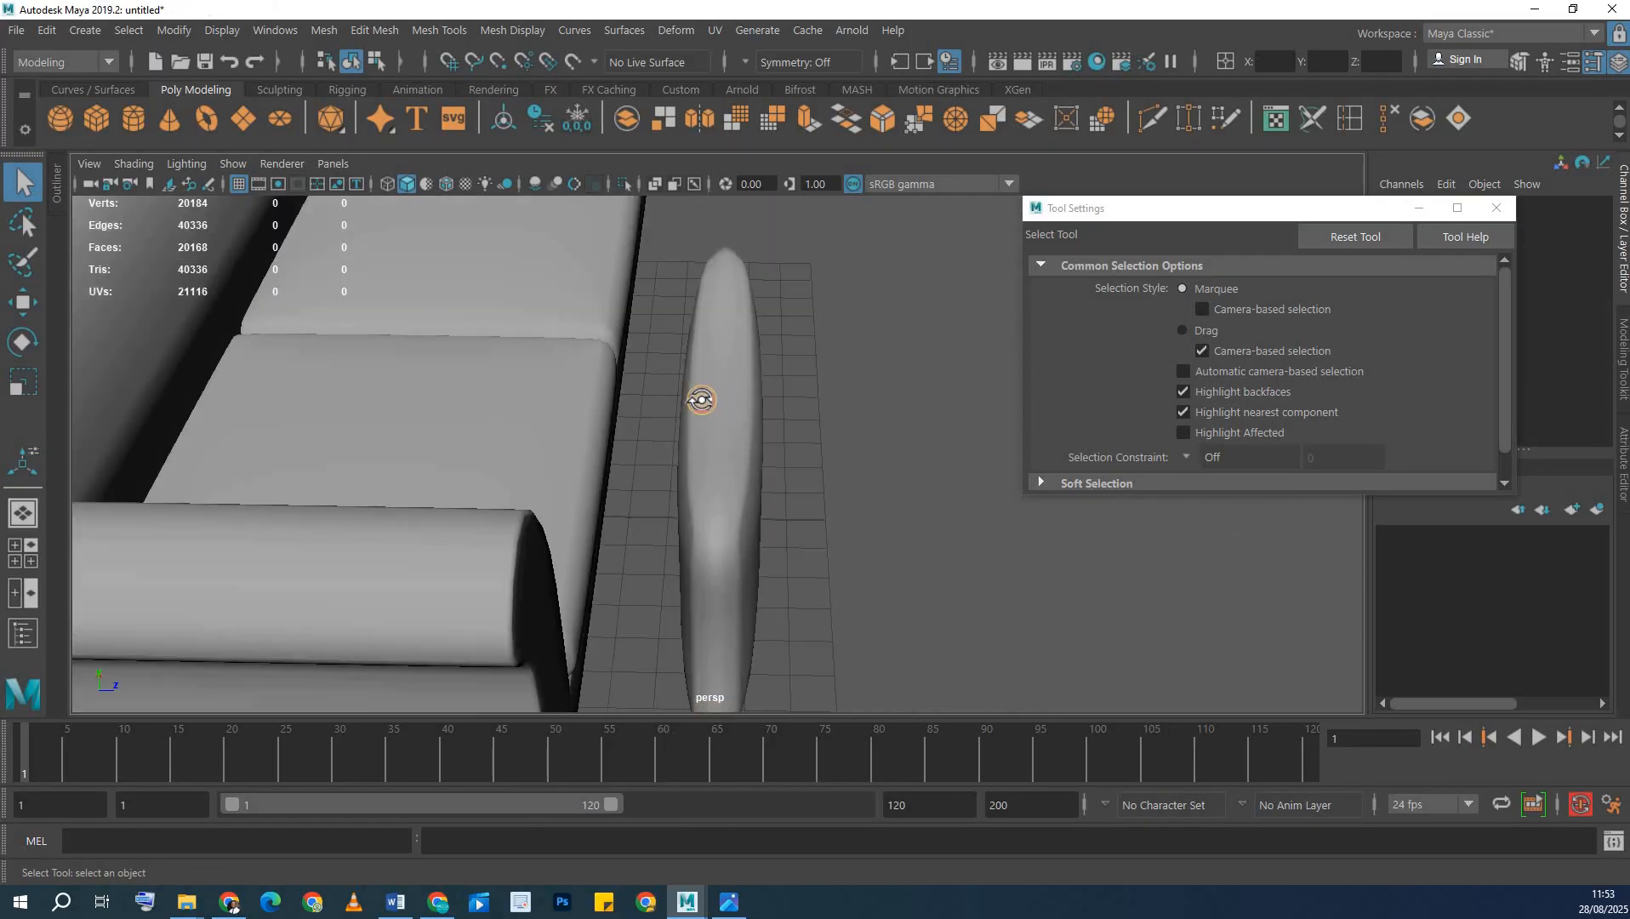
- Thicken the smoothed cushion by scaling it along Z to about 1.637
mouse_move(702, 400)
left_mouse_down("alt")
mouse_move(657, 419)
mouse_move(703, 422)
left_mouse_up("alt")
left_click(657, 418)
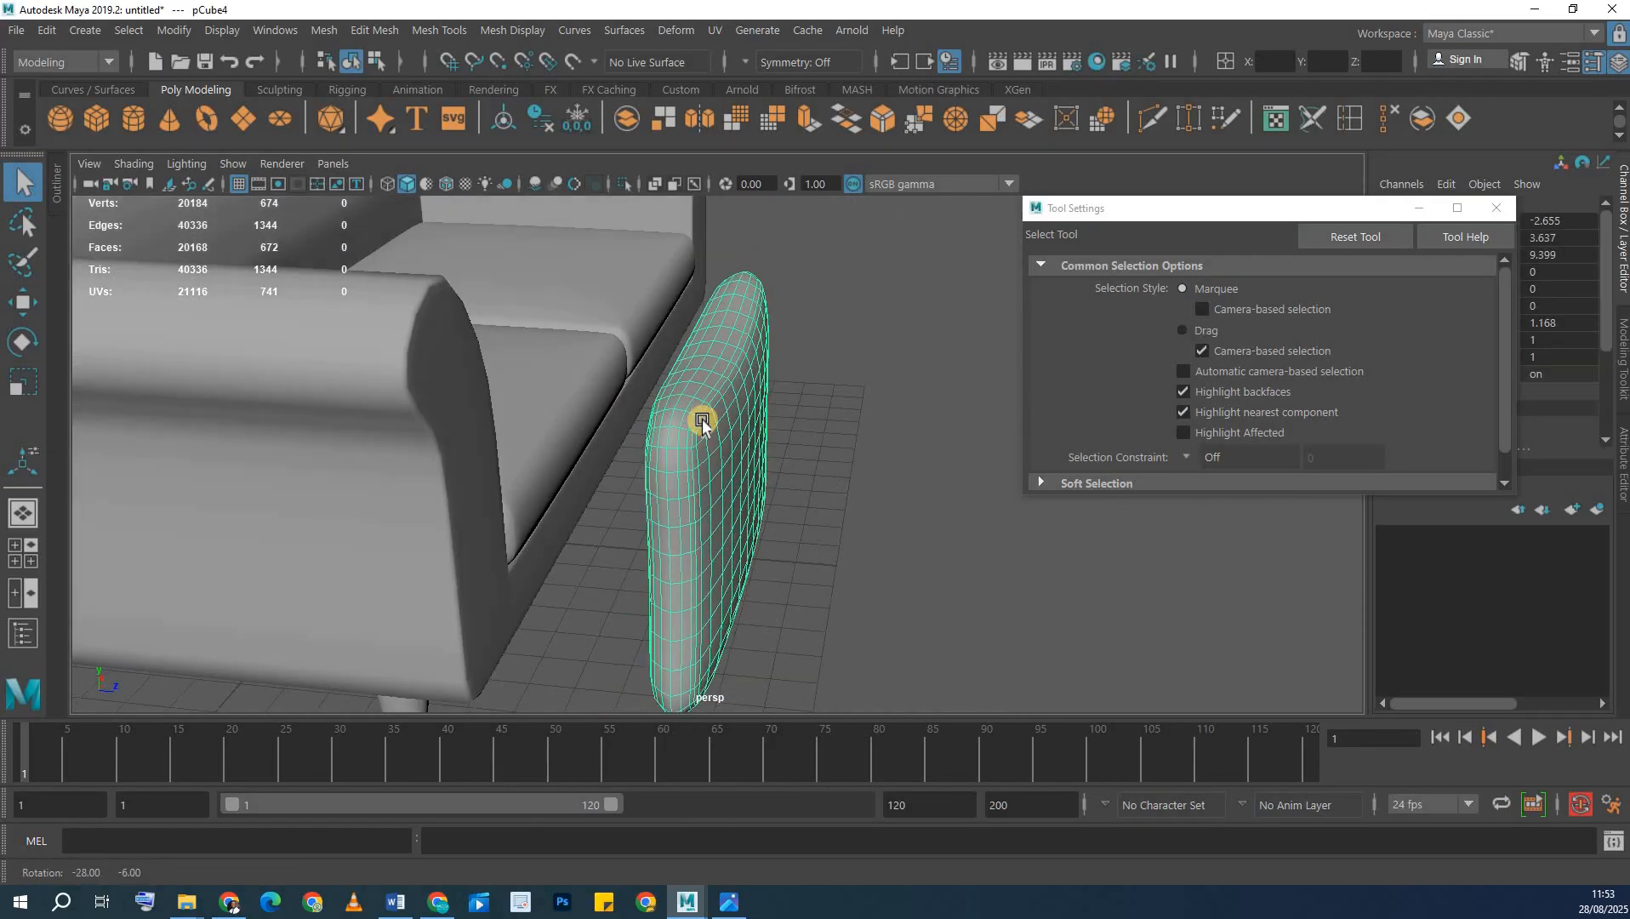
key("r")
left_click_drag(823, 475, 848, 473)
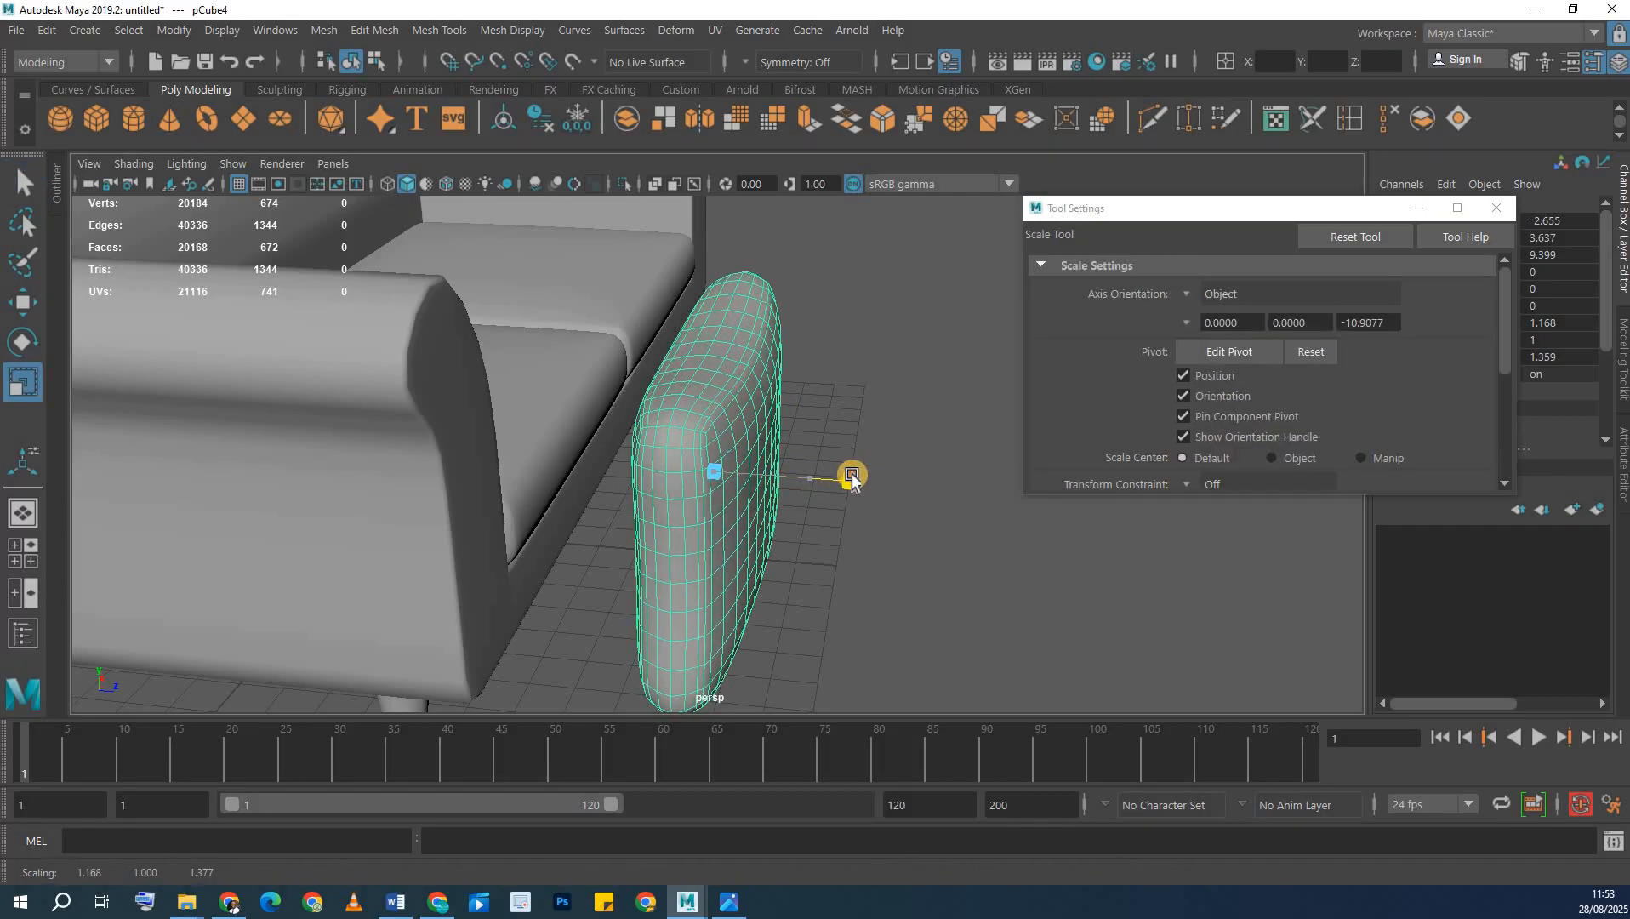
left_click_drag(510, 409, 792, 520, "alt")
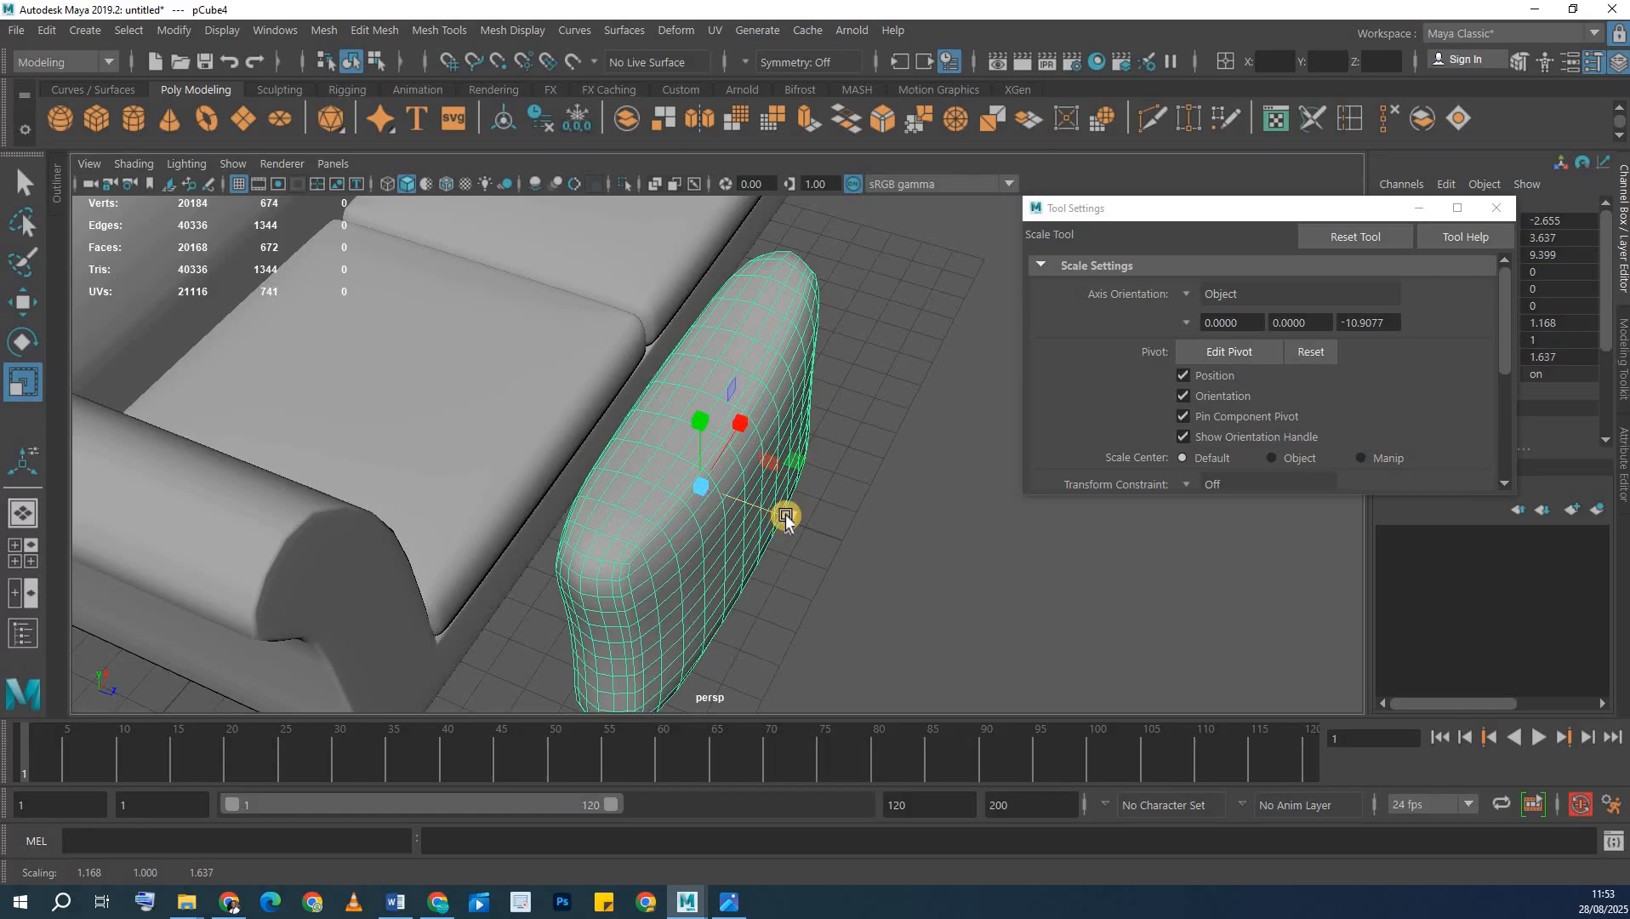
- Move the cushion onto the seat against the sofa back, above one seat cushion, at about X -4.729, Y 8.527, Z -2.559
key("w")
middle_click_drag(476, 382, 298, 307)
left_click_drag(476, 487, 666, 438, "alt")
left_click_drag(647, 507, 612, 343)
left_click_drag(778, 319, 621, 351, "alt")
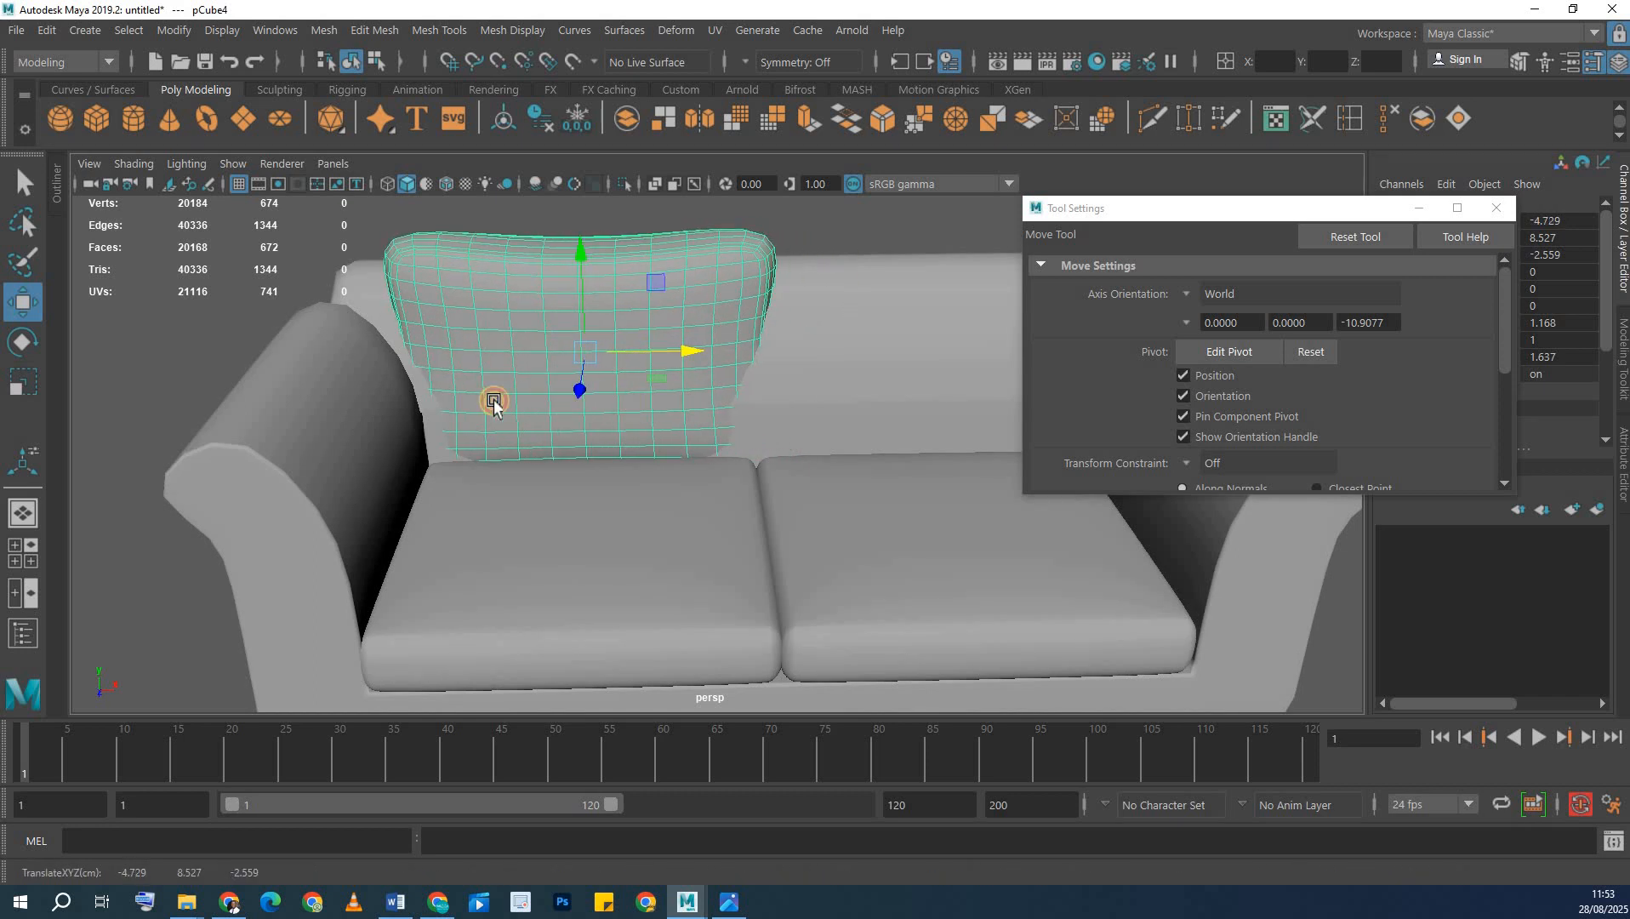
- Tilt the back cushion about -15° around X so it leans against the backrest
left_click_drag(493, 405, 658, 337, "alt")
key("e")
mouse_move(659, 337)
left_mouse_down("alt")
mouse_move(611, 364)
mouse_move(626, 350)
mouse_move(717, 367)
mouse_move(570, 372)
mouse_move(612, 398)
mouse_move(589, 428)
mouse_move(648, 389)
mouse_move(531, 437)
mouse_move(681, 353)
mouse_move(685, 296)
mouse_move(697, 303)
mouse_move(611, 374)
mouse_move(746, 360)
mouse_move(687, 364)
mouse_move(838, 382)
mouse_move(659, 399)
mouse_move(672, 464)
mouse_move(881, 436)
left_mouse_up("alt")
- Scale the back cushion to about 1.082, 0.858, 1.279 and place a duplicate over the other seat at about X 4.34
key("r")
key("w")
key("r")
key("w")
scroll(656, 402, "down", 3)
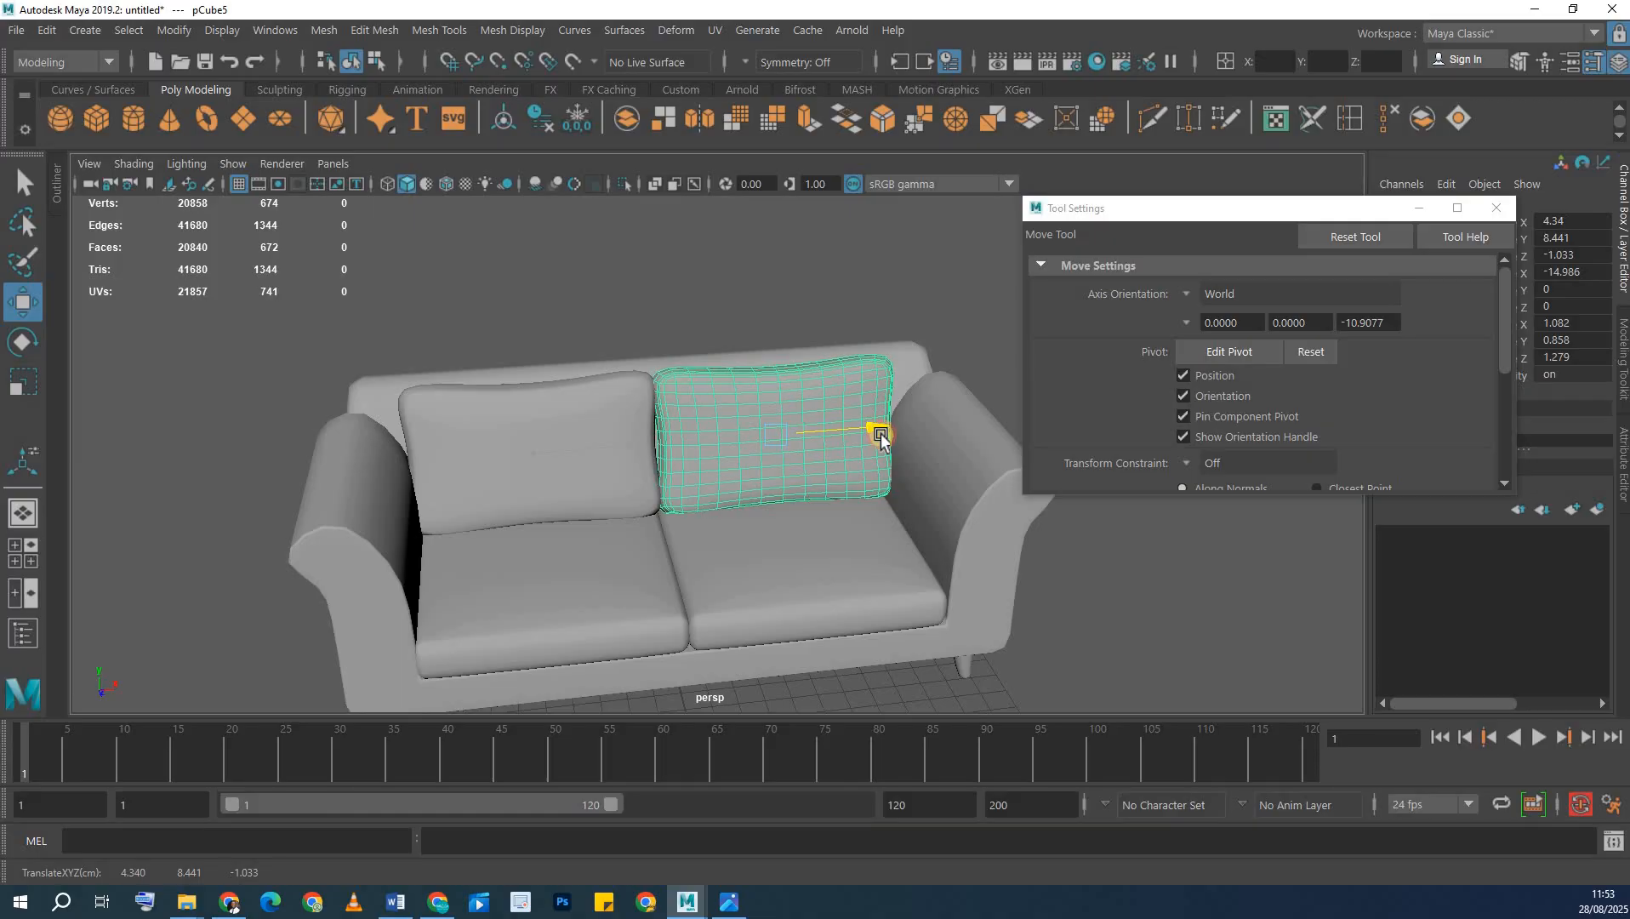
left_click(677, 356)
scroll(684, 385, "down", 3)
mouse_move(684, 385)
left_mouse_down("alt")
mouse_move(666, 510)
mouse_move(609, 470)
mouse_move(763, 538)
left_mouse_up("alt")
scroll(401, 269, "up", 3)
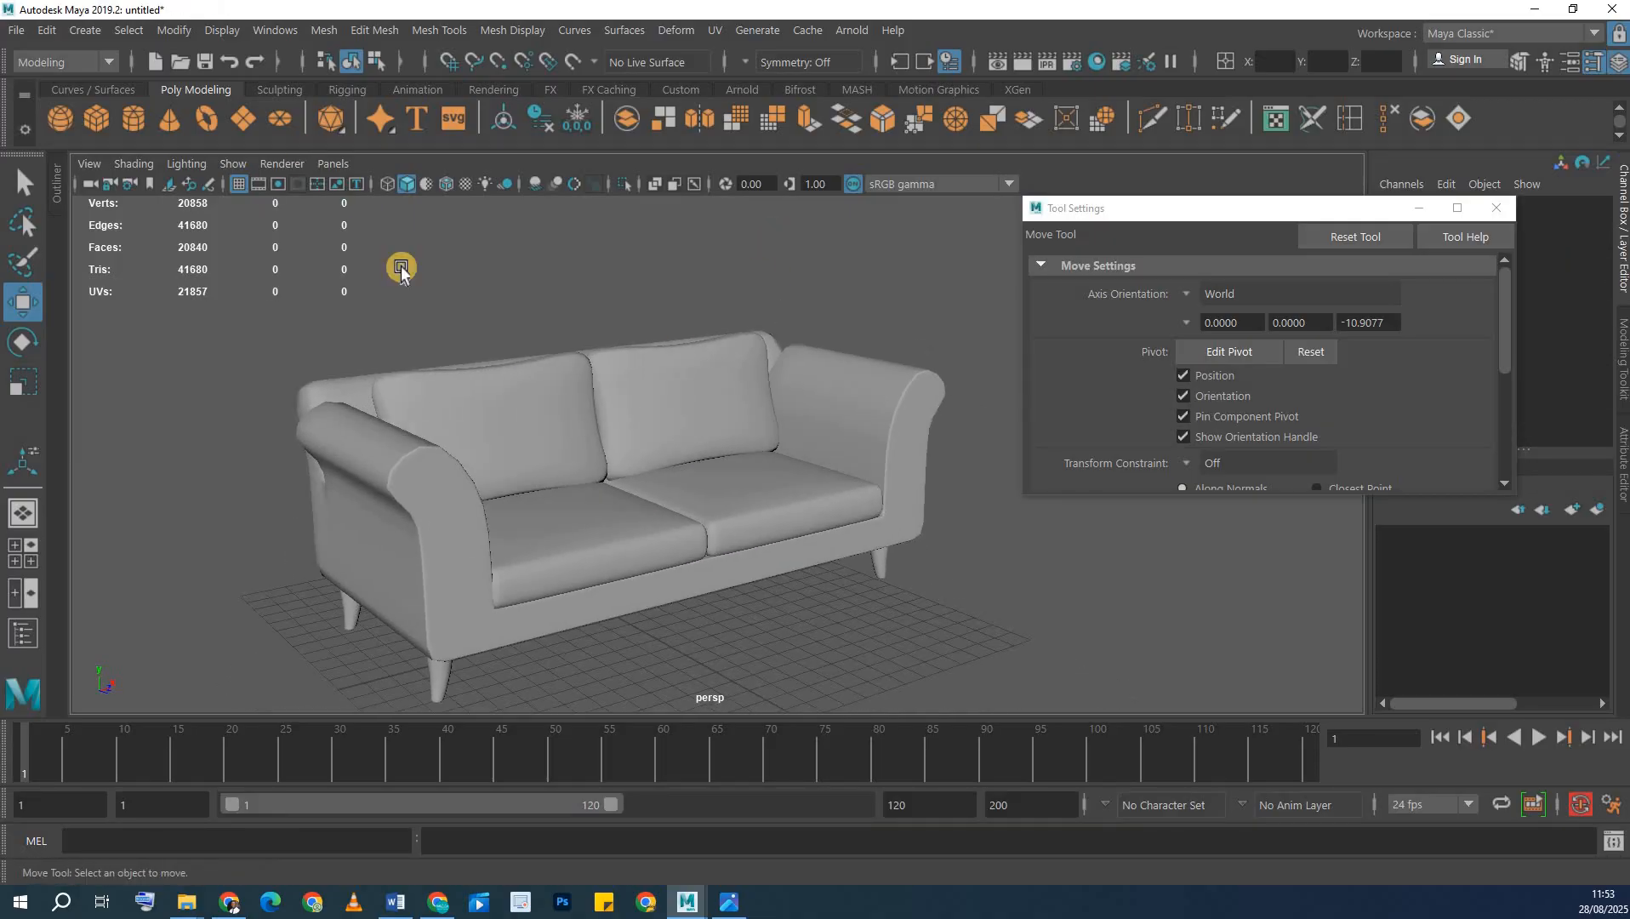
left_click_drag(520, 390, 311, 328, "alt")
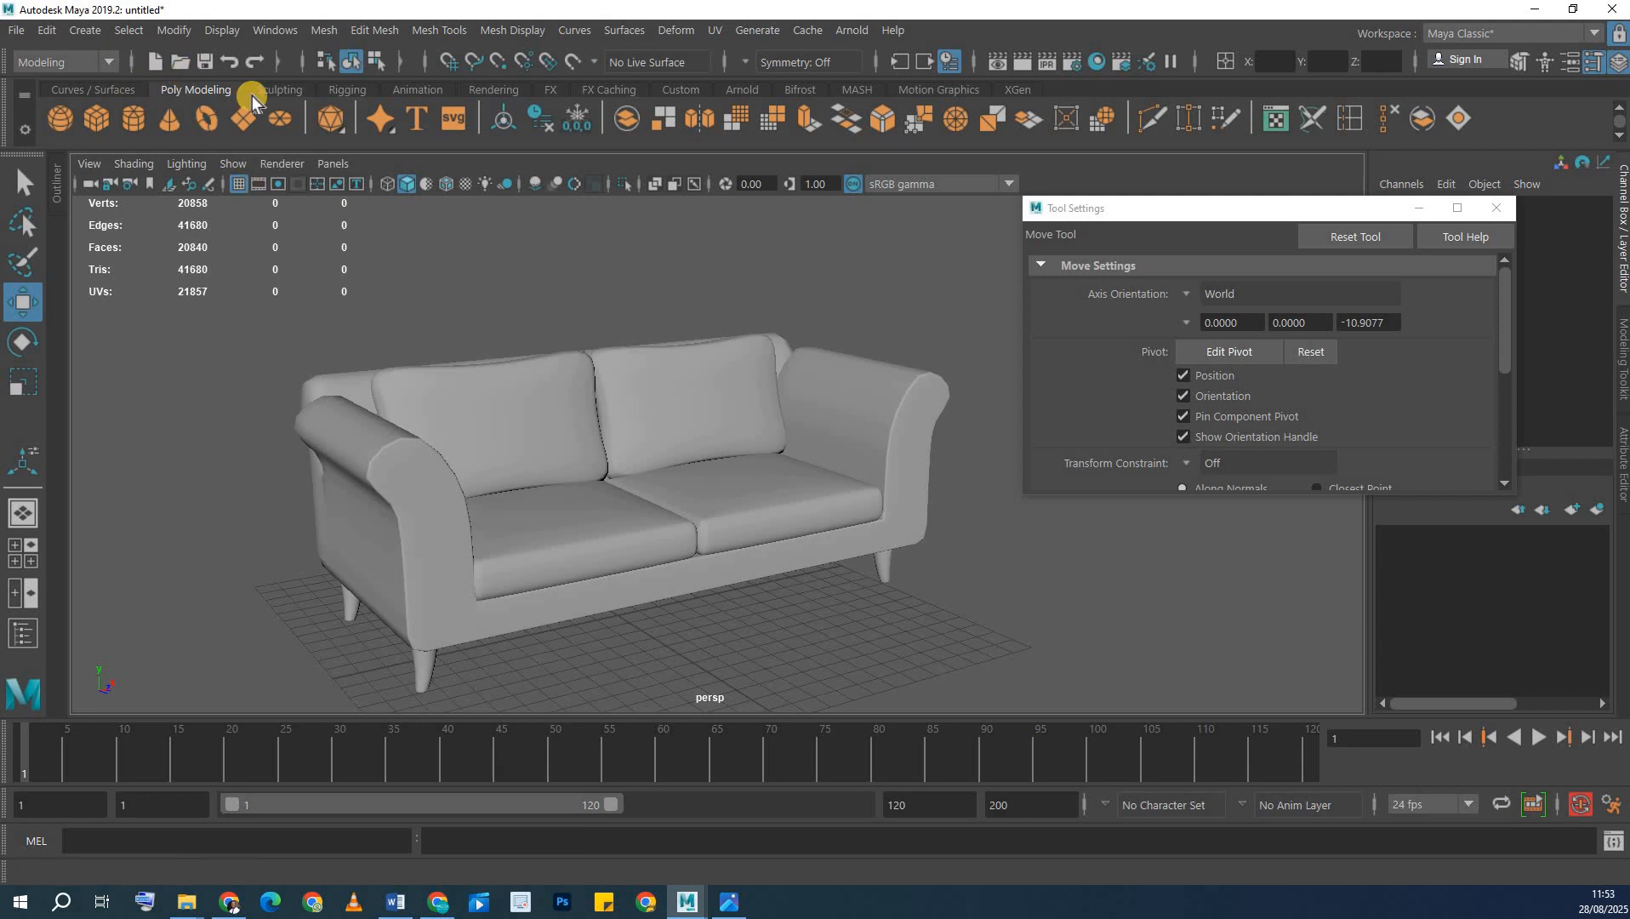
- Save the scene as a Maya Binary file named SOFA in the root of drive D
left_click(16, 30)
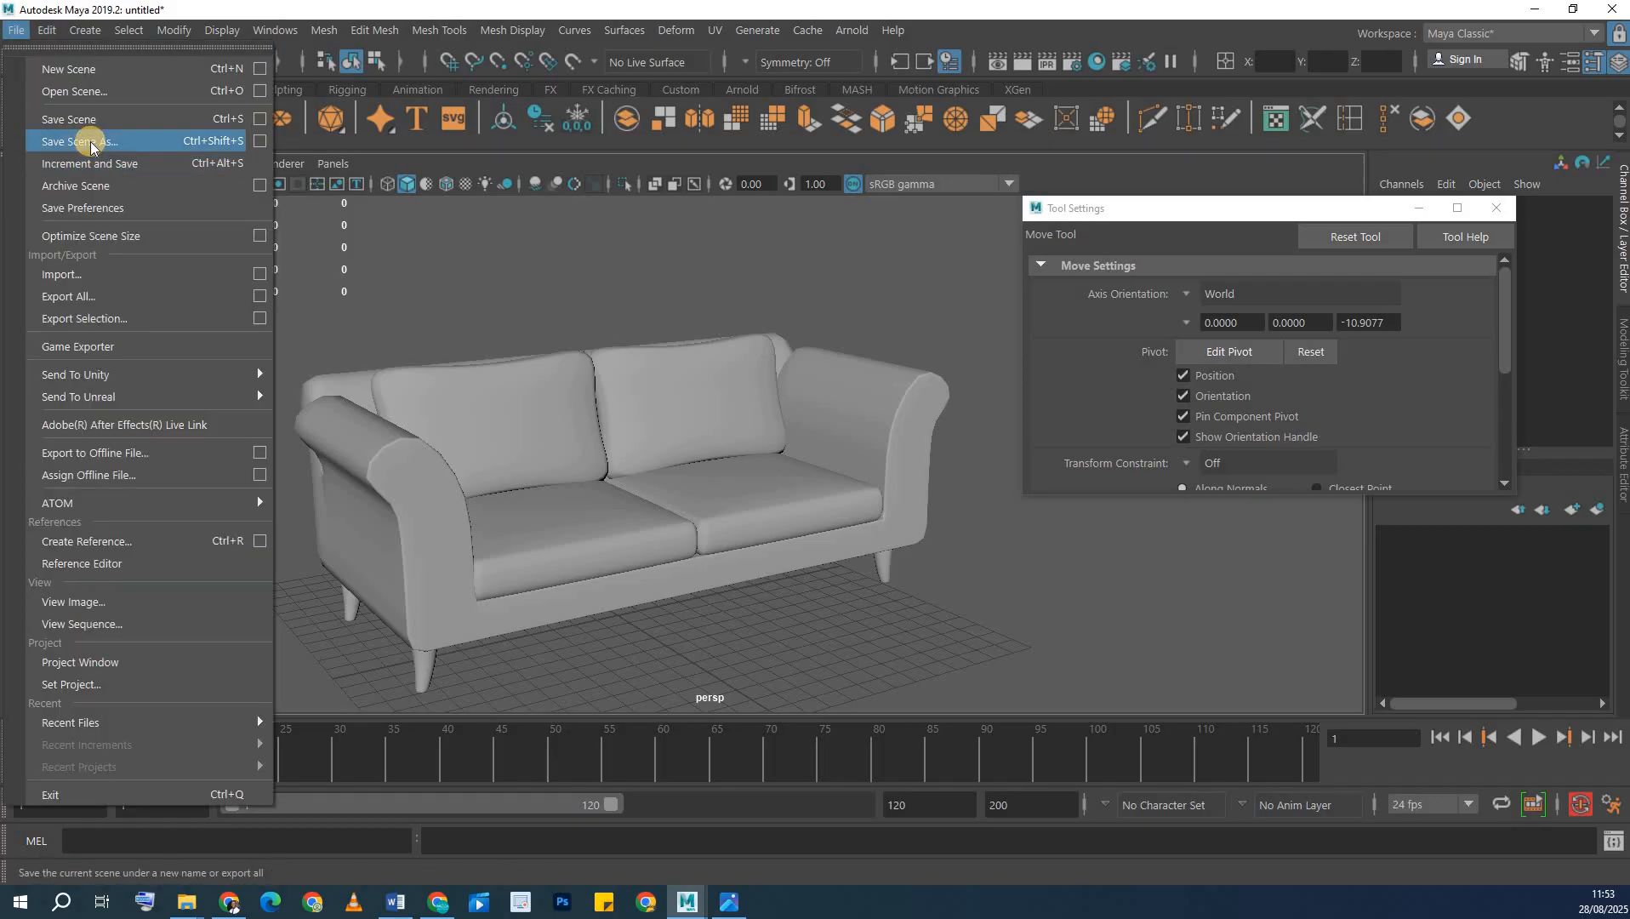
left_click(90, 141)
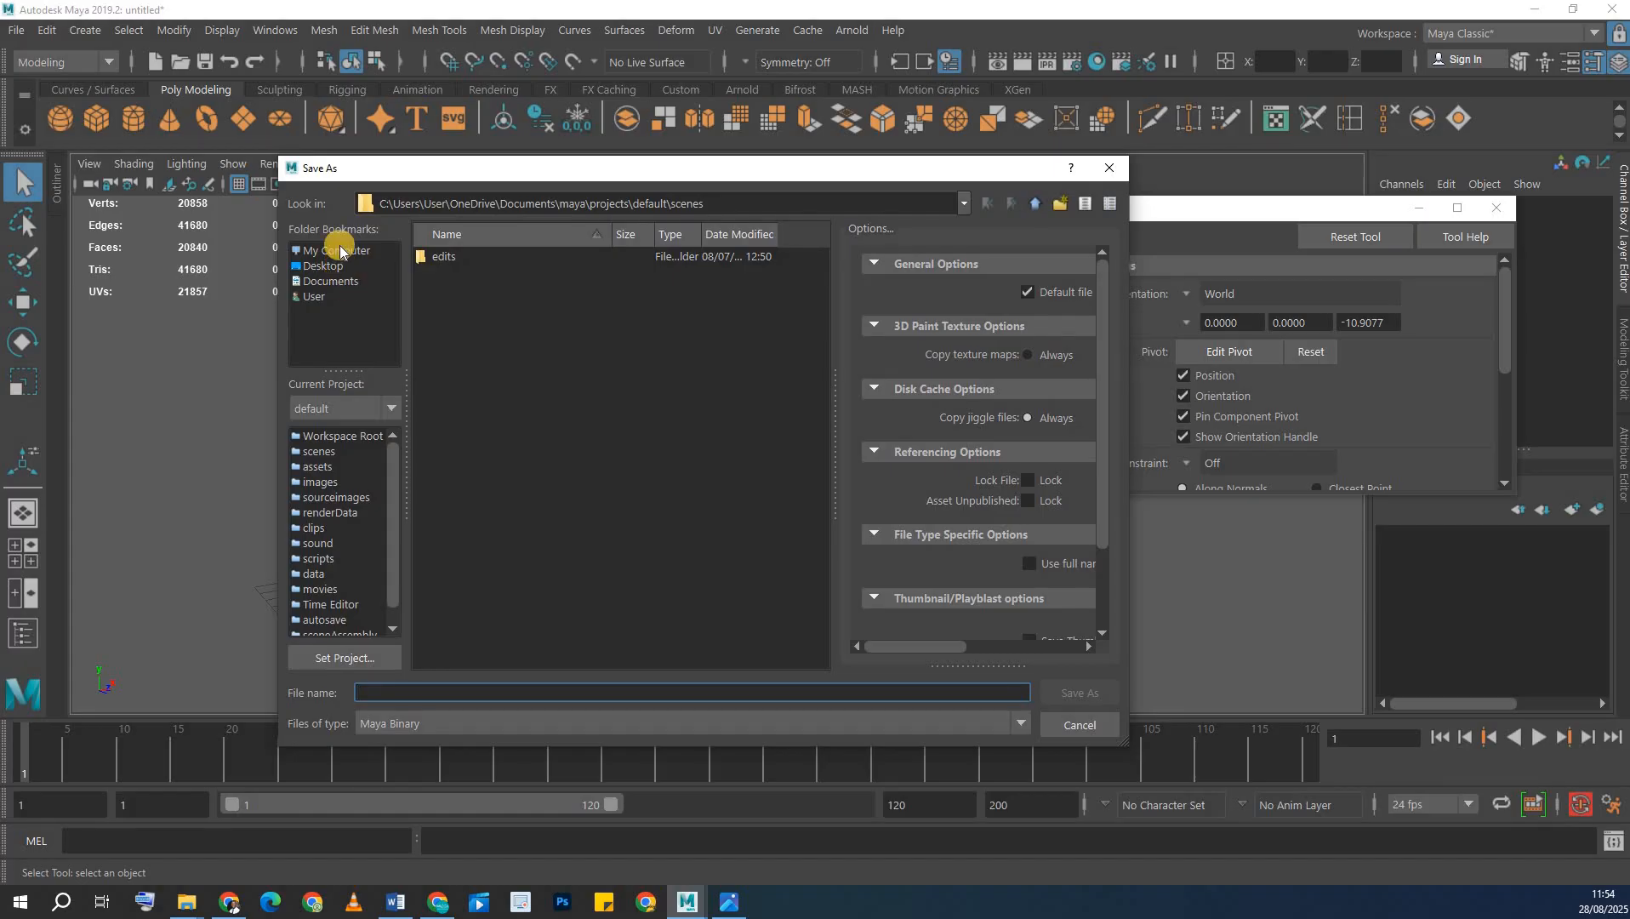
left_click(338, 252)
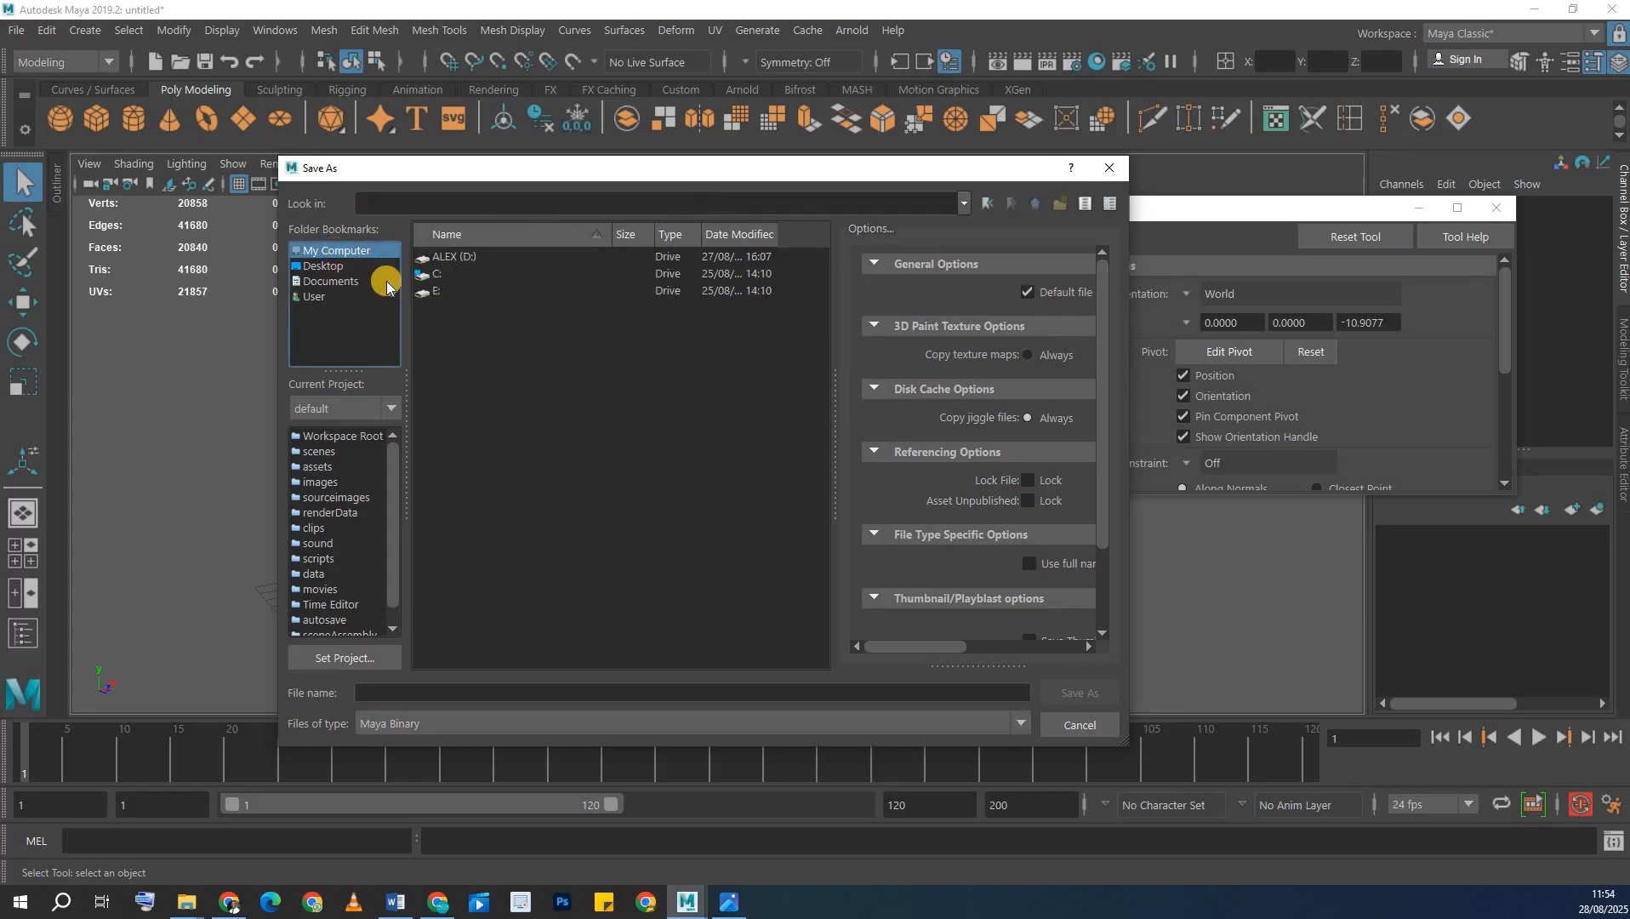
double_click(450, 257)
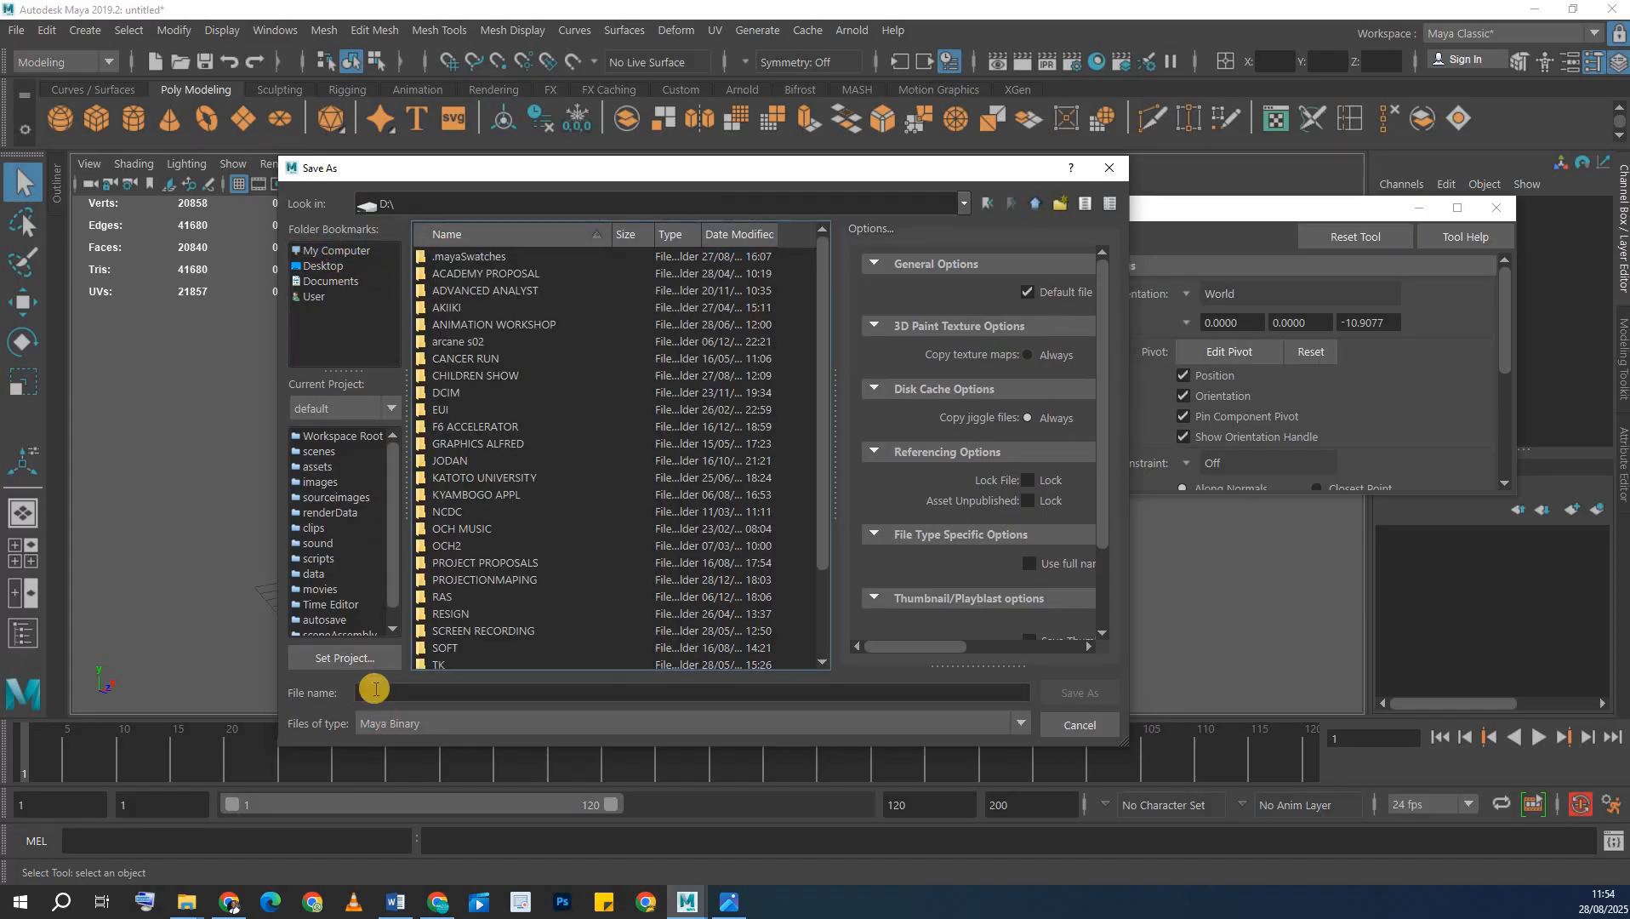
left_click(377, 693)
type("SOFA")
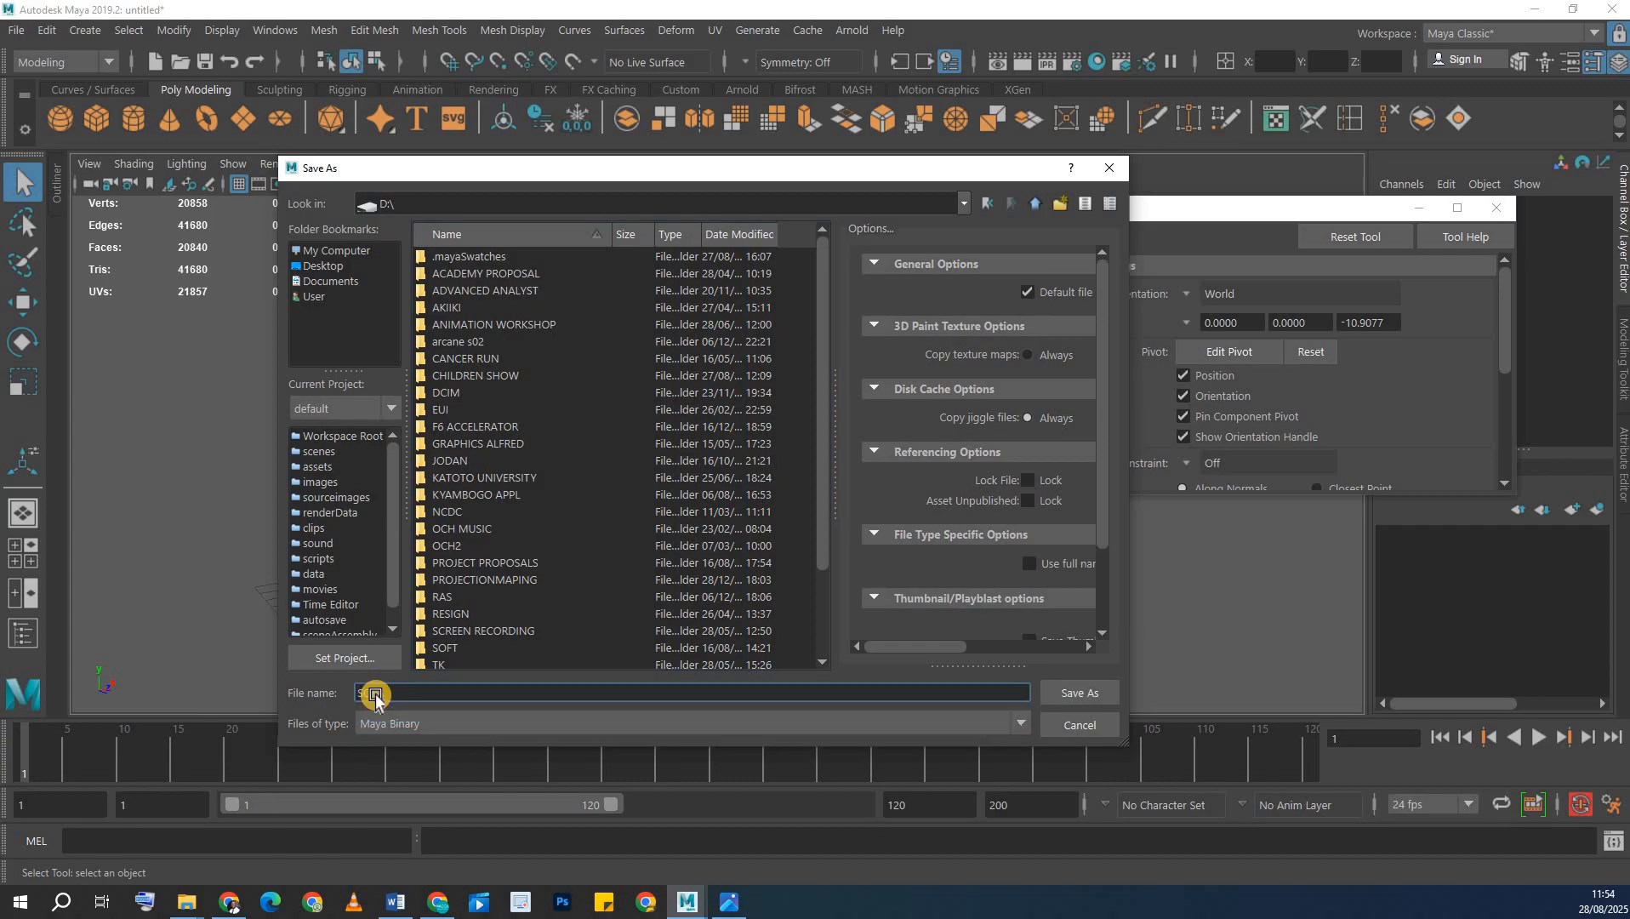
key("Return")
key("w")
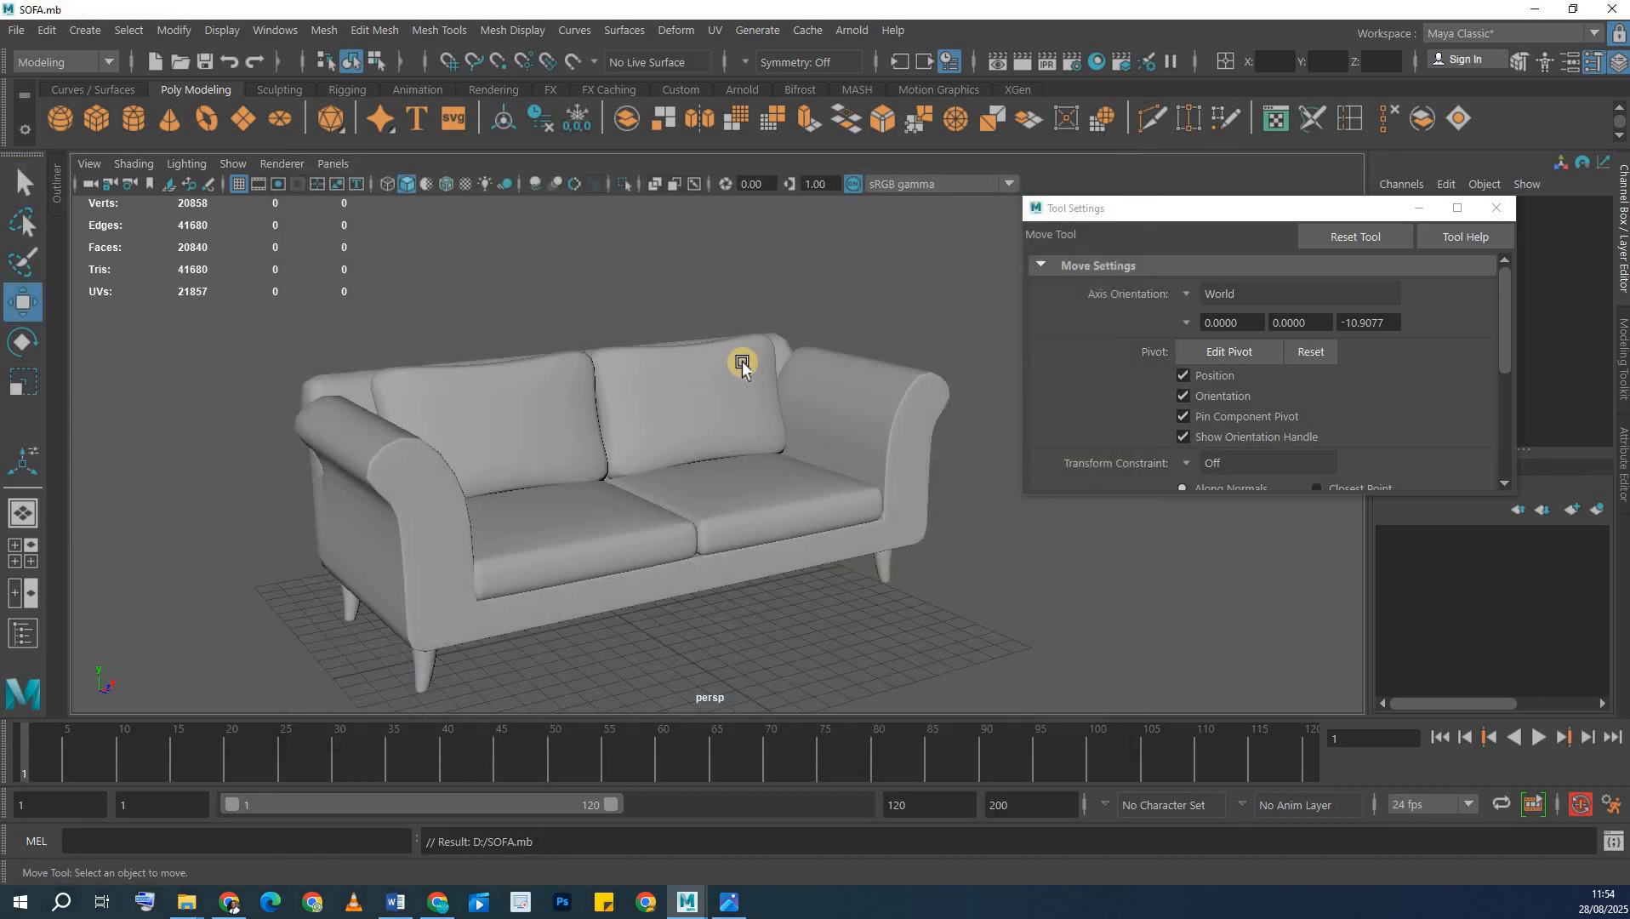
- Close the tool settings window and turn on wireframe-on-shaded display in the perspective view
left_click(1479, 208)
left_click_drag(756, 451, 439, 194, "alt")
mouse_move(666, 422)
left_mouse_down("alt")
mouse_move(655, 389)
mouse_move(615, 371)
mouse_move(569, 442)
left_mouse_up("alt")
scroll(593, 421, "up", 3)
- Parent both seat cushions and both back cushions to the sofa body, then select the body
left_click(853, 478, "shift")
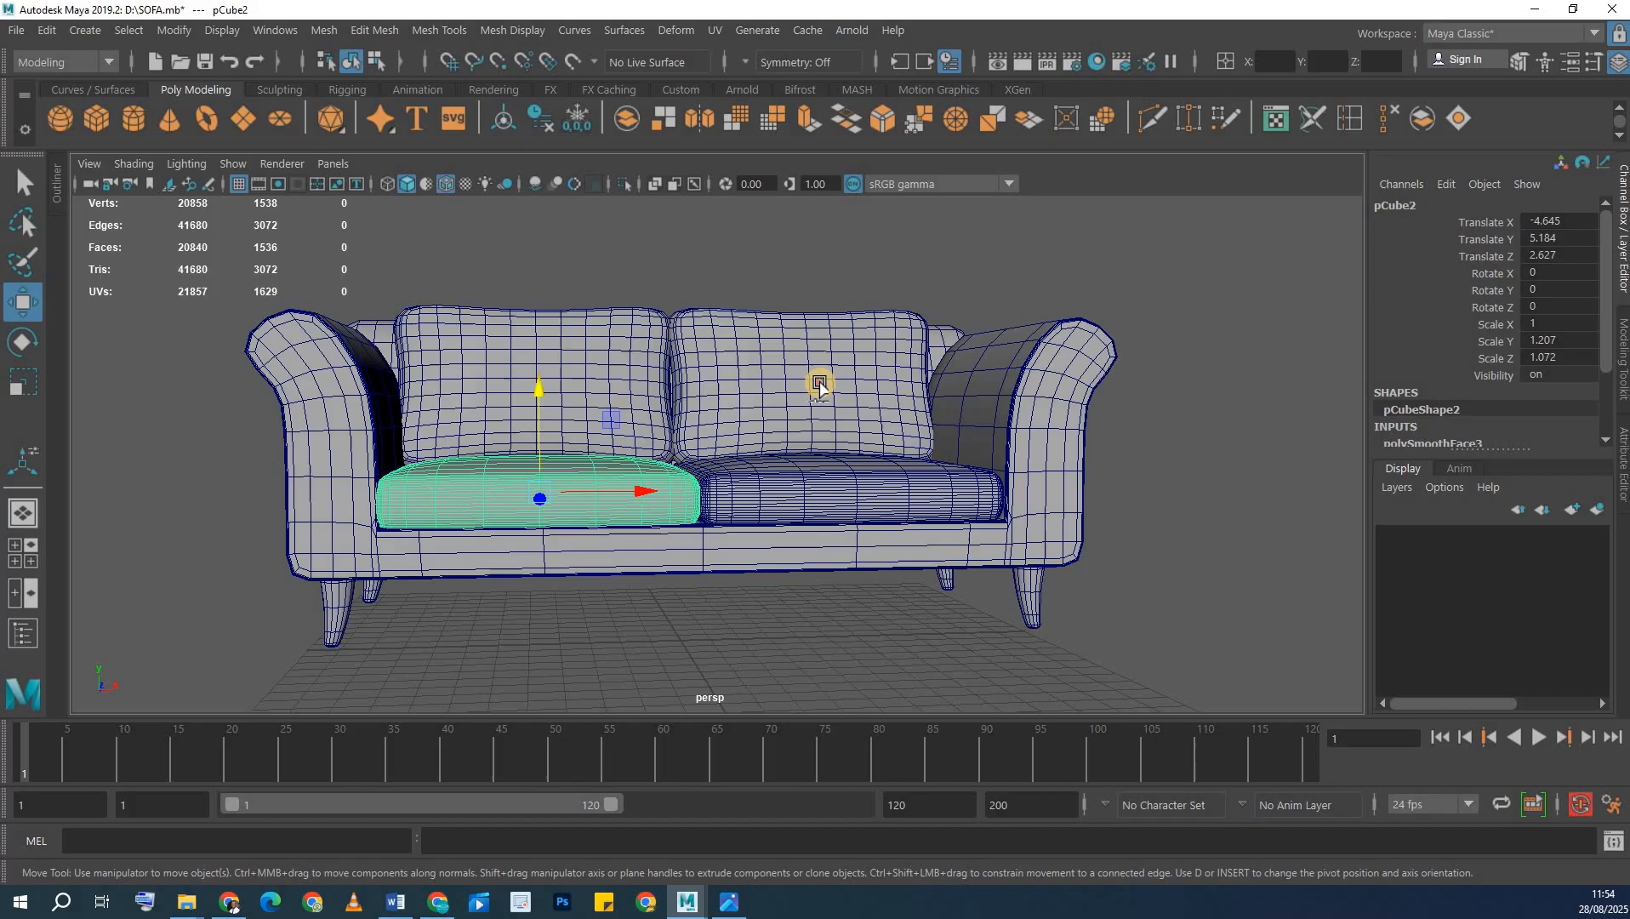
left_click(702, 366, "shift")
left_click(596, 359, "shift")
left_click(571, 555, "shift")
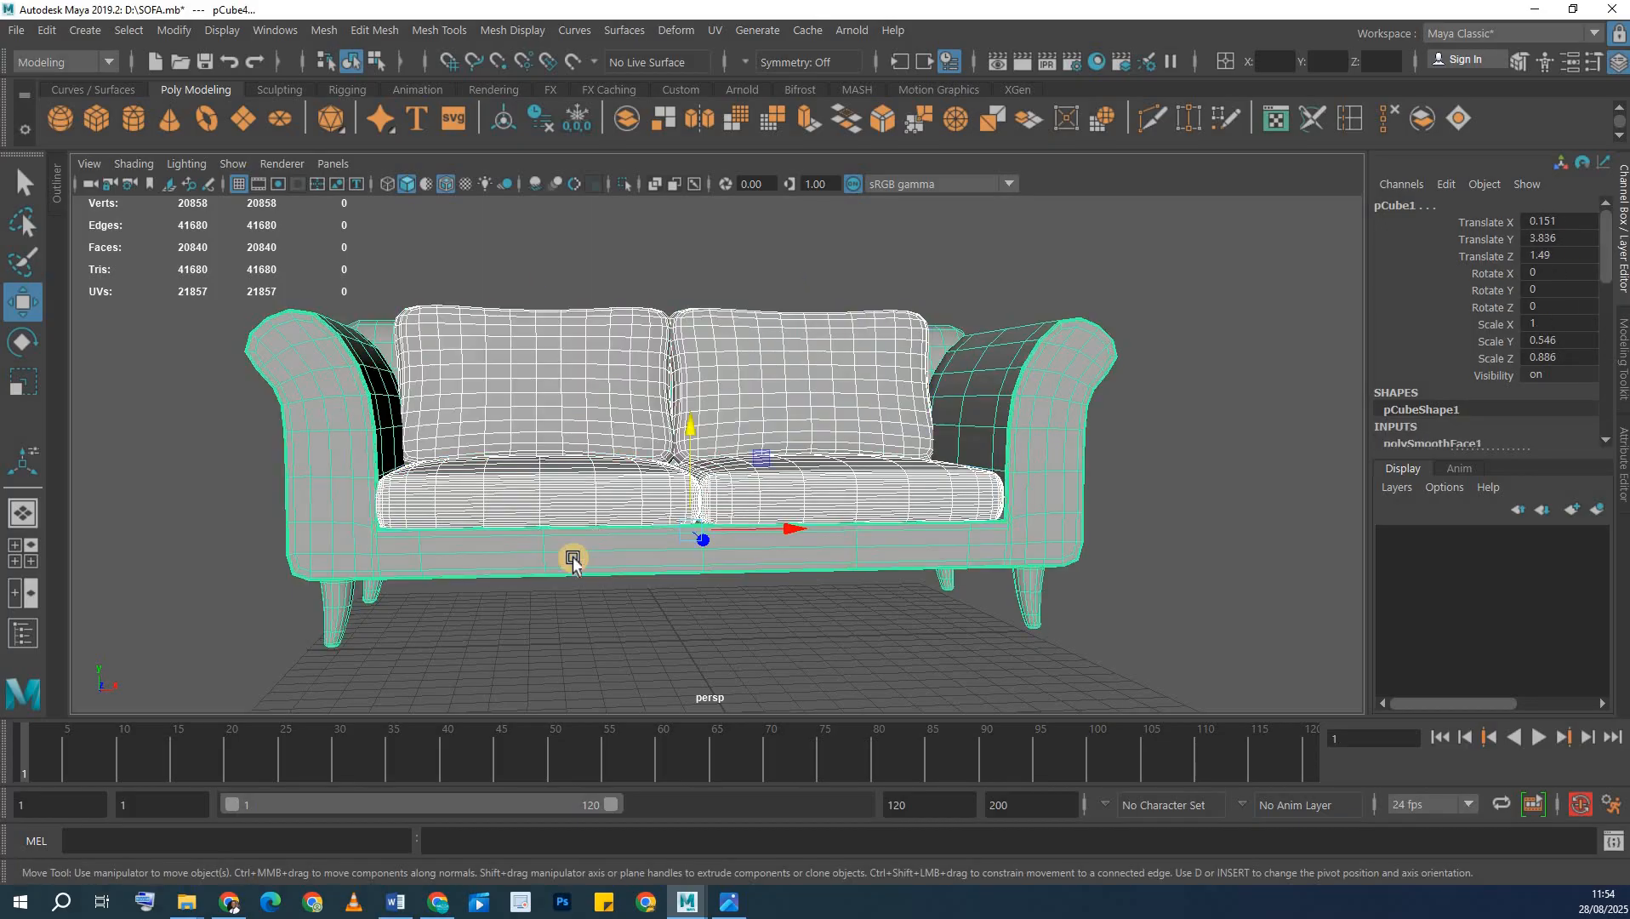
key("p")
left_click(602, 570)
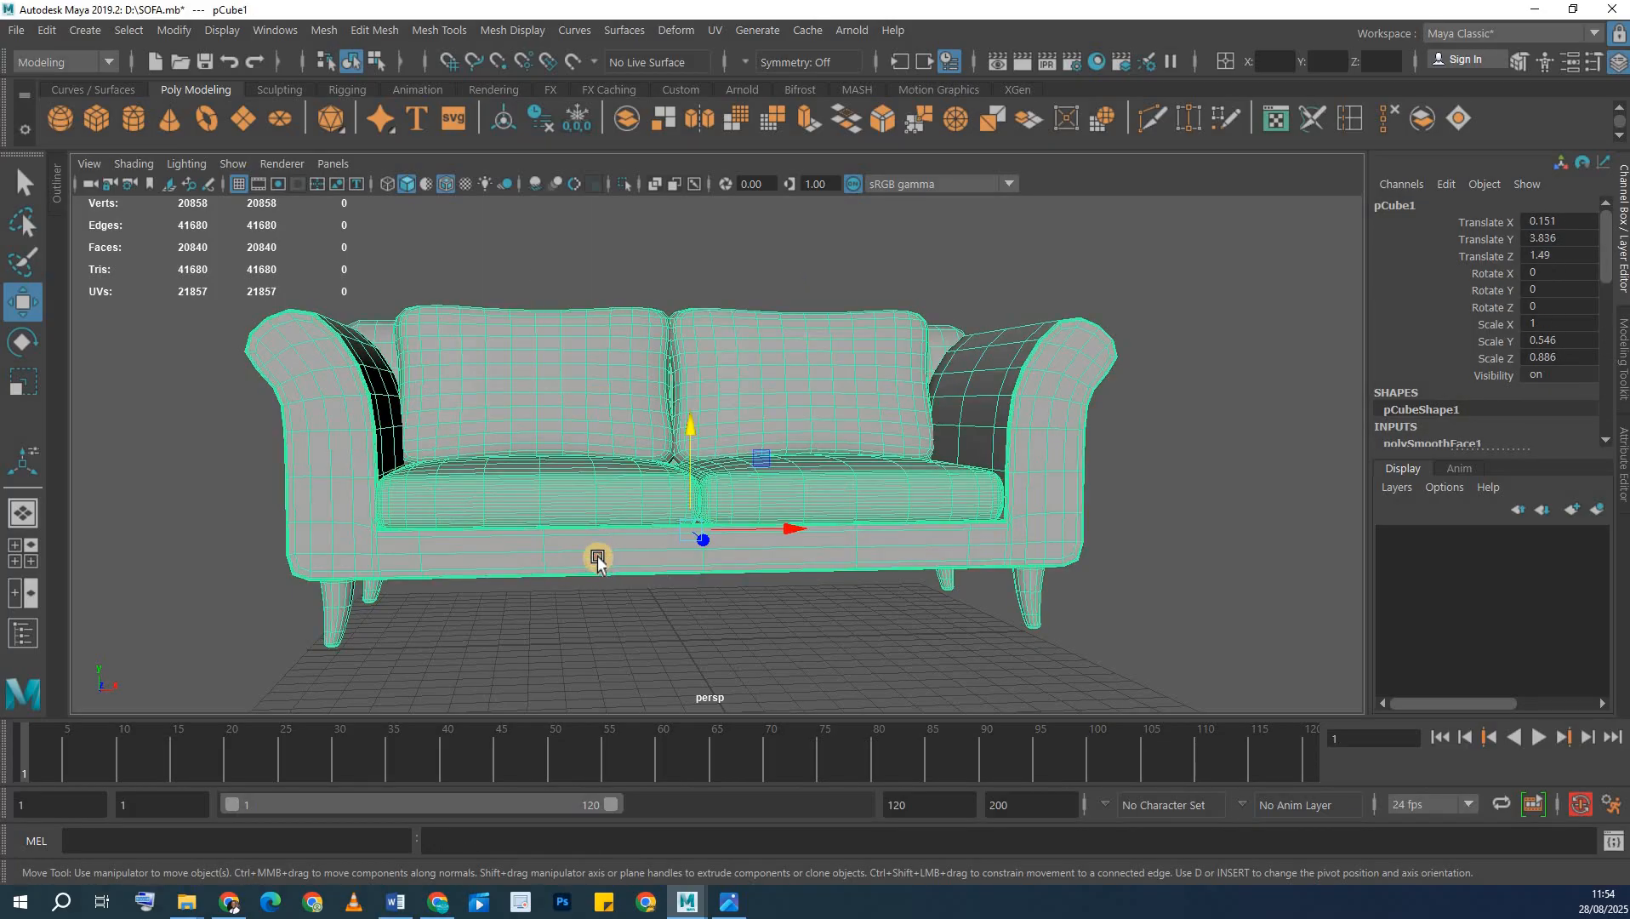
- In the side view, lower the whole sofa to about Y 2.747 so its legs stand on the grid, and return to perspective
left_click_drag(598, 561, 683, 465, "alt")
key("space")
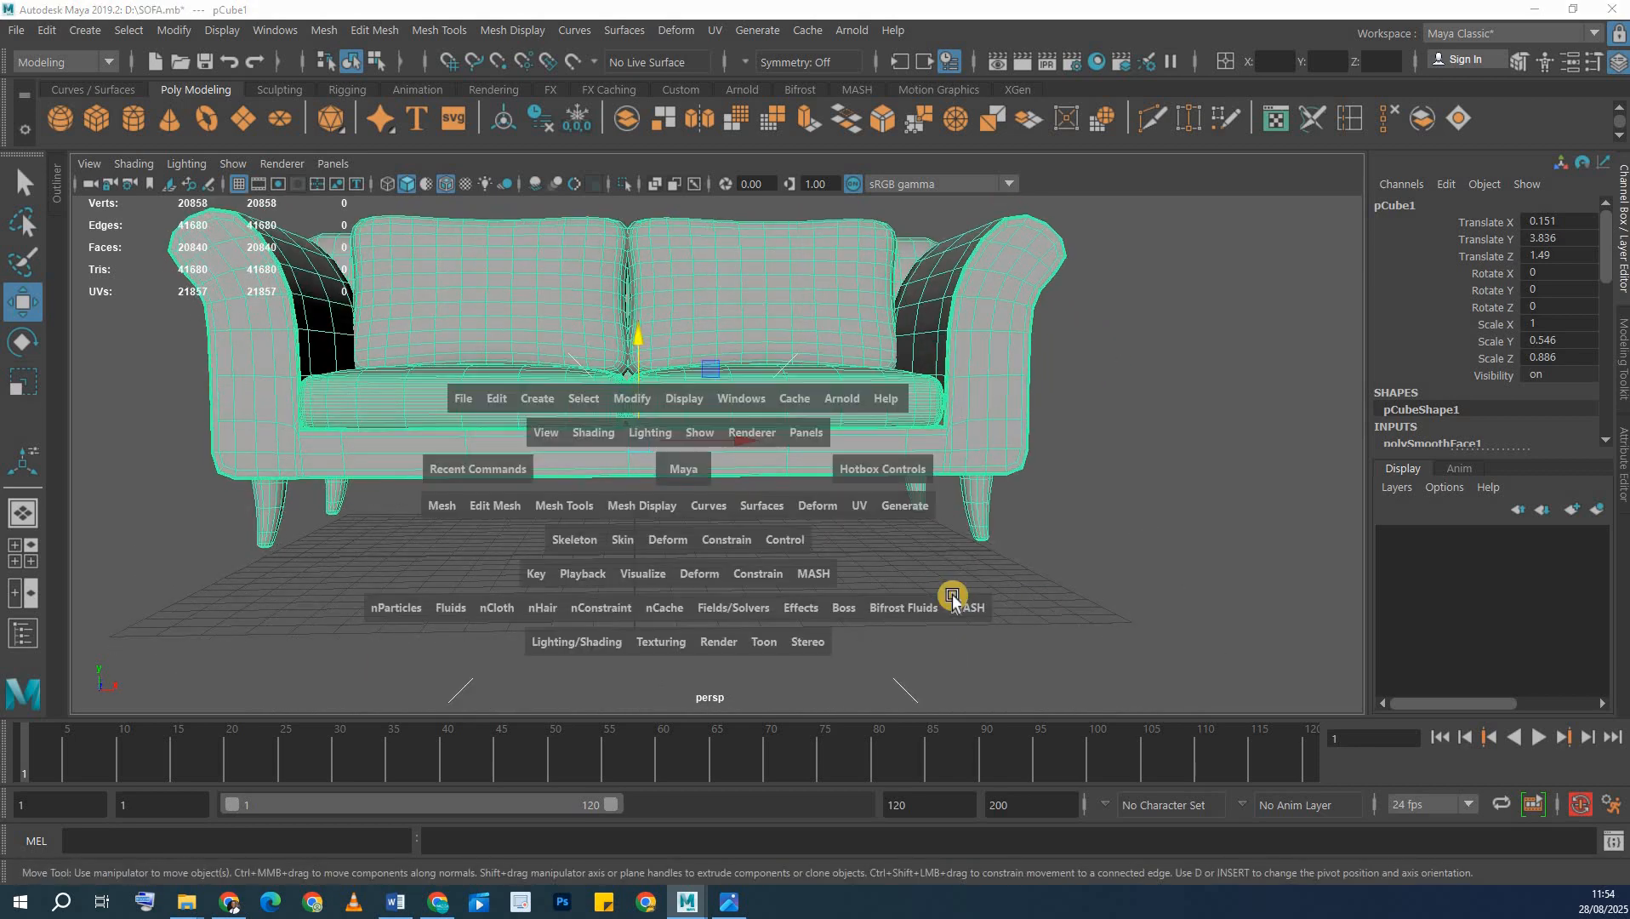
key("space")
key("space")
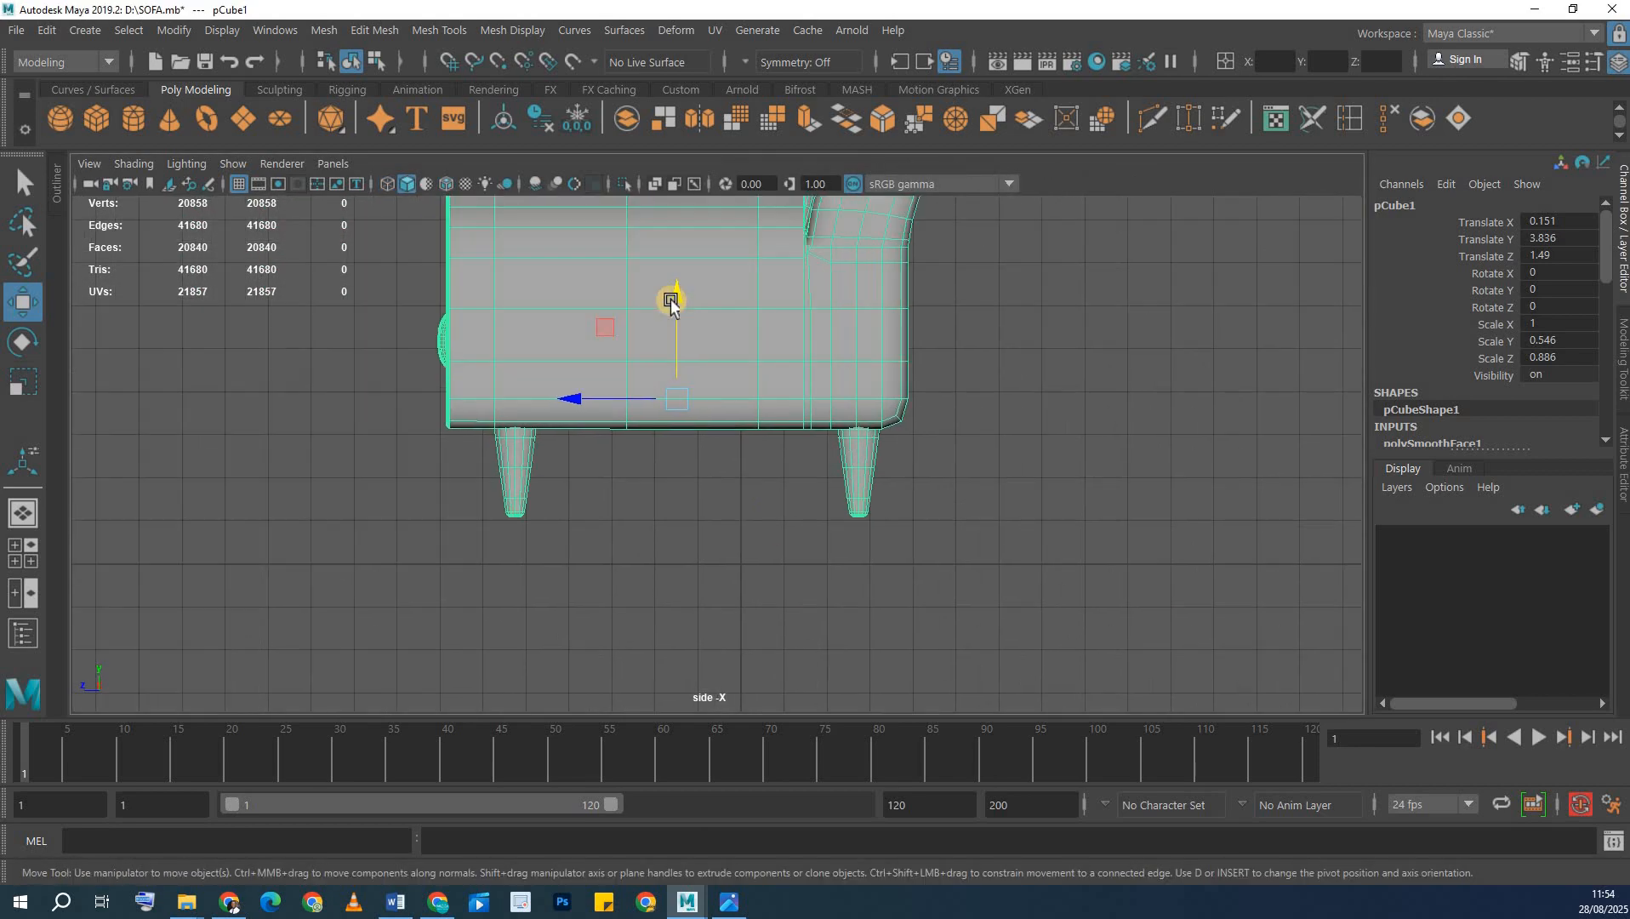
left_click_drag(682, 323, 693, 345)
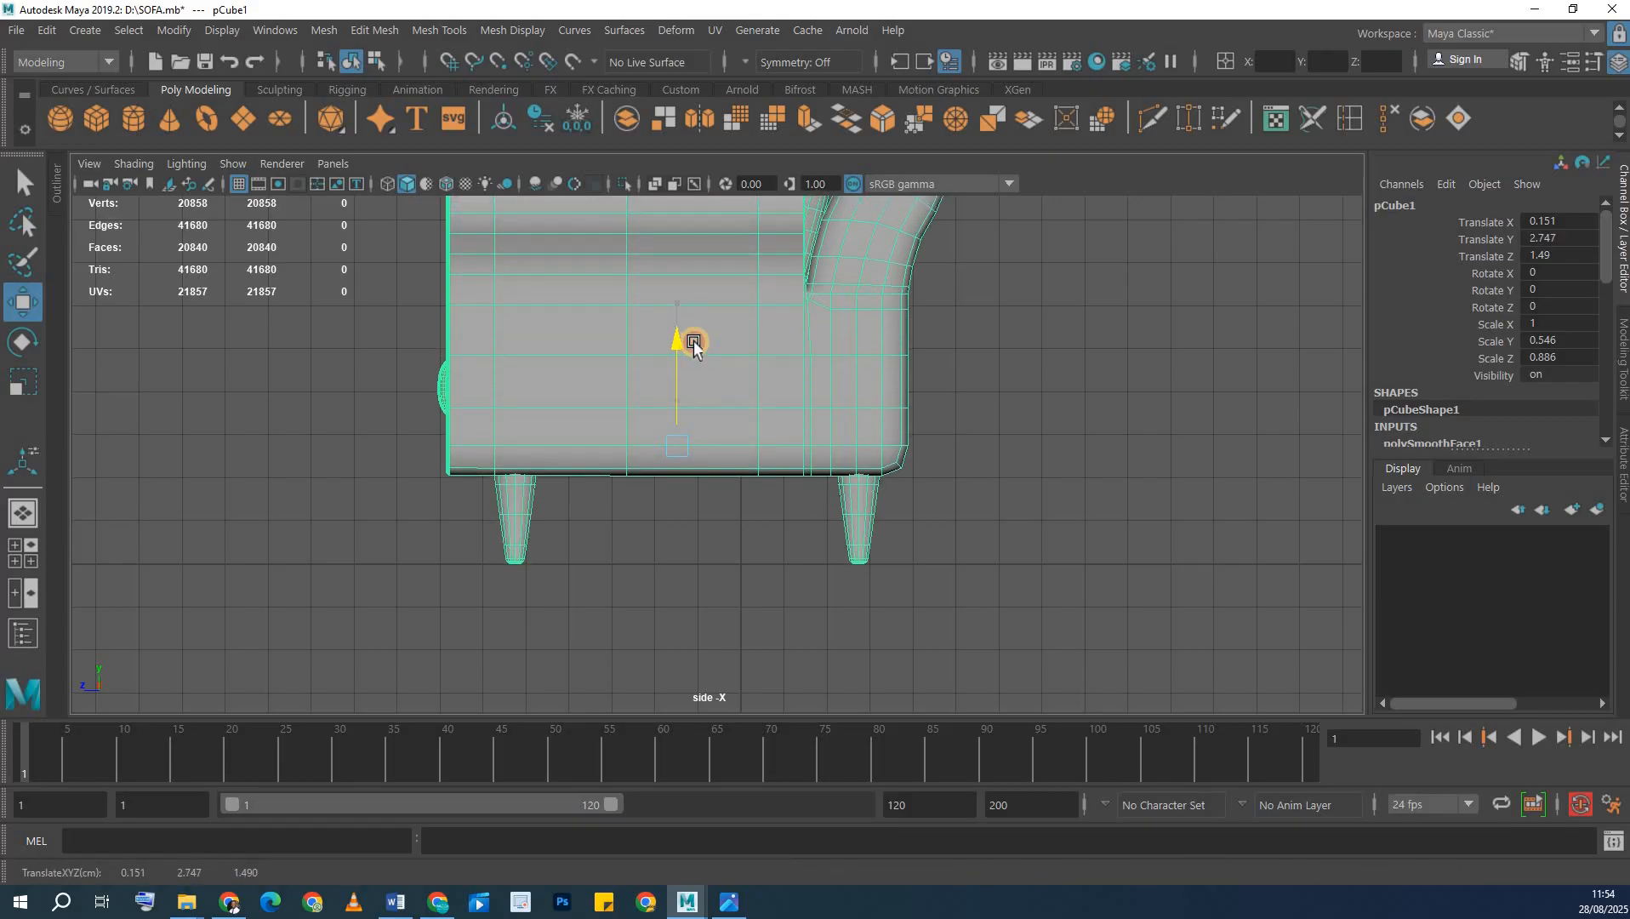
key("space")
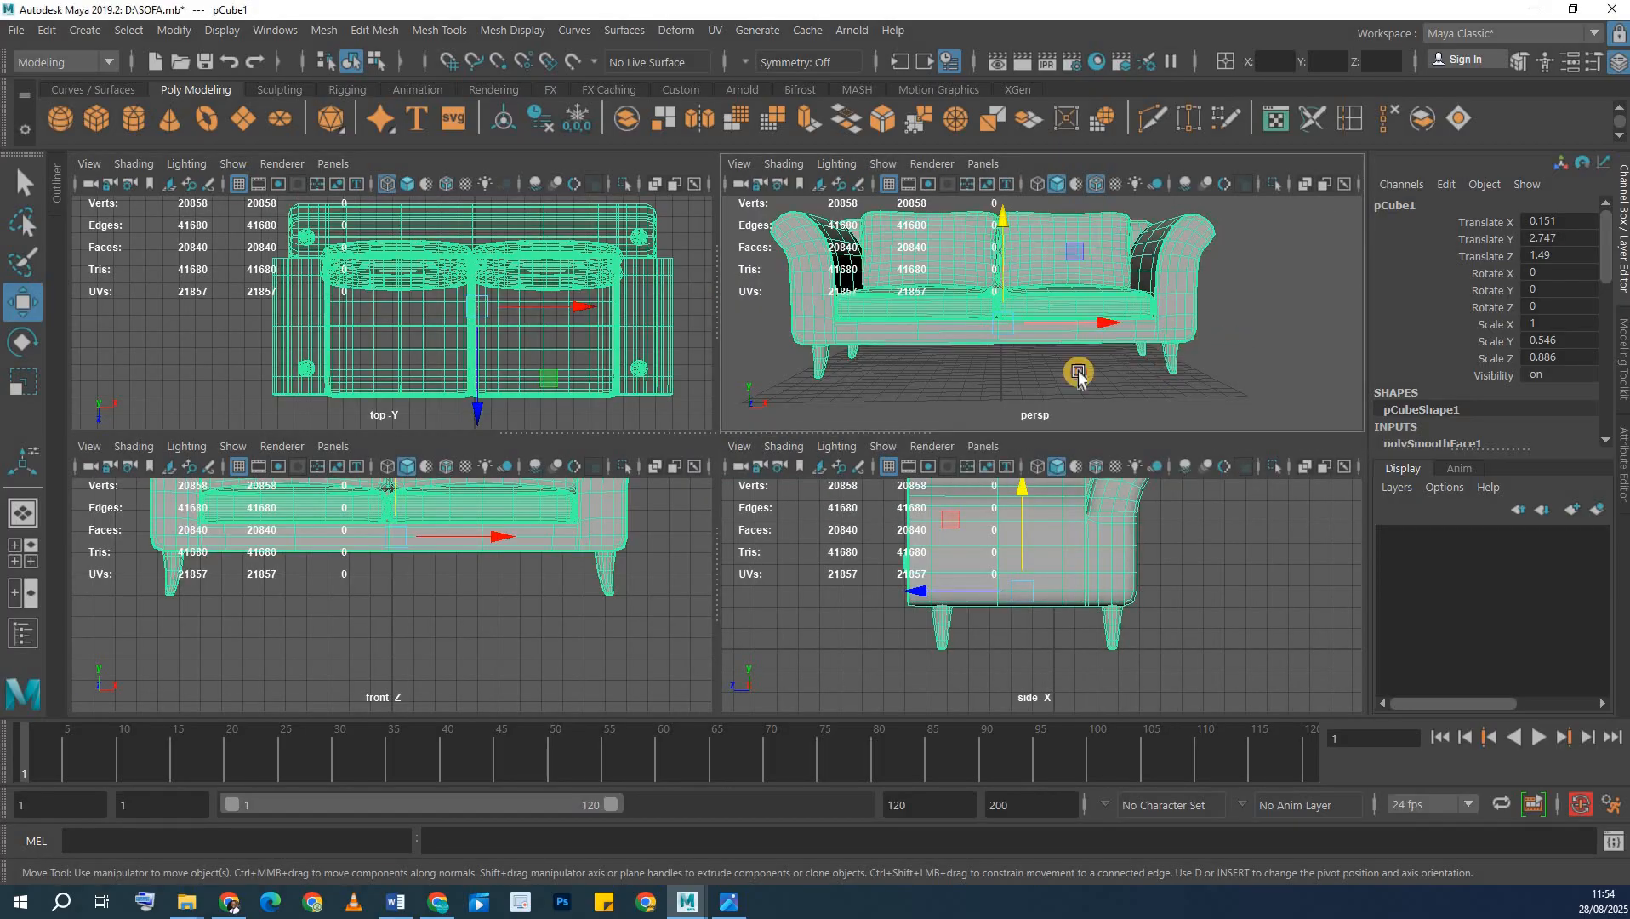
left_click(975, 410)
key("space")
- Turn off the wireframe-on-shaded display and save the scene
left_click_drag(975, 411, 469, 194, "alt")
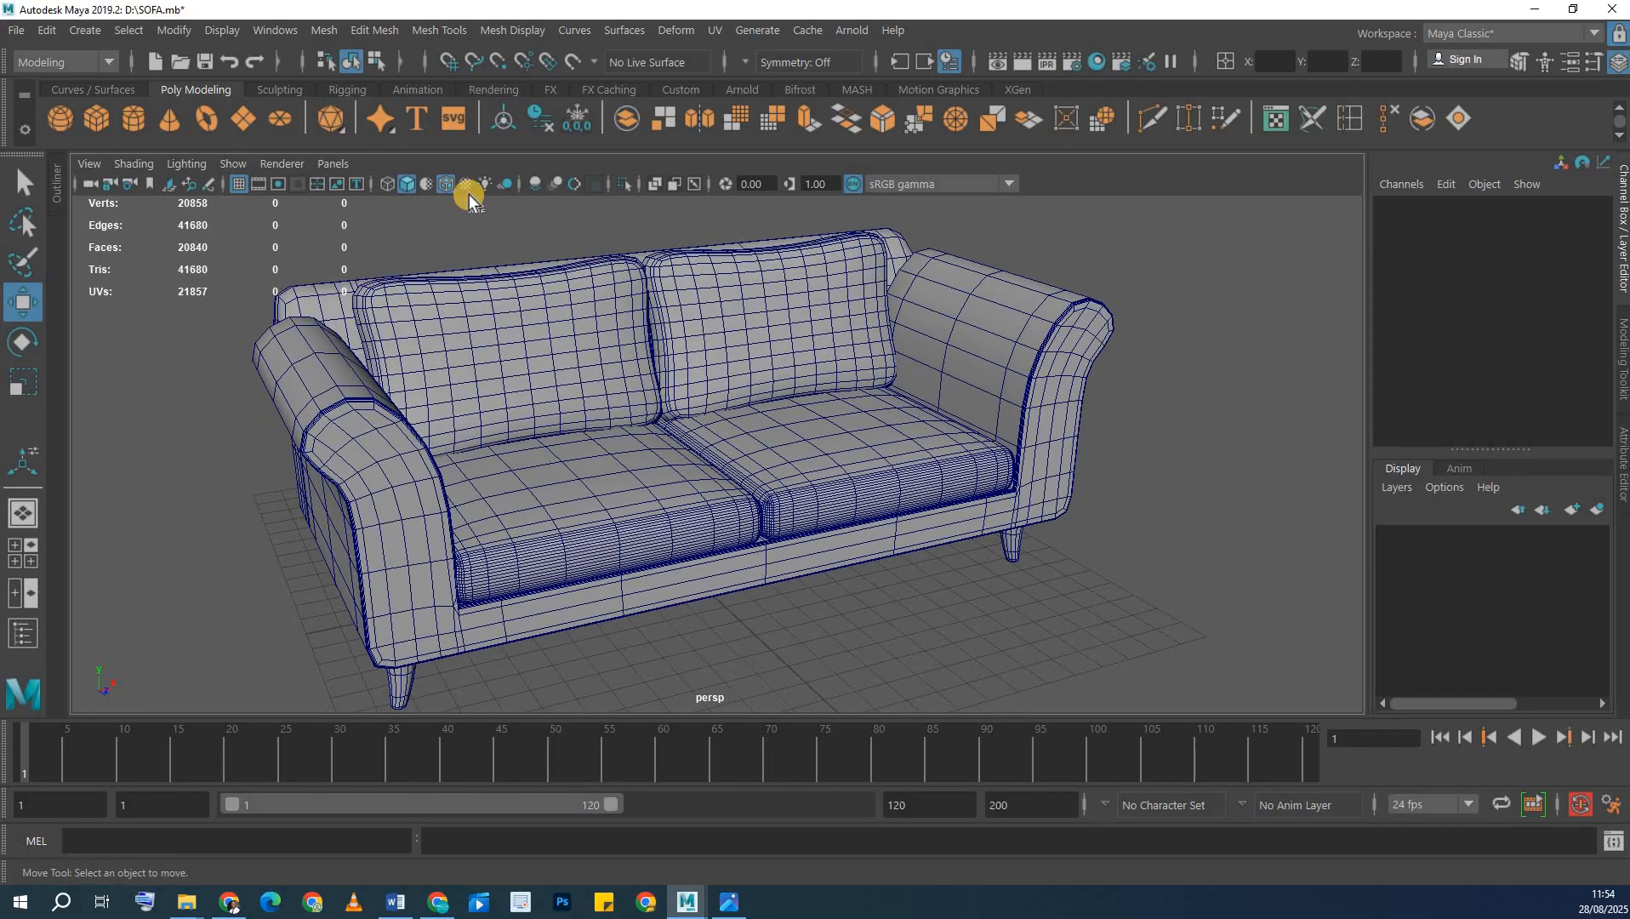
left_click(451, 182)
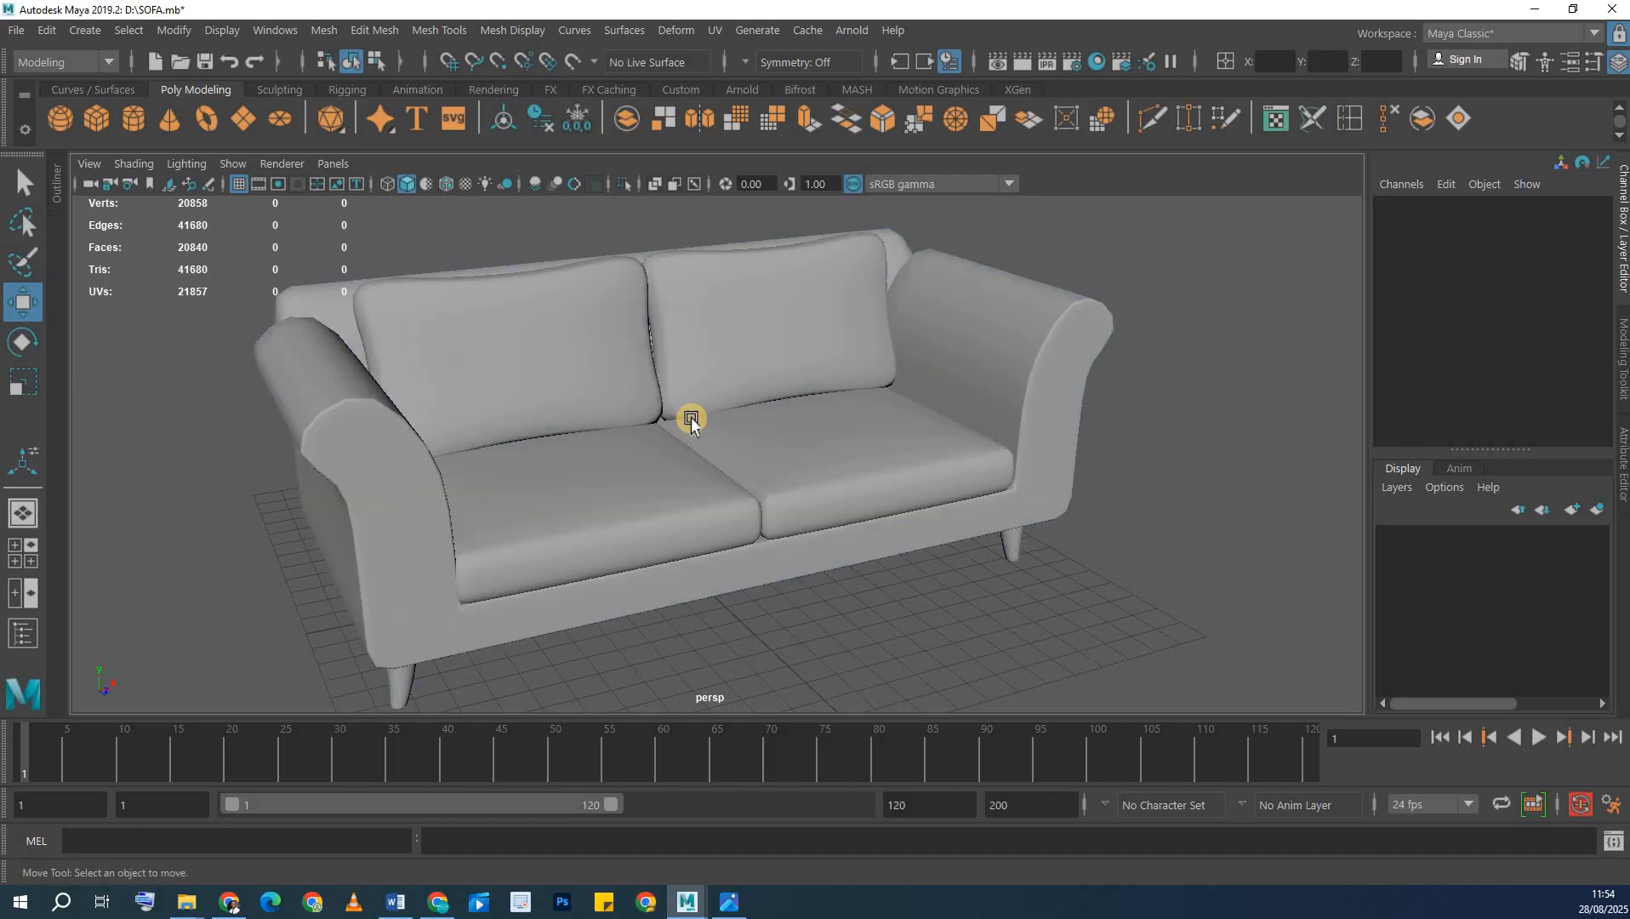
left_click_drag(691, 418, 338, 266, "alt")
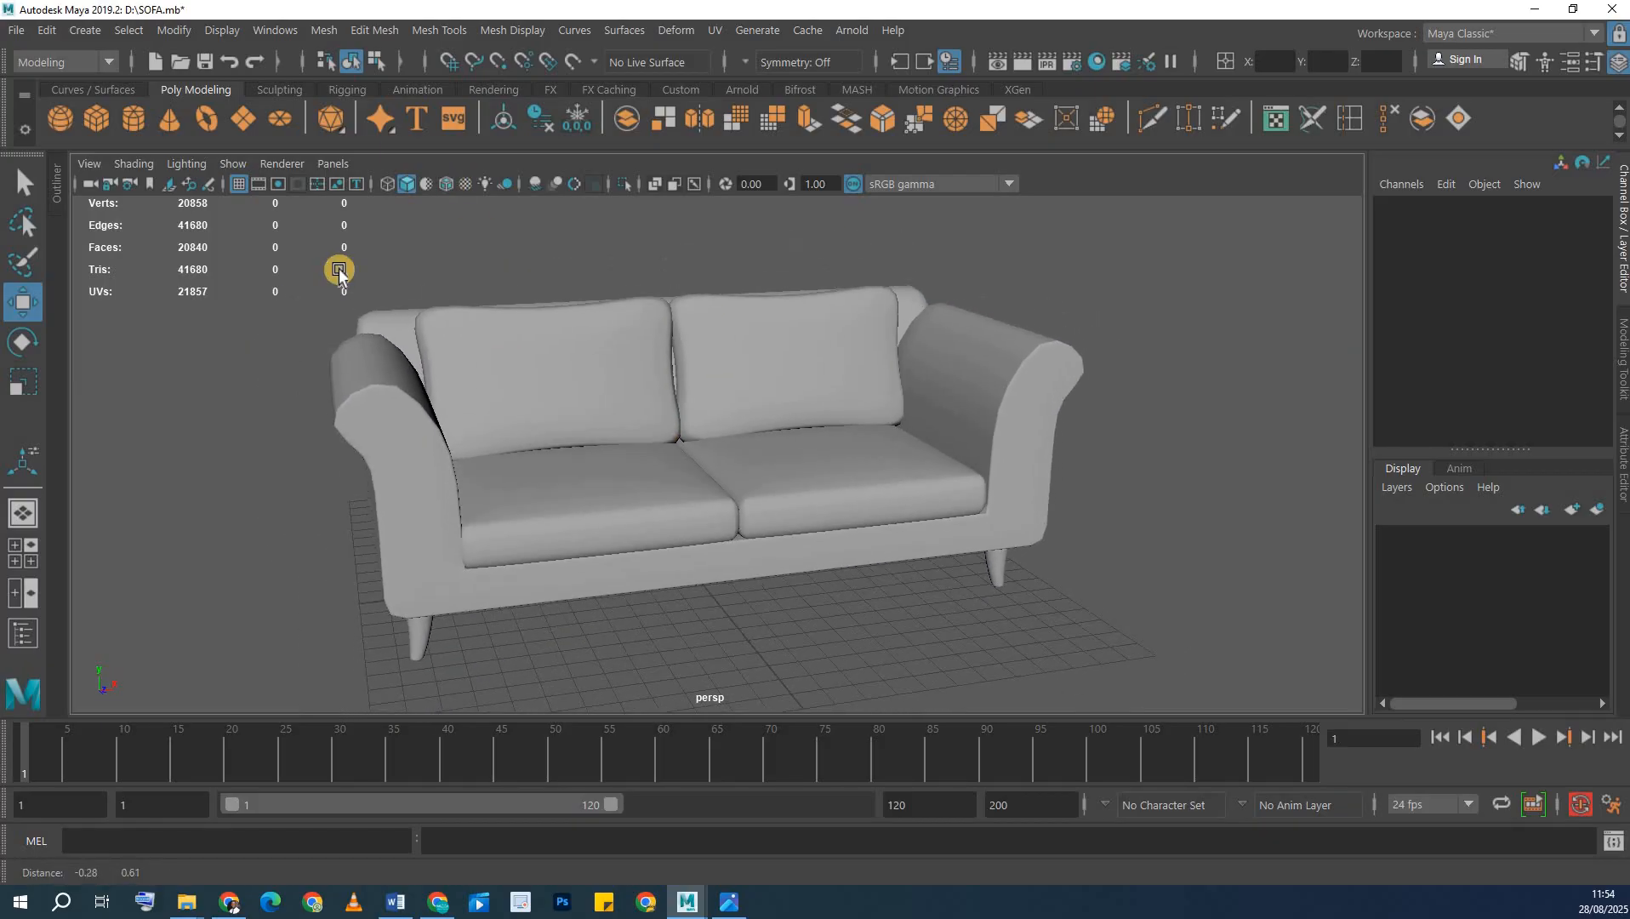
left_click(206, 62)
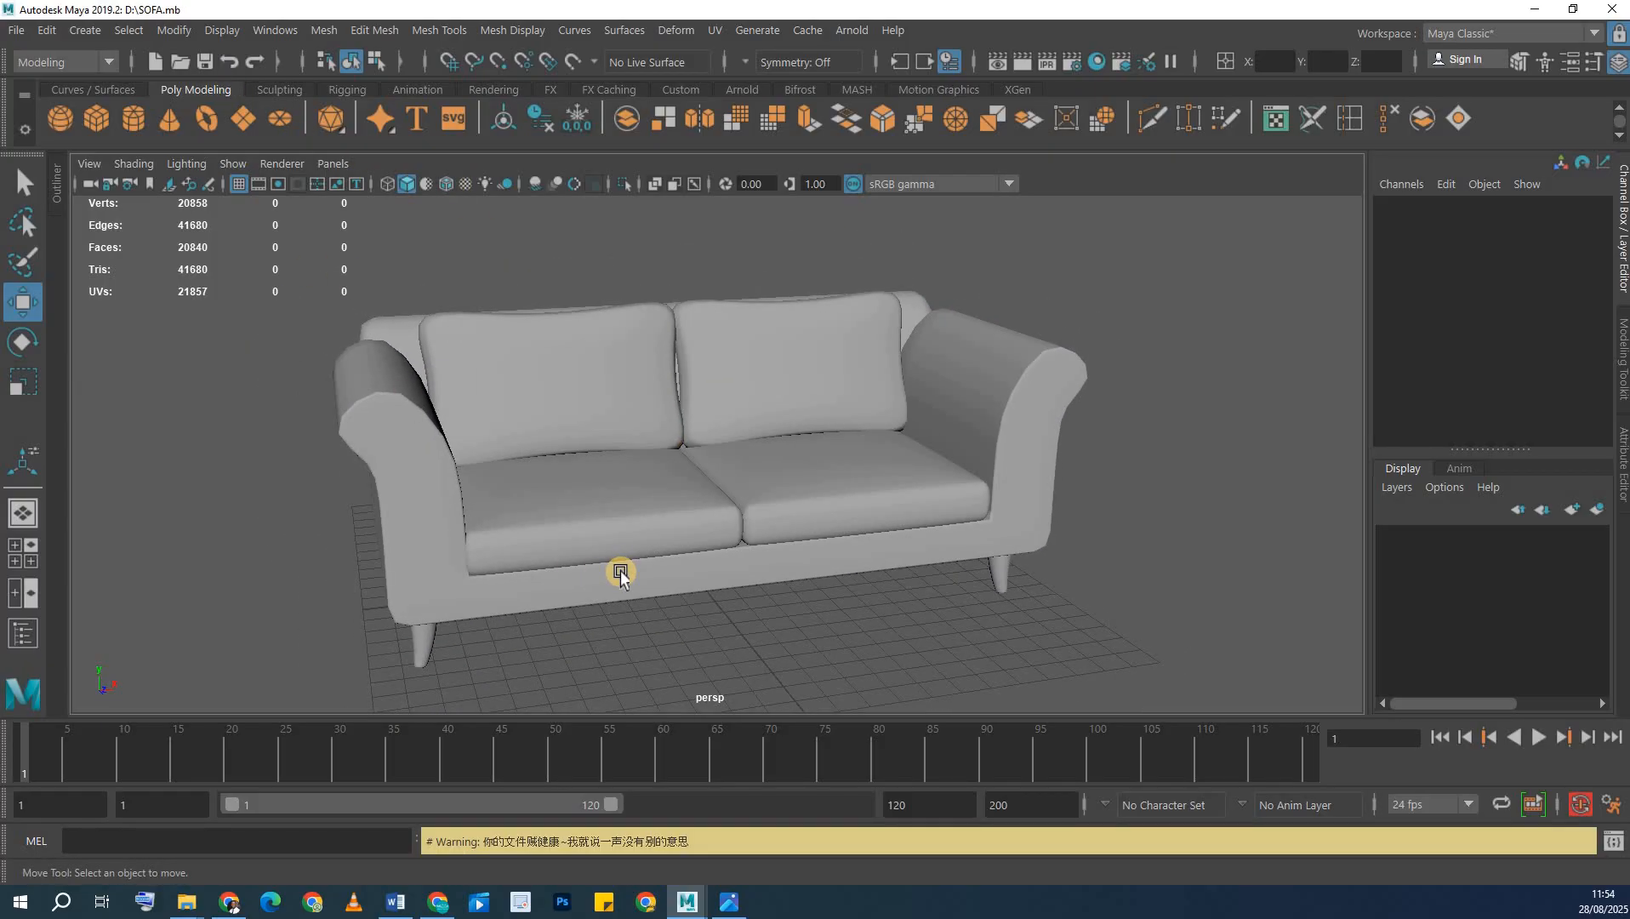